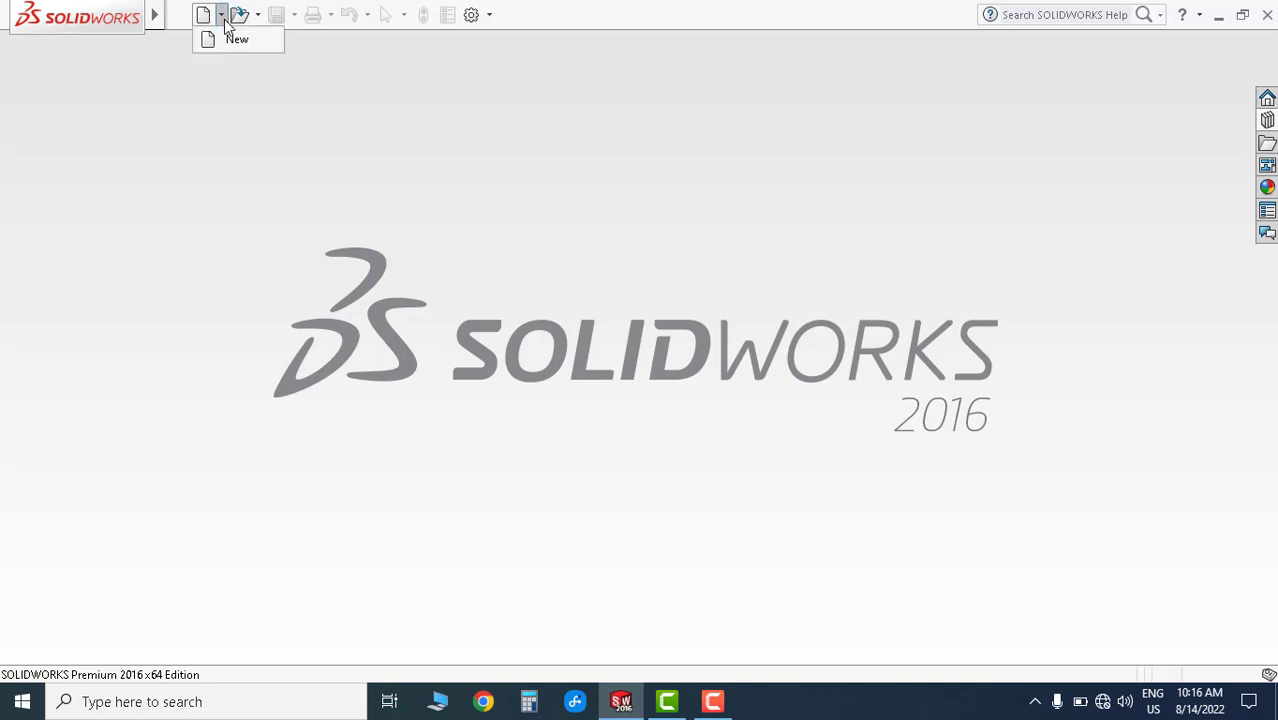
- Create a new Part document and begin a sketch on the Front Plane
{"action": "left_click", "coordinate": [205, 15]}
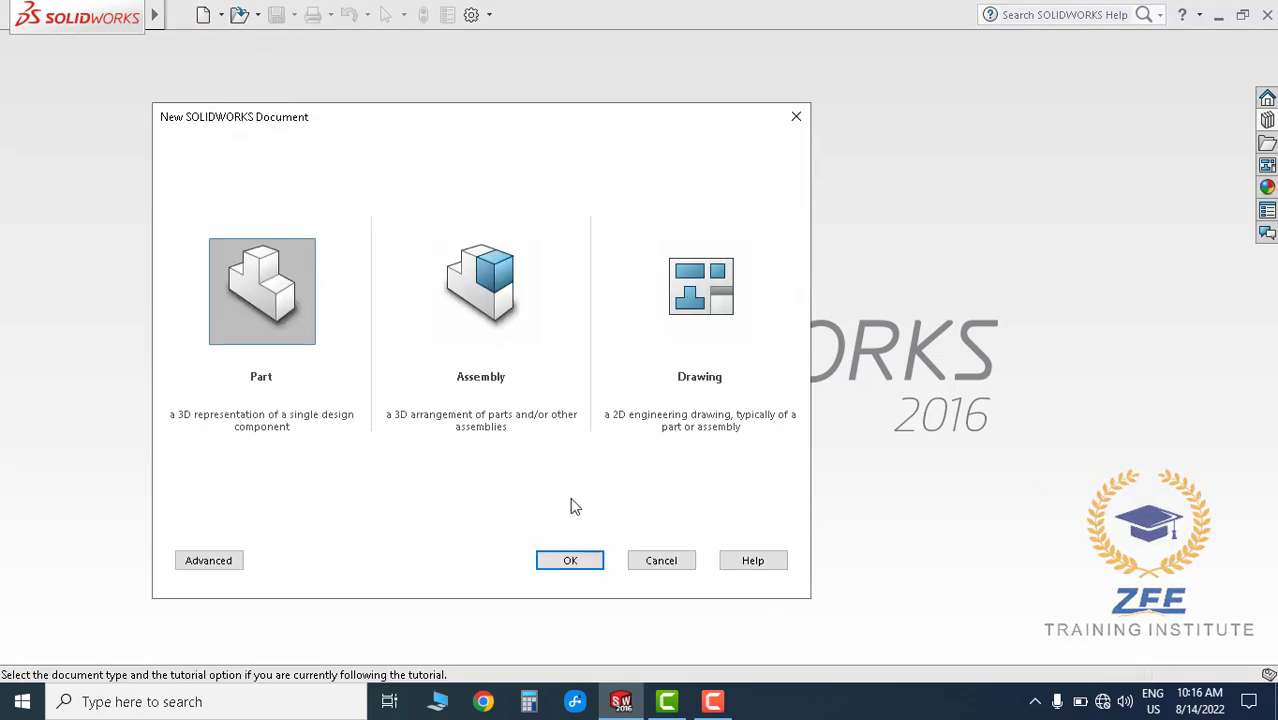
{"action": "left_click", "coordinate": [580, 565]}
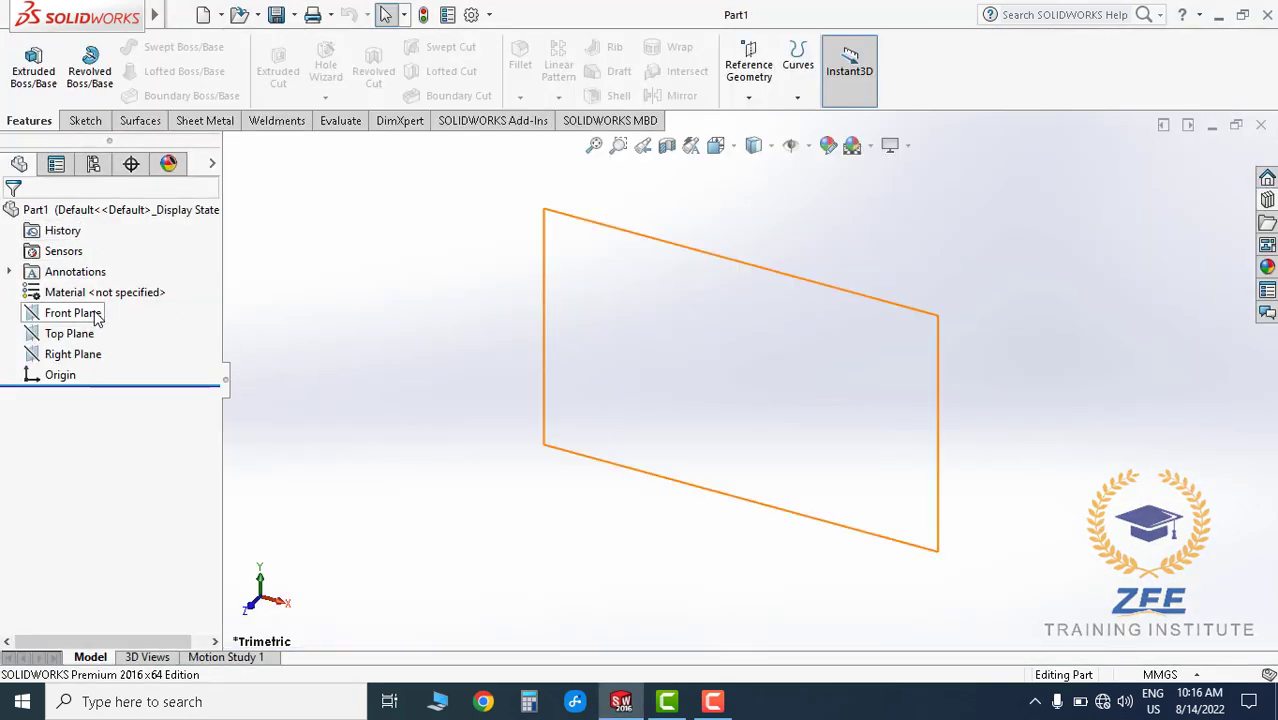
{"action": "left_click", "coordinate": [72, 313]}
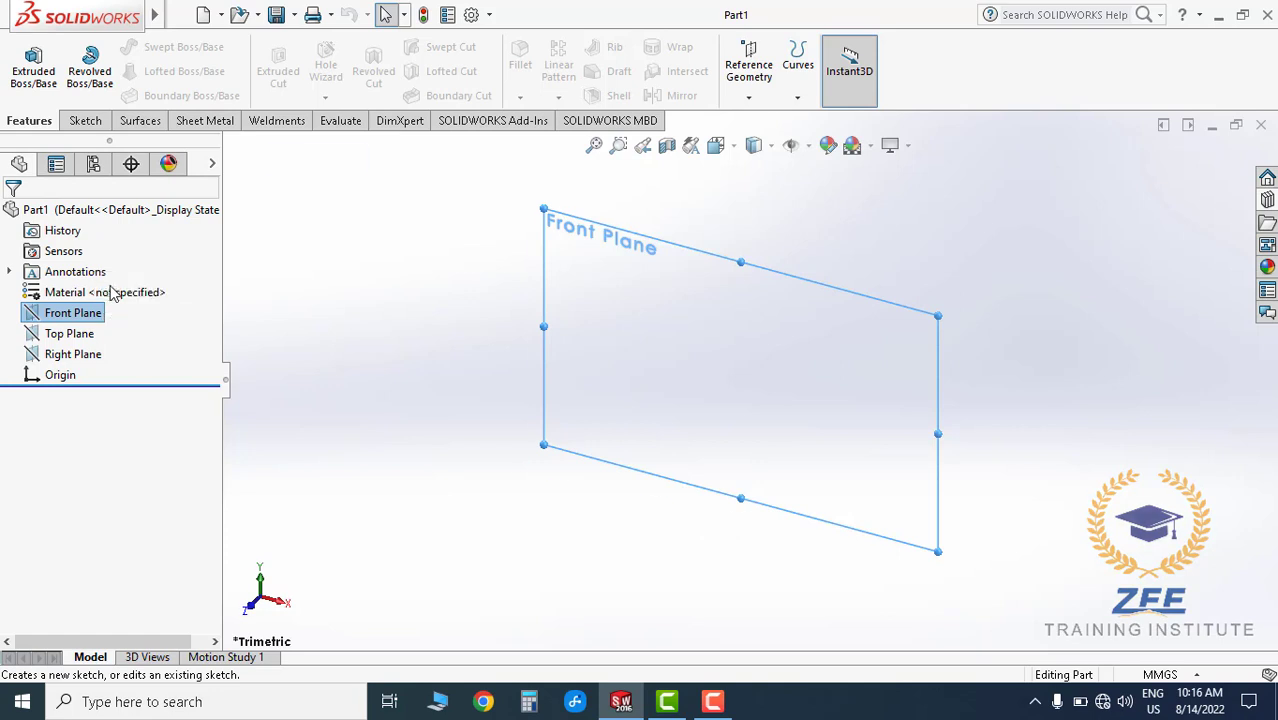
{"action": "left_click", "coordinate": [112, 292]}
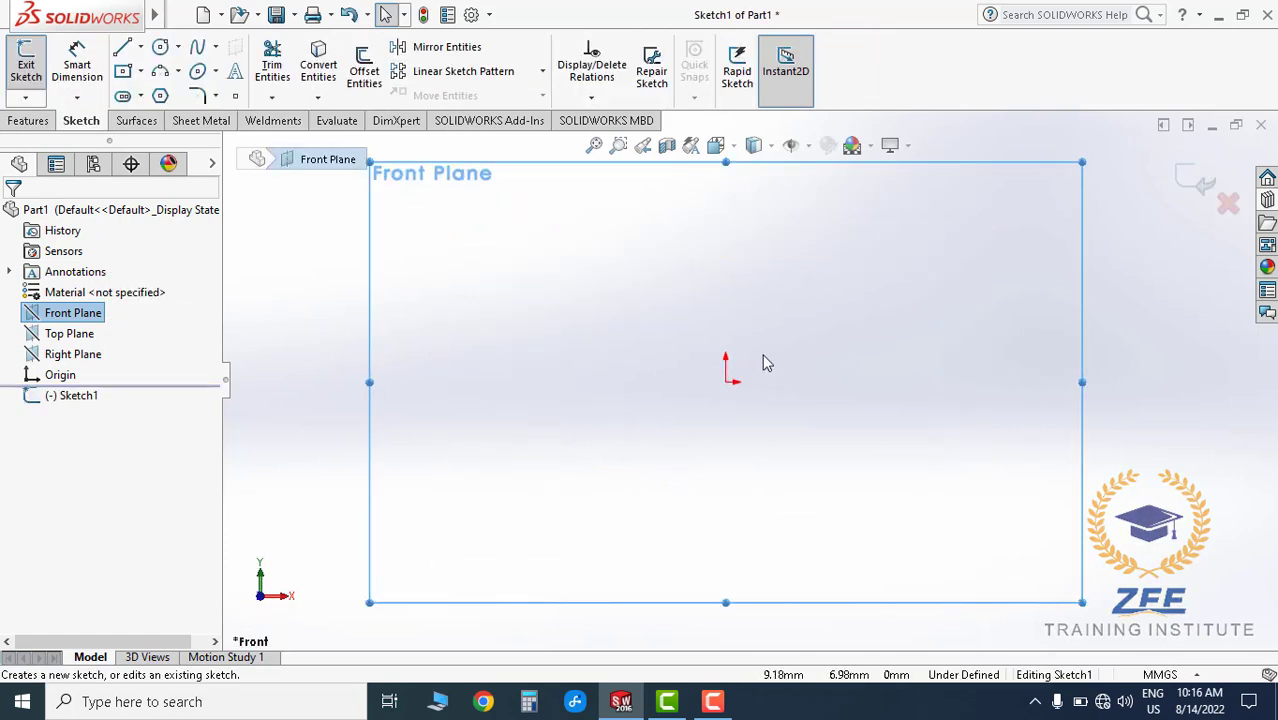
- Draw a horizontal line across the origin and centre it with a Midpoint relation
{"action": "left_click", "coordinate": [122, 47]}
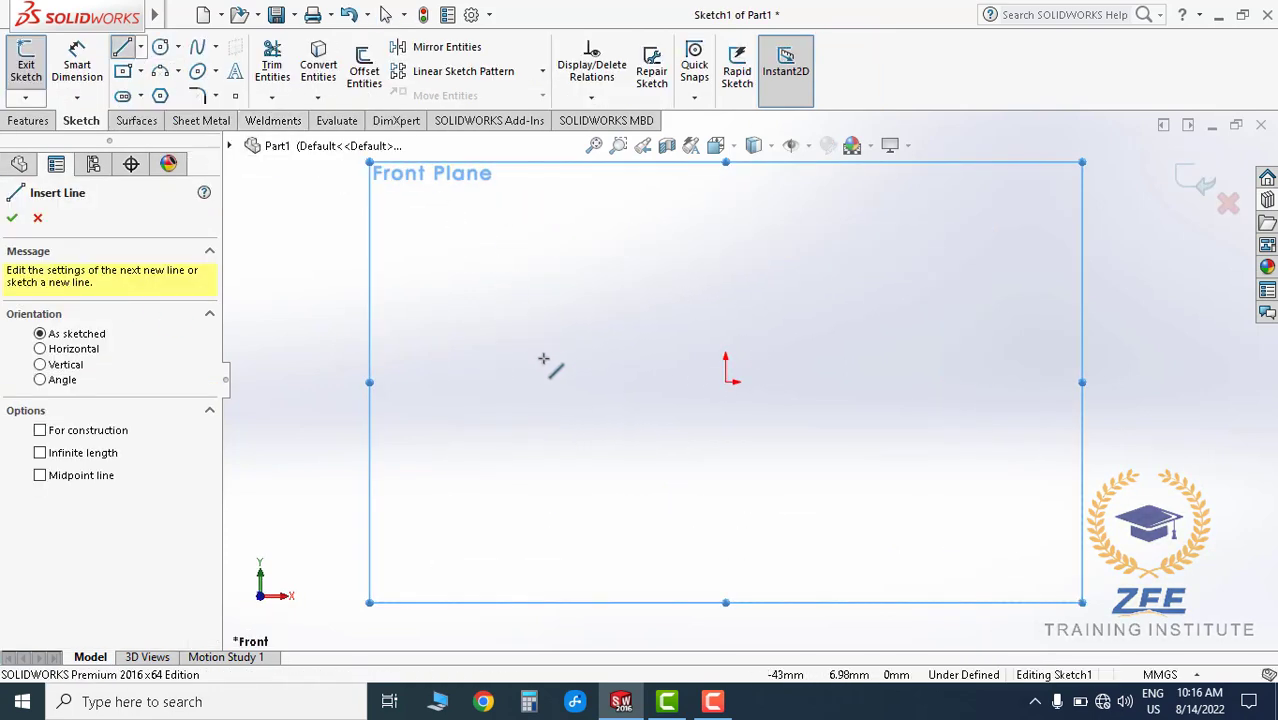
{"action": "left_click", "coordinate": [514, 383]}
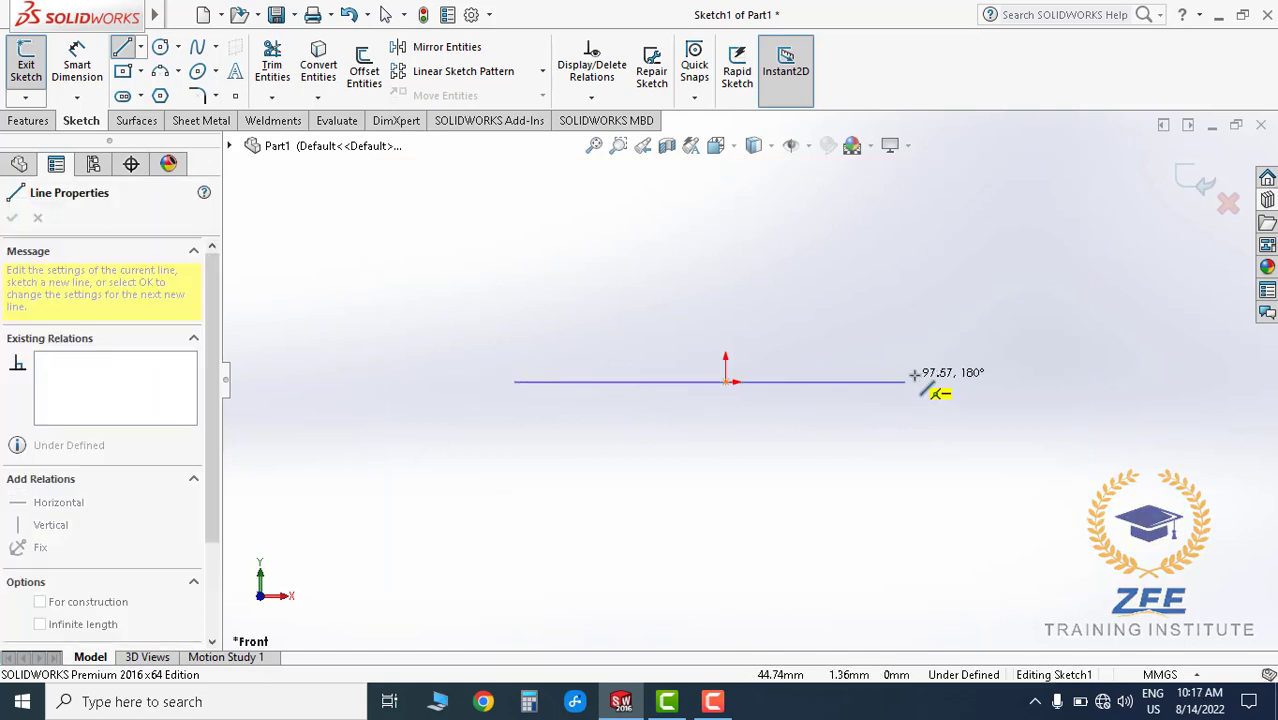
{"action": "left_click", "coordinate": [914, 382]}
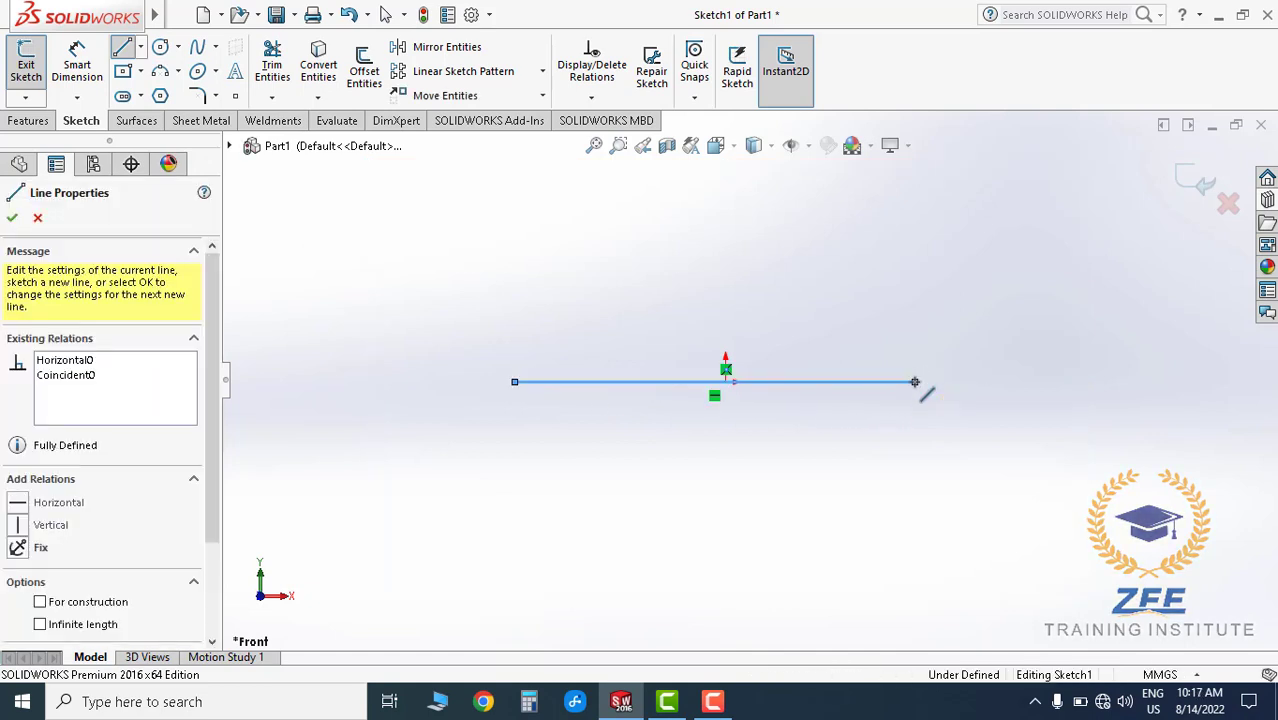
{"action": "key", "text": "Escape"}
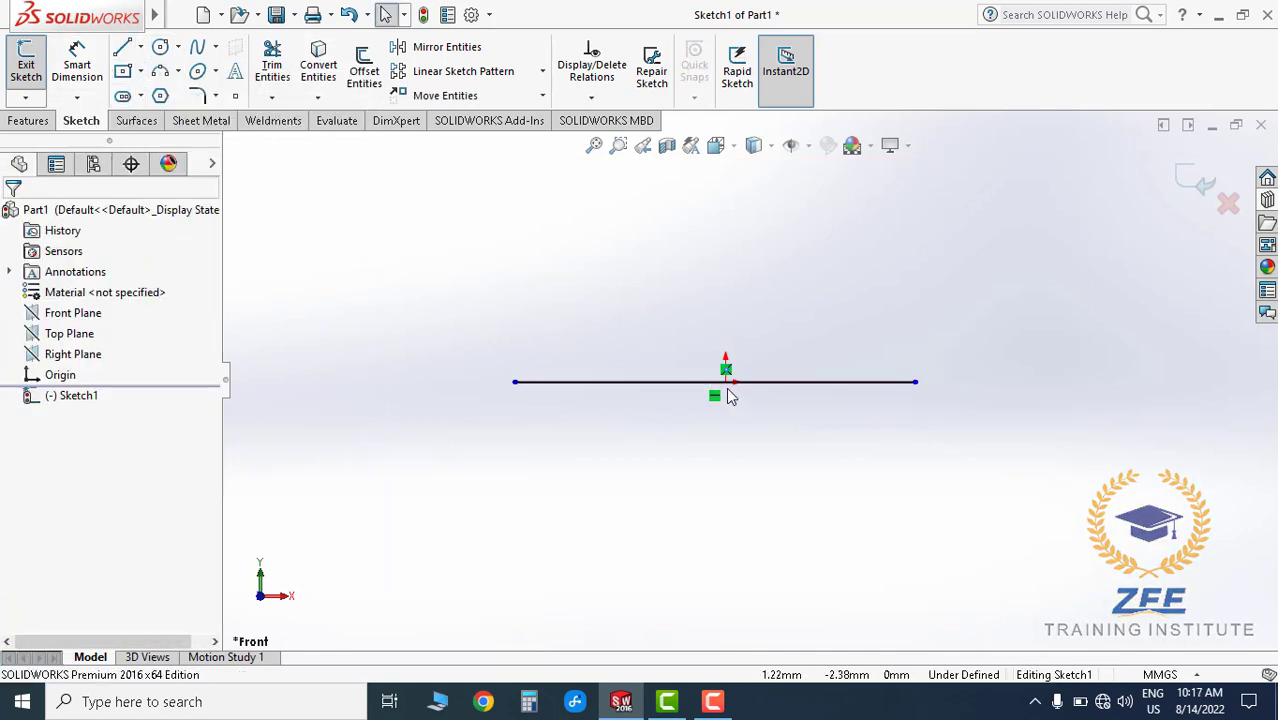
{"action": "left_click", "coordinate": [727, 390]}
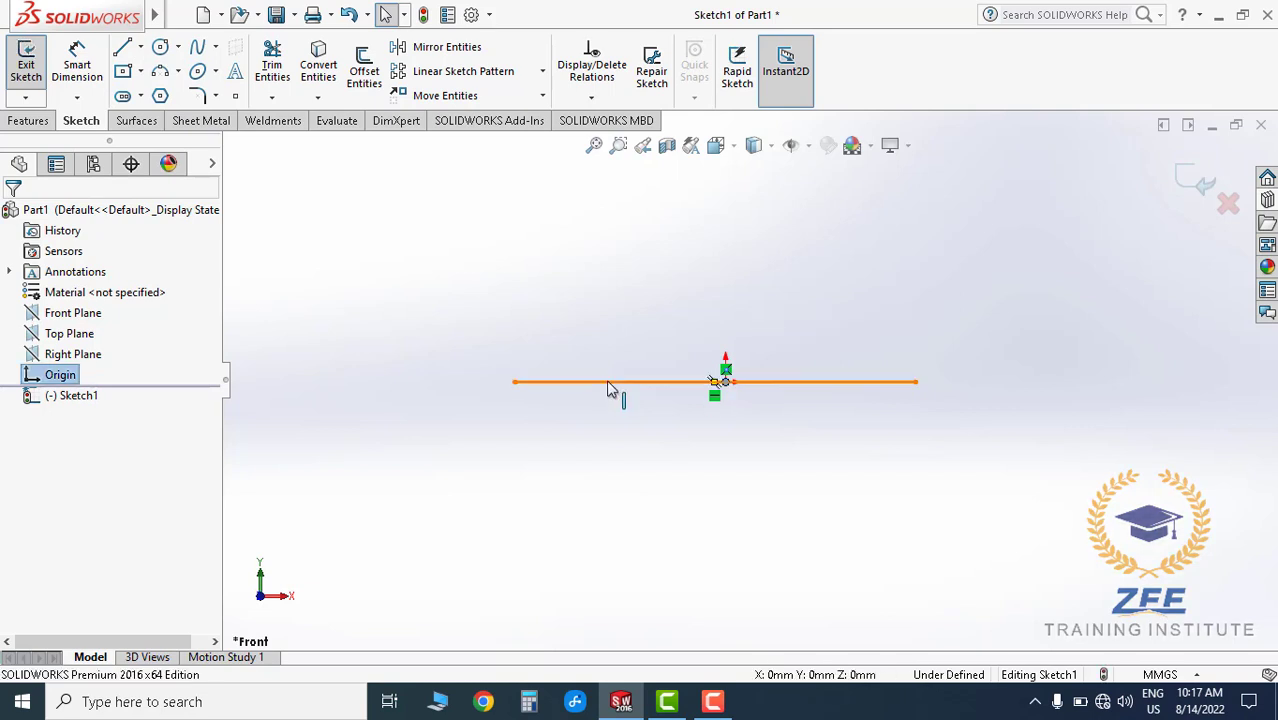
{"action": "left_click", "coordinate": [612, 385], "text": "ctrl"}
{"action": "left_click", "coordinate": [57, 521]}
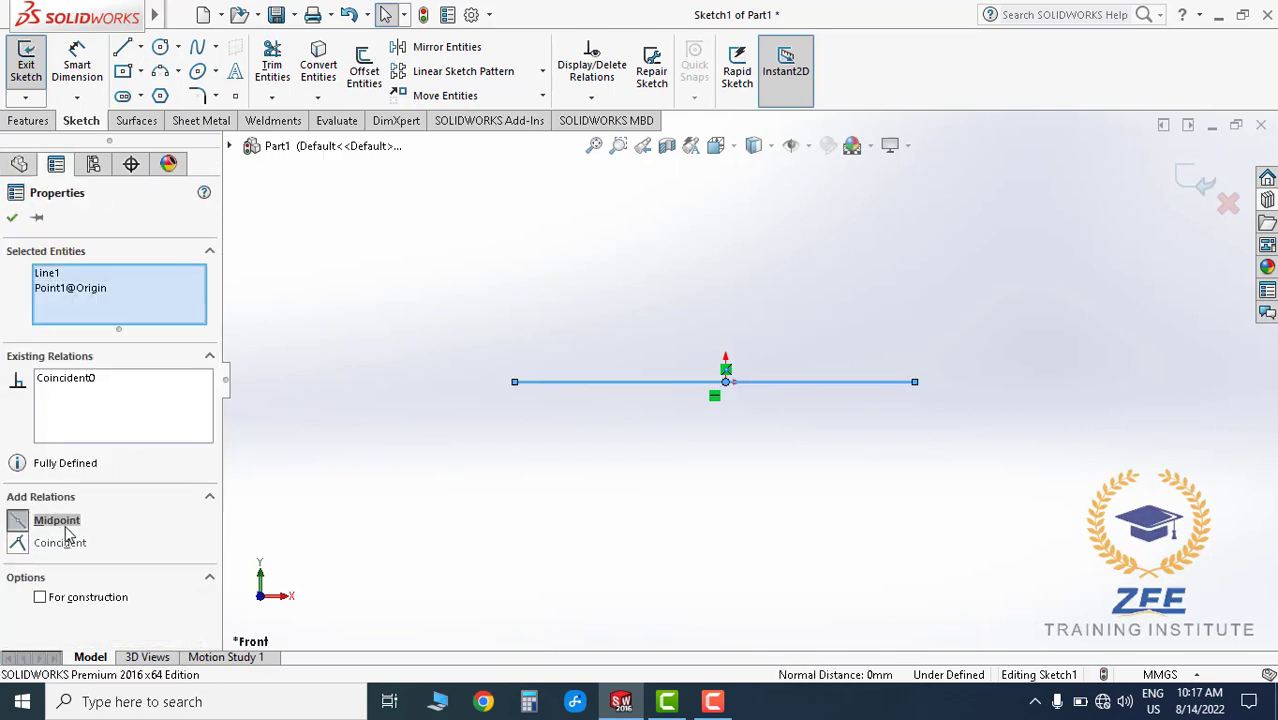
{"action": "left_click", "coordinate": [660, 495]}
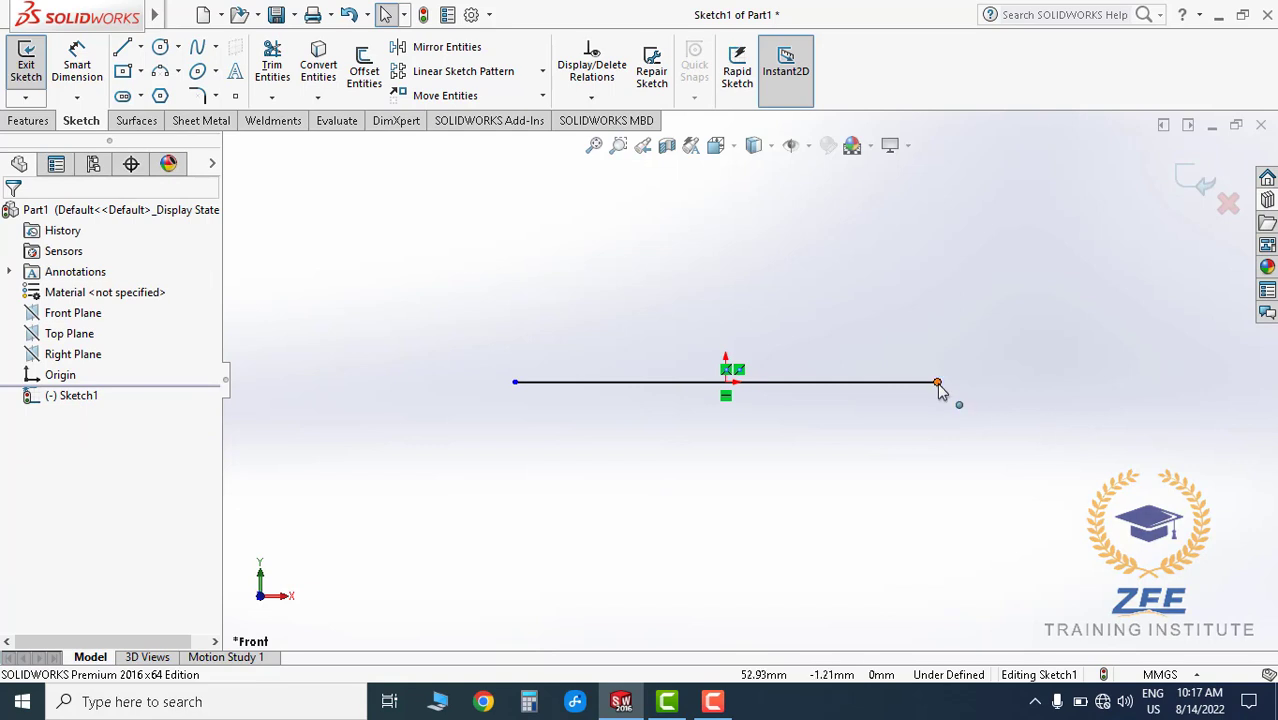
{"action": "left_click_drag", "start_coordinate": [938, 385], "coordinate": [990, 382]}
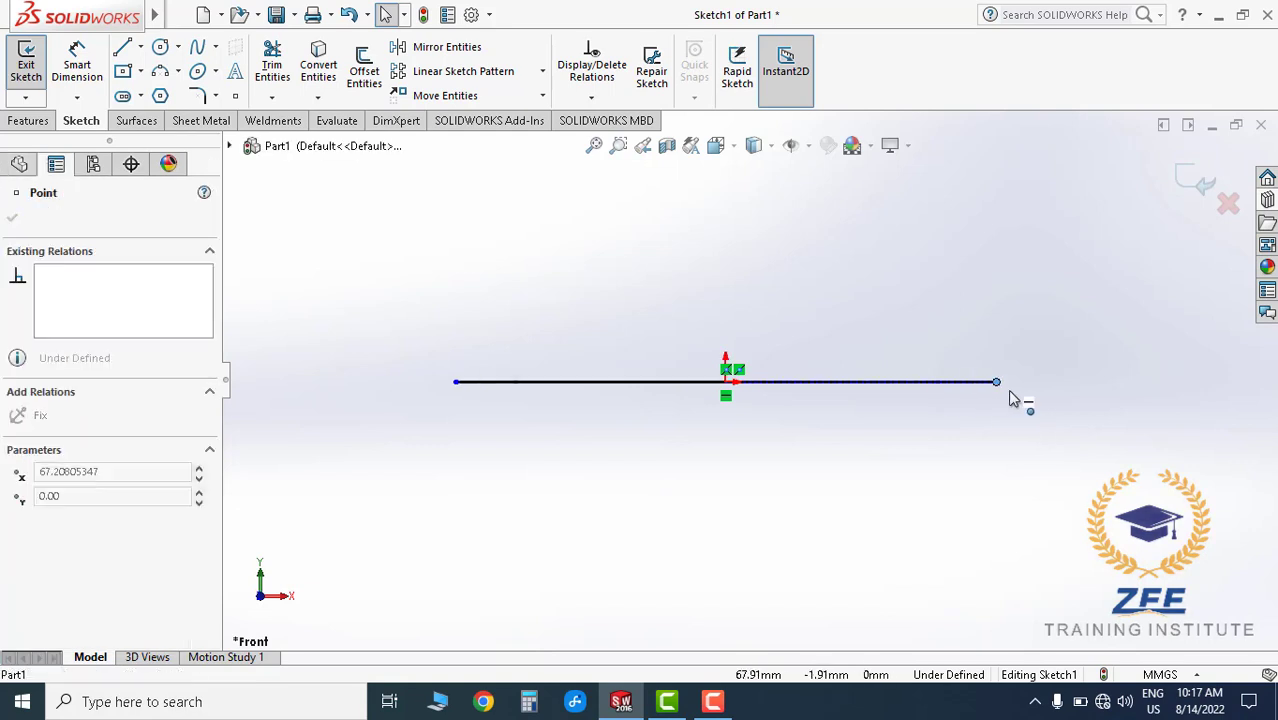
- Dimension the line's length to 4260 mm
{"action": "left_click", "coordinate": [897, 450]}
{"action": "left_click", "coordinate": [77, 64]}
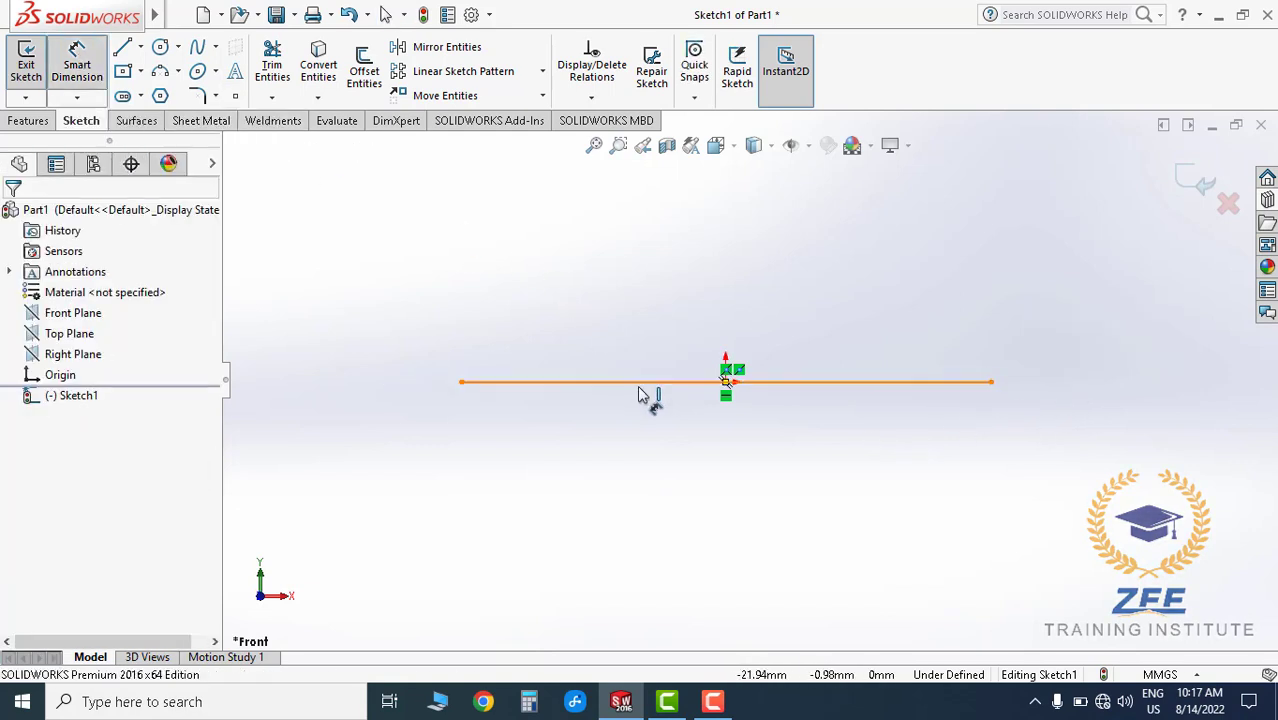
{"action": "left_click", "coordinate": [640, 393]}
{"action": "left_click", "coordinate": [714, 318]}
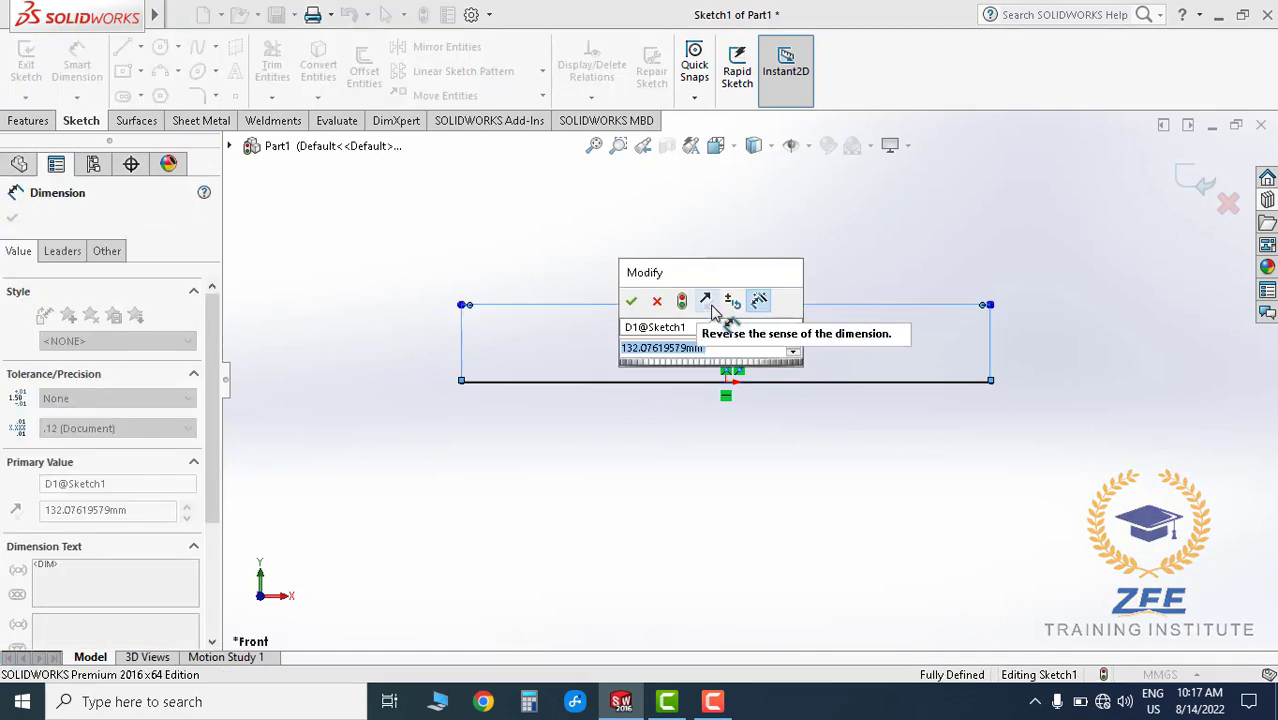
{"action": "type", "text": "4260"}
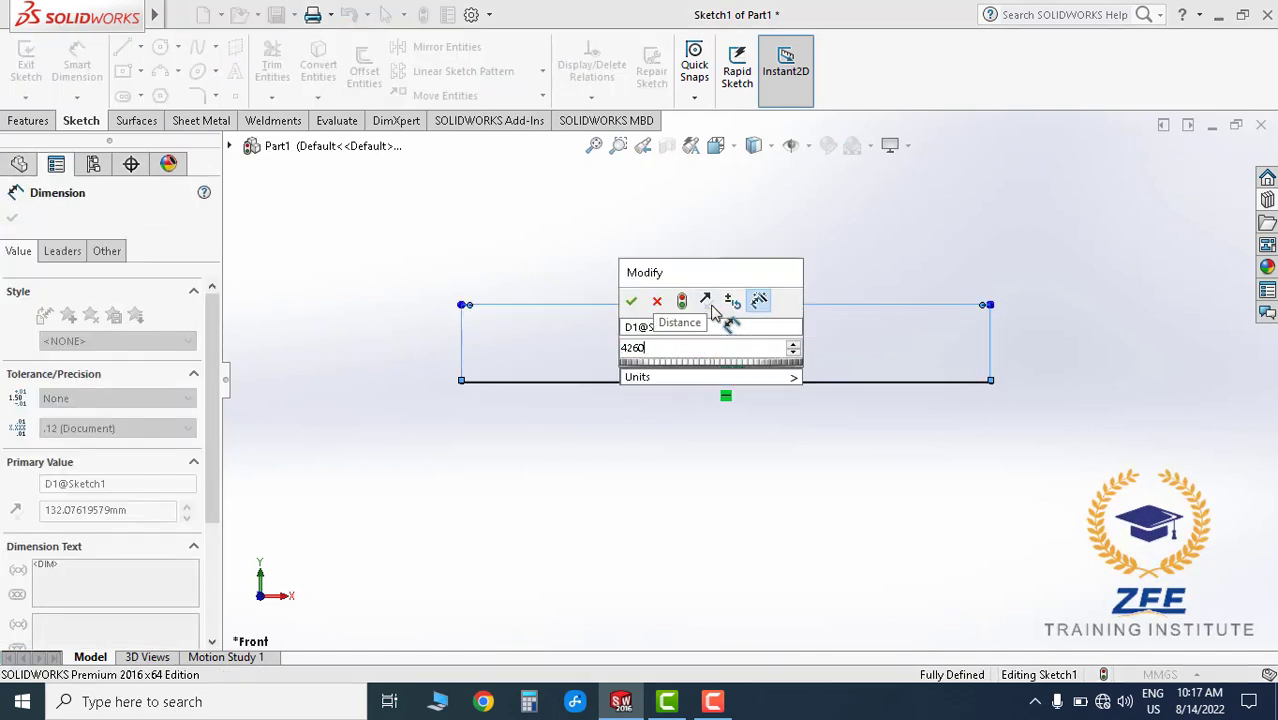
{"action": "key", "text": "Return"}
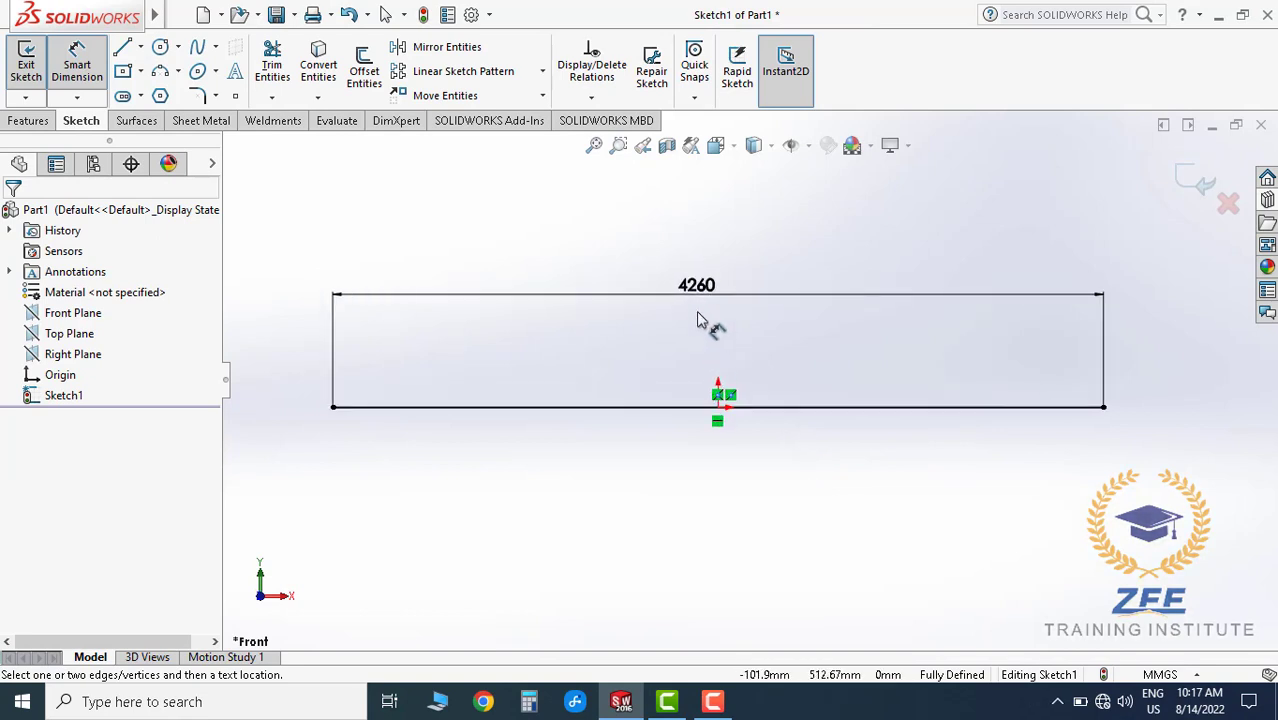
- Exit the sketch and start a Structural Member from the weldment tools
{"action": "left_click", "coordinate": [26, 62]}
{"action": "left_click", "coordinate": [588, 285]}
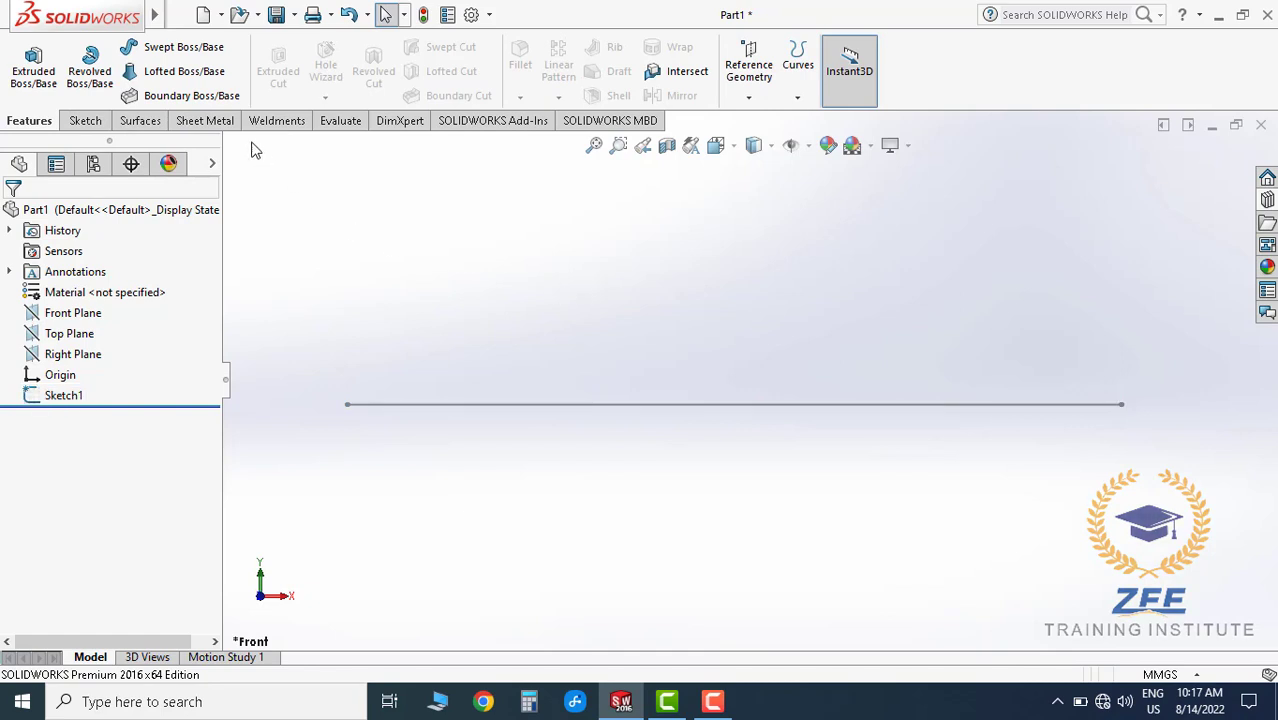
{"action": "left_click", "coordinate": [270, 126]}
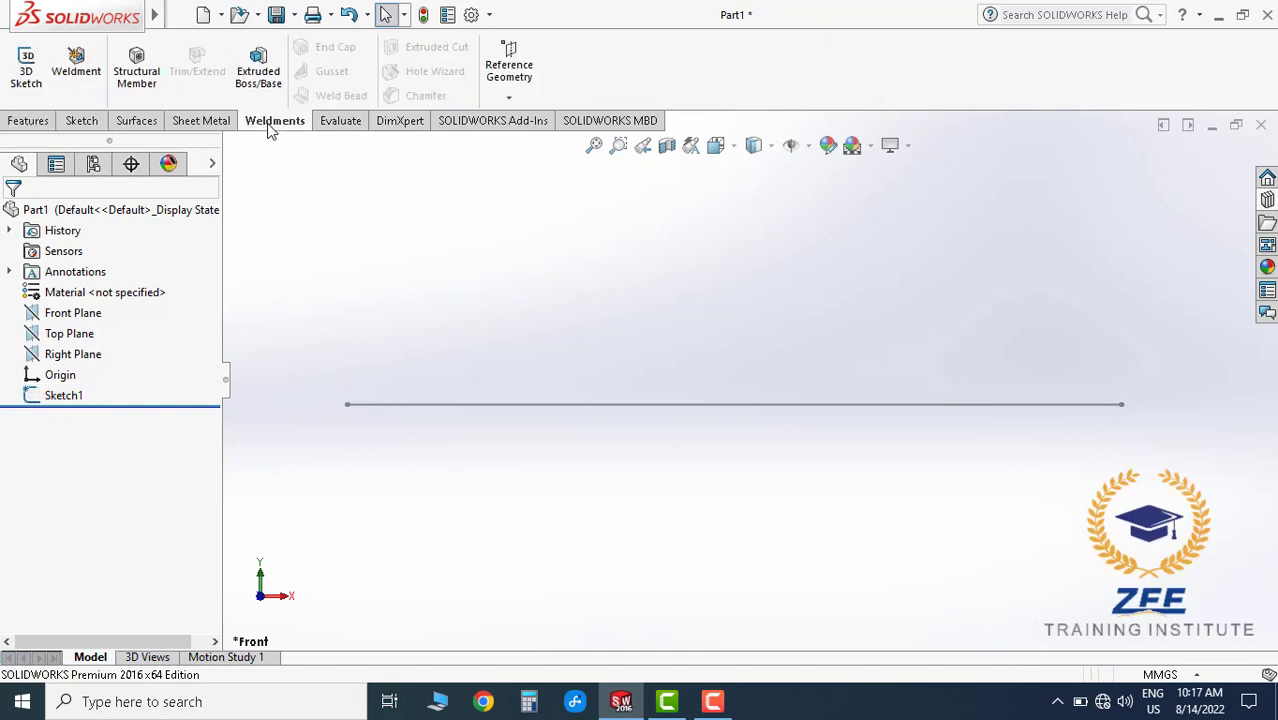
{"action": "left_click", "coordinate": [146, 76]}
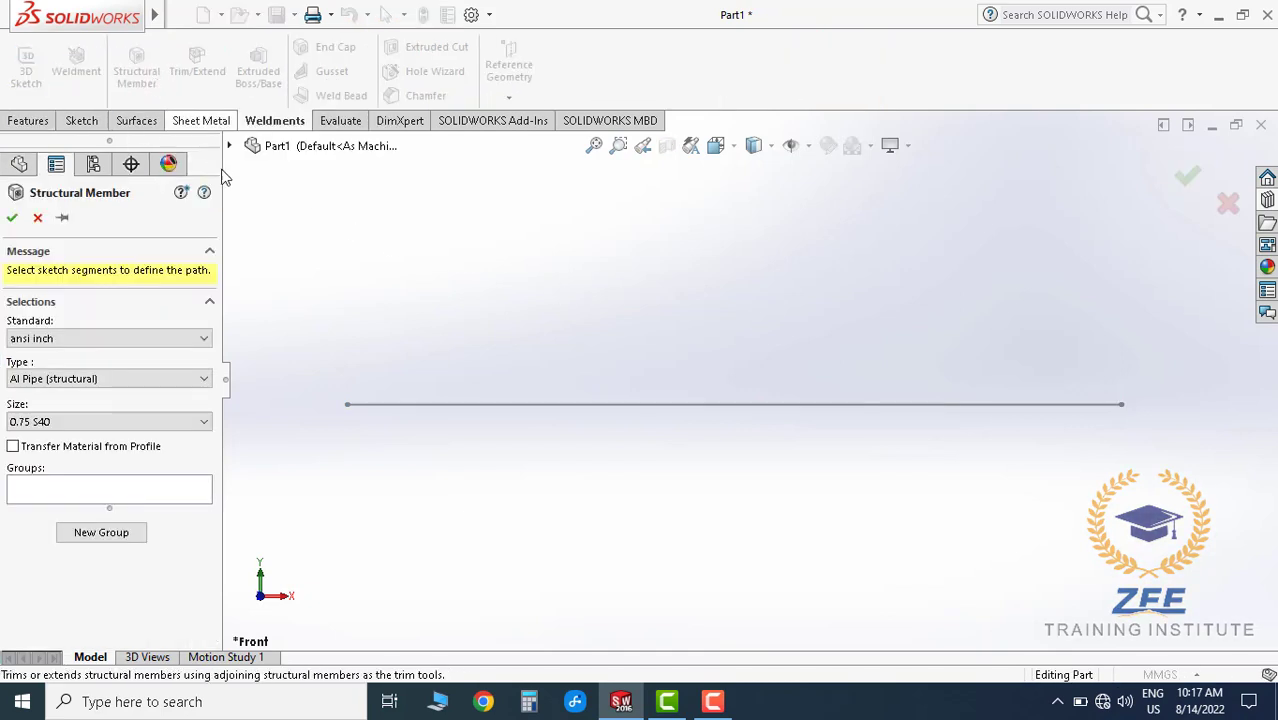
- Set the member profile to the BSI standard, UB Beam type
{"action": "left_click", "coordinate": [79, 340]}
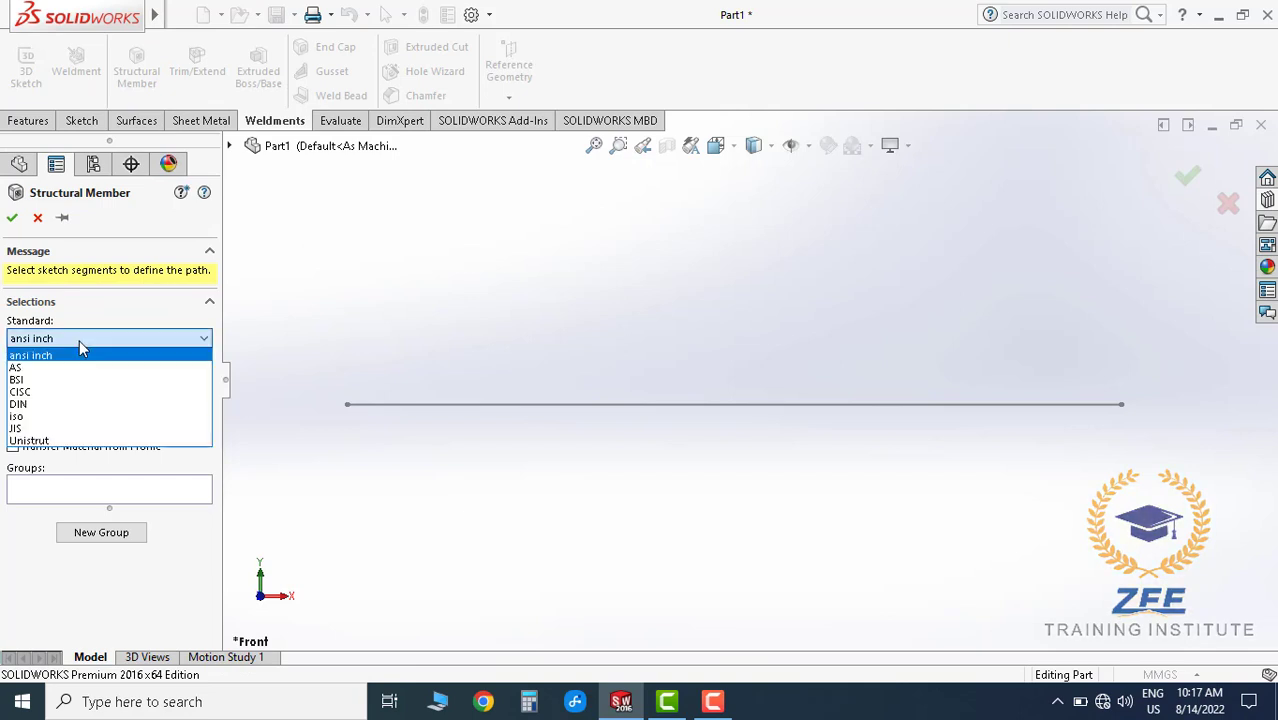
{"action": "left_click", "coordinate": [57, 412]}
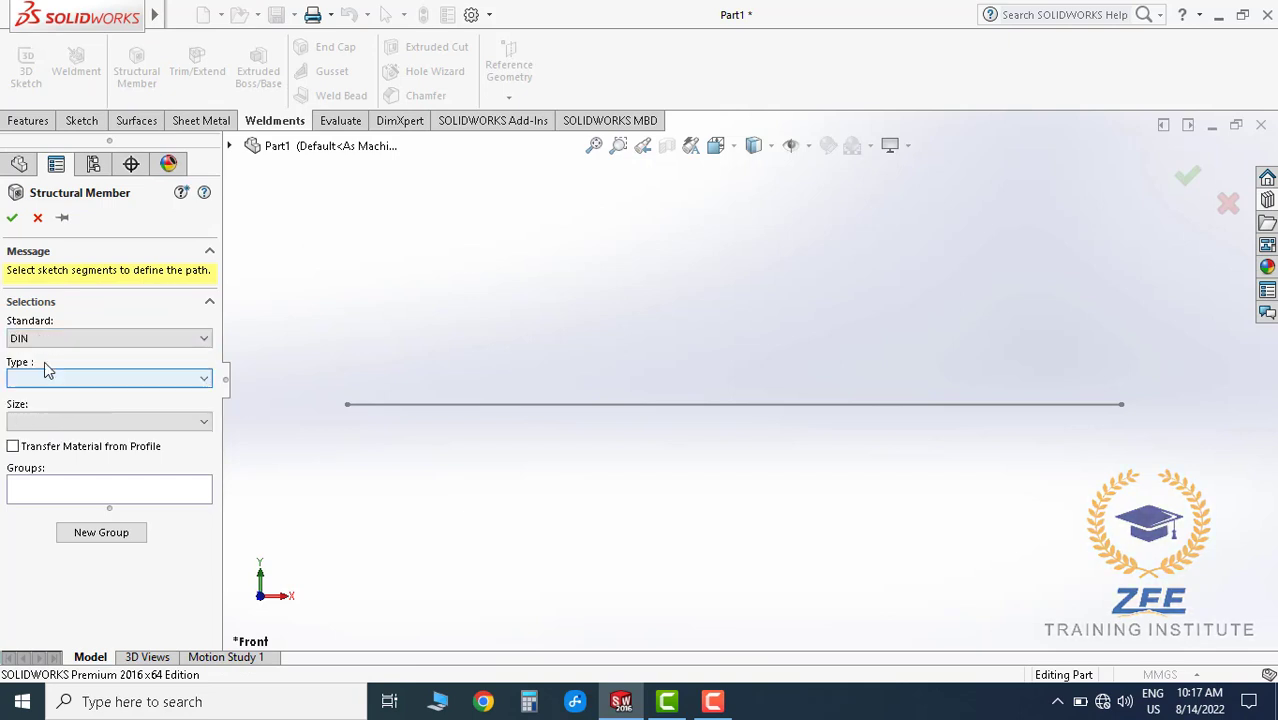
{"action": "left_click", "coordinate": [61, 376]}
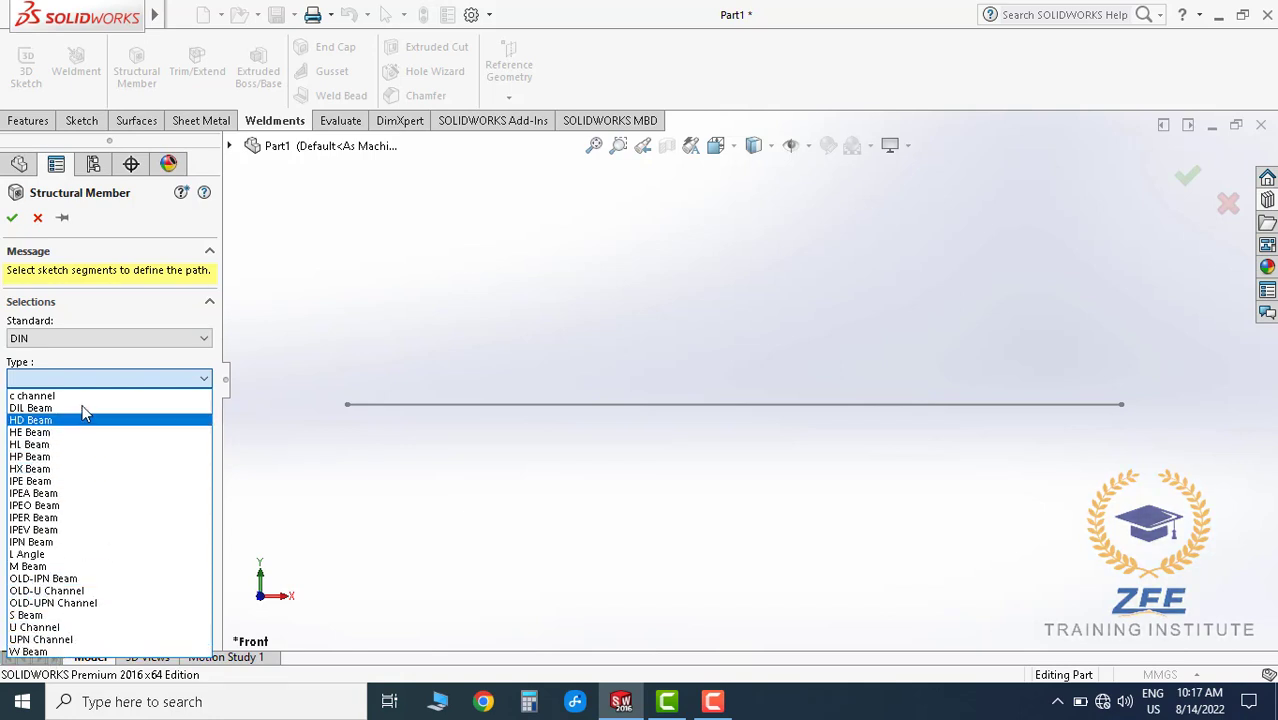
{"action": "left_click", "coordinate": [74, 342]}
{"action": "left_click", "coordinate": [74, 338]}
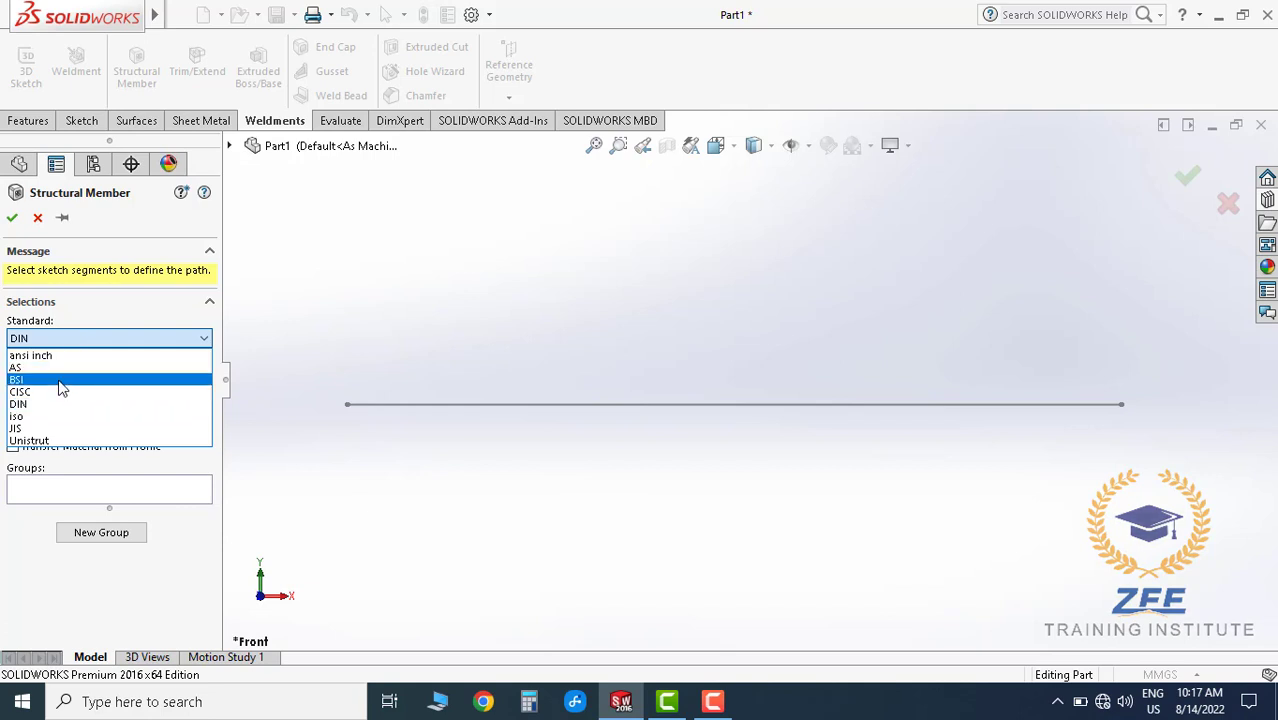
{"action": "left_click", "coordinate": [63, 380]}
{"action": "left_click", "coordinate": [57, 381]}
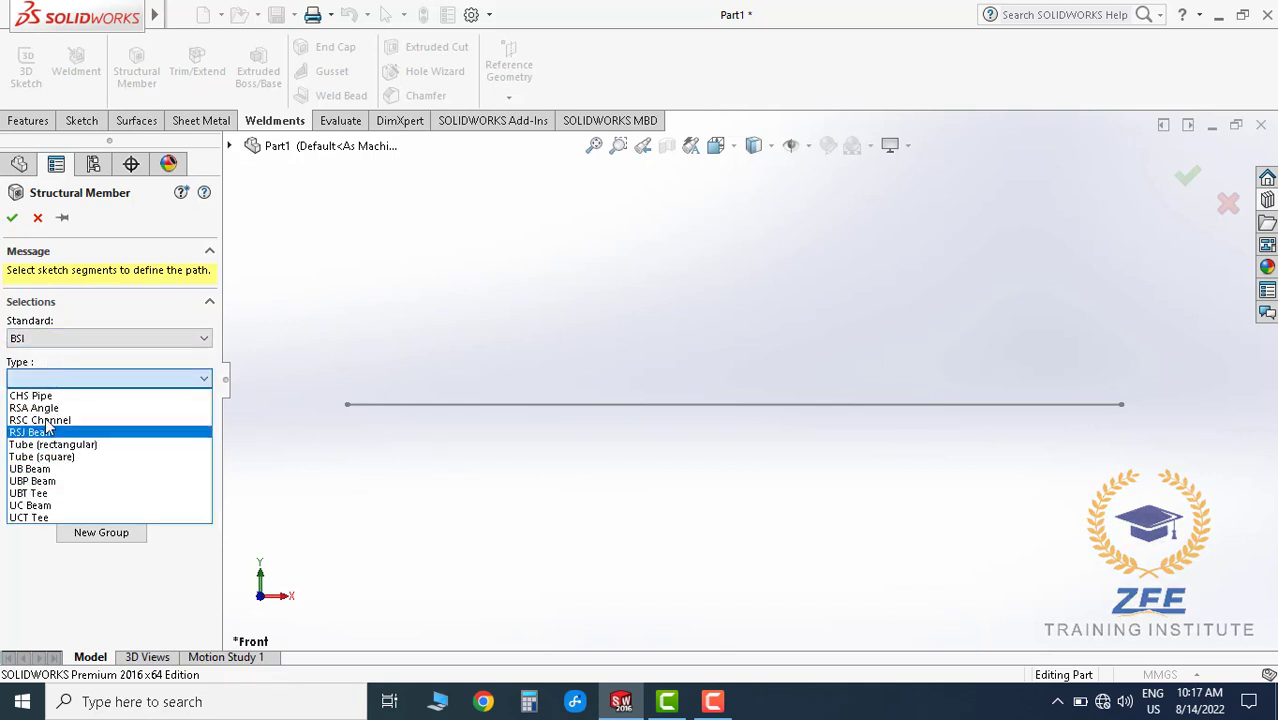
{"action": "left_click", "coordinate": [44, 476]}
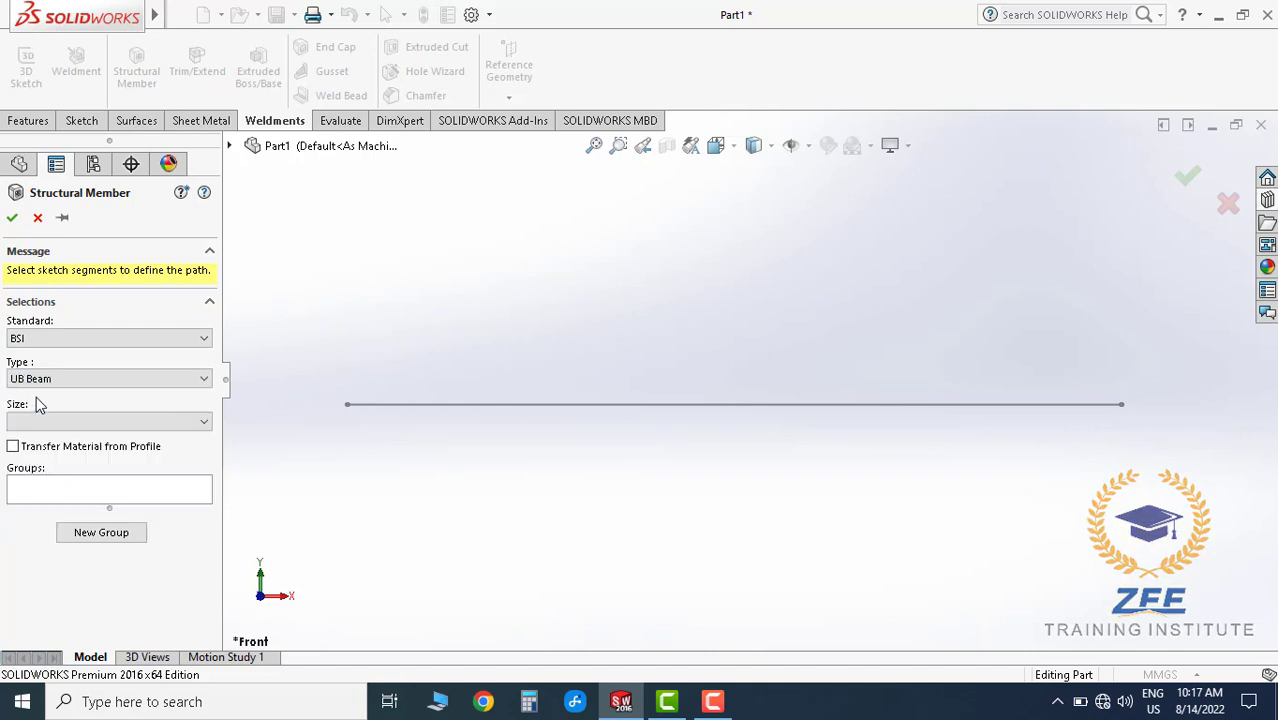
- Choose size UB610x305x238 and use the sketch line as the path
{"action": "left_click", "coordinate": [66, 420]}
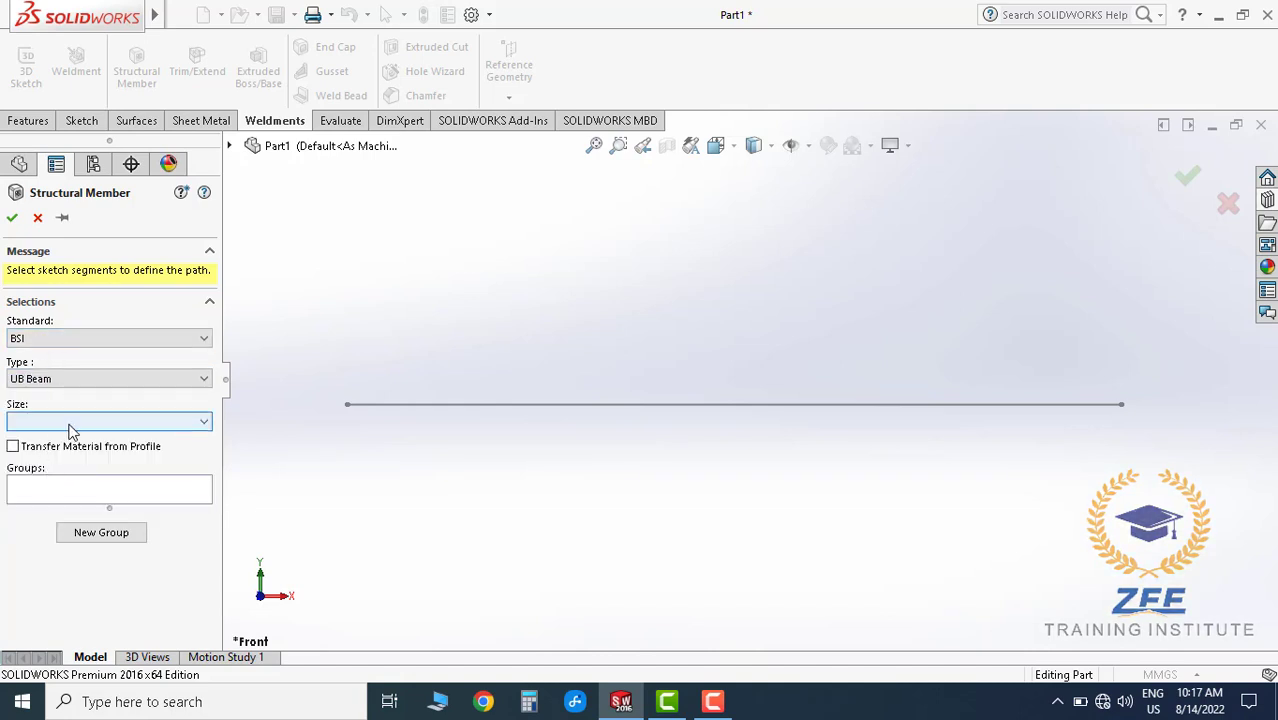
{"action": "scroll", "coordinate": [75, 300], "scroll_direction": "down", "scroll_amount": 2}
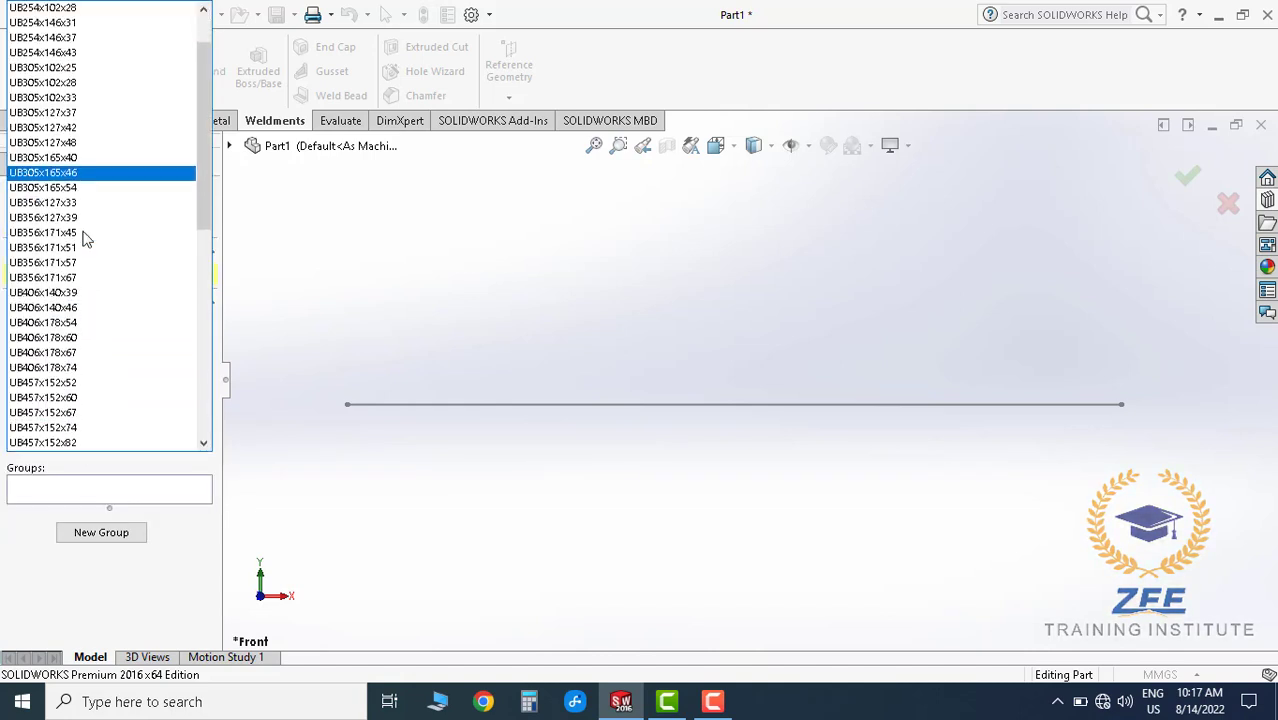
{"action": "scroll", "coordinate": [75, 240], "scroll_direction": "down", "scroll_amount": 1}
{"action": "scroll", "coordinate": [72, 265], "scroll_direction": "down", "scroll_amount": 1}
{"action": "scroll", "coordinate": [70, 270], "scroll_direction": "down", "scroll_amount": 1}
{"action": "scroll", "coordinate": [70, 270], "scroll_direction": "down", "scroll_amount": 2}
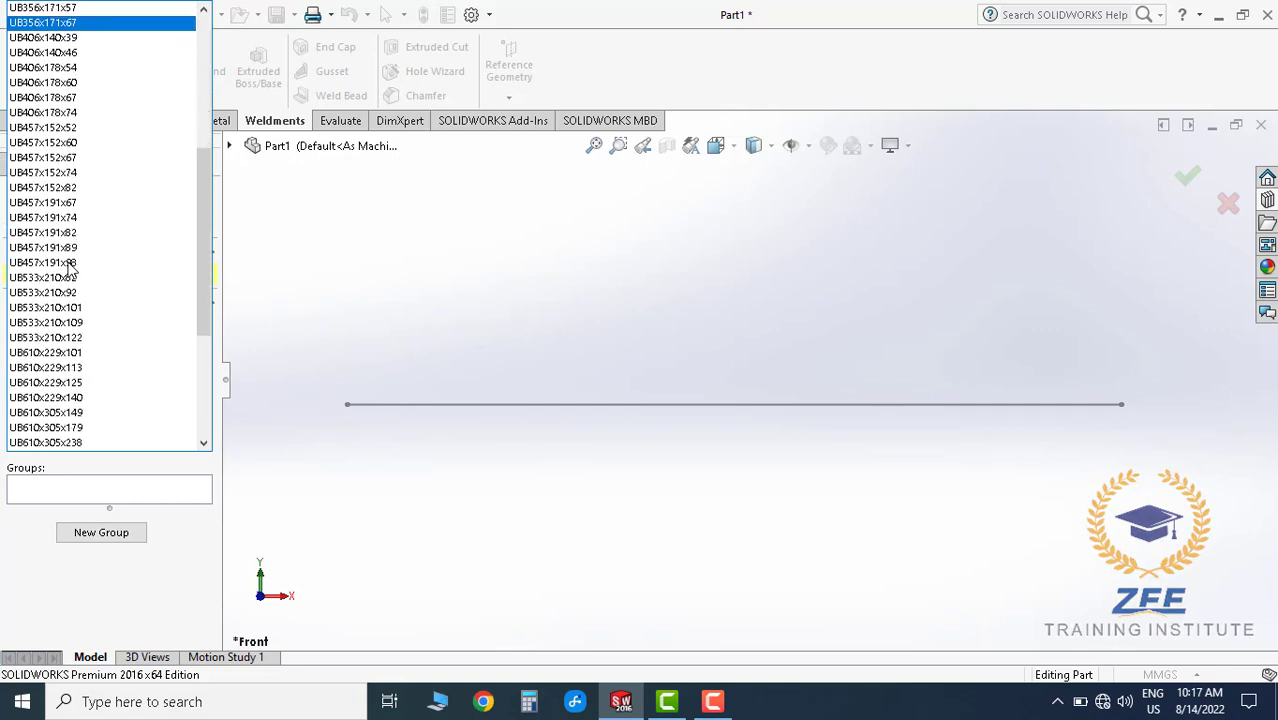
{"action": "scroll", "coordinate": [70, 265], "scroll_direction": "down", "scroll_amount": 1}
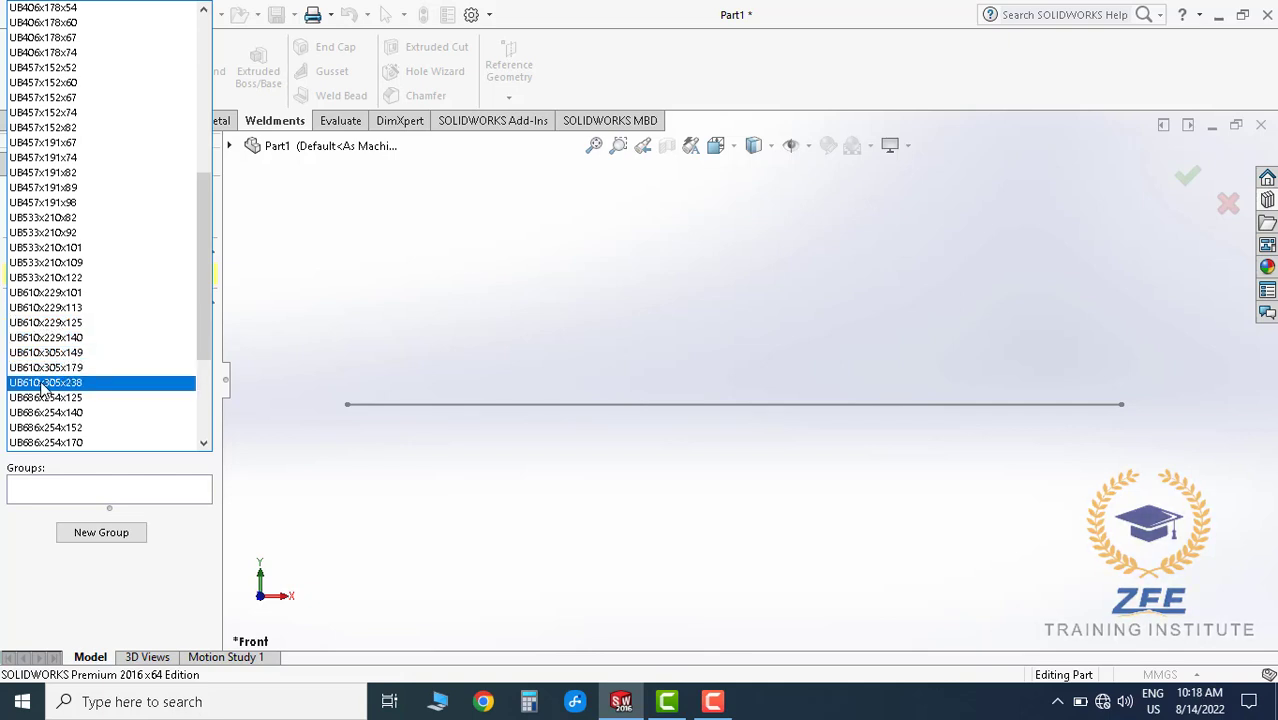
{"action": "left_click", "coordinate": [72, 385]}
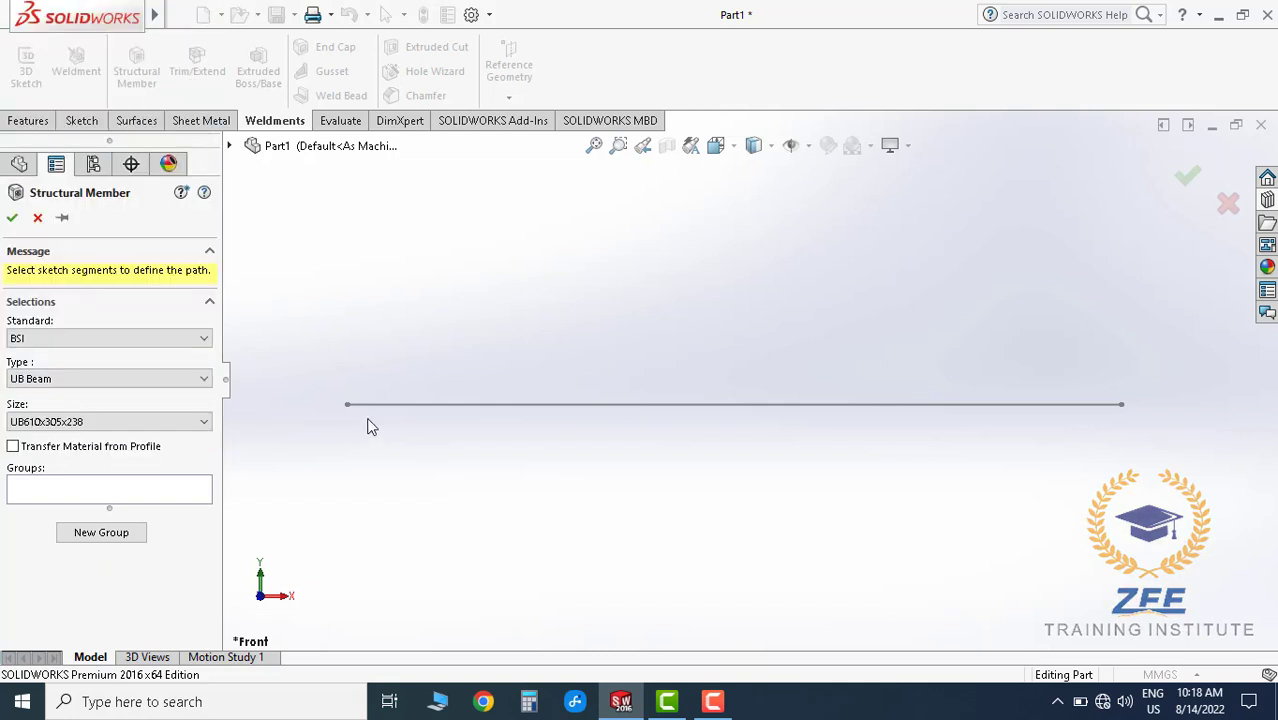
{"action": "left_click", "coordinate": [630, 405]}
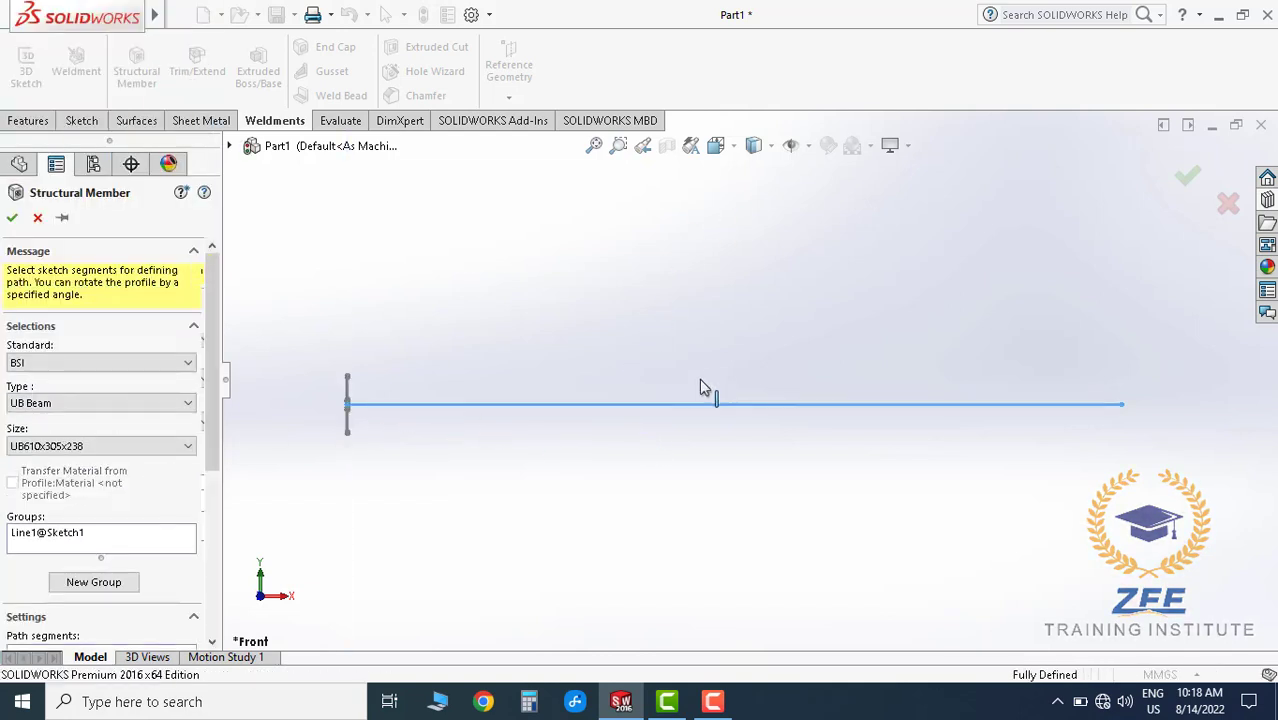
- In isometric view, rotate the UB610x305x238 profile 90° and accept the structural member
{"action": "left_click", "coordinate": [716, 145]}
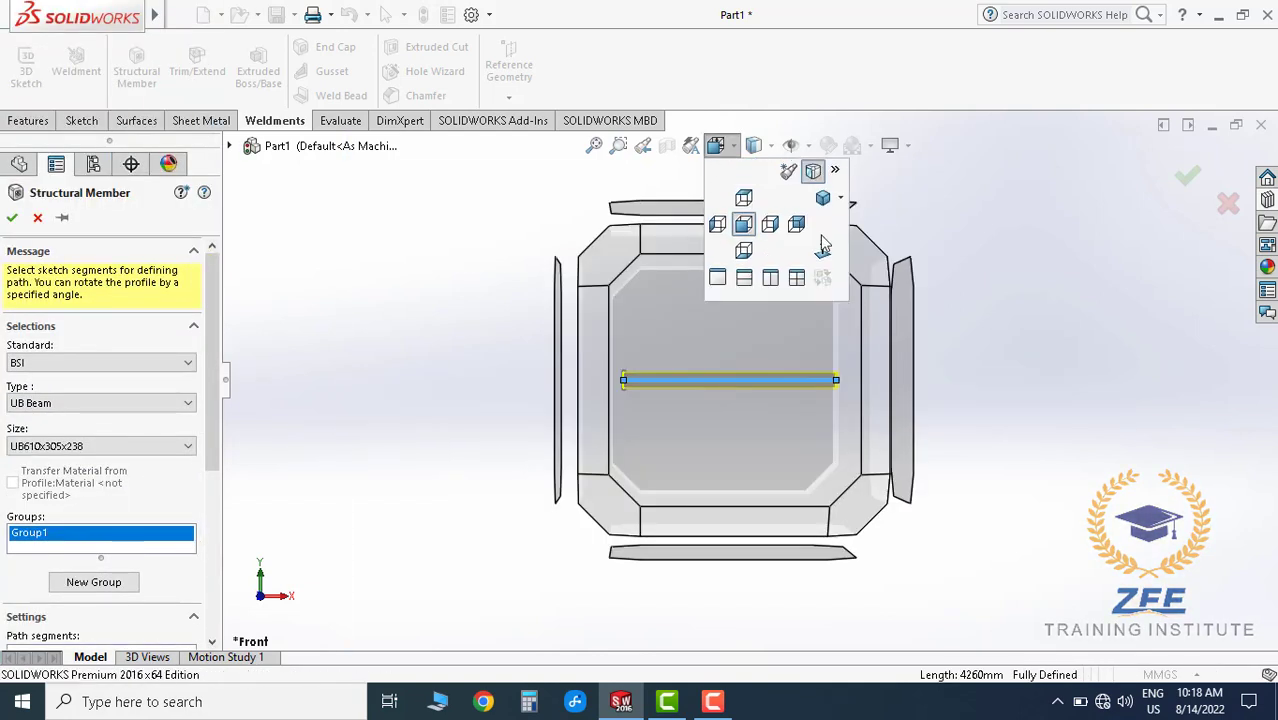
{"action": "left_click", "coordinate": [824, 199]}
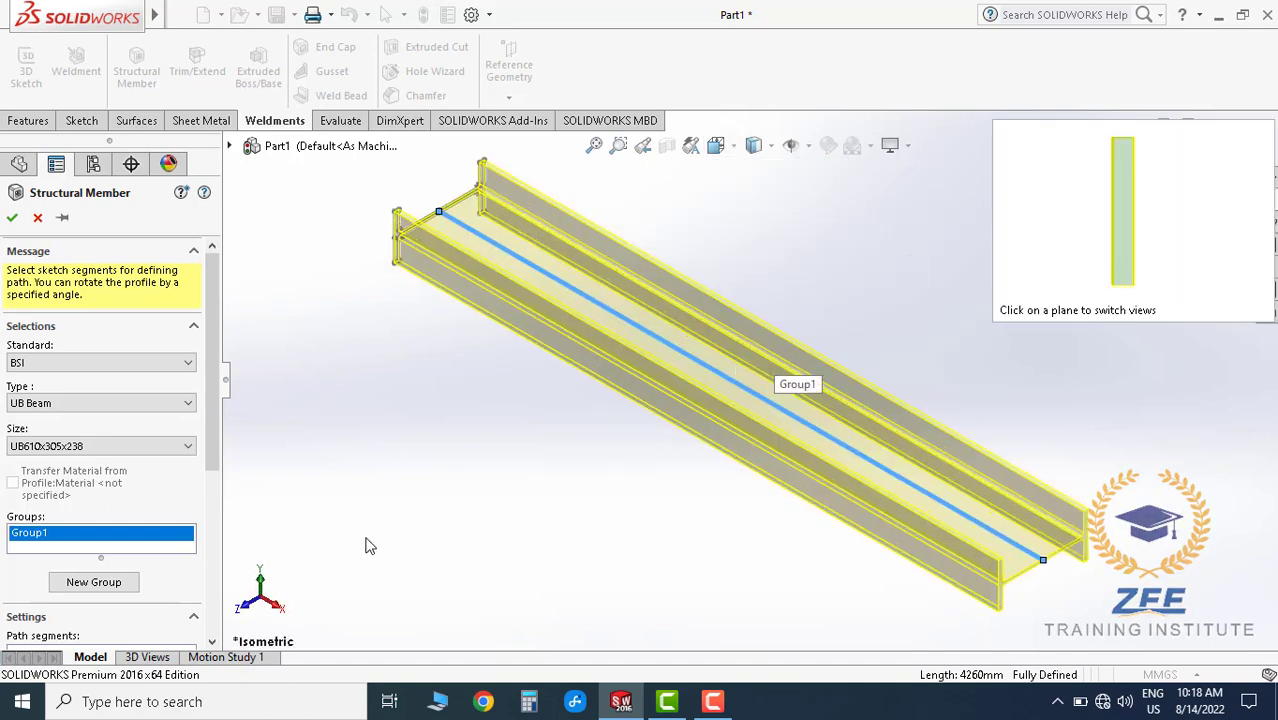
{"action": "scroll", "coordinate": [104, 486], "scroll_direction": "down", "scroll_amount": 2}
{"action": "scroll", "coordinate": [110, 600], "scroll_direction": "down", "scroll_amount": 1}
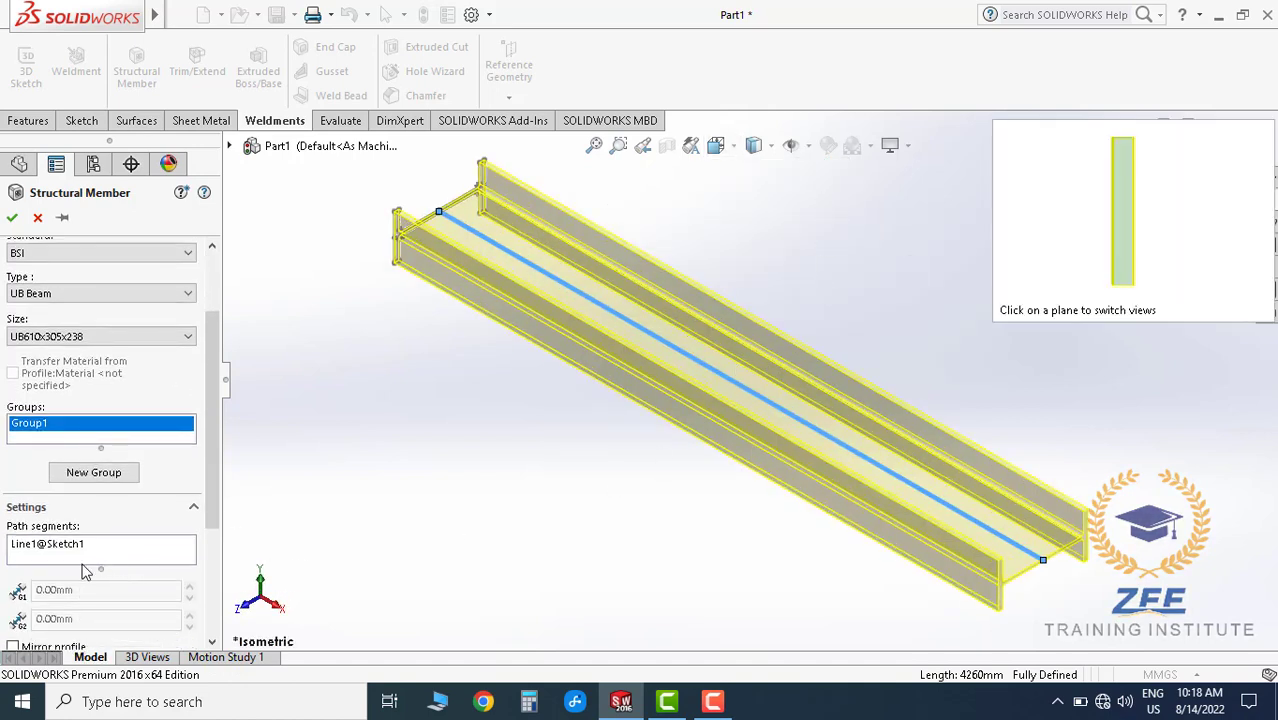
{"action": "scroll", "coordinate": [128, 512], "scroll_direction": "down", "scroll_amount": 1}
{"action": "scroll", "coordinate": [100, 590], "scroll_direction": "down", "scroll_amount": 3}
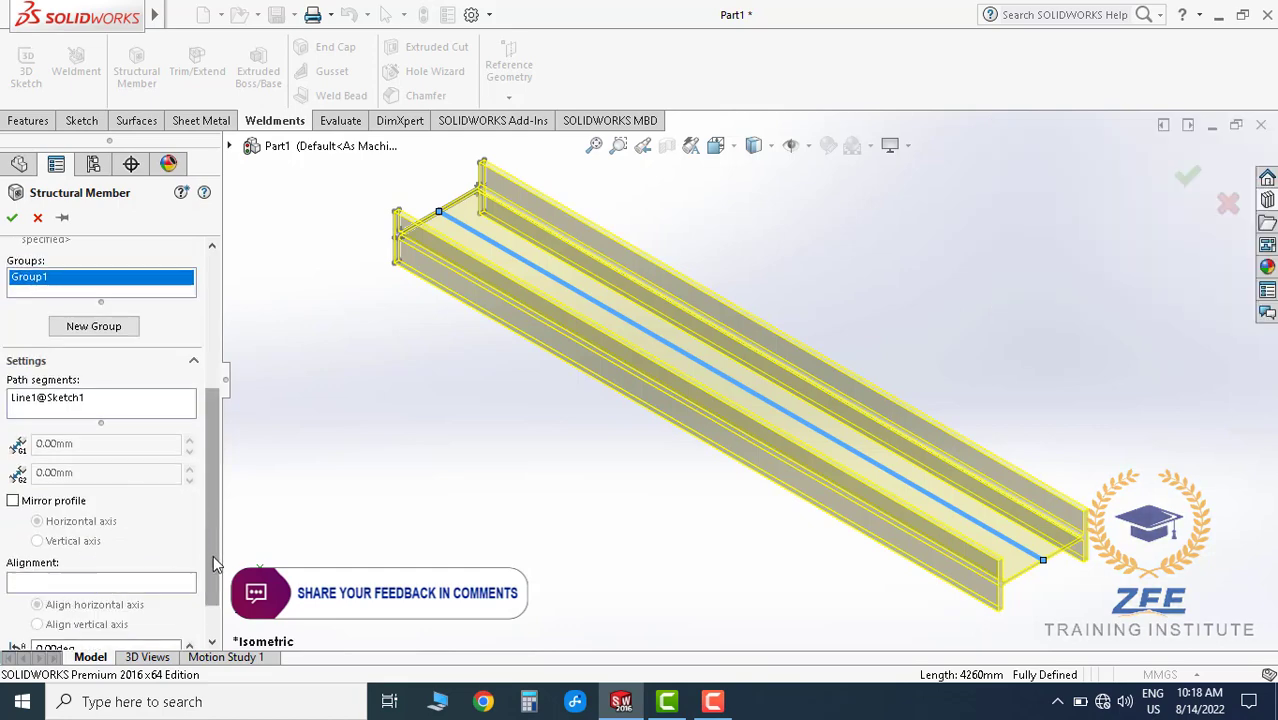
{"action": "scroll", "coordinate": [150, 560], "scroll_direction": "down", "scroll_amount": 2}
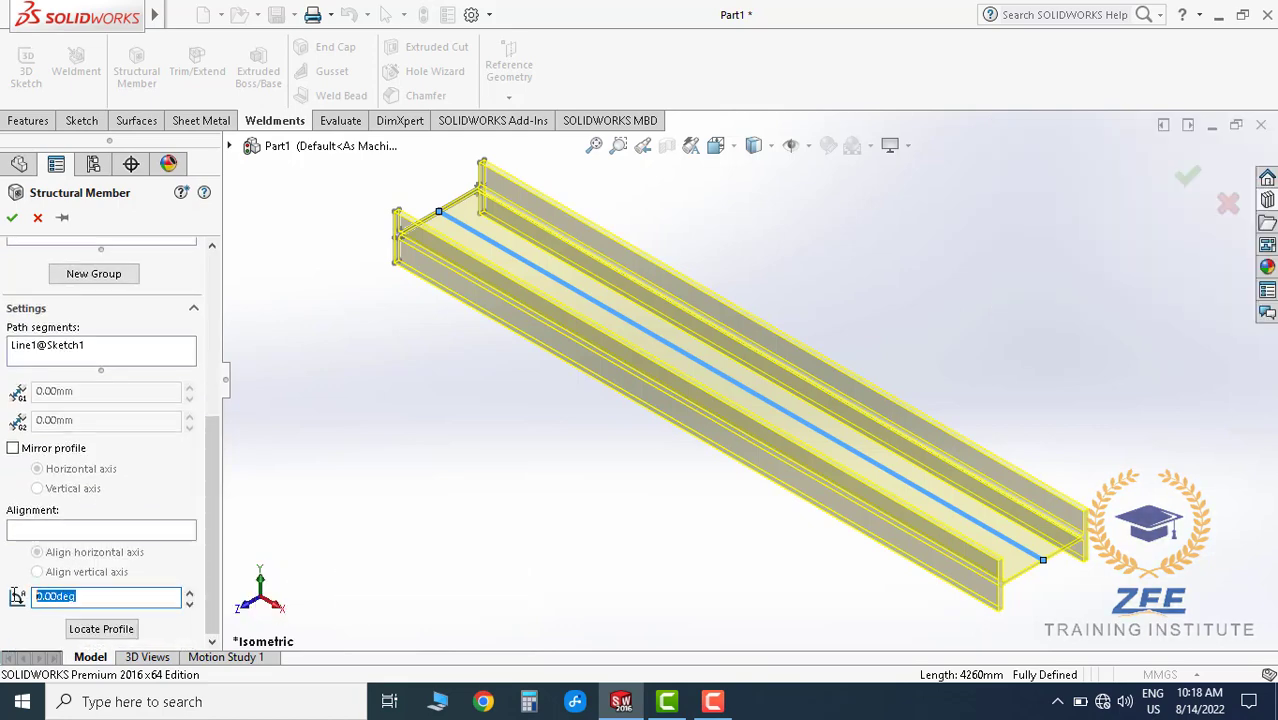
{"action": "type", "text": "90"}
{"action": "key", "text": "Return"}
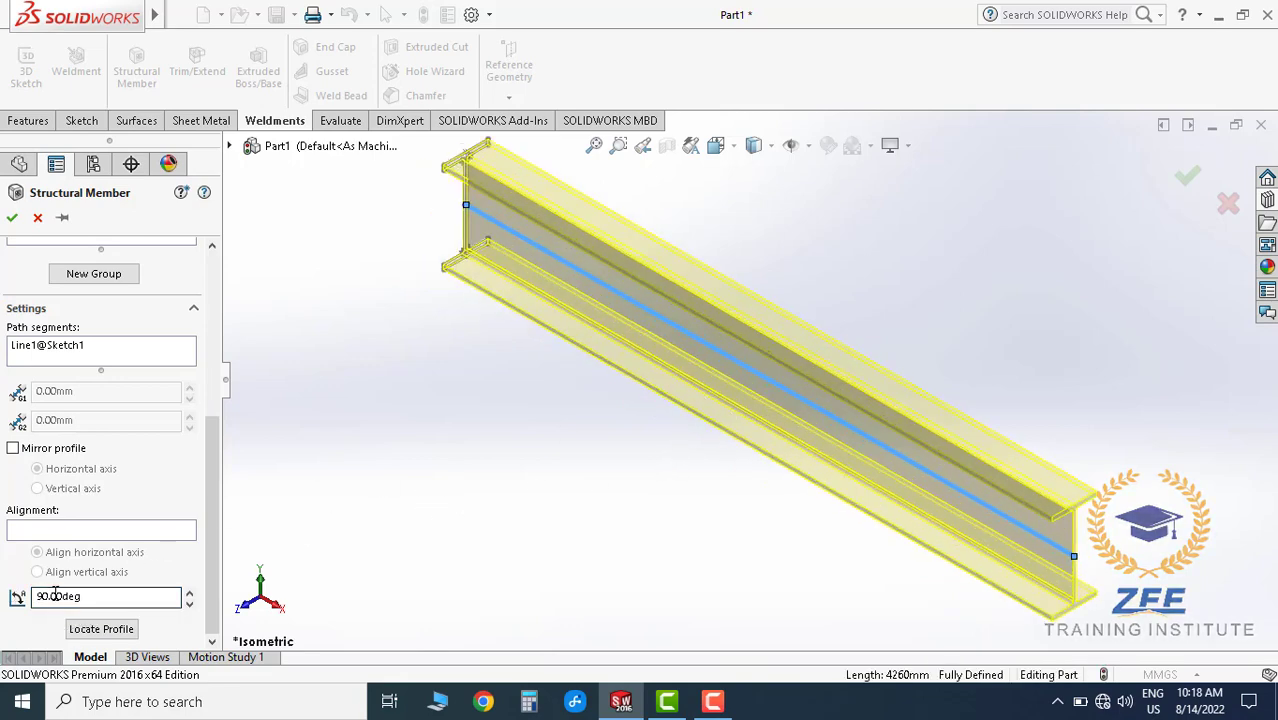
{"action": "scroll", "coordinate": [619, 422], "scroll_direction": "up", "scroll_amount": 2}
{"action": "scroll", "coordinate": [708, 327], "scroll_direction": "down", "scroll_amount": 2}
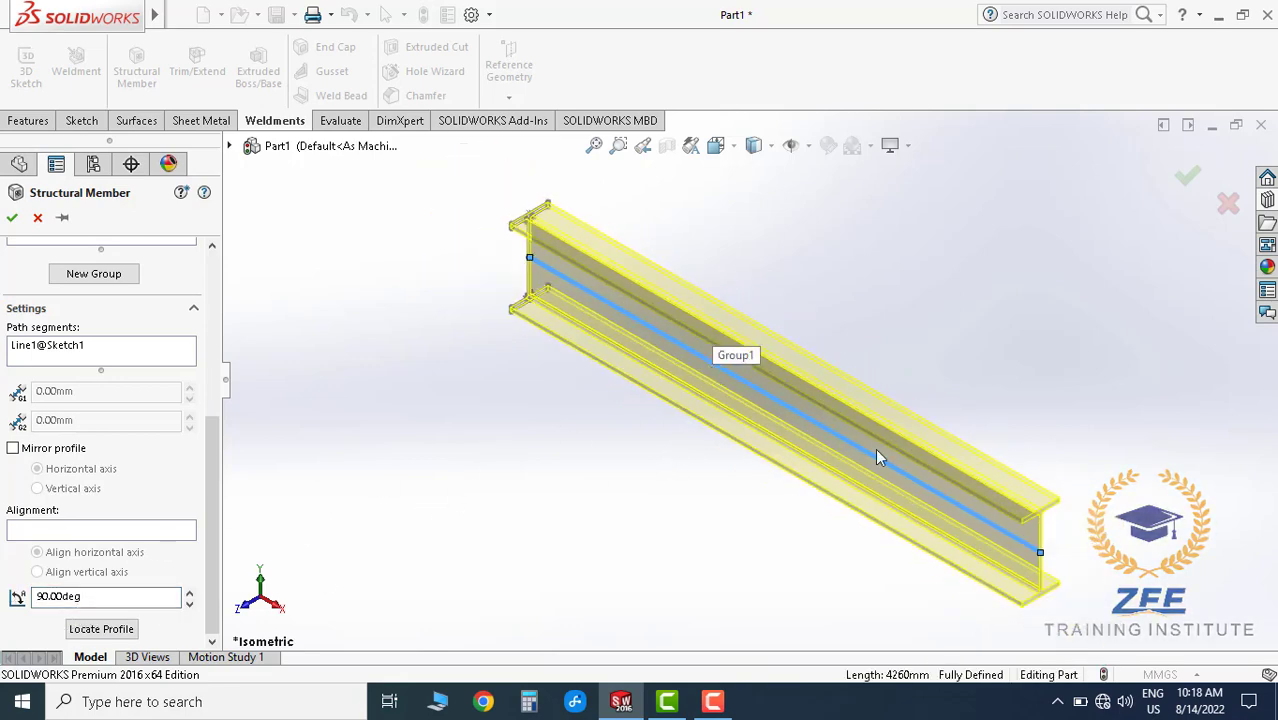
{"action": "scroll", "coordinate": [853, 453], "scroll_direction": "up", "scroll_amount": 2}
{"action": "scroll", "coordinate": [850, 451], "scroll_direction": "up", "scroll_amount": 1}
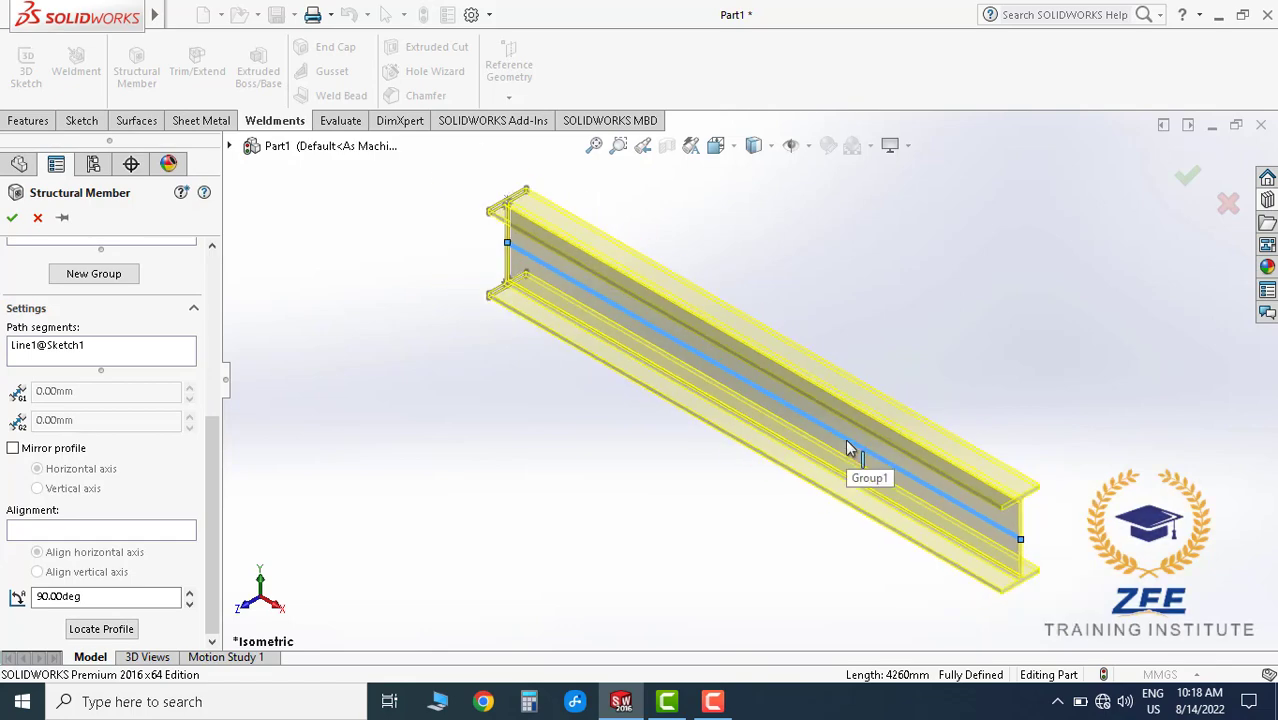
{"action": "left_click", "coordinate": [1178, 178]}
- Hide the beam's path sketch and orbit to an angled close-up of the flange
{"action": "mouse_move", "coordinate": [833, 495]}
{"action": "middle_mouse_down"}
{"action": "mouse_move", "coordinate": [973, 366]}
{"action": "mouse_move", "coordinate": [767, 411]}
{"action": "mouse_move", "coordinate": [732, 405]}
{"action": "middle_mouse_up"}
{"action": "left_click", "coordinate": [686, 363]}
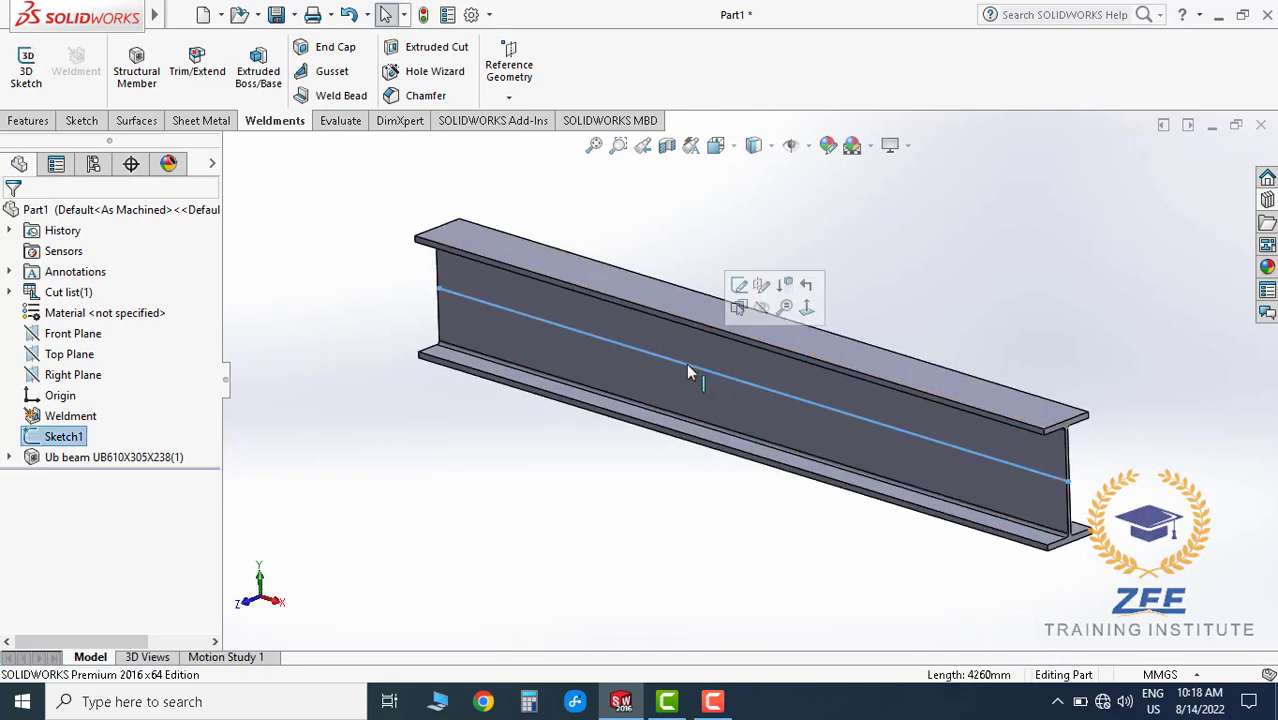
{"action": "left_click", "coordinate": [761, 309]}
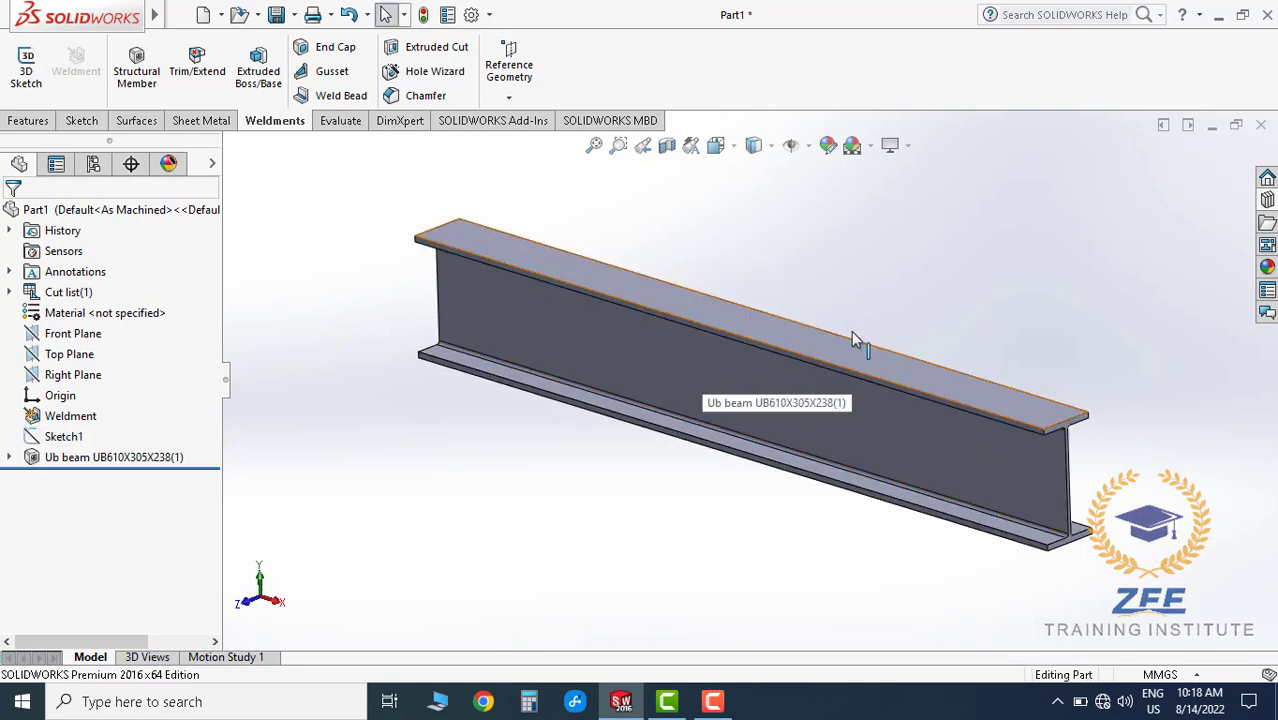
{"action": "mouse_move", "coordinate": [853, 336]}
{"action": "middle_mouse_down"}
{"action": "mouse_move", "coordinate": [904, 337]}
{"action": "mouse_move", "coordinate": [756, 354]}
{"action": "mouse_move", "coordinate": [783, 422]}
{"action": "middle_mouse_up"}
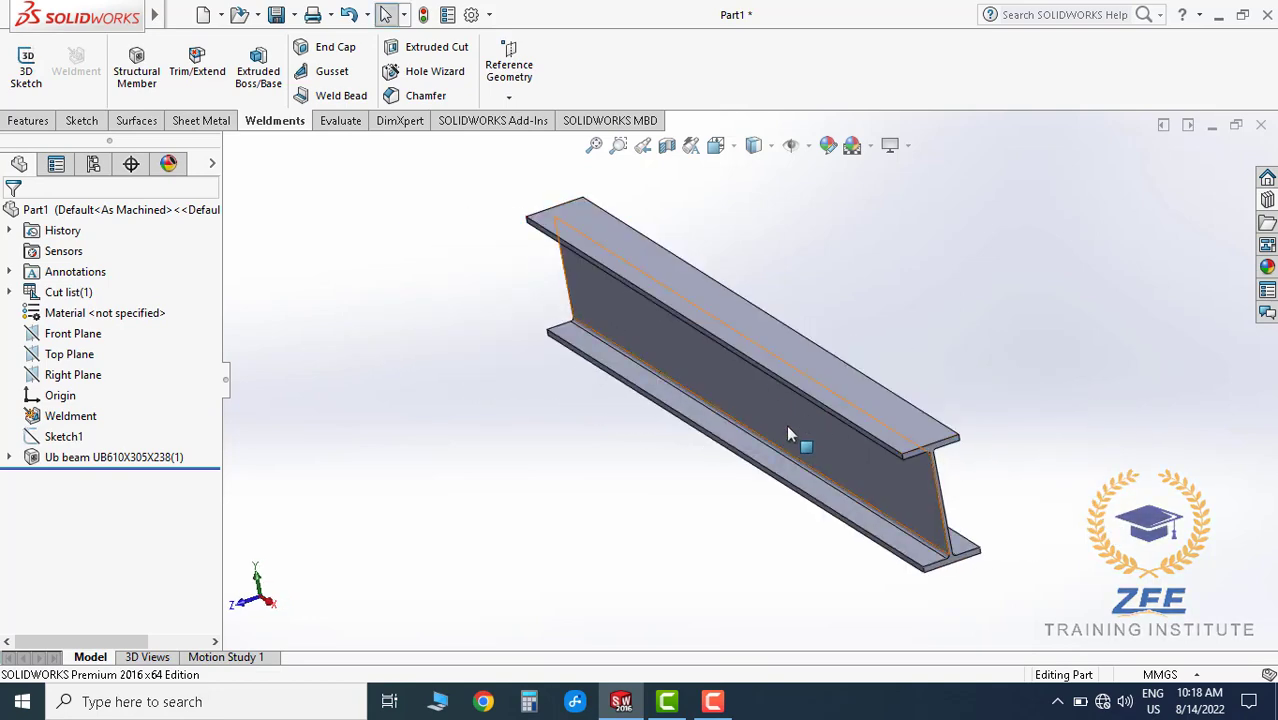
{"action": "key", "text": "ctrl+1"}
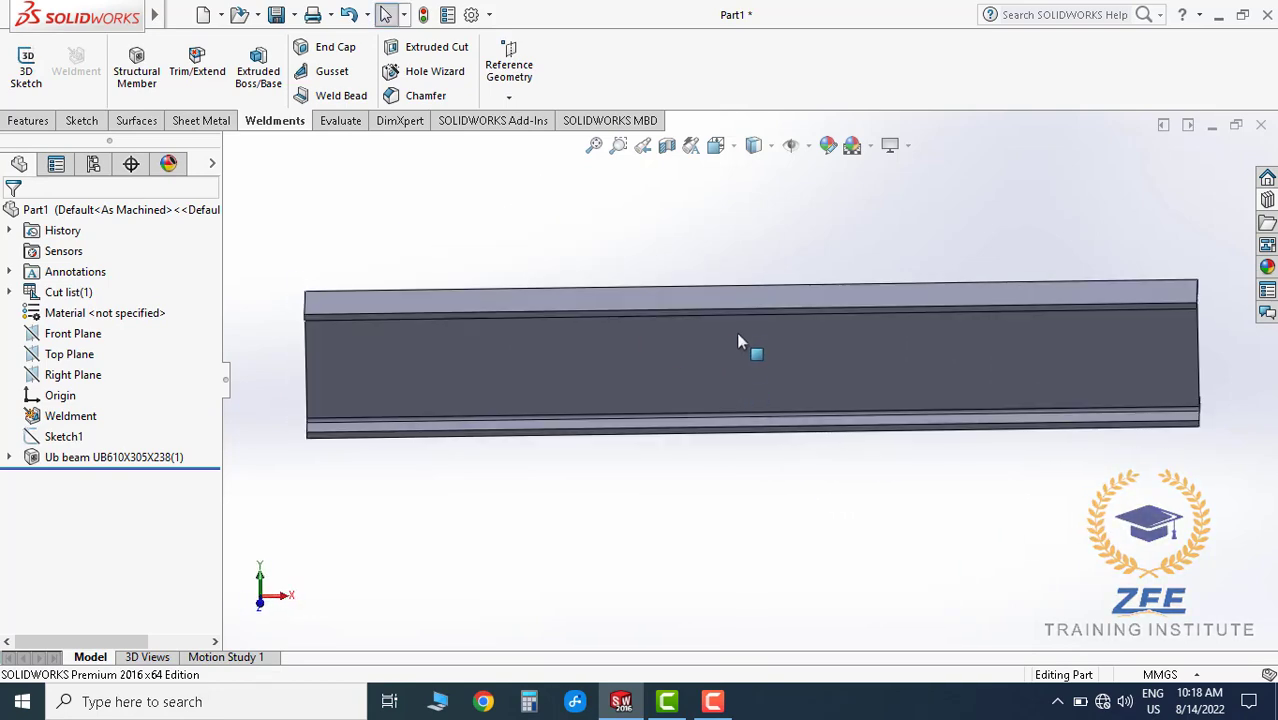
{"action": "mouse_move", "coordinate": [738, 342]}
{"action": "middle_mouse_down"}
{"action": "mouse_move", "coordinate": [687, 353]}
{"action": "mouse_move", "coordinate": [513, 329]}
{"action": "mouse_move", "coordinate": [570, 240]}
{"action": "mouse_move", "coordinate": [527, 313]}
{"action": "mouse_move", "coordinate": [545, 305]}
{"action": "middle_mouse_up"}
- Start a new sketch on the beam's flange face, viewed Normal To
{"action": "left_click", "coordinate": [81, 120]}
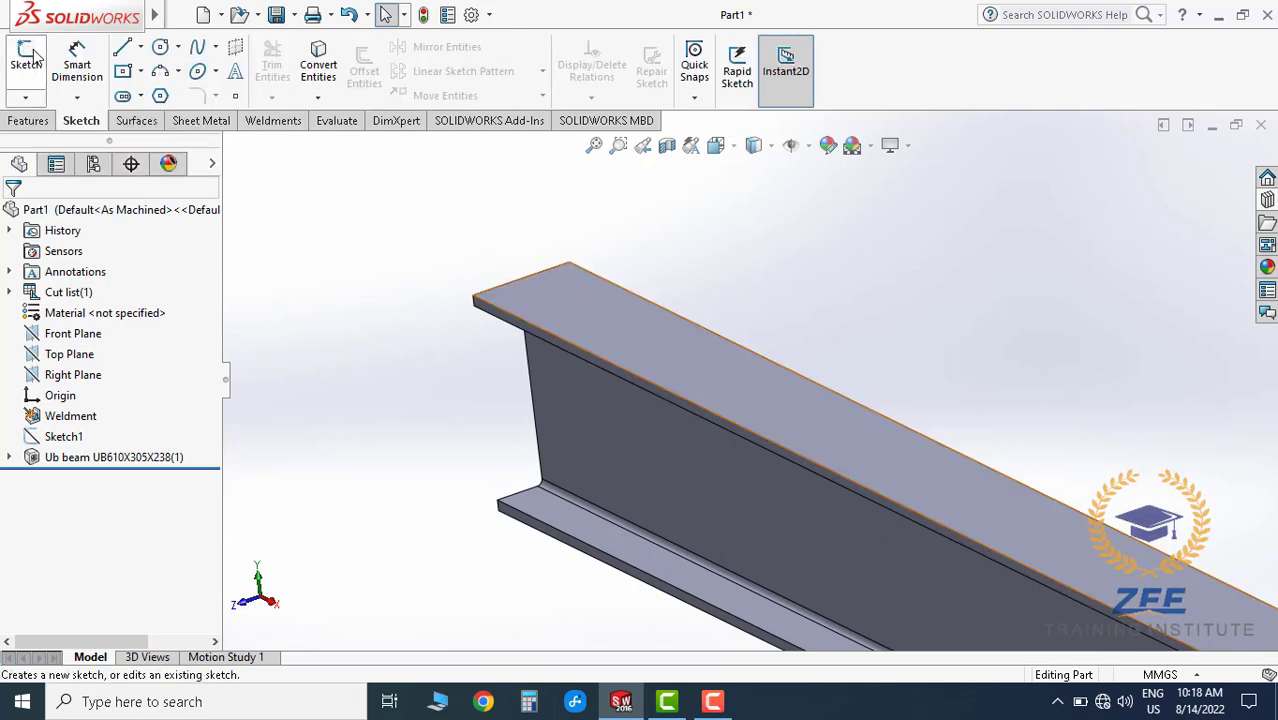
{"action": "left_click", "coordinate": [26, 58]}
{"action": "left_click", "coordinate": [556, 305]}
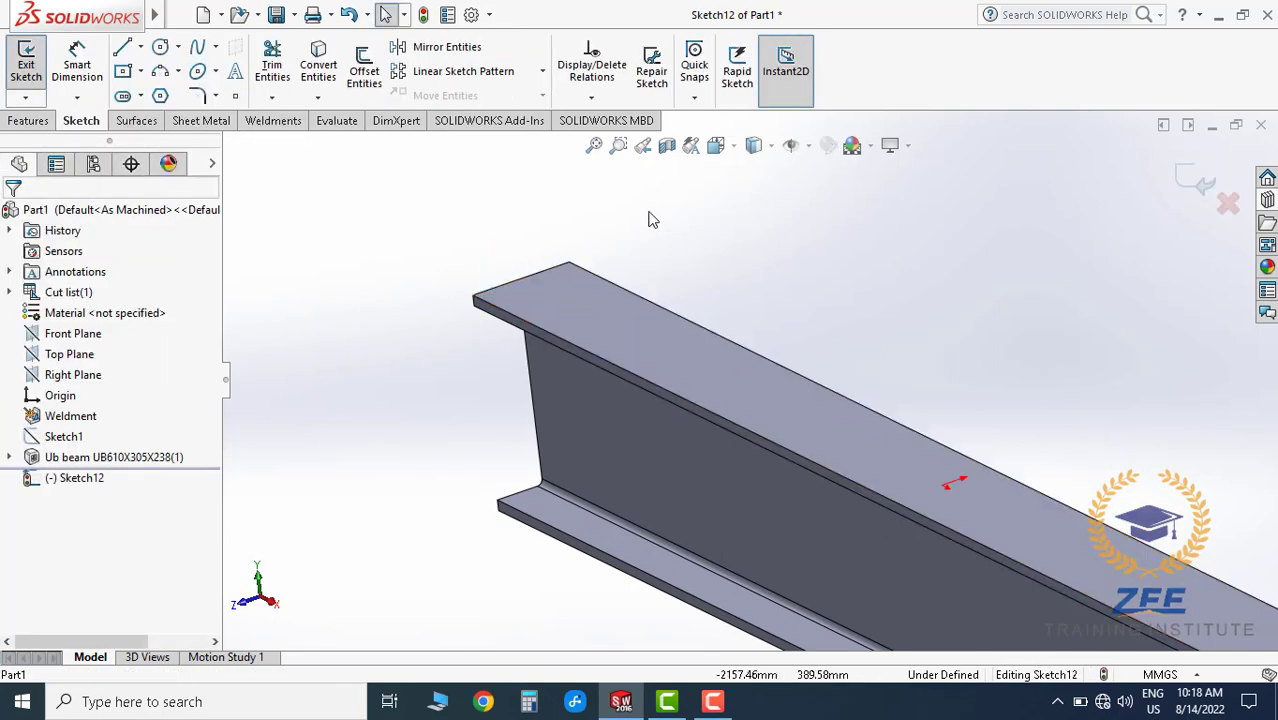
{"action": "left_click", "coordinate": [718, 146]}
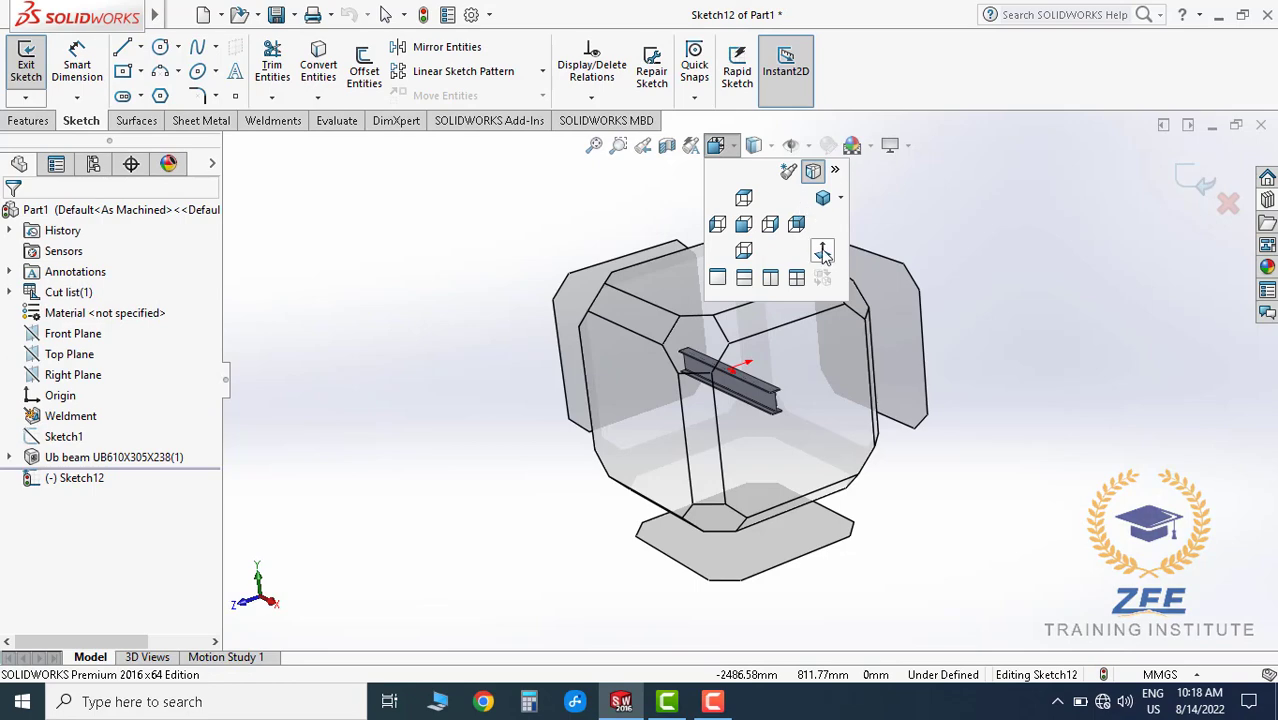
{"action": "left_click", "coordinate": [822, 252]}
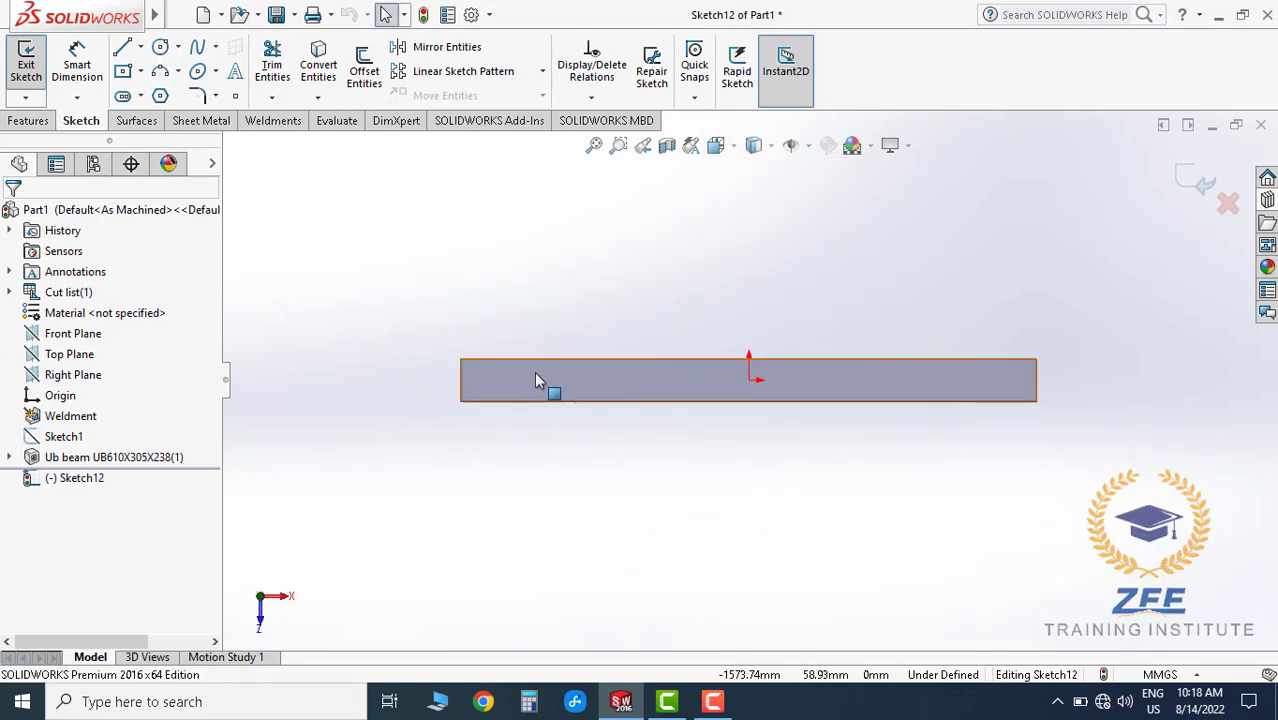
{"action": "scroll", "coordinate": [515, 385], "scroll_direction": "down", "scroll_amount": 3}
{"action": "scroll", "coordinate": [507, 398], "scroll_direction": "down", "scroll_amount": 2}
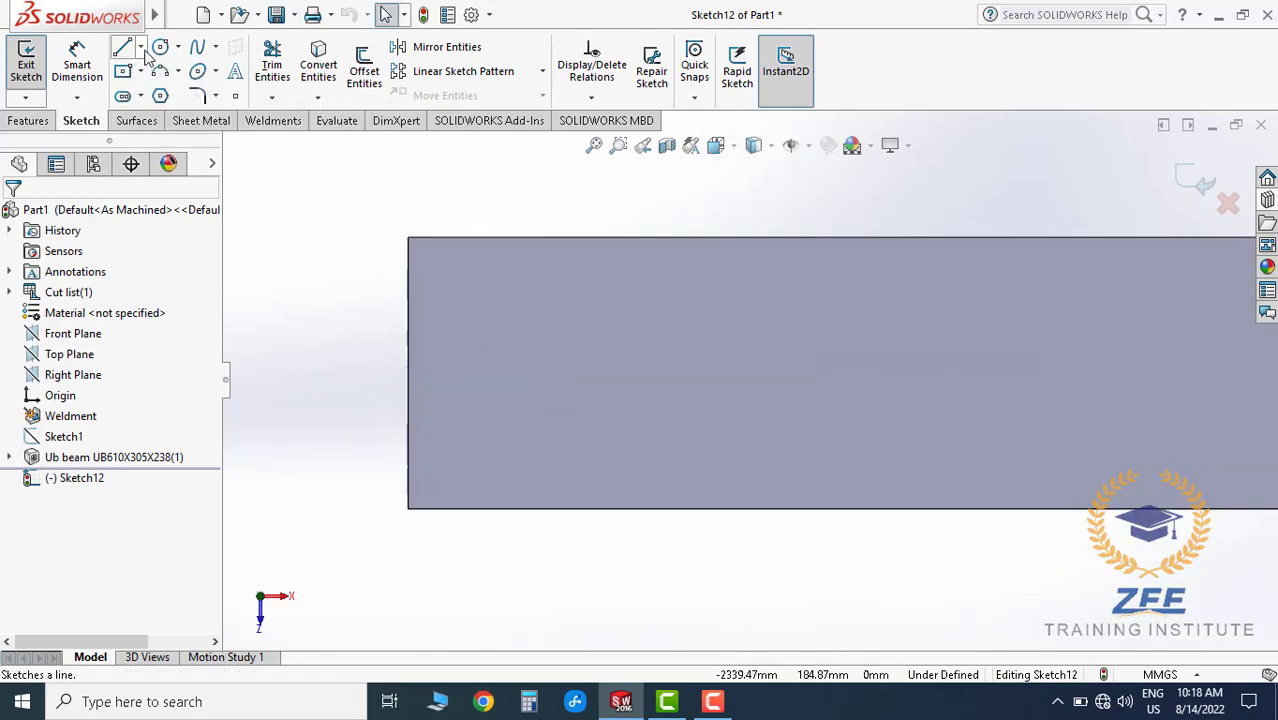
- Draw a centerline from the sketch origin to the beam's left edge
{"action": "left_click", "coordinate": [140, 47]}
{"action": "left_click", "coordinate": [126, 97]}
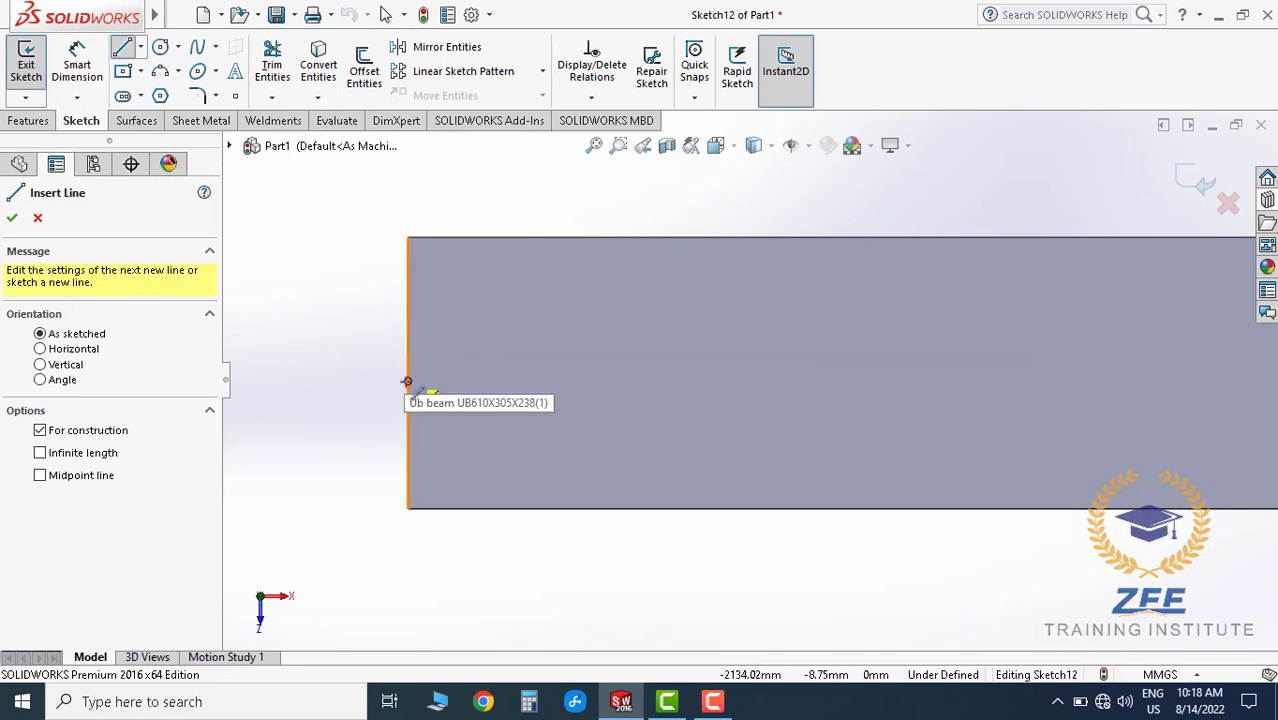
{"action": "left_click", "coordinate": [407, 373]}
{"action": "scroll", "coordinate": [747, 380], "scroll_direction": "up", "scroll_amount": 3}
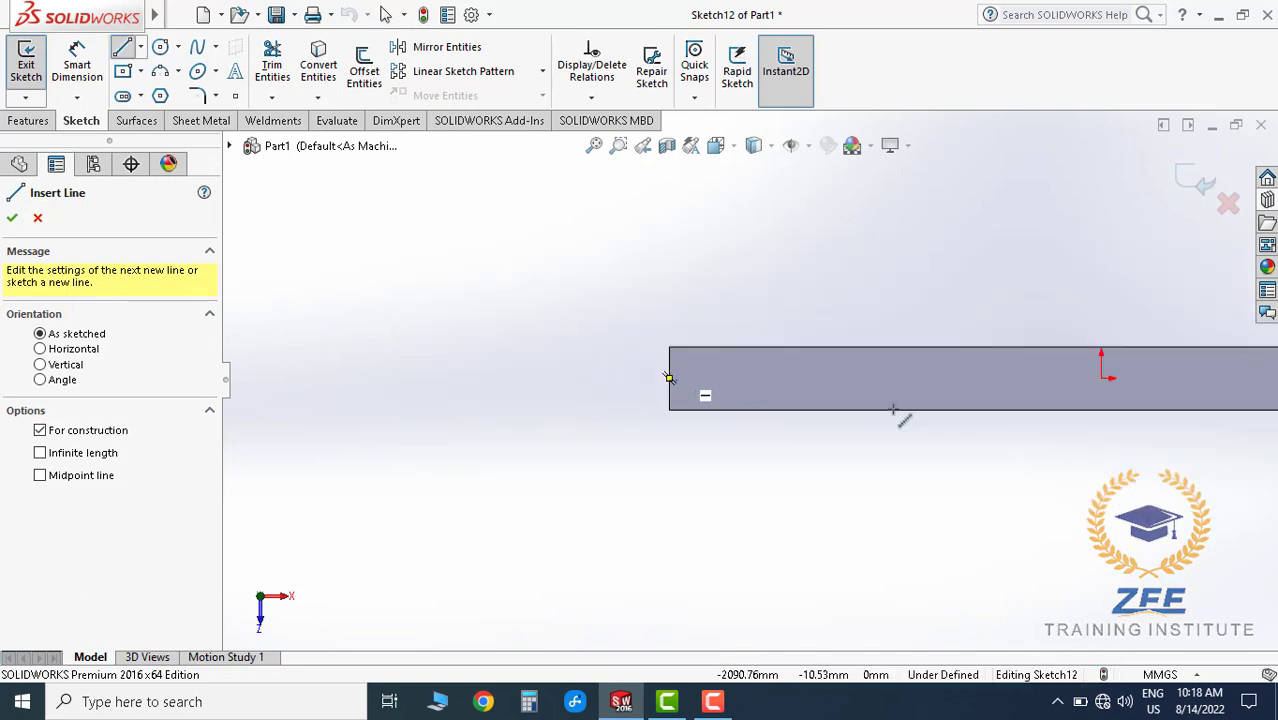
{"action": "scroll", "coordinate": [1100, 380], "scroll_direction": "down", "scroll_amount": 2}
{"action": "left_click", "coordinate": [1100, 373]}
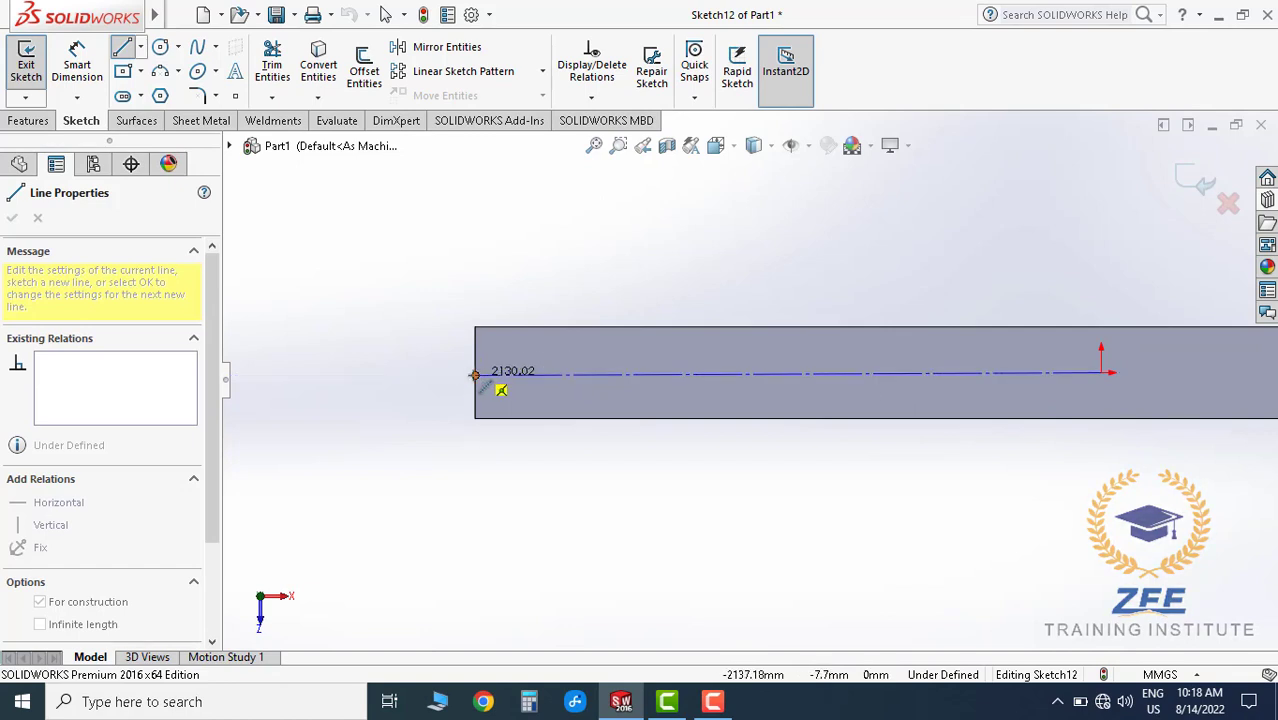
{"action": "left_click", "coordinate": [475, 373]}
{"action": "key", "text": "Escape"}
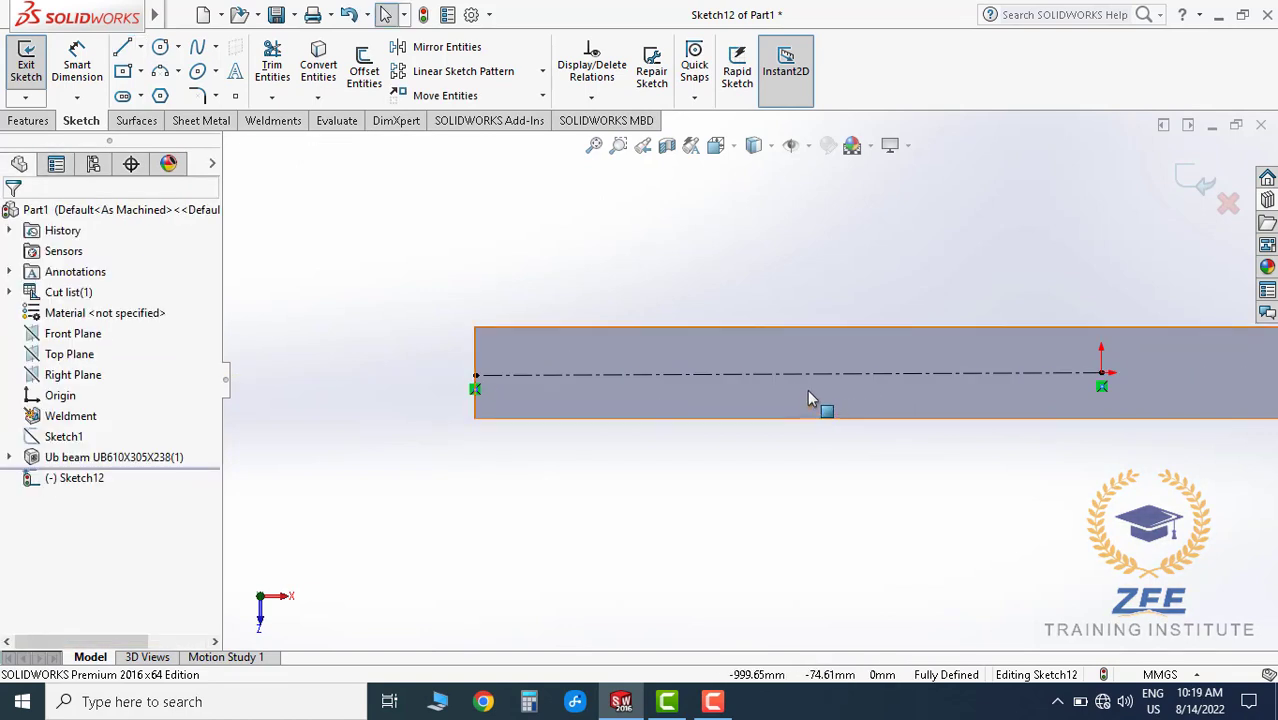
{"action": "scroll", "coordinate": [555, 380], "scroll_direction": "down", "scroll_amount": 2}
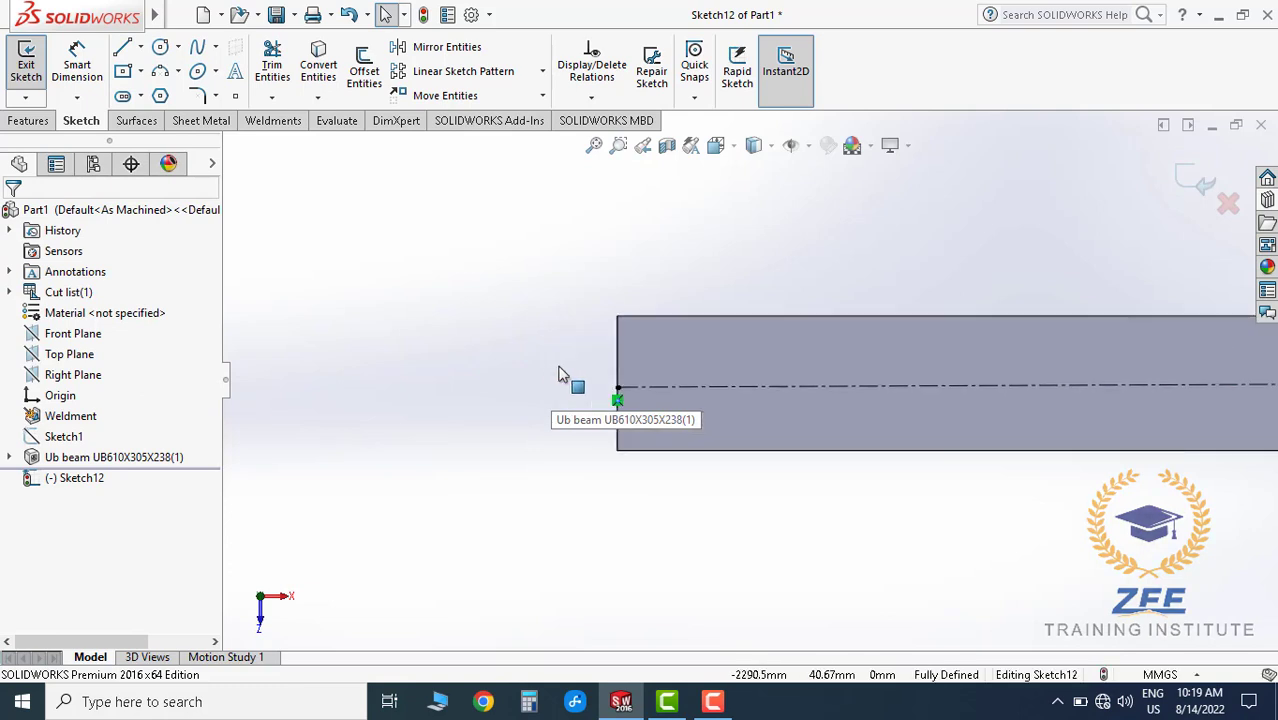
{"action": "scroll", "coordinate": [735, 398], "scroll_direction": "down", "scroll_amount": 3}
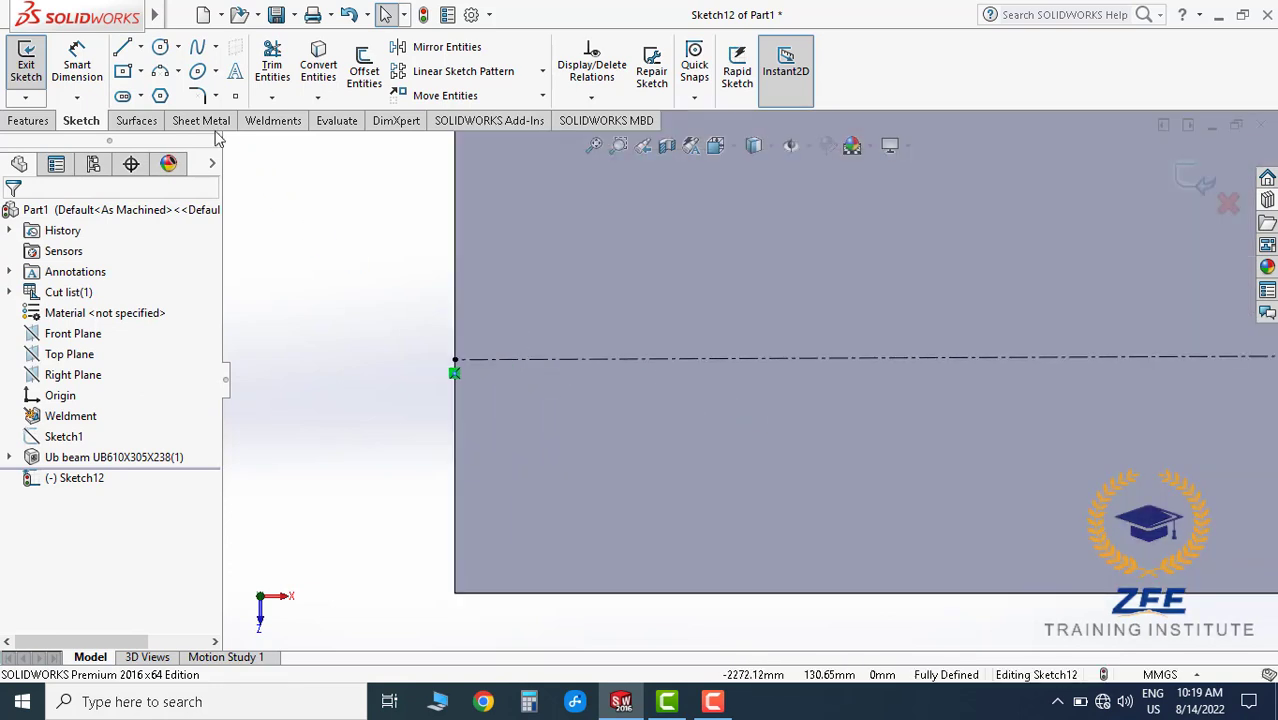
- Draw a corner rectangle starting at the beam's top-left edge
{"action": "left_click", "coordinate": [141, 71]}
{"action": "left_click", "coordinate": [129, 97]}
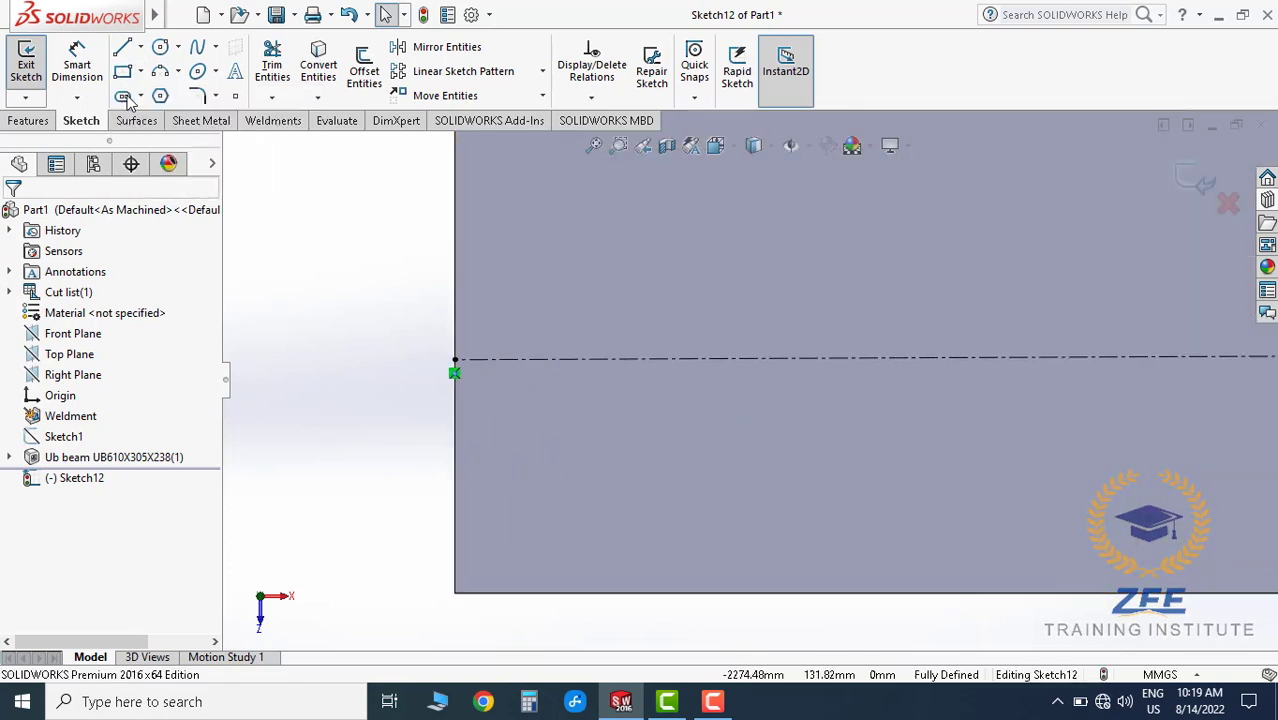
{"action": "left_click", "coordinate": [455, 313]}
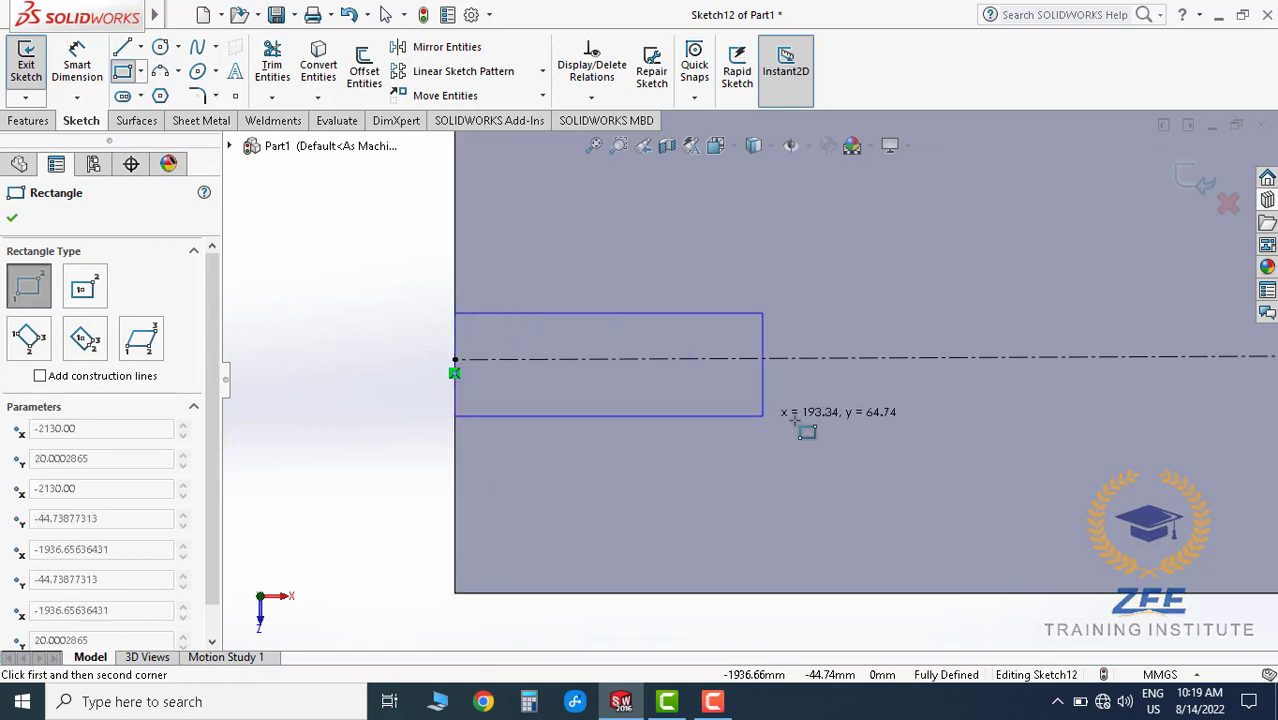
{"action": "left_click", "coordinate": [862, 400]}
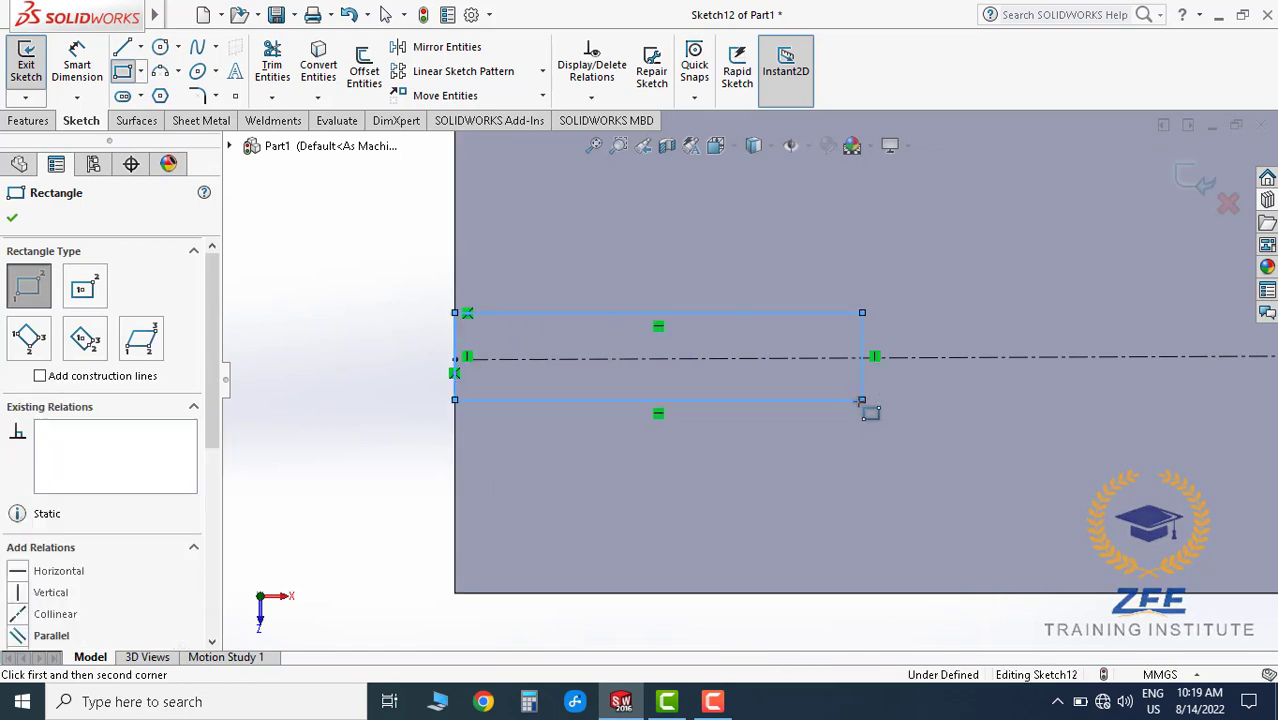
- Dimension the rectangle 260 mm long and 45 mm high
{"action": "left_click", "coordinate": [77, 65]}
{"action": "left_click", "coordinate": [681, 316]}
{"action": "scroll", "coordinate": [690, 322], "scroll_direction": "up", "scroll_amount": 3}
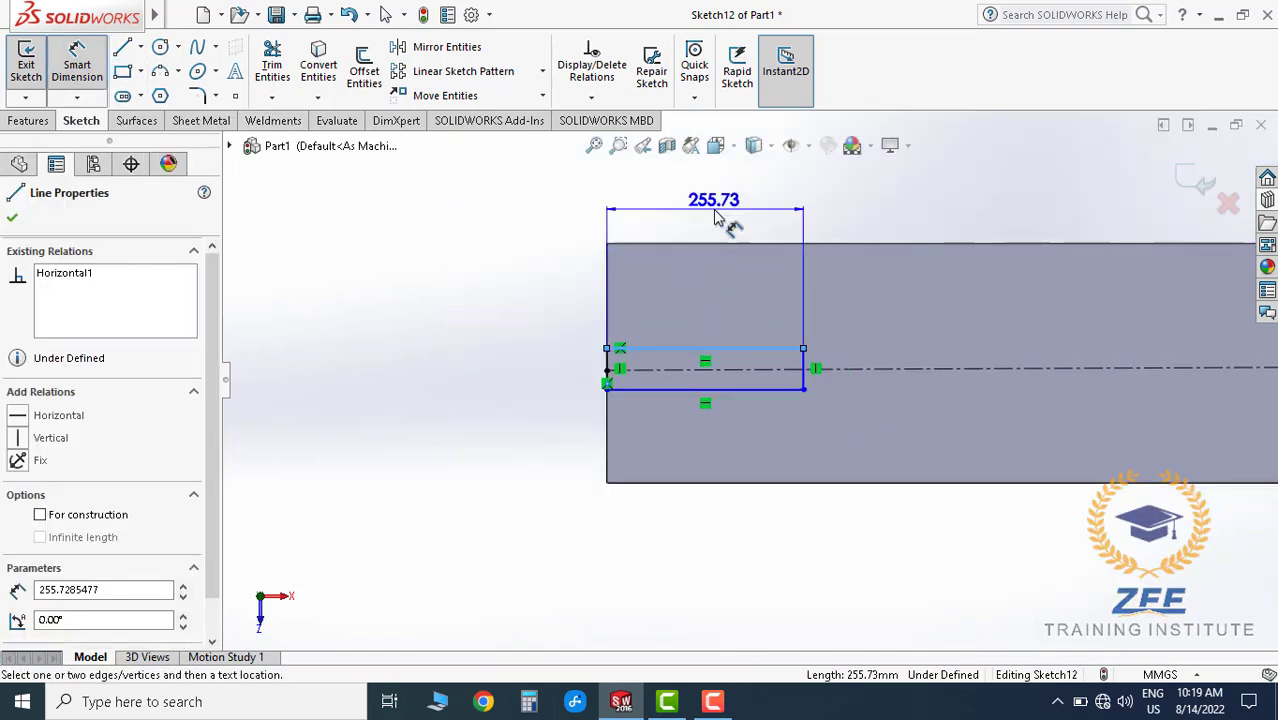
{"action": "left_click", "coordinate": [728, 222]}
{"action": "type", "text": "260"}
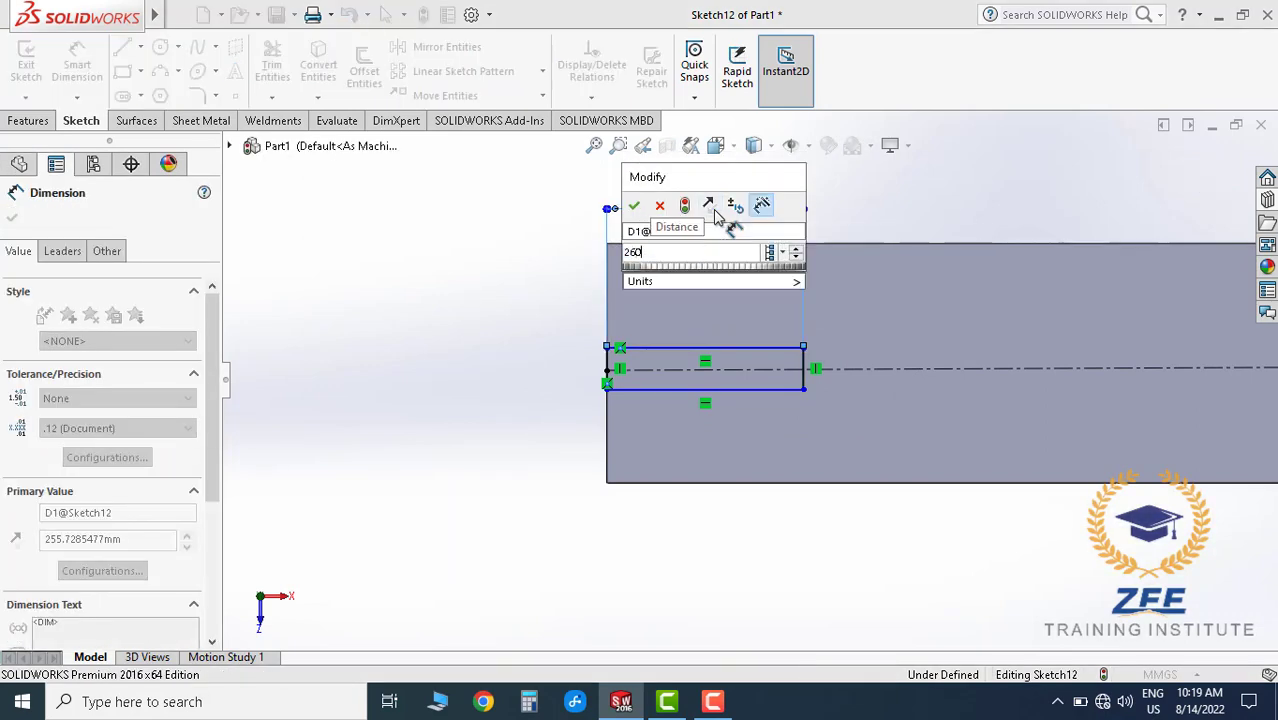
{"action": "key", "text": "Return"}
{"action": "scroll", "coordinate": [565, 391], "scroll_direction": "down", "scroll_amount": 1}
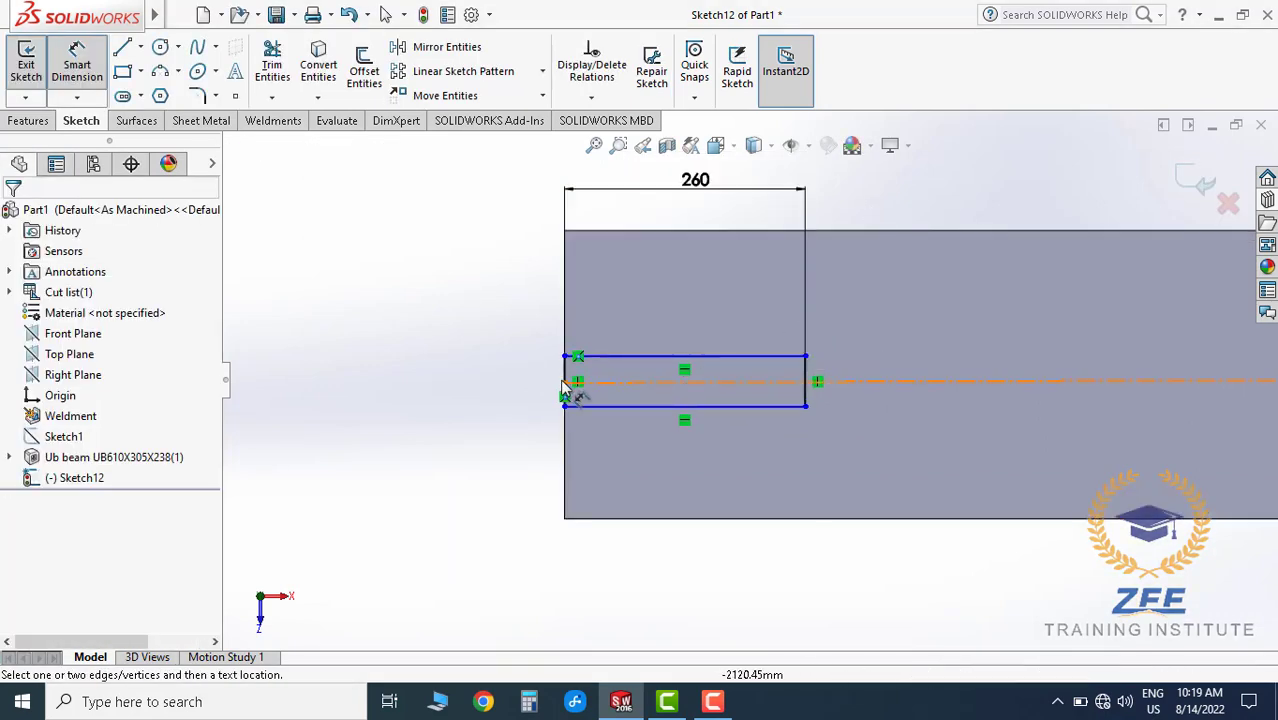
{"action": "scroll", "coordinate": [540, 343], "scroll_direction": "down", "scroll_amount": 3}
{"action": "left_click", "coordinate": [523, 316]}
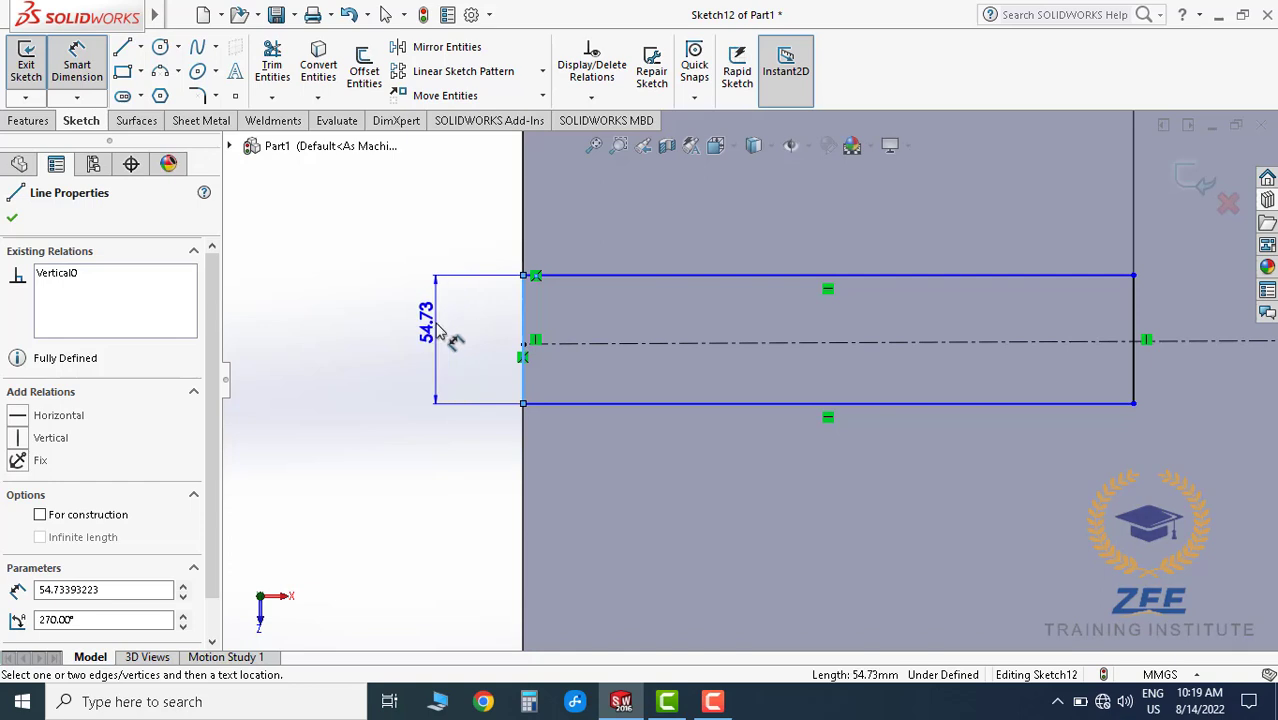
{"action": "left_click", "coordinate": [437, 330]}
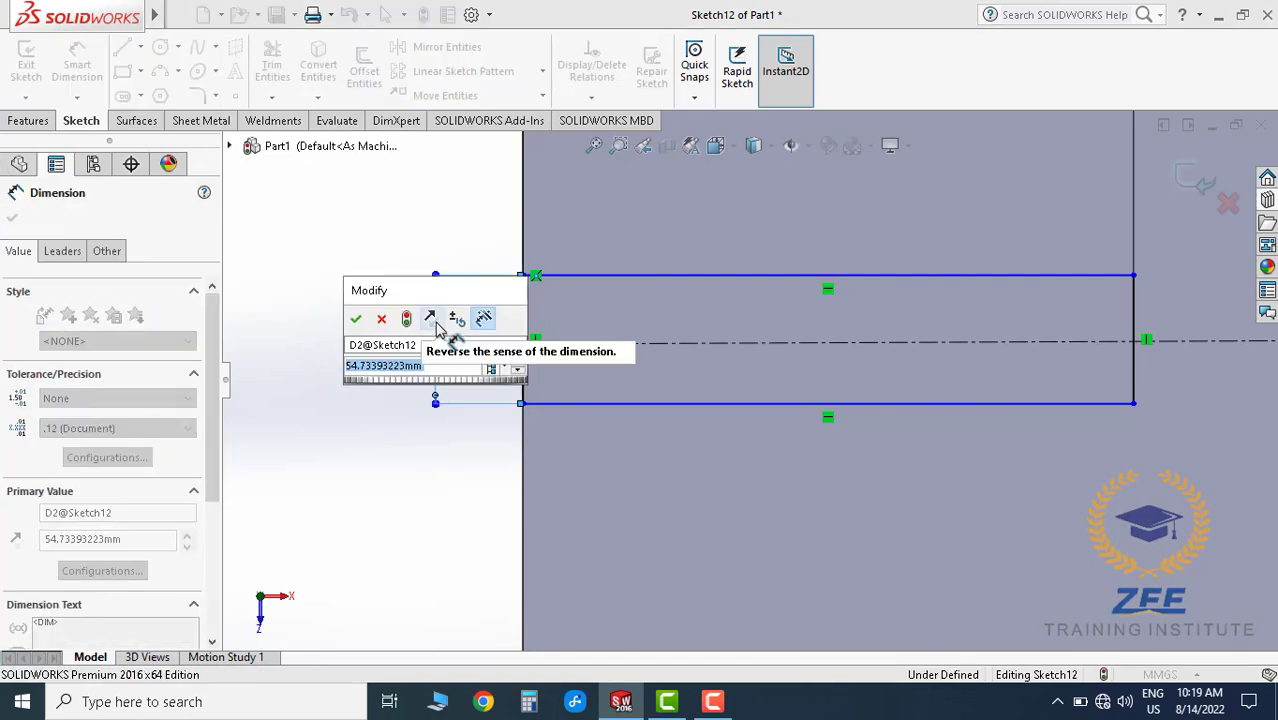
{"action": "type", "text": "45"}
{"action": "key", "text": "Return"}
- Cancel the unfinished top-edge-to-centreline dimension and select the rectangle's centreline
{"action": "scroll", "coordinate": [869, 362], "scroll_direction": "up", "scroll_amount": 2}
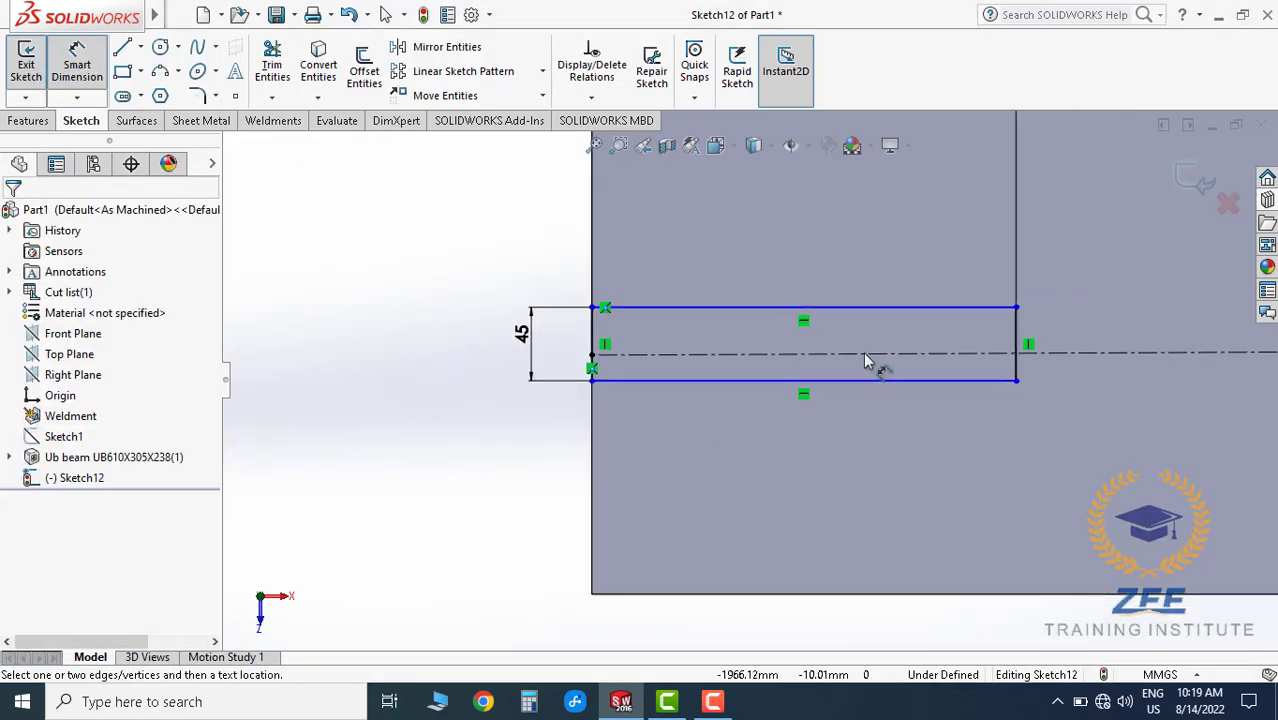
{"action": "scroll", "coordinate": [869, 330], "scroll_direction": "down", "scroll_amount": 2}
{"action": "left_click", "coordinate": [873, 282]}
{"action": "left_click", "coordinate": [872, 360]}
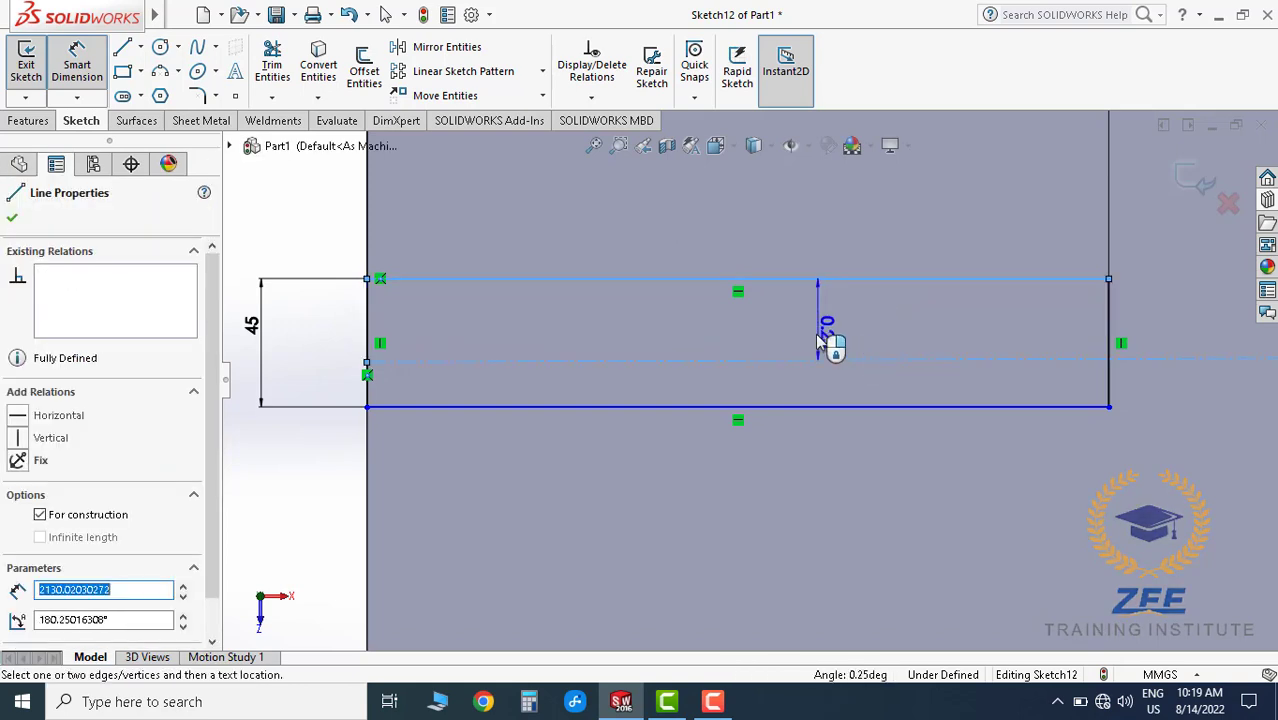
{"action": "scroll", "coordinate": [745, 340], "scroll_direction": "up", "scroll_amount": 1}
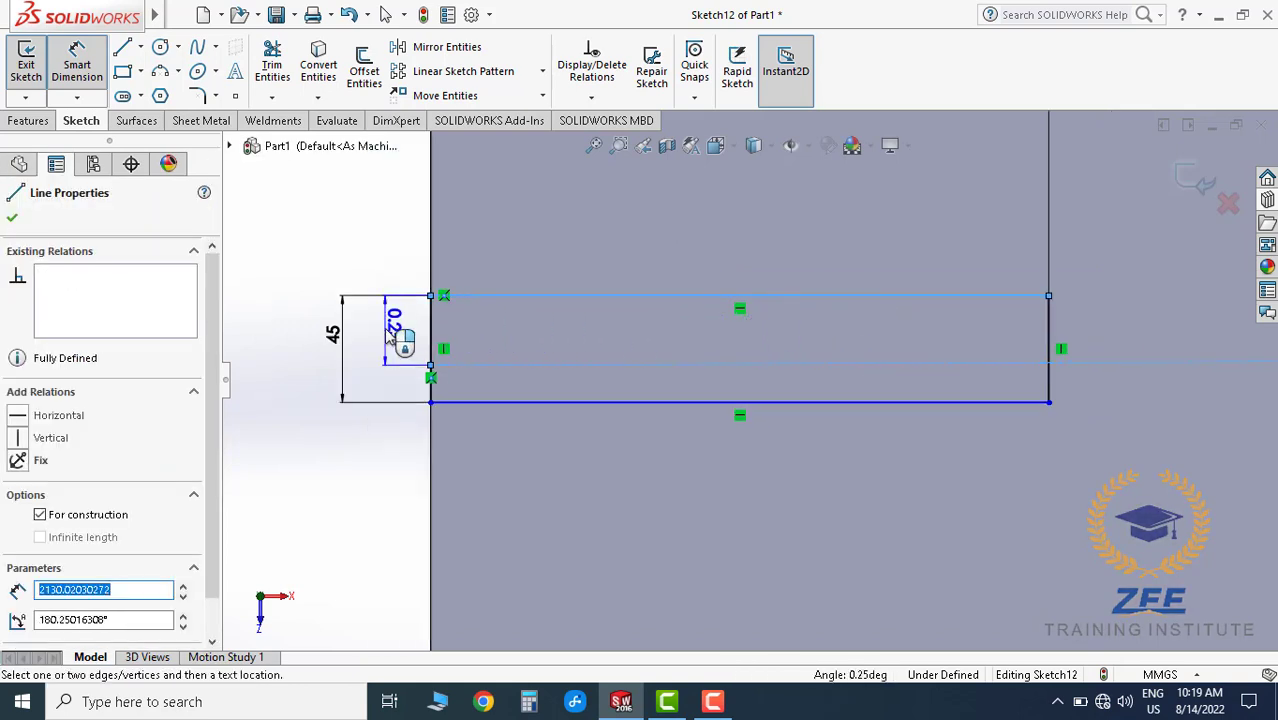
{"action": "key", "text": "Escape"}
{"action": "scroll", "coordinate": [748, 380], "scroll_direction": "up", "scroll_amount": 3}
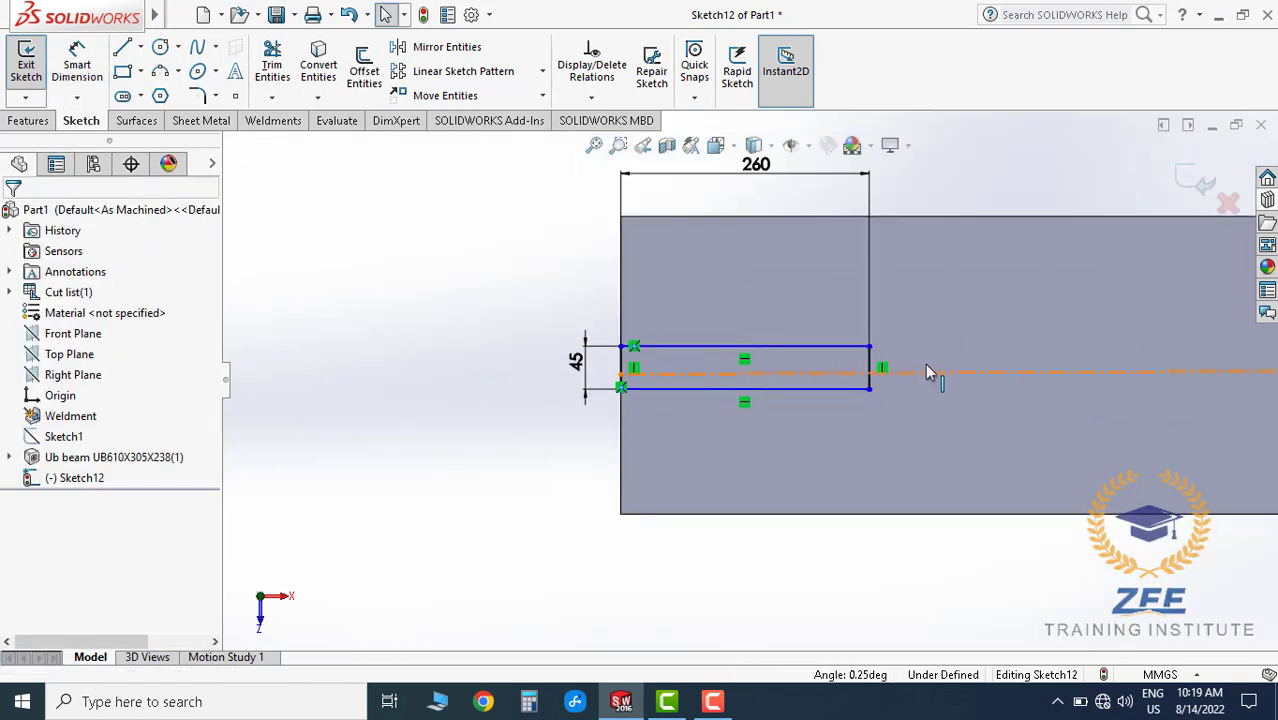
{"action": "left_click", "coordinate": [925, 372]}
- Make the centreline horizontal and delete the over-defining centreline
{"action": "left_click", "coordinate": [53, 422]}
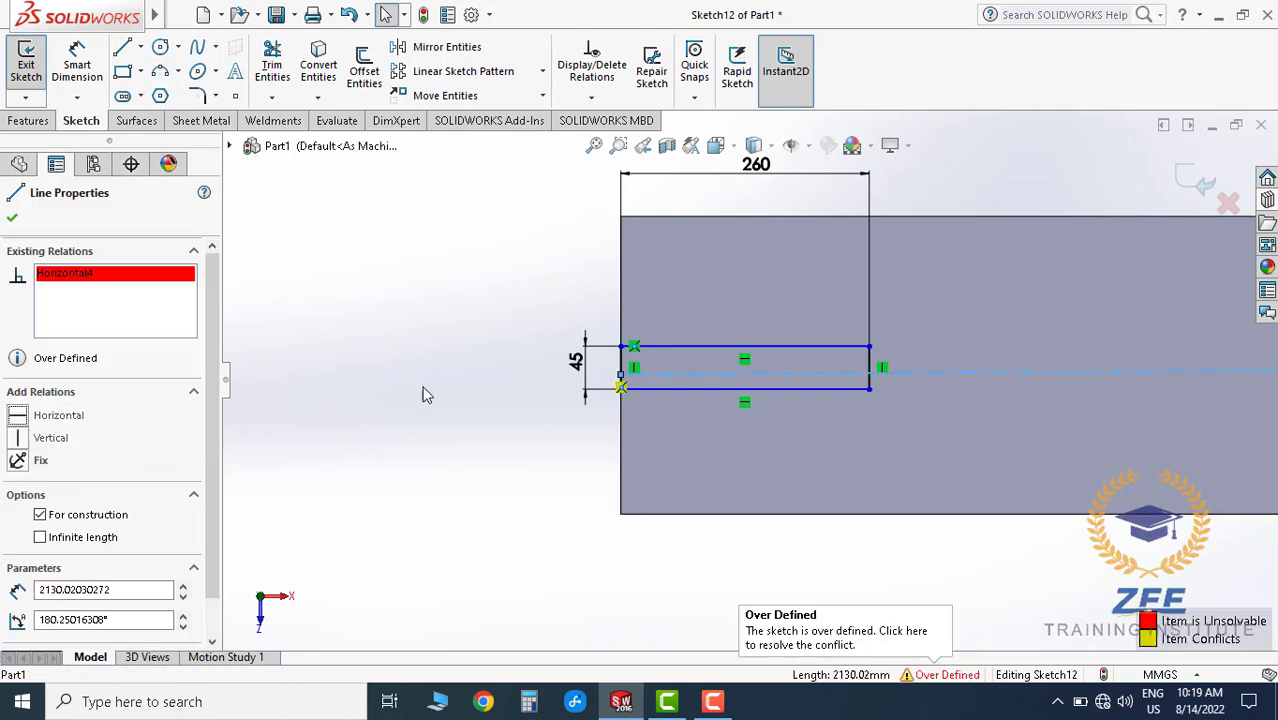
{"action": "left_click", "coordinate": [510, 366]}
{"action": "scroll", "coordinate": [630, 395], "scroll_direction": "up", "scroll_amount": 3}
{"action": "left_click", "coordinate": [944, 386]}
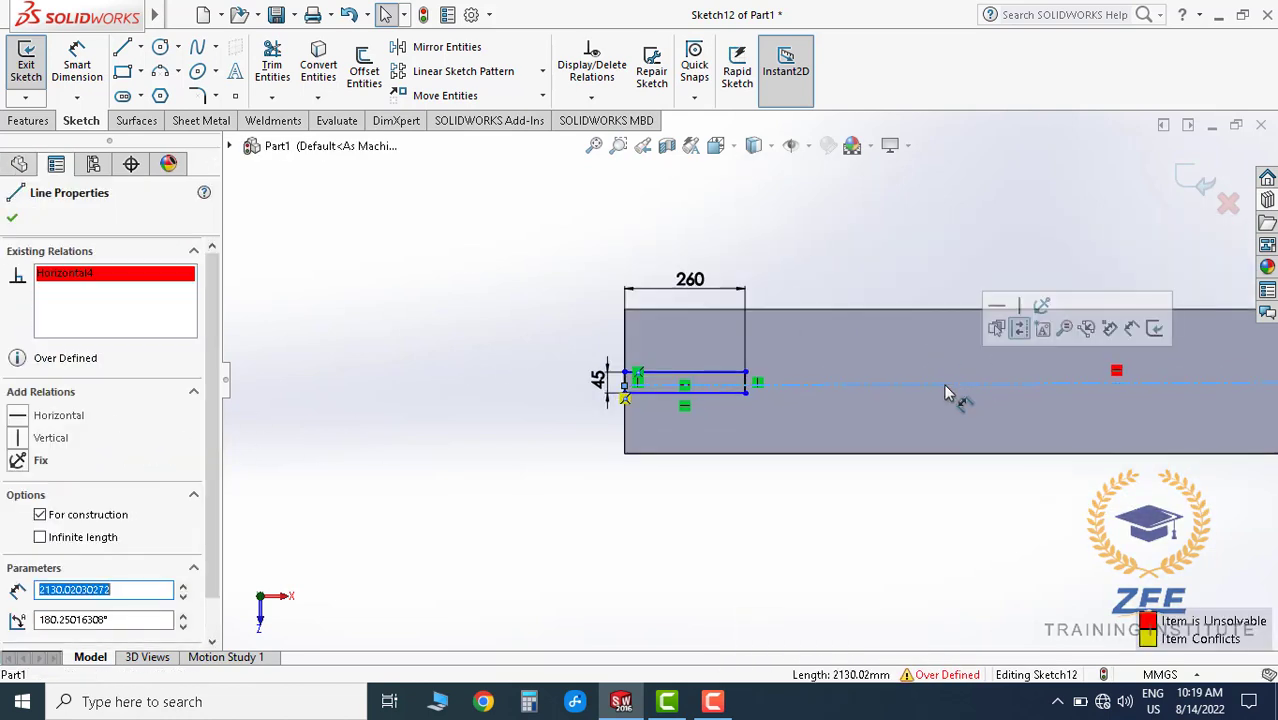
{"action": "key", "text": "Delete"}
{"action": "scroll", "coordinate": [650, 385], "scroll_direction": "down", "scroll_amount": 3}
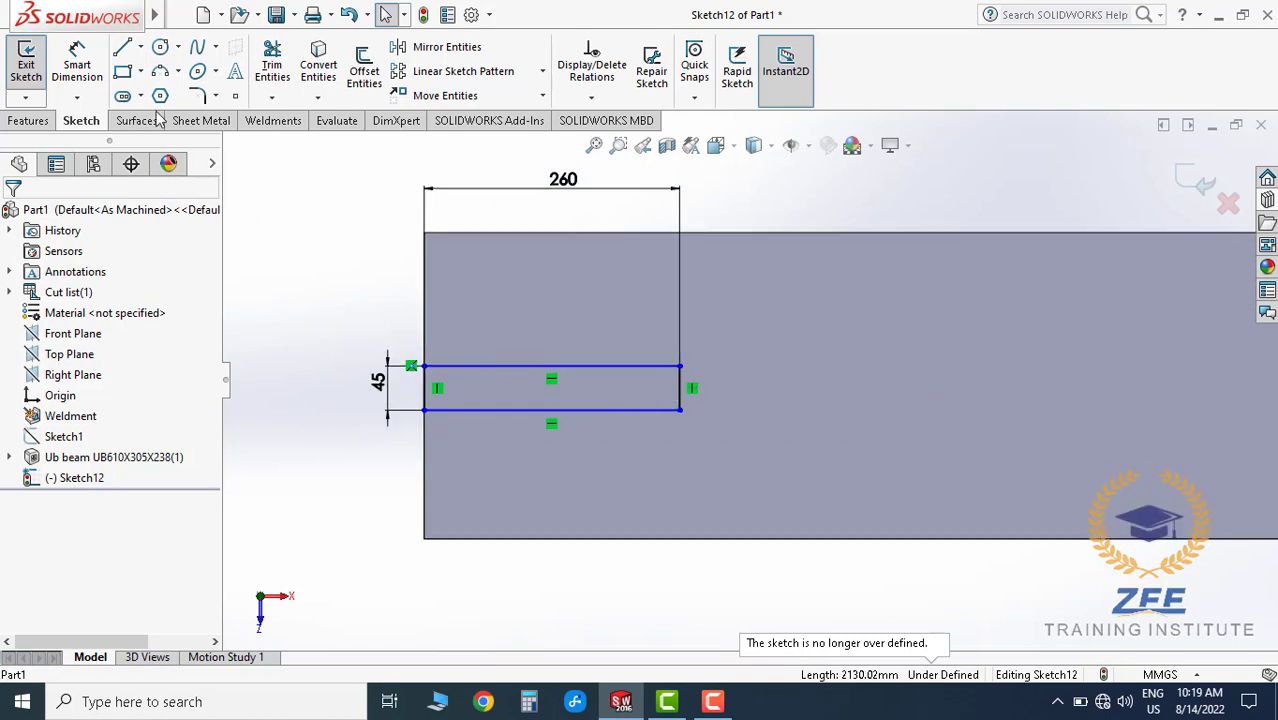
- Dimension the rectangle's top edge to the midline as 22.50 mm, half the height
{"action": "left_click", "coordinate": [77, 65]}
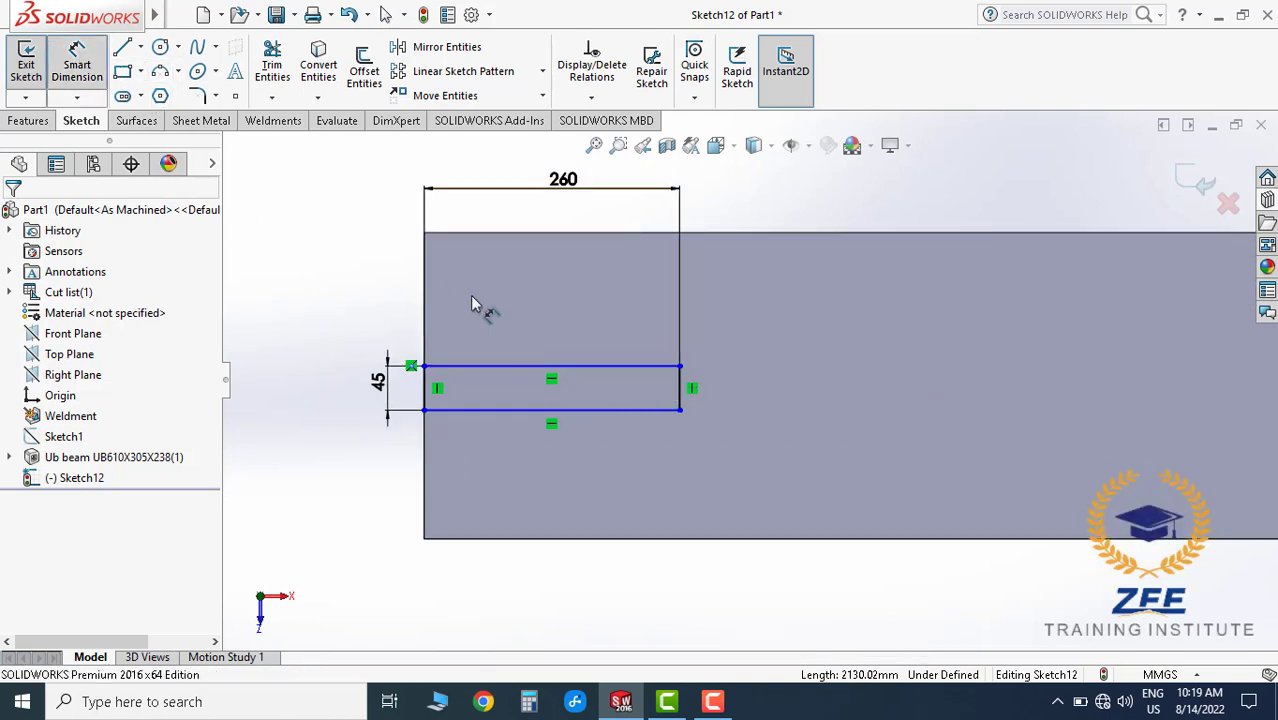
{"action": "left_click", "coordinate": [585, 368]}
{"action": "scroll", "coordinate": [585, 368], "scroll_direction": "up", "scroll_amount": 3}
{"action": "scroll", "coordinate": [970, 379], "scroll_direction": "up", "scroll_amount": 2}
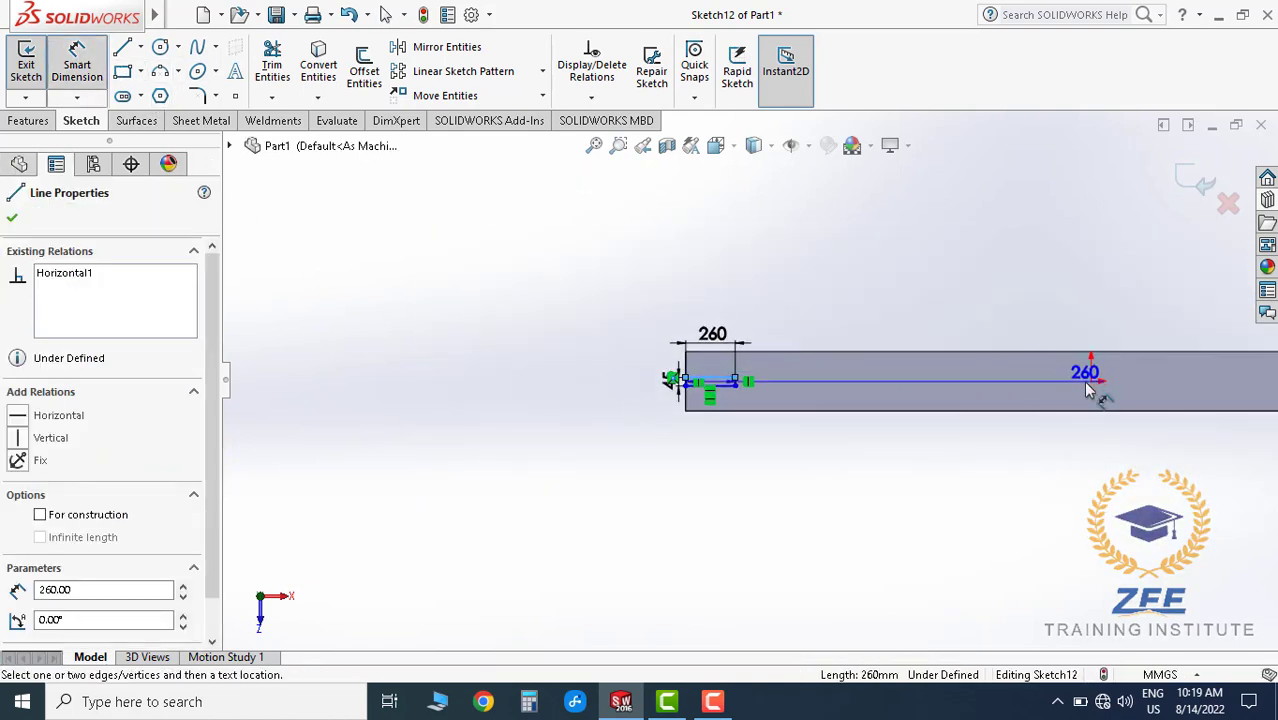
{"action": "key", "text": "Escape"}
{"action": "scroll", "coordinate": [750, 402], "scroll_direction": "down", "scroll_amount": 3}
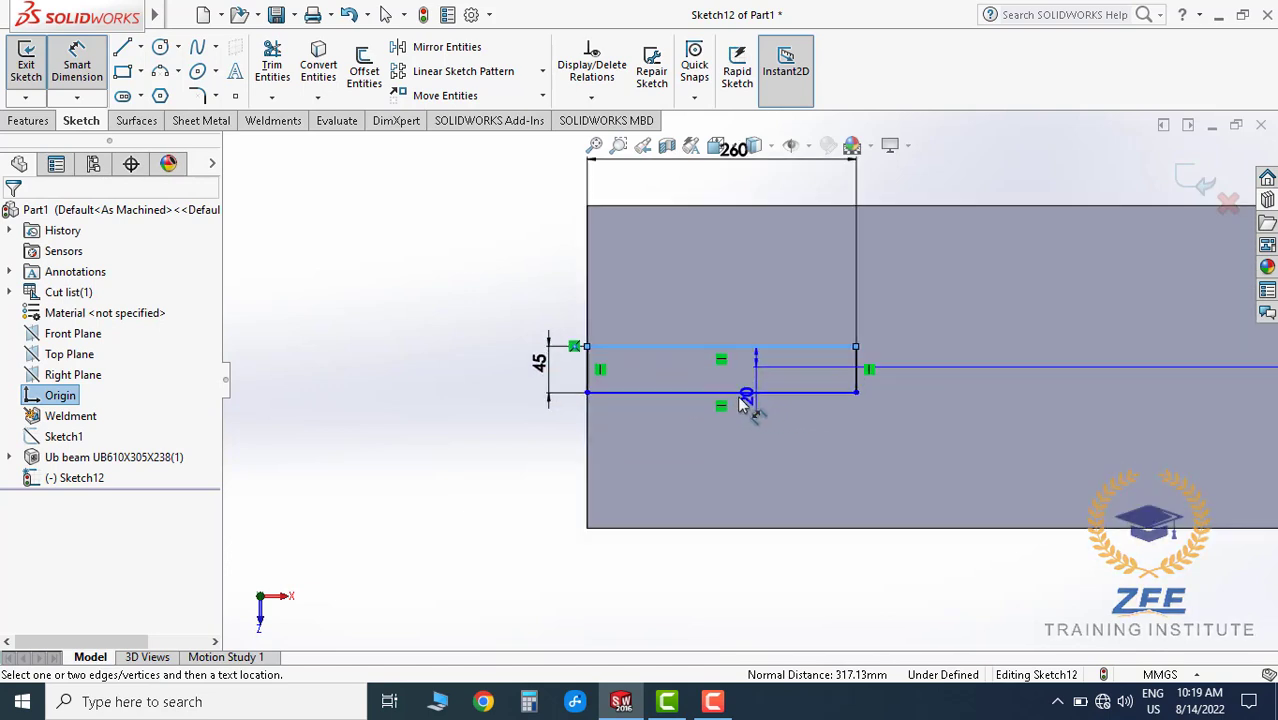
{"action": "scroll", "coordinate": [483, 335], "scroll_direction": "down", "scroll_amount": 3}
{"action": "left_click", "coordinate": [352, 315]}
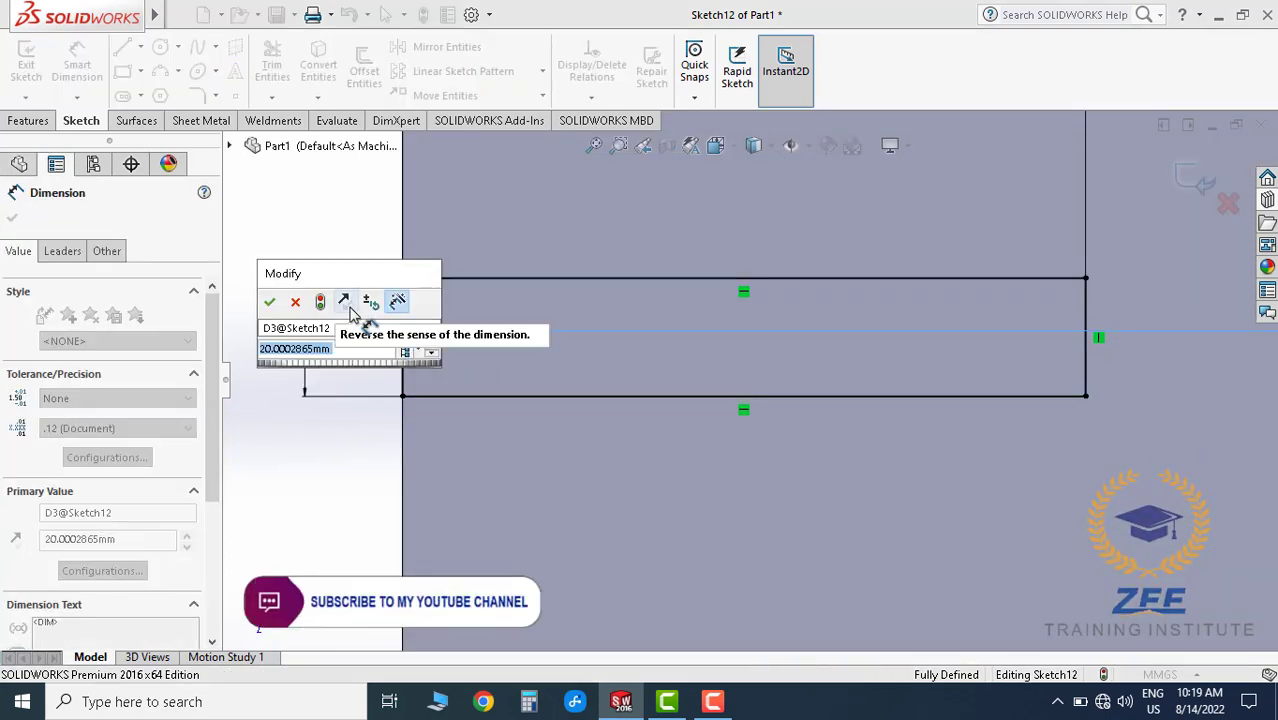
{"action": "type", "text": "45"}
{"action": "key", "text": "Return"}
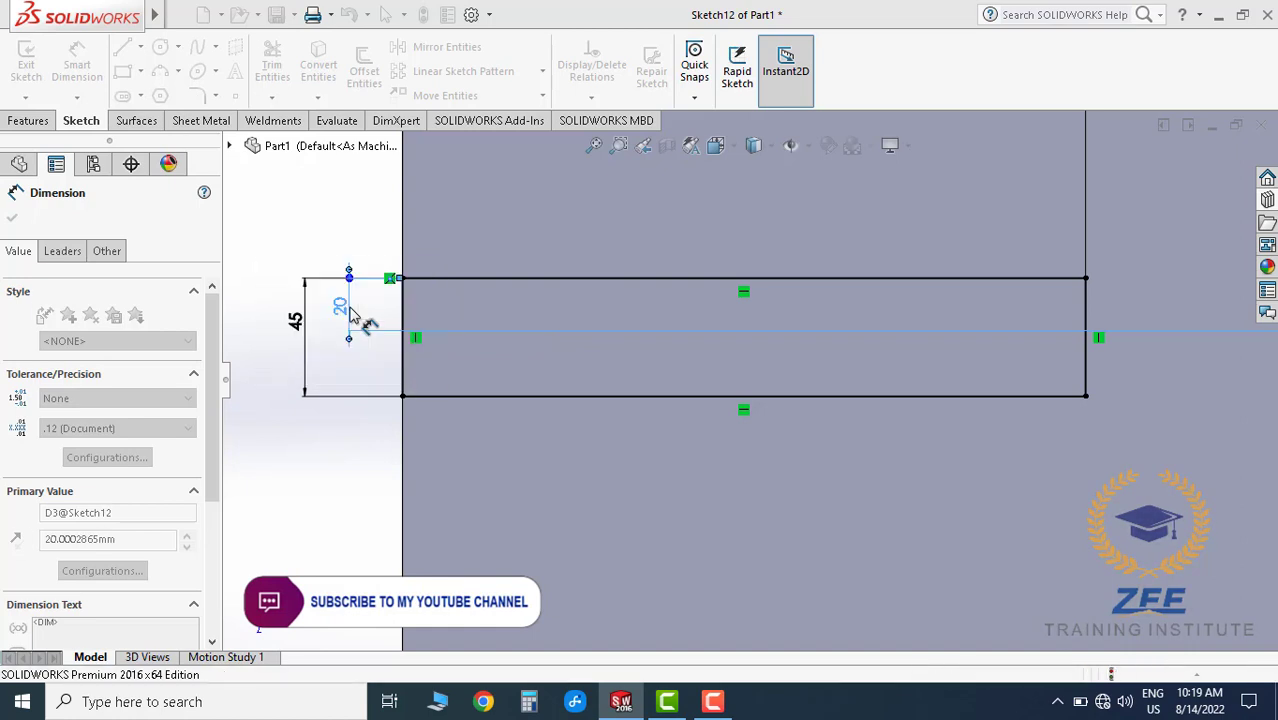
- Move the 22.50 dimension label above the slot and orbit to the beam's top face
{"action": "left_click", "coordinate": [400, 455]}
{"action": "scroll", "coordinate": [808, 415], "scroll_direction": "up", "scroll_amount": 3}
{"action": "scroll", "coordinate": [837, 394], "scroll_direction": "up", "scroll_amount": 2}
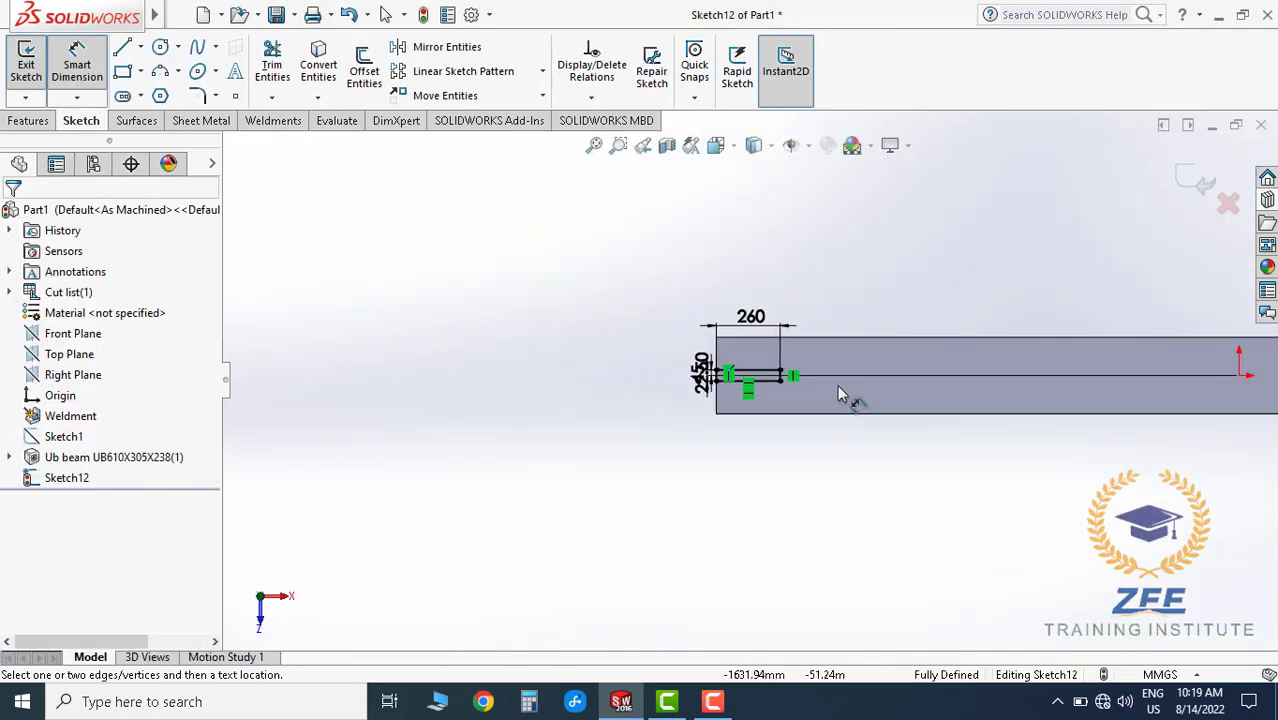
{"action": "scroll", "coordinate": [805, 388], "scroll_direction": "down", "scroll_amount": 5}
{"action": "scroll", "coordinate": [800, 385], "scroll_direction": "down", "scroll_amount": 4}
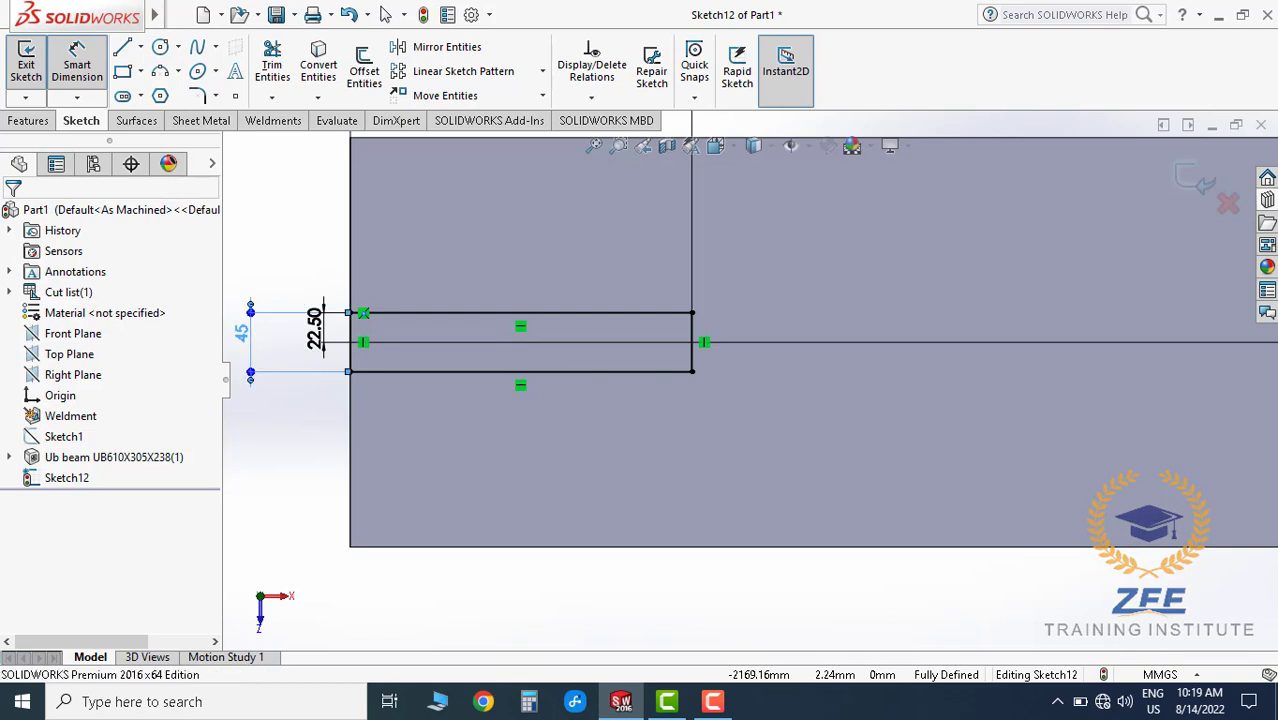
{"action": "left_click_drag", "start_coordinate": [315, 328], "coordinate": [310, 312]}
{"action": "left_click", "coordinate": [300, 272]}
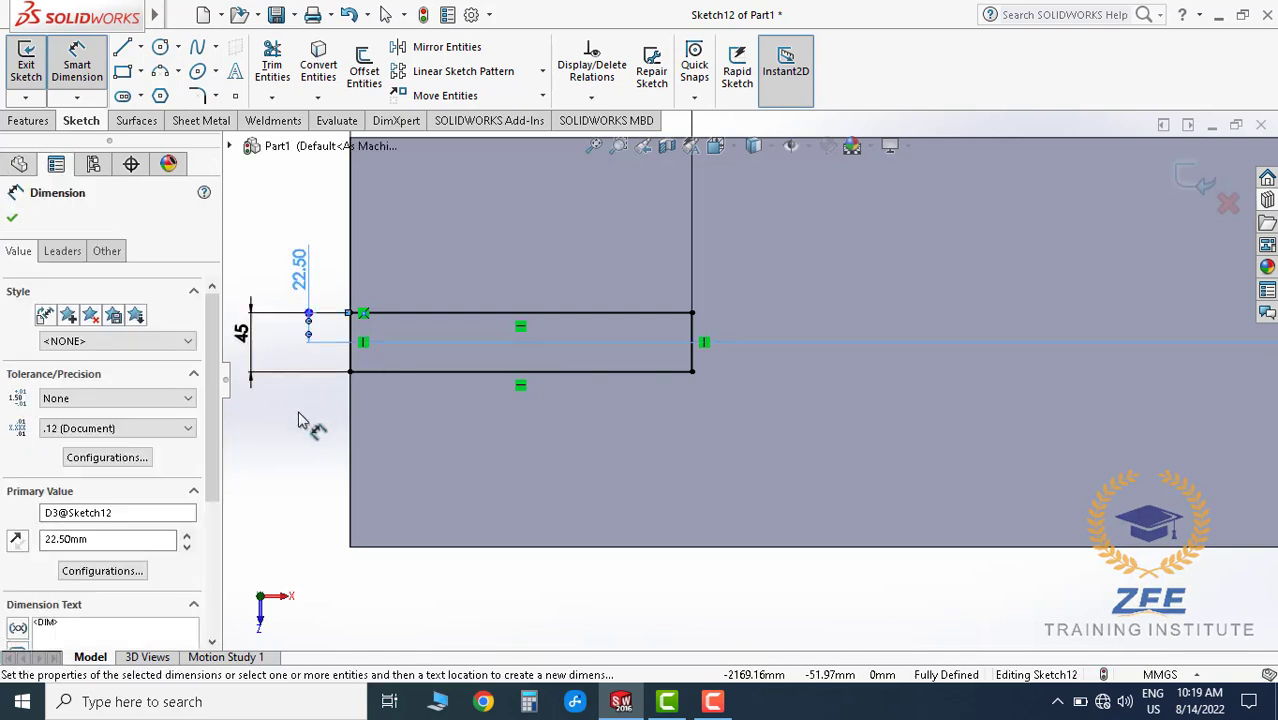
{"action": "left_click", "coordinate": [308, 422]}
{"action": "scroll", "coordinate": [600, 375], "scroll_direction": "up", "scroll_amount": 3}
{"action": "scroll", "coordinate": [720, 380], "scroll_direction": "down", "scroll_amount": 2}
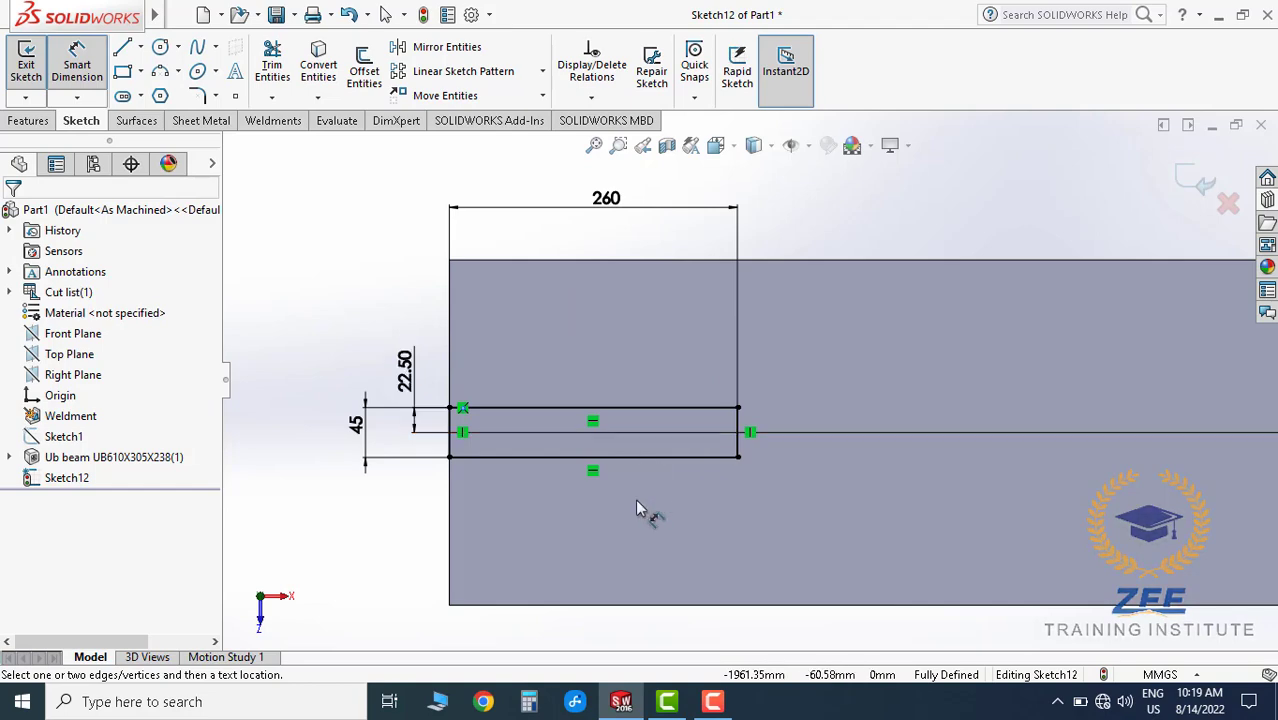
{"action": "middle_click_drag", "start_coordinate": [635, 499], "coordinate": [790, 463]}
- Cut the 260 × 45 slot sketch 60 mm deep with a Blind Extruded Cut, then inspect it
{"action": "middle_click_drag", "start_coordinate": [794, 397], "coordinate": [195, 186]}
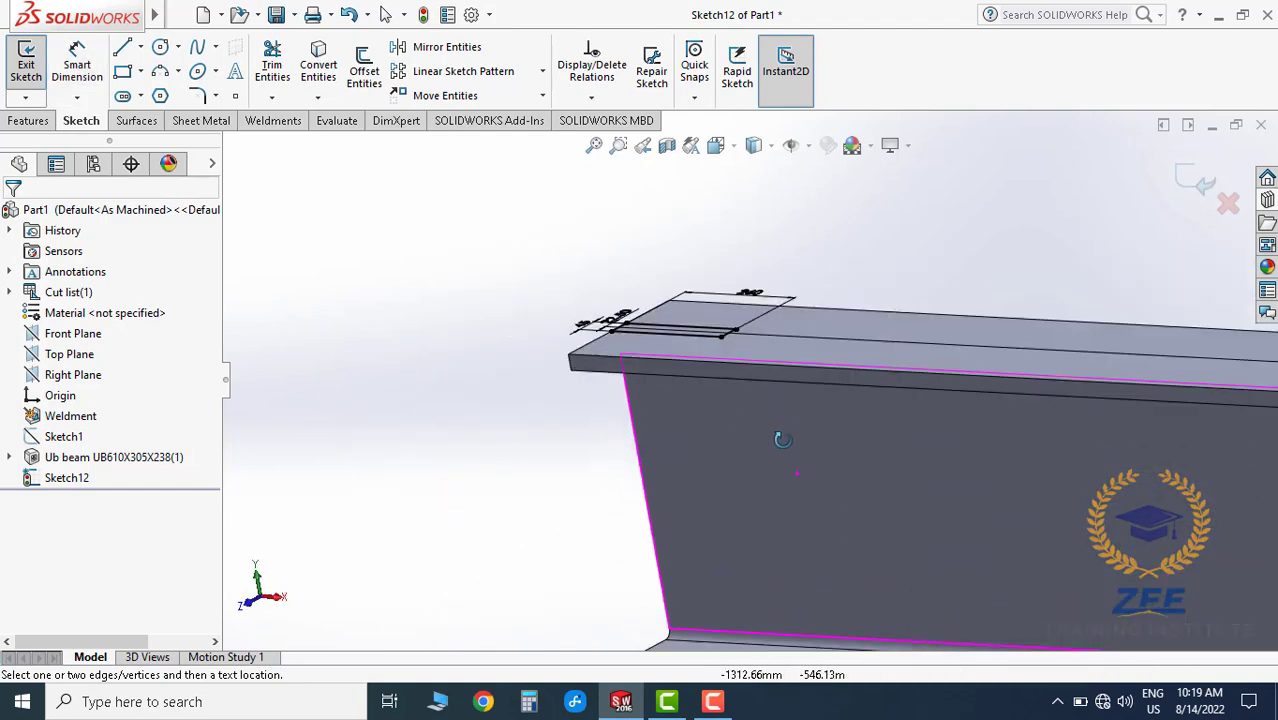
{"action": "left_click", "coordinate": [26, 121]}
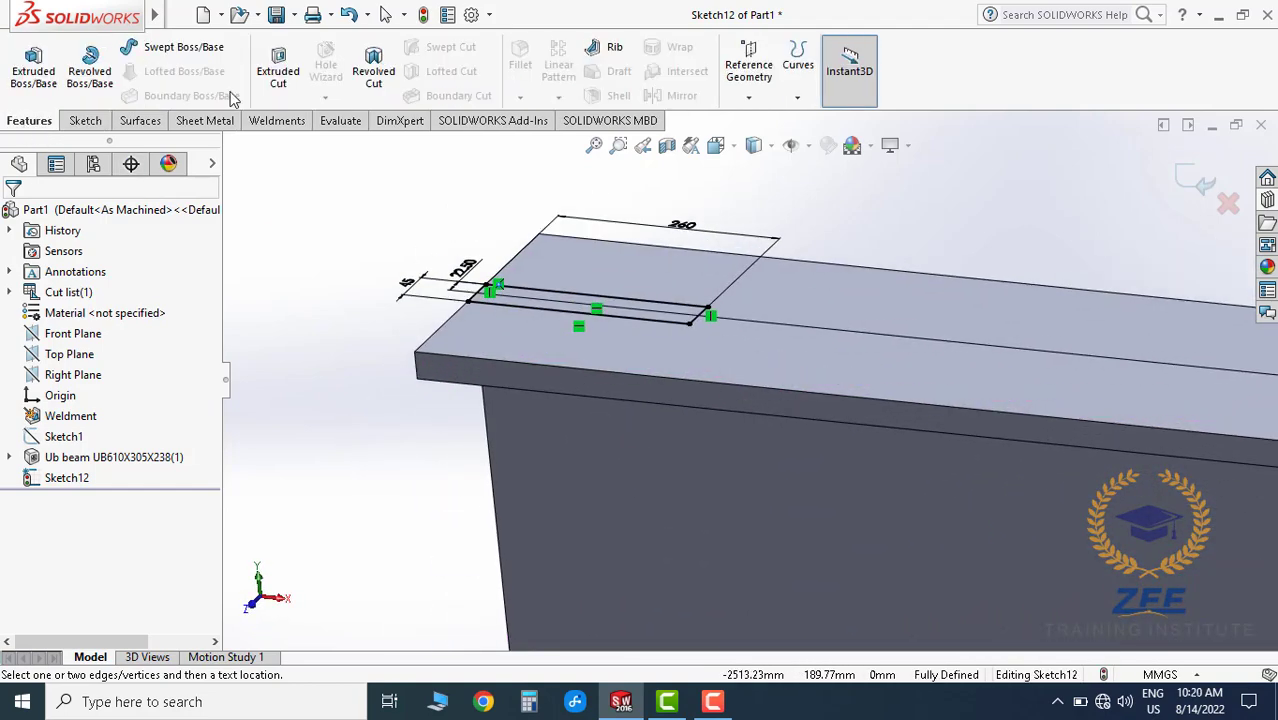
{"action": "left_click", "coordinate": [279, 72]}
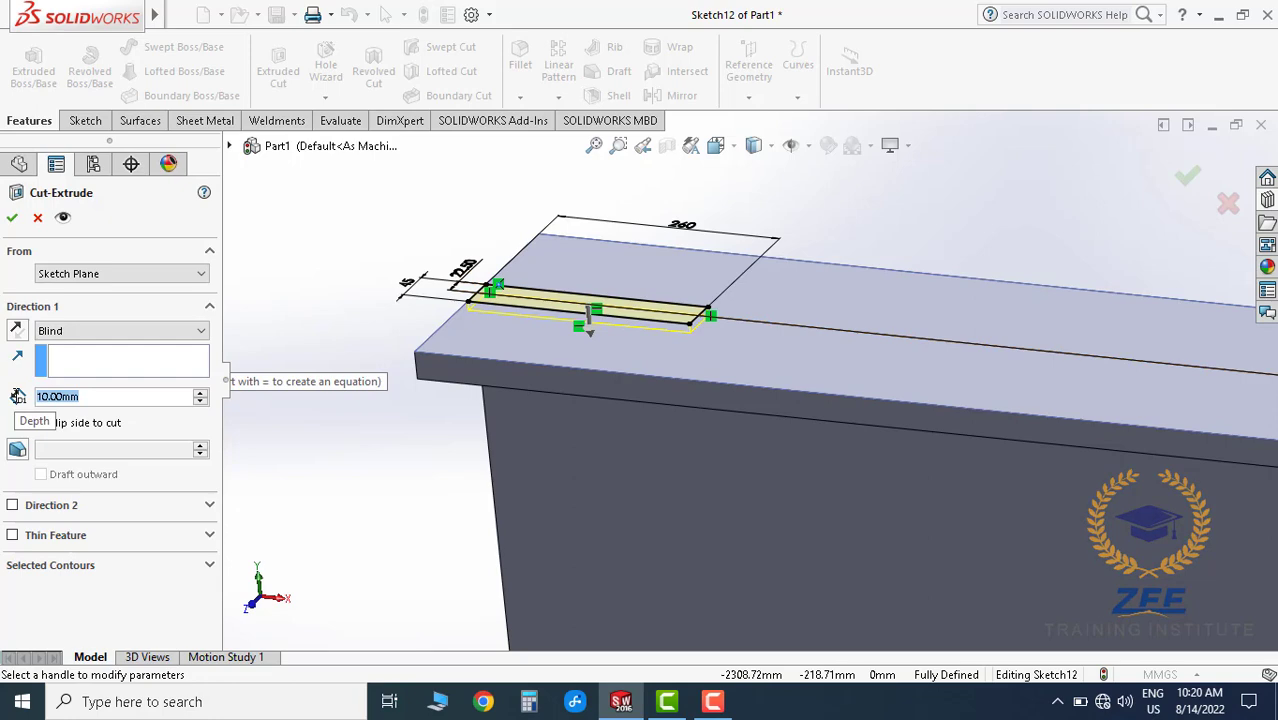
{"action": "type", "text": "6"}
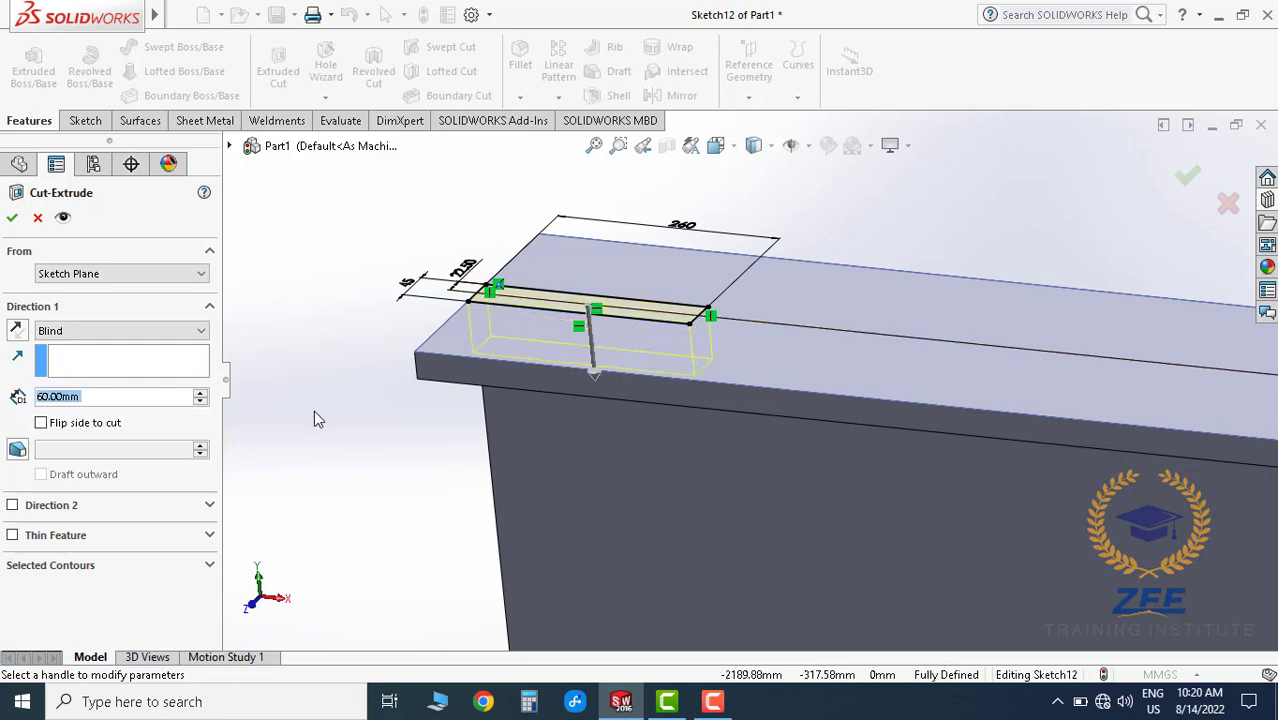
{"action": "middle_click_drag", "start_coordinate": [395, 486], "coordinate": [648, 352]}
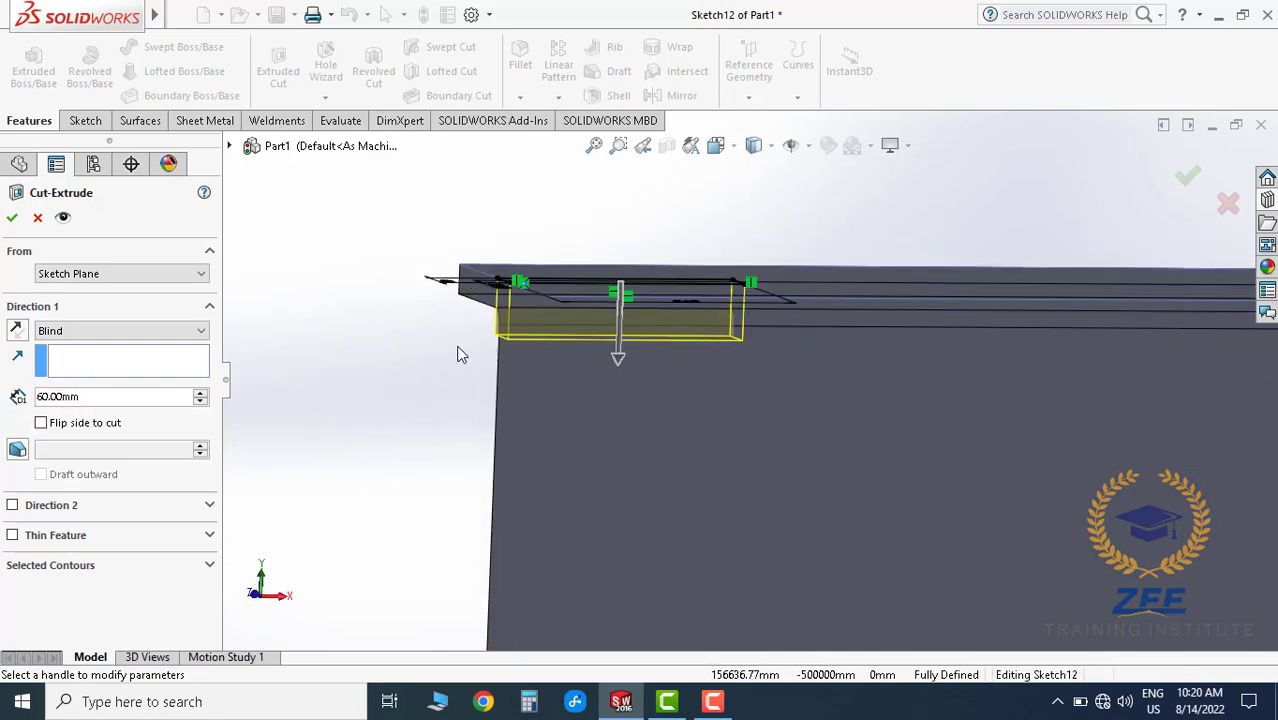
{"action": "mouse_move", "coordinate": [461, 355]}
{"action": "middle_mouse_down"}
{"action": "mouse_move", "coordinate": [439, 437]}
{"action": "mouse_move", "coordinate": [705, 449]}
{"action": "mouse_move", "coordinate": [776, 403]}
{"action": "mouse_move", "coordinate": [359, 315]}
{"action": "middle_mouse_up"}
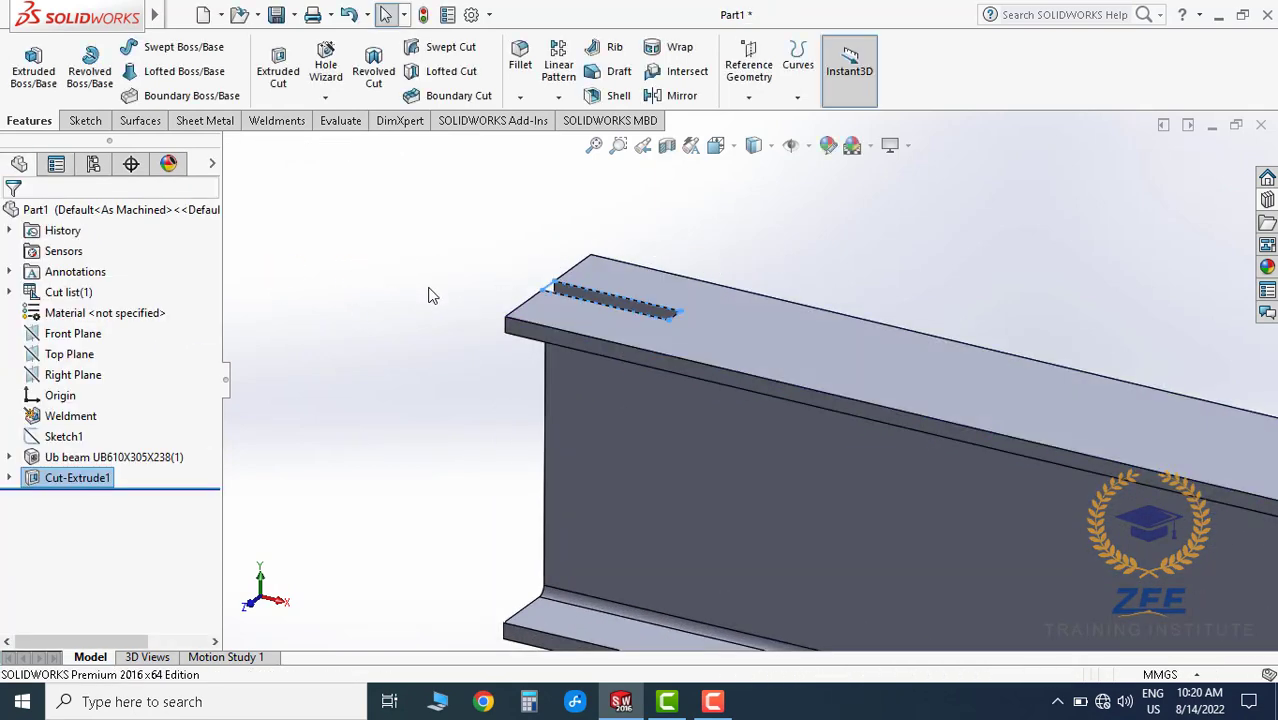
{"action": "scroll", "coordinate": [689, 383], "scroll_direction": "down", "scroll_amount": 2}
{"action": "scroll", "coordinate": [713, 341], "scroll_direction": "down", "scroll_amount": 3}
{"action": "mouse_move", "coordinate": [736, 428]}
{"action": "middle_mouse_down"}
{"action": "mouse_move", "coordinate": [836, 442]}
{"action": "mouse_move", "coordinate": [762, 371]}
{"action": "mouse_move", "coordinate": [813, 317]}
{"action": "mouse_move", "coordinate": [813, 414]}
{"action": "mouse_move", "coordinate": [873, 440]}
{"action": "mouse_move", "coordinate": [693, 456]}
{"action": "mouse_move", "coordinate": [728, 520]}
{"action": "mouse_move", "coordinate": [760, 528]}
{"action": "middle_mouse_up"}
{"action": "scroll", "coordinate": [857, 513], "scroll_direction": "up", "scroll_amount": 3}
{"action": "scroll", "coordinate": [857, 513], "scroll_direction": "up", "scroll_amount": 3}
{"action": "mouse_move", "coordinate": [857, 513]}
{"action": "middle_mouse_down"}
{"action": "mouse_move", "coordinate": [861, 374]}
{"action": "mouse_move", "coordinate": [857, 477]}
{"action": "mouse_move", "coordinate": [827, 354]}
{"action": "mouse_move", "coordinate": [816, 399]}
{"action": "mouse_move", "coordinate": [835, 413]}
{"action": "middle_mouse_up"}
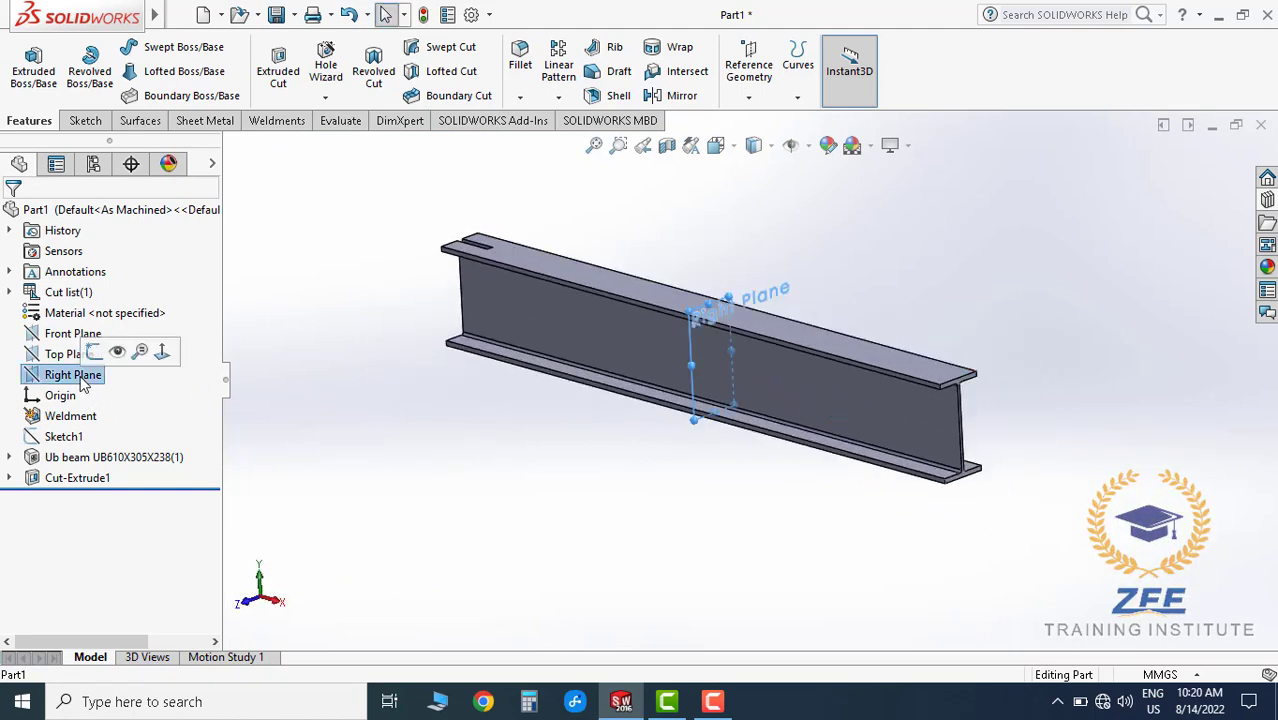
- Mirror the flange slot cut across the Right Plane to the beam's other end
{"action": "left_click", "coordinate": [680, 96]}
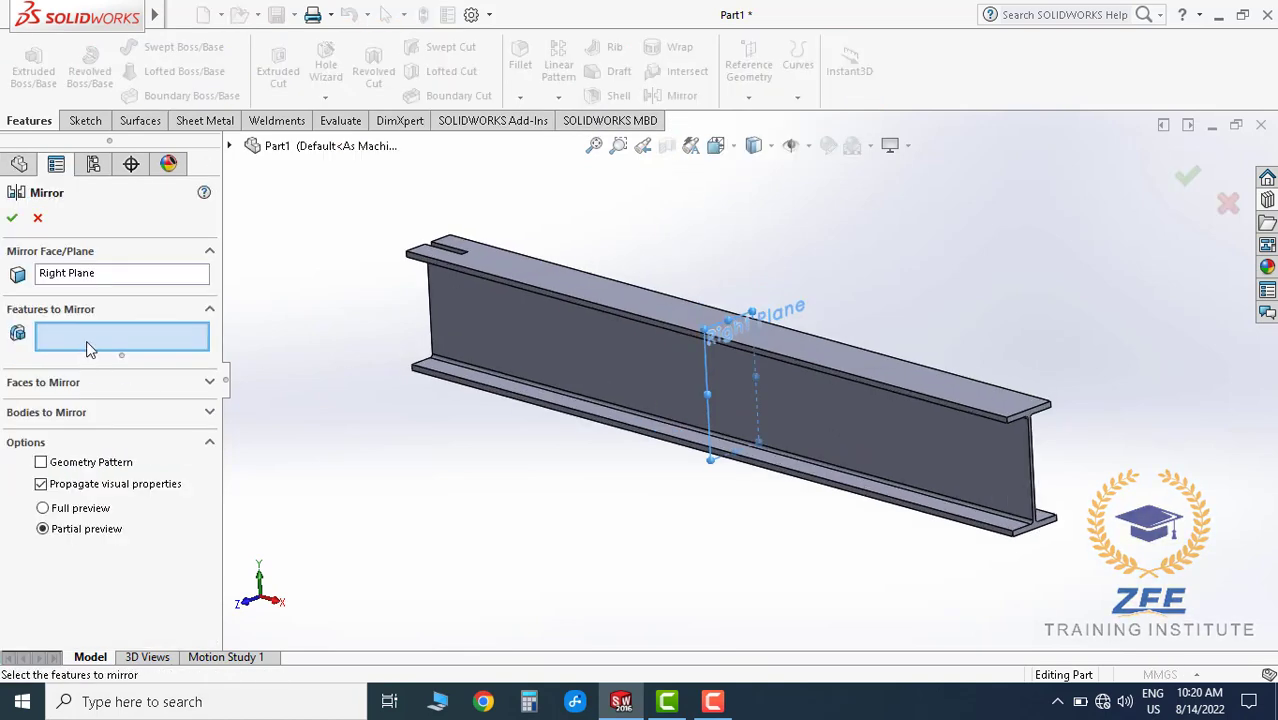
{"action": "scroll", "coordinate": [362, 246], "scroll_direction": "down", "scroll_amount": 3}
{"action": "scroll", "coordinate": [463, 254], "scroll_direction": "down", "scroll_amount": 2}
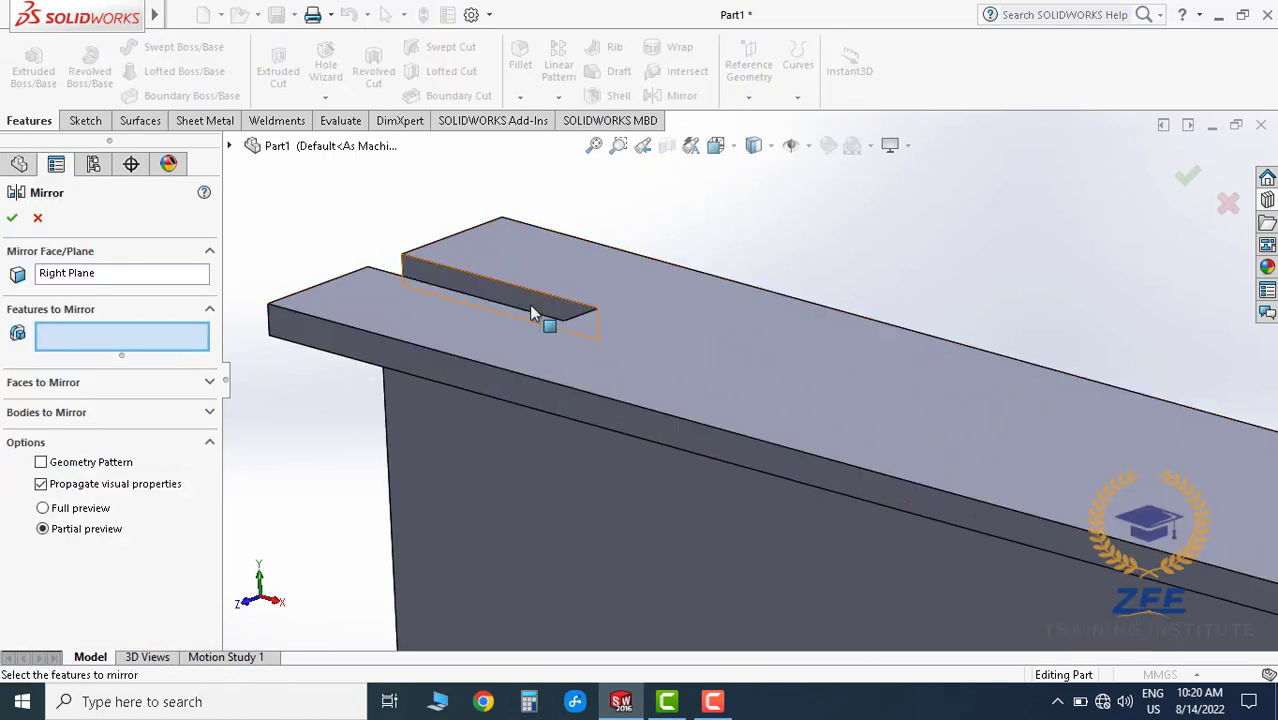
{"action": "left_click", "coordinate": [522, 307]}
{"action": "scroll", "coordinate": [819, 439], "scroll_direction": "up", "scroll_amount": 3}
{"action": "scroll", "coordinate": [826, 449], "scroll_direction": "up", "scroll_amount": 2}
{"action": "scroll", "coordinate": [826, 449], "scroll_direction": "up", "scroll_amount": 2}
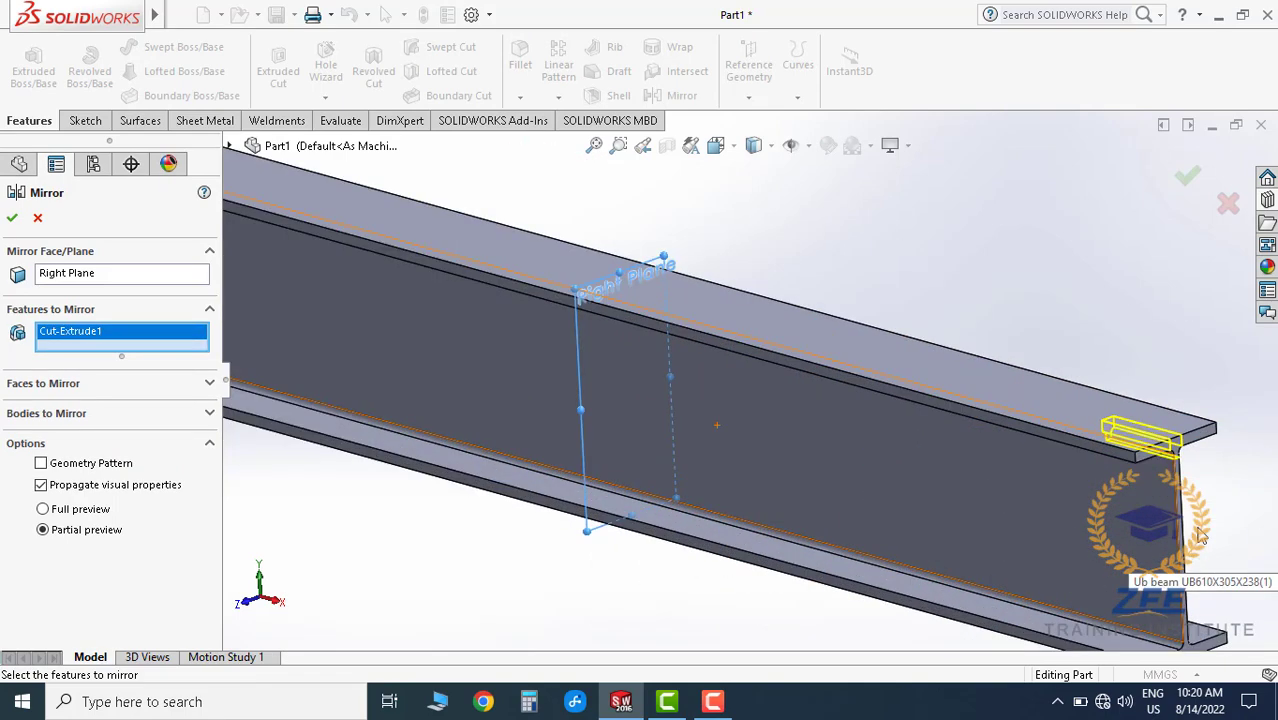
{"action": "scroll", "coordinate": [917, 454], "scroll_direction": "up", "scroll_amount": 3}
{"action": "scroll", "coordinate": [1103, 252], "scroll_direction": "down", "scroll_amount": 1}
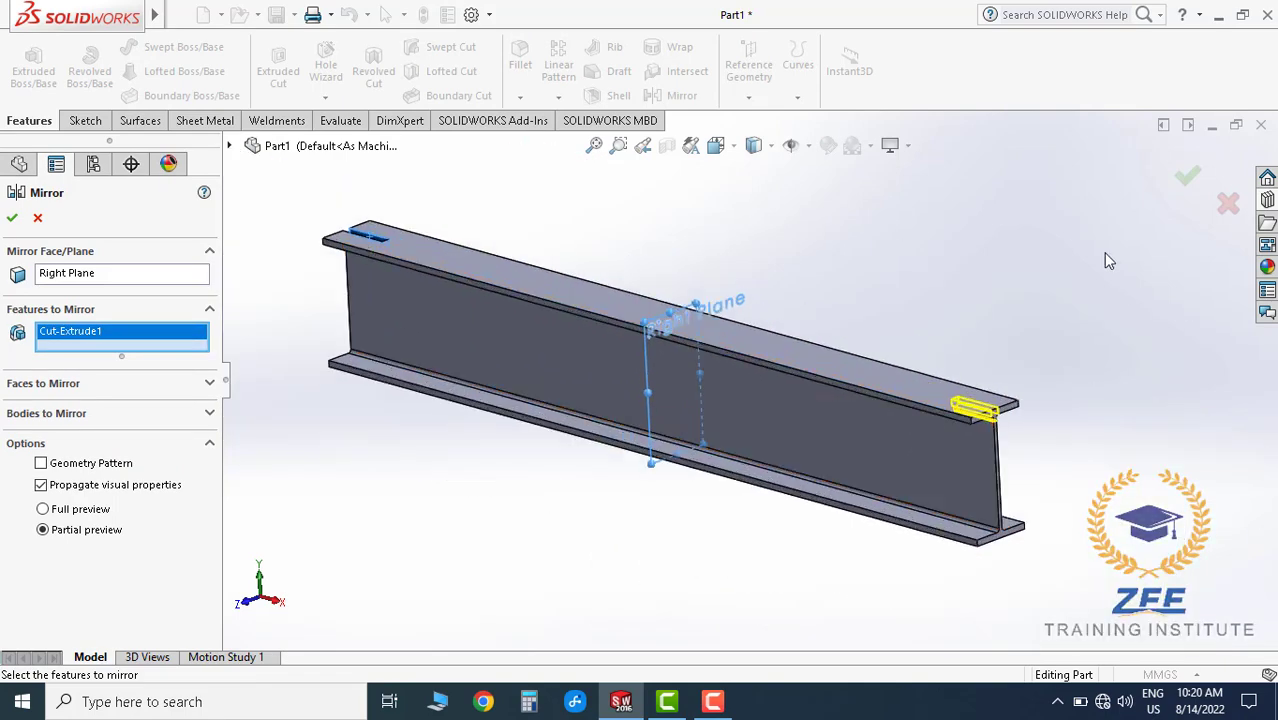
{"action": "left_click", "coordinate": [1185, 177]}
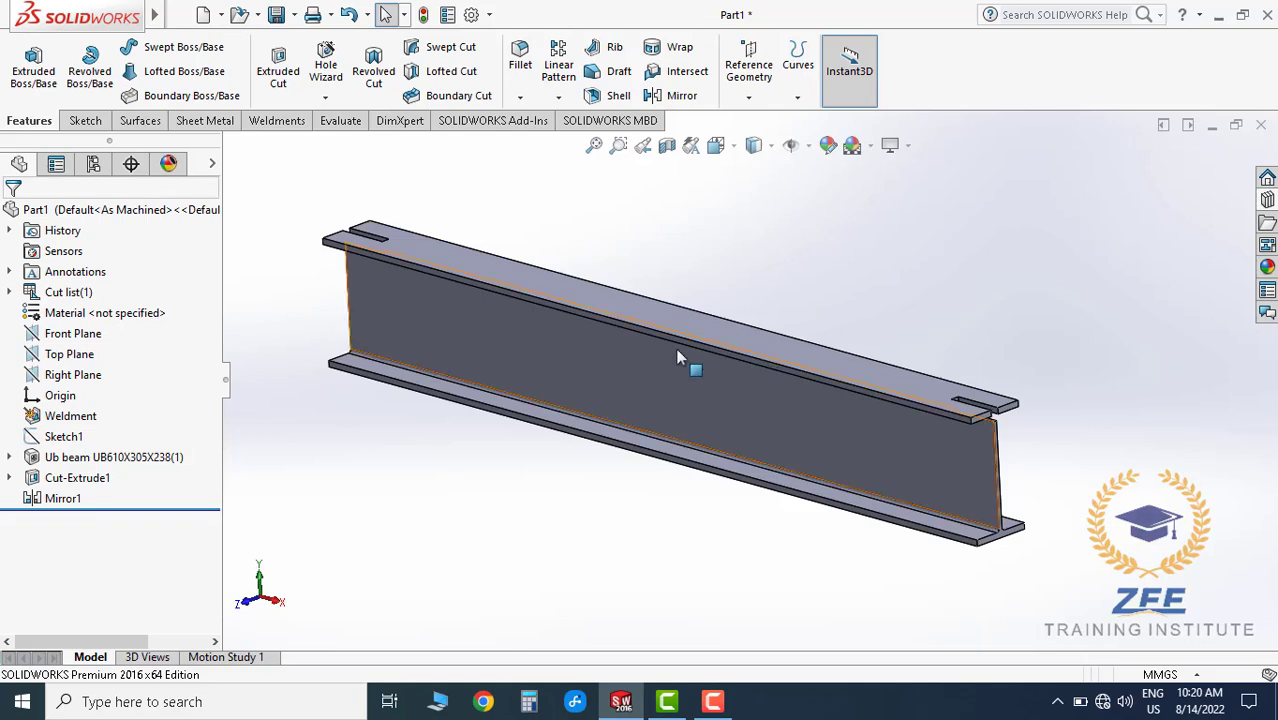
- Orbit and zoom around the beam to inspect both end slots
{"action": "middle_click_drag", "start_coordinate": [678, 358], "coordinate": [722, 366]}
{"action": "scroll", "coordinate": [998, 363], "scroll_direction": "down", "scroll_amount": 3}
{"action": "mouse_move", "coordinate": [998, 363]}
{"action": "middle_mouse_down"}
{"action": "mouse_move", "coordinate": [849, 287]}
{"action": "mouse_move", "coordinate": [899, 314]}
{"action": "mouse_move", "coordinate": [790, 321]}
{"action": "mouse_move", "coordinate": [733, 294]}
{"action": "mouse_move", "coordinate": [727, 348]}
{"action": "mouse_move", "coordinate": [636, 348]}
{"action": "middle_mouse_up"}
{"action": "key", "text": "f"}
{"action": "scroll", "coordinate": [636, 348], "scroll_direction": "down", "scroll_amount": 3}
{"action": "scroll", "coordinate": [762, 394], "scroll_direction": "up", "scroll_amount": 3}
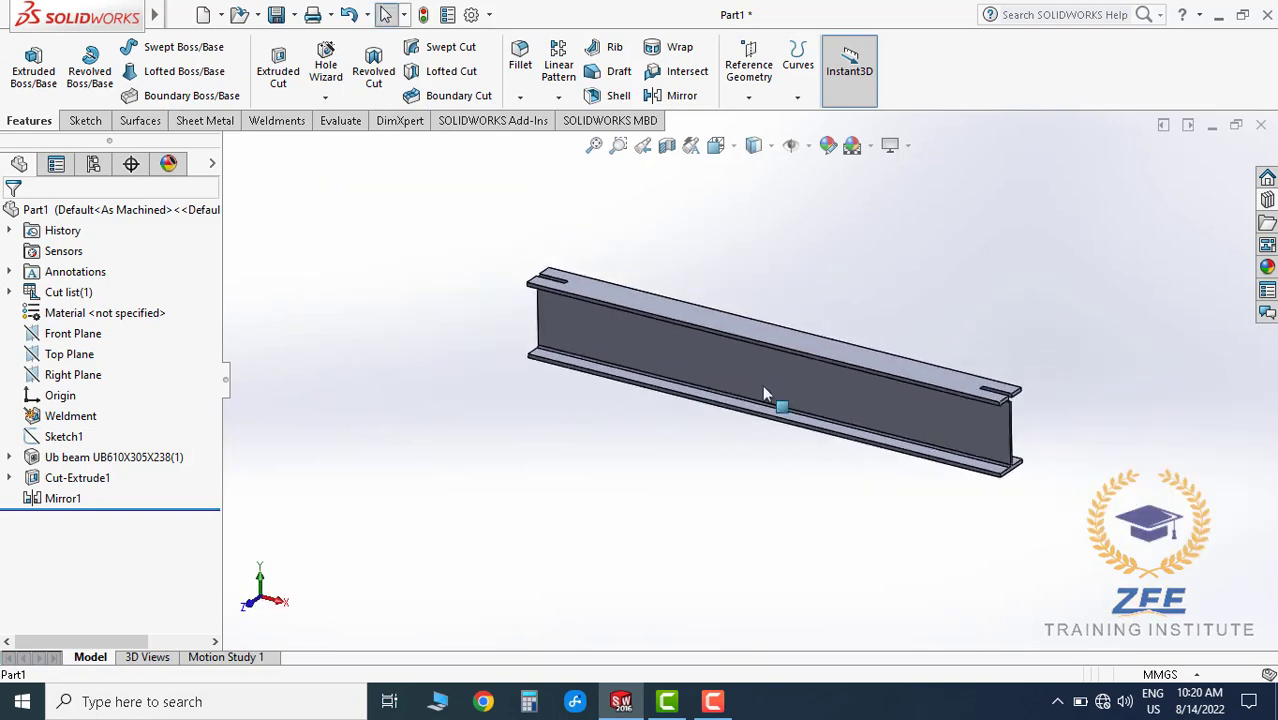
{"action": "mouse_move", "coordinate": [762, 394]}
{"action": "middle_mouse_down"}
{"action": "mouse_move", "coordinate": [793, 379]}
{"action": "mouse_move", "coordinate": [785, 398]}
{"action": "middle_mouse_up"}
{"action": "scroll", "coordinate": [785, 398], "scroll_direction": "down", "scroll_amount": 2}
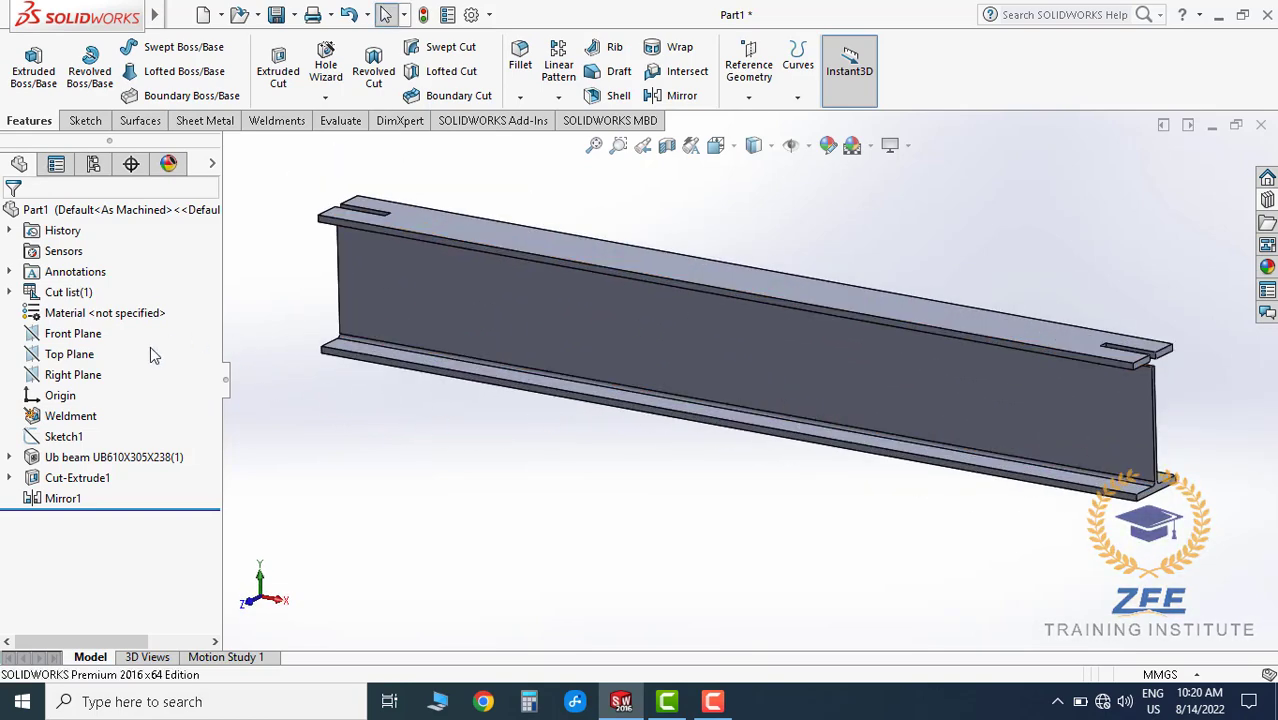
- Mirror Cut-Extrude1 and Mirror1 across the Top Plane onto the bottom flange
{"action": "left_click", "coordinate": [96, 356]}
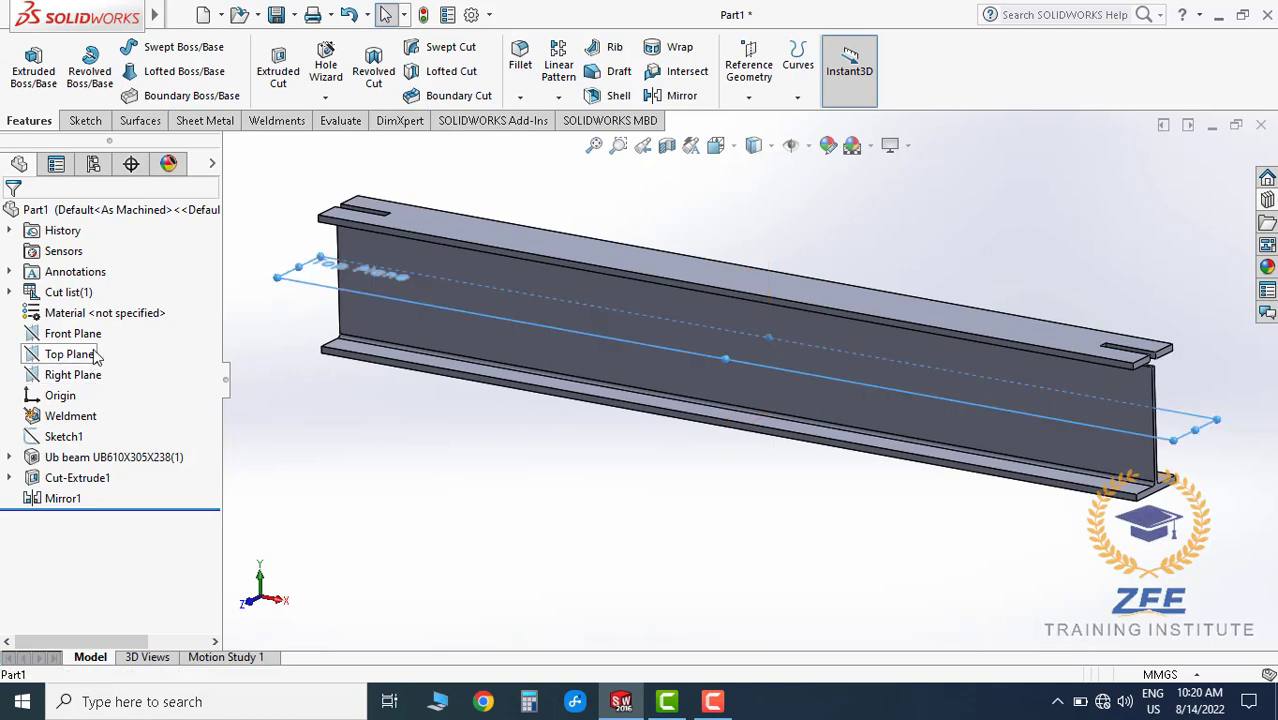
{"action": "left_click", "coordinate": [675, 95]}
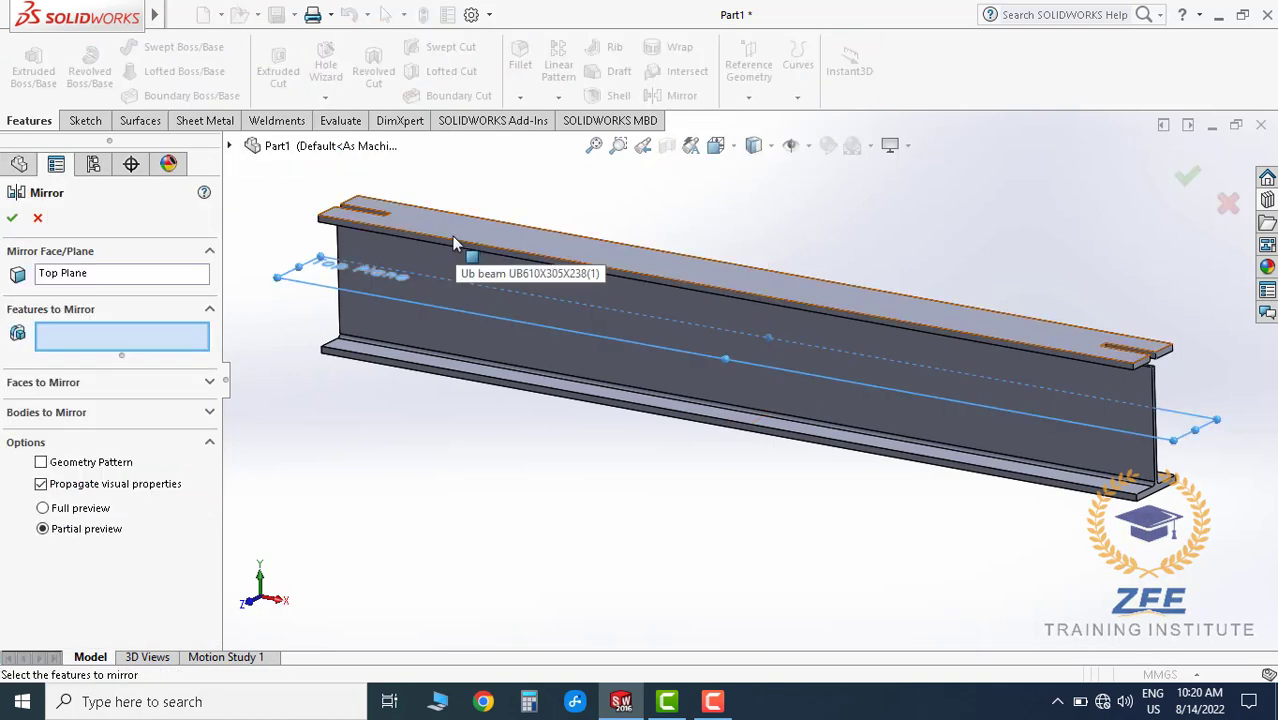
{"action": "scroll", "coordinate": [519, 243], "scroll_direction": "down", "scroll_amount": 3}
{"action": "scroll", "coordinate": [540, 270], "scroll_direction": "down", "scroll_amount": 3}
{"action": "left_click", "coordinate": [542, 277]}
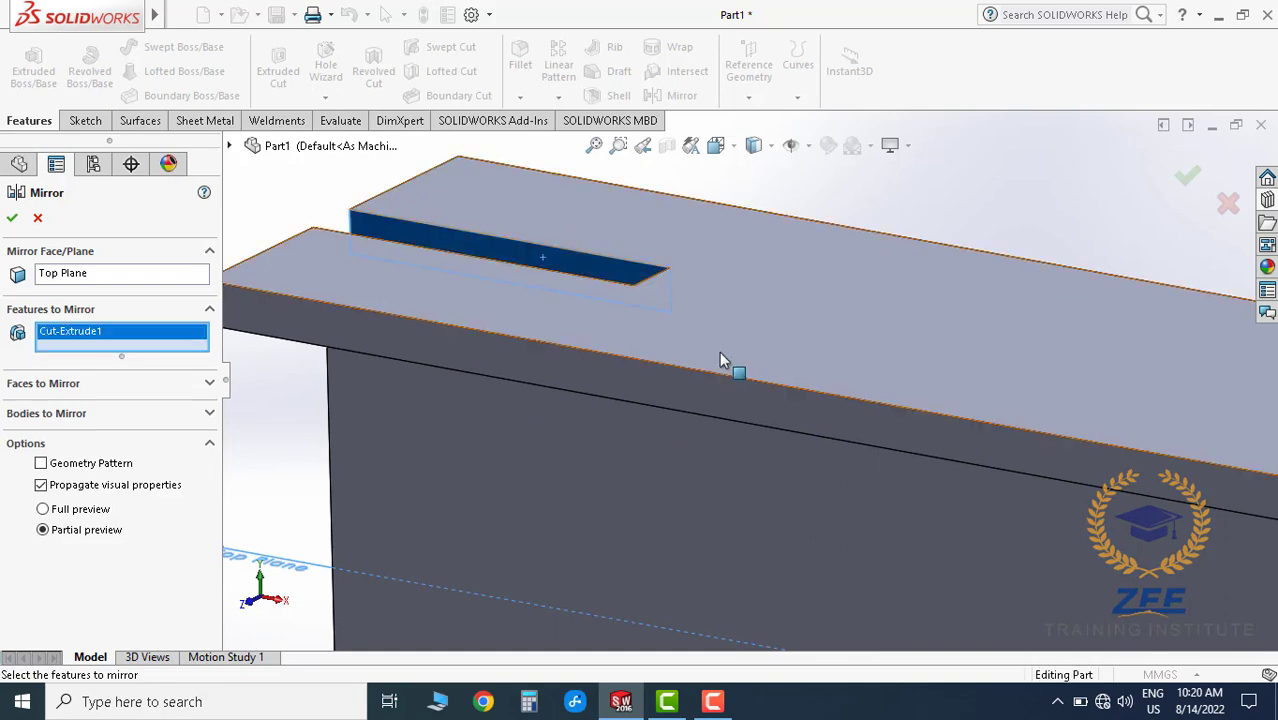
{"action": "scroll", "coordinate": [770, 380], "scroll_direction": "up", "scroll_amount": 5}
{"action": "scroll", "coordinate": [808, 393], "scroll_direction": "up", "scroll_amount": 1}
{"action": "scroll", "coordinate": [1000, 420], "scroll_direction": "down", "scroll_amount": 3}
{"action": "scroll", "coordinate": [890, 360], "scroll_direction": "down", "scroll_amount": 3}
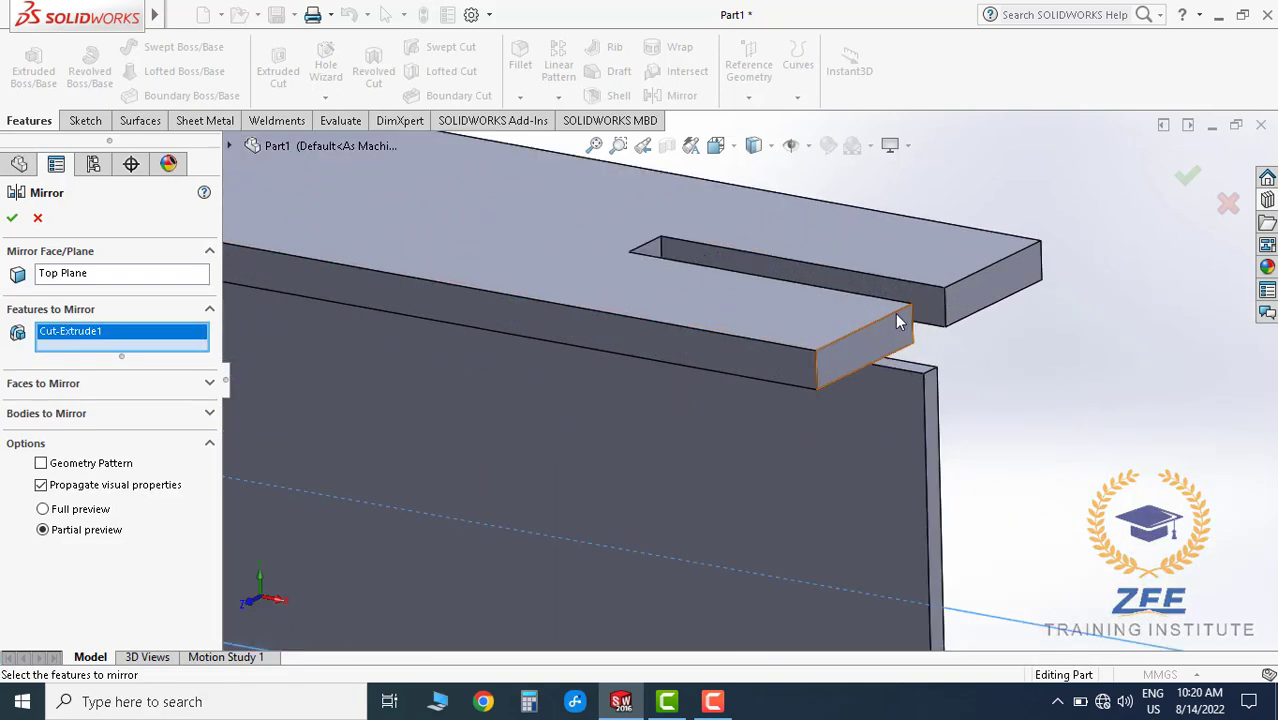
{"action": "left_click", "coordinate": [898, 308]}
{"action": "scroll", "coordinate": [880, 330], "scroll_direction": "up", "scroll_amount": 4}
{"action": "scroll", "coordinate": [782, 390], "scroll_direction": "up", "scroll_amount": 2}
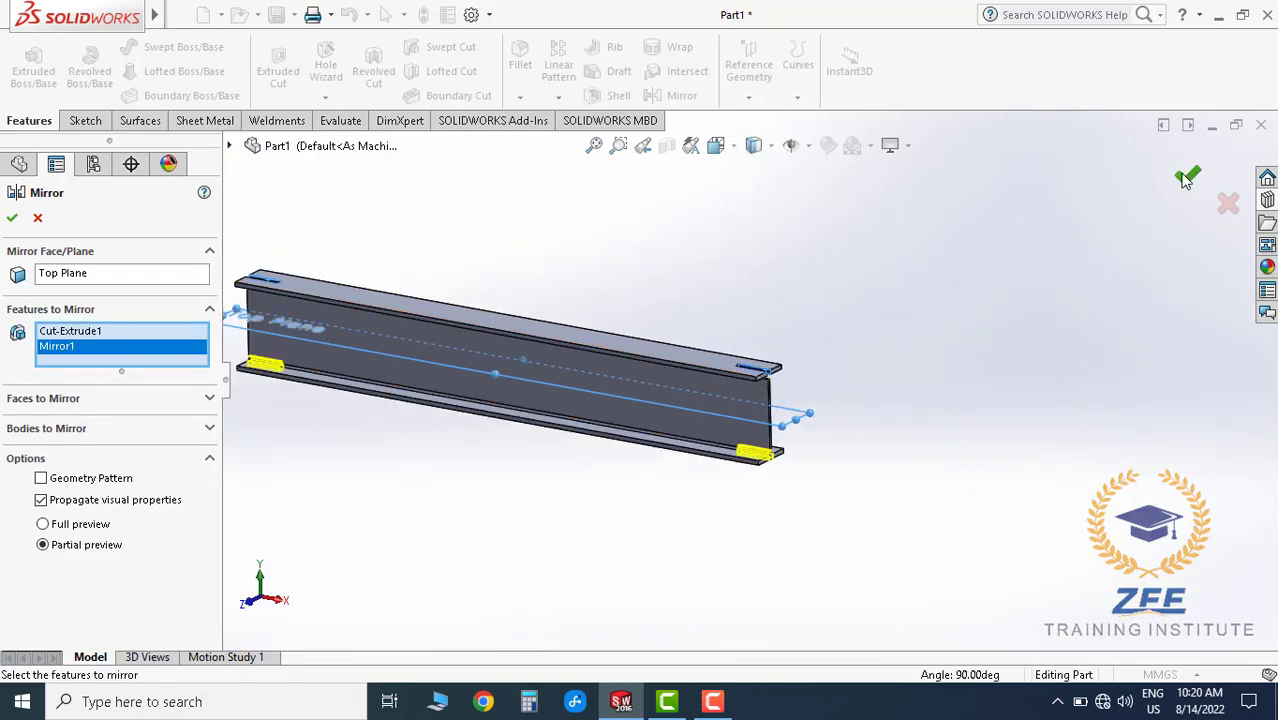
{"action": "middle_click_drag", "start_coordinate": [784, 465], "coordinate": [590, 413]}
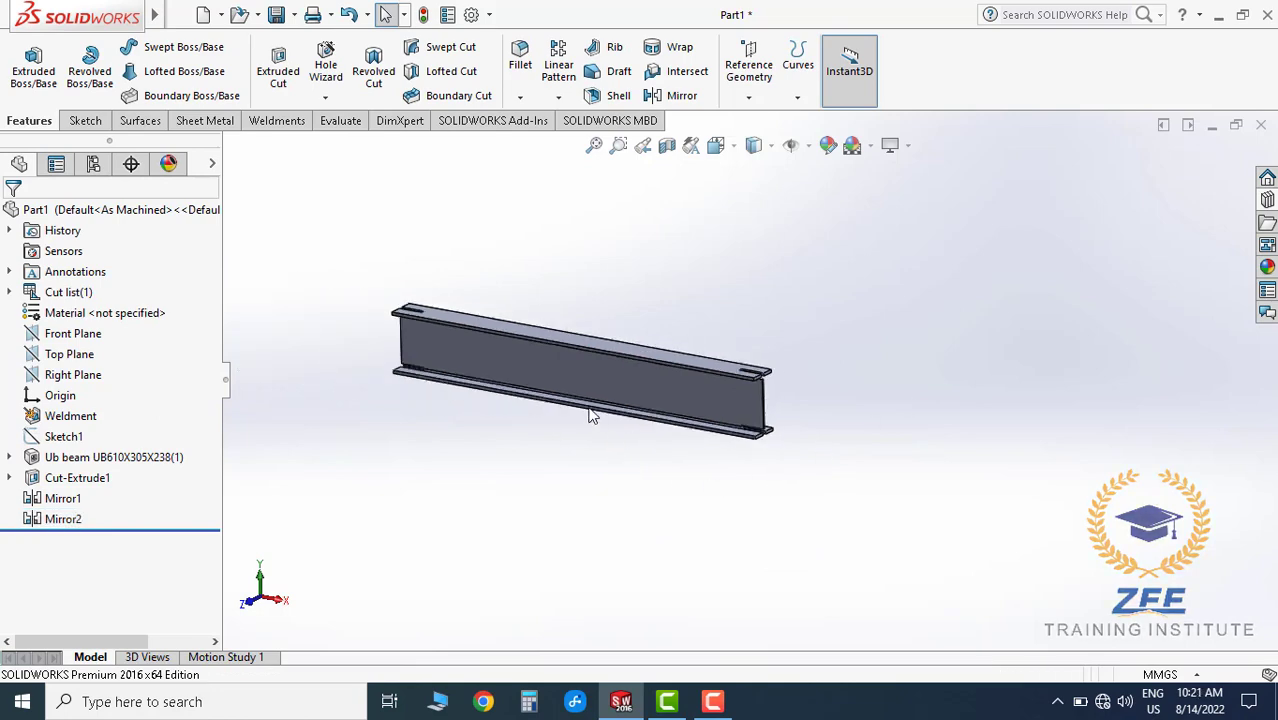
{"action": "scroll", "coordinate": [595, 358], "scroll_direction": "down", "scroll_amount": 3}
{"action": "middle_click_drag", "start_coordinate": [596, 359], "coordinate": [674, 333]}
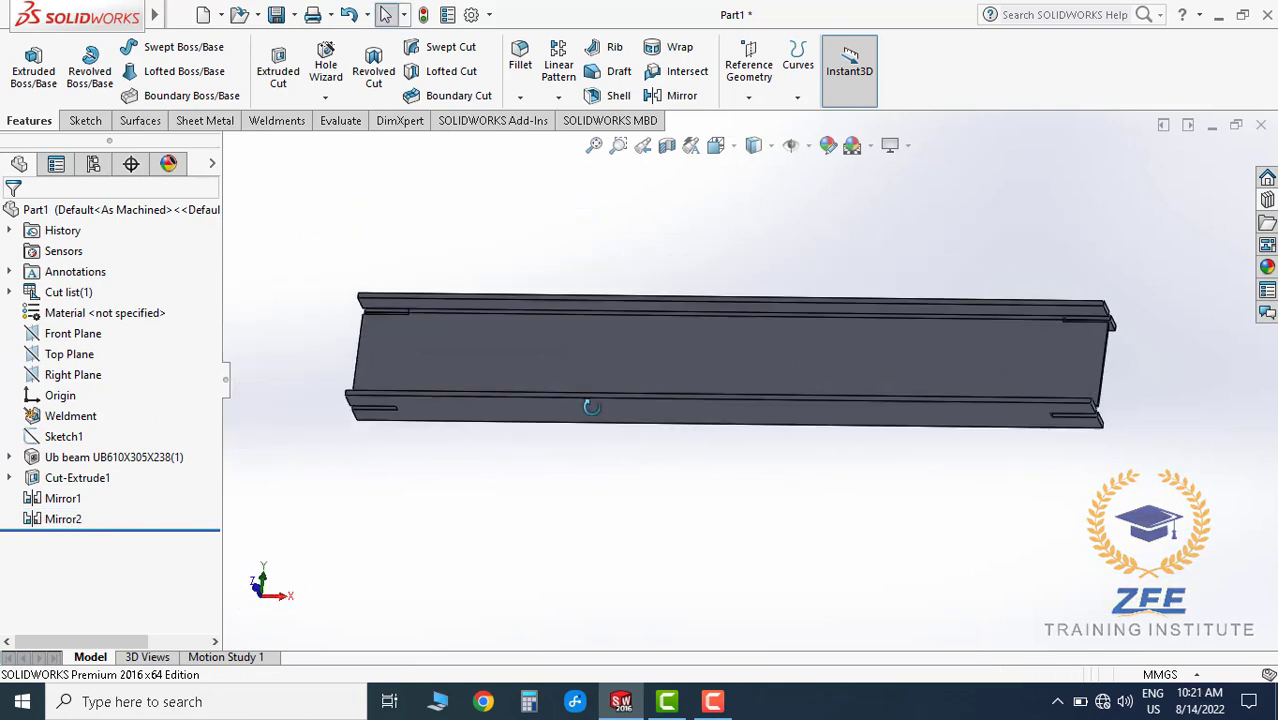
{"action": "scroll", "coordinate": [640, 315], "scroll_direction": "down", "scroll_amount": 3}
{"action": "mouse_move", "coordinate": [608, 297]}
{"action": "middle_mouse_down"}
{"action": "mouse_move", "coordinate": [908, 387]}
{"action": "mouse_move", "coordinate": [833, 339]}
{"action": "mouse_move", "coordinate": [849, 268]}
{"action": "mouse_move", "coordinate": [788, 386]}
{"action": "mouse_move", "coordinate": [673, 358]}
{"action": "middle_mouse_up"}
{"action": "scroll", "coordinate": [908, 387], "scroll_direction": "up", "scroll_amount": 3}
{"action": "scroll", "coordinate": [956, 420], "scroll_direction": "down", "scroll_amount": 4}
{"action": "scroll", "coordinate": [788, 386], "scroll_direction": "up", "scroll_amount": 2}
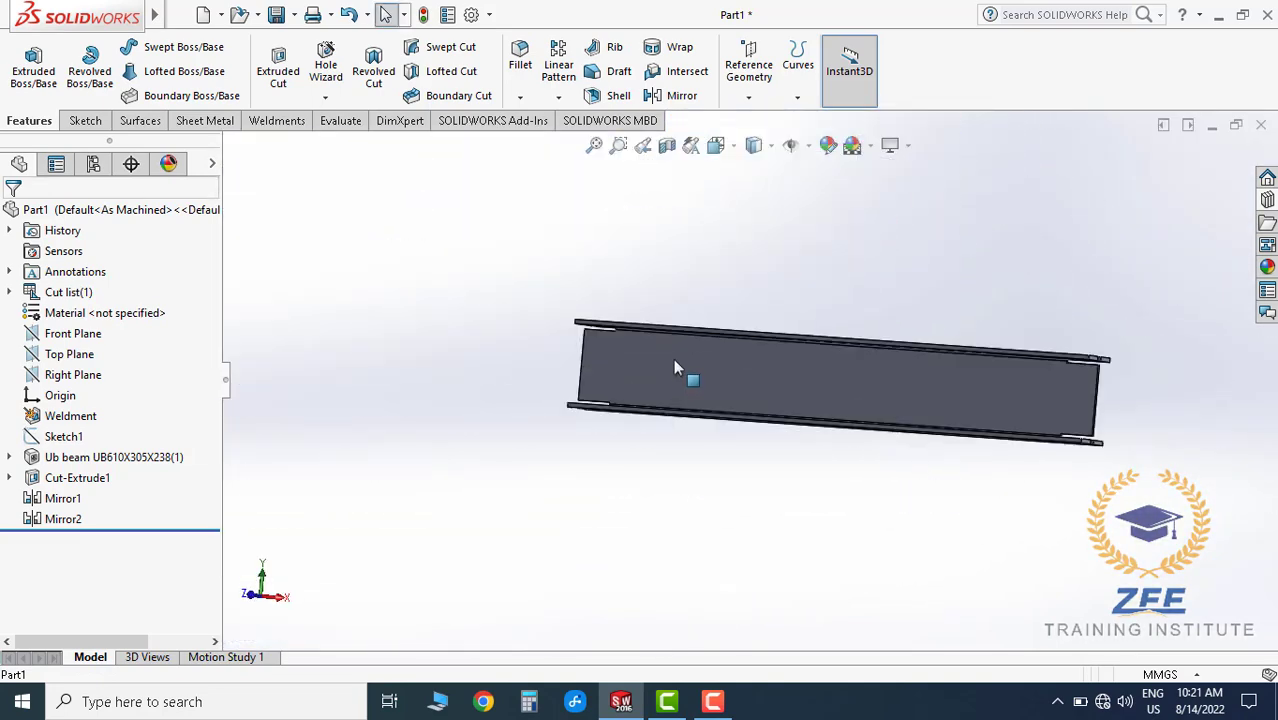
{"action": "scroll", "coordinate": [717, 414], "scroll_direction": "down", "scroll_amount": 3}
{"action": "mouse_move", "coordinate": [718, 417]}
{"action": "middle_mouse_down"}
{"action": "mouse_move", "coordinate": [759, 371]}
{"action": "mouse_move", "coordinate": [722, 416]}
{"action": "mouse_move", "coordinate": [855, 410]}
{"action": "middle_mouse_up"}
{"action": "scroll", "coordinate": [722, 416], "scroll_direction": "up", "scroll_amount": 3}
{"action": "scroll", "coordinate": [855, 410], "scroll_direction": "up", "scroll_amount": 2}
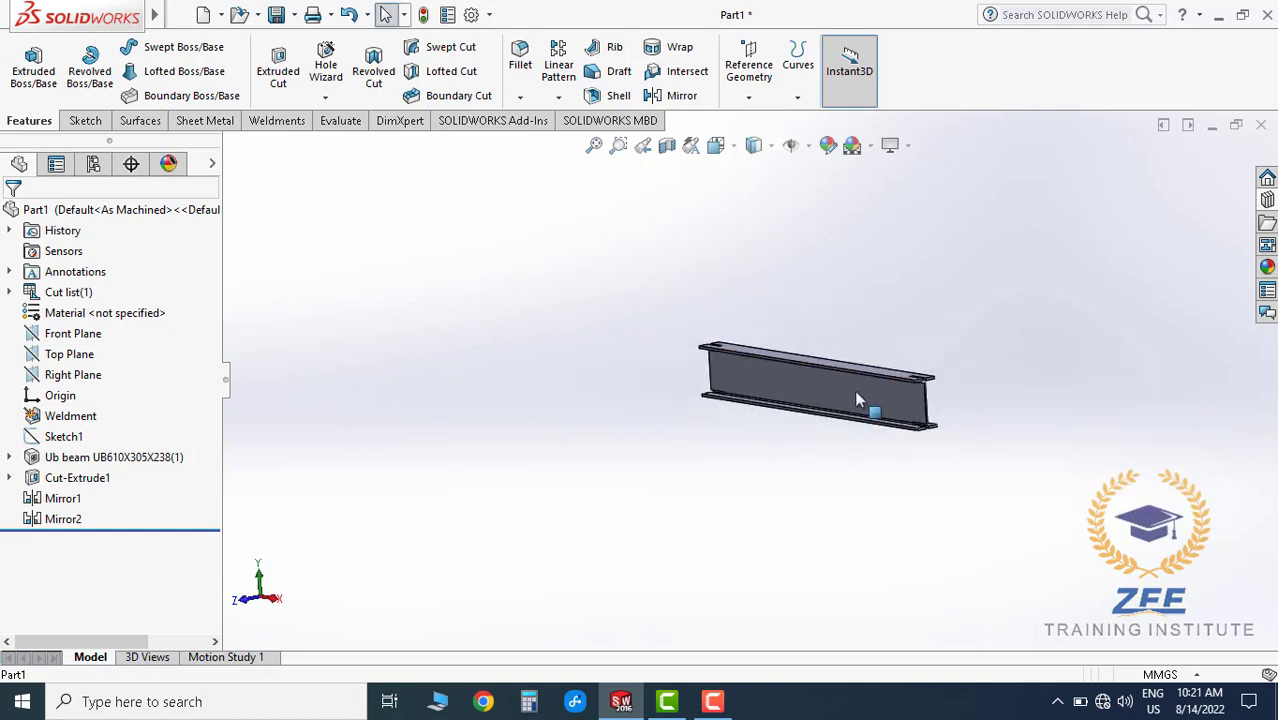
{"action": "scroll", "coordinate": [651, 329], "scroll_direction": "down", "scroll_amount": 5}
{"action": "scroll", "coordinate": [651, 335], "scroll_direction": "up", "scroll_amount": 3}
{"action": "scroll", "coordinate": [661, 362], "scroll_direction": "down", "scroll_amount": 4}
{"action": "mouse_move", "coordinate": [713, 354]}
{"action": "middle_mouse_down"}
{"action": "mouse_move", "coordinate": [741, 350]}
{"action": "mouse_move", "coordinate": [712, 358]}
{"action": "mouse_move", "coordinate": [730, 375]}
{"action": "middle_mouse_up"}
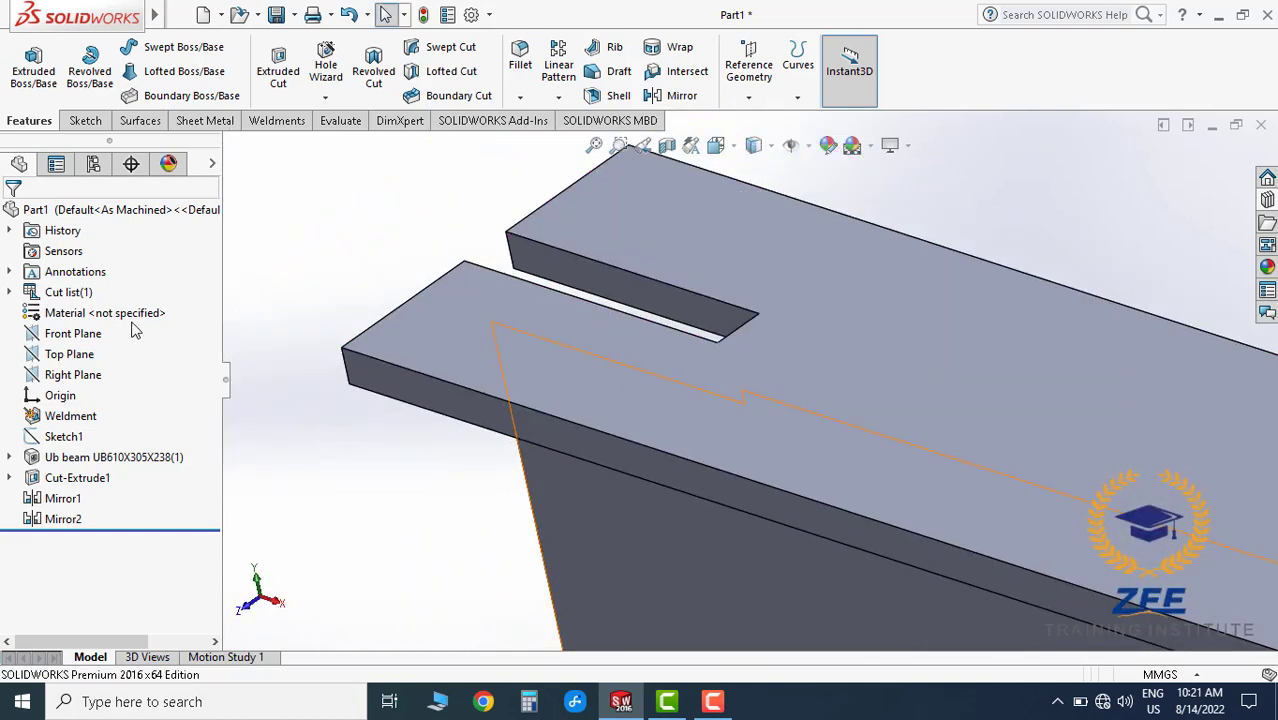
{"action": "left_click", "coordinate": [73, 333]}
{"action": "scroll", "coordinate": [660, 386], "scroll_direction": "up", "scroll_amount": 2}
{"action": "scroll", "coordinate": [510, 421], "scroll_direction": "up", "scroll_amount": 2}
{"action": "left_click", "coordinate": [510, 421]}
{"action": "scroll", "coordinate": [510, 421], "scroll_direction": "up", "scroll_amount": 2}
{"action": "scroll", "coordinate": [630, 366], "scroll_direction": "down", "scroll_amount": 3}
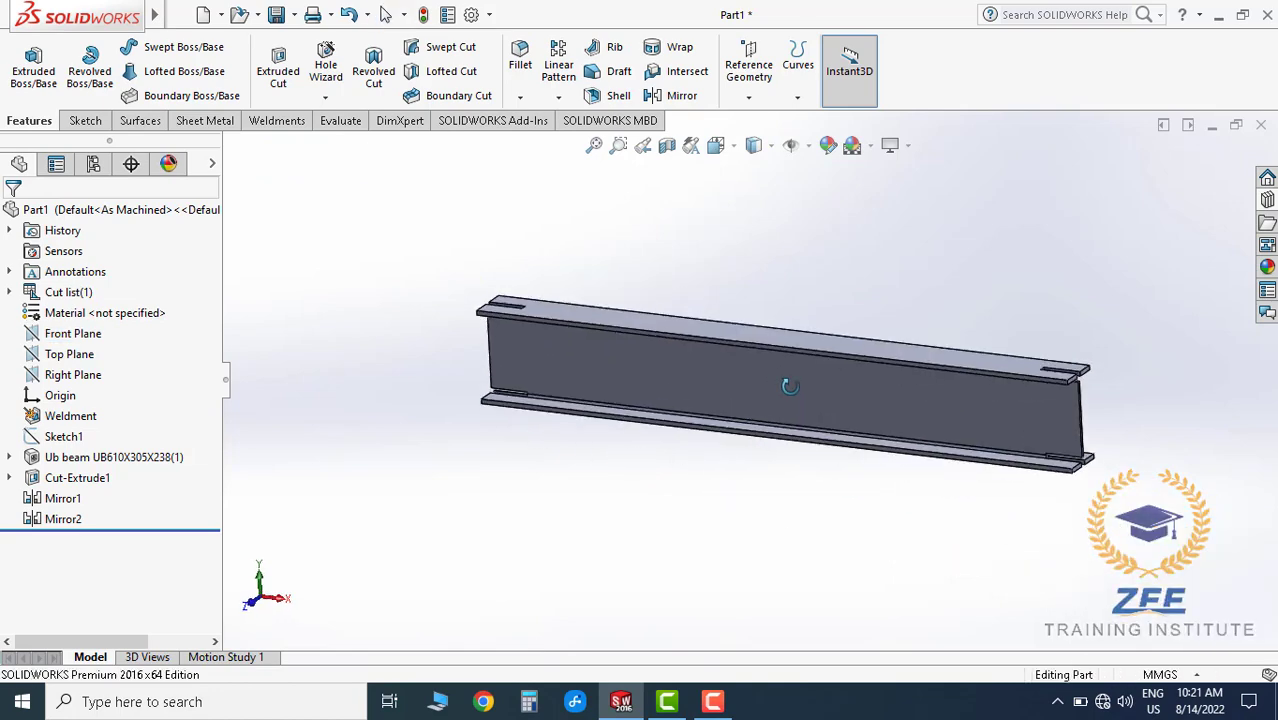
{"action": "scroll", "coordinate": [630, 366], "scroll_direction": "down", "scroll_amount": 3}
{"action": "scroll", "coordinate": [640, 356], "scroll_direction": "down", "scroll_amount": 1}
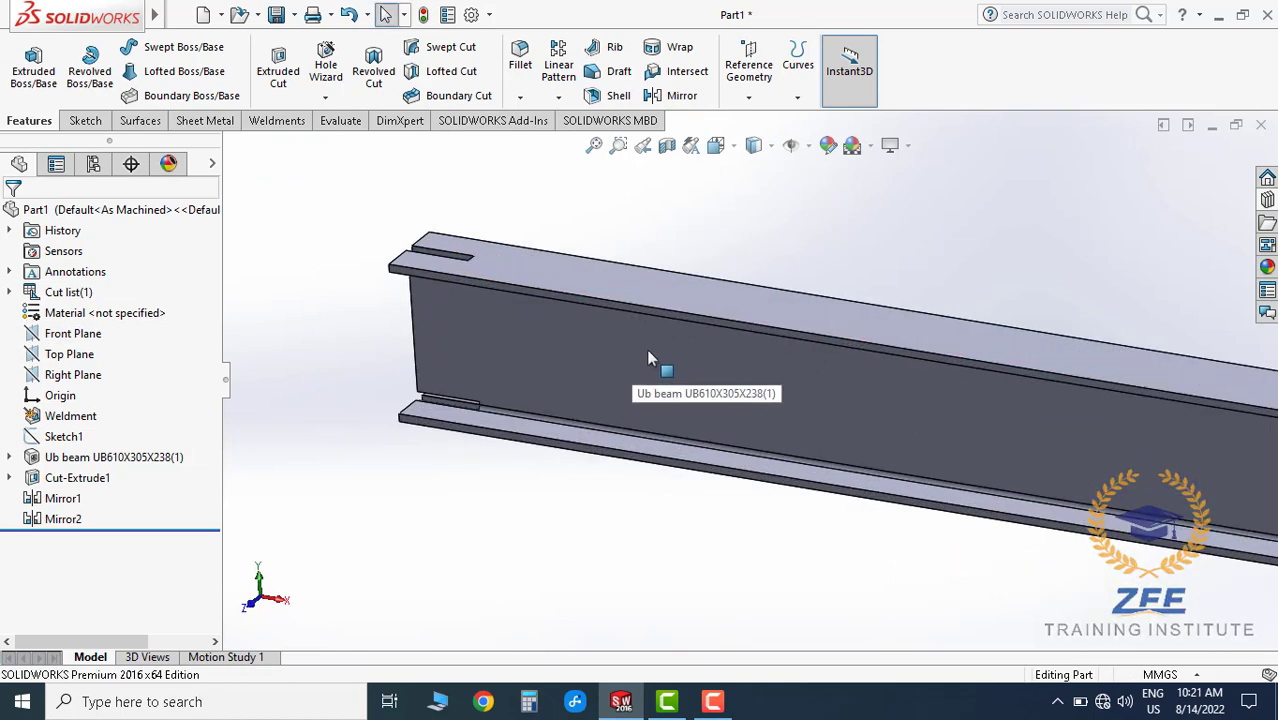
{"action": "left_click", "coordinate": [84, 340]}
- Start a sketch on the Front Plane and view it face-on
{"action": "left_click", "coordinate": [89, 316]}
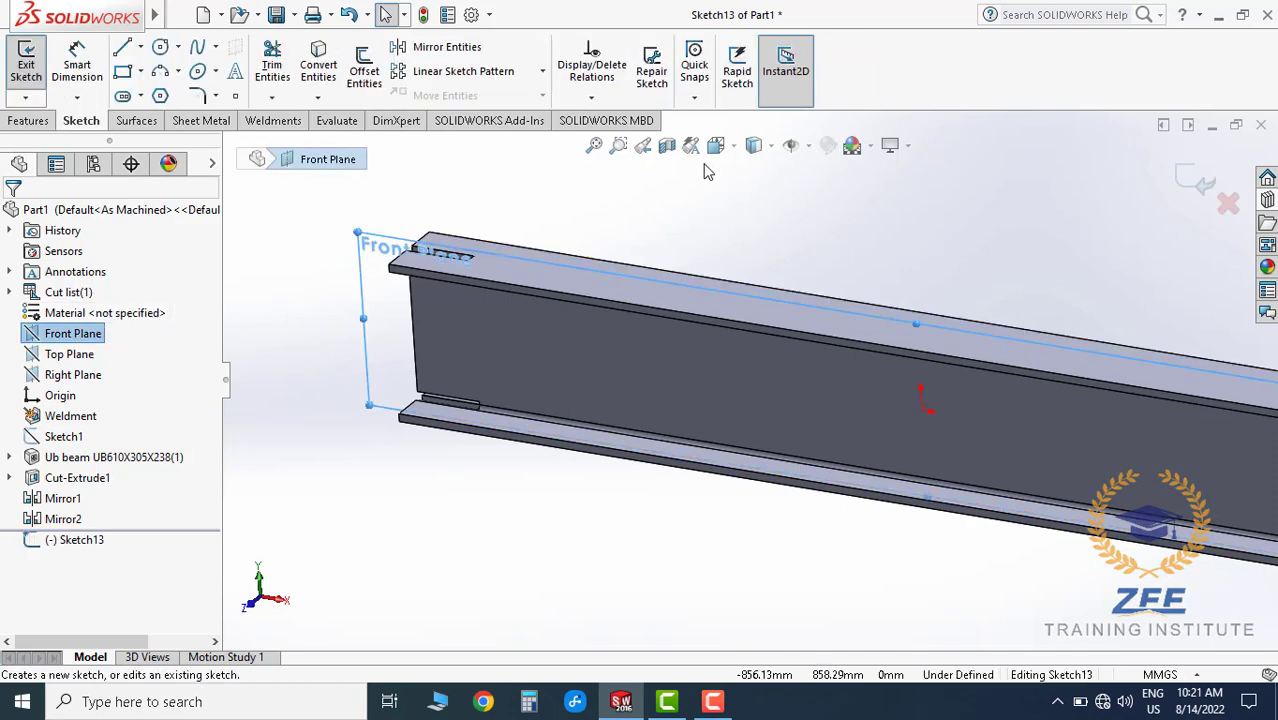
{"action": "left_click", "coordinate": [727, 147]}
{"action": "left_click", "coordinate": [830, 257]}
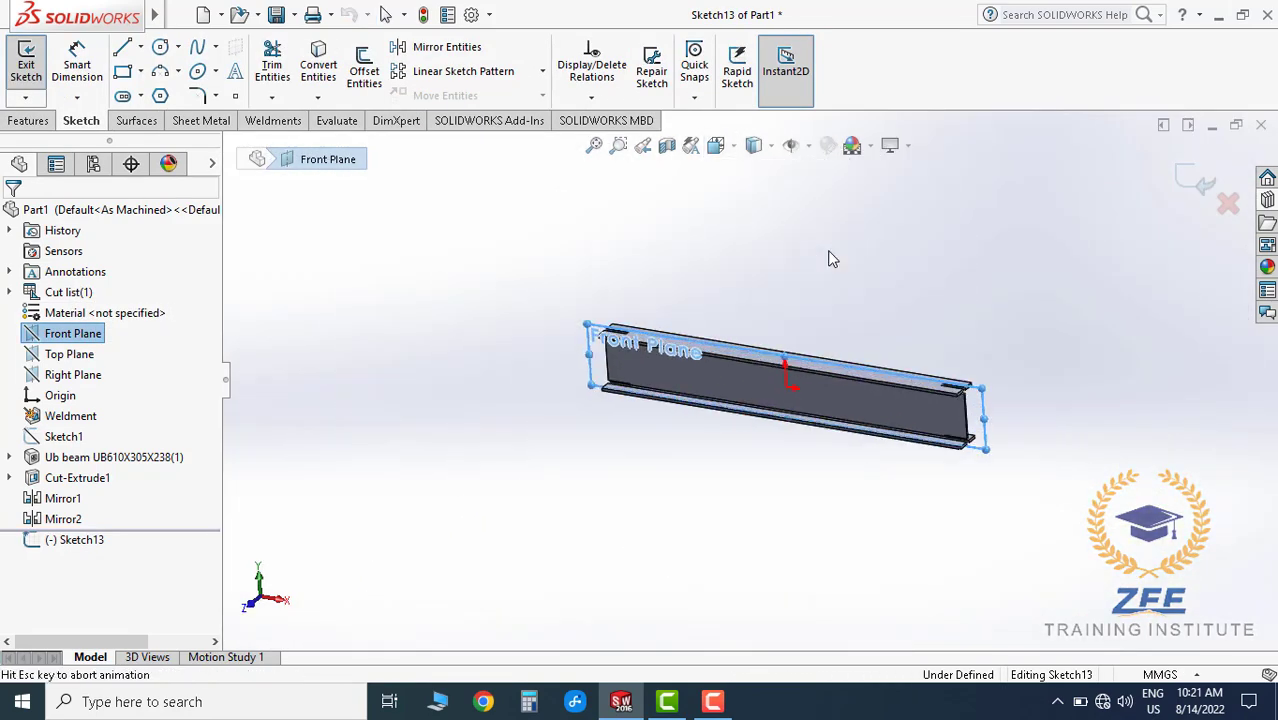
{"action": "scroll", "coordinate": [508, 378], "scroll_direction": "down", "scroll_amount": 5}
{"action": "scroll", "coordinate": [713, 271], "scroll_direction": "down", "scroll_amount": 3}
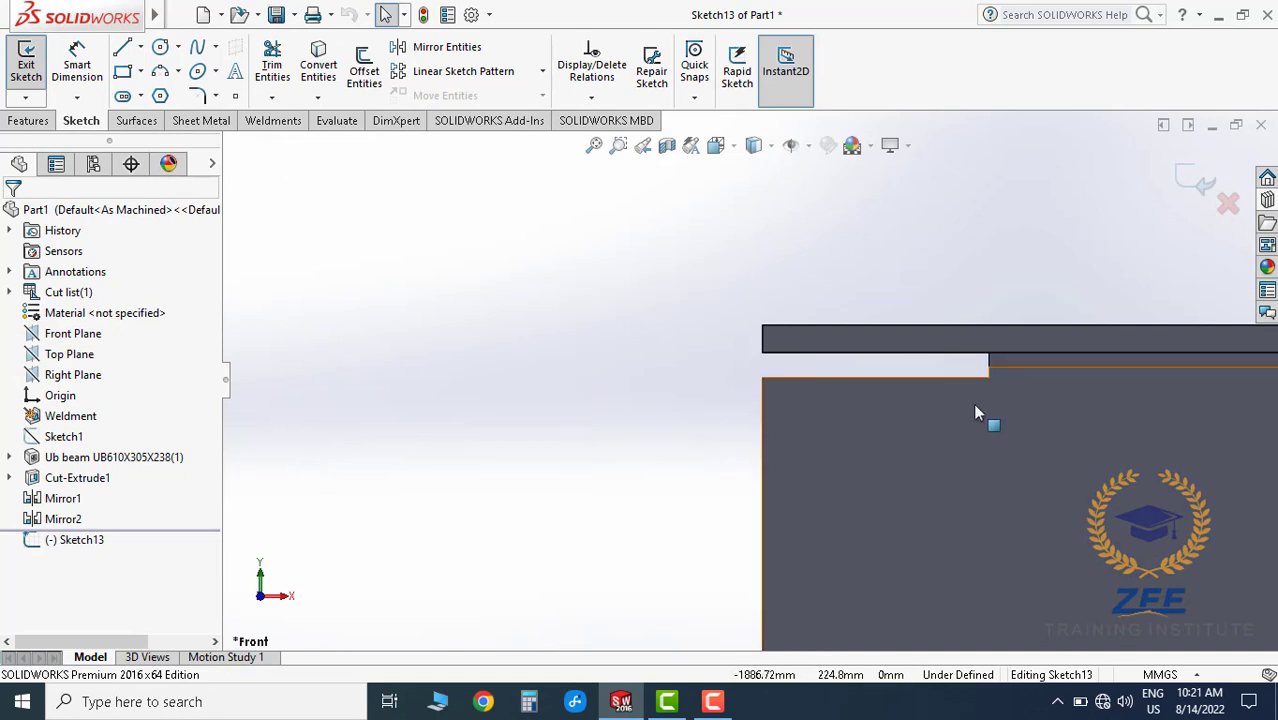
{"action": "scroll", "coordinate": [792, 355], "scroll_direction": "down", "scroll_amount": 1}
{"action": "scroll", "coordinate": [708, 420], "scroll_direction": "down", "scroll_amount": 3}
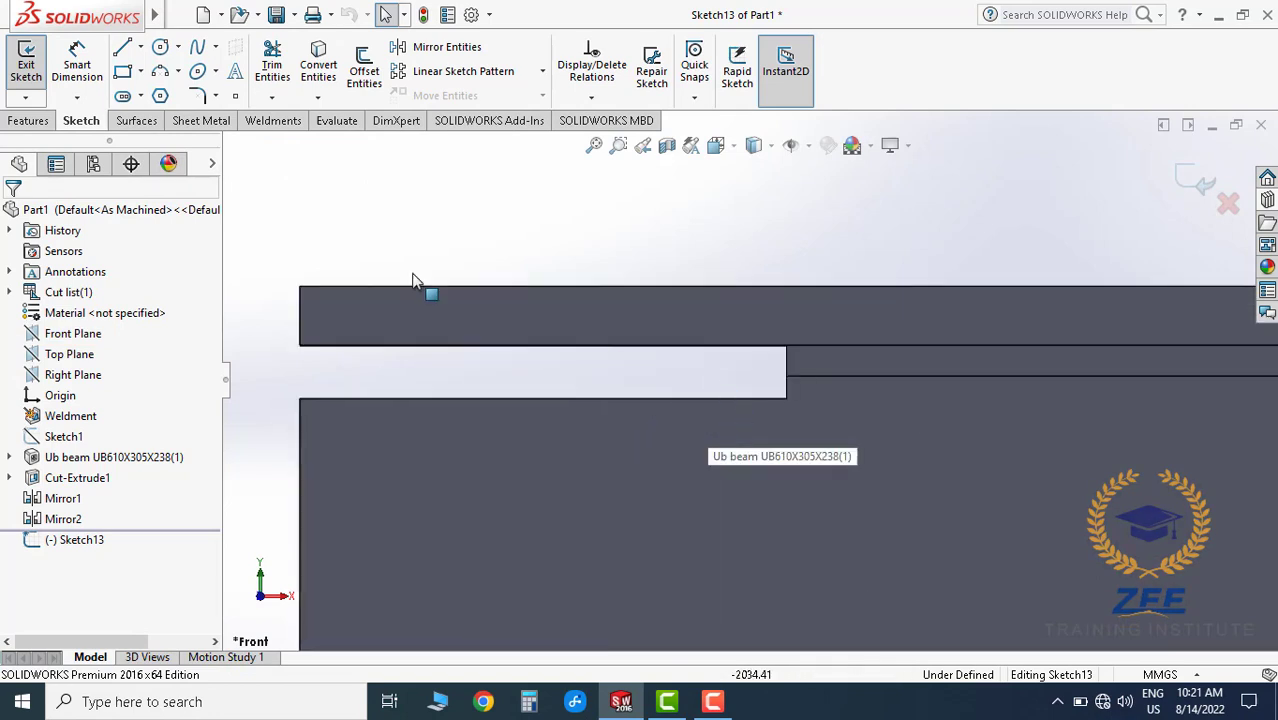
- Draw a 260 mm wide corner rectangle starting at the beam corner
{"action": "left_click", "coordinate": [123, 72]}
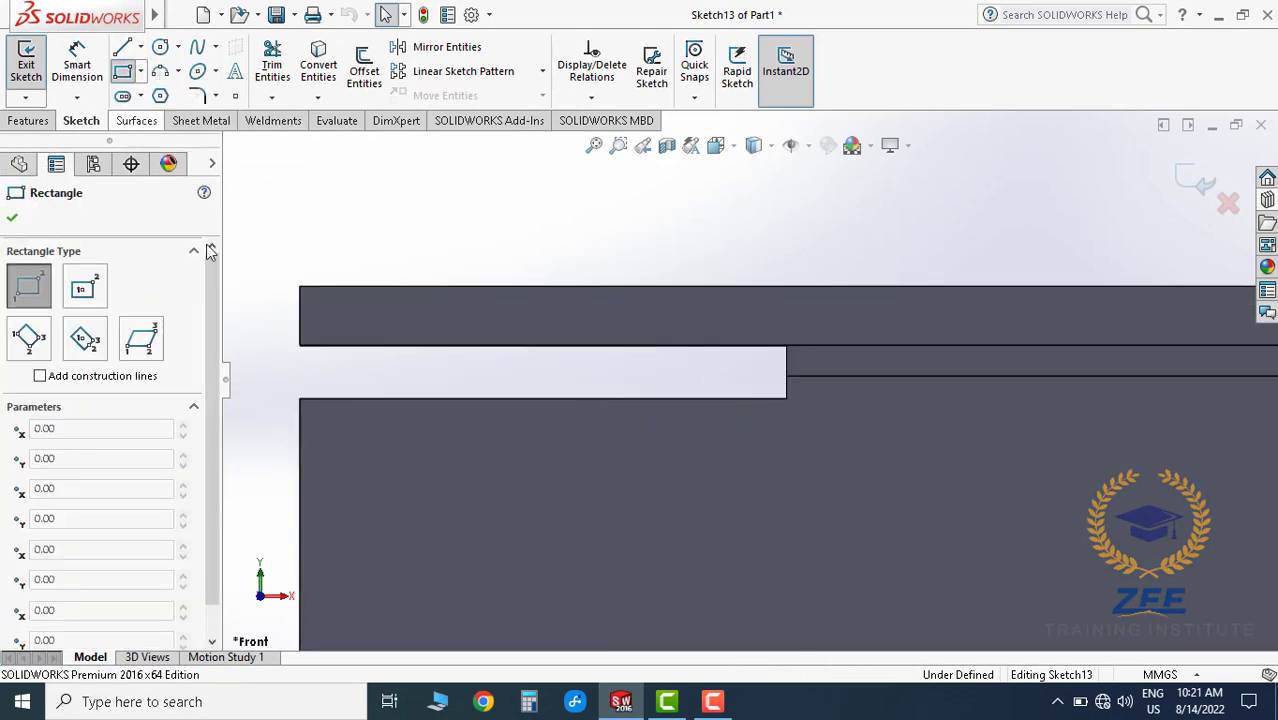
{"action": "left_click", "coordinate": [299, 399]}
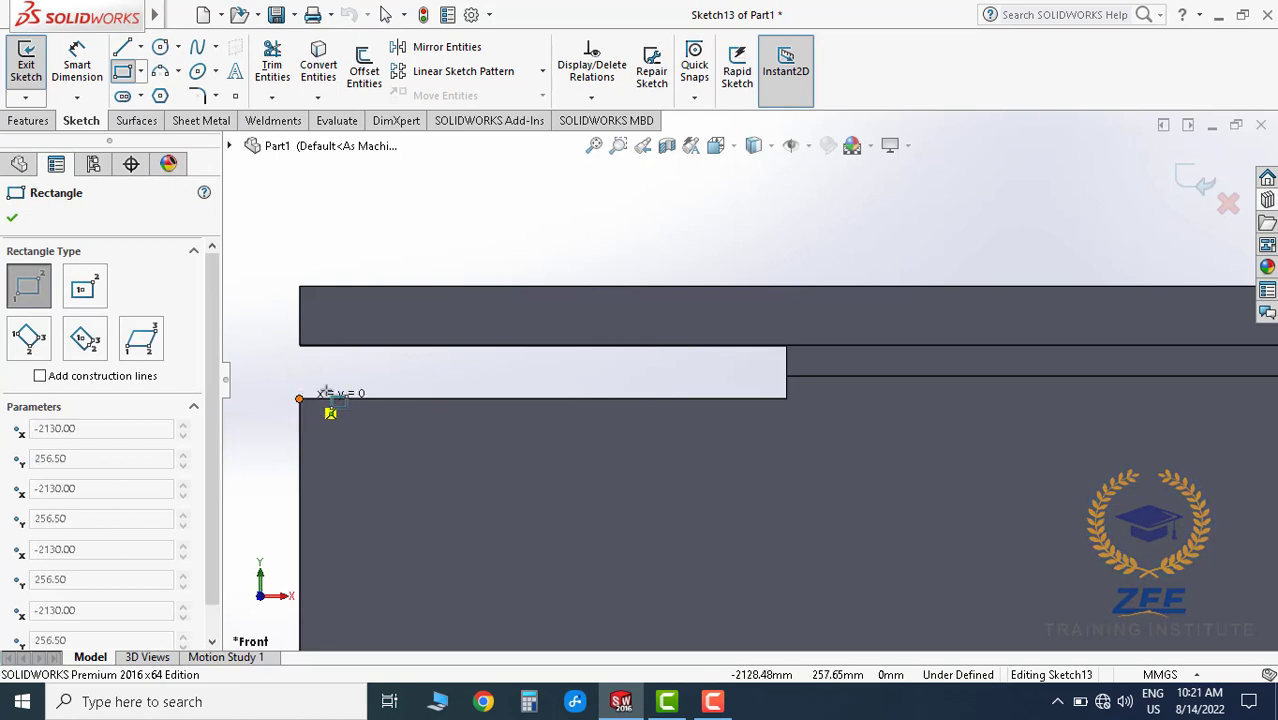
{"action": "scroll", "coordinate": [713, 330], "scroll_direction": "up", "scroll_amount": 3}
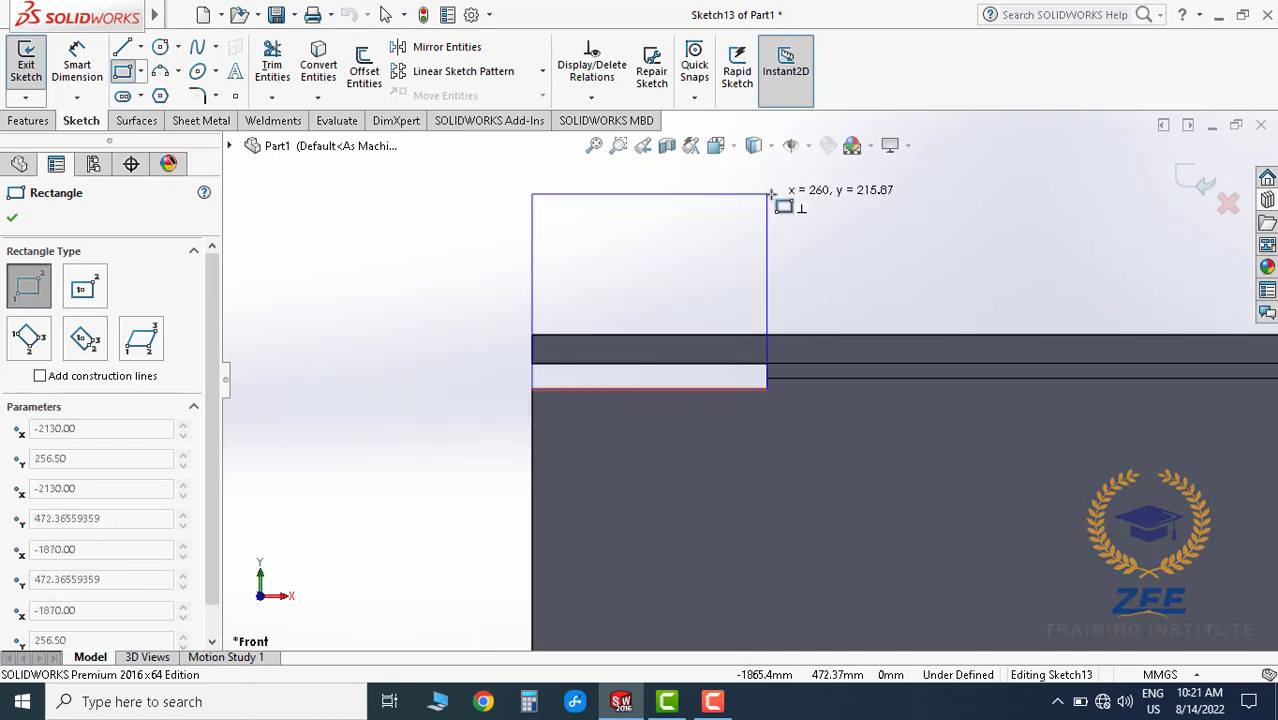
{"action": "left_click", "coordinate": [771, 194]}
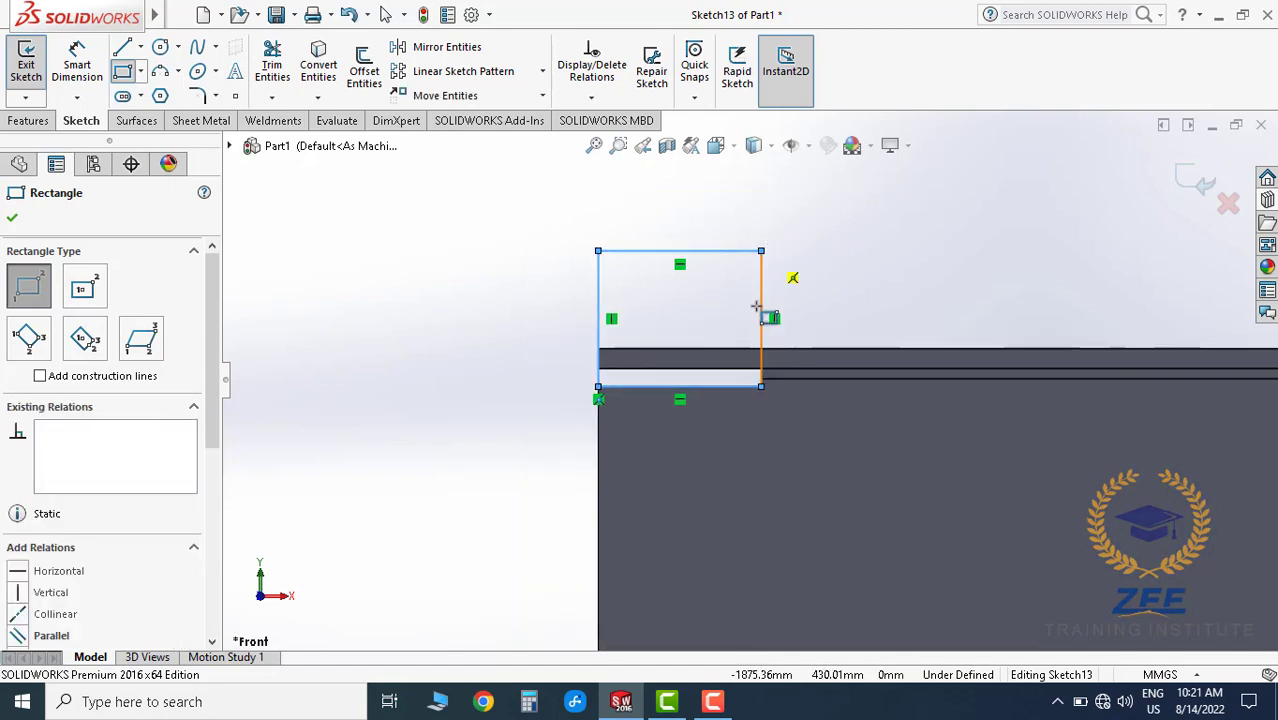
{"action": "scroll", "coordinate": [759, 351], "scroll_direction": "up", "scroll_amount": 3}
{"action": "scroll", "coordinate": [781, 418], "scroll_direction": "up", "scroll_amount": 5}
{"action": "key", "text": "Escape"}
{"action": "scroll", "coordinate": [785, 424], "scroll_direction": "up", "scroll_amount": 1}
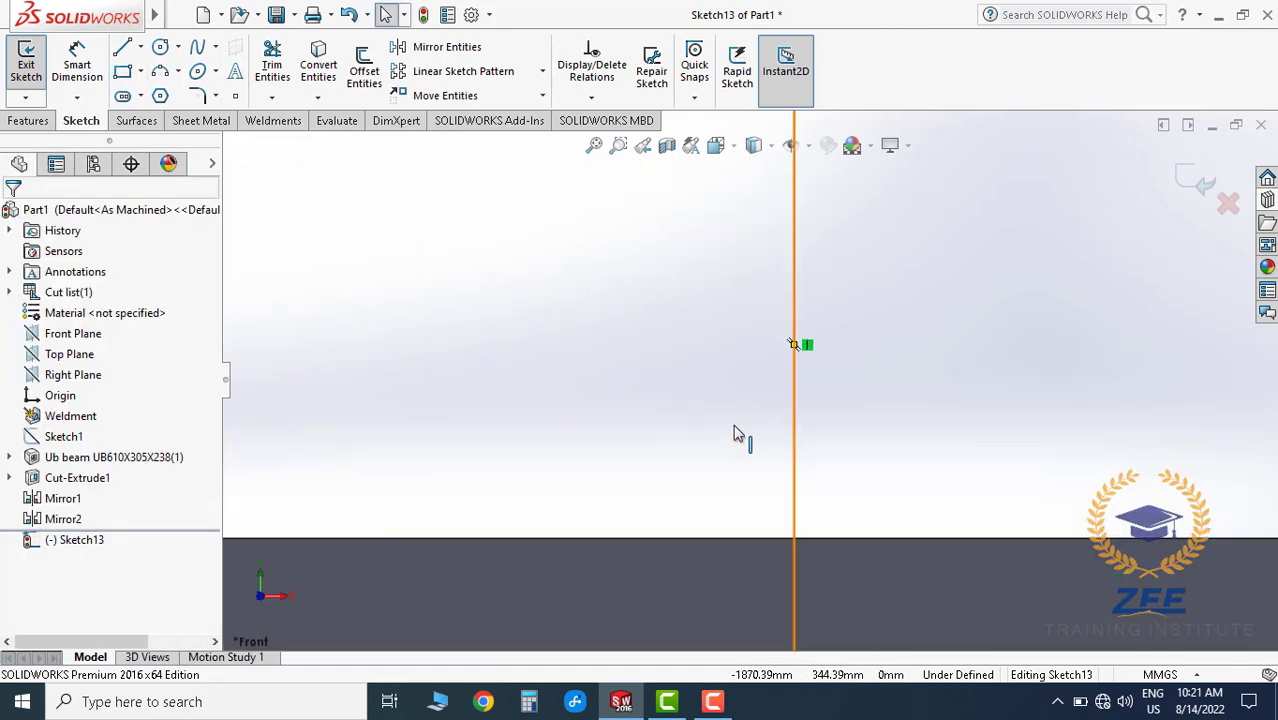
- Make the rectangle's right side collinear with the beam edge
{"action": "left_click", "coordinate": [794, 420]}
{"action": "scroll", "coordinate": [750, 390], "scroll_direction": "down", "scroll_amount": 5}
{"action": "key", "text": "Escape"}
{"action": "scroll", "coordinate": [792, 472], "scroll_direction": "up", "scroll_amount": 4}
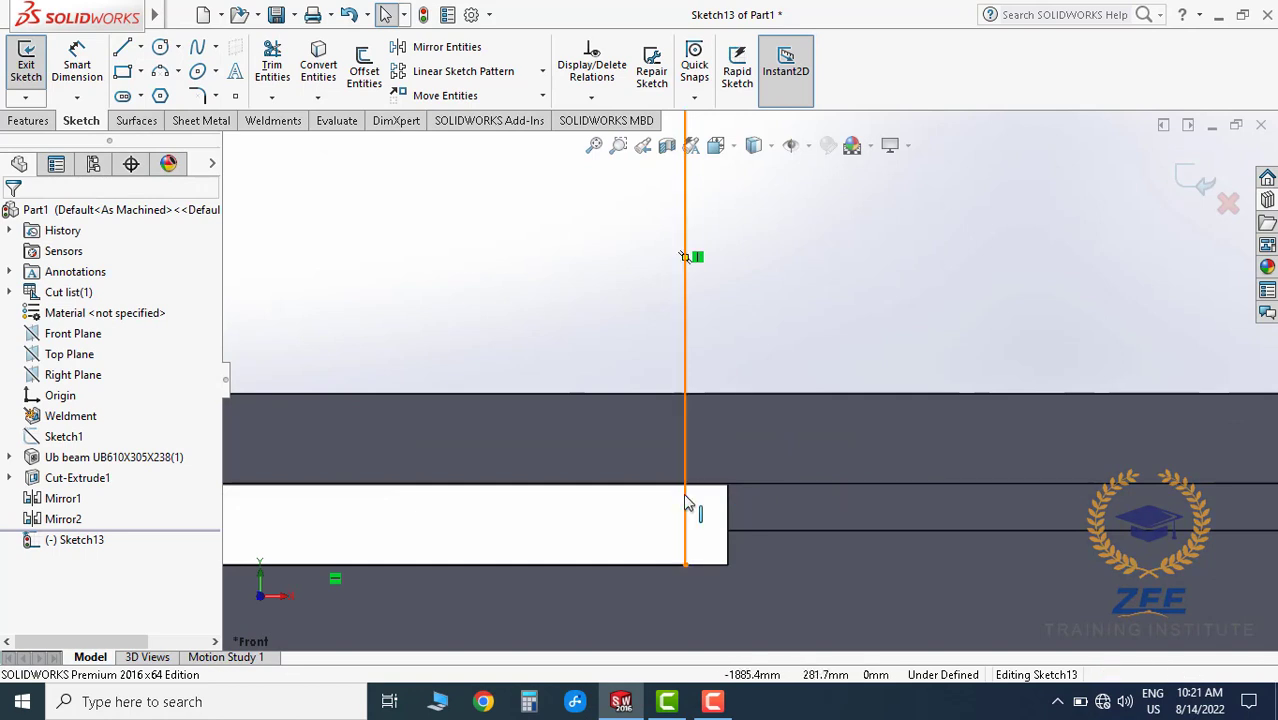
{"action": "left_click", "coordinate": [683, 493]}
{"action": "left_click", "coordinate": [719, 527]}
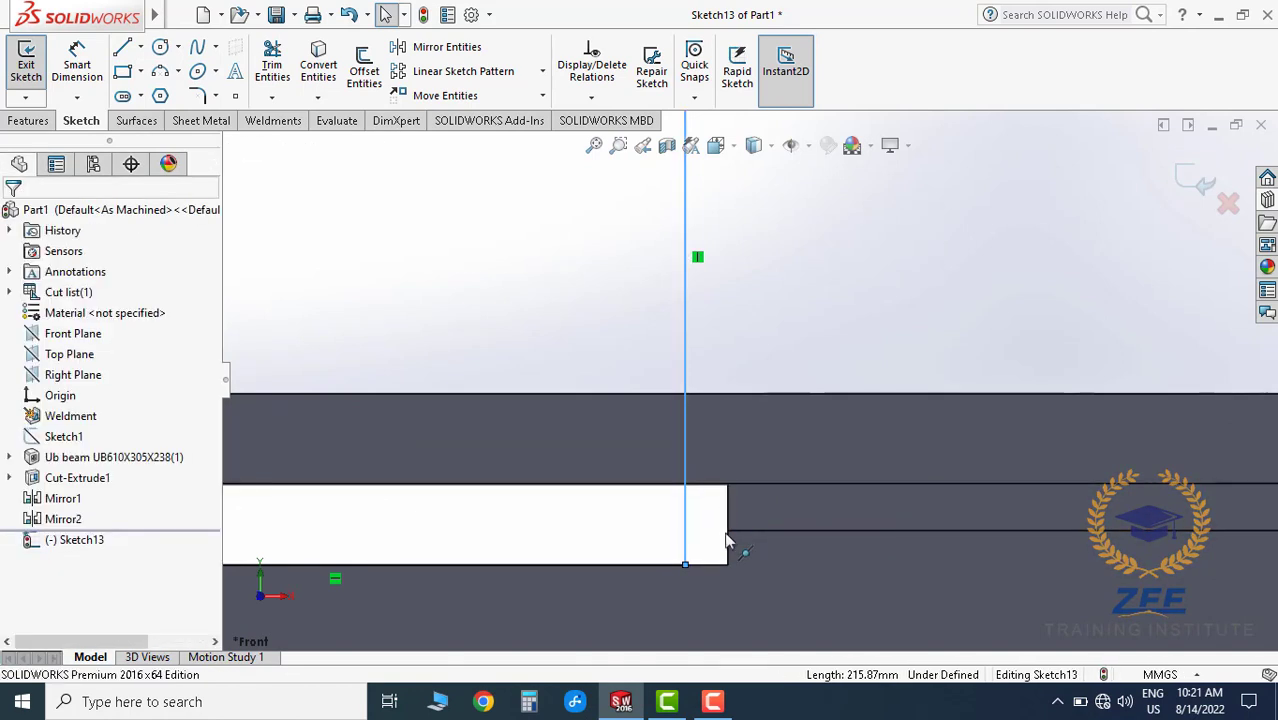
{"action": "left_click_drag", "start_coordinate": [719, 527], "coordinate": [670, 527]}
{"action": "left_click", "coordinate": [722, 502]}
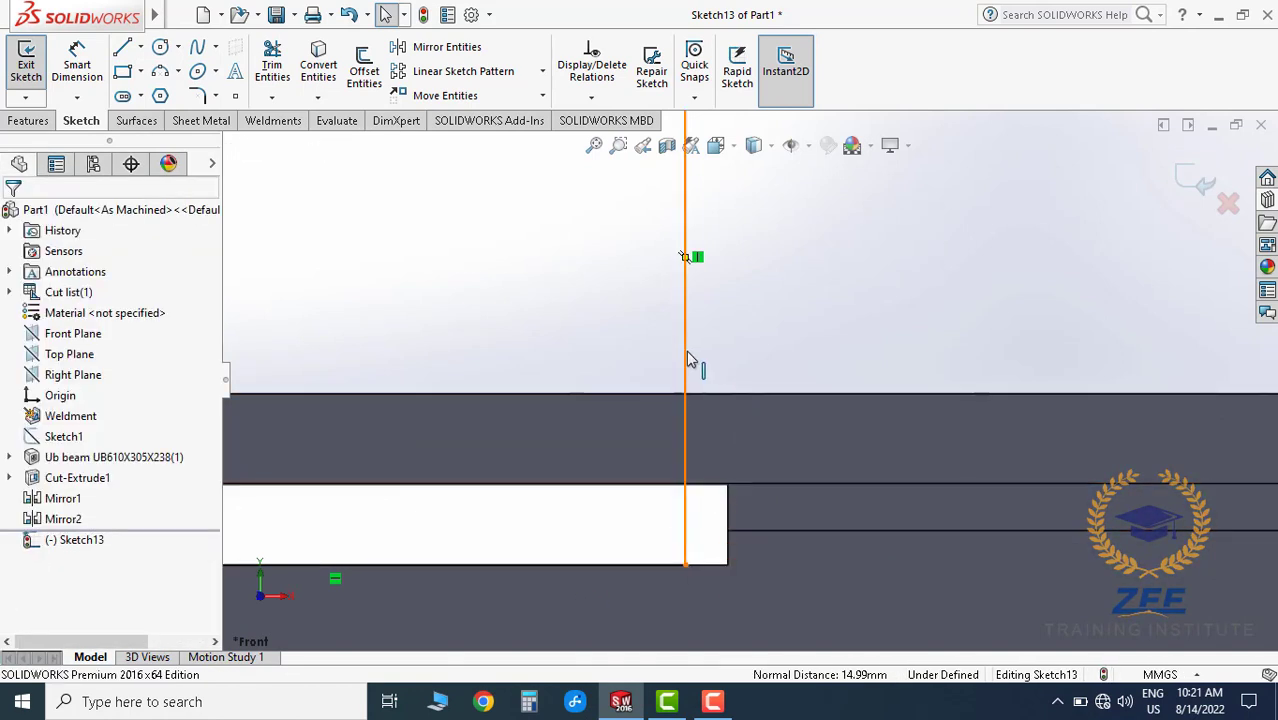
{"action": "left_click", "coordinate": [686, 358]}
{"action": "left_click", "coordinate": [729, 527], "text": "ctrl"}
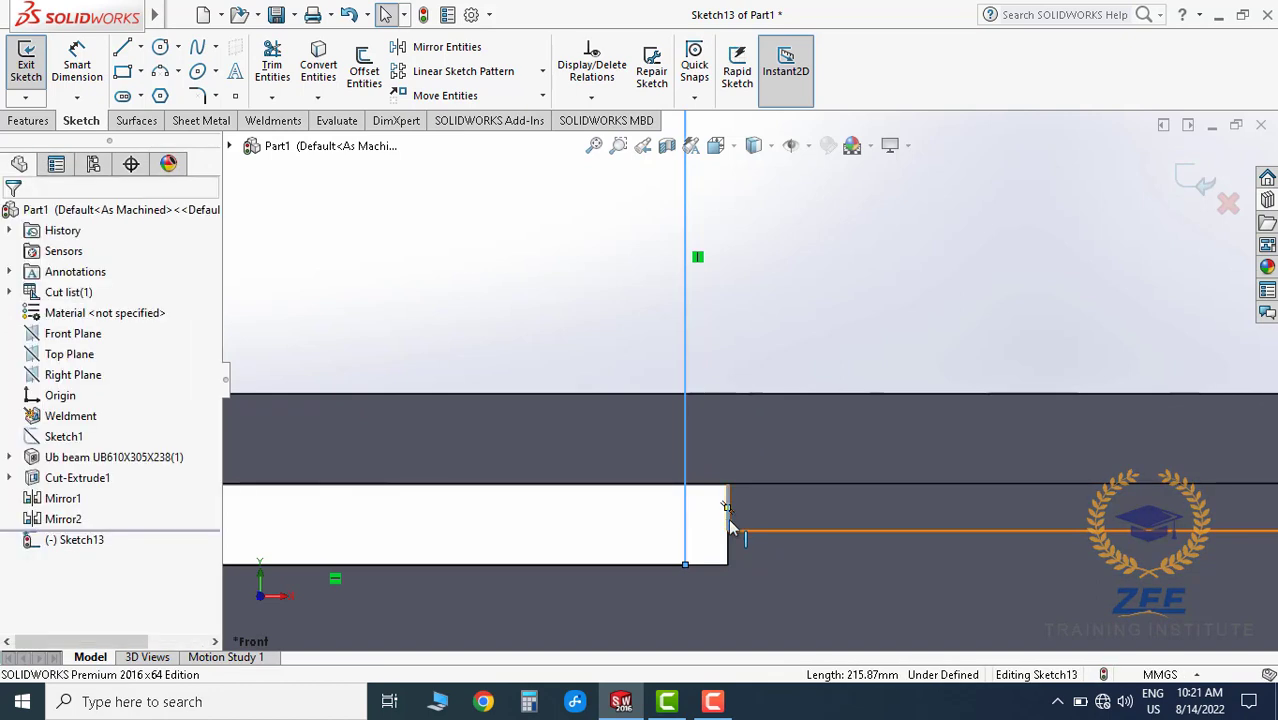
{"action": "left_click", "coordinate": [55, 520]}
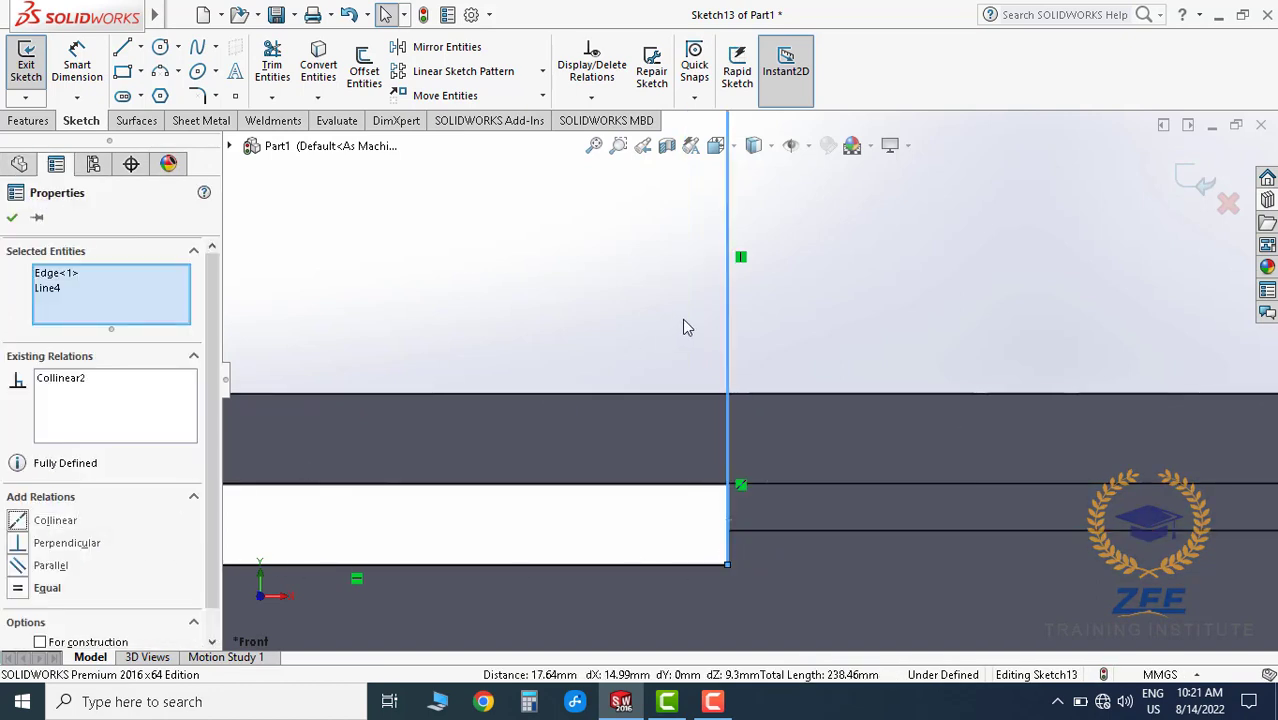
{"action": "left_click", "coordinate": [863, 335]}
{"action": "scroll", "coordinate": [863, 335], "scroll_direction": "up", "scroll_amount": 3}
{"action": "scroll", "coordinate": [700, 360], "scroll_direction": "down", "scroll_amount": 3}
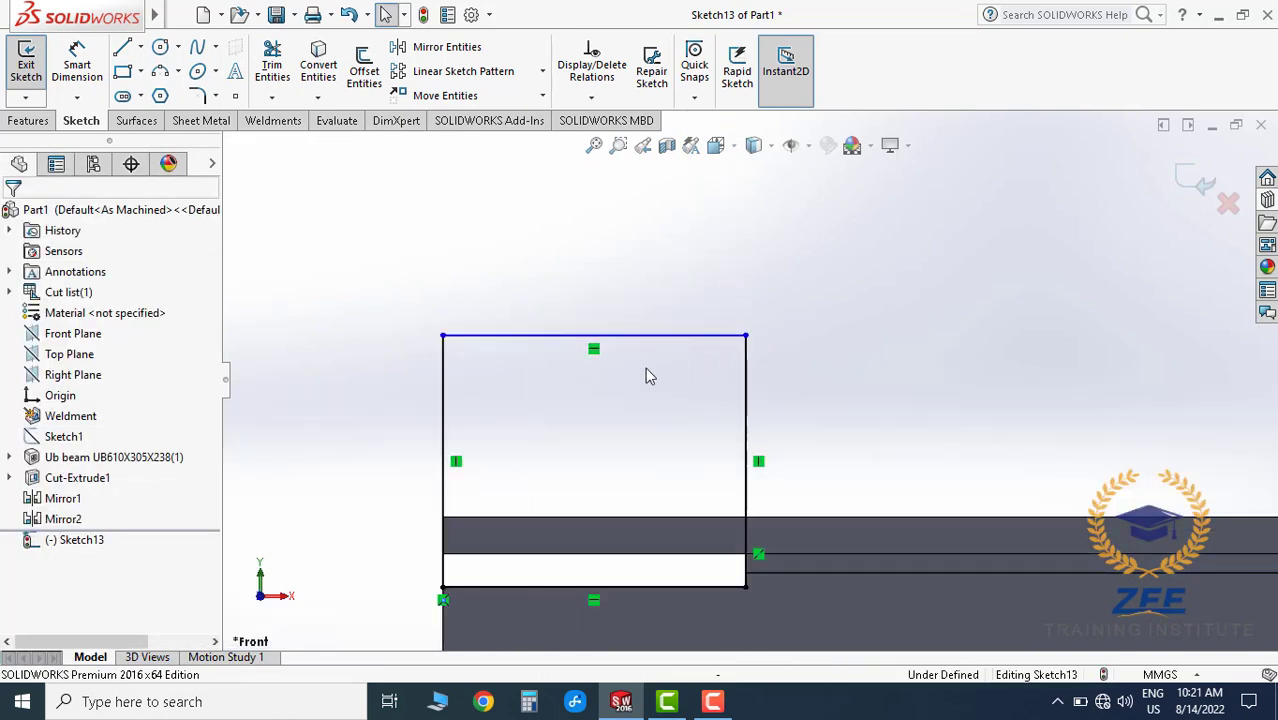
- Draw a circle centred on the rectangle's top edge midpoint, reaching its sides
{"action": "left_click", "coordinate": [160, 47]}
{"action": "left_click", "coordinate": [593, 335]}
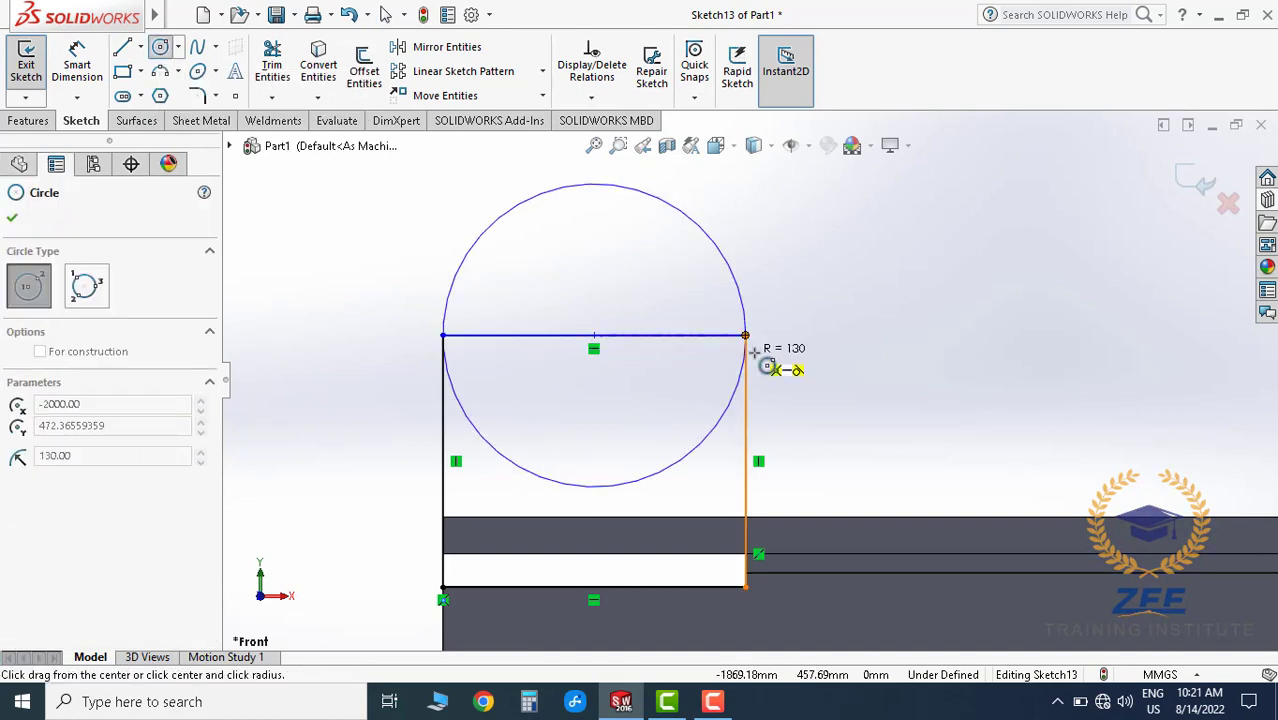
{"action": "left_click", "coordinate": [746, 336]}
{"action": "key", "text": "Escape"}
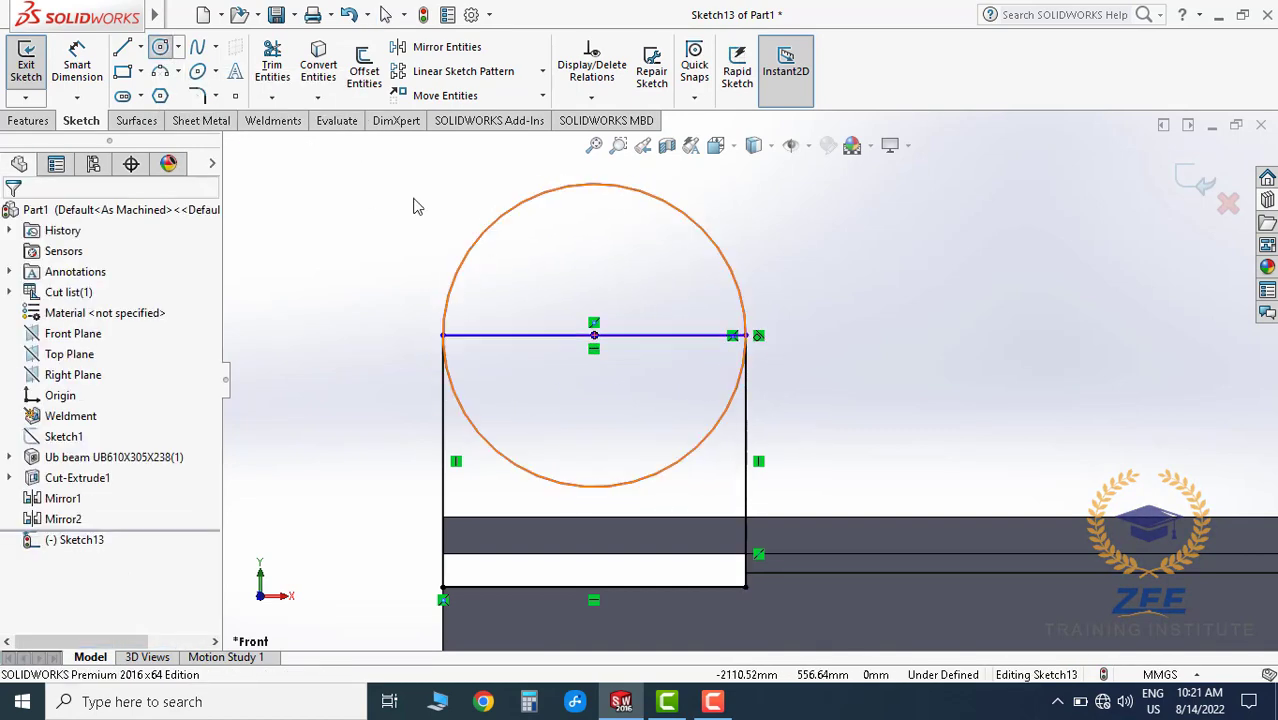
- Trim away the top line and lower half of the circle, leaving the R130 arc
{"action": "left_click", "coordinate": [272, 65]}
{"action": "left_click_drag", "start_coordinate": [546, 346], "coordinate": [550, 322]}
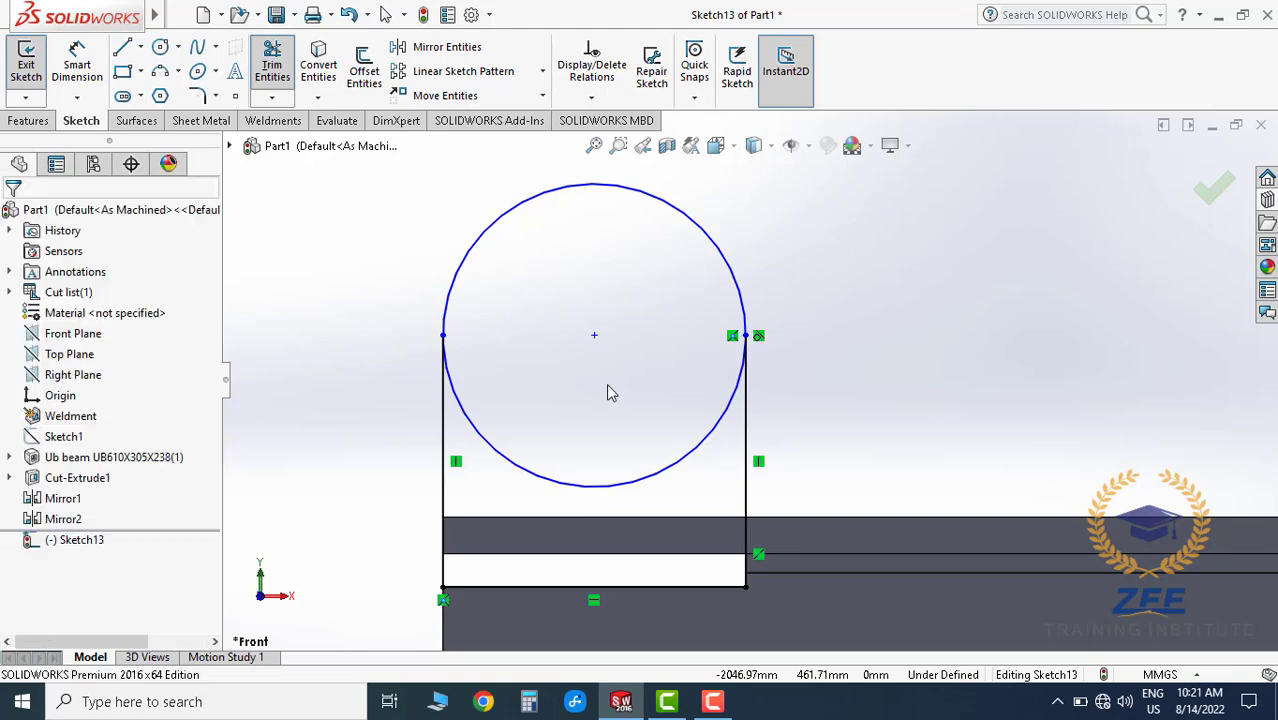
{"action": "scroll", "coordinate": [679, 429], "scroll_direction": "down", "scroll_amount": 2}
{"action": "scroll", "coordinate": [600, 380], "scroll_direction": "up", "scroll_amount": 3}
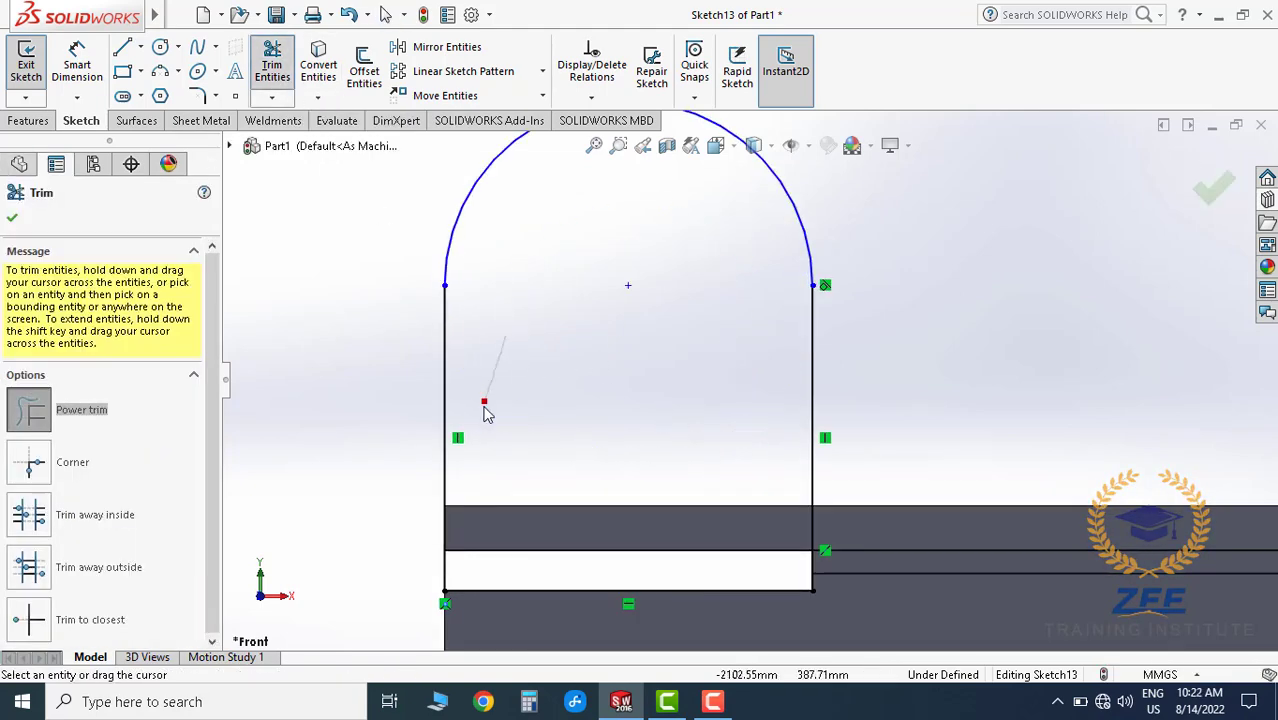
{"action": "key", "text": "Escape"}
{"action": "scroll", "coordinate": [676, 380], "scroll_direction": "down", "scroll_amount": 1}
{"action": "scroll", "coordinate": [884, 343], "scroll_direction": "down", "scroll_amount": 2}
{"action": "scroll", "coordinate": [807, 389], "scroll_direction": "up", "scroll_amount": 1}
{"action": "scroll", "coordinate": [807, 389], "scroll_direction": "up", "scroll_amount": 1}
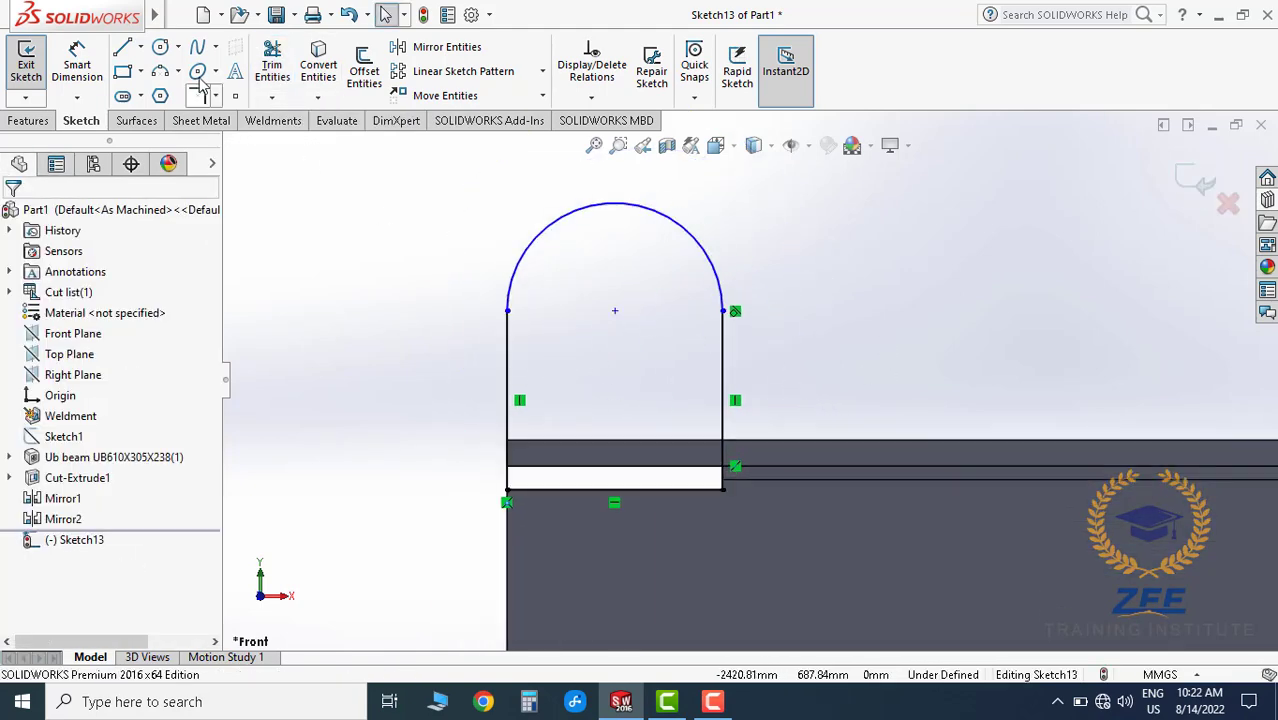
- Dimension the lug's overall height as 350 and its arc radius as R130.03
{"action": "left_click", "coordinate": [77, 65]}
{"action": "left_click", "coordinate": [688, 493]}
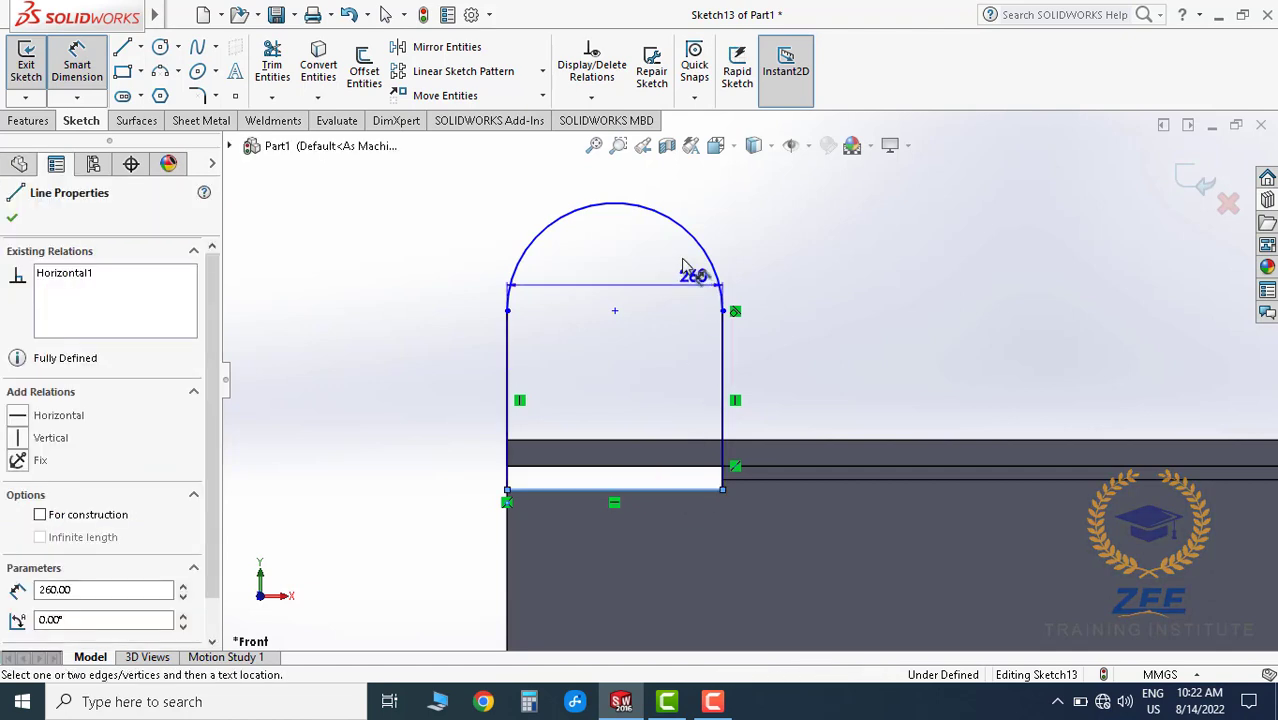
{"action": "left_click", "coordinate": [682, 233]}
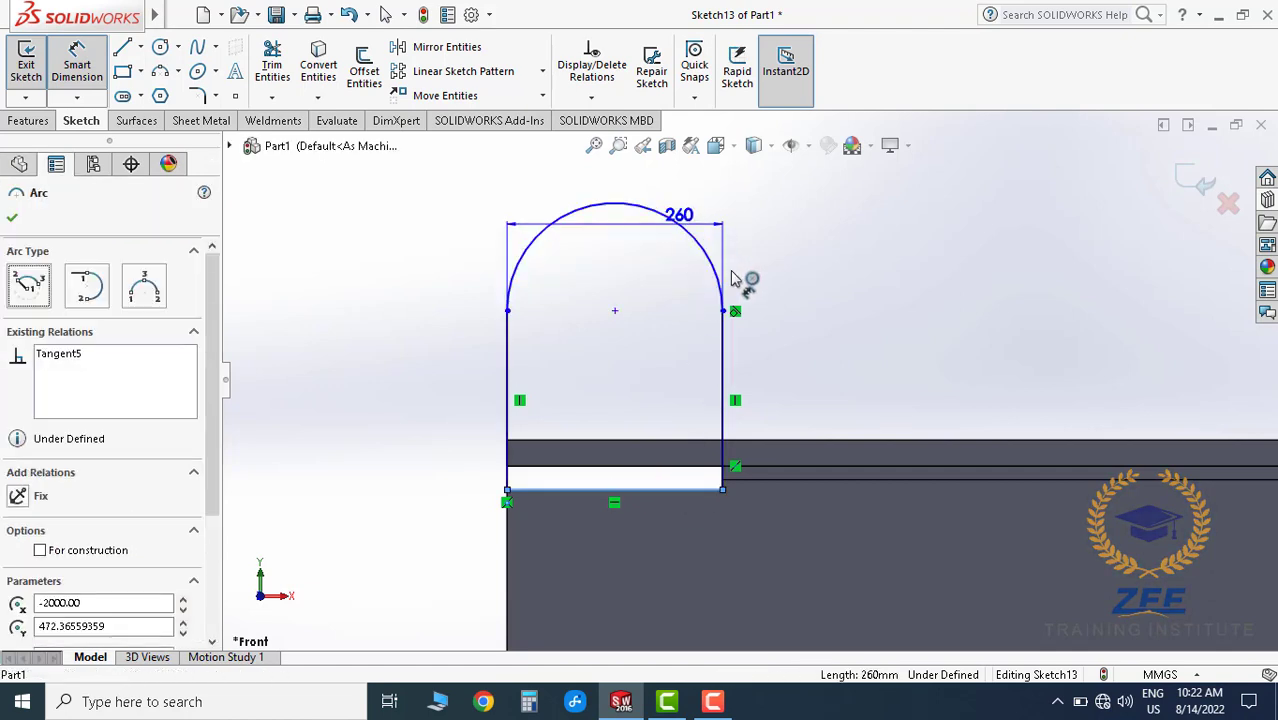
{"action": "left_click", "coordinate": [808, 350]}
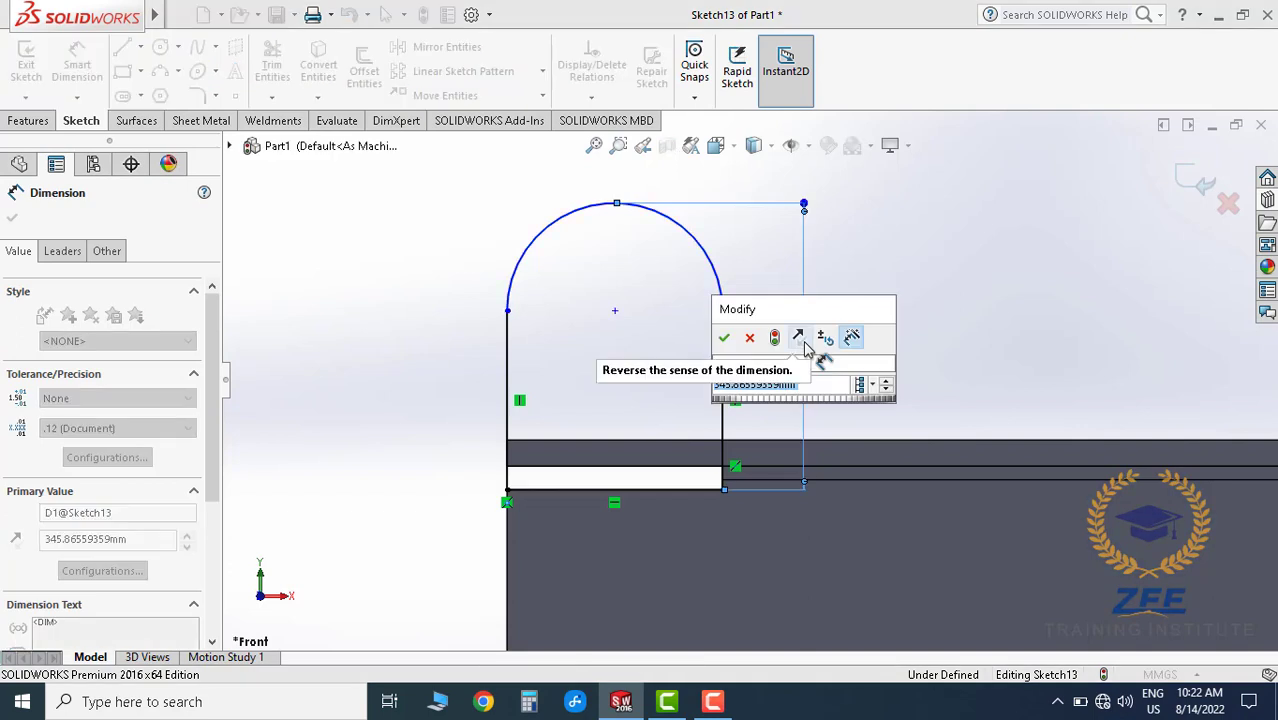
{"action": "type", "text": "350"}
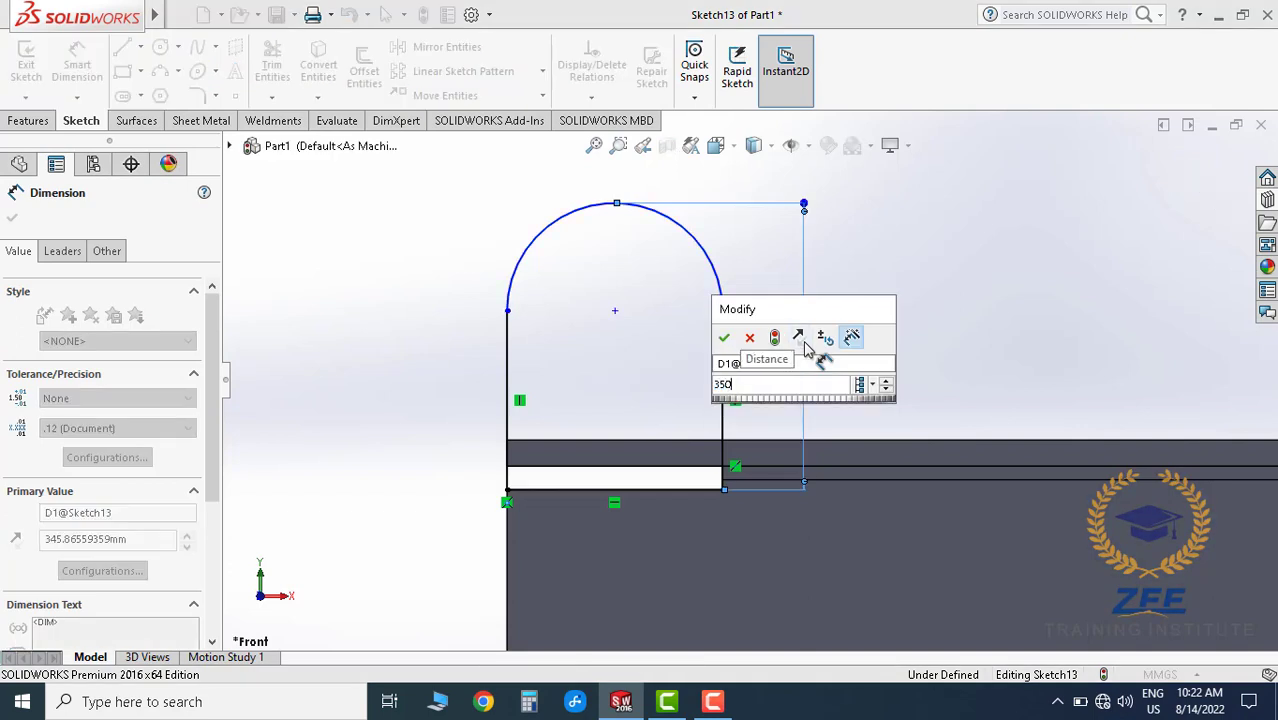
{"action": "key", "text": "Return"}
{"action": "scroll", "coordinate": [712, 366], "scroll_direction": "down", "scroll_amount": 2}
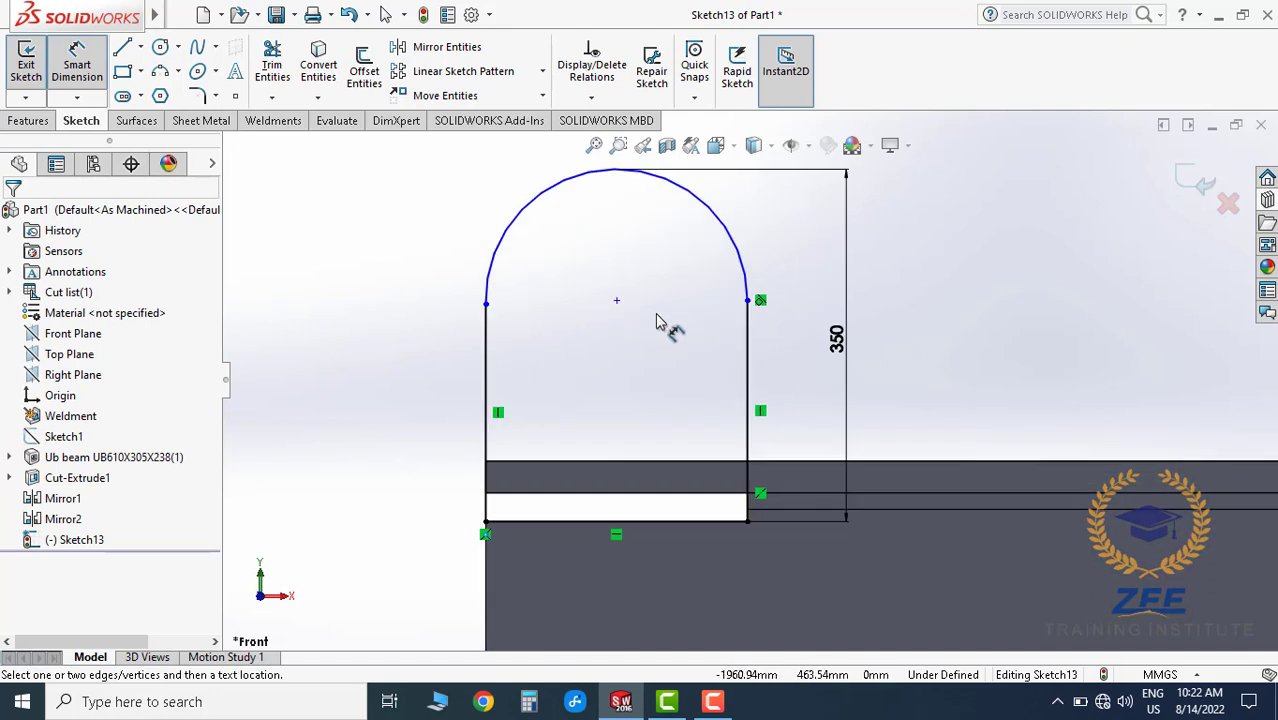
{"action": "left_click", "coordinate": [528, 216]}
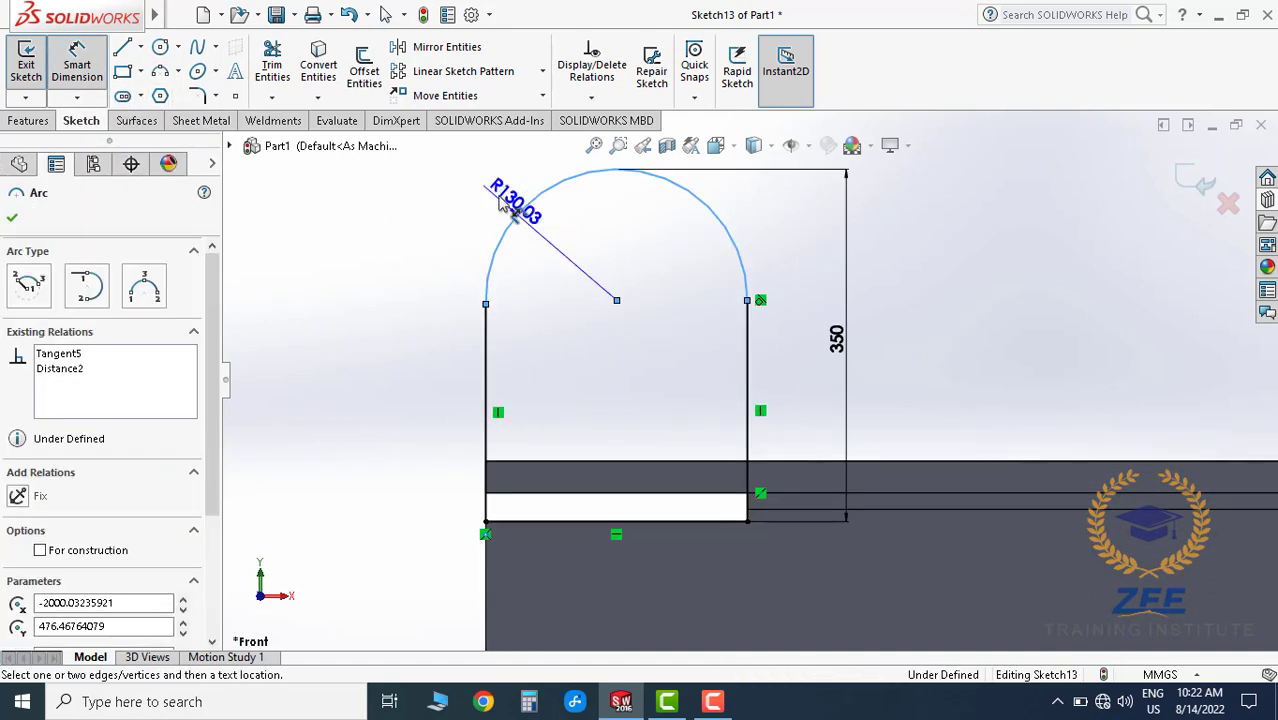
{"action": "left_click", "coordinate": [490, 190]}
{"action": "key", "text": "Return"}
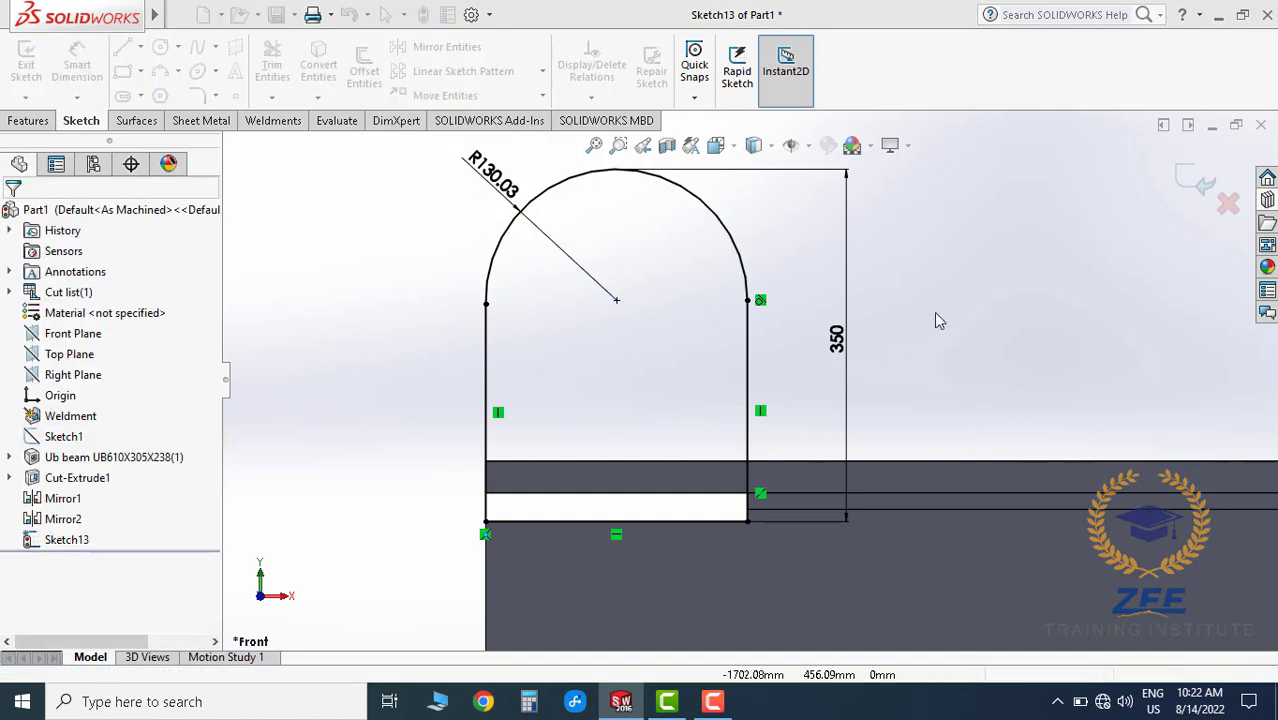
{"action": "scroll", "coordinate": [978, 310], "scroll_direction": "up", "scroll_amount": 1}
{"action": "scroll", "coordinate": [770, 334], "scroll_direction": "down", "scroll_amount": 1}
- Draw a hole circle centred on the top arc's centre
{"action": "scroll", "coordinate": [740, 360], "scroll_direction": "up", "scroll_amount": 1}
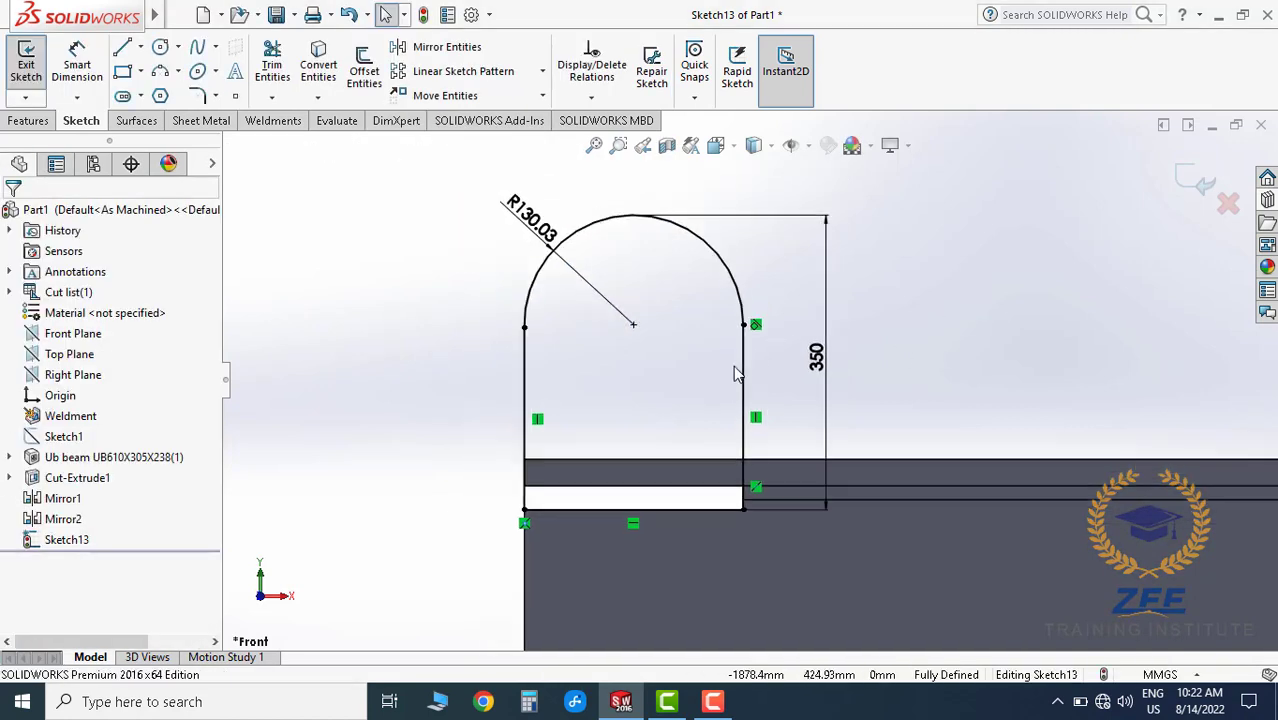
{"action": "scroll", "coordinate": [884, 381], "scroll_direction": "up", "scroll_amount": 1}
{"action": "scroll", "coordinate": [884, 381], "scroll_direction": "down", "scroll_amount": 1}
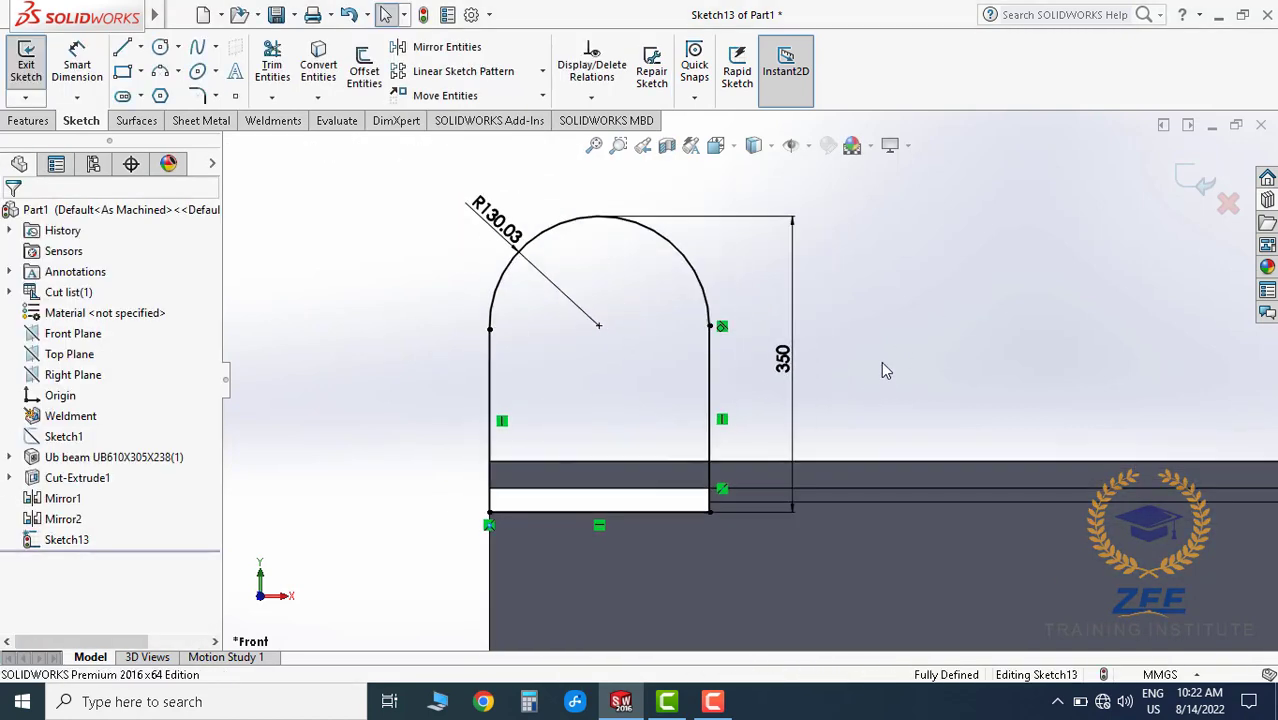
{"action": "left_click", "coordinate": [158, 50]}
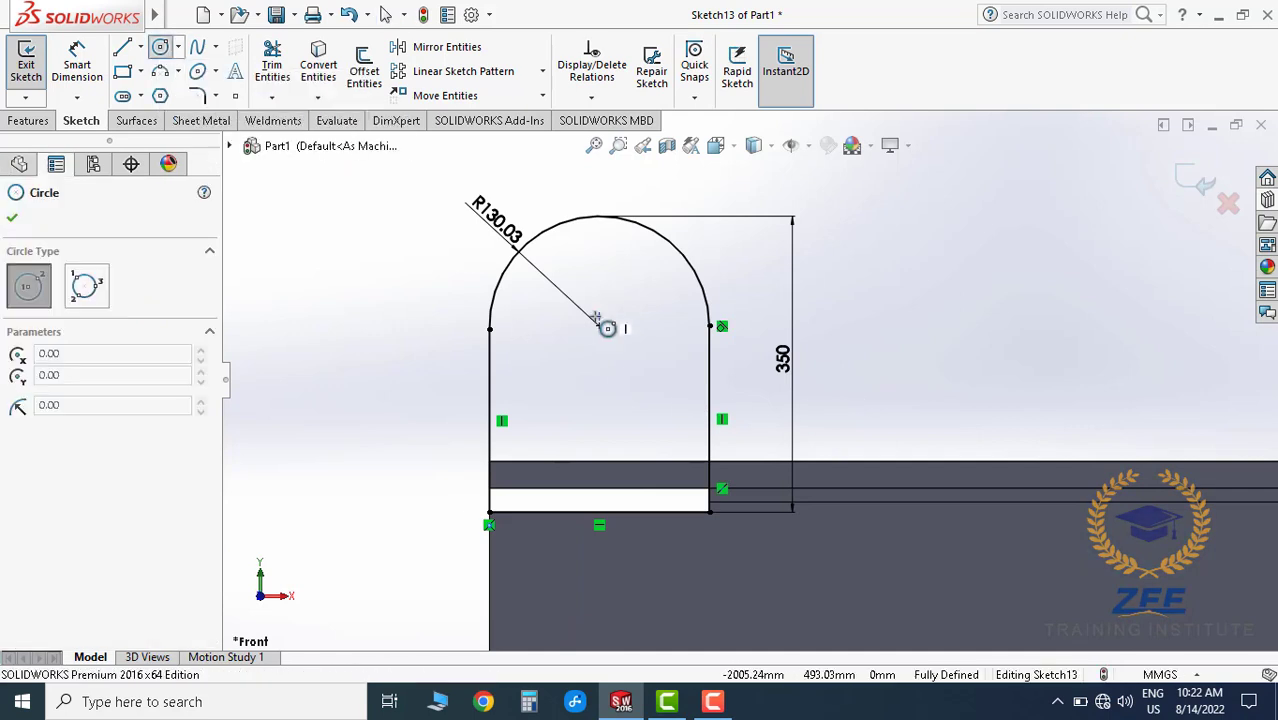
{"action": "left_click", "coordinate": [598, 325]}
{"action": "left_click", "coordinate": [632, 375]}
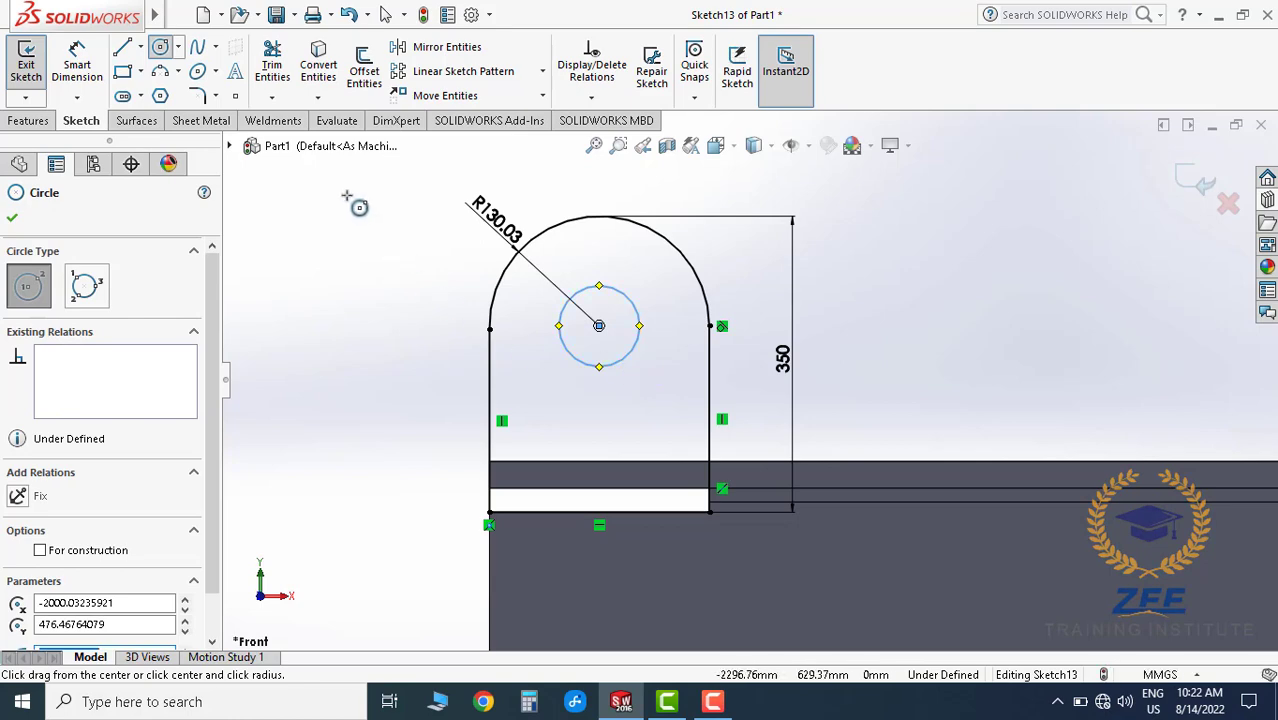
{"action": "key", "text": "Escape"}
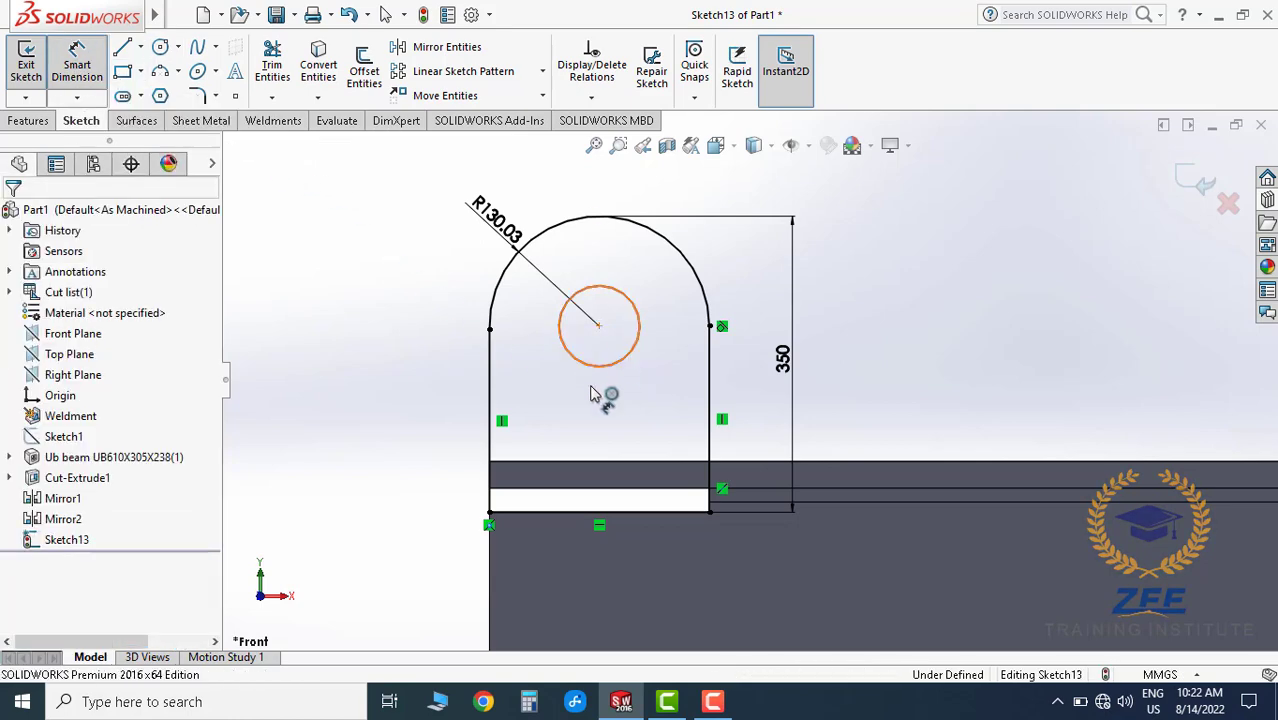
- Set the hole circle's diameter dimension to 83
{"action": "left_click", "coordinate": [590, 366]}
{"action": "left_click", "coordinate": [418, 336]}
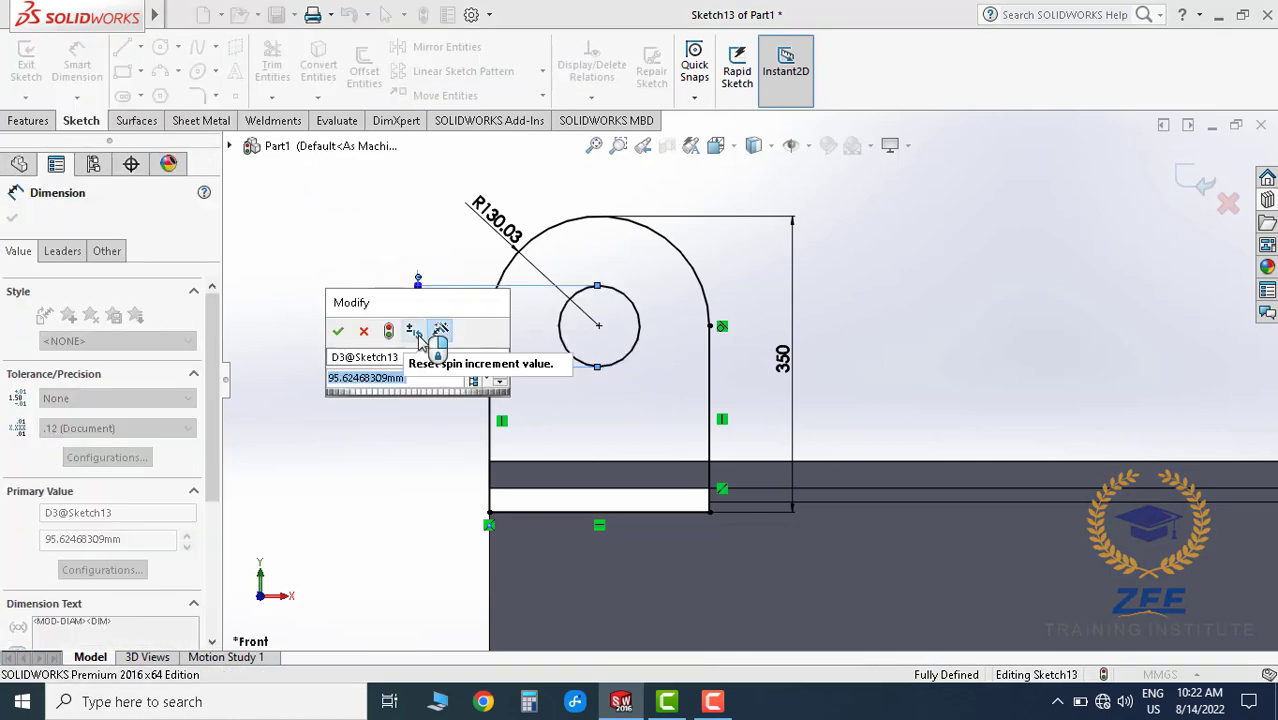
{"action": "type", "text": "83"}
{"action": "key", "text": "Return"}
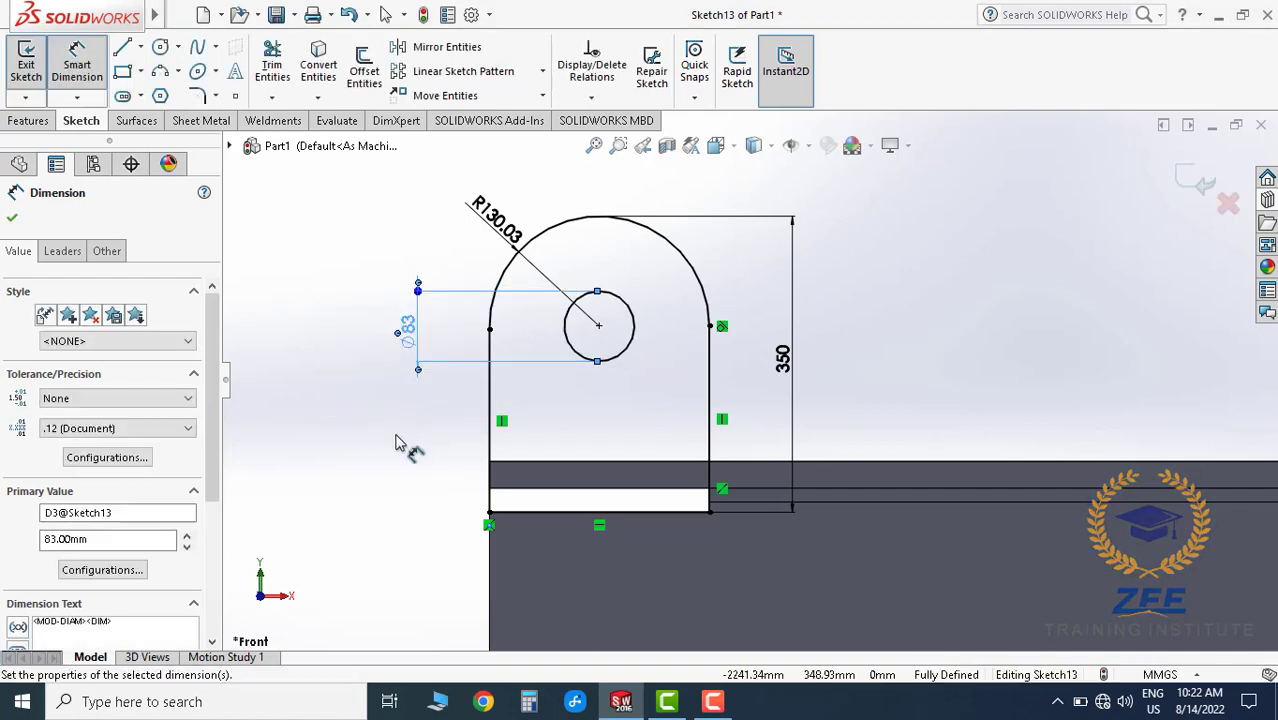
{"action": "left_click", "coordinate": [414, 448]}
{"action": "scroll", "coordinate": [730, 397], "scroll_direction": "down", "scroll_amount": 1}
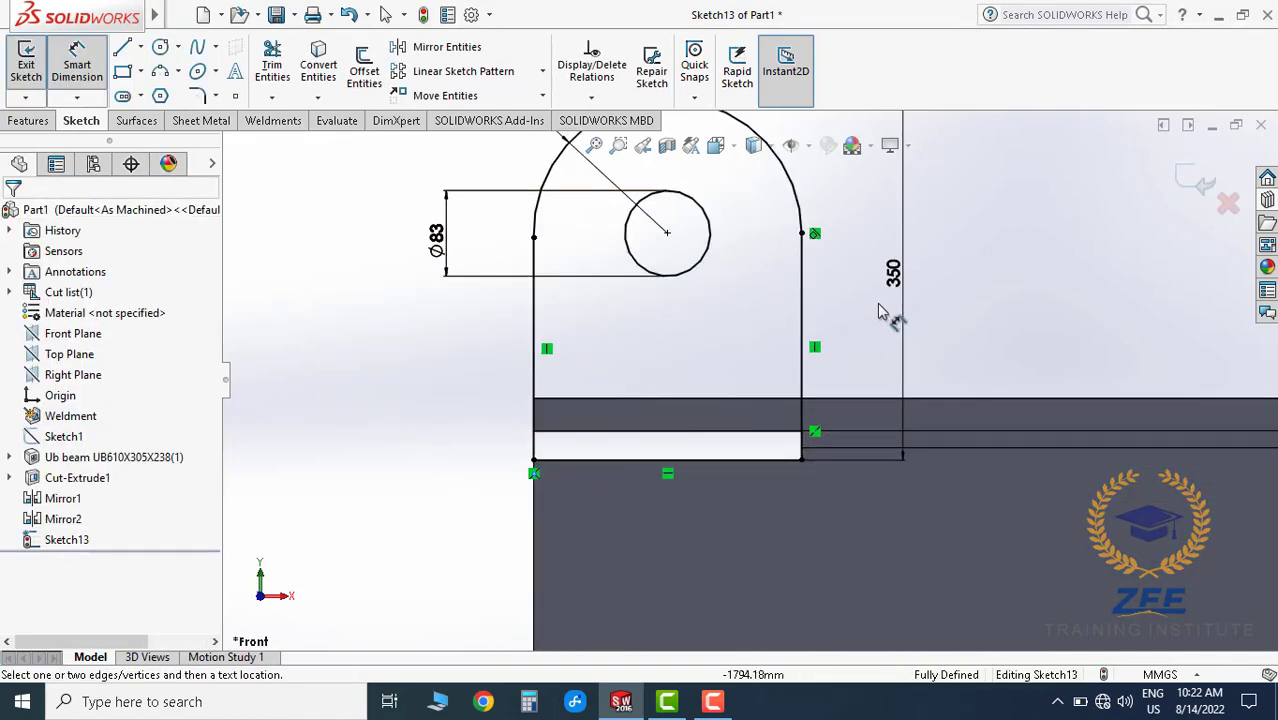
{"action": "mouse_move", "coordinate": [880, 312]}
{"action": "middle_mouse_down"}
{"action": "mouse_move", "coordinate": [896, 296]}
{"action": "mouse_move", "coordinate": [641, 388]}
{"action": "middle_mouse_up"}
{"action": "scroll", "coordinate": [896, 296], "scroll_direction": "up", "scroll_amount": 2}
{"action": "scroll", "coordinate": [641, 388], "scroll_direction": "down", "scroll_amount": 2}
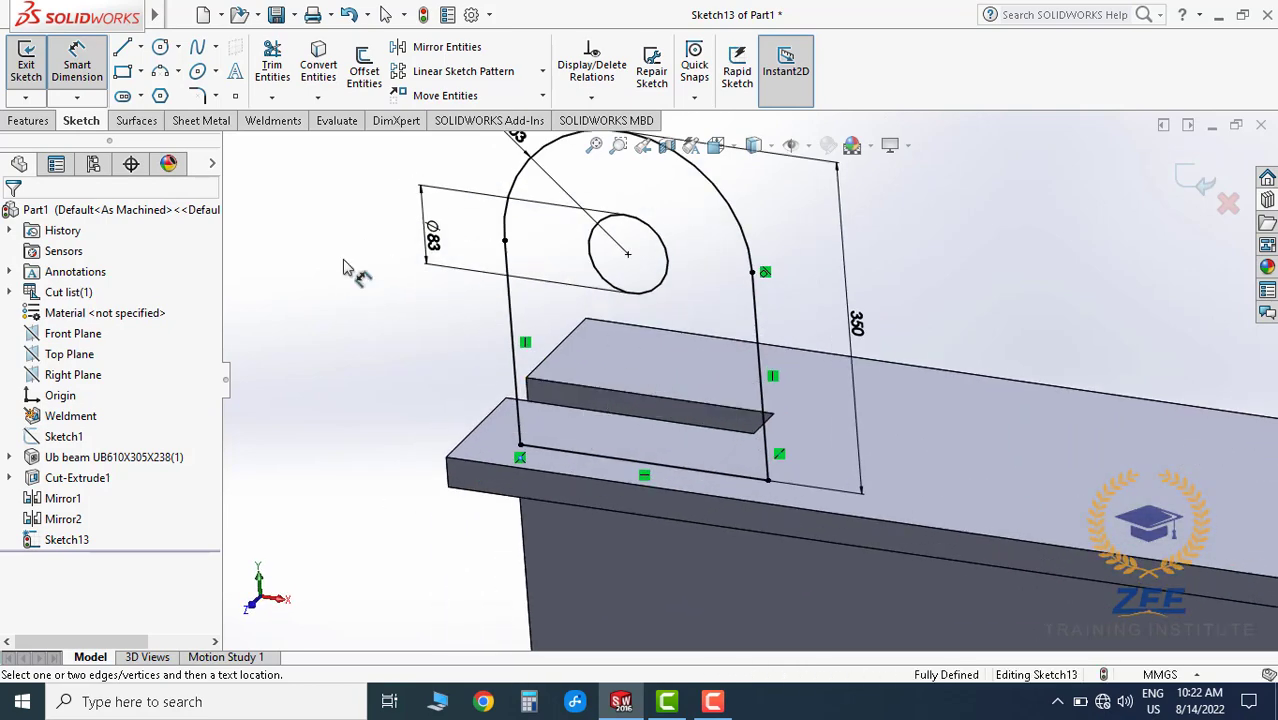
- Boss-extrude the lug sketch Mid Plane to a 45 mm depth
{"action": "left_click", "coordinate": [29, 120]}
{"action": "left_click", "coordinate": [33, 70]}
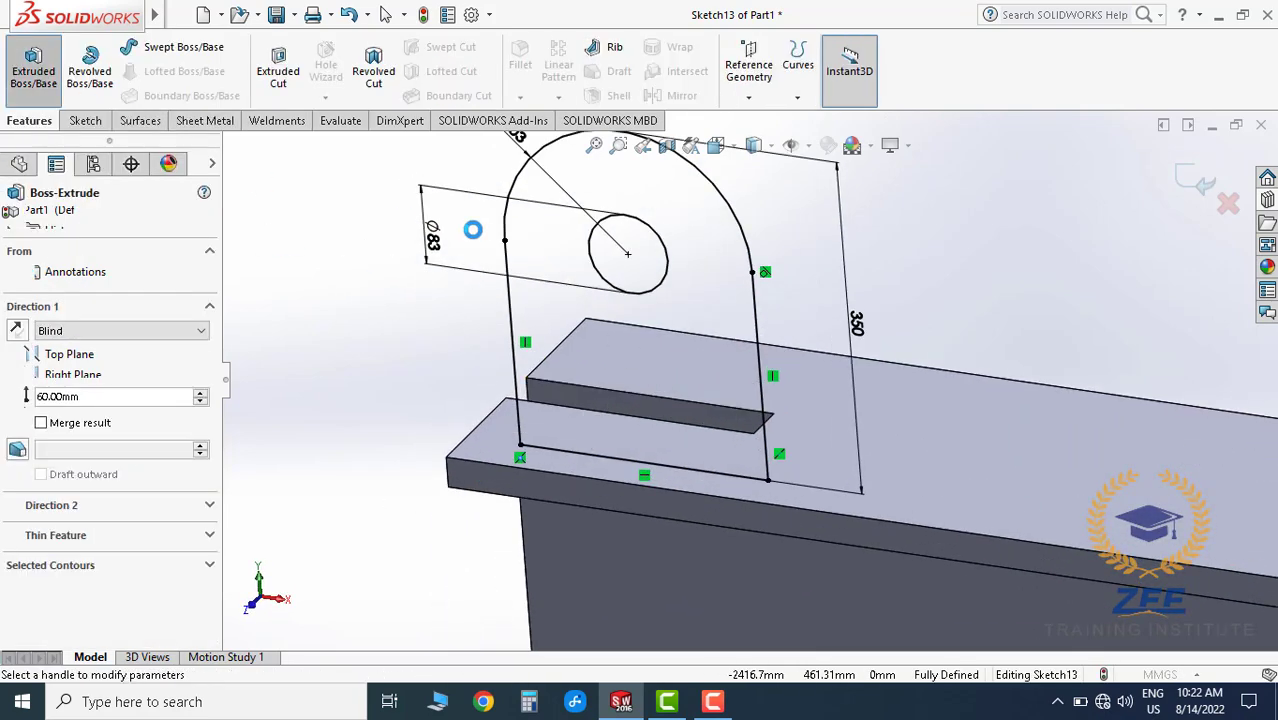
{"action": "middle_click_drag", "start_coordinate": [672, 323], "coordinate": [740, 303]}
{"action": "left_click", "coordinate": [72, 338]}
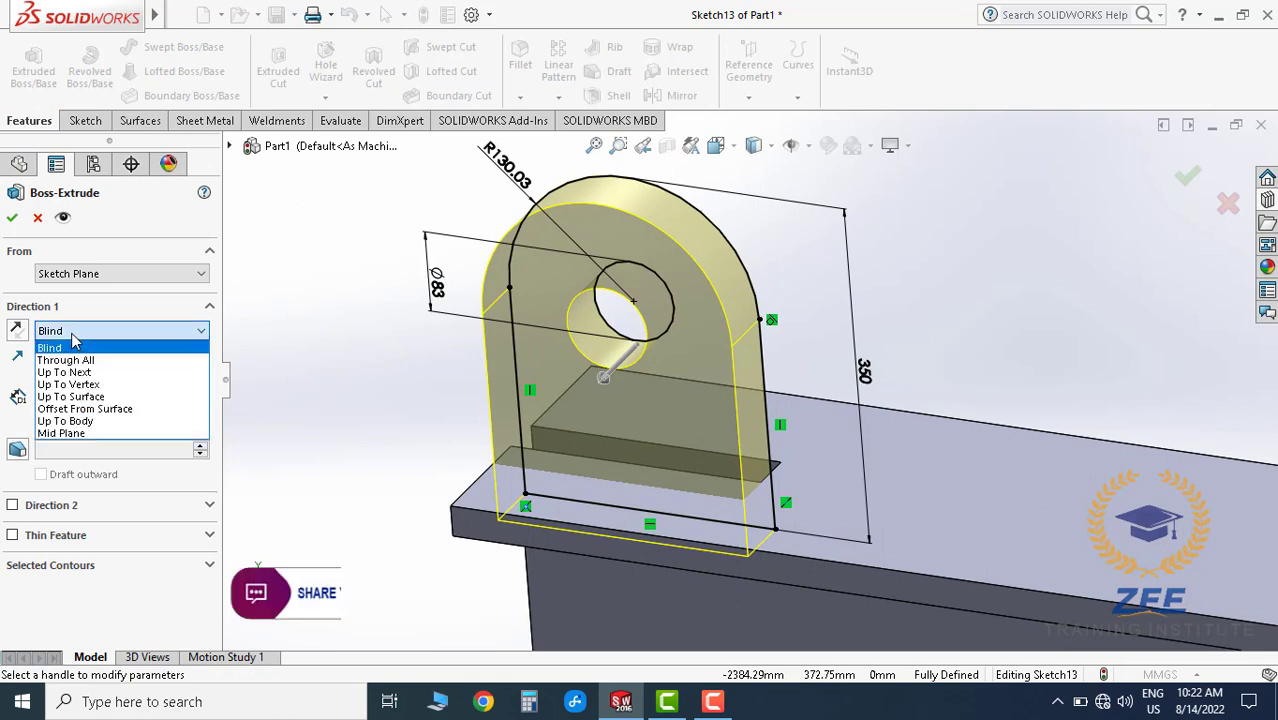
{"action": "left_click", "coordinate": [78, 434]}
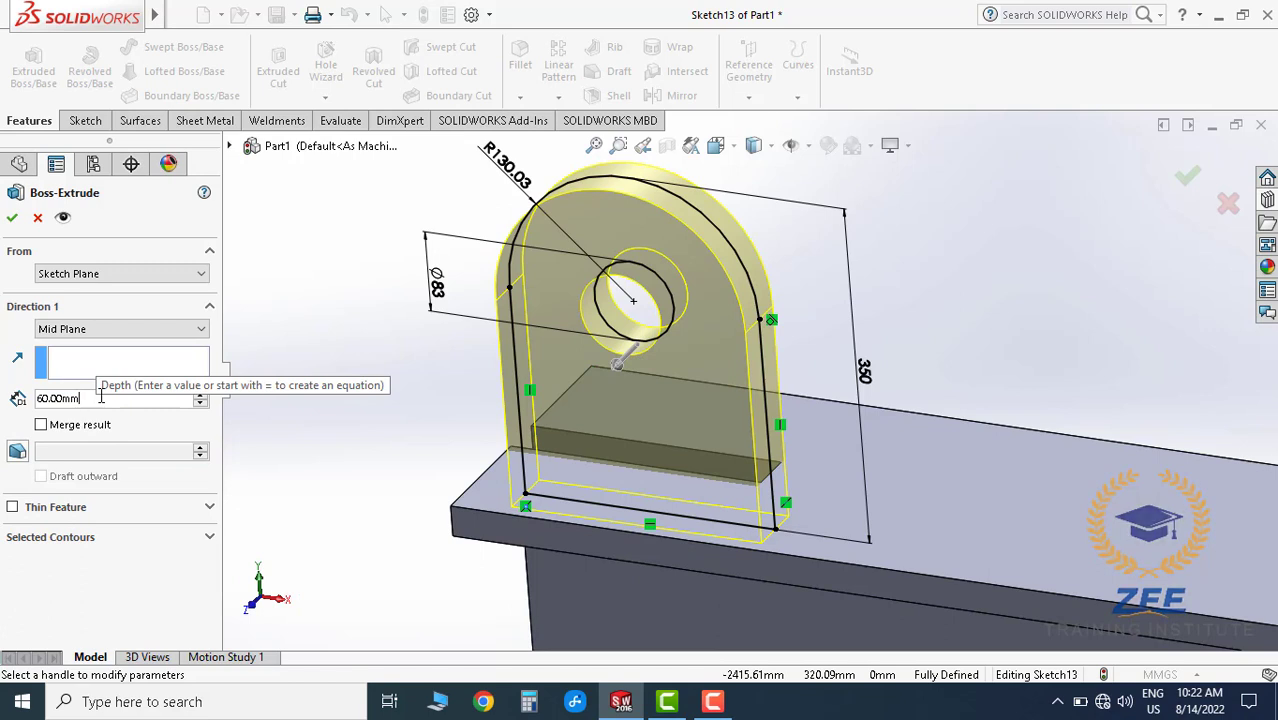
{"action": "type", "text": "45"}
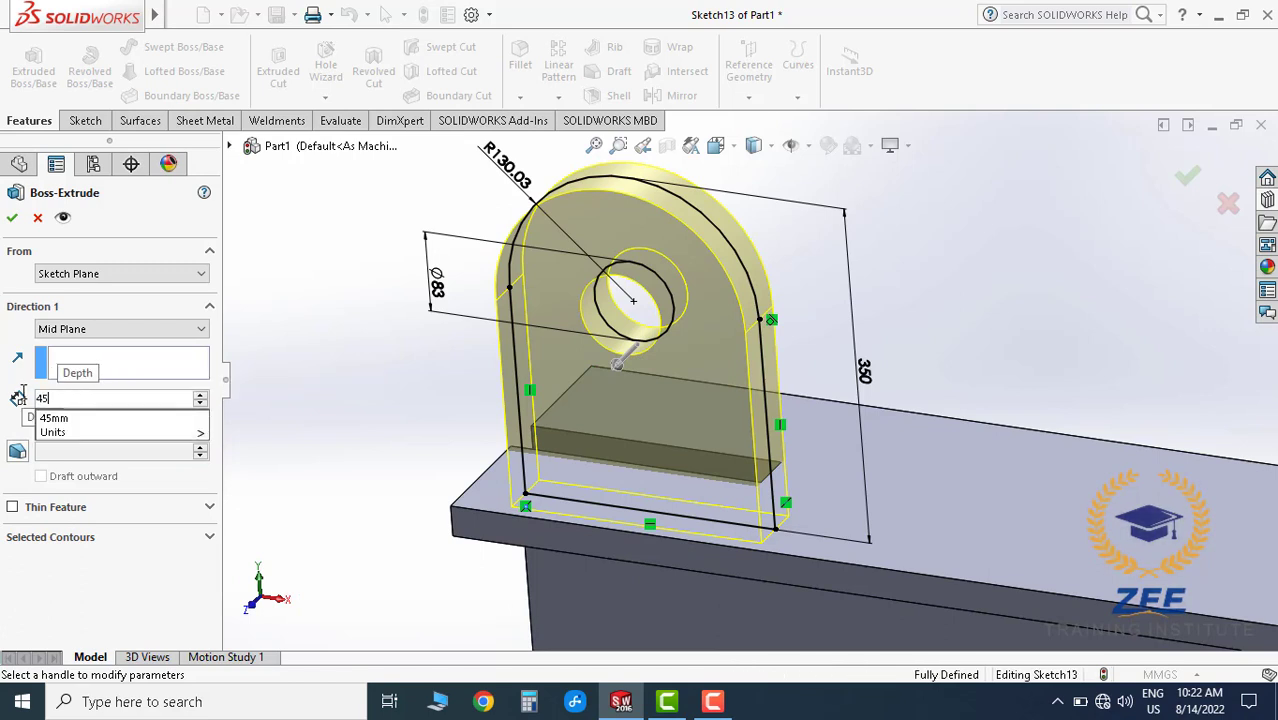
{"action": "key", "text": "Return"}
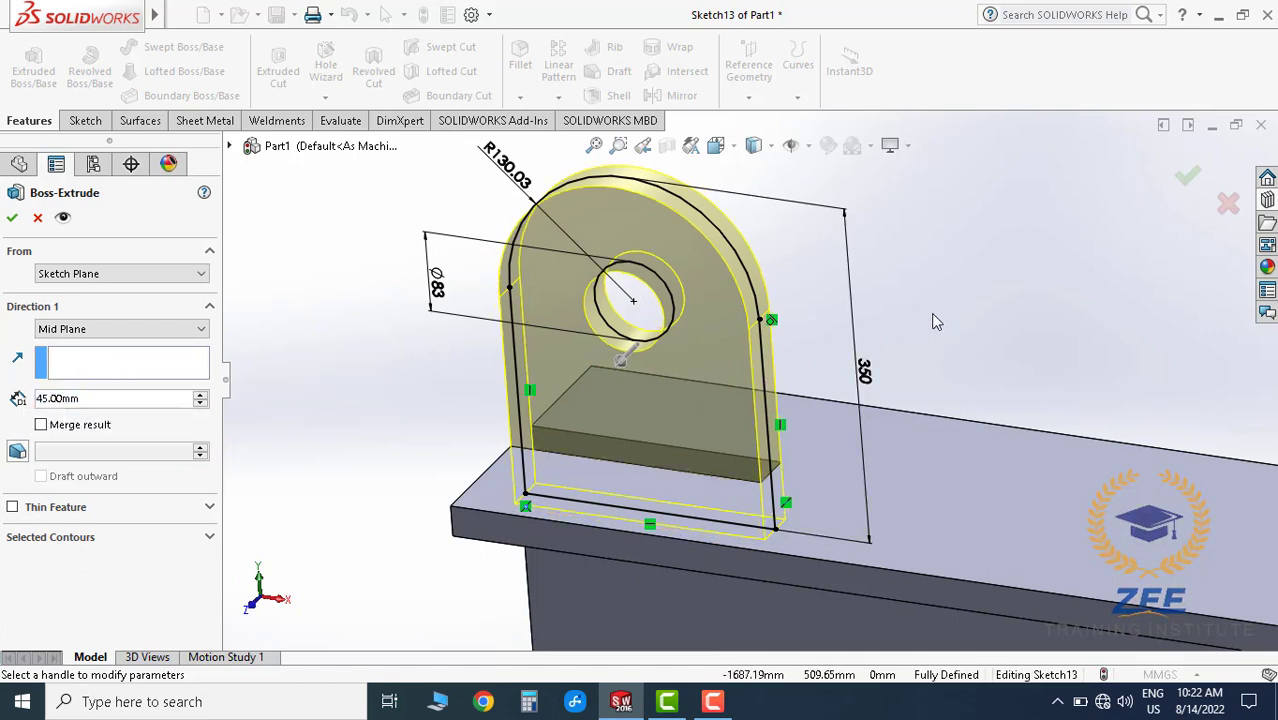
{"action": "scroll", "coordinate": [776, 398], "scroll_direction": "up", "scroll_amount": 3}
{"action": "scroll", "coordinate": [776, 398], "scroll_direction": "down", "scroll_amount": 2}
{"action": "scroll", "coordinate": [787, 418], "scroll_direction": "up", "scroll_amount": 2}
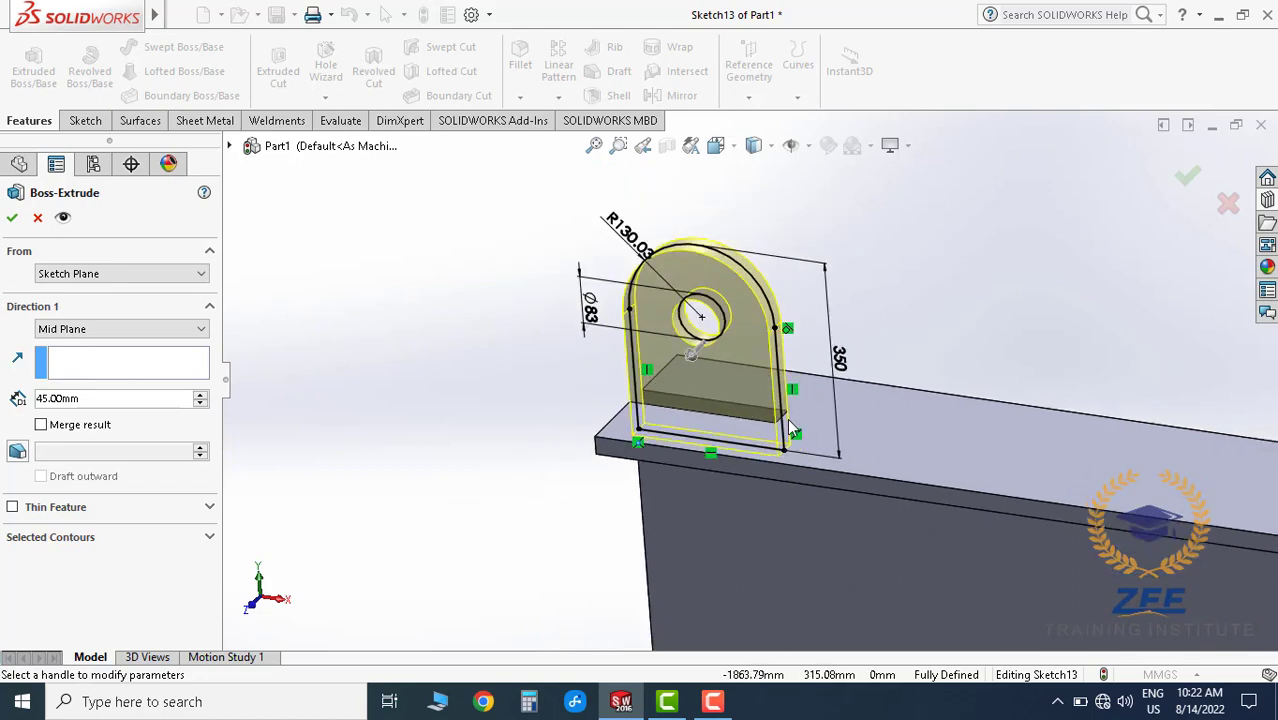
{"action": "left_click", "coordinate": [14, 218]}
{"action": "scroll", "coordinate": [741, 408], "scroll_direction": "down", "scroll_amount": 3}
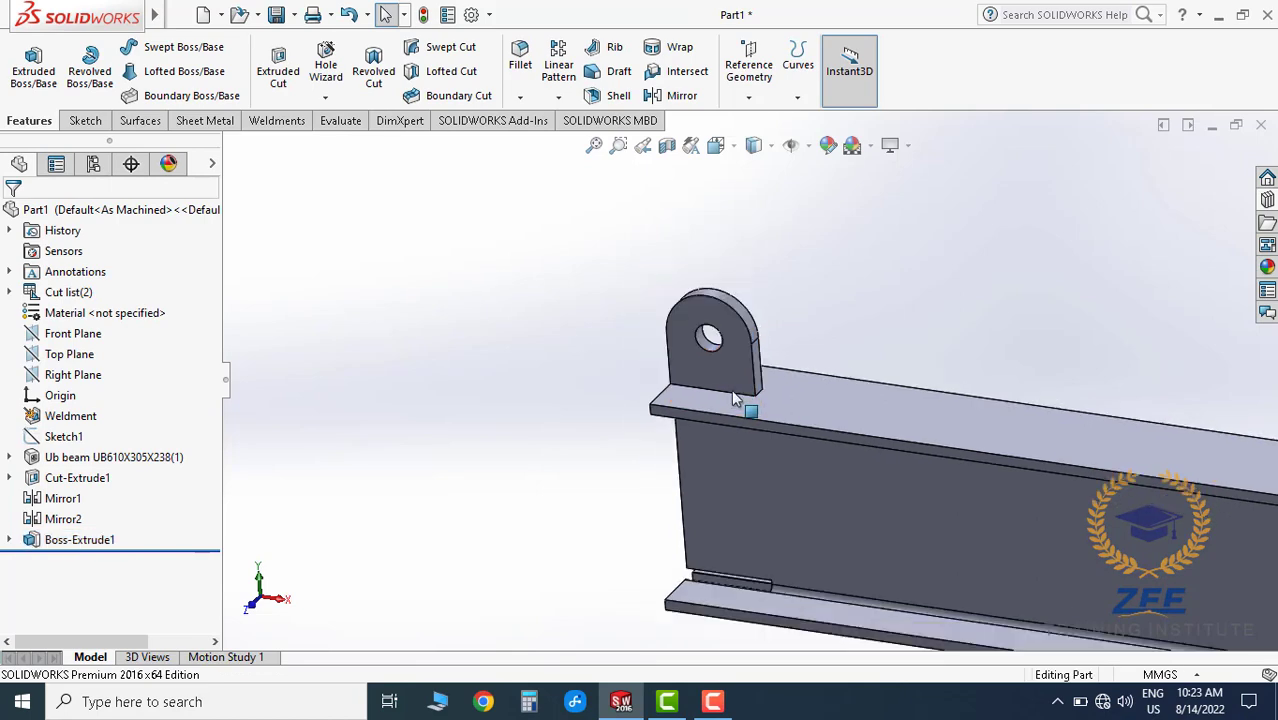
{"action": "mouse_move", "coordinate": [711, 374]}
{"action": "middle_mouse_down"}
{"action": "mouse_move", "coordinate": [800, 328]}
{"action": "mouse_move", "coordinate": [893, 346]}
{"action": "mouse_move", "coordinate": [893, 300]}
{"action": "mouse_move", "coordinate": [700, 330]}
{"action": "mouse_move", "coordinate": [789, 337]}
{"action": "mouse_move", "coordinate": [879, 322]}
{"action": "mouse_move", "coordinate": [745, 308]}
{"action": "mouse_move", "coordinate": [650, 348]}
{"action": "middle_mouse_up"}
{"action": "scroll", "coordinate": [700, 330], "scroll_direction": "up", "scroll_amount": 5}
{"action": "scroll", "coordinate": [776, 394], "scroll_direction": "down", "scroll_amount": 3}
{"action": "scroll", "coordinate": [696, 379], "scroll_direction": "down", "scroll_amount": 3}
{"action": "scroll", "coordinate": [683, 362], "scroll_direction": "down", "scroll_amount": 2}
{"action": "scroll", "coordinate": [783, 423], "scroll_direction": "up", "scroll_amount": 3}
{"action": "scroll", "coordinate": [783, 423], "scroll_direction": "down", "scroll_amount": 3}
{"action": "scroll", "coordinate": [813, 351], "scroll_direction": "up", "scroll_amount": 3}
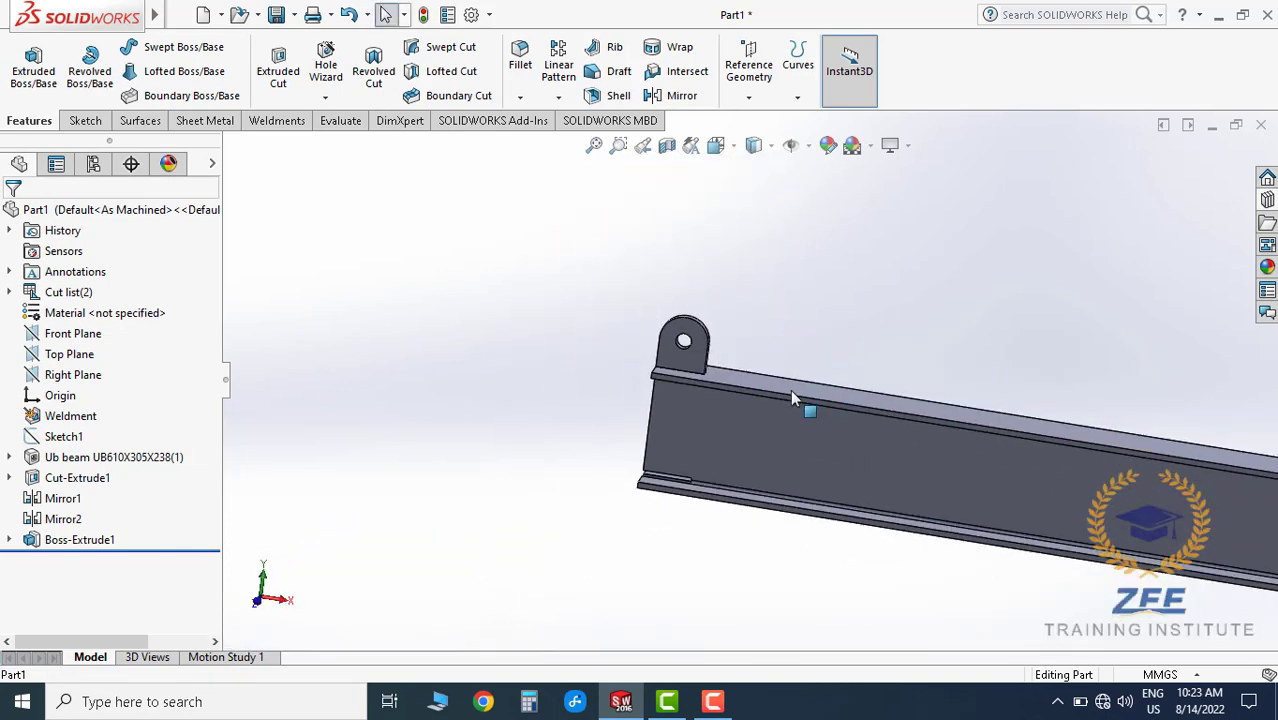
{"action": "middle_click_drag", "start_coordinate": [805, 405], "coordinate": [727, 374]}
{"action": "scroll", "coordinate": [727, 374], "scroll_direction": "up", "scroll_amount": 1}
{"action": "scroll", "coordinate": [747, 389], "scroll_direction": "down", "scroll_amount": 3}
{"action": "scroll", "coordinate": [705, 360], "scroll_direction": "up", "scroll_amount": 2}
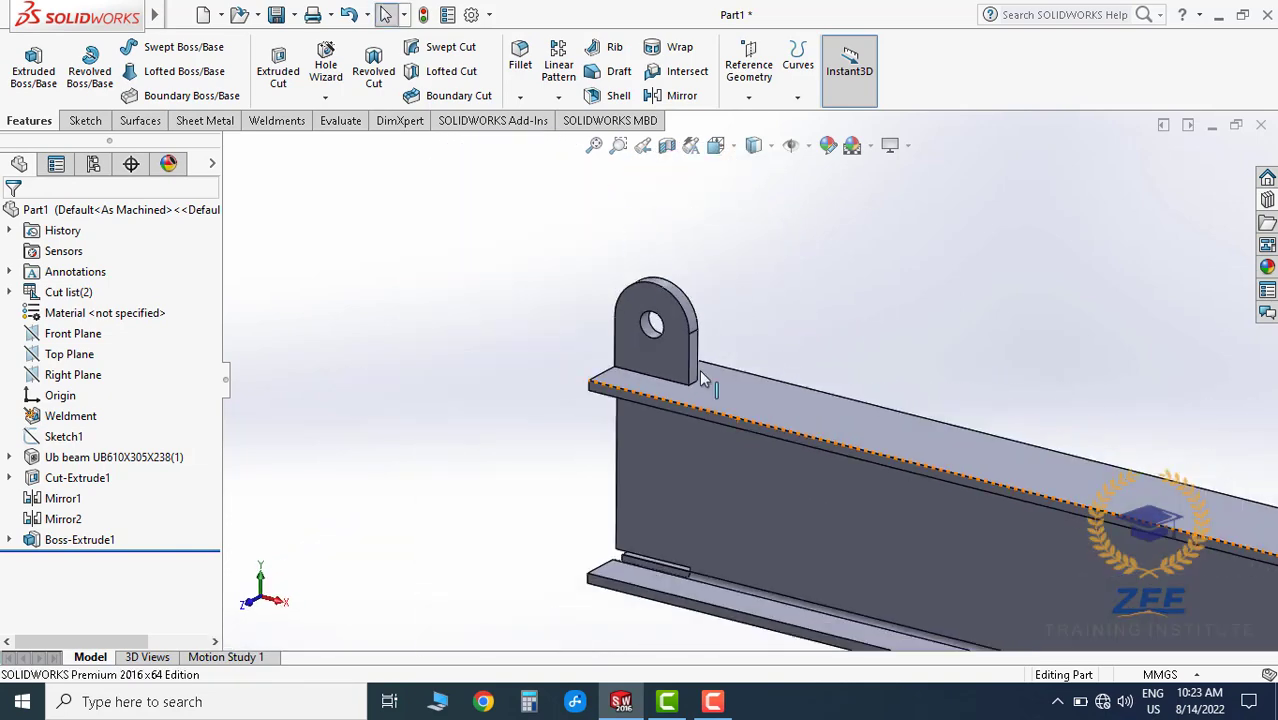
{"action": "scroll", "coordinate": [705, 378], "scroll_direction": "down", "scroll_amount": 2}
{"action": "scroll", "coordinate": [745, 305], "scroll_direction": "down", "scroll_amount": 3}
{"action": "scroll", "coordinate": [686, 338], "scroll_direction": "up", "scroll_amount": 1}
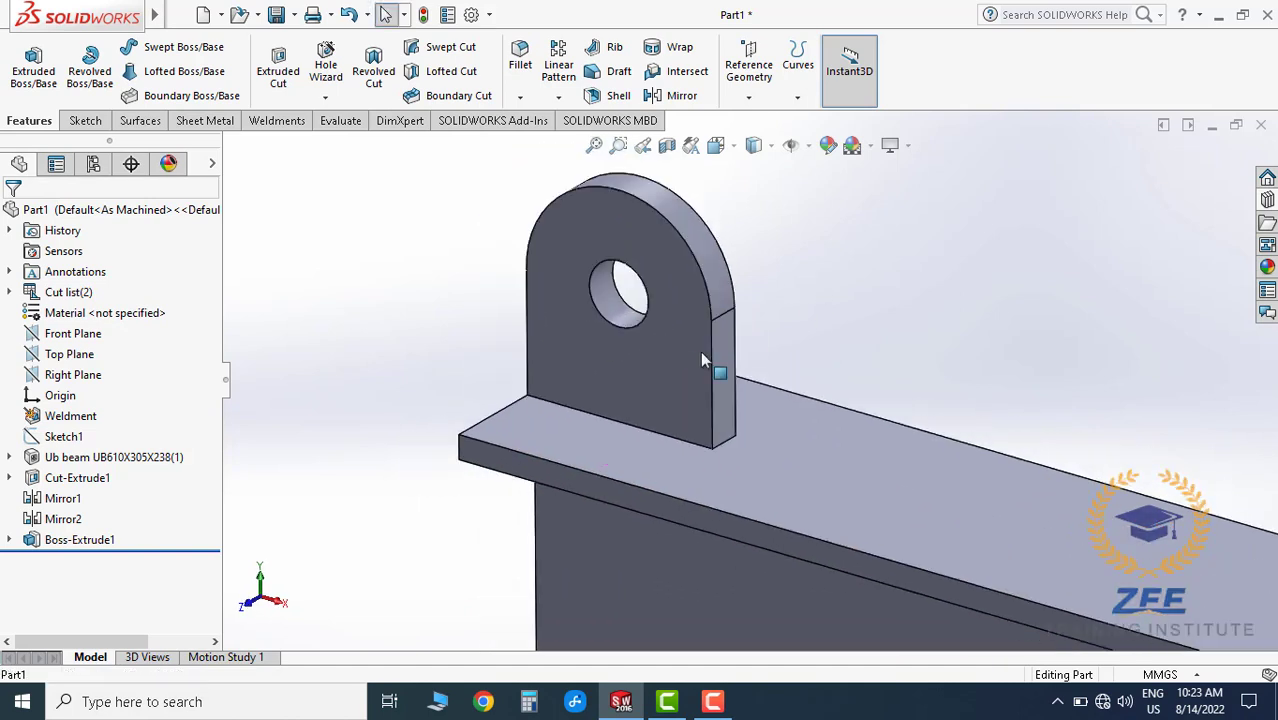
{"action": "scroll", "coordinate": [703, 360], "scroll_direction": "up", "scroll_amount": 1}
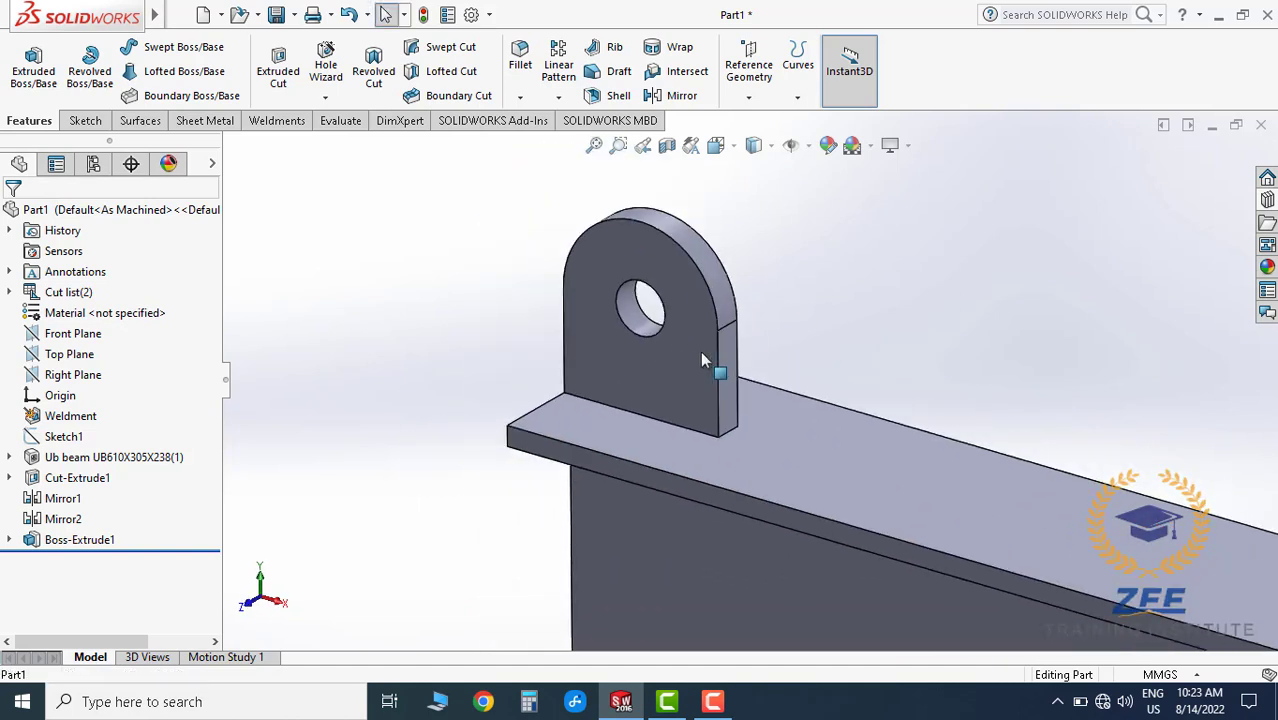
{"action": "scroll", "coordinate": [675, 367], "scroll_direction": "down", "scroll_amount": 2}
- Start a new sketch on the lug's front face and view it normal
{"action": "left_click", "coordinate": [85, 120]}
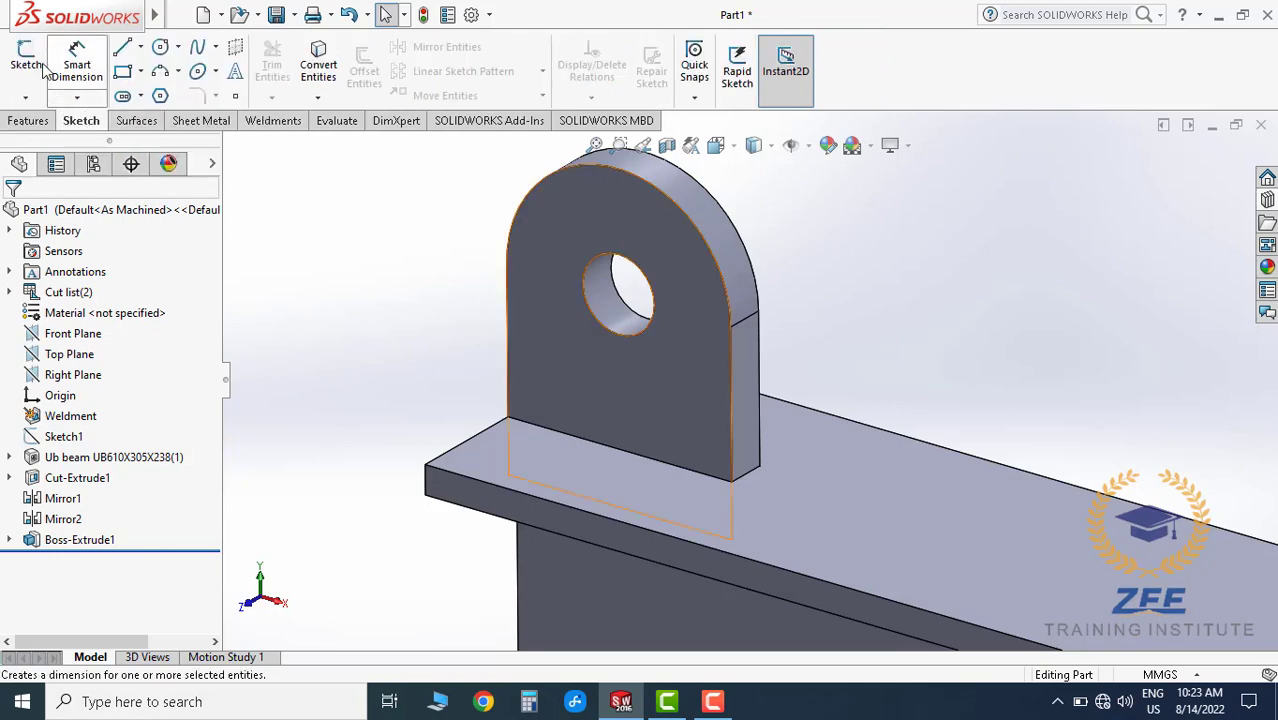
{"action": "left_click", "coordinate": [26, 60]}
{"action": "left_click", "coordinate": [559, 221]}
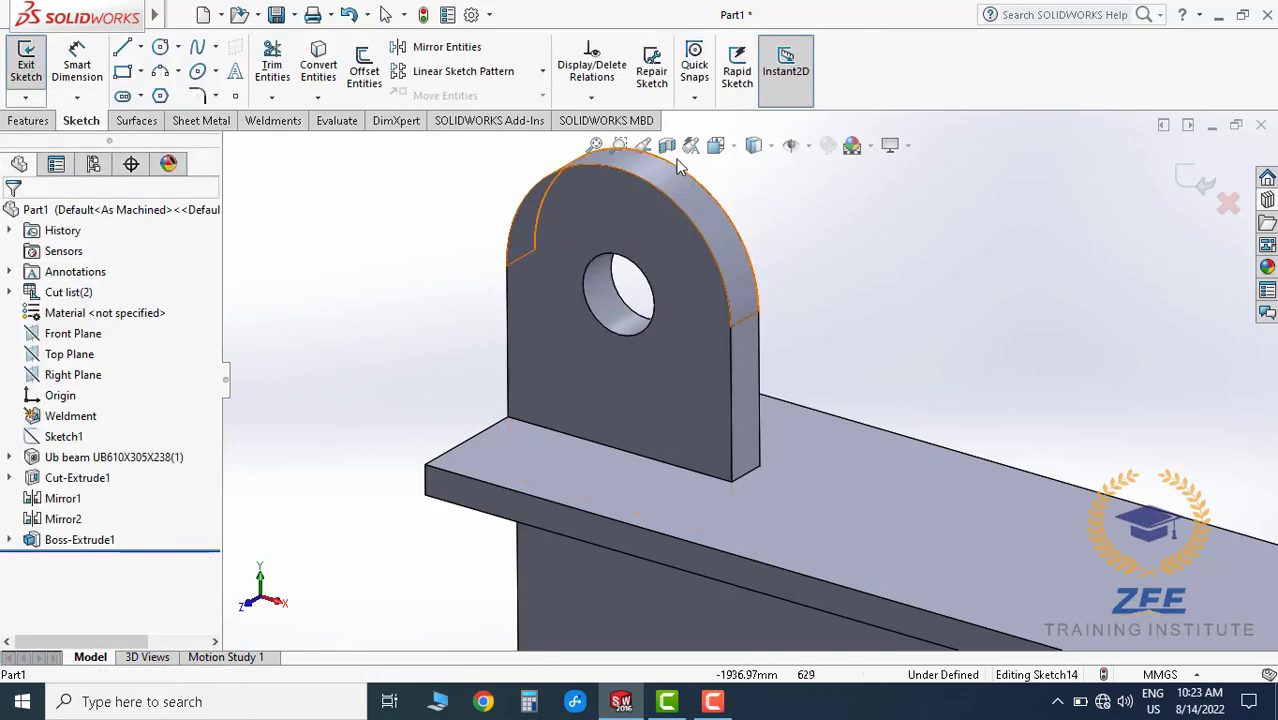
{"action": "left_click", "coordinate": [716, 145]}
{"action": "left_click", "coordinate": [822, 251]}
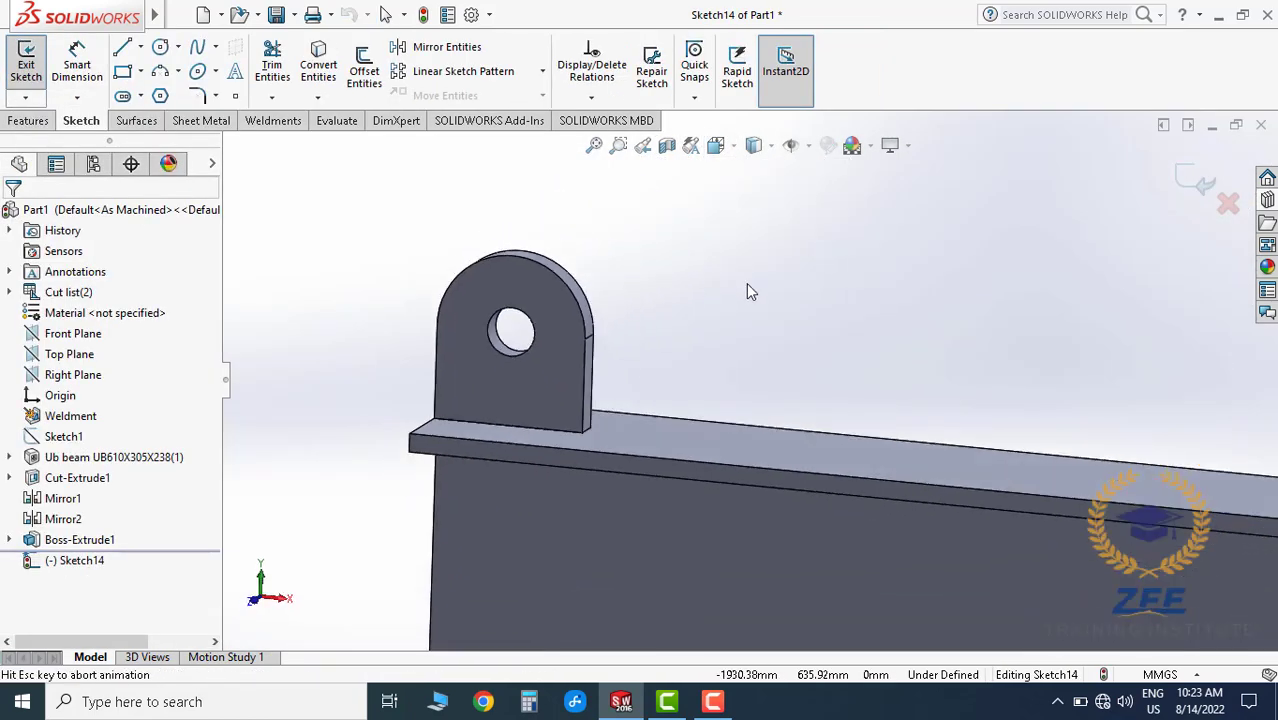
{"action": "scroll", "coordinate": [565, 342], "scroll_direction": "down", "scroll_amount": 3}
{"action": "scroll", "coordinate": [668, 362], "scroll_direction": "down", "scroll_amount": 2}
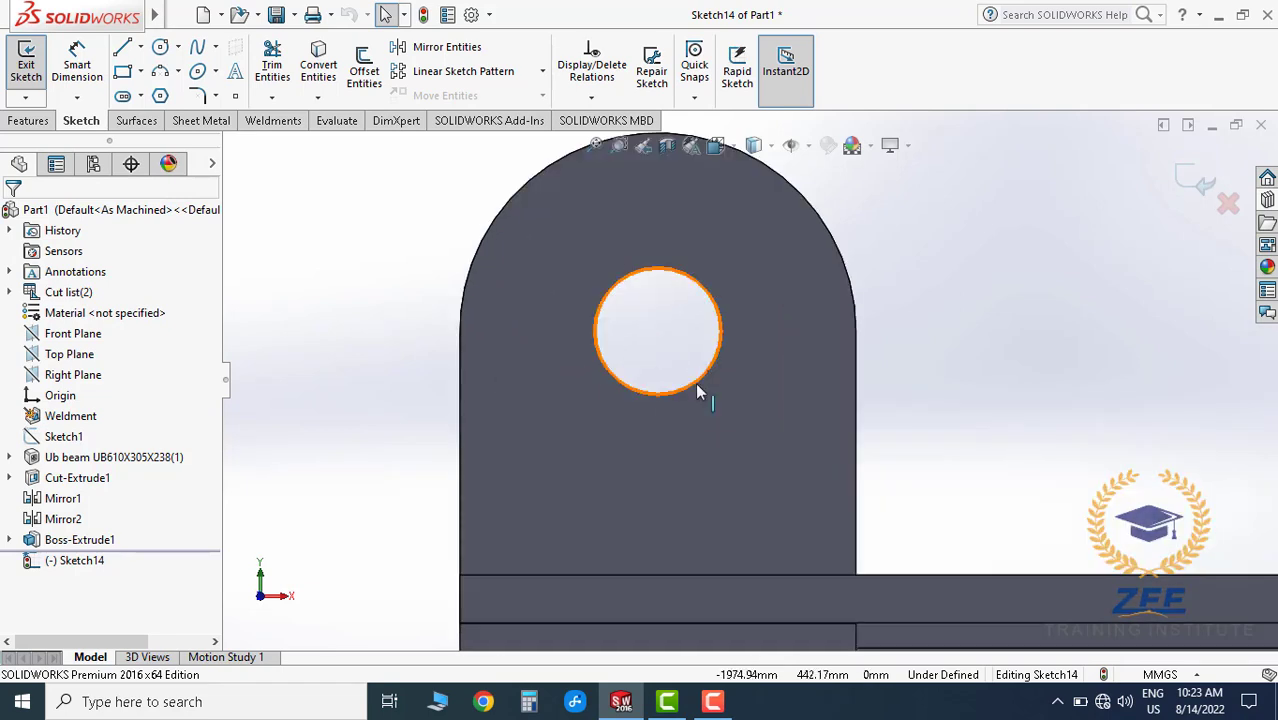
- Convert the hole edge into a sketch circle, then draw and undo a larger trial circle
{"action": "left_click", "coordinate": [318, 66]}
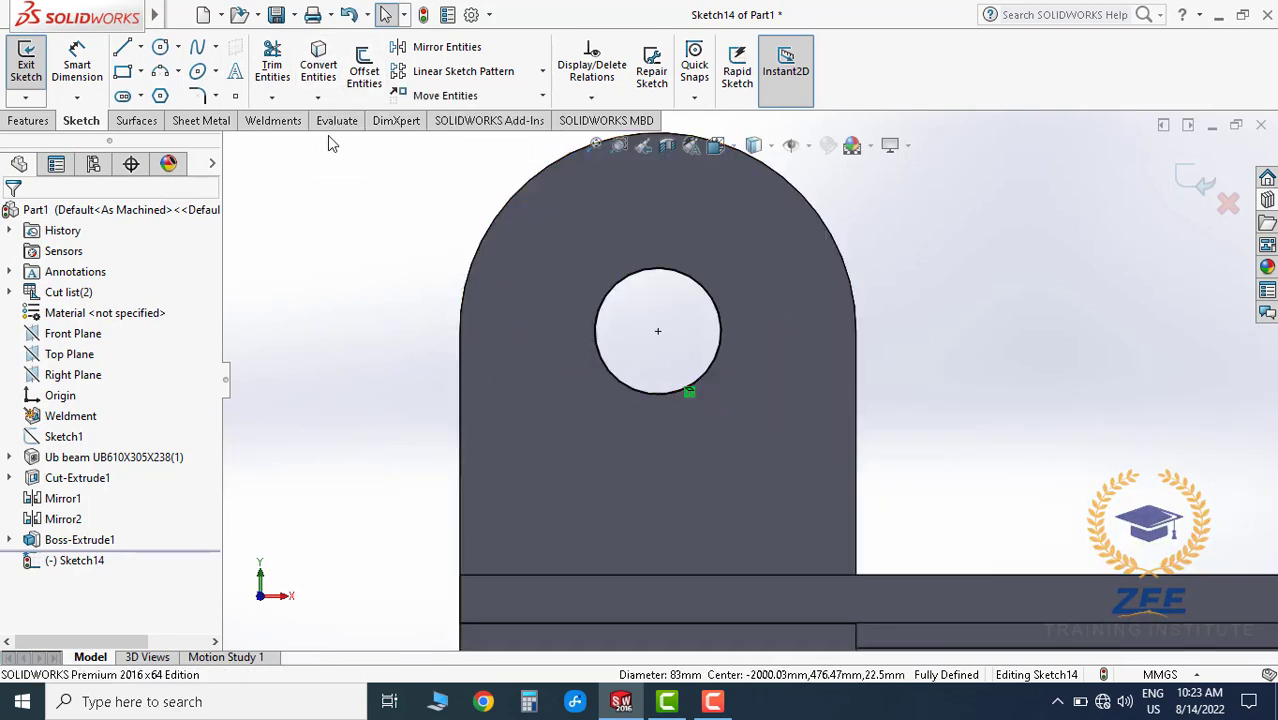
{"action": "left_click", "coordinate": [160, 47]}
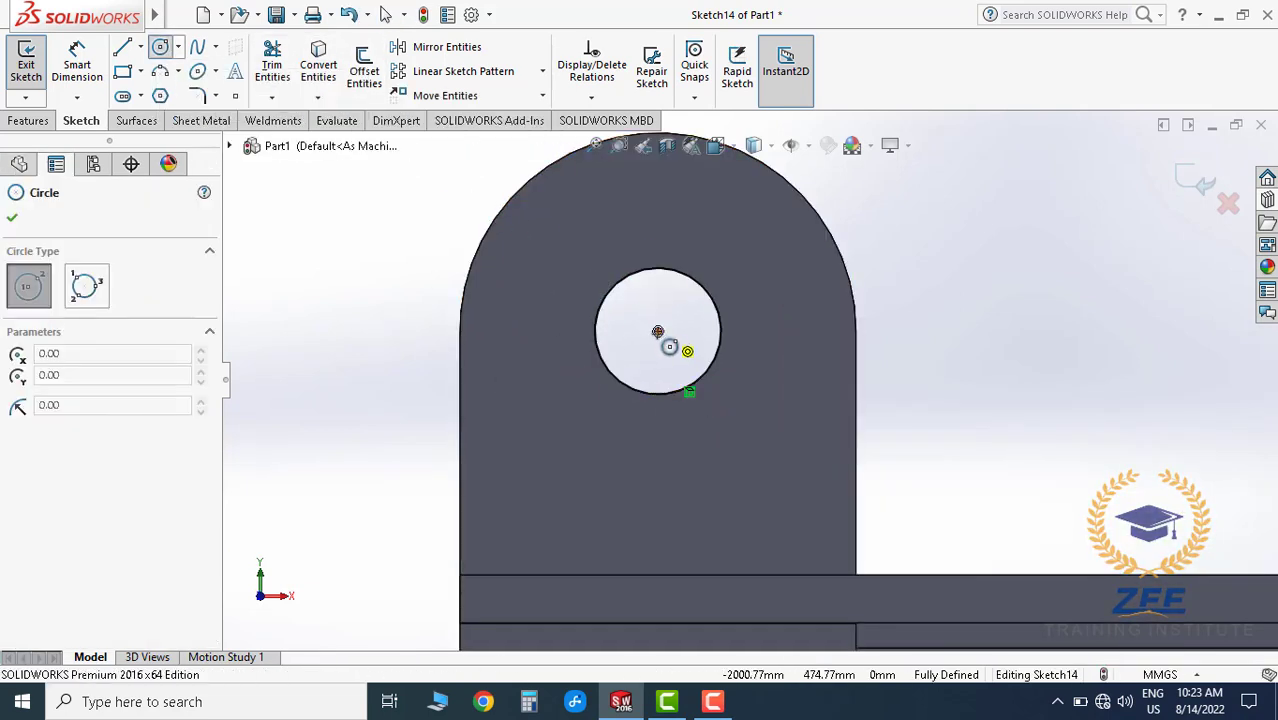
{"action": "left_click", "coordinate": [658, 333]}
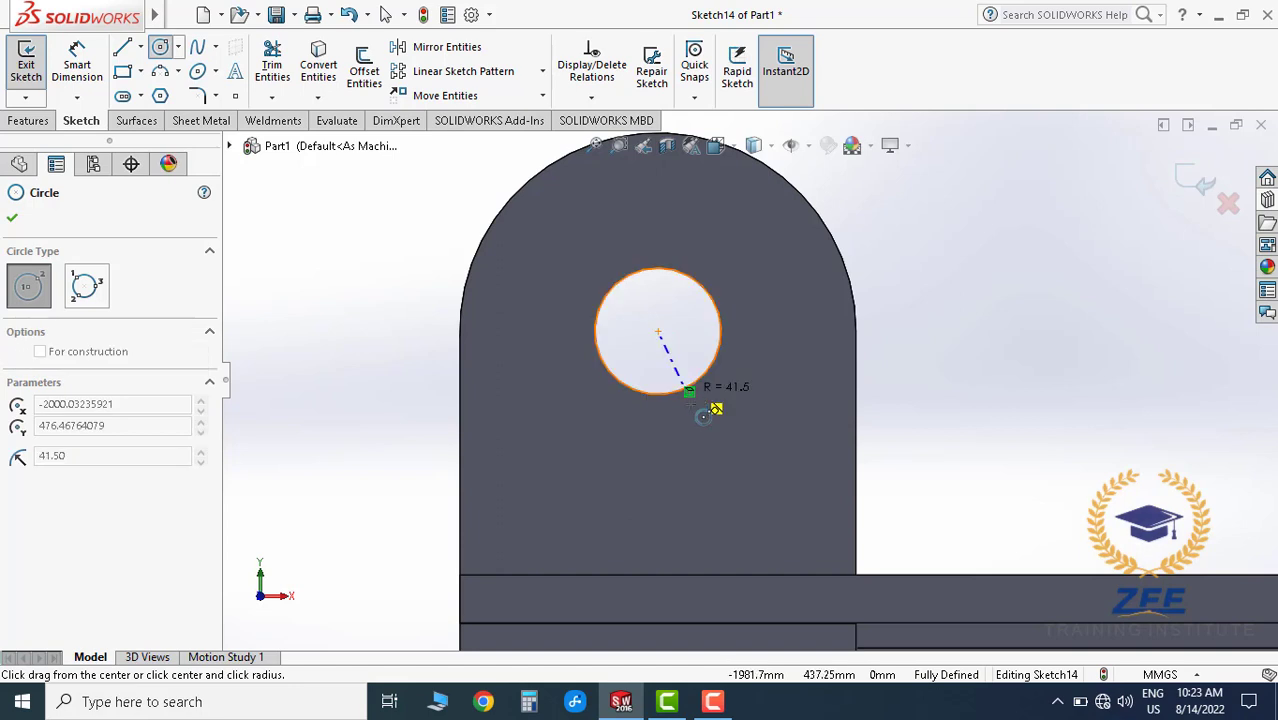
{"action": "left_click", "coordinate": [724, 471]}
{"action": "key", "text": "Escape"}
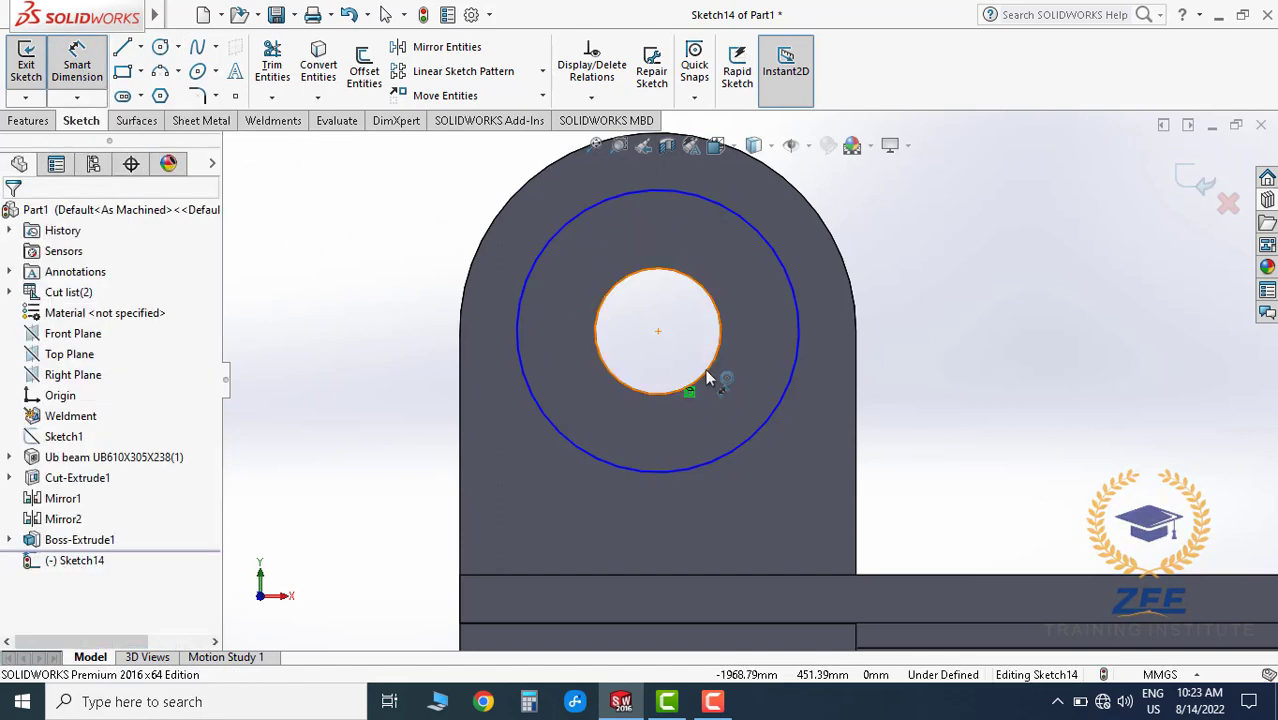
{"action": "left_click", "coordinate": [707, 378]}
{"action": "left_click", "coordinate": [736, 456]}
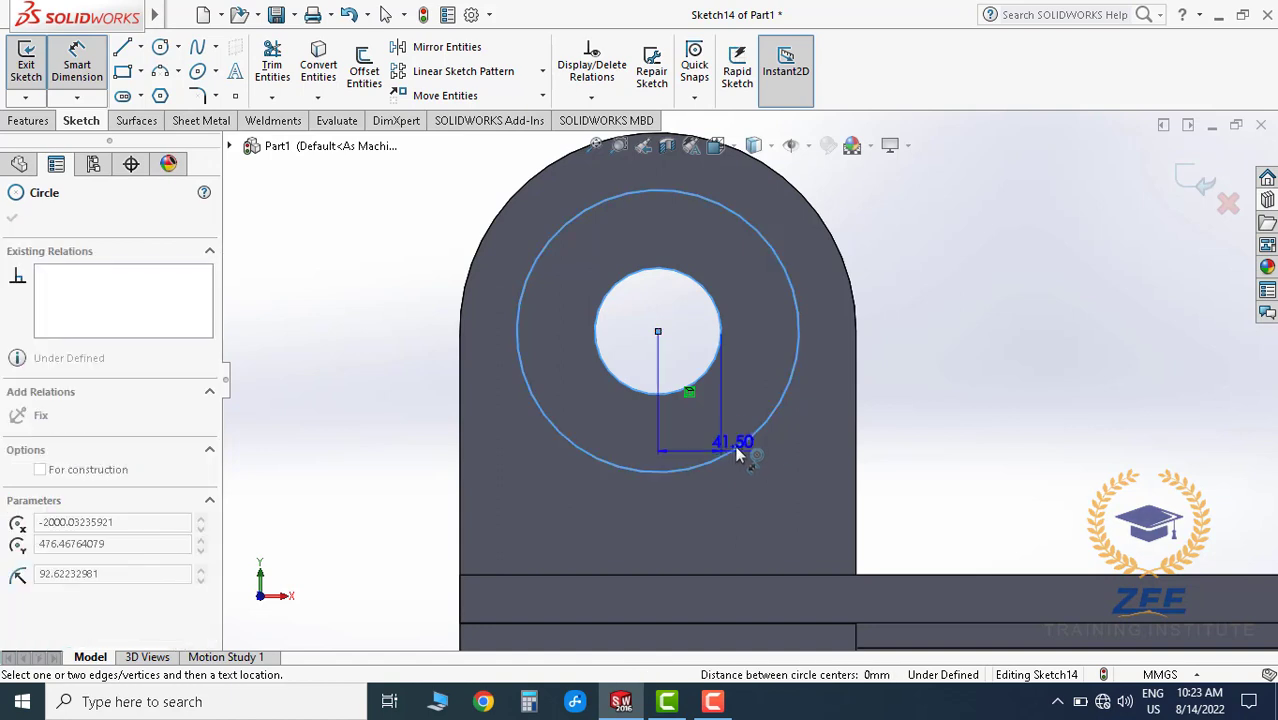
{"action": "key", "text": "Escape"}
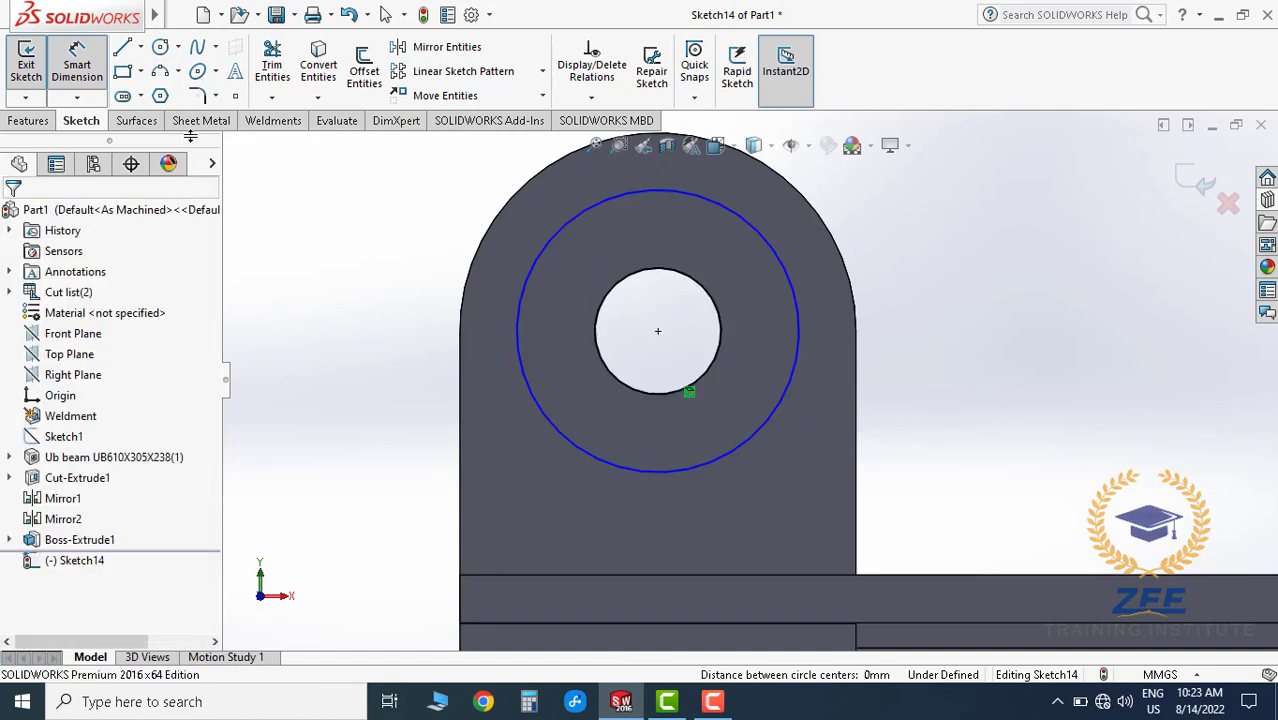
{"action": "key", "text": "Escape"}
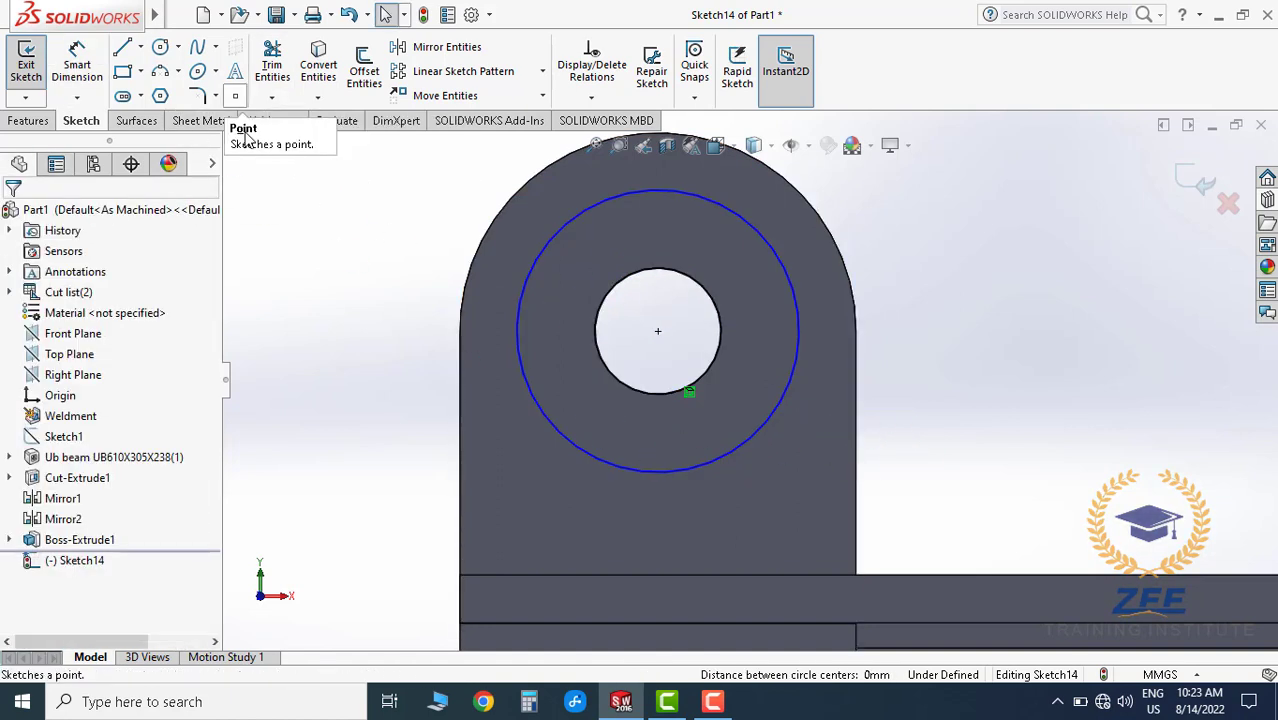
{"action": "key", "text": "ctrl+z"}
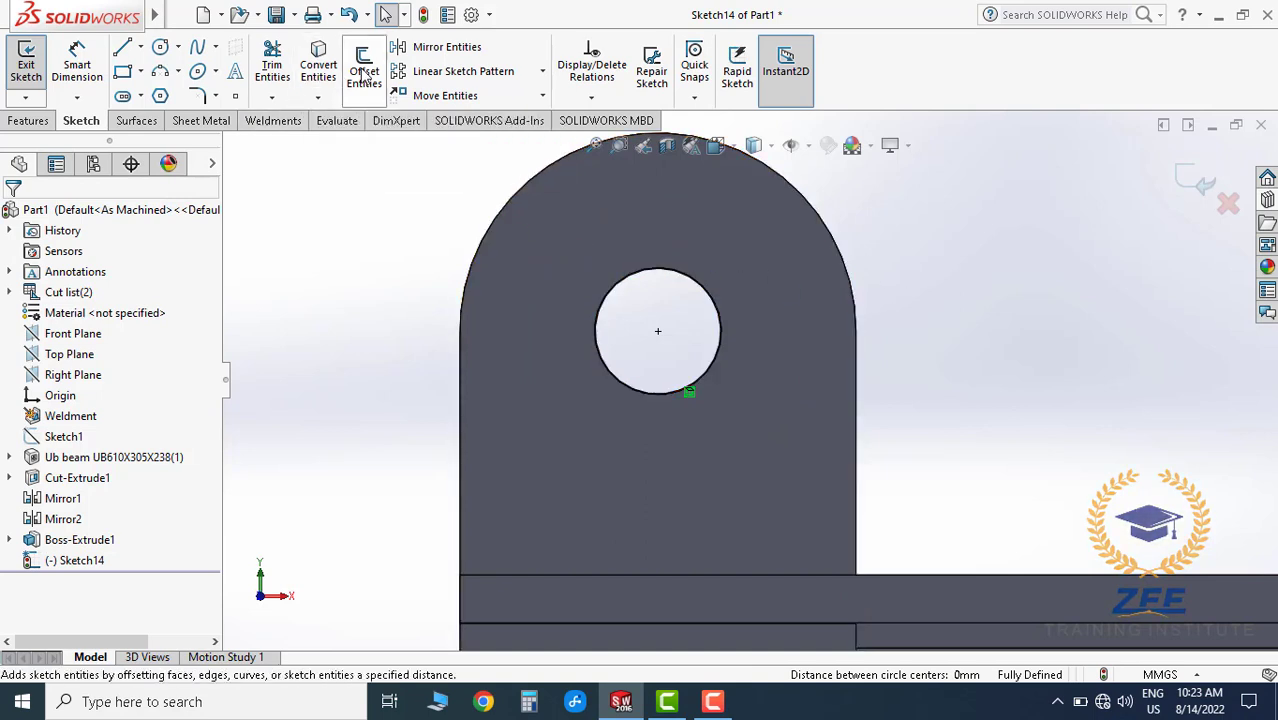
- Offset the hole circle 60 mm outward and place its 60 dimension right of the lug
{"action": "left_click", "coordinate": [364, 80]}
{"action": "left_click", "coordinate": [685, 278]}
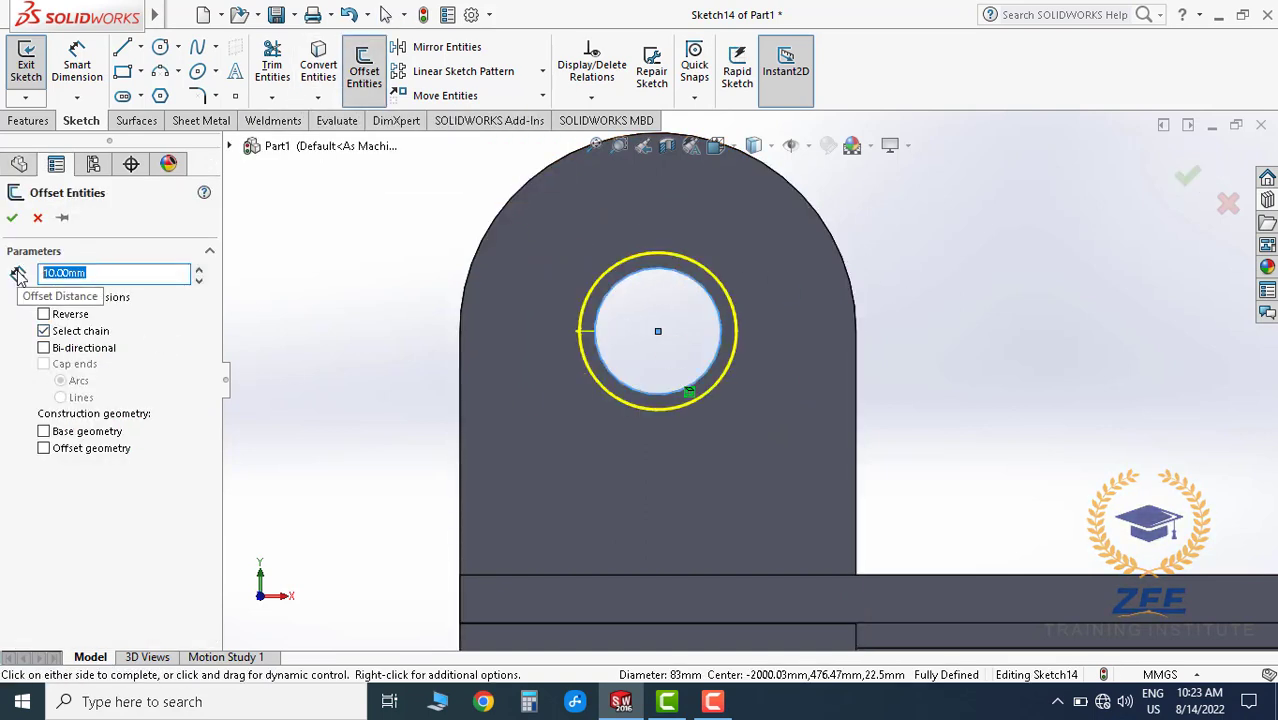
{"action": "type", "text": "0"}
{"action": "key", "text": "Return"}
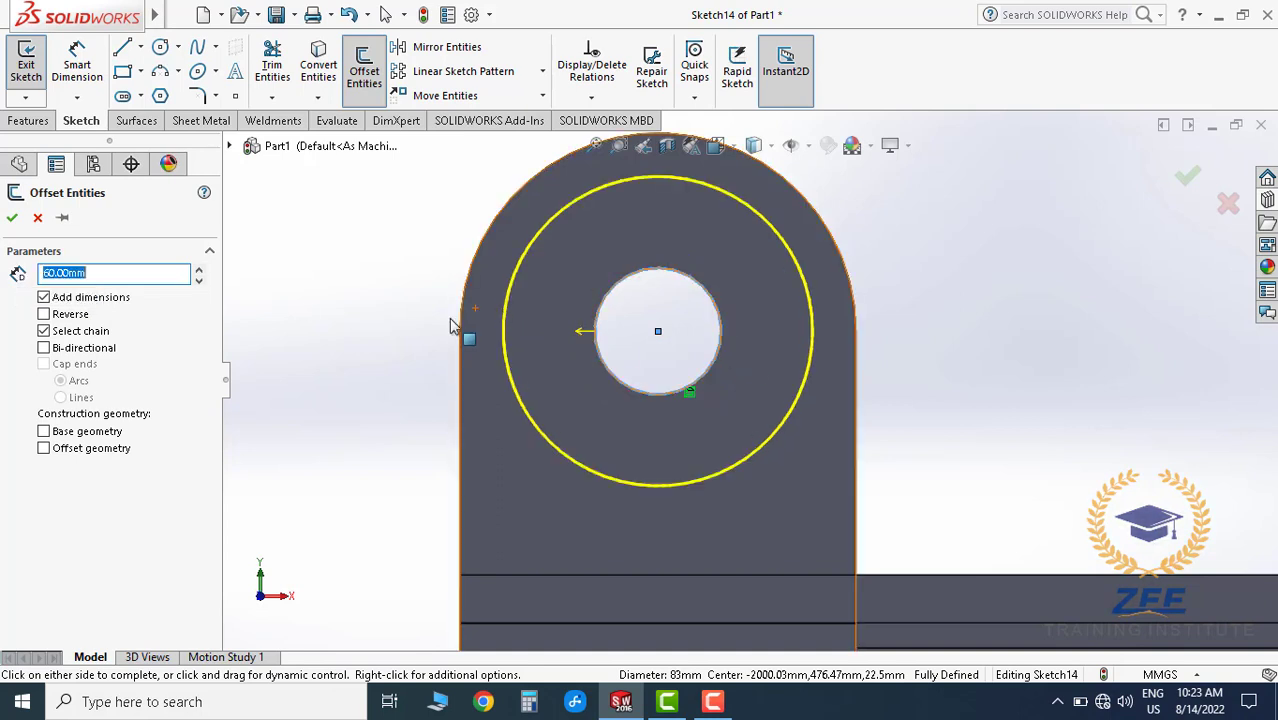
{"action": "left_click", "coordinate": [12, 217]}
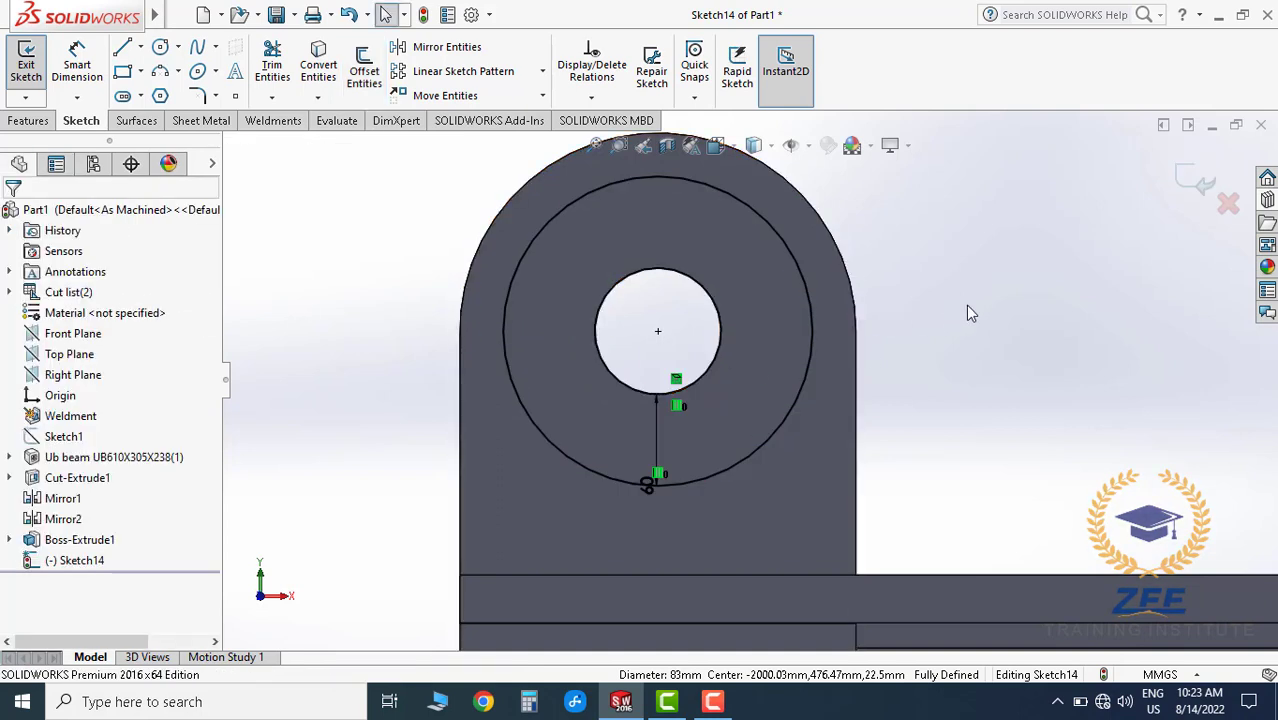
{"action": "left_click_drag", "start_coordinate": [649, 488], "coordinate": [903, 435]}
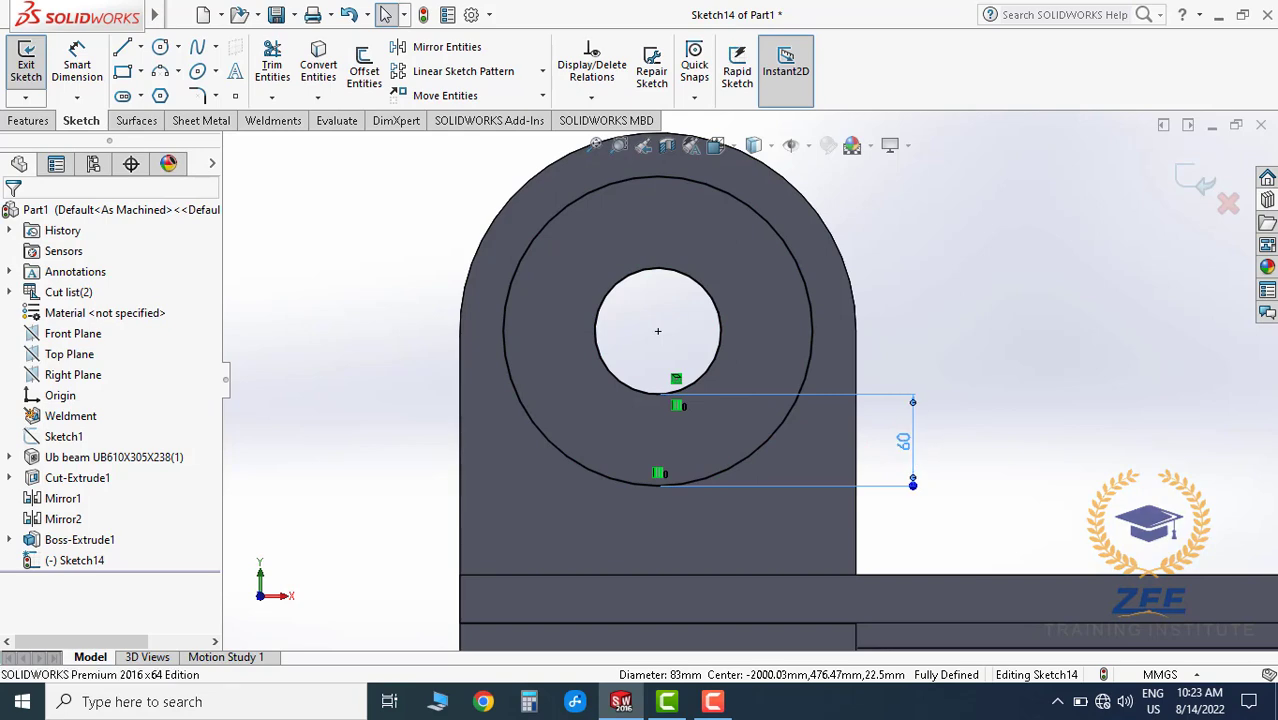
{"action": "middle_click_drag", "start_coordinate": [970, 457], "coordinate": [740, 350]}
- Extrude the ring sketch 12 mm blind as a separate collar body, with Merge result off
{"action": "left_click", "coordinate": [28, 120]}
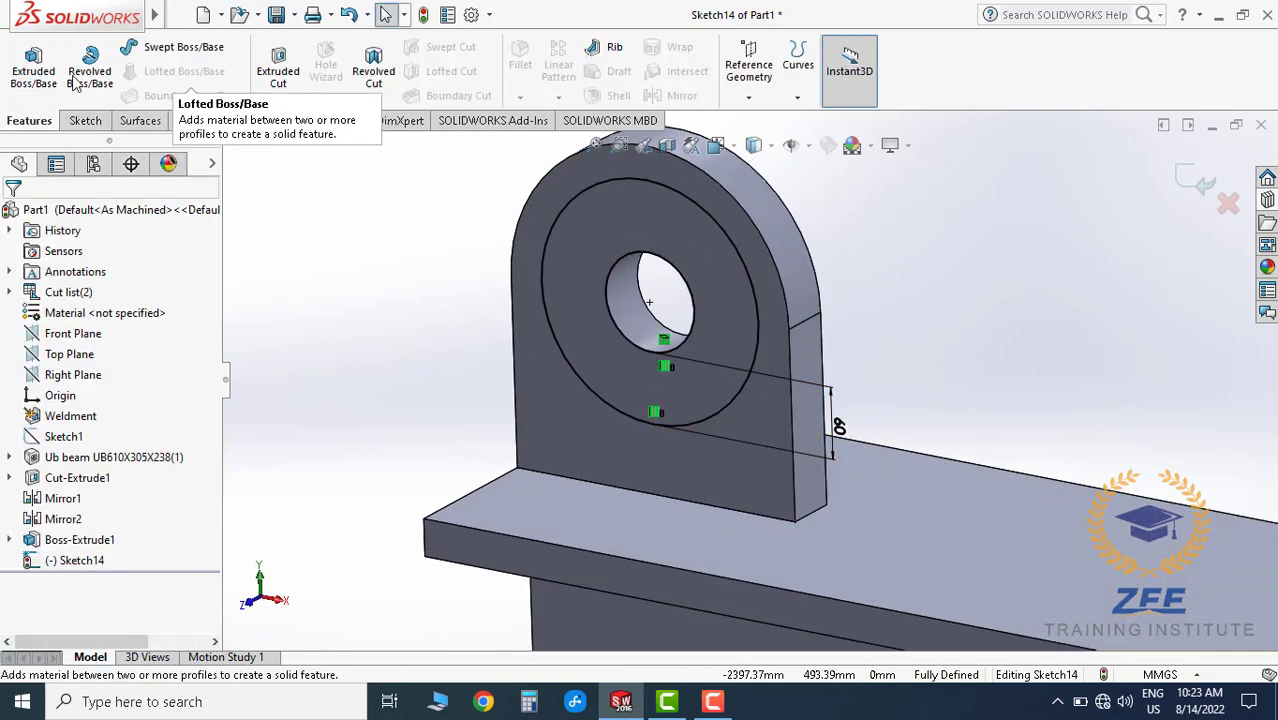
{"action": "left_click", "coordinate": [33, 65]}
{"action": "middle_click_drag", "start_coordinate": [715, 310], "coordinate": [702, 325]}
{"action": "type", "text": "12"}
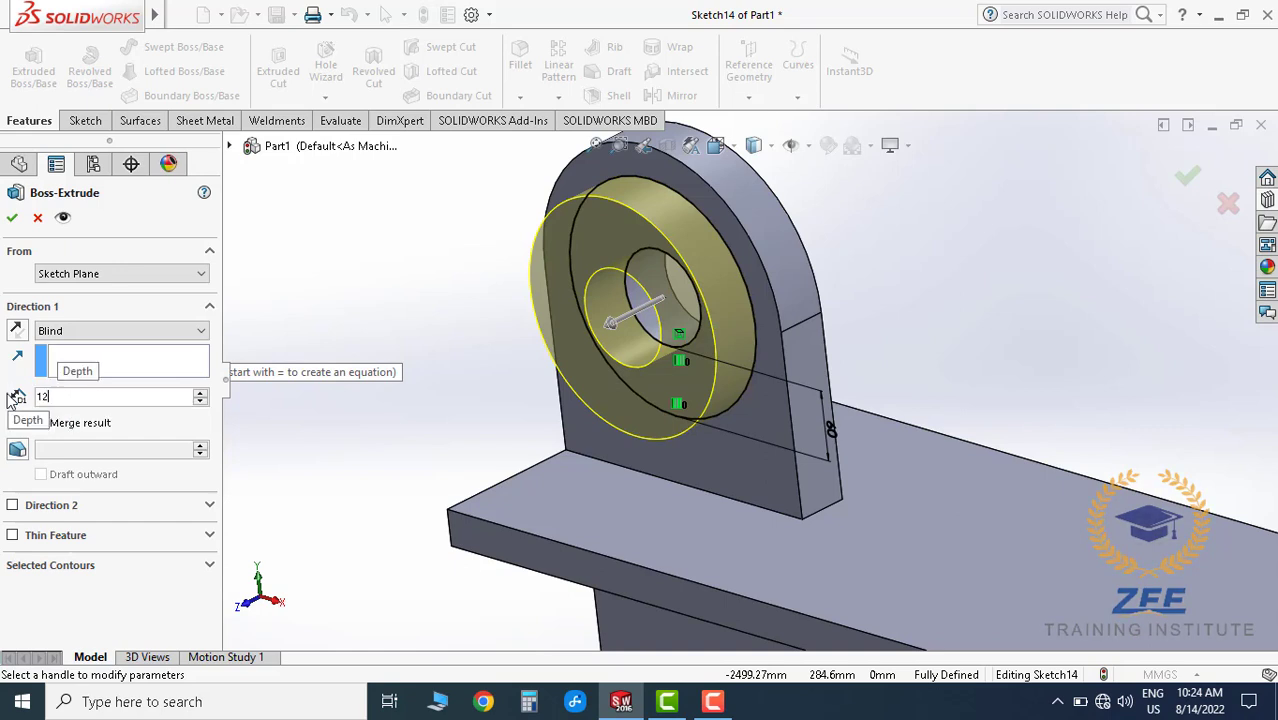
{"action": "key", "text": "Return"}
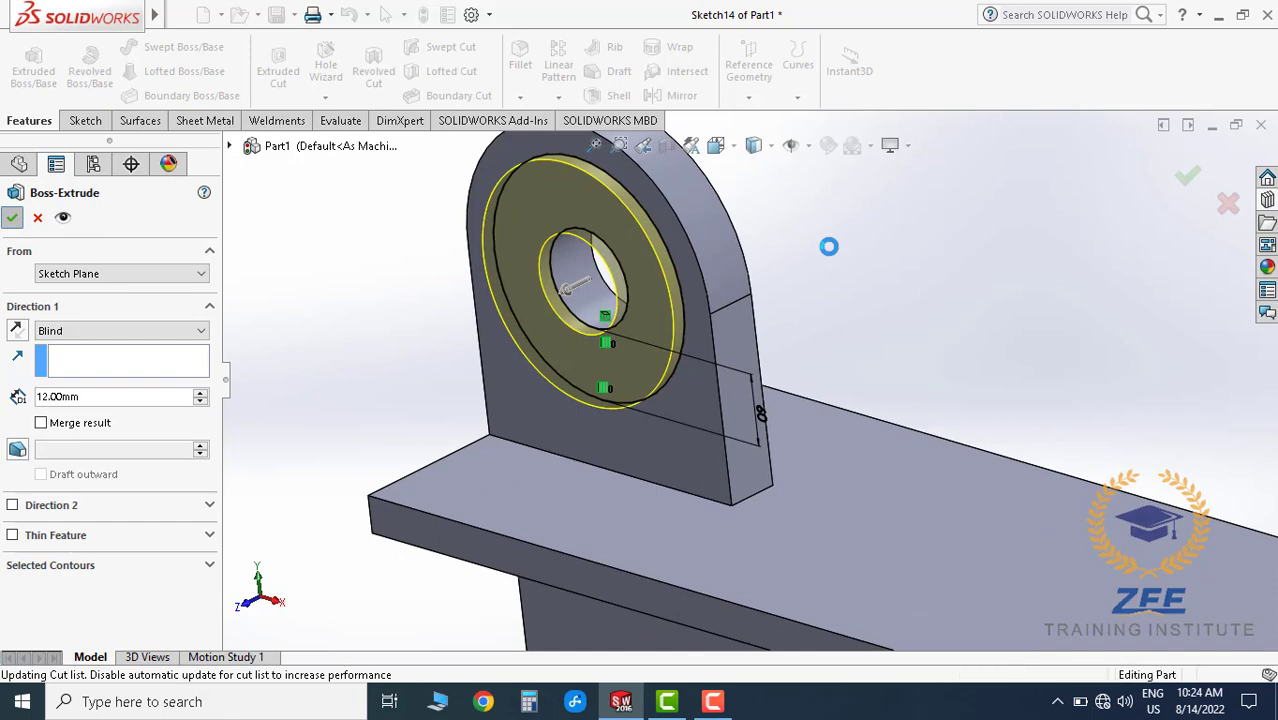
{"action": "scroll", "coordinate": [879, 332], "scroll_direction": "up", "scroll_amount": 5}
{"action": "mouse_move", "coordinate": [879, 365]}
{"action": "middle_mouse_down"}
{"action": "mouse_move", "coordinate": [886, 404]}
{"action": "mouse_move", "coordinate": [824, 432]}
{"action": "middle_mouse_up"}
{"action": "scroll", "coordinate": [736, 391], "scroll_direction": "down", "scroll_amount": 3}
{"action": "scroll", "coordinate": [516, 237], "scroll_direction": "down", "scroll_amount": 3}
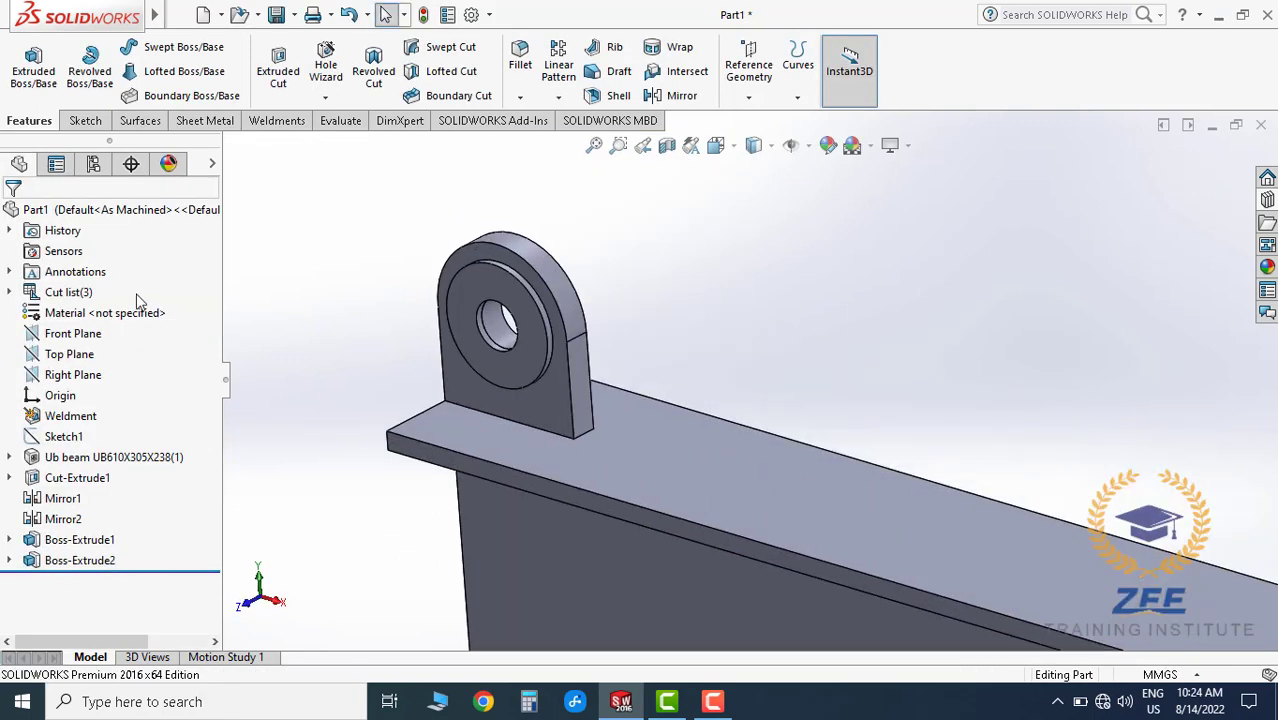
- Mirror the Boss-Extrude2 collar body across the Front Plane to the lug's other face
{"action": "left_click", "coordinate": [85, 337]}
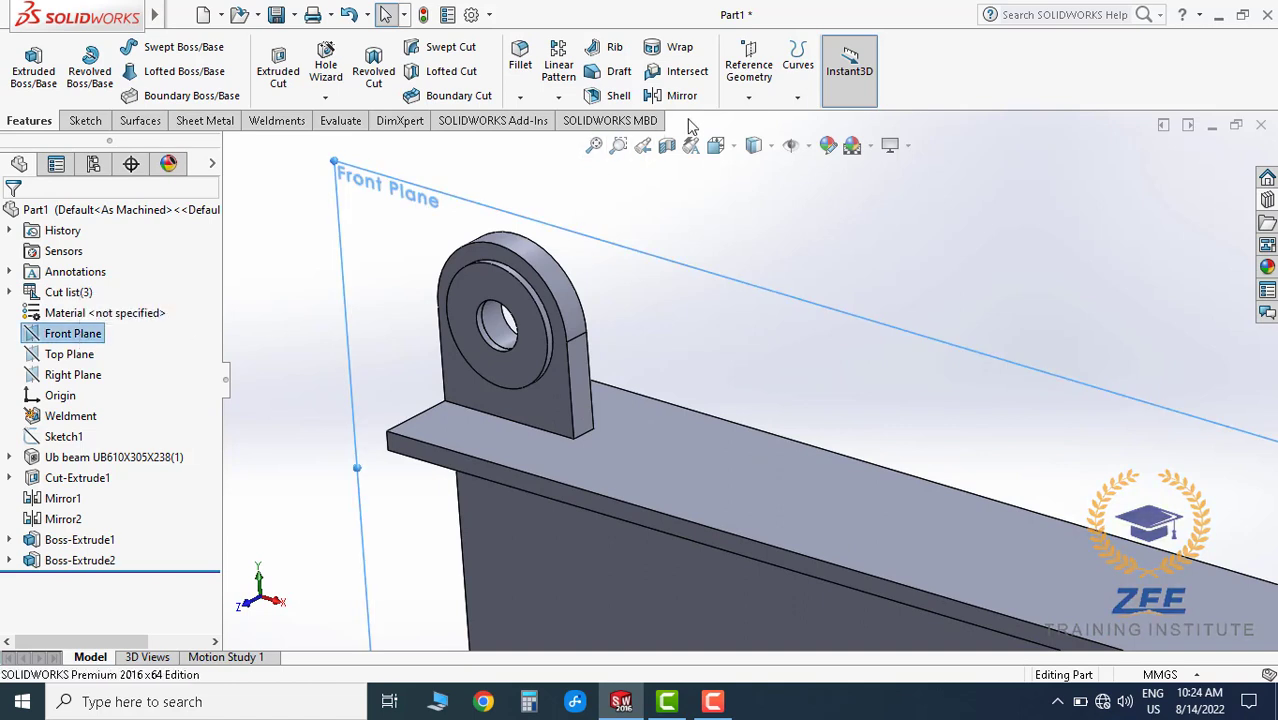
{"action": "left_click", "coordinate": [680, 95]}
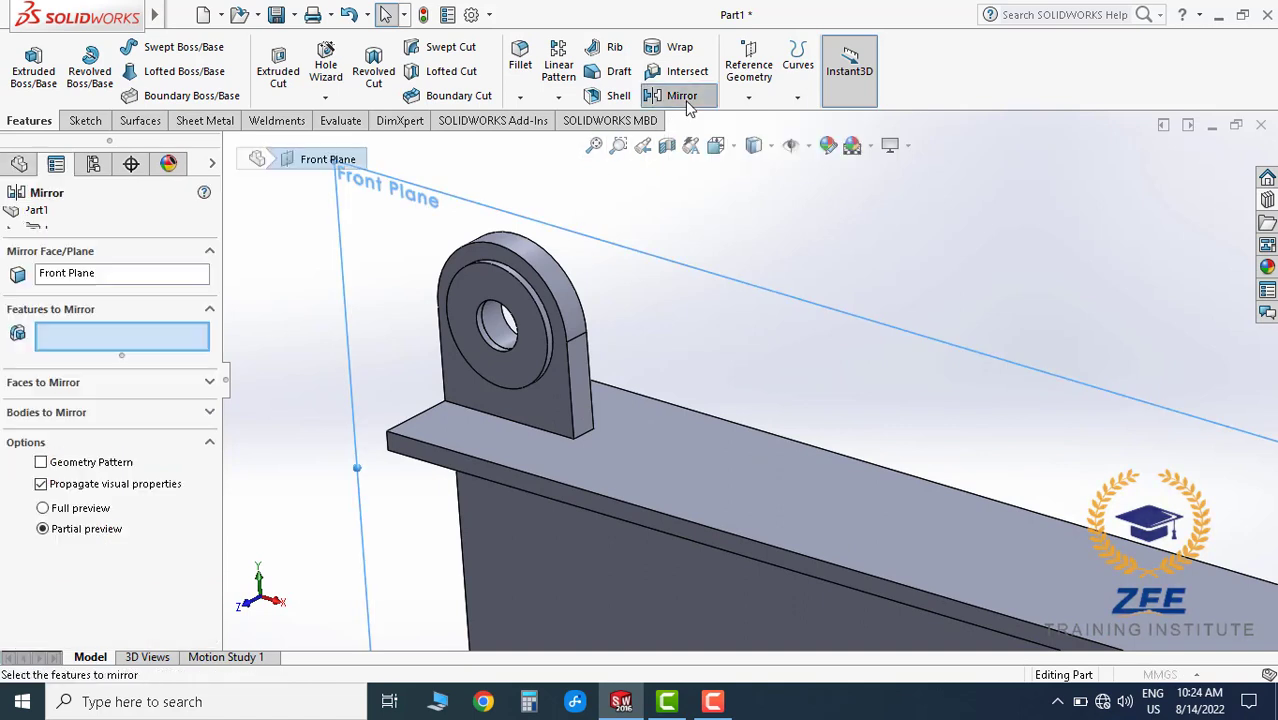
{"action": "left_click", "coordinate": [62, 414]}
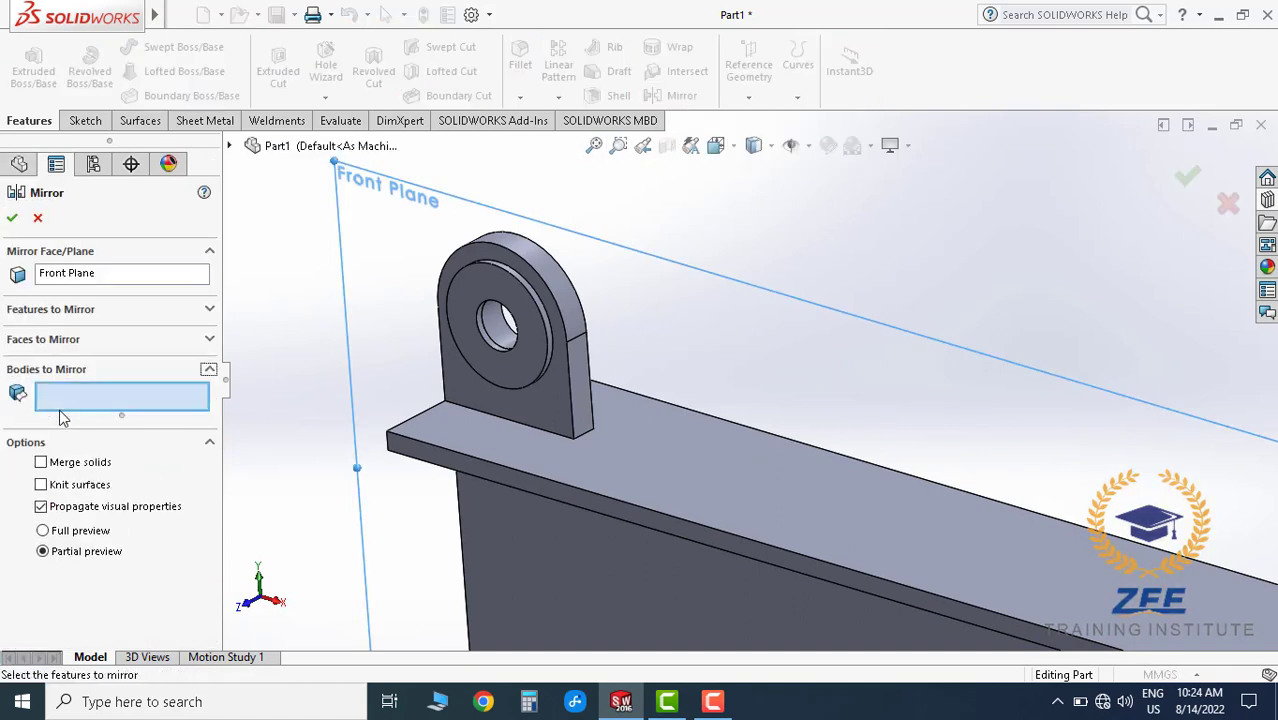
{"action": "left_click", "coordinate": [499, 283]}
{"action": "left_click", "coordinate": [13, 218]}
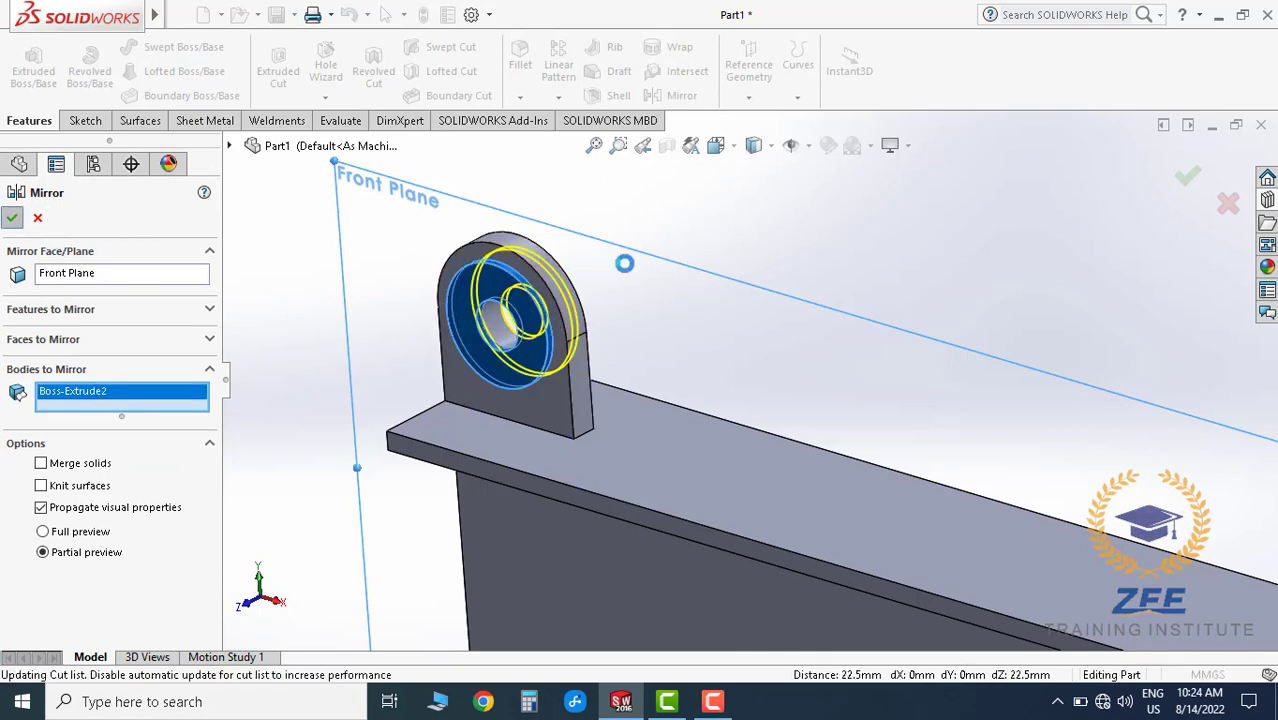
{"action": "mouse_move", "coordinate": [699, 226]}
{"action": "middle_mouse_down"}
{"action": "mouse_move", "coordinate": [469, 400]}
{"action": "mouse_move", "coordinate": [662, 380]}
{"action": "mouse_move", "coordinate": [608, 413]}
{"action": "mouse_move", "coordinate": [889, 491]}
{"action": "mouse_move", "coordinate": [919, 453]}
{"action": "mouse_move", "coordinate": [823, 462]}
{"action": "middle_mouse_up"}
- Assign ASTM A36 Steel as the part's material in the material editor
{"action": "middle_click_drag", "start_coordinate": [779, 393], "coordinate": [770, 298]}
{"action": "scroll", "coordinate": [748, 381], "scroll_direction": "up", "scroll_amount": 2}
{"action": "scroll", "coordinate": [748, 381], "scroll_direction": "down", "scroll_amount": 2}
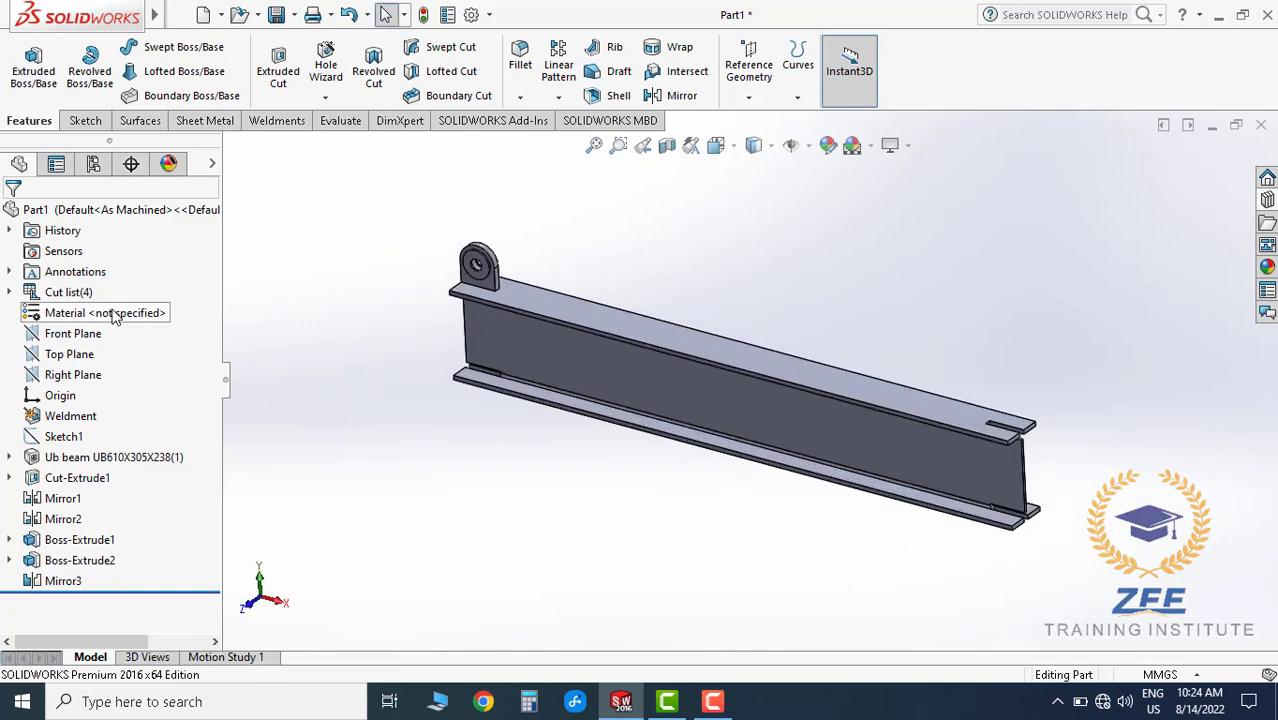
{"action": "right_click", "coordinate": [115, 316]}
{"action": "left_click", "coordinate": [175, 303]}
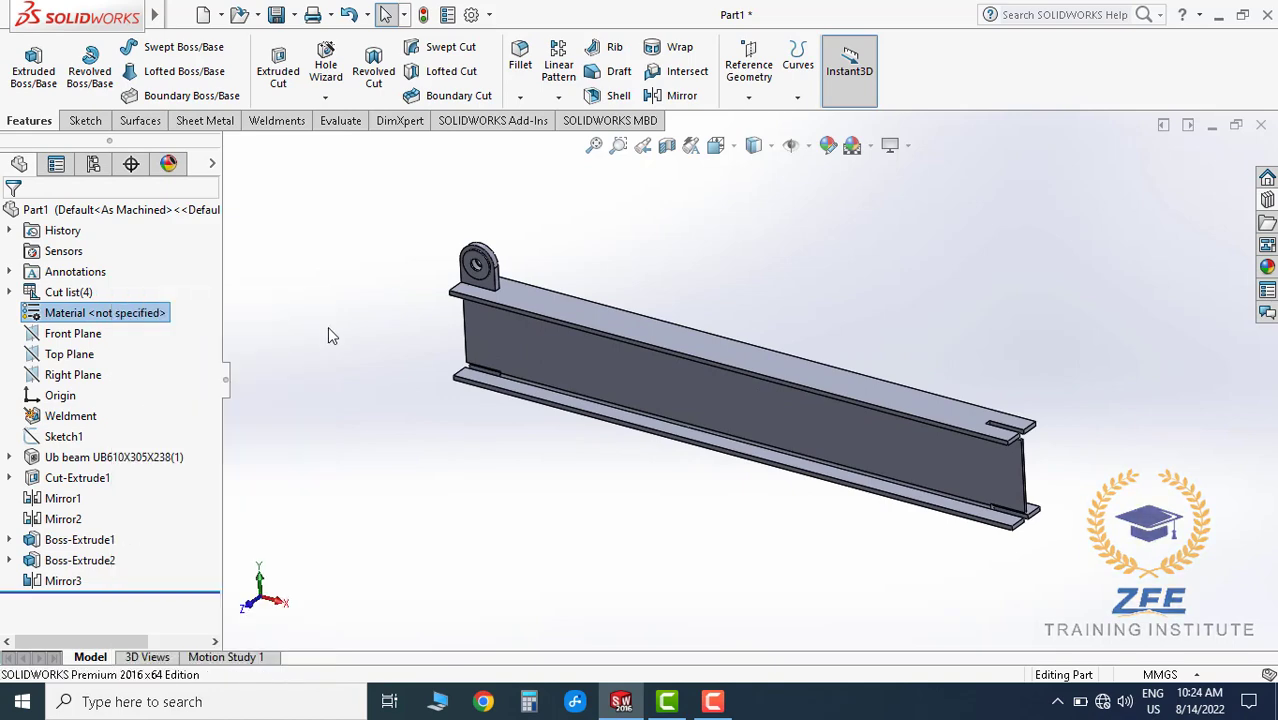
{"action": "scroll", "coordinate": [548, 350], "scroll_direction": "down", "scroll_amount": 3}
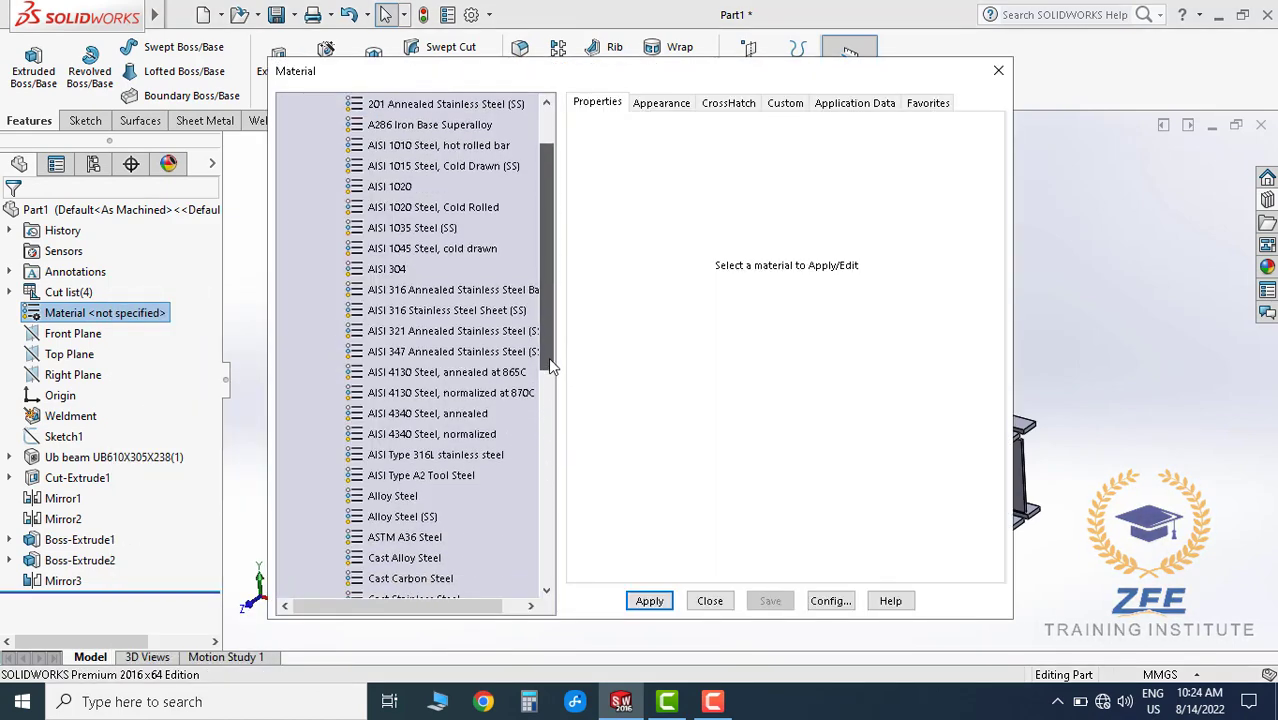
{"action": "scroll", "coordinate": [548, 357], "scroll_direction": "down", "scroll_amount": 1}
{"action": "left_click", "coordinate": [406, 516]}
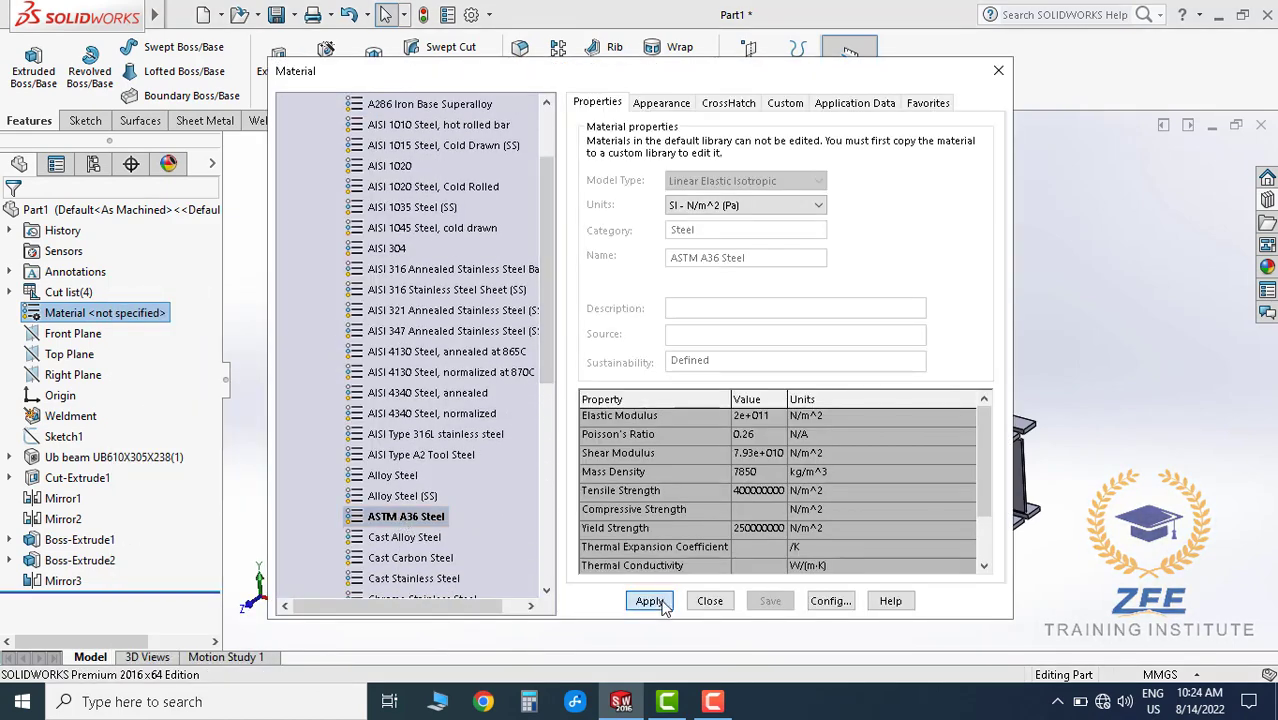
{"action": "left_click", "coordinate": [660, 603]}
{"action": "left_click", "coordinate": [711, 601]}
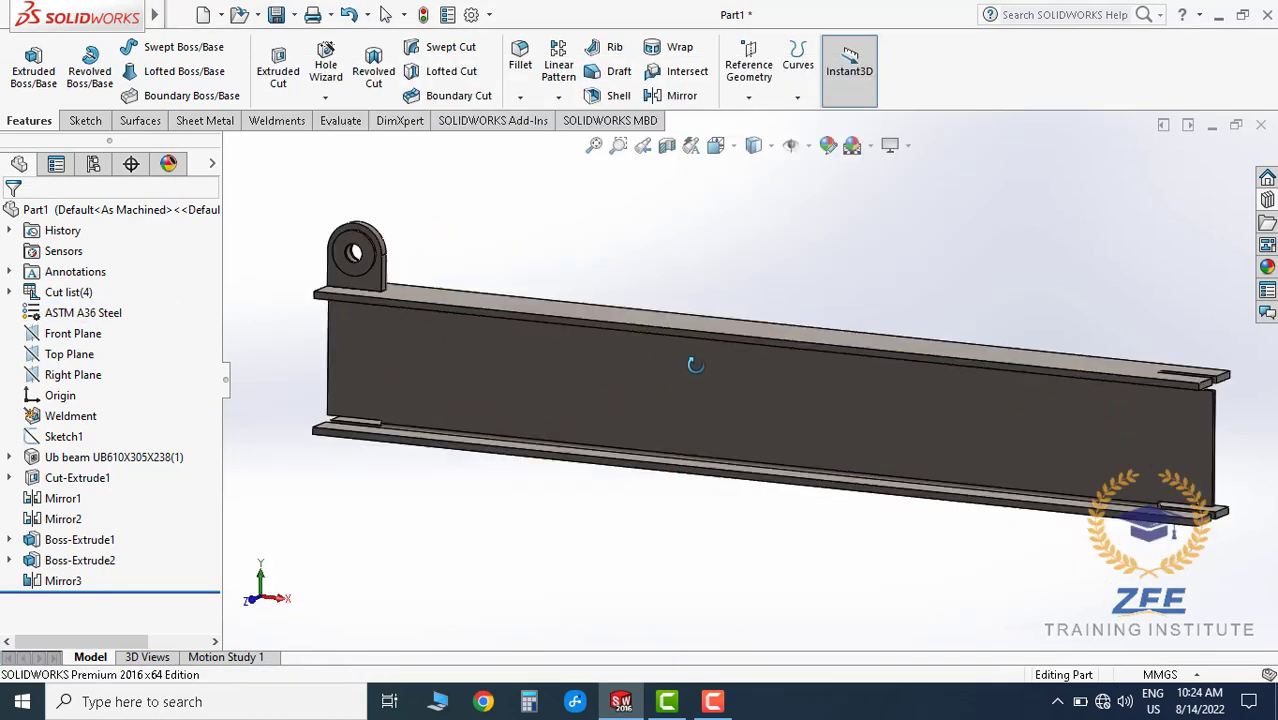
- Orbit and zoom to inspect the steel beam's lug end and side
{"action": "middle_click_drag", "start_coordinate": [695, 365], "coordinate": [688, 398]}
{"action": "scroll", "coordinate": [659, 354], "scroll_direction": "down", "scroll_amount": 4}
{"action": "scroll", "coordinate": [679, 325], "scroll_direction": "down", "scroll_amount": 3}
{"action": "mouse_move", "coordinate": [679, 325]}
{"action": "middle_mouse_down"}
{"action": "mouse_move", "coordinate": [777, 307]}
{"action": "mouse_move", "coordinate": [799, 428]}
{"action": "mouse_move", "coordinate": [807, 368]}
{"action": "mouse_move", "coordinate": [761, 408]}
{"action": "middle_mouse_up"}
{"action": "scroll", "coordinate": [799, 428], "scroll_direction": "up", "scroll_amount": 5}
{"action": "scroll", "coordinate": [890, 436], "scroll_direction": "down", "scroll_amount": 2}
{"action": "scroll", "coordinate": [807, 368], "scroll_direction": "down", "scroll_amount": 3}
{"action": "scroll", "coordinate": [752, 447], "scroll_direction": "down", "scroll_amount": 1}
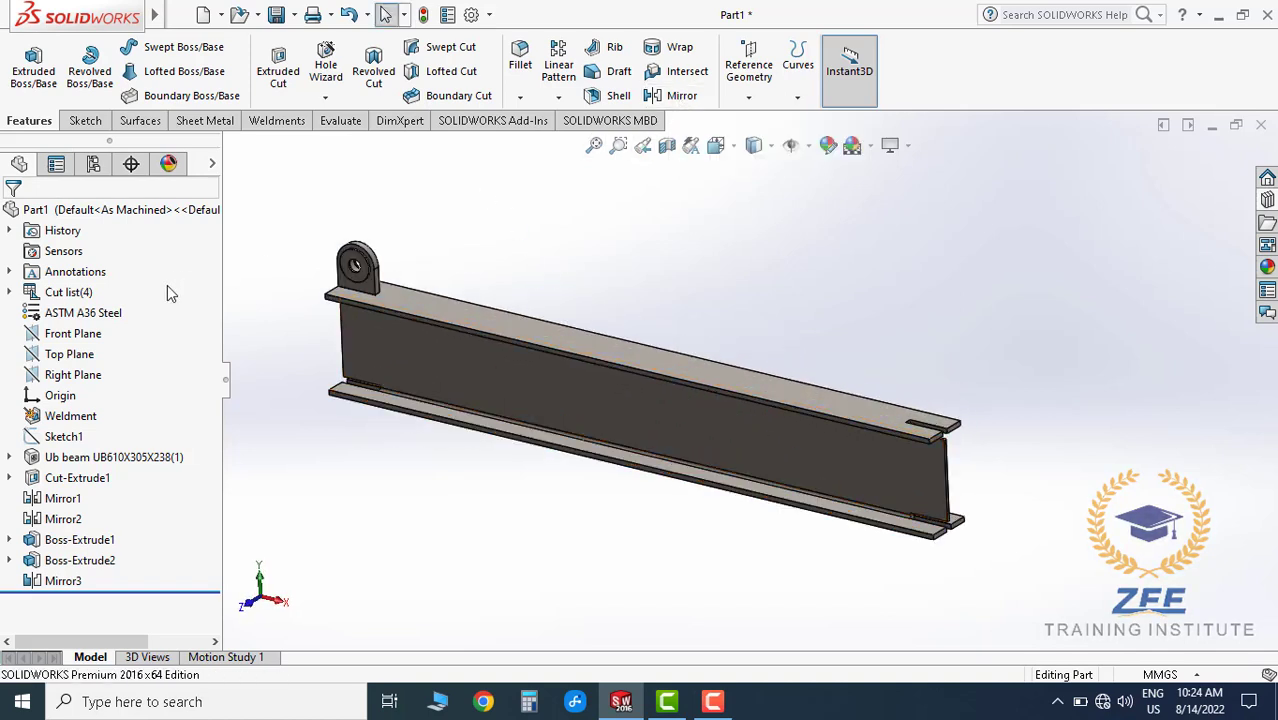
- Mirror the lug and both collar bodies, including Mirror3, across the Right Plane
{"action": "left_click", "coordinate": [72, 376]}
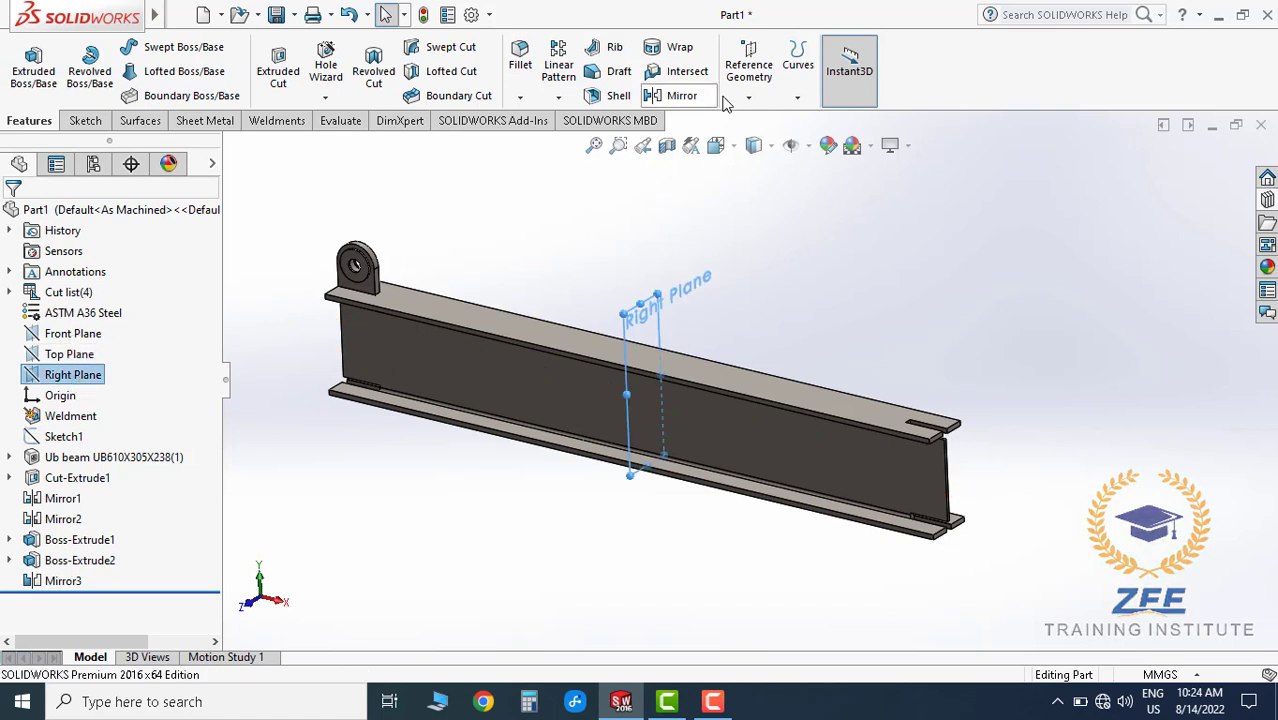
{"action": "left_click", "coordinate": [670, 95]}
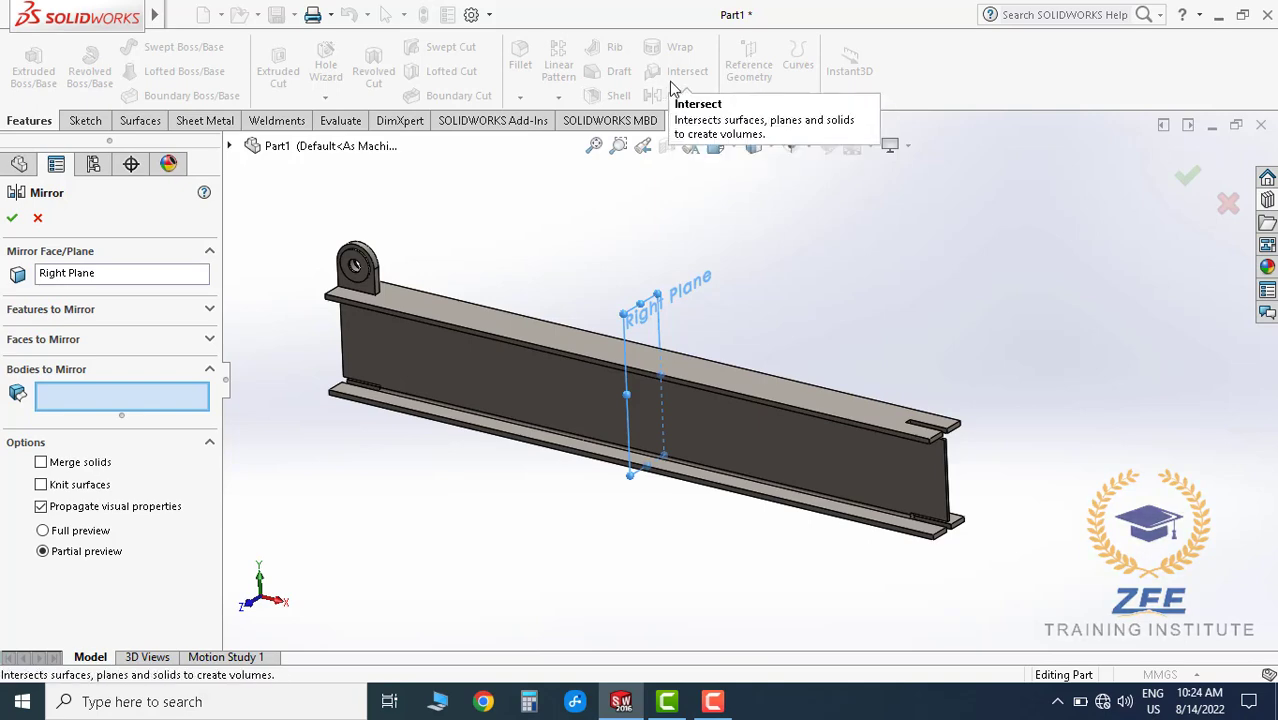
{"action": "scroll", "coordinate": [360, 350], "scroll_direction": "up", "scroll_amount": 3}
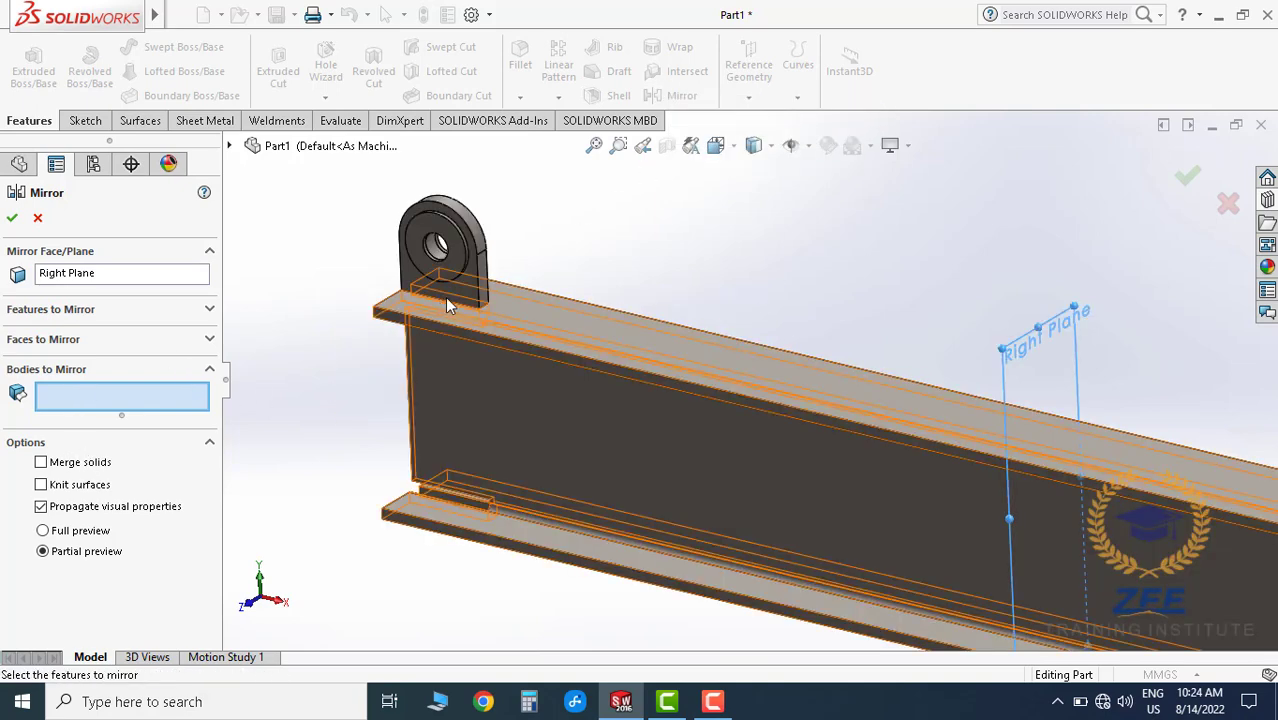
{"action": "scroll", "coordinate": [445, 297], "scroll_direction": "up", "scroll_amount": 3}
{"action": "left_click", "coordinate": [602, 292]}
{"action": "left_click", "coordinate": [635, 315]}
{"action": "middle_click_drag", "start_coordinate": [635, 315], "coordinate": [700, 280]}
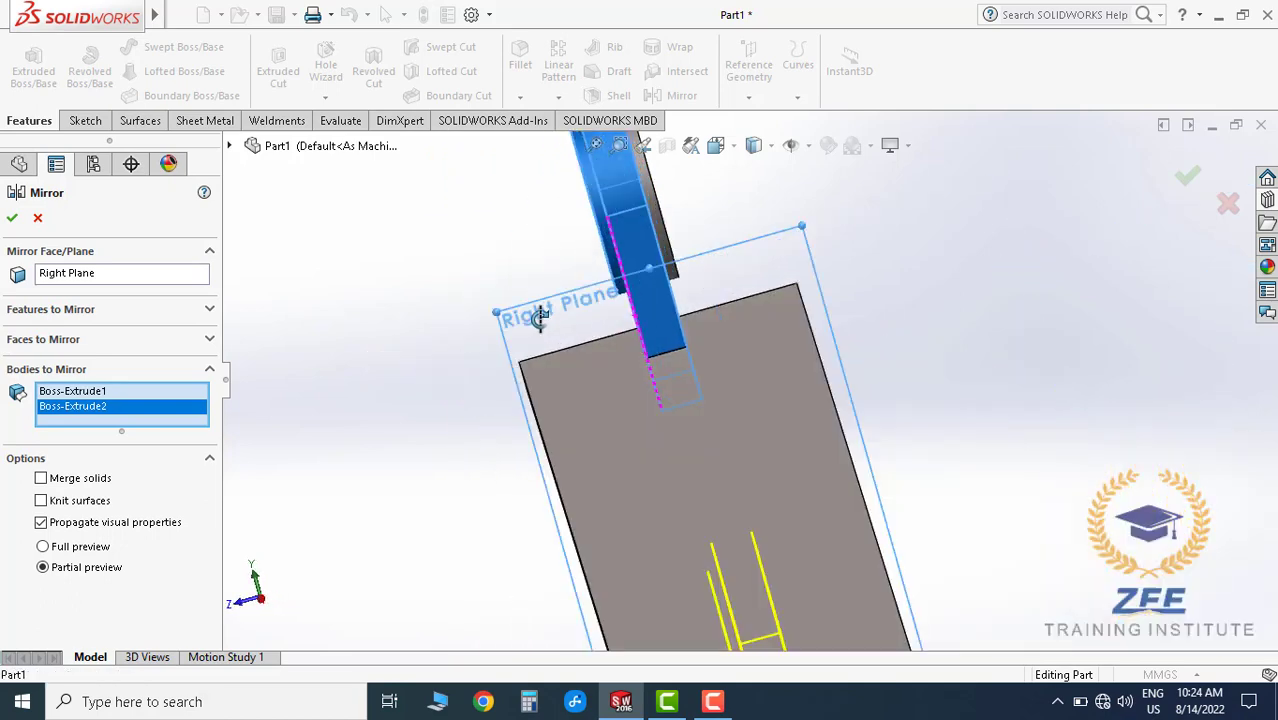
{"action": "scroll", "coordinate": [721, 260], "scroll_direction": "down", "scroll_amount": 2}
{"action": "left_click", "coordinate": [703, 243]}
{"action": "scroll", "coordinate": [697, 411], "scroll_direction": "down", "scroll_amount": 2}
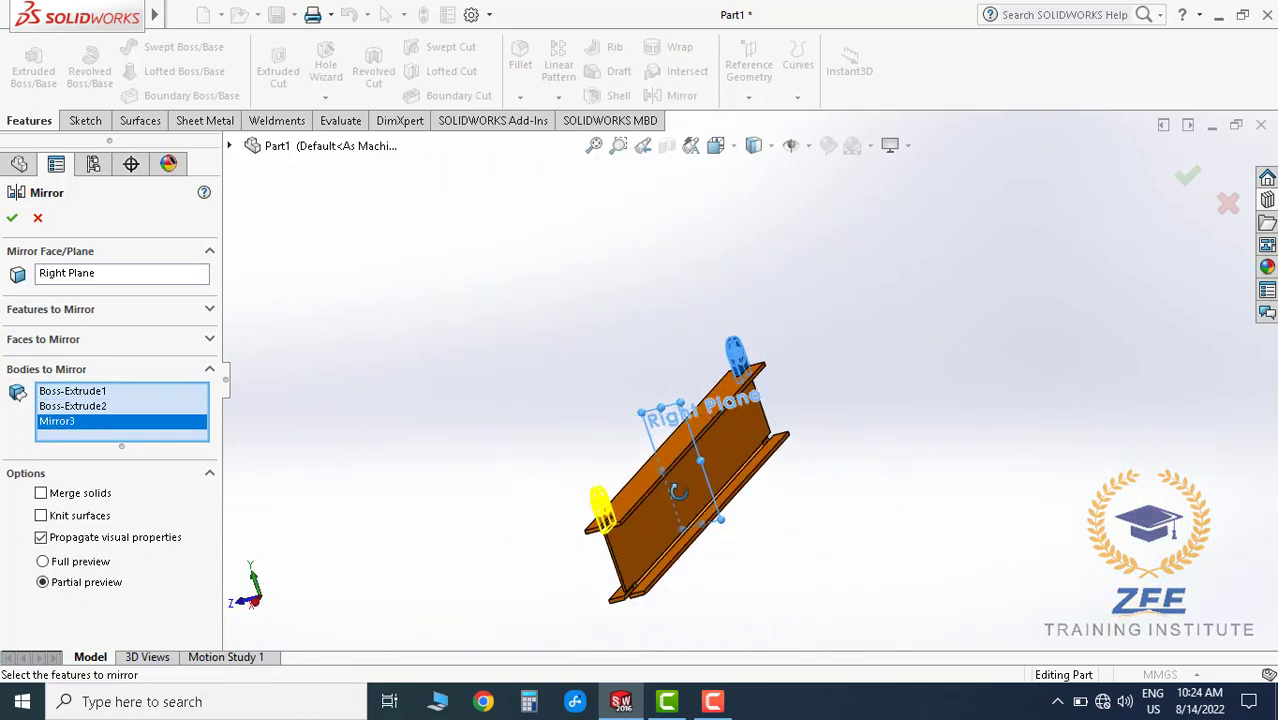
{"action": "middle_click_drag", "start_coordinate": [697, 411], "coordinate": [1127, 299]}
{"action": "left_click", "coordinate": [1186, 178]}
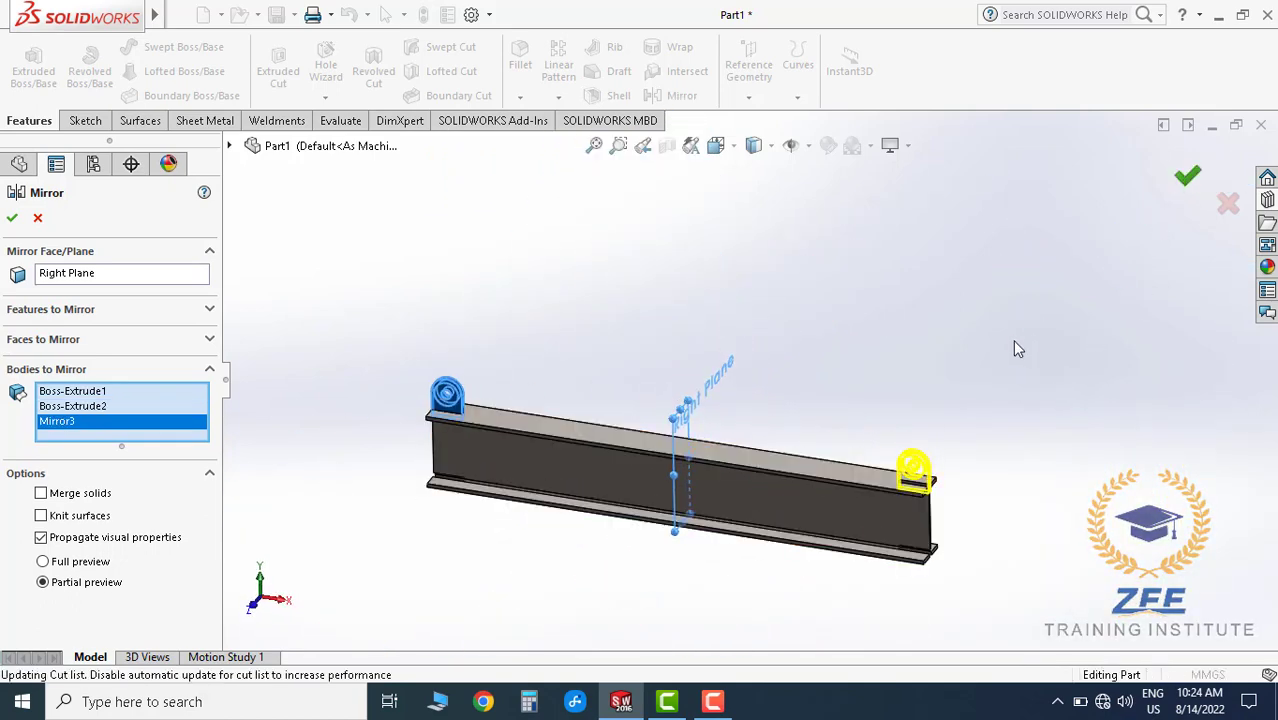
- Orbit and zoom to inspect the newly mirrored lug at the other beam end
{"action": "scroll", "coordinate": [900, 400], "scroll_direction": "up", "scroll_amount": 2}
{"action": "scroll", "coordinate": [859, 402], "scroll_direction": "up", "scroll_amount": 3}
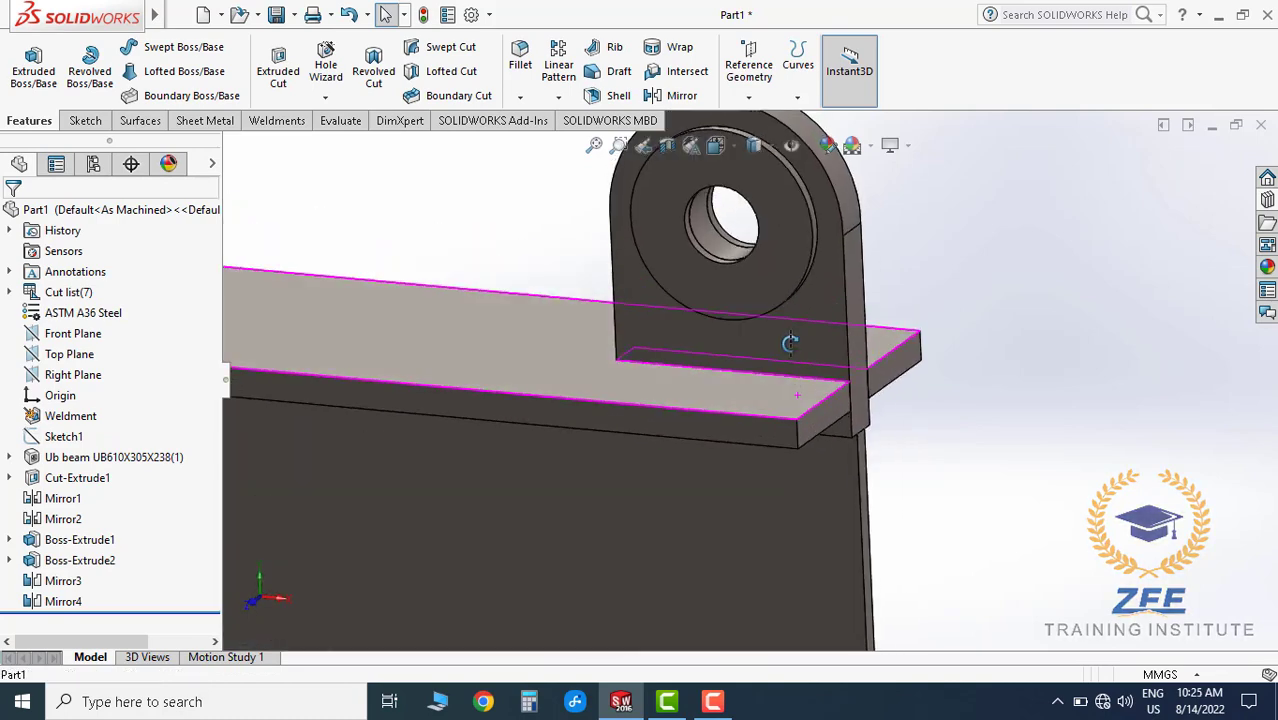
{"action": "mouse_move", "coordinate": [859, 402]}
{"action": "middle_mouse_down"}
{"action": "mouse_move", "coordinate": [679, 302]}
{"action": "mouse_move", "coordinate": [747, 371]}
{"action": "middle_mouse_up"}
{"action": "scroll", "coordinate": [698, 388], "scroll_direction": "down", "scroll_amount": 3}
{"action": "scroll", "coordinate": [697, 388], "scroll_direction": "down", "scroll_amount": 3}
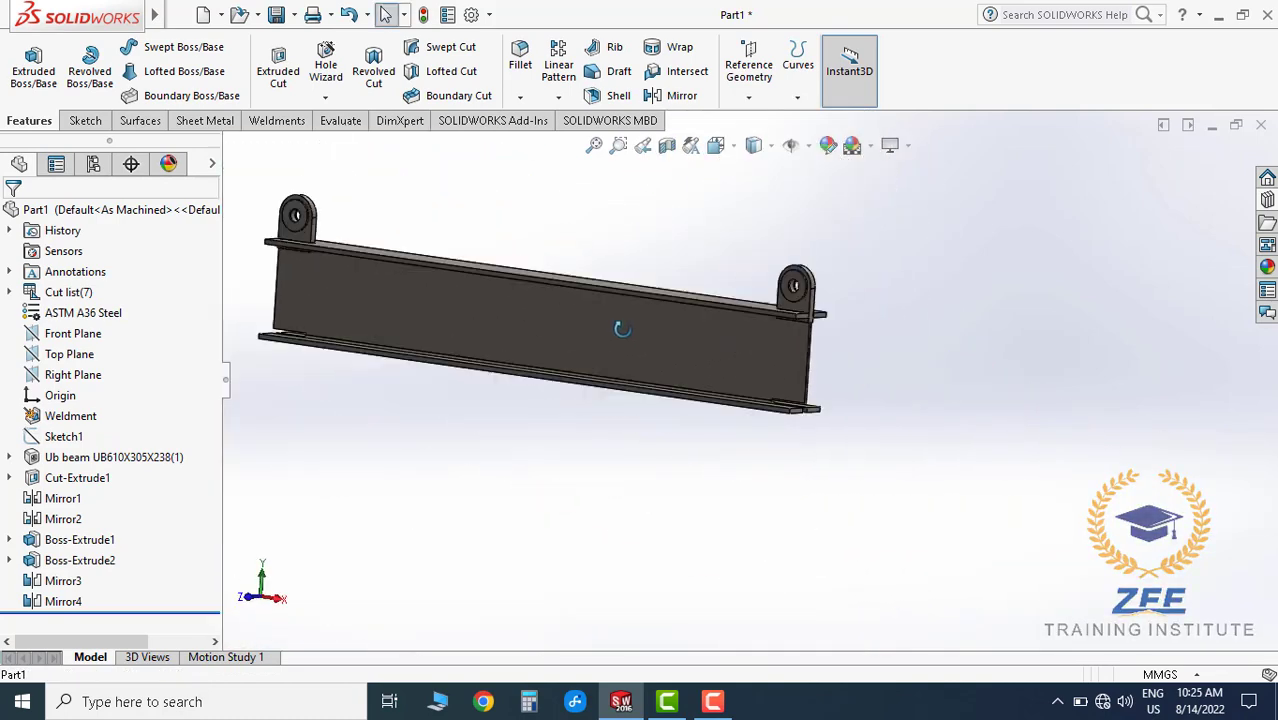
{"action": "scroll", "coordinate": [616, 334], "scroll_direction": "down", "scroll_amount": 2}
{"action": "scroll", "coordinate": [588, 337], "scroll_direction": "up", "scroll_amount": 2}
{"action": "scroll", "coordinate": [653, 400], "scroll_direction": "up", "scroll_amount": 2}
{"action": "middle_click_drag", "start_coordinate": [840, 423], "coordinate": [801, 429]}
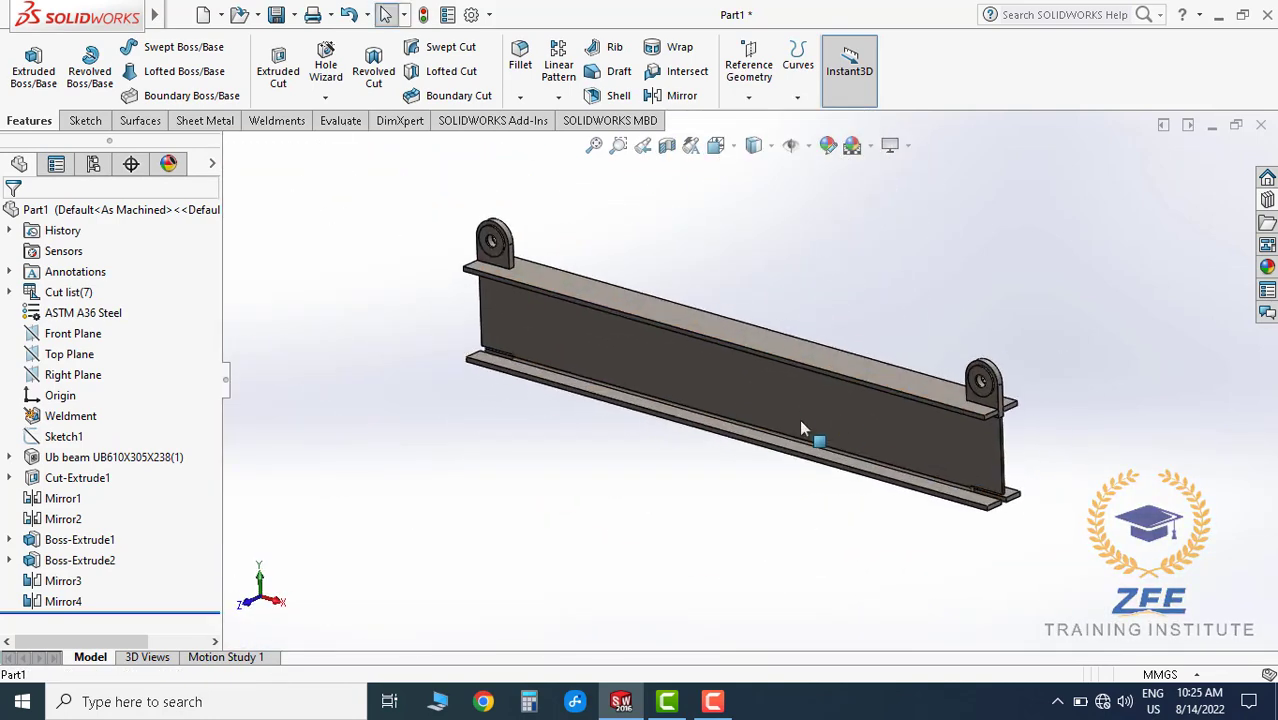
- Start a Top Plane mirror with the original lug, collar and Mirror3 bodies selected
{"action": "left_click", "coordinate": [90, 354]}
{"action": "left_click", "coordinate": [681, 96]}
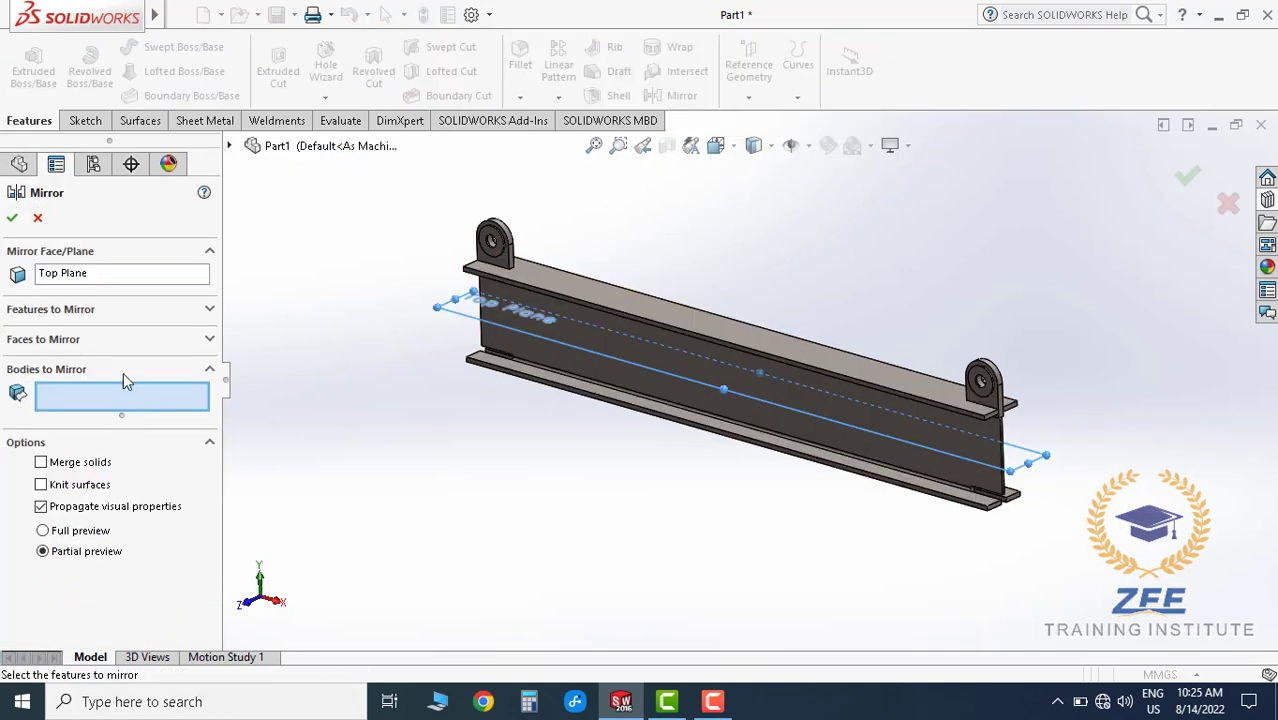
{"action": "scroll", "coordinate": [565, 263], "scroll_direction": "down", "scroll_amount": 3}
{"action": "scroll", "coordinate": [462, 288], "scroll_direction": "down", "scroll_amount": 3}
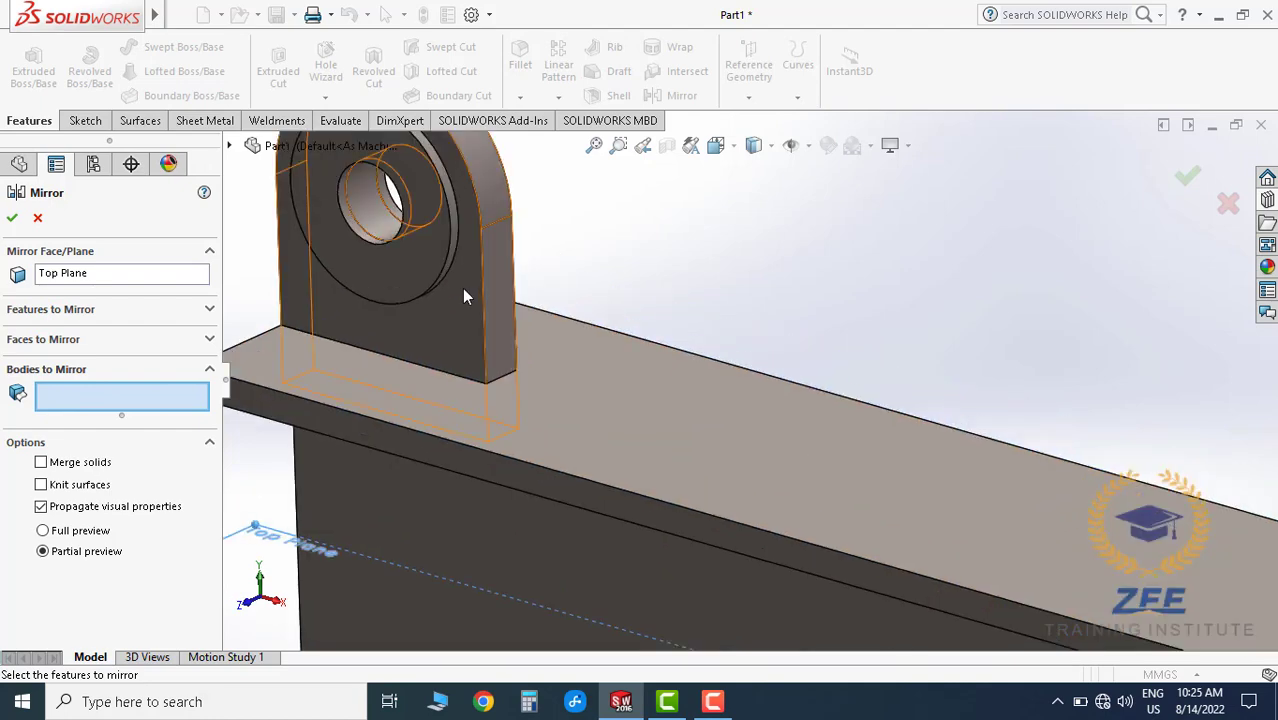
{"action": "left_click", "coordinate": [438, 263]}
{"action": "left_click", "coordinate": [476, 311]}
{"action": "scroll", "coordinate": [476, 311], "scroll_direction": "up", "scroll_amount": 5}
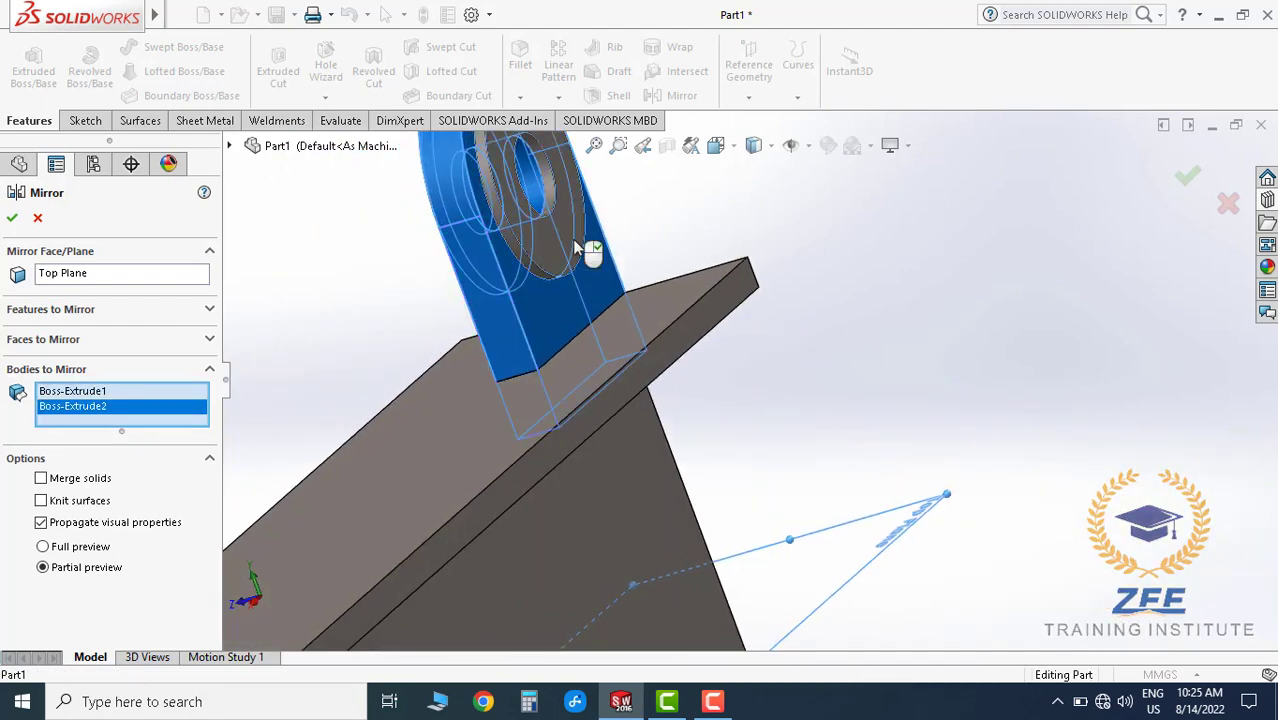
{"action": "left_click", "coordinate": [572, 239]}
- Add the three Mirror4 bodies and confirm the Top Plane mirror below the bottom flange
{"action": "scroll", "coordinate": [699, 452], "scroll_direction": "up", "scroll_amount": 2}
{"action": "scroll", "coordinate": [706, 443], "scroll_direction": "up", "scroll_amount": 2}
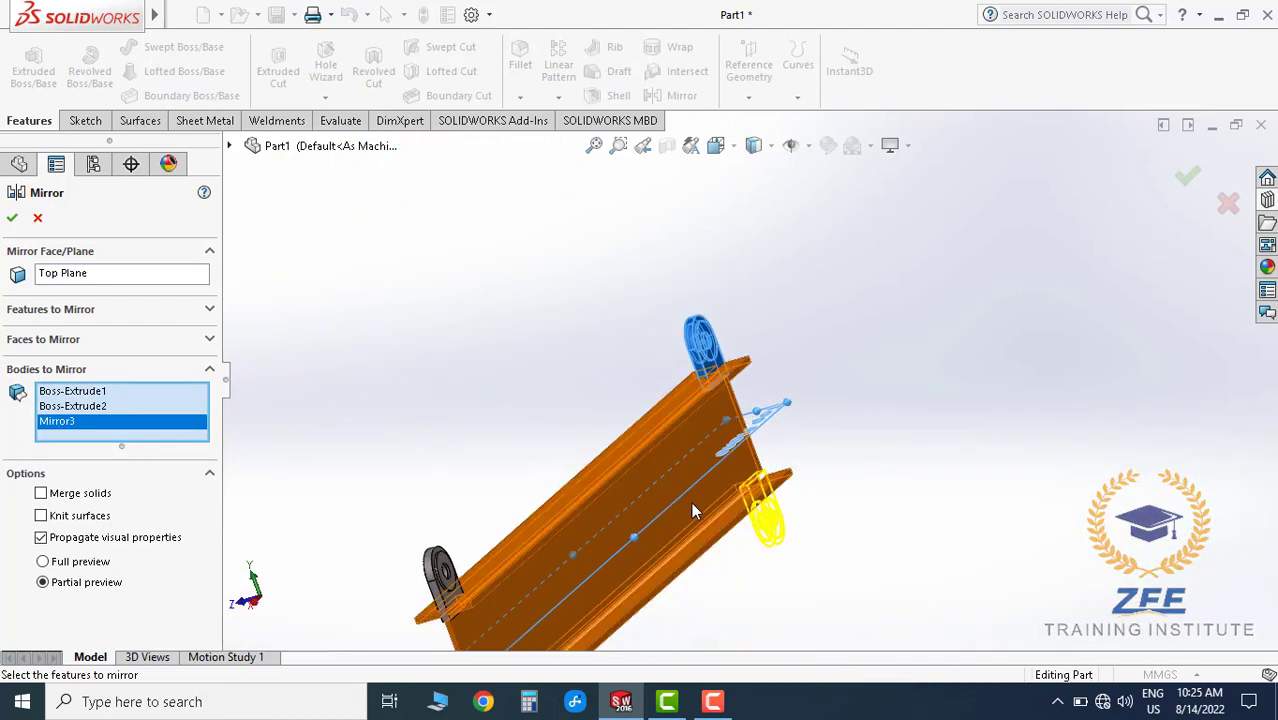
{"action": "scroll", "coordinate": [691, 502], "scroll_direction": "up", "scroll_amount": 2}
{"action": "mouse_move", "coordinate": [691, 502]}
{"action": "middle_mouse_down"}
{"action": "mouse_move", "coordinate": [634, 532]}
{"action": "mouse_move", "coordinate": [764, 516]}
{"action": "mouse_move", "coordinate": [801, 530]}
{"action": "middle_mouse_up"}
{"action": "scroll", "coordinate": [801, 530], "scroll_direction": "down", "scroll_amount": 2}
{"action": "scroll", "coordinate": [1008, 270], "scroll_direction": "down", "scroll_amount": 2}
{"action": "scroll", "coordinate": [1005, 263], "scroll_direction": "down", "scroll_amount": 2}
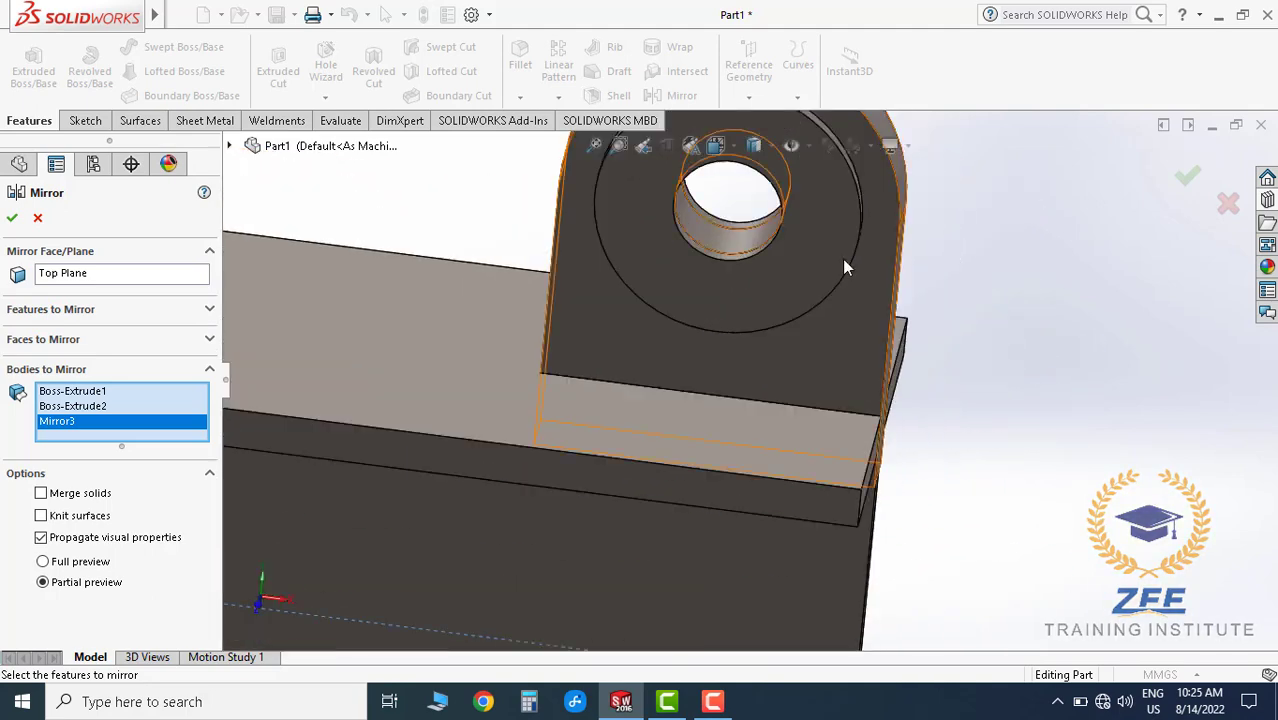
{"action": "left_click", "coordinate": [842, 259]}
{"action": "left_click", "coordinate": [854, 342]}
{"action": "middle_click_drag", "start_coordinate": [854, 342], "coordinate": [698, 381]}
{"action": "scroll", "coordinate": [800, 330], "scroll_direction": "up", "scroll_amount": 2}
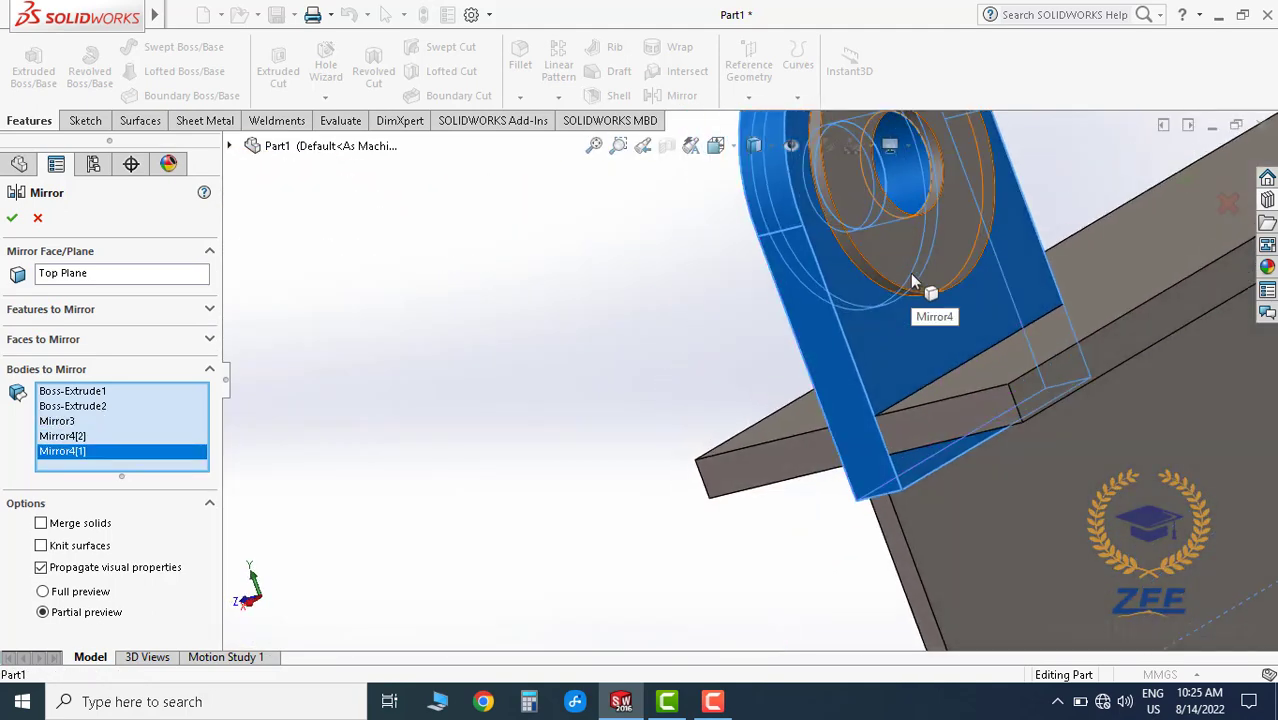
{"action": "left_click", "coordinate": [910, 273]}
{"action": "scroll", "coordinate": [905, 320], "scroll_direction": "up", "scroll_amount": 3}
{"action": "scroll", "coordinate": [850, 385], "scroll_direction": "down", "scroll_amount": 2}
{"action": "middle_click_drag", "start_coordinate": [834, 390], "coordinate": [951, 397]}
{"action": "scroll", "coordinate": [746, 379], "scroll_direction": "up", "scroll_amount": 3}
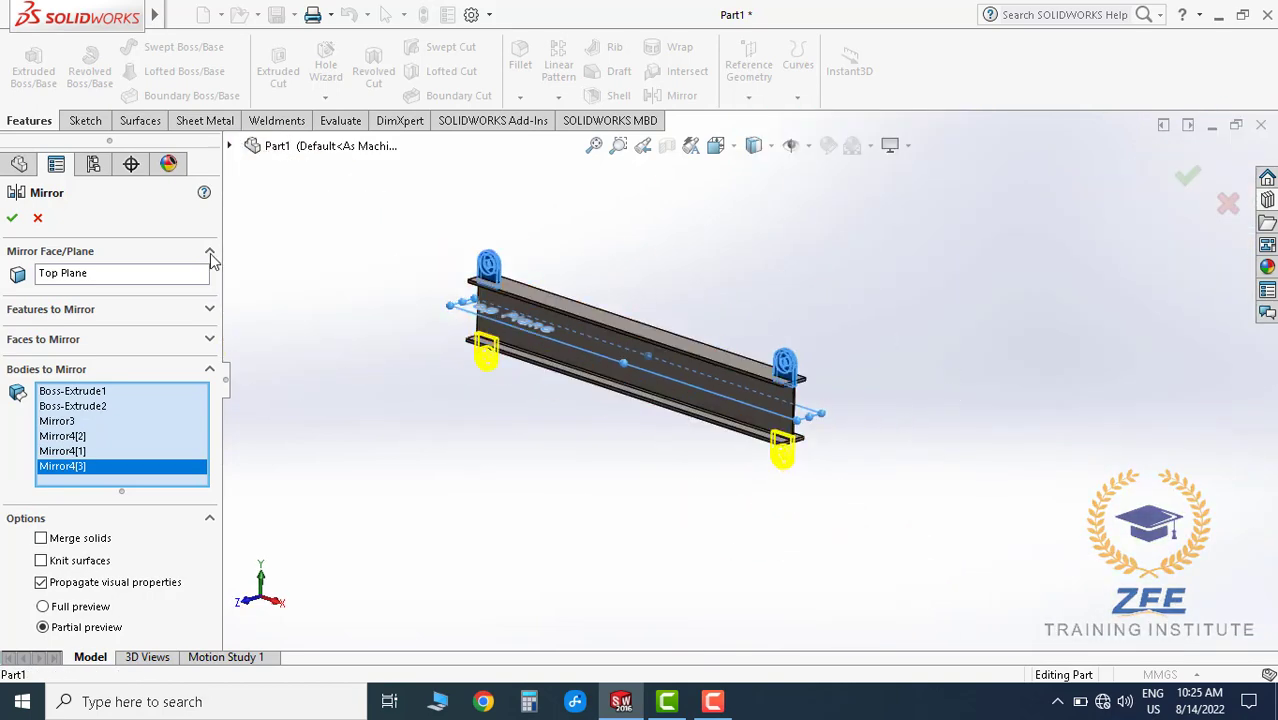
{"action": "left_click", "coordinate": [1187, 180]}
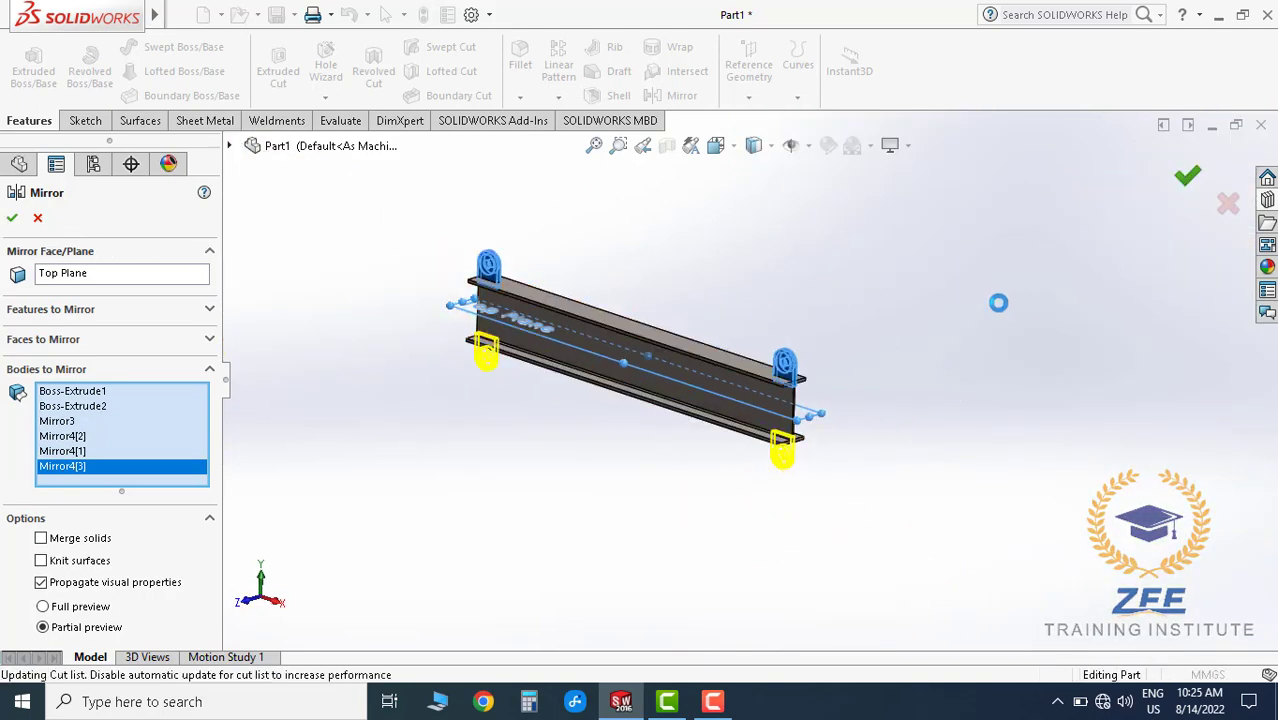
{"action": "scroll", "coordinate": [693, 391], "scroll_direction": "down", "scroll_amount": 2}
{"action": "scroll", "coordinate": [797, 323], "scroll_direction": "down", "scroll_amount": 2}
{"action": "mouse_move", "coordinate": [797, 323]}
{"action": "middle_mouse_down"}
{"action": "mouse_move", "coordinate": [684, 345]}
{"action": "mouse_move", "coordinate": [820, 392]}
{"action": "middle_mouse_up"}
{"action": "scroll", "coordinate": [804, 382], "scroll_direction": "down", "scroll_amount": 3}
{"action": "scroll", "coordinate": [804, 382], "scroll_direction": "down", "scroll_amount": 2}
{"action": "mouse_move", "coordinate": [922, 443]}
{"action": "middle_mouse_down"}
{"action": "mouse_move", "coordinate": [640, 382]}
{"action": "mouse_move", "coordinate": [719, 386]}
{"action": "mouse_move", "coordinate": [706, 488]}
{"action": "middle_mouse_up"}
{"action": "scroll", "coordinate": [636, 380], "scroll_direction": "up", "scroll_amount": 3}
{"action": "scroll", "coordinate": [608, 385], "scroll_direction": "down", "scroll_amount": 3}
{"action": "scroll", "coordinate": [719, 386], "scroll_direction": "up", "scroll_amount": 3}
{"action": "scroll", "coordinate": [719, 386], "scroll_direction": "down", "scroll_amount": 2}
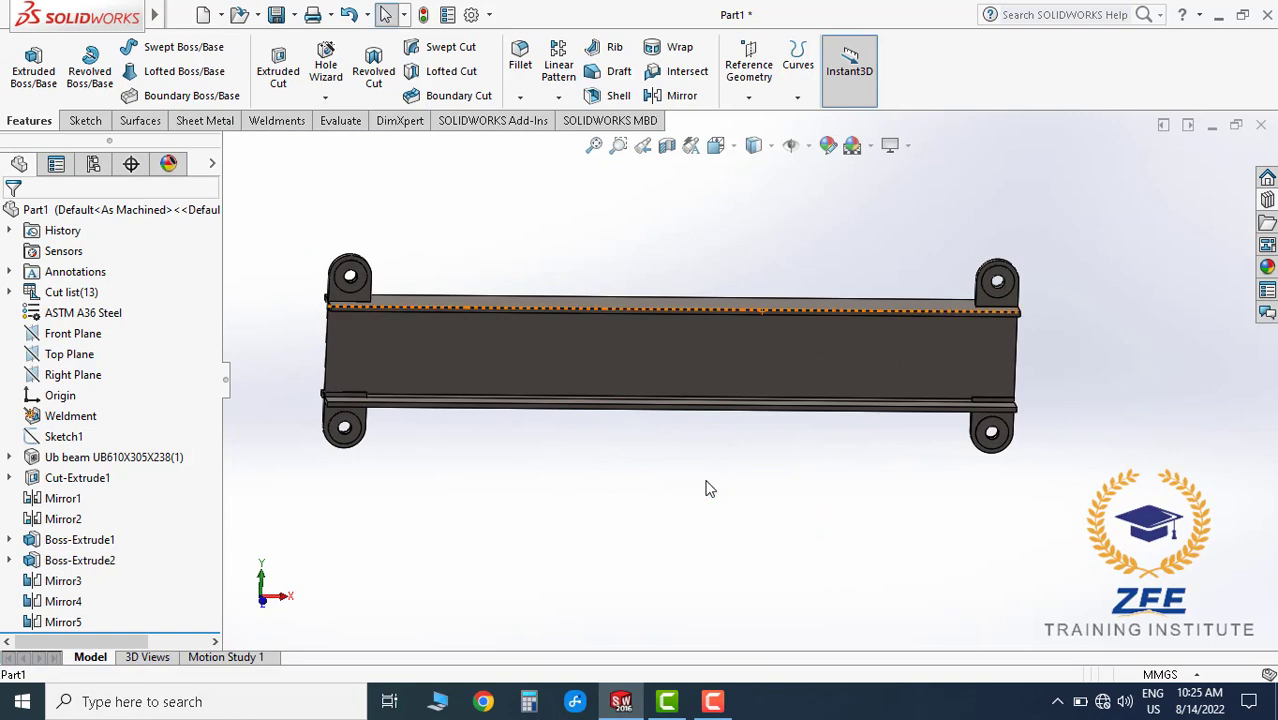
{"action": "left_click", "coordinate": [725, 157]}
{"action": "left_click", "coordinate": [737, 352]}
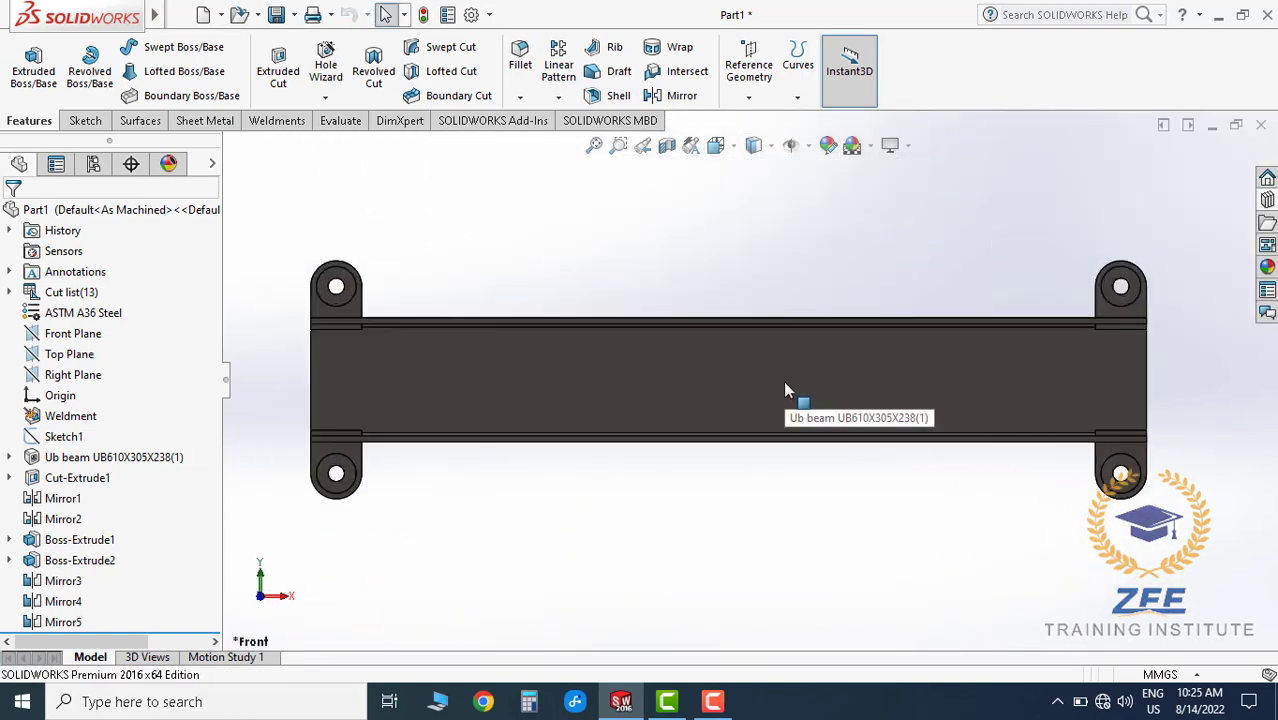
{"action": "scroll", "coordinate": [718, 393], "scroll_direction": "up", "scroll_amount": 3}
{"action": "left_click", "coordinate": [716, 145]}
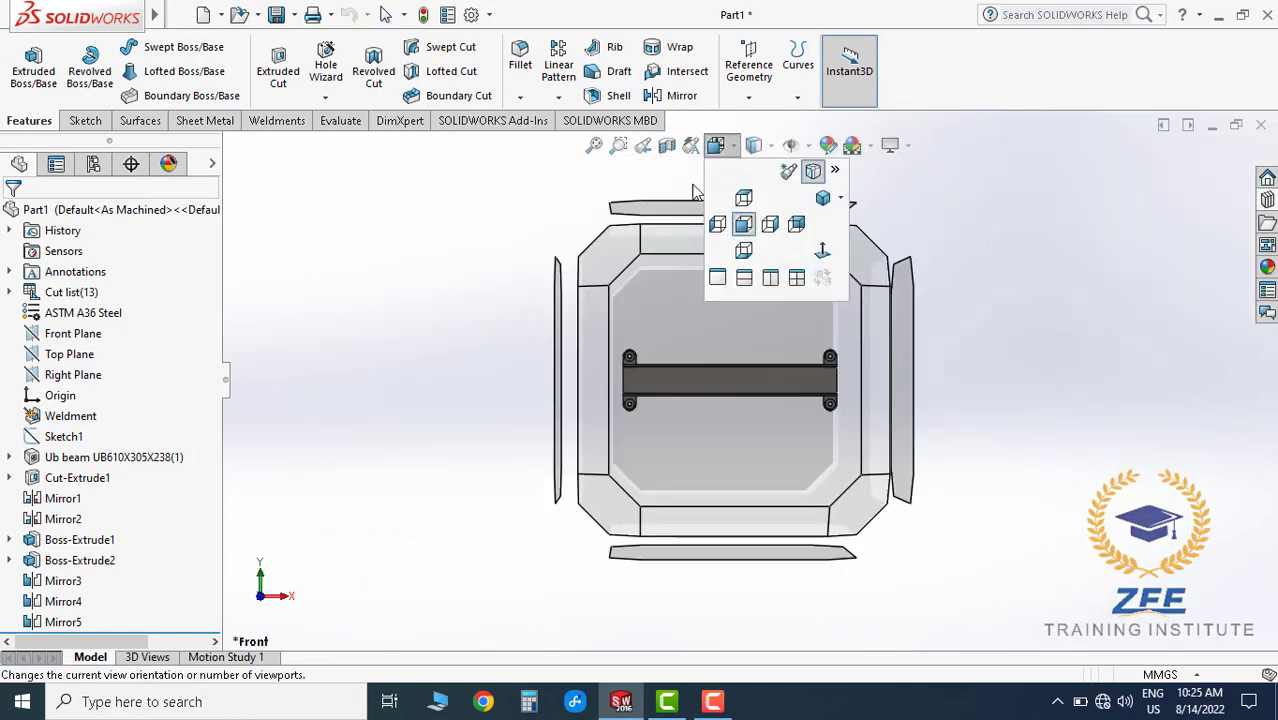
{"action": "left_click", "coordinate": [556, 338]}
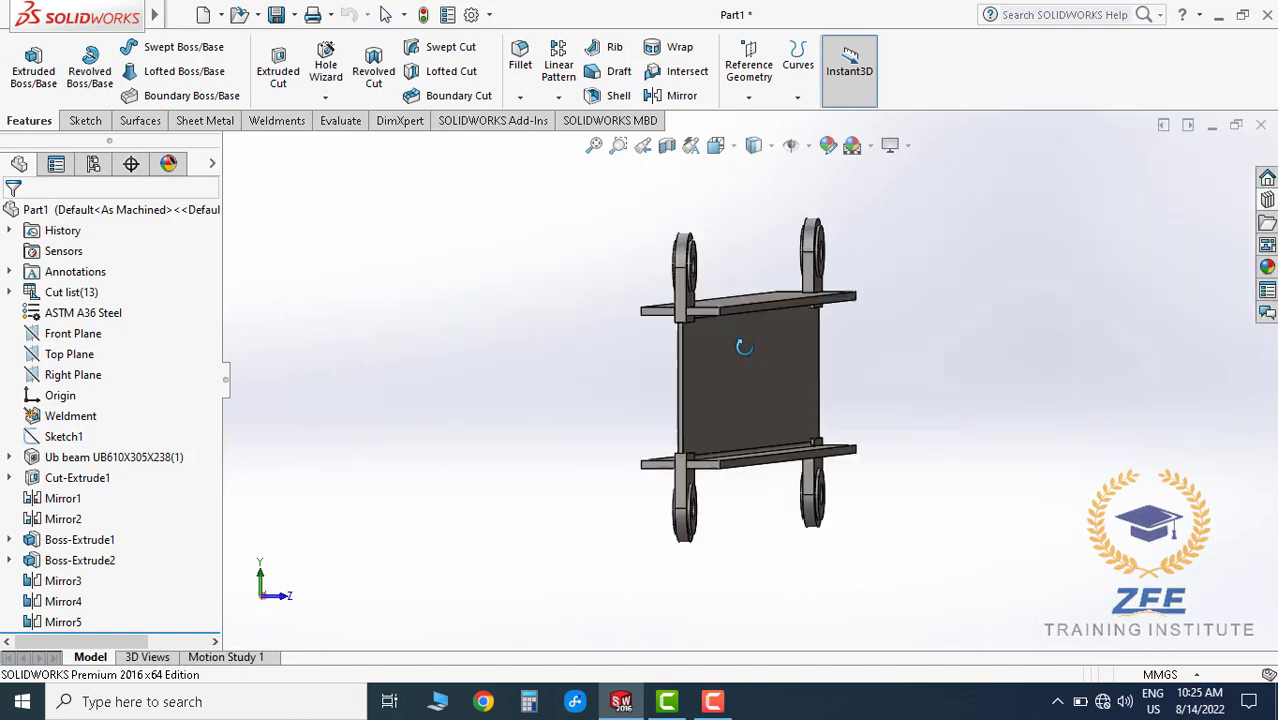
{"action": "scroll", "coordinate": [682, 406], "scroll_direction": "down", "scroll_amount": 5}
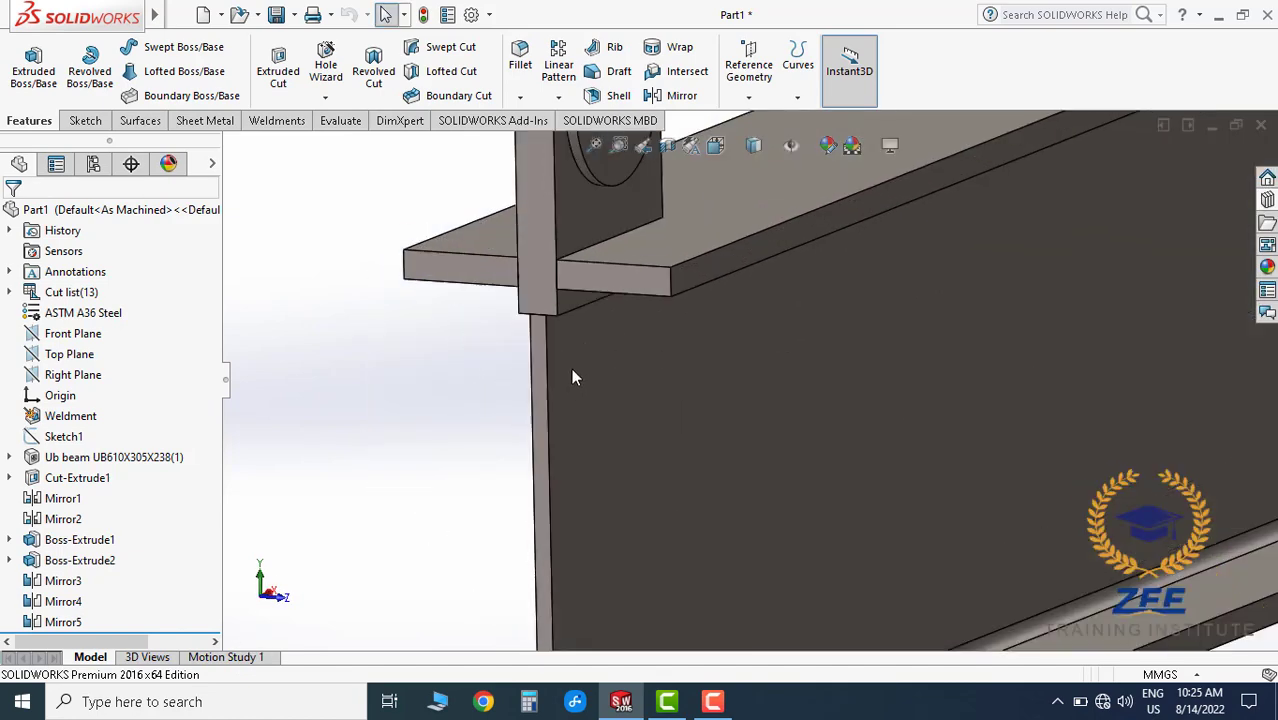
{"action": "left_click", "coordinate": [85, 120]}
- Start a new sketch on the beam's end face, viewed normal to the plane
{"action": "left_click", "coordinate": [26, 60]}
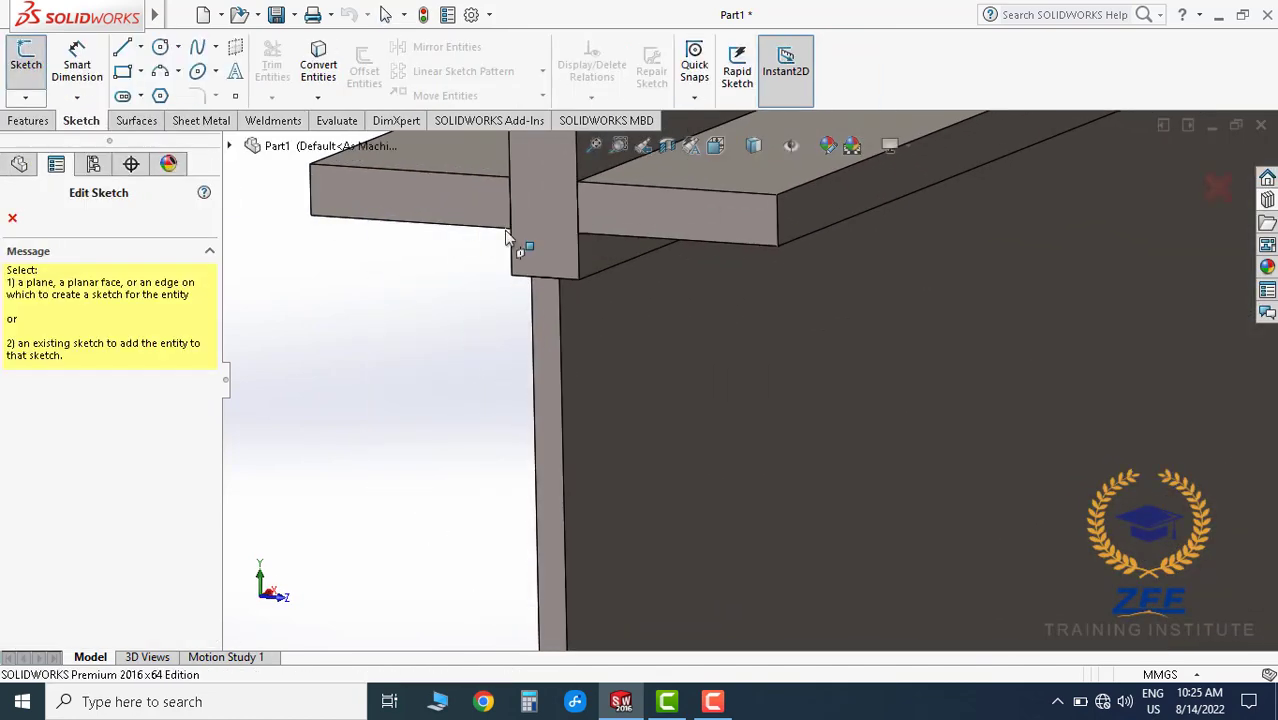
{"action": "left_click", "coordinate": [548, 326]}
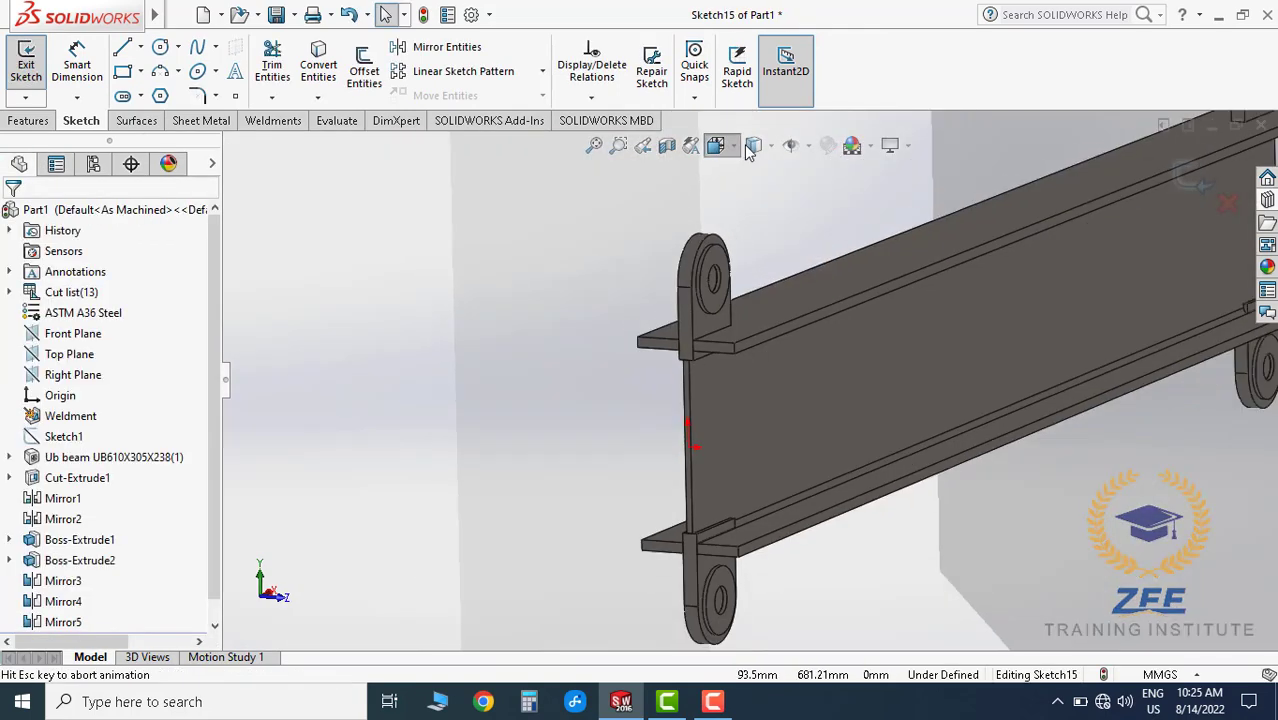
{"action": "left_click", "coordinate": [753, 145]}
{"action": "left_click", "coordinate": [820, 246]}
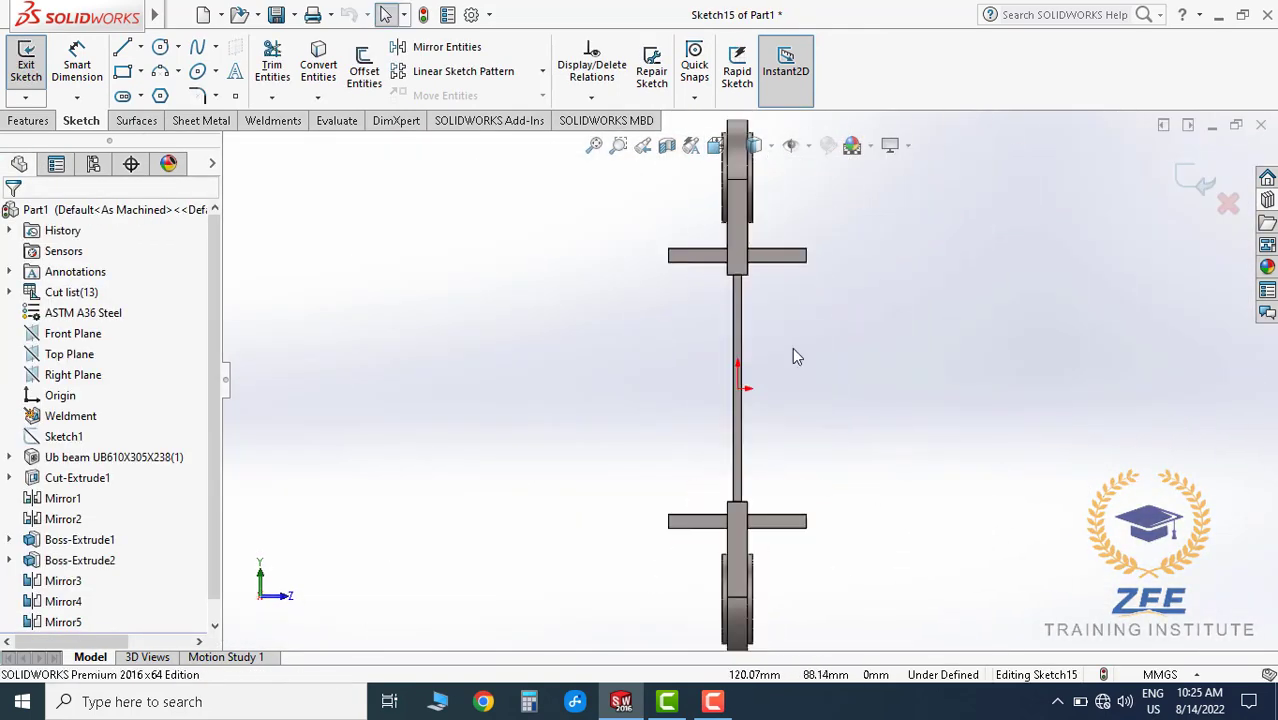
{"action": "scroll", "coordinate": [799, 320], "scroll_direction": "down", "scroll_amount": 2}
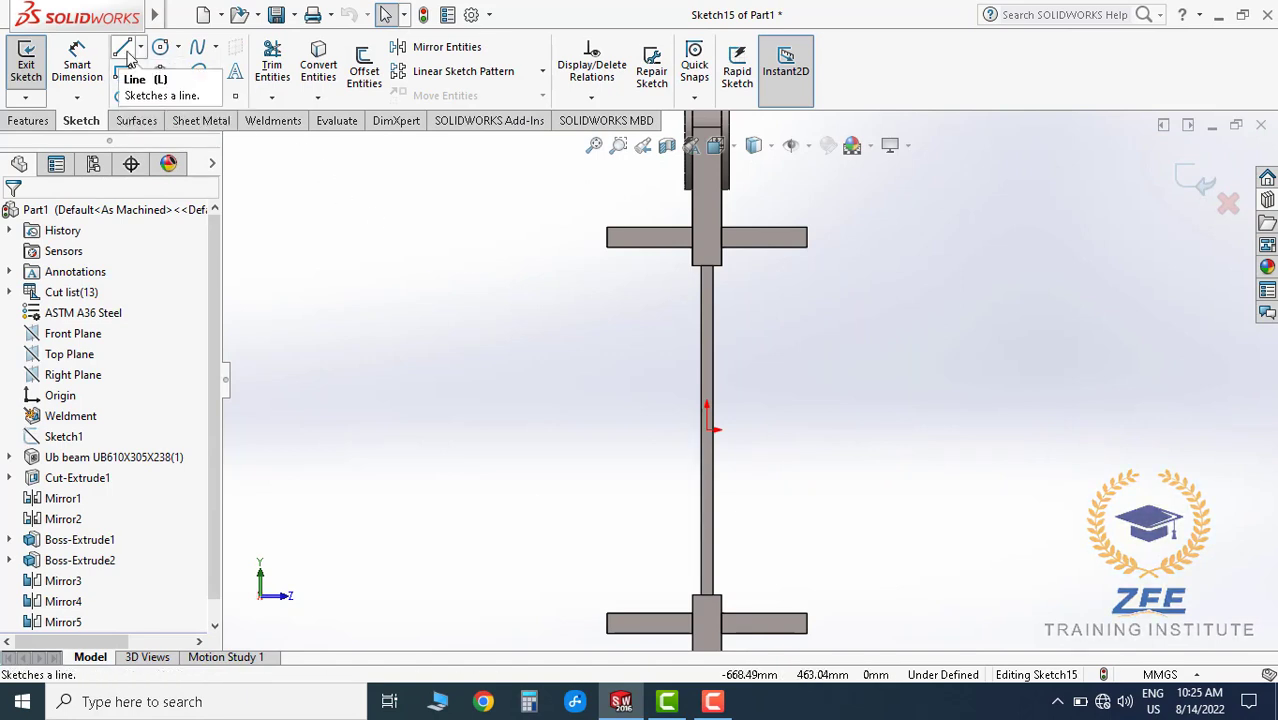
{"action": "left_click", "coordinate": [127, 60]}
{"action": "scroll", "coordinate": [624, 397], "scroll_direction": "up", "scroll_amount": 2}
{"action": "scroll", "coordinate": [722, 522], "scroll_direction": "down", "scroll_amount": 2}
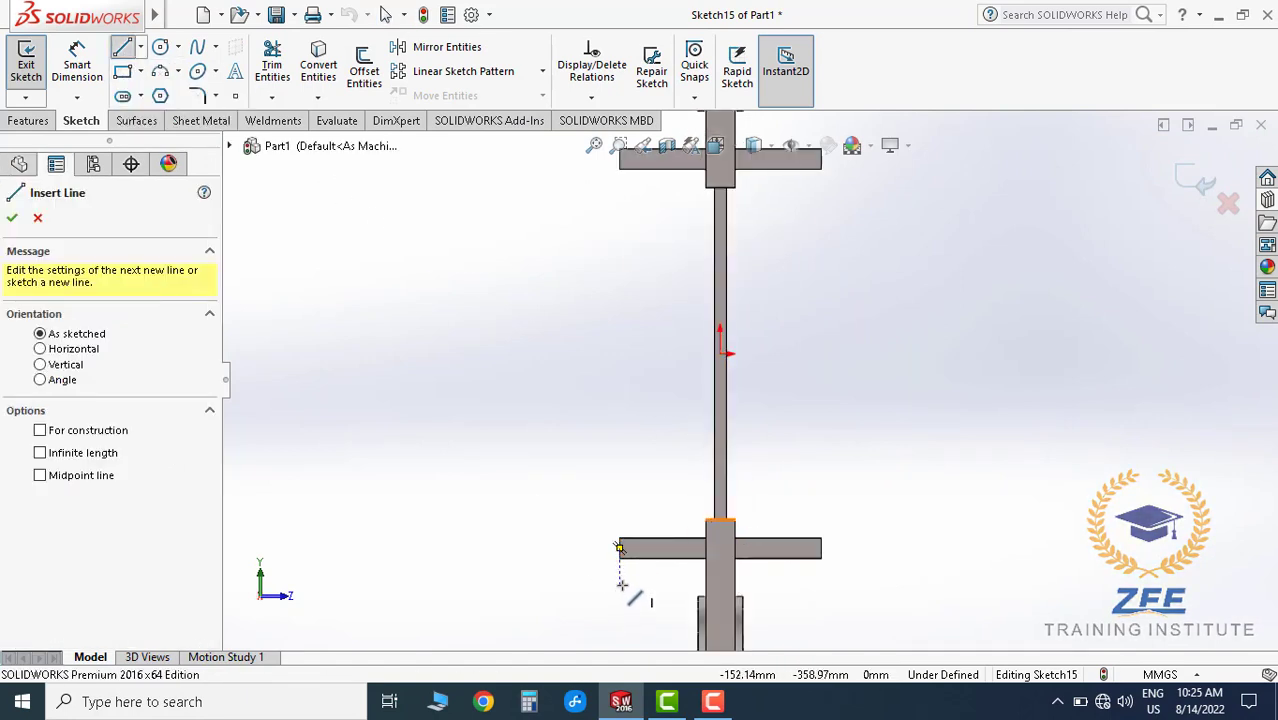
- Draw a closed eight-sided line outline around the beam section with angled corners
{"action": "left_click", "coordinate": [620, 548]}
{"action": "scroll", "coordinate": [653, 422], "scroll_direction": "up", "scroll_amount": 3}
{"action": "scroll", "coordinate": [638, 258], "scroll_direction": "down", "scroll_amount": 5}
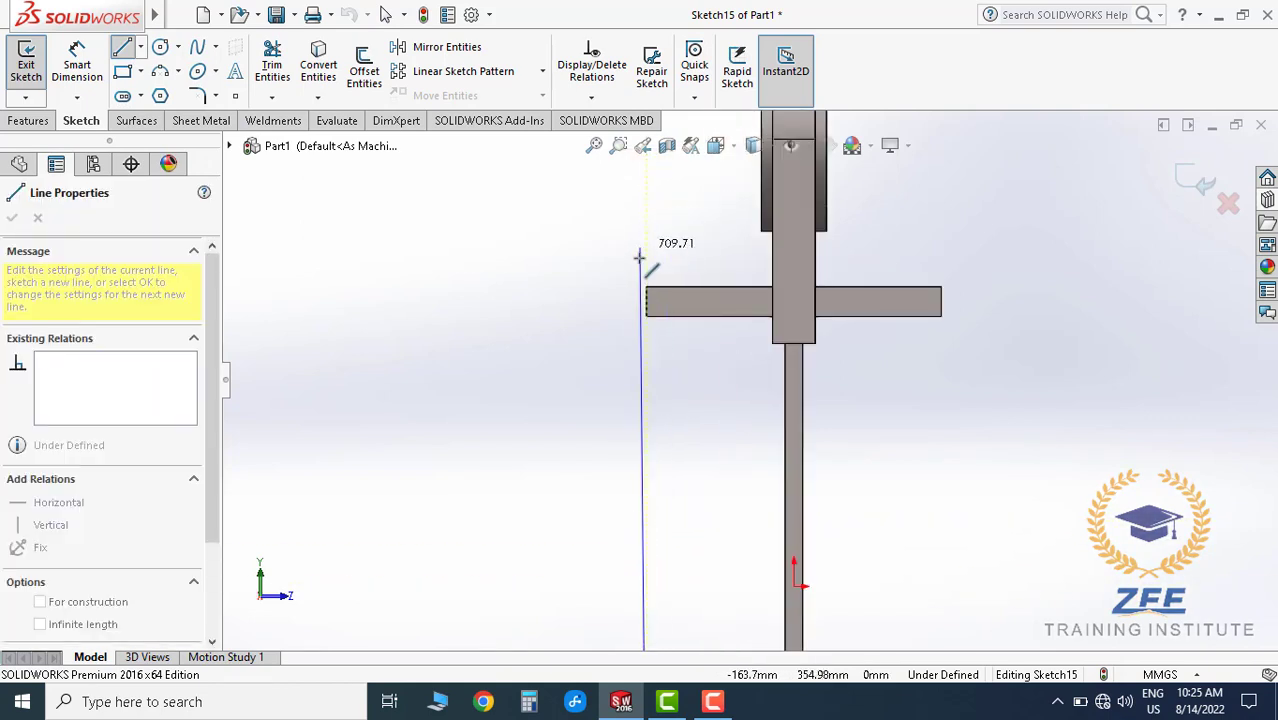
{"action": "left_click", "coordinate": [654, 258]}
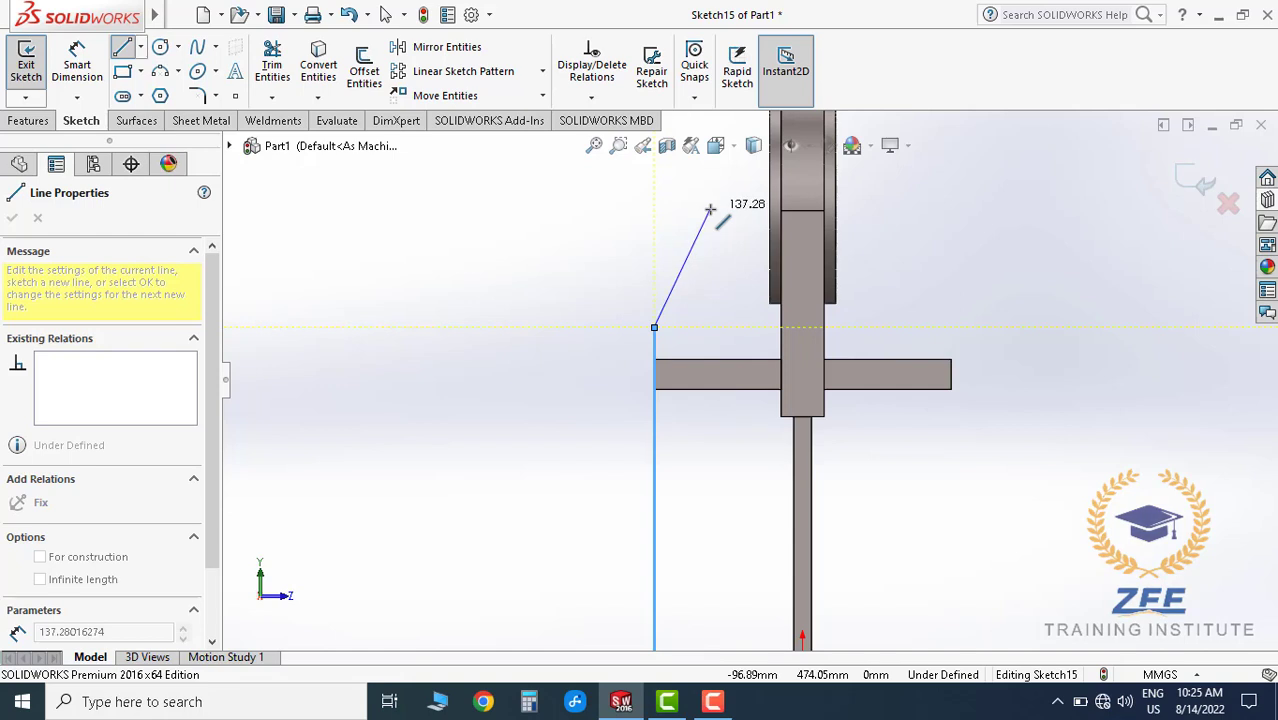
{"action": "left_click", "coordinate": [710, 210]}
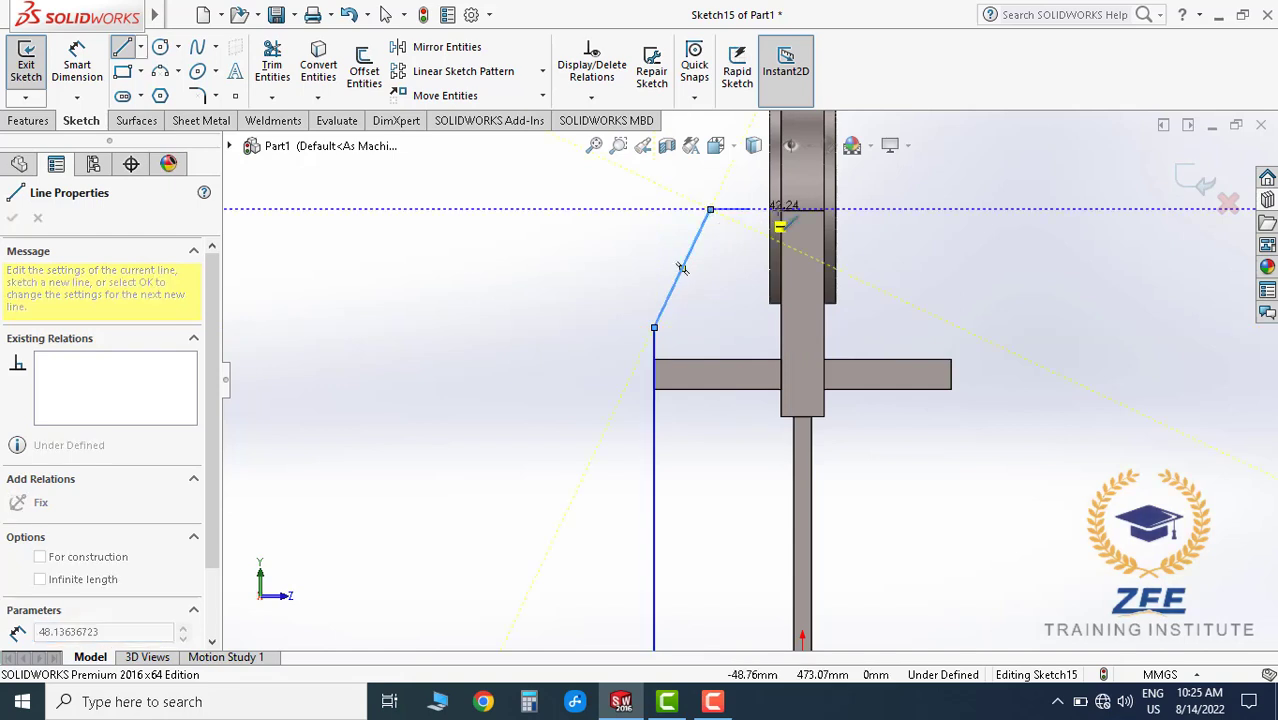
{"action": "left_click", "coordinate": [888, 209]}
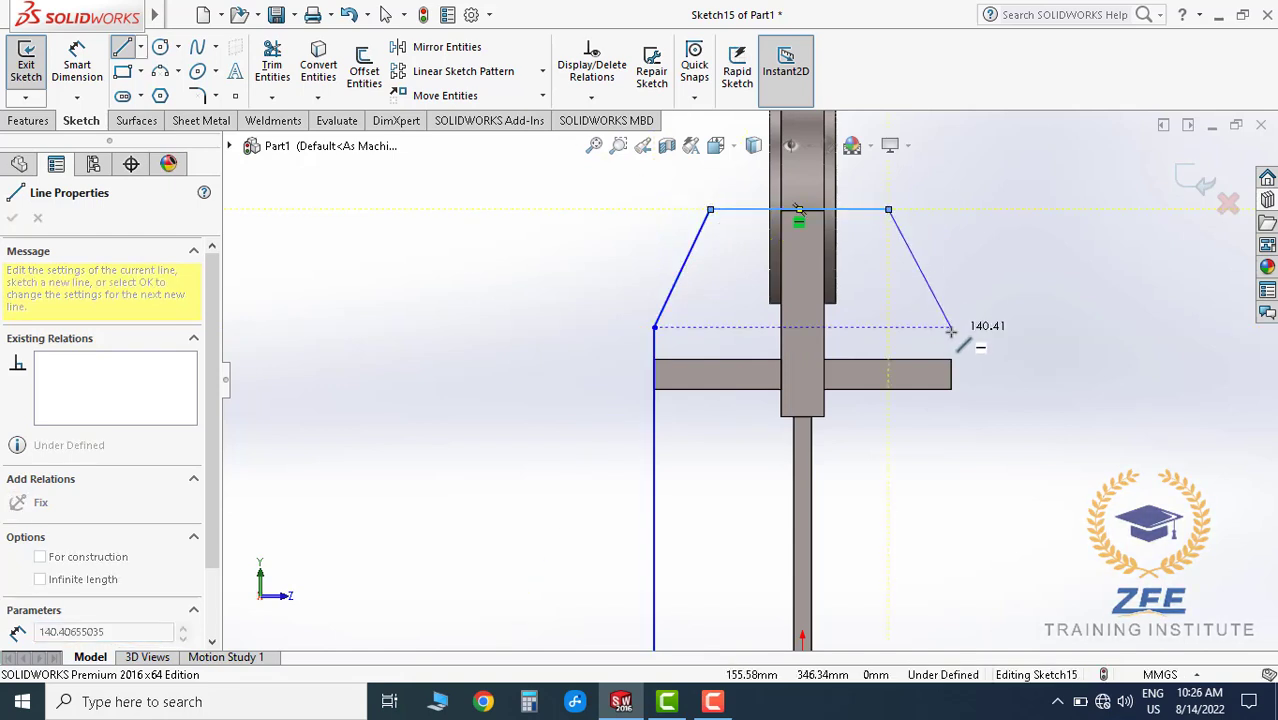
{"action": "left_click", "coordinate": [950, 330]}
{"action": "scroll", "coordinate": [900, 400], "scroll_direction": "up", "scroll_amount": 5}
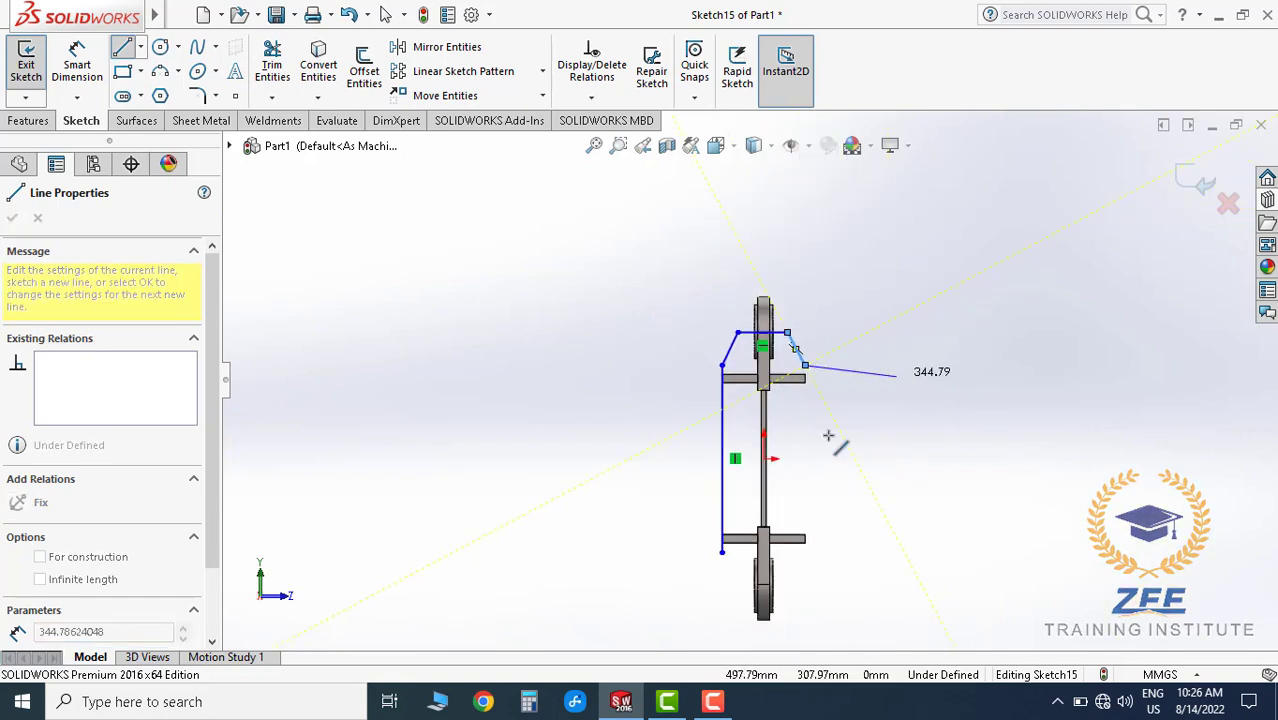
{"action": "scroll", "coordinate": [810, 500], "scroll_direction": "down", "scroll_amount": 5}
{"action": "scroll", "coordinate": [817, 492], "scroll_direction": "down", "scroll_amount": 2}
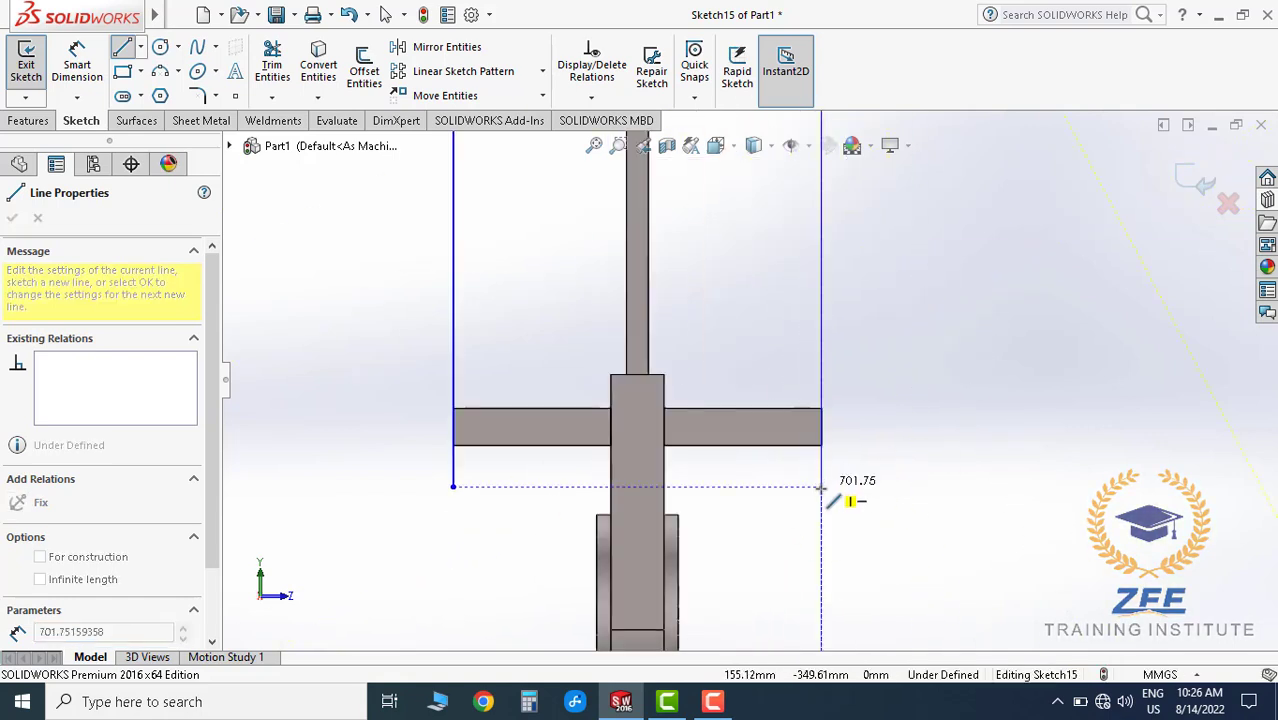
{"action": "left_click", "coordinate": [820, 487]}
{"action": "scroll", "coordinate": [820, 490], "scroll_direction": "up", "scroll_amount": 2}
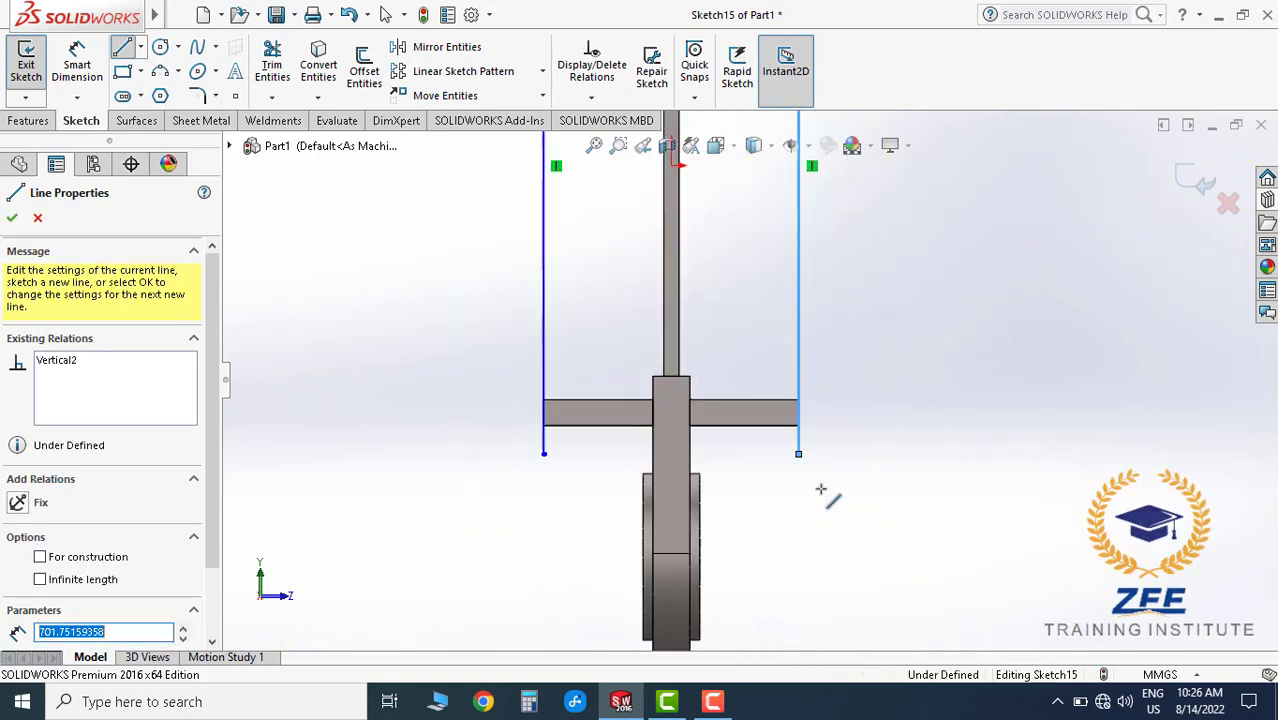
{"action": "left_click", "coordinate": [744, 568]}
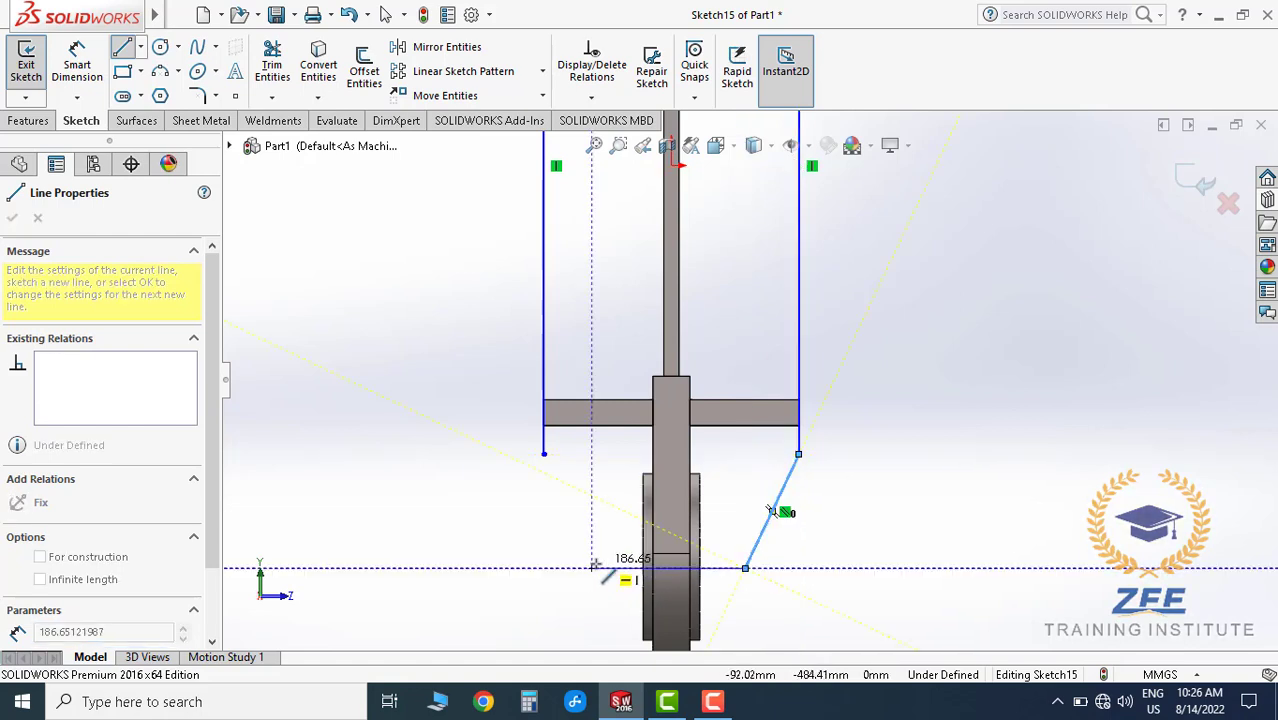
{"action": "left_click", "coordinate": [600, 567]}
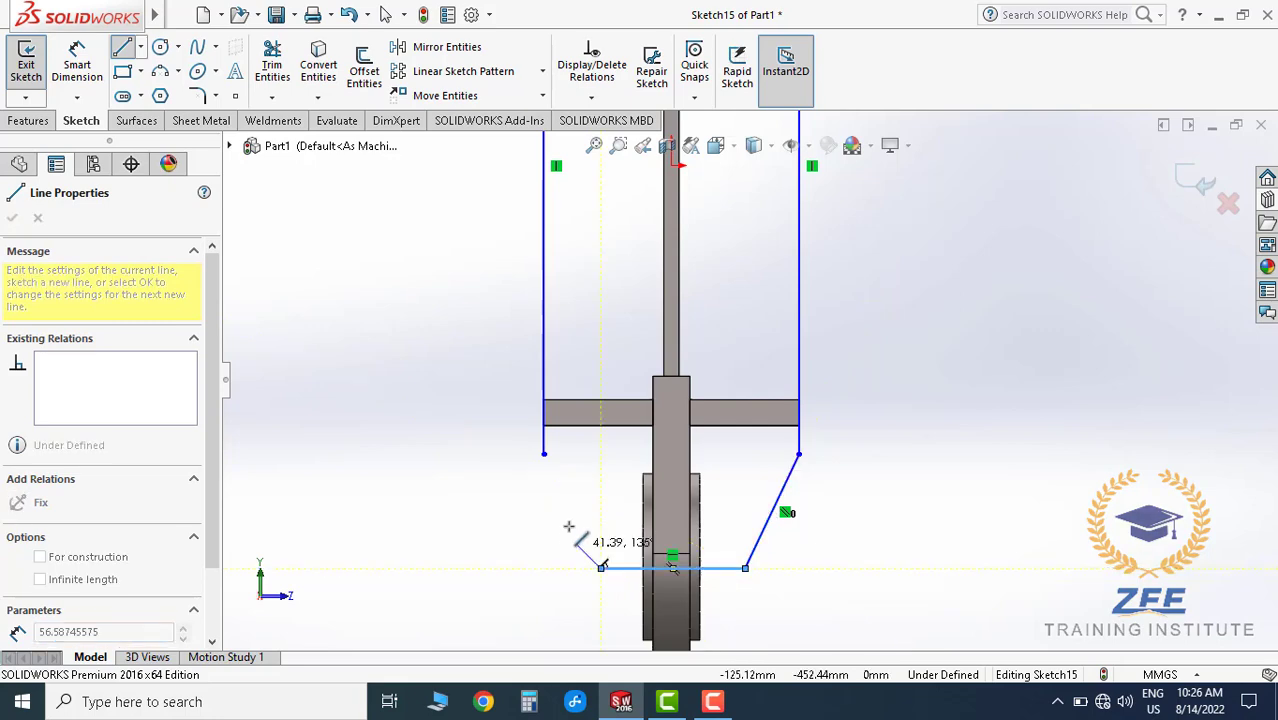
{"action": "left_click", "coordinate": [545, 456]}
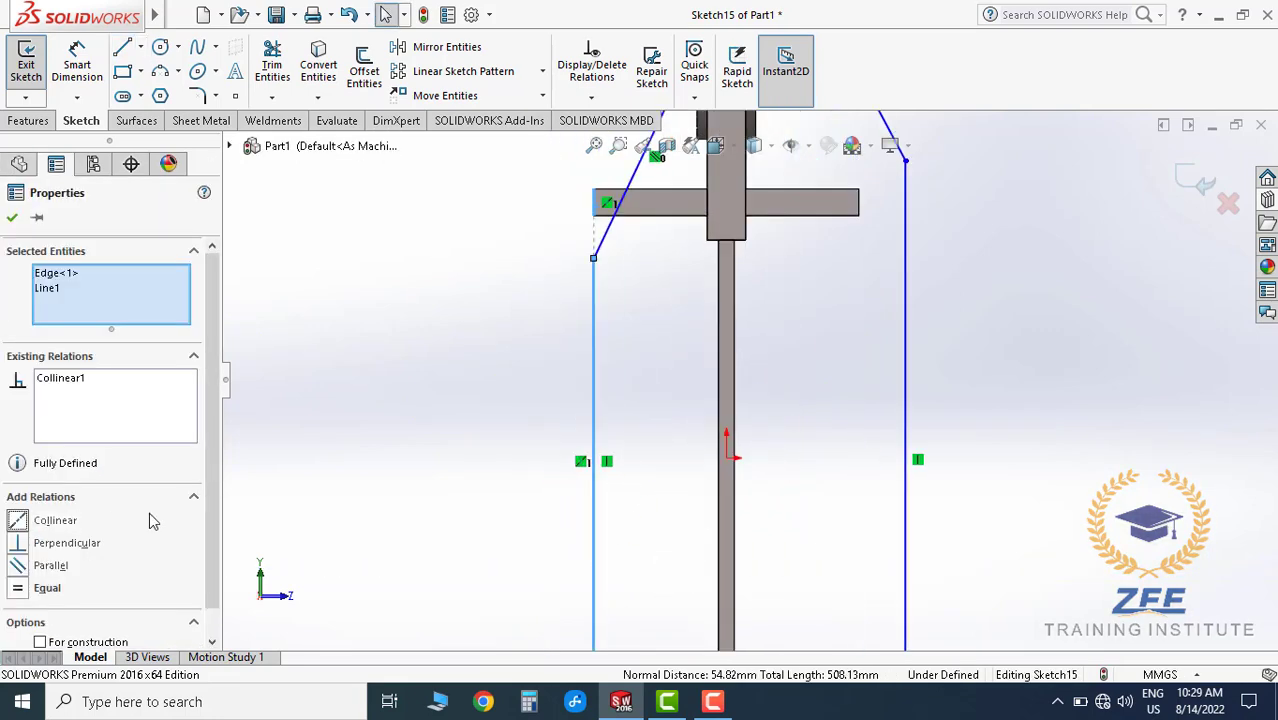
- Drag the left slopes' corner points up and down to reshape the outline
{"action": "left_click", "coordinate": [646, 335]}
{"action": "scroll", "coordinate": [650, 345], "scroll_direction": "up", "scroll_amount": 4}
{"action": "scroll", "coordinate": [670, 368], "scroll_direction": "down", "scroll_amount": 3}
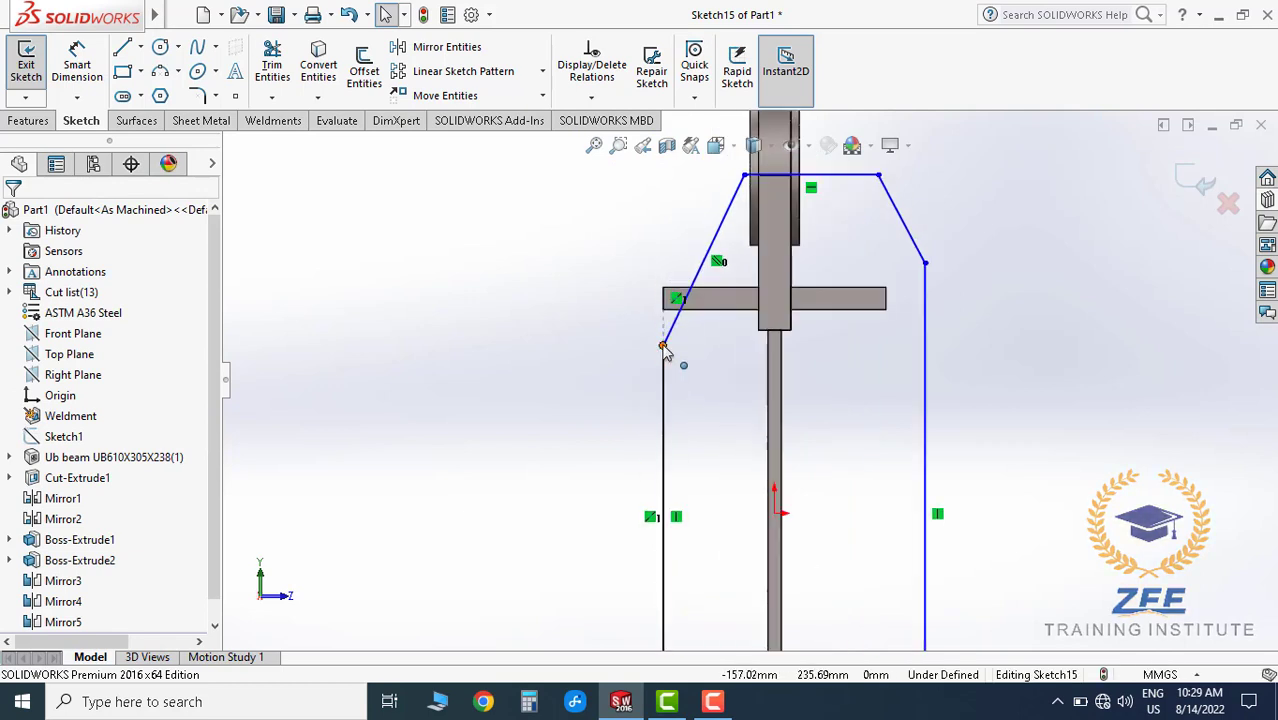
{"action": "left_click_drag", "start_coordinate": [663, 347], "coordinate": [664, 287]}
{"action": "left_click", "coordinate": [698, 365]}
{"action": "scroll", "coordinate": [698, 365], "scroll_direction": "up", "scroll_amount": 3}
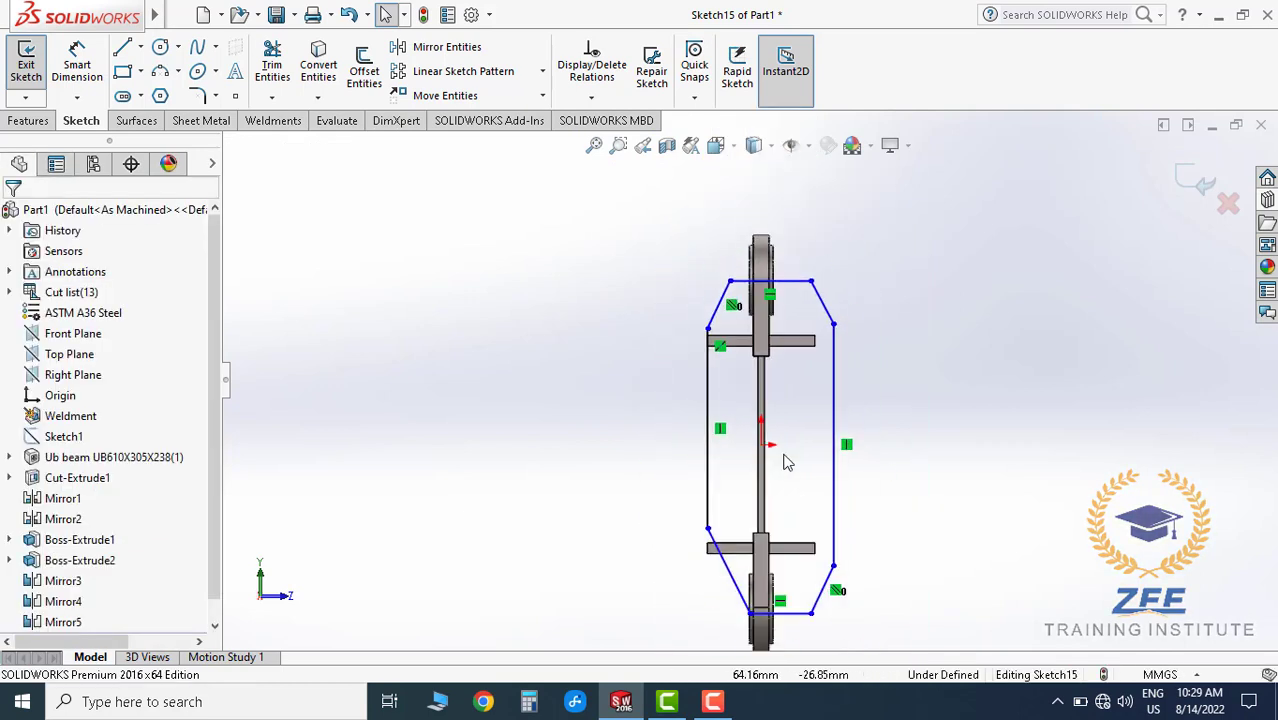
{"action": "scroll", "coordinate": [665, 390], "scroll_direction": "down", "scroll_amount": 4}
{"action": "left_click_drag", "start_coordinate": [664, 387], "coordinate": [666, 472]}
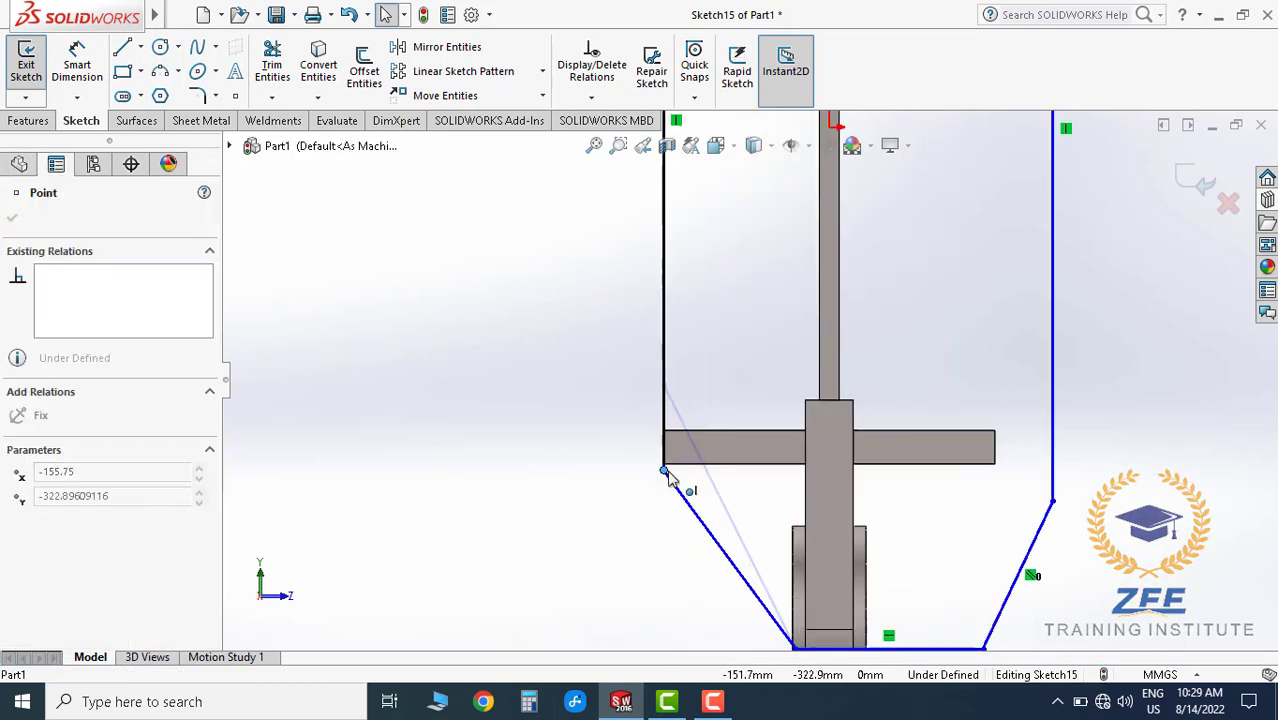
{"action": "left_click", "coordinate": [571, 457]}
{"action": "scroll", "coordinate": [819, 371], "scroll_direction": "up", "scroll_amount": 3}
{"action": "scroll", "coordinate": [840, 250], "scroll_direction": "down", "scroll_amount": 3}
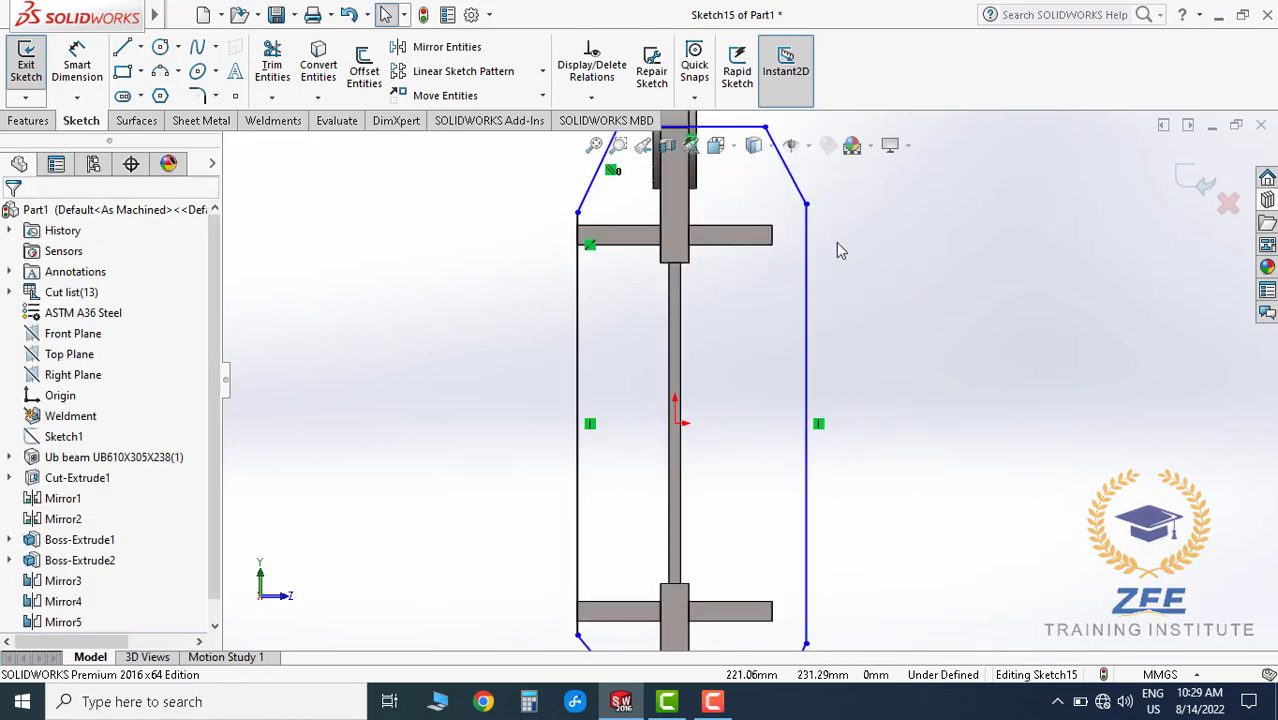
- Make the outline's right side collinear with the flange's right edge
{"action": "left_click", "coordinate": [810, 303]}
{"action": "scroll", "coordinate": [770, 260], "scroll_direction": "down", "scroll_amount": 3}
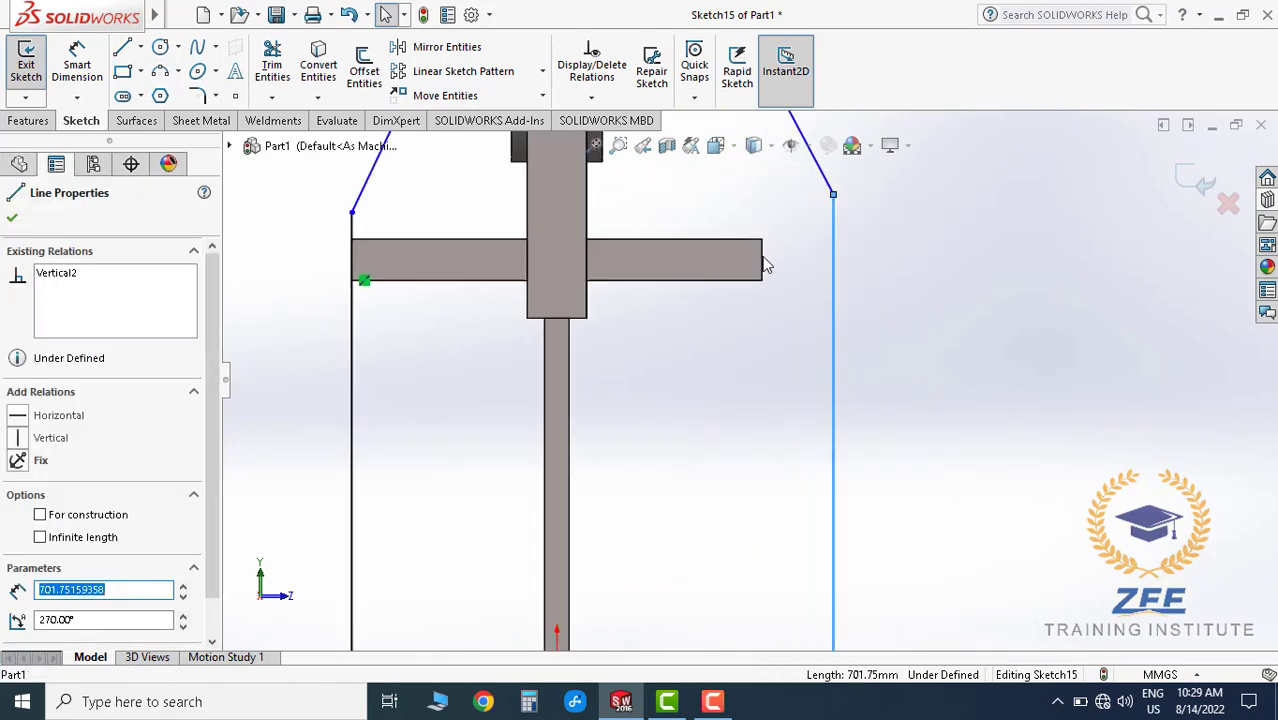
{"action": "left_click", "coordinate": [763, 276], "text": "ctrl"}
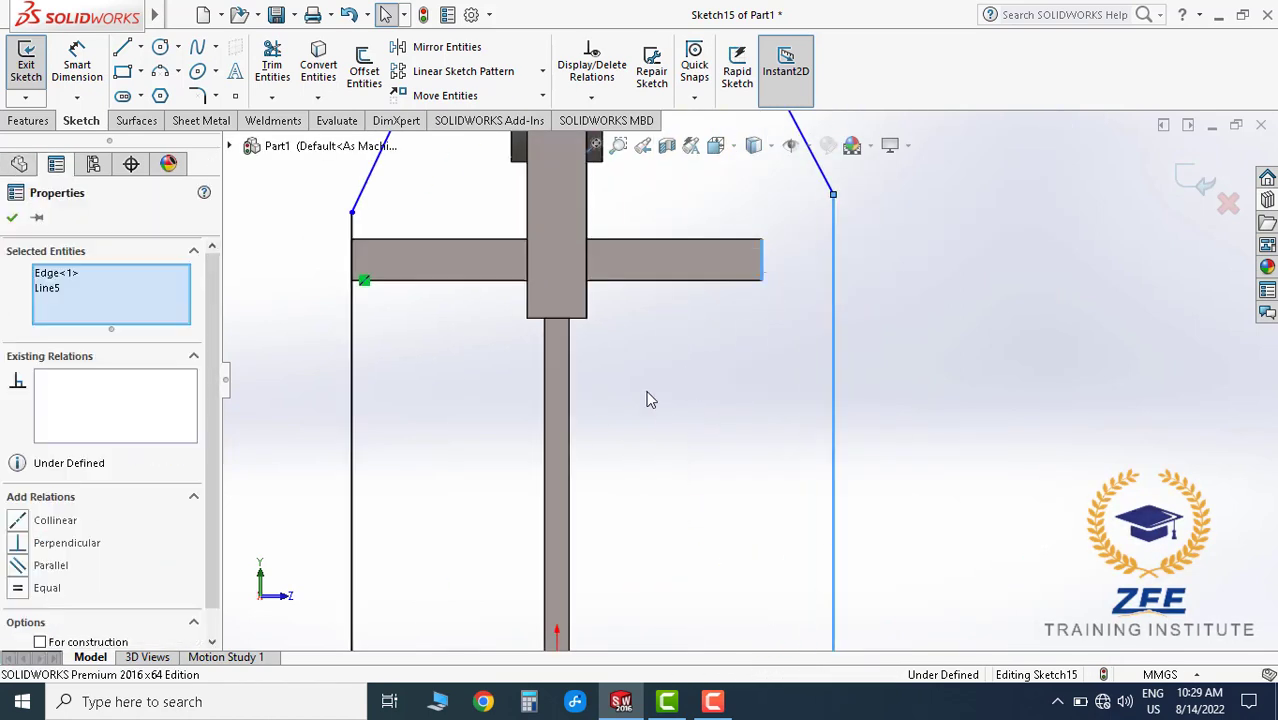
{"action": "left_click", "coordinate": [55, 521]}
{"action": "left_click", "coordinate": [870, 348]}
{"action": "scroll", "coordinate": [870, 348], "scroll_direction": "up", "scroll_amount": 3}
{"action": "scroll", "coordinate": [870, 348], "scroll_direction": "up", "scroll_amount": 3}
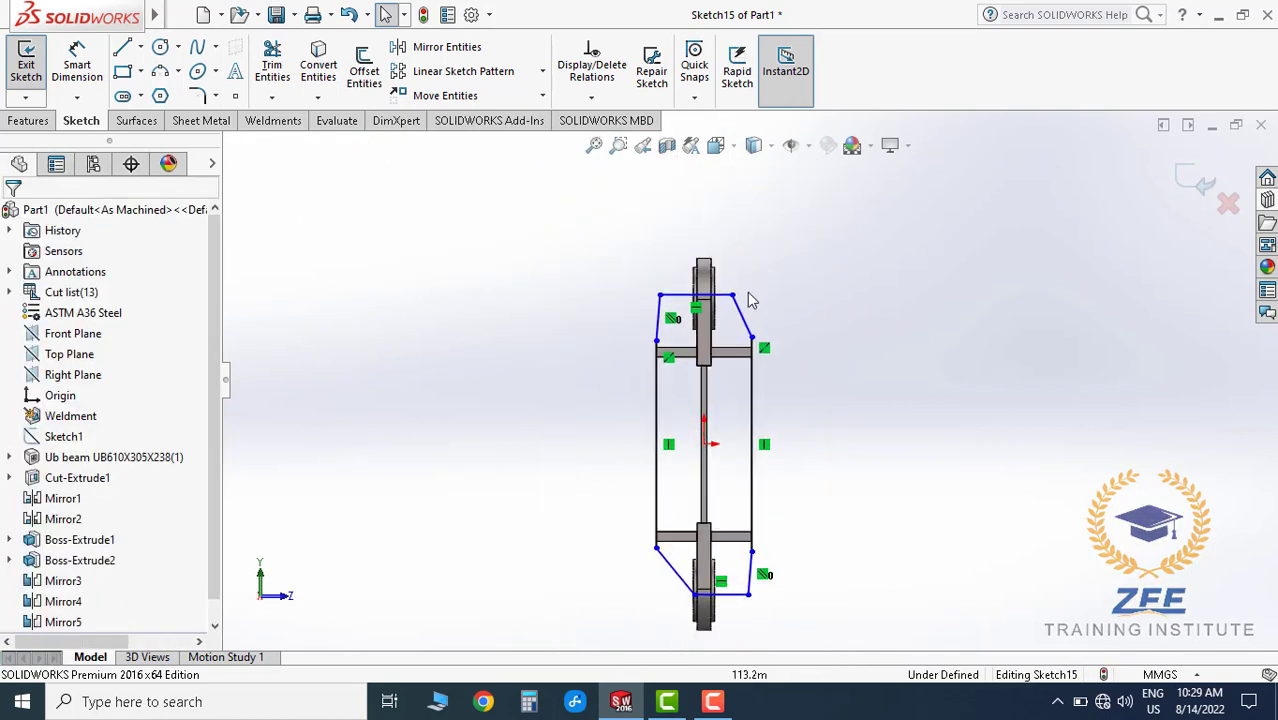
{"action": "scroll", "coordinate": [752, 300], "scroll_direction": "down", "scroll_amount": 4}
- Raise the outline's top-left corner point slightly
{"action": "left_click_drag", "start_coordinate": [507, 233], "coordinate": [508, 207]}
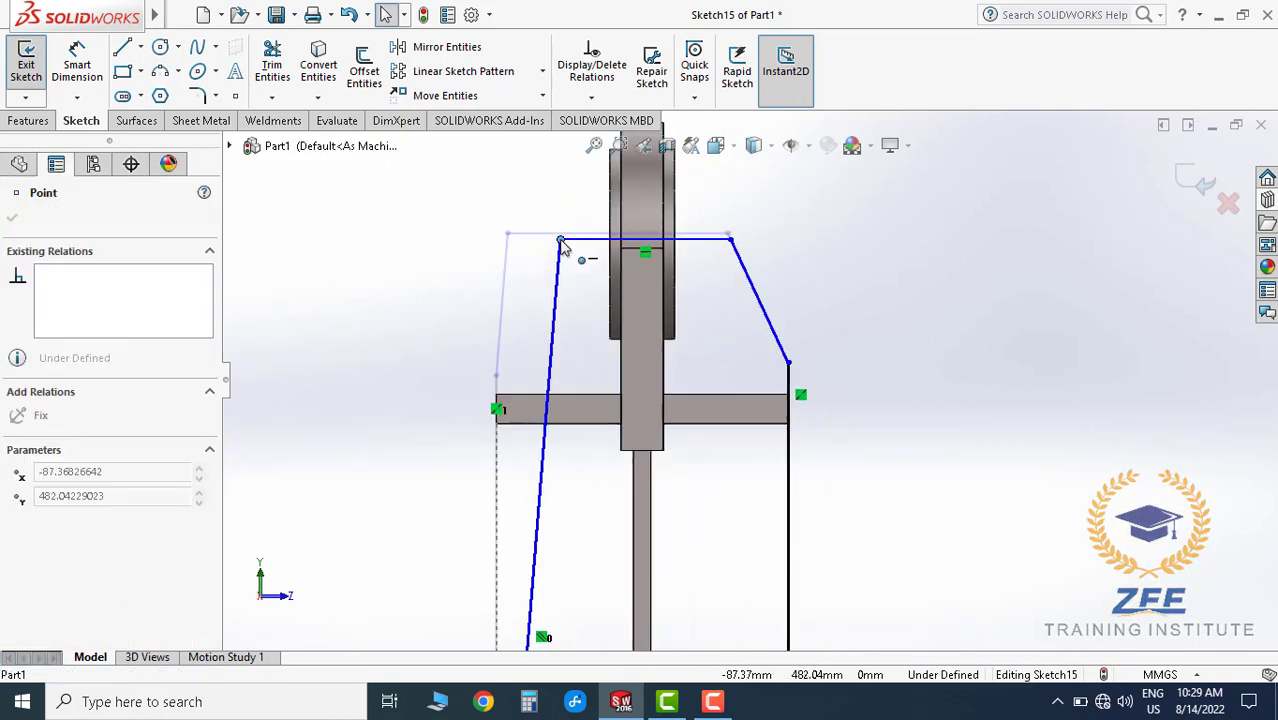
{"action": "left_click", "coordinate": [862, 285]}
{"action": "scroll", "coordinate": [862, 285], "scroll_direction": "up", "scroll_amount": 3}
{"action": "scroll", "coordinate": [755, 388], "scroll_direction": "down", "scroll_amount": 1}
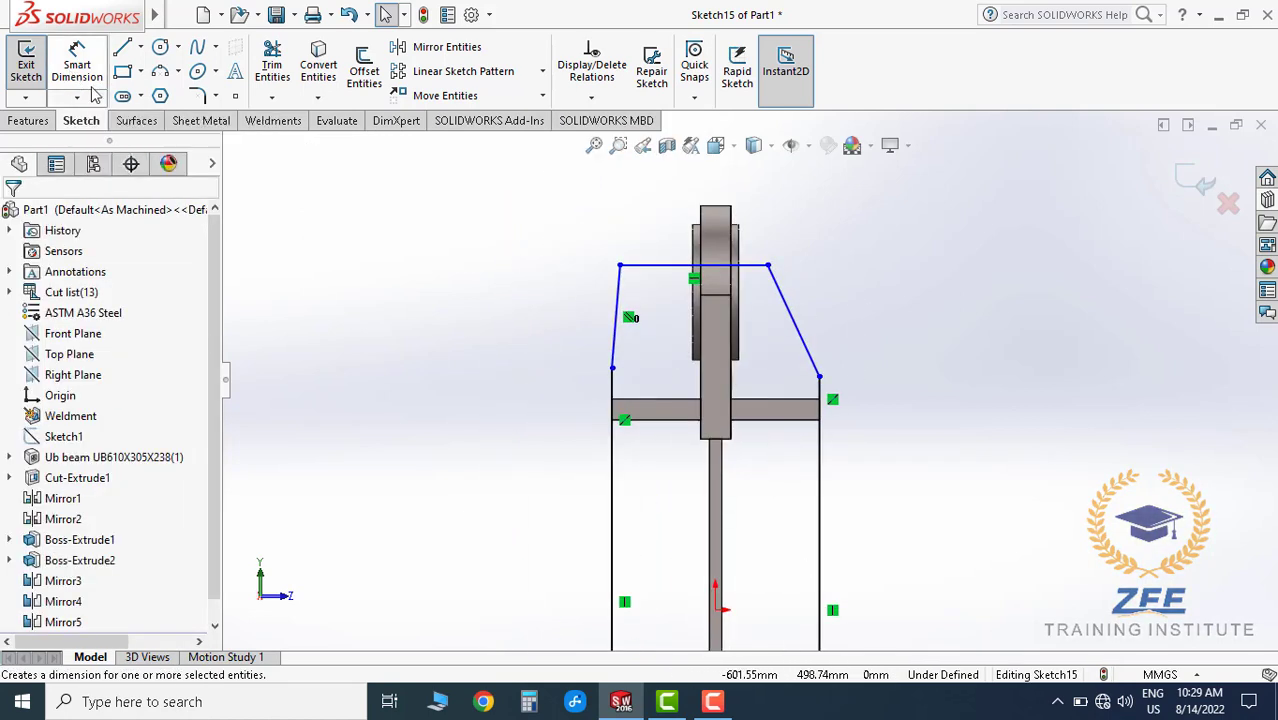
- Dimension the left slope's lower corner 20 mm above the flange with Smart Dimension
{"action": "left_click", "coordinate": [92, 92]}
{"action": "left_click", "coordinate": [617, 379]}
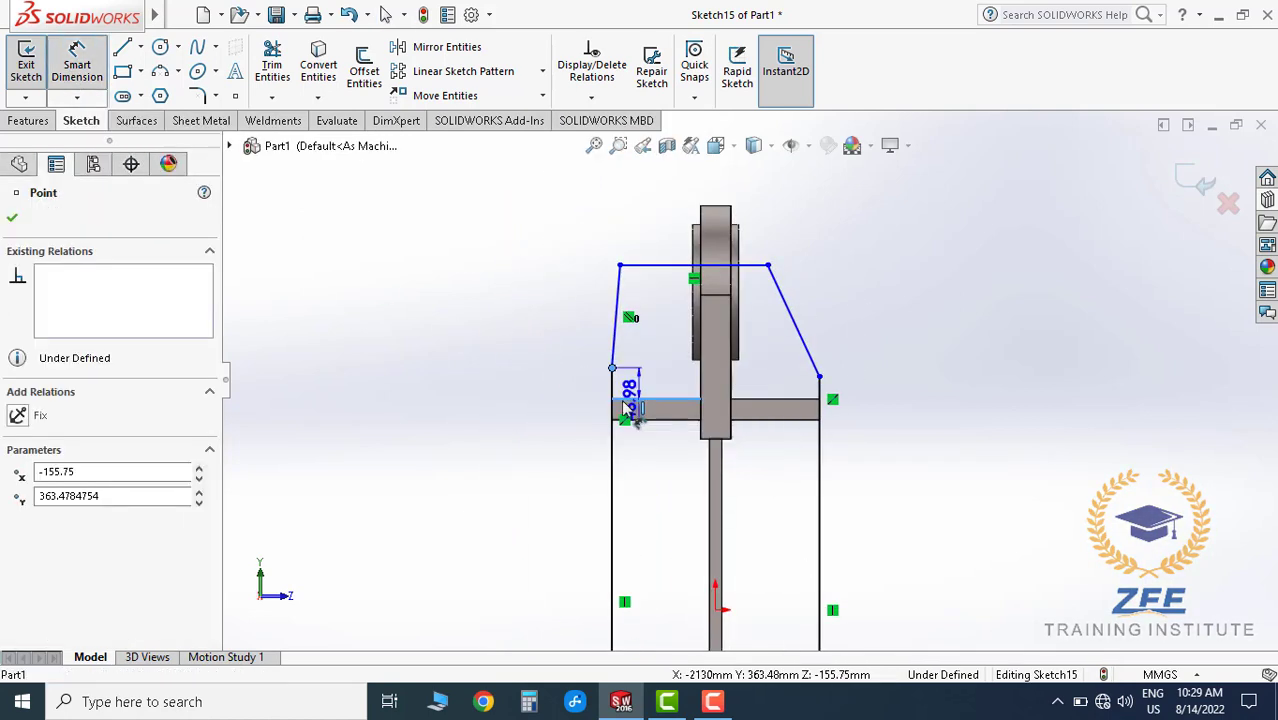
{"action": "left_click", "coordinate": [524, 388]}
{"action": "type", "text": "20"}
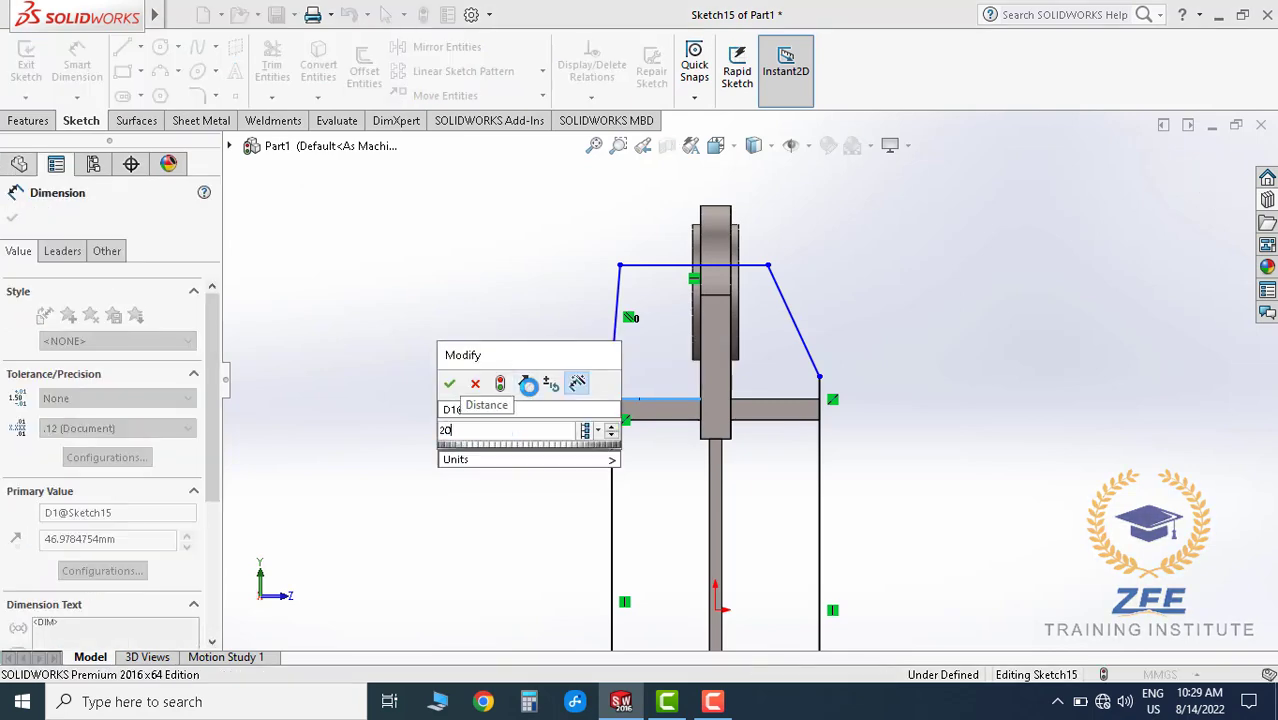
{"action": "key", "text": "Return"}
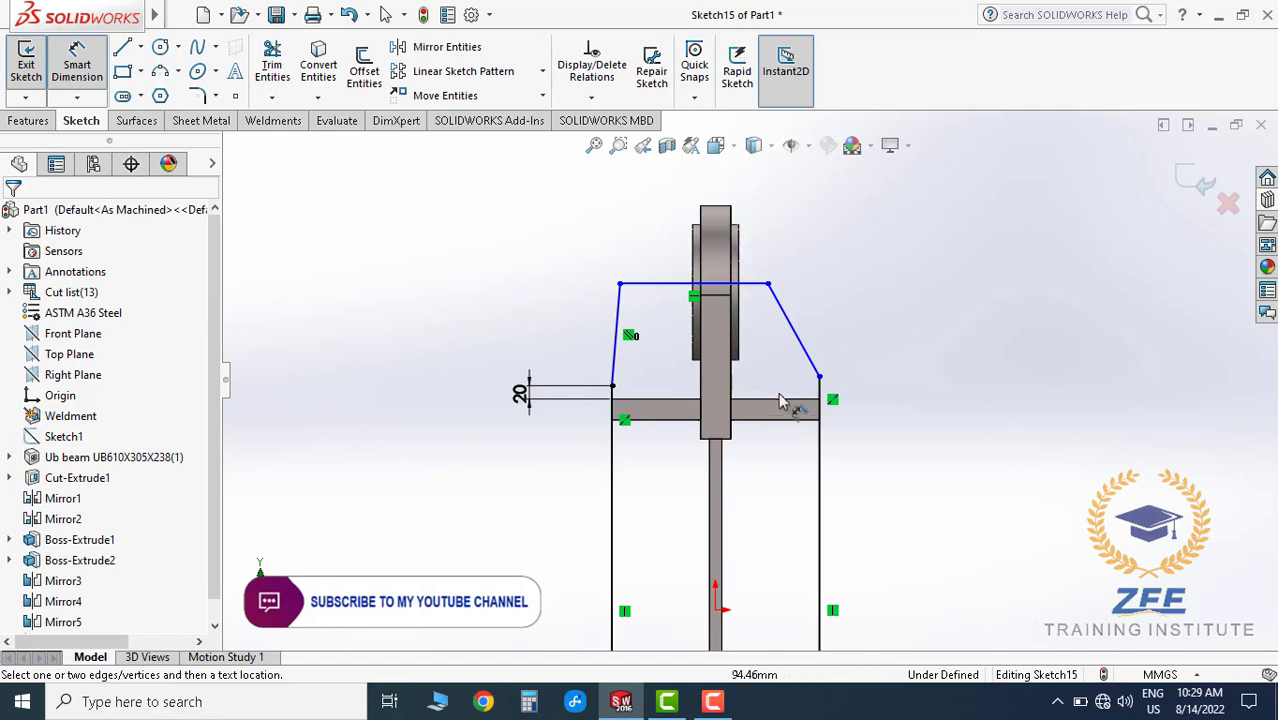
- Dimension the top edge of the upper outline 120 mm above the flange
{"action": "left_click", "coordinate": [758, 298]}
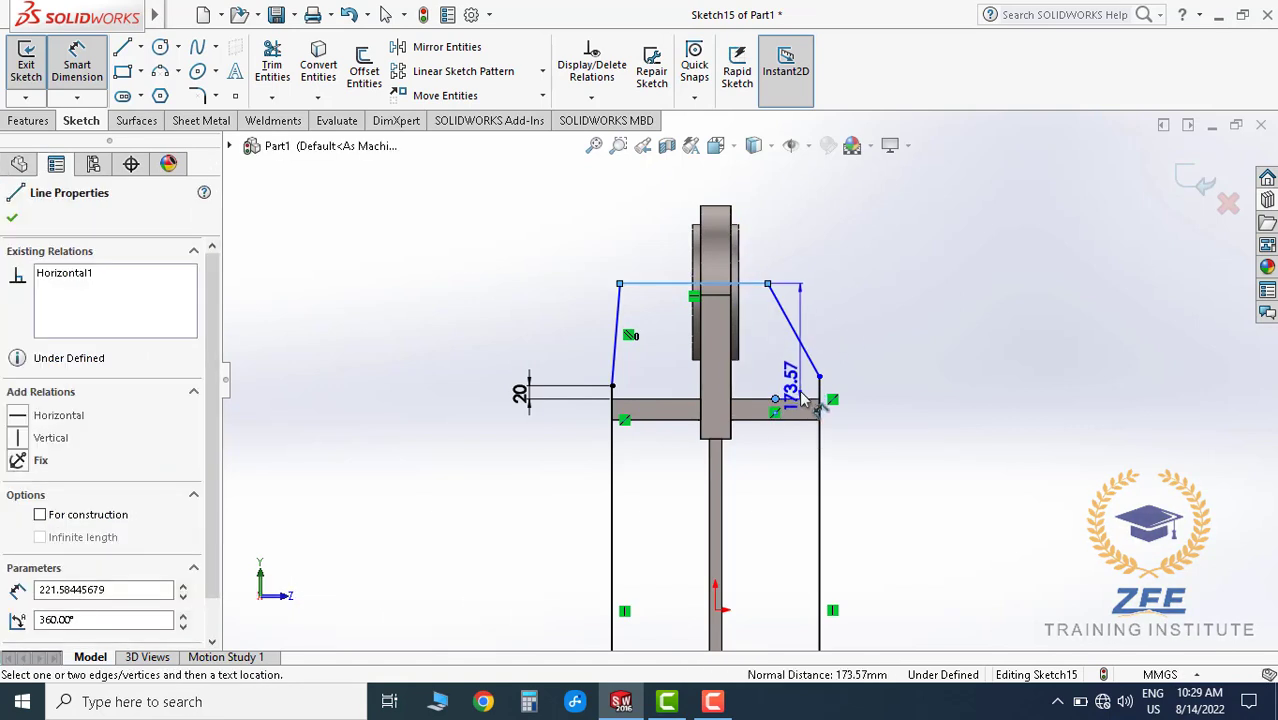
{"action": "left_click", "coordinate": [805, 405]}
{"action": "left_click", "coordinate": [893, 362]}
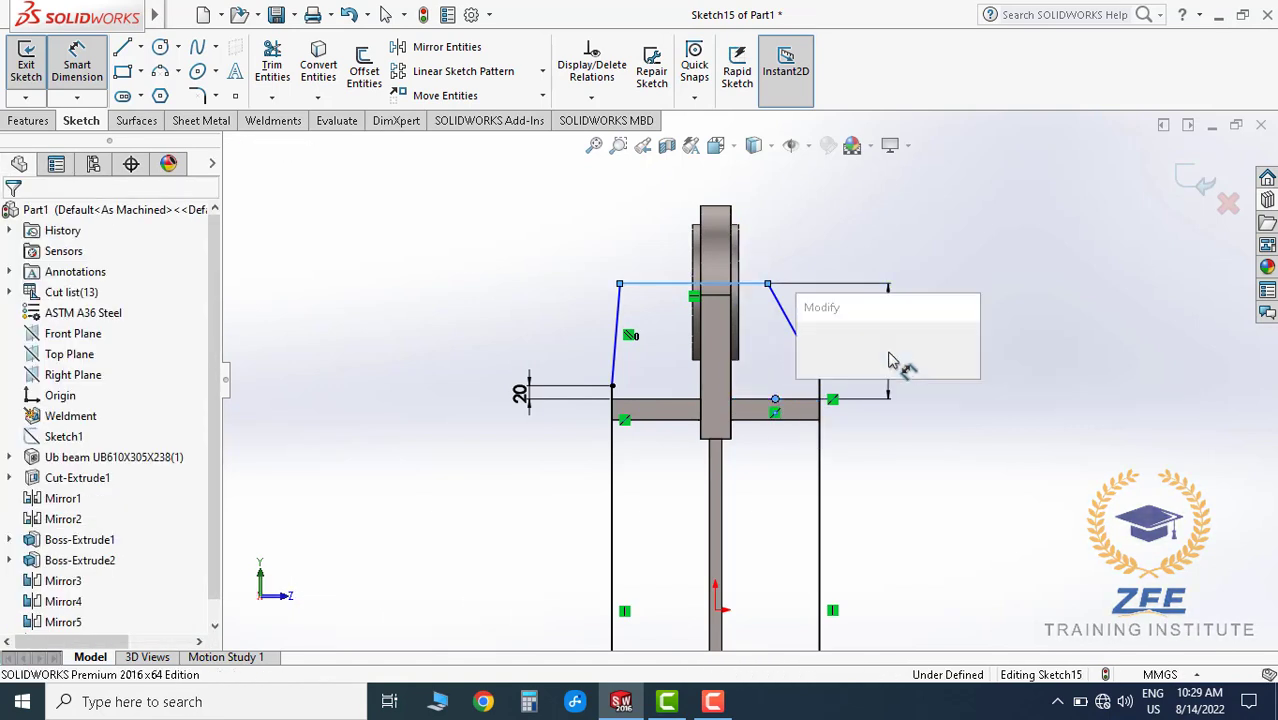
{"action": "type", "text": "120"}
{"action": "key", "text": "Return"}
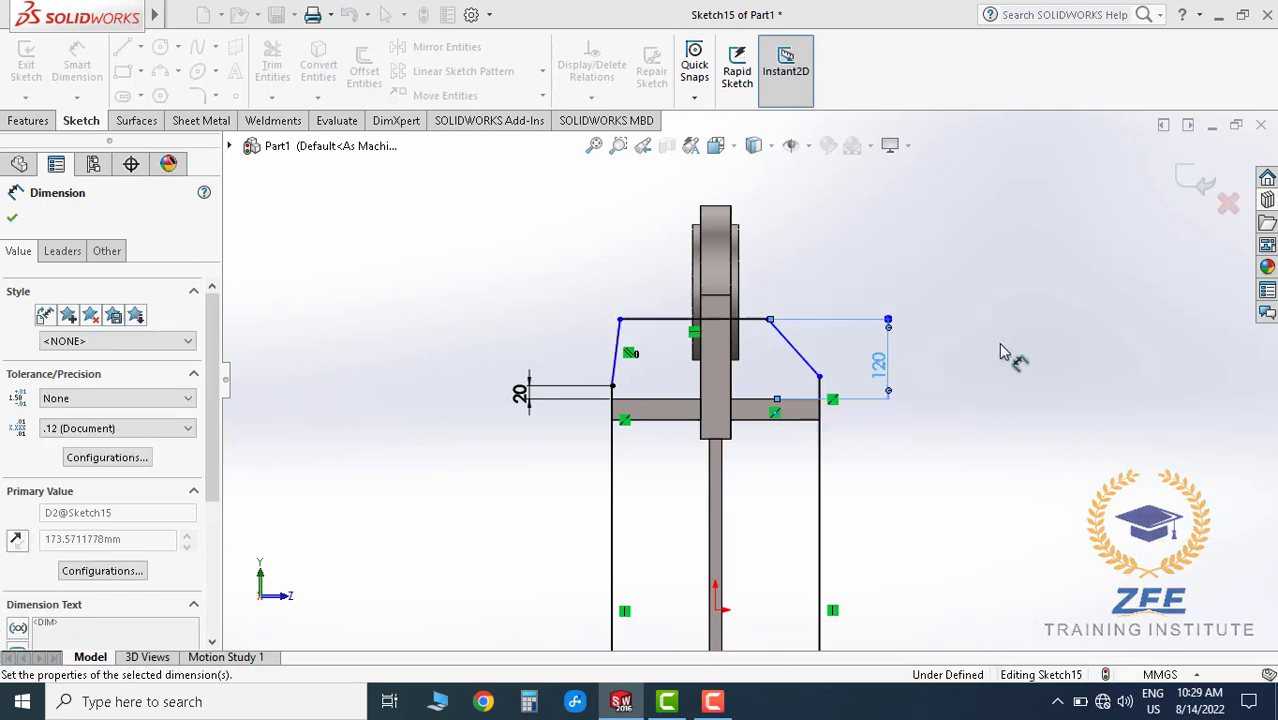
{"action": "left_click", "coordinate": [998, 356]}
{"action": "scroll", "coordinate": [748, 371], "scroll_direction": "down", "scroll_amount": 2}
{"action": "left_click", "coordinate": [630, 296]}
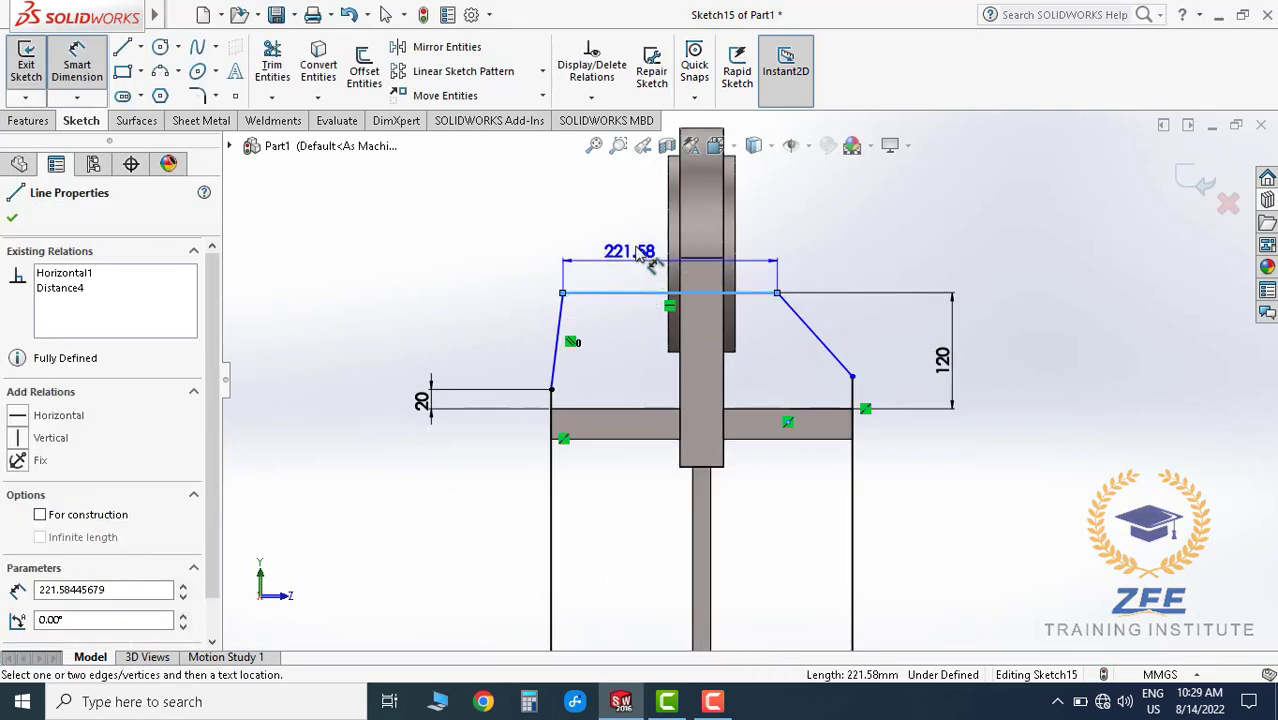
{"action": "scroll", "coordinate": [661, 280], "scroll_direction": "up", "scroll_amount": 2}
{"action": "scroll", "coordinate": [676, 284], "scroll_direction": "down", "scroll_amount": 2}
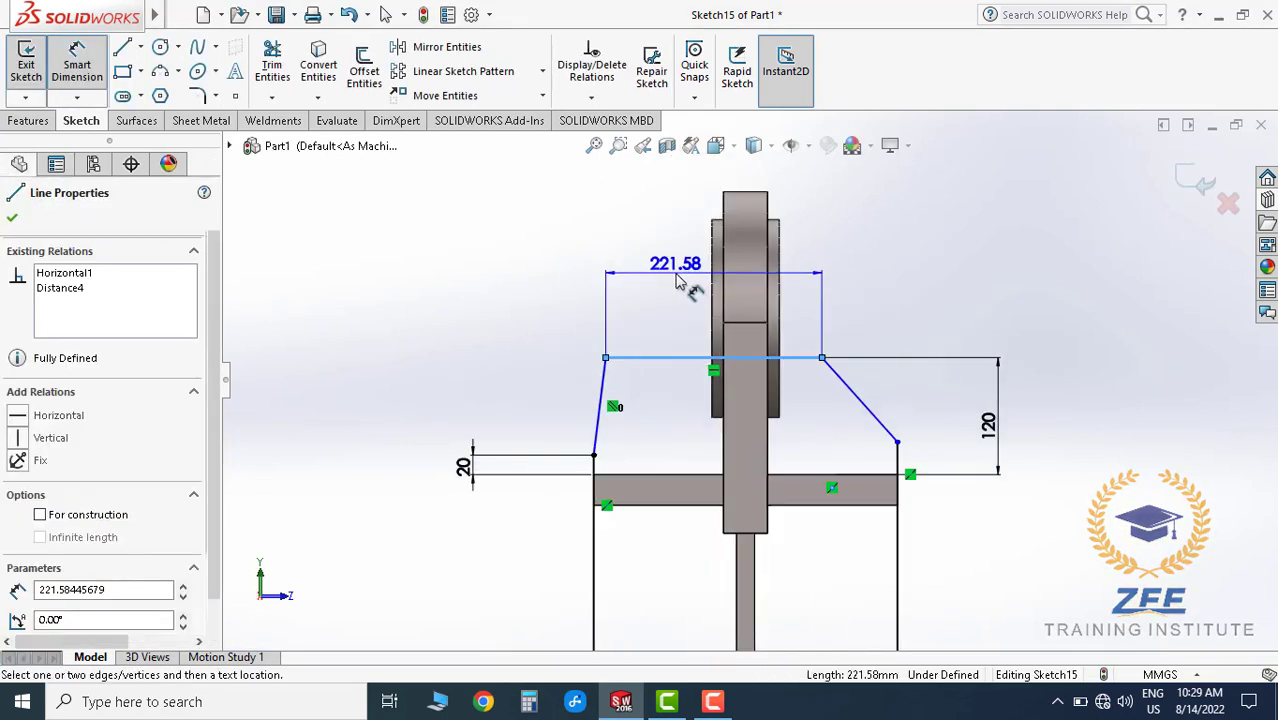
{"action": "key", "text": "Escape"}
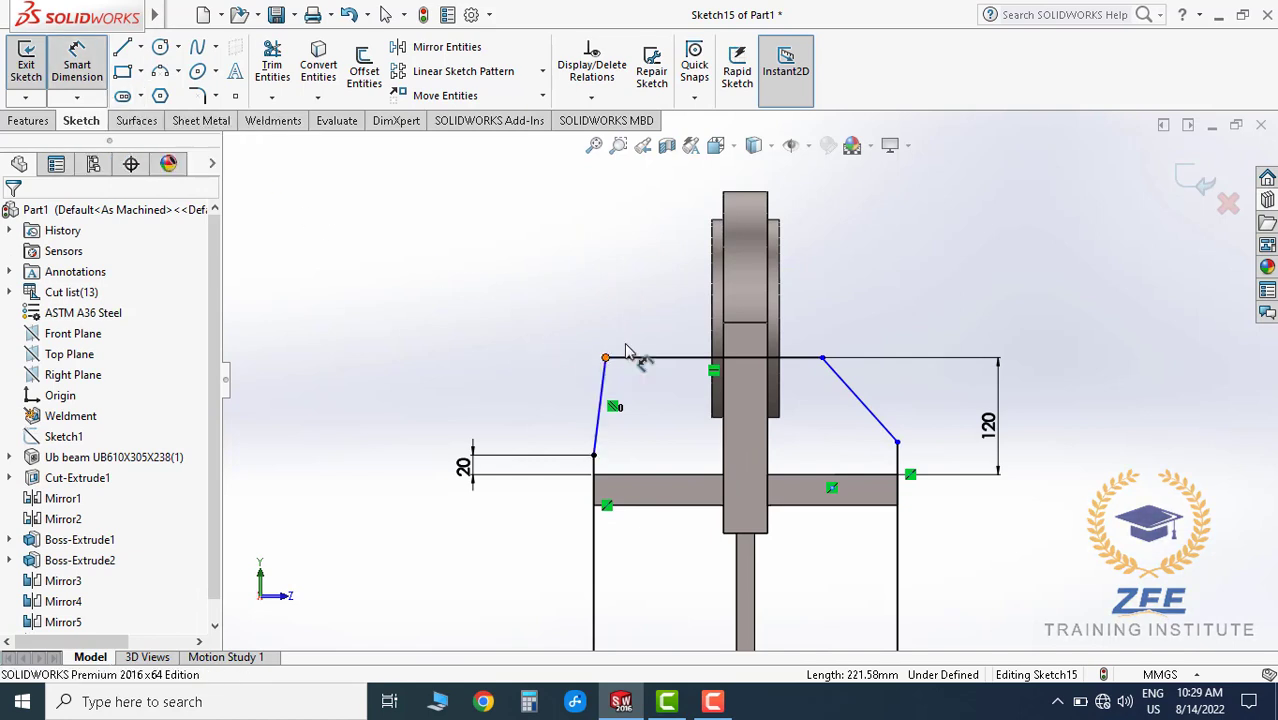
- Set the left chamfer top point 50 mm horizontally from the web
{"action": "left_click", "coordinate": [622, 350]}
{"action": "left_click", "coordinate": [725, 216]}
{"action": "left_click", "coordinate": [675, 186]}
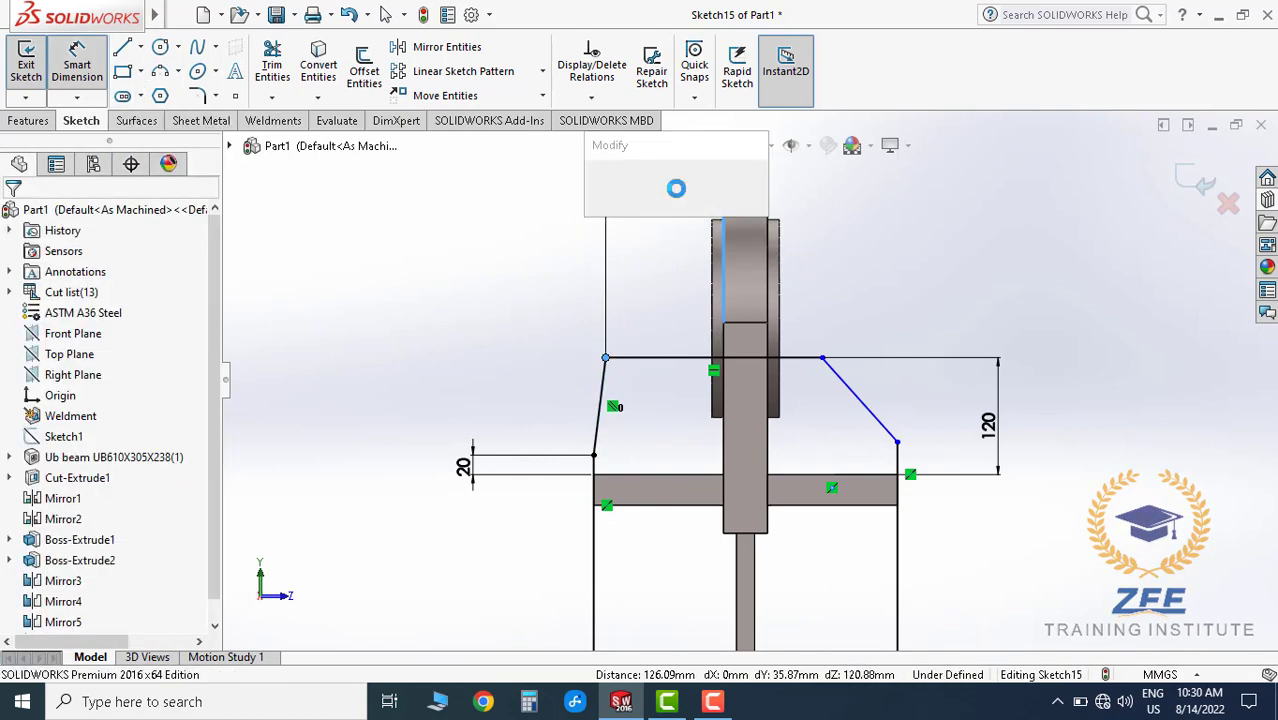
{"action": "type", "text": "50"}
{"action": "key", "text": "Return"}
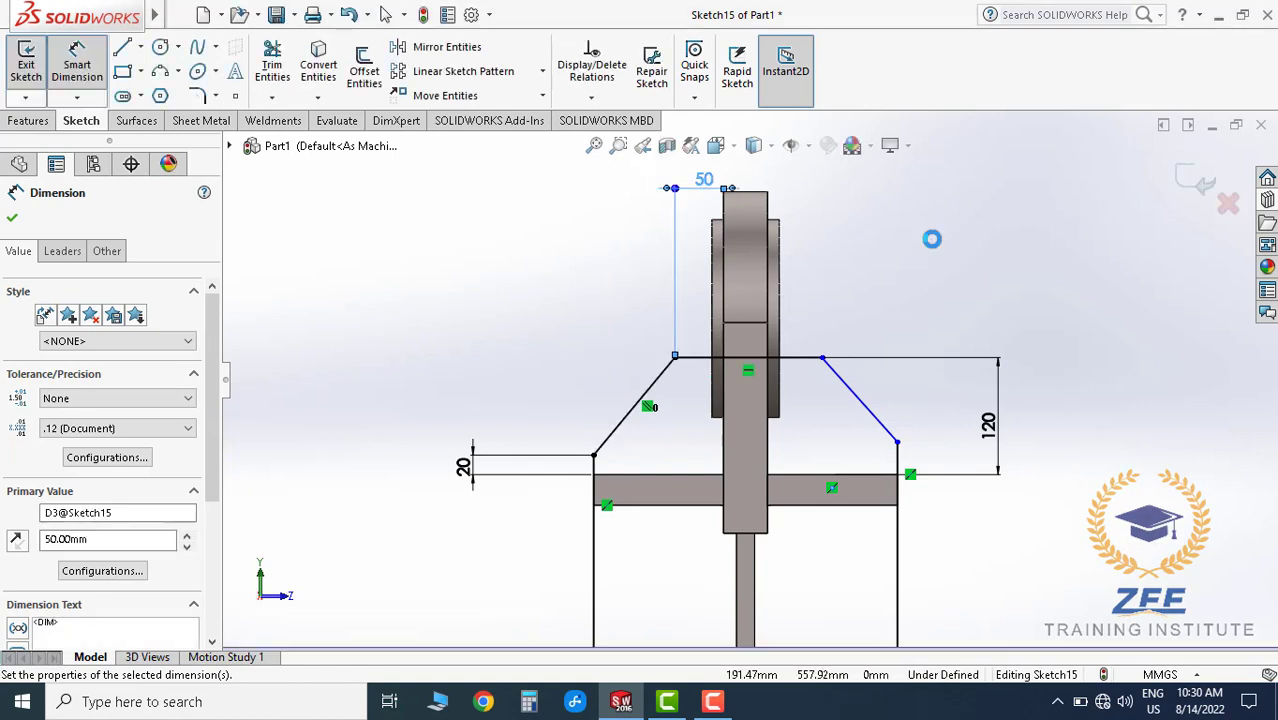
{"action": "key", "text": "Escape"}
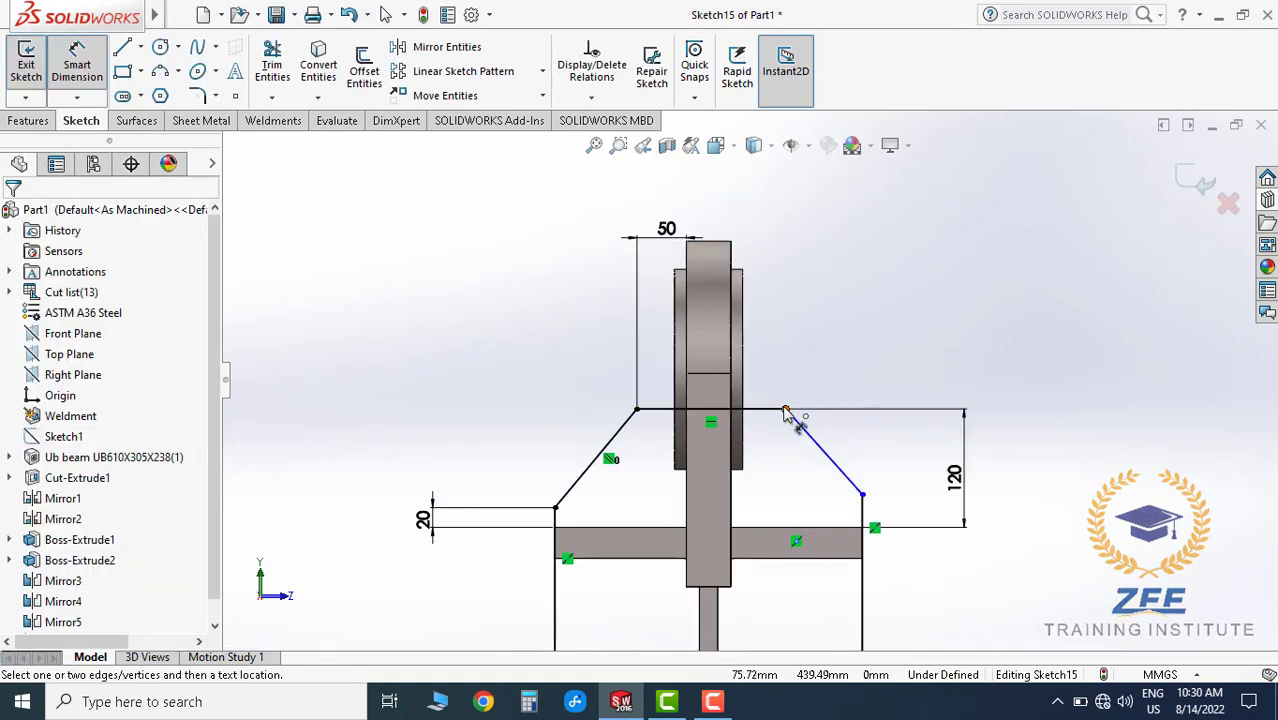
- Set the right chamfer top point 50 mm from the web and check that dimension
{"action": "left_click", "coordinate": [786, 411]}
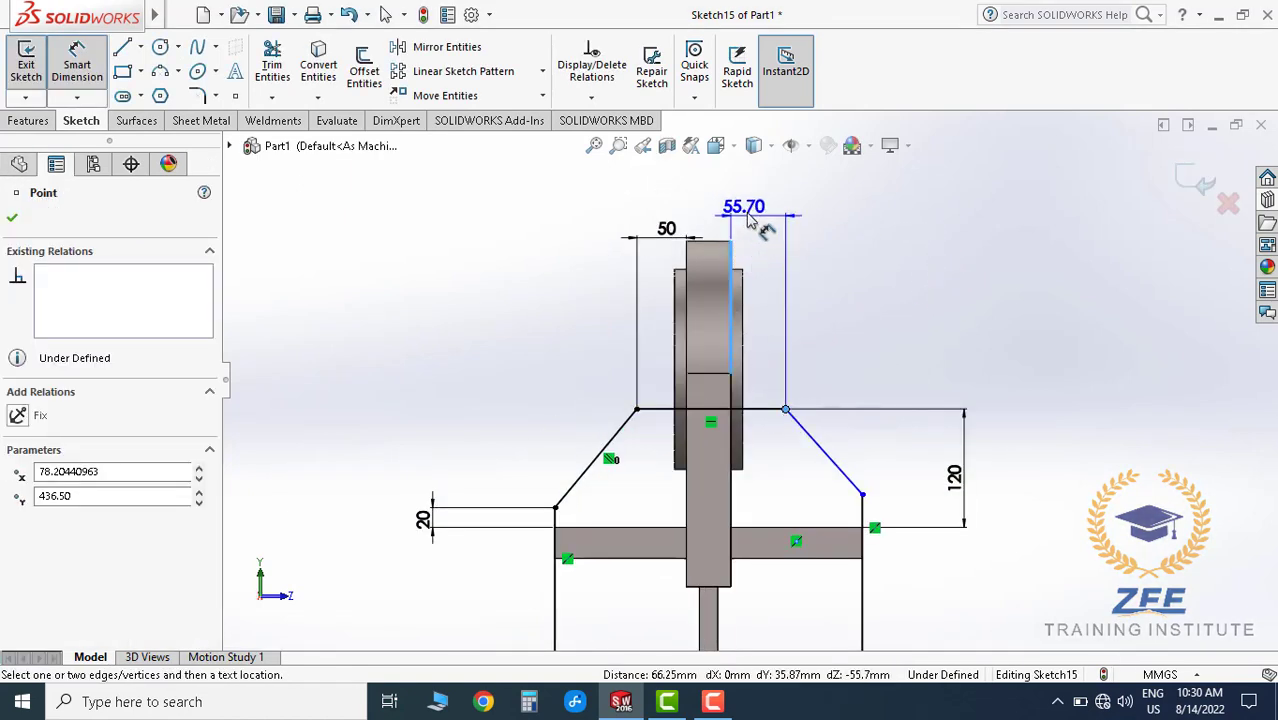
{"action": "left_click", "coordinate": [750, 220]}
{"action": "type", "text": "50"}
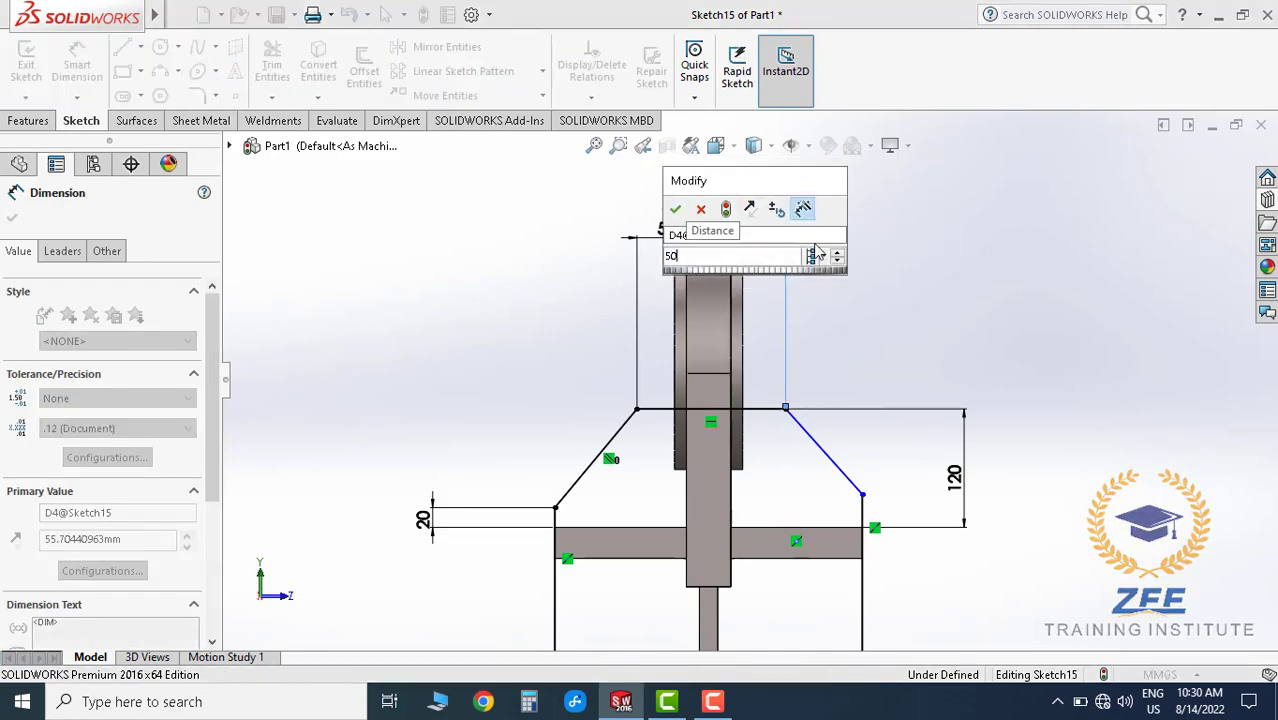
{"action": "key", "text": "Return"}
{"action": "key", "text": "Escape"}
{"action": "scroll", "coordinate": [700, 290], "scroll_direction": "down", "scroll_amount": 1}
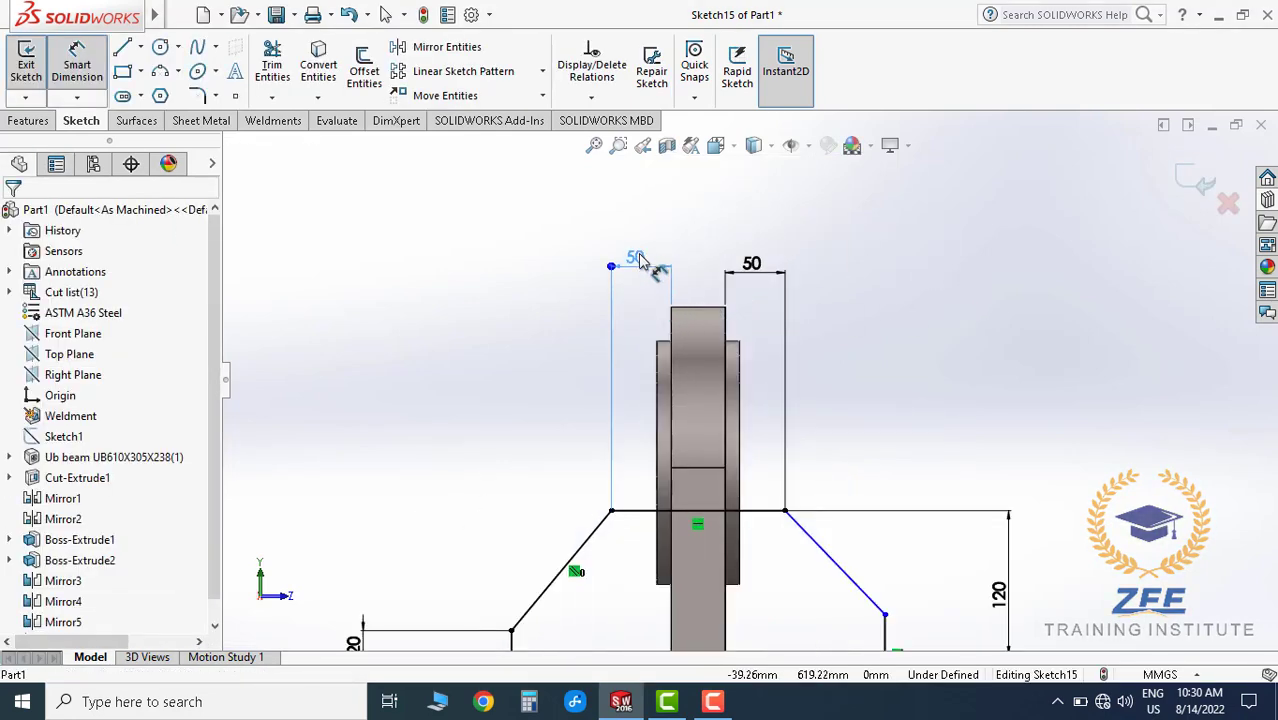
{"action": "left_click", "coordinate": [752, 260]}
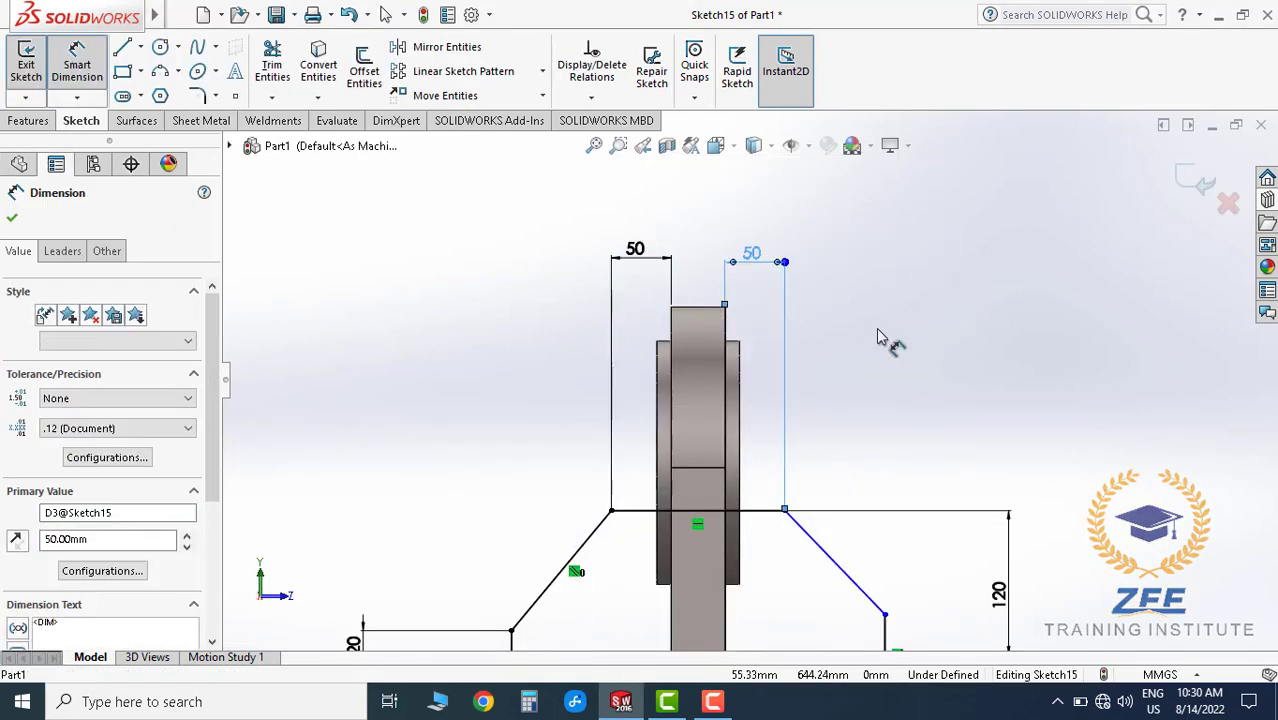
{"action": "key", "text": "Escape"}
{"action": "scroll", "coordinate": [873, 365], "scroll_direction": "up", "scroll_amount": 1}
{"action": "scroll", "coordinate": [760, 545], "scroll_direction": "down", "scroll_amount": 2}
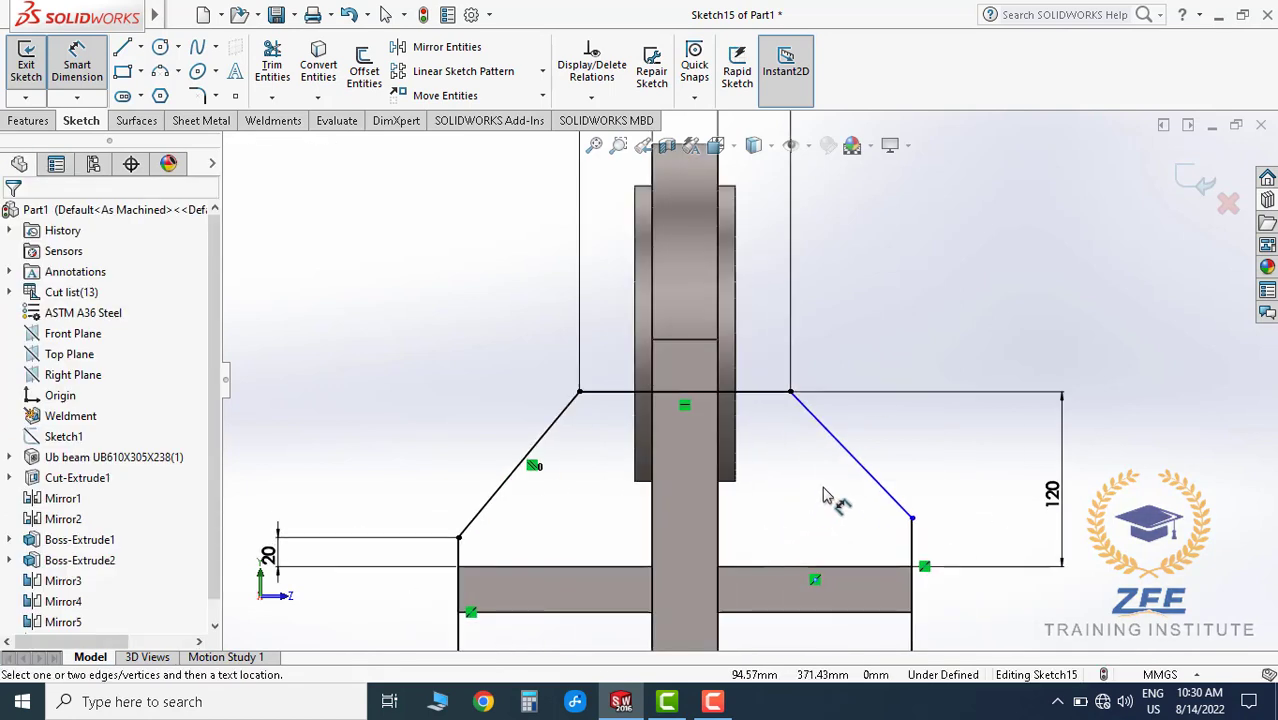
- Select the left and right chamfer end points together to compare their relations
{"action": "left_click", "coordinate": [459, 539]}
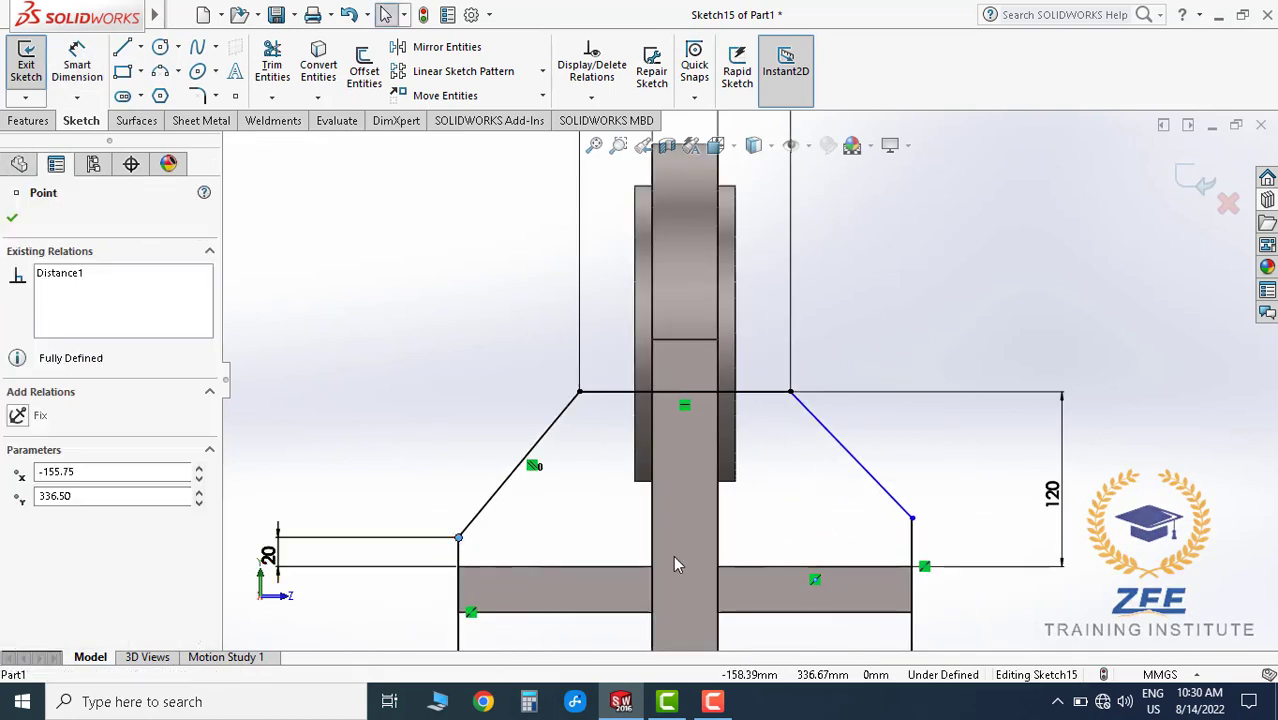
{"action": "left_click", "coordinate": [913, 519], "text": "ctrl"}
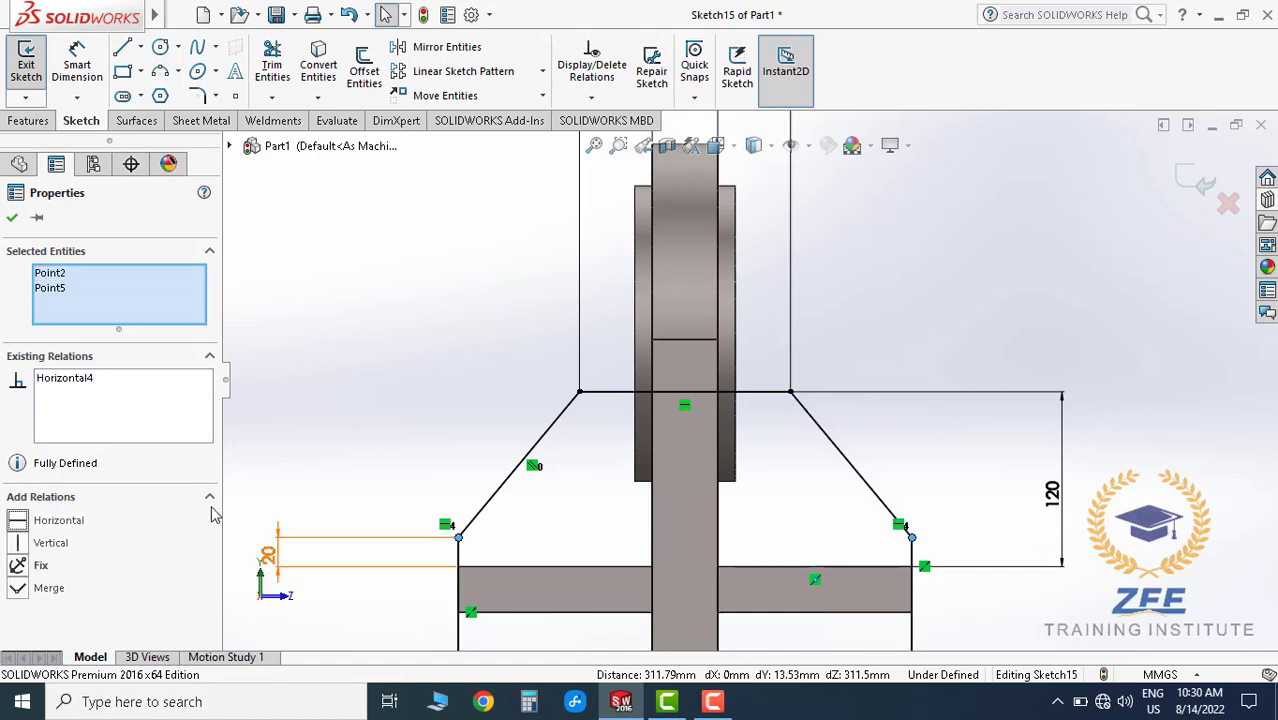
{"action": "left_click", "coordinate": [420, 356]}
{"action": "scroll", "coordinate": [700, 420], "scroll_direction": "up", "scroll_amount": 2}
{"action": "scroll", "coordinate": [744, 434], "scroll_direction": "down", "scroll_amount": 2}
{"action": "scroll", "coordinate": [744, 434], "scroll_direction": "up", "scroll_amount": 2}
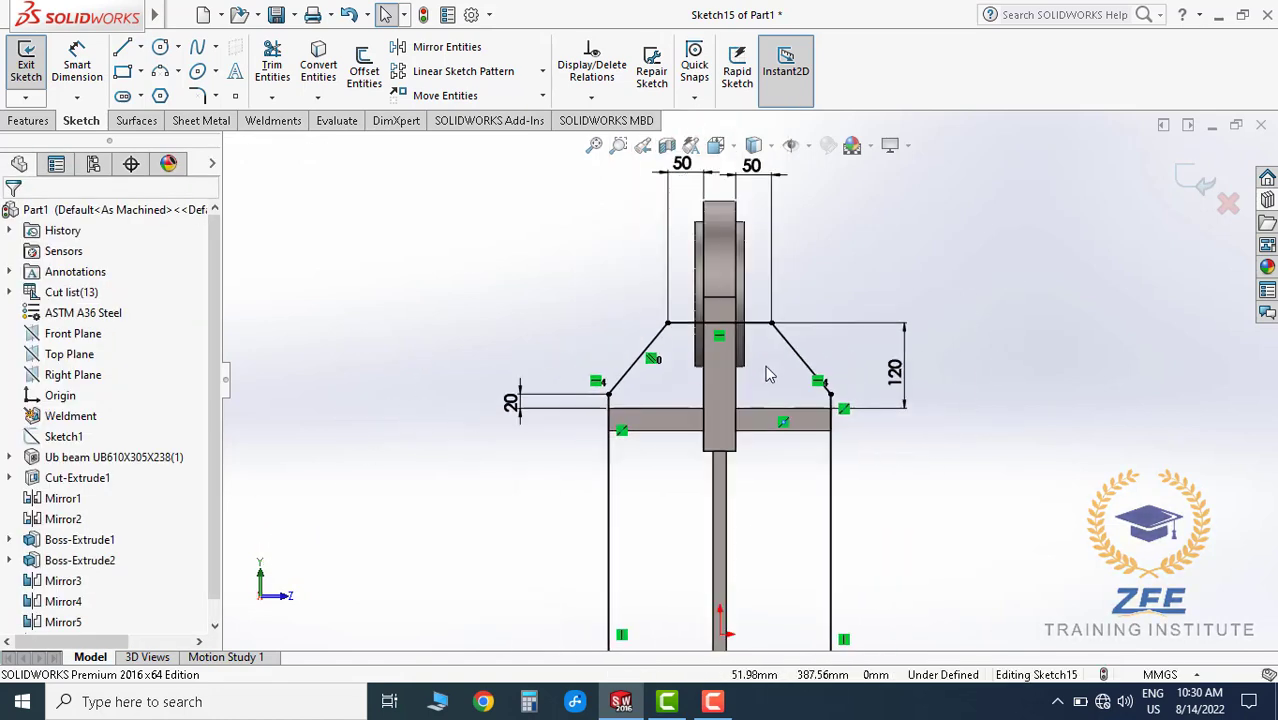
{"action": "scroll", "coordinate": [757, 424], "scroll_direction": "up", "scroll_amount": 1}
{"action": "scroll", "coordinate": [745, 590], "scroll_direction": "up", "scroll_amount": 2}
{"action": "scroll", "coordinate": [779, 448], "scroll_direction": "down", "scroll_amount": 4}
- Dimension the lower left chamfer end point 20 mm below the flange
{"action": "scroll", "coordinate": [606, 282], "scroll_direction": "down", "scroll_amount": 1}
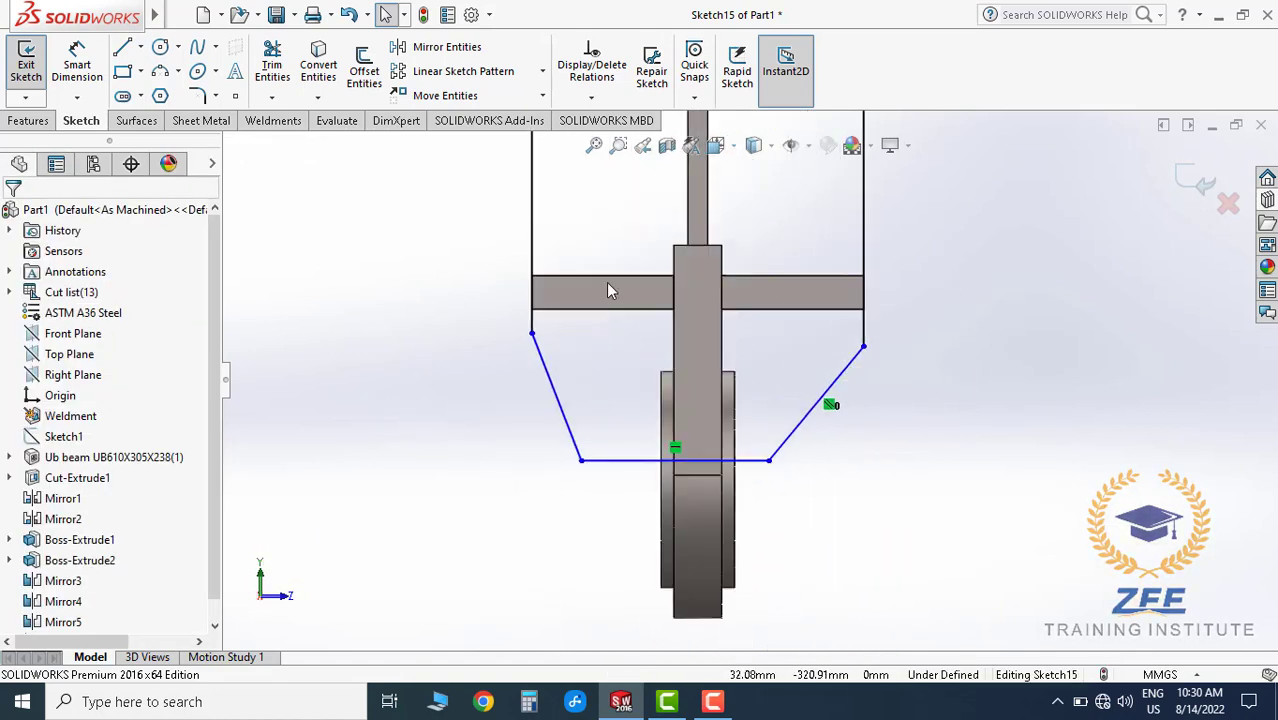
{"action": "left_click", "coordinate": [86, 74]}
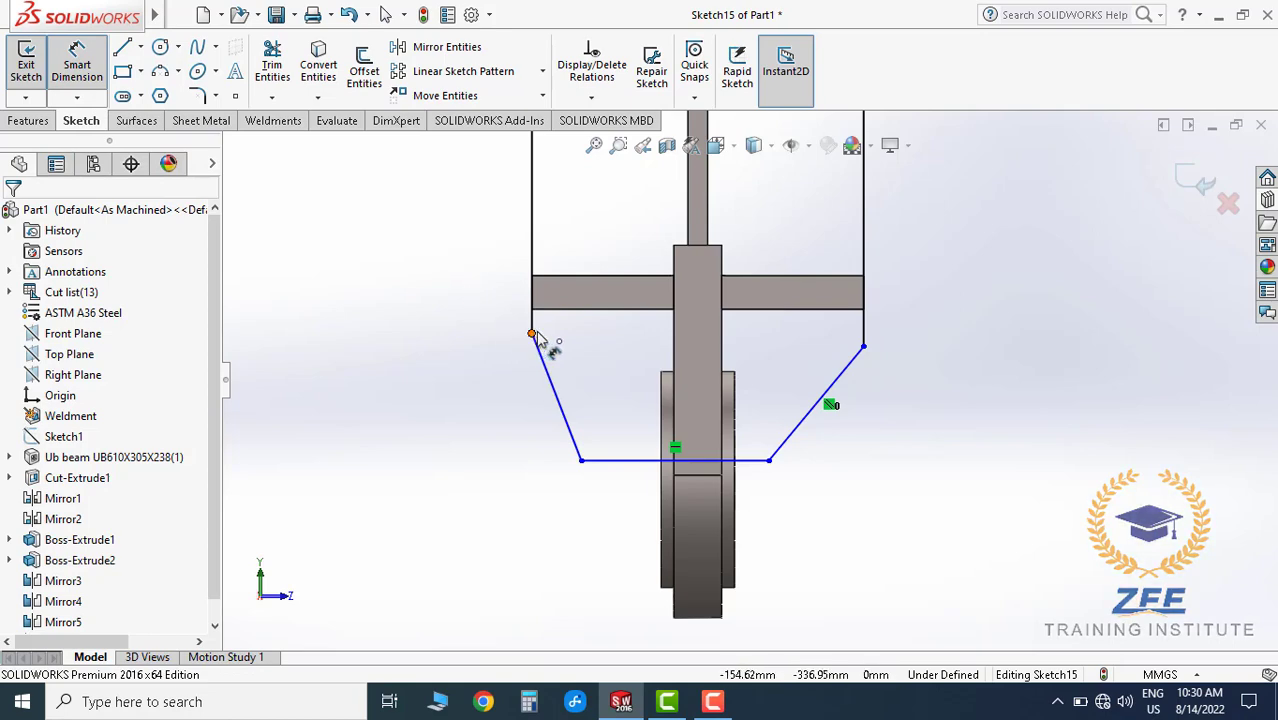
{"action": "left_click", "coordinate": [534, 335]}
{"action": "left_click", "coordinate": [468, 314]}
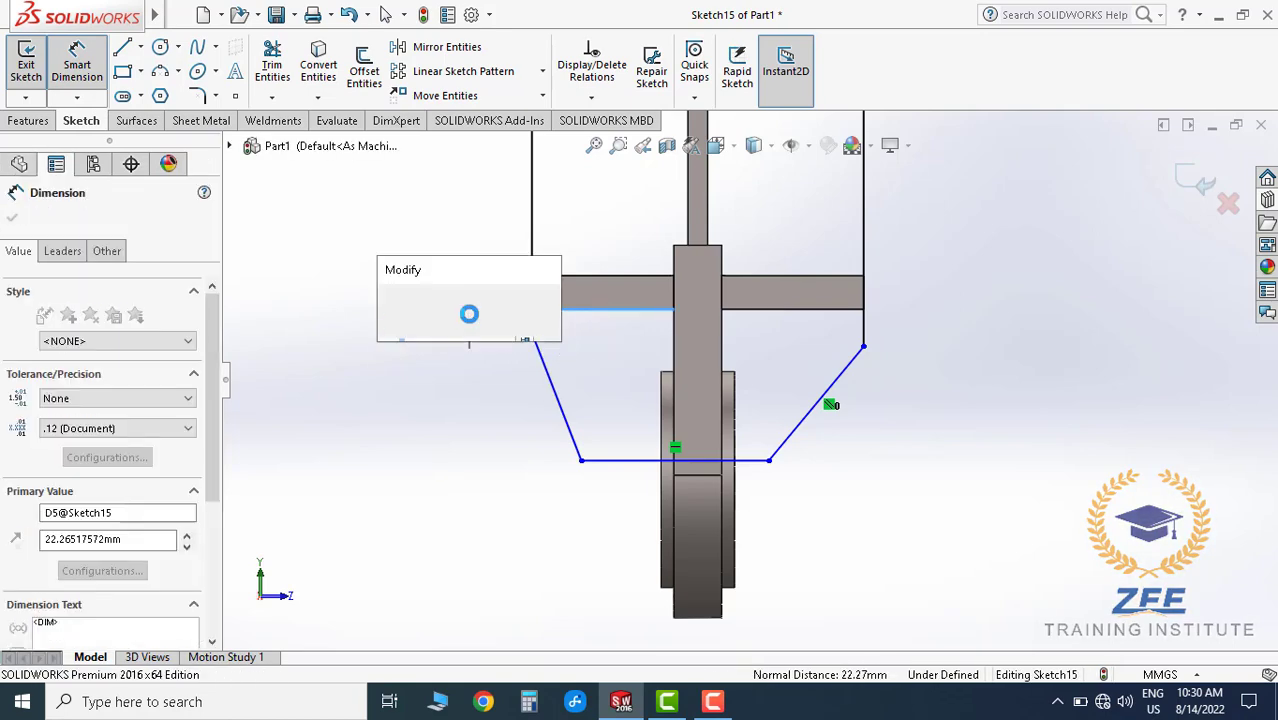
{"action": "type", "text": "20"}
{"action": "key", "text": "Return"}
{"action": "left_click", "coordinate": [810, 385]}
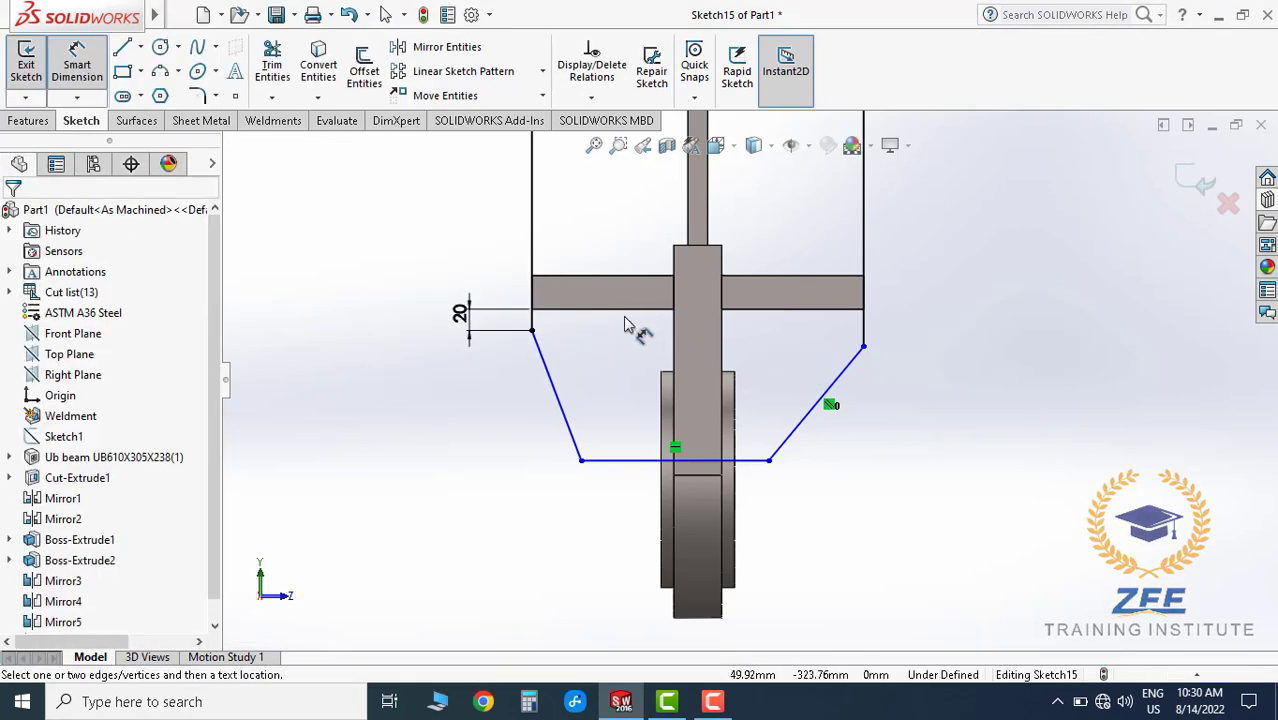
{"action": "scroll", "coordinate": [597, 288], "scroll_direction": "up", "scroll_amount": 5}
{"action": "scroll", "coordinate": [725, 349], "scroll_direction": "down", "scroll_amount": 4}
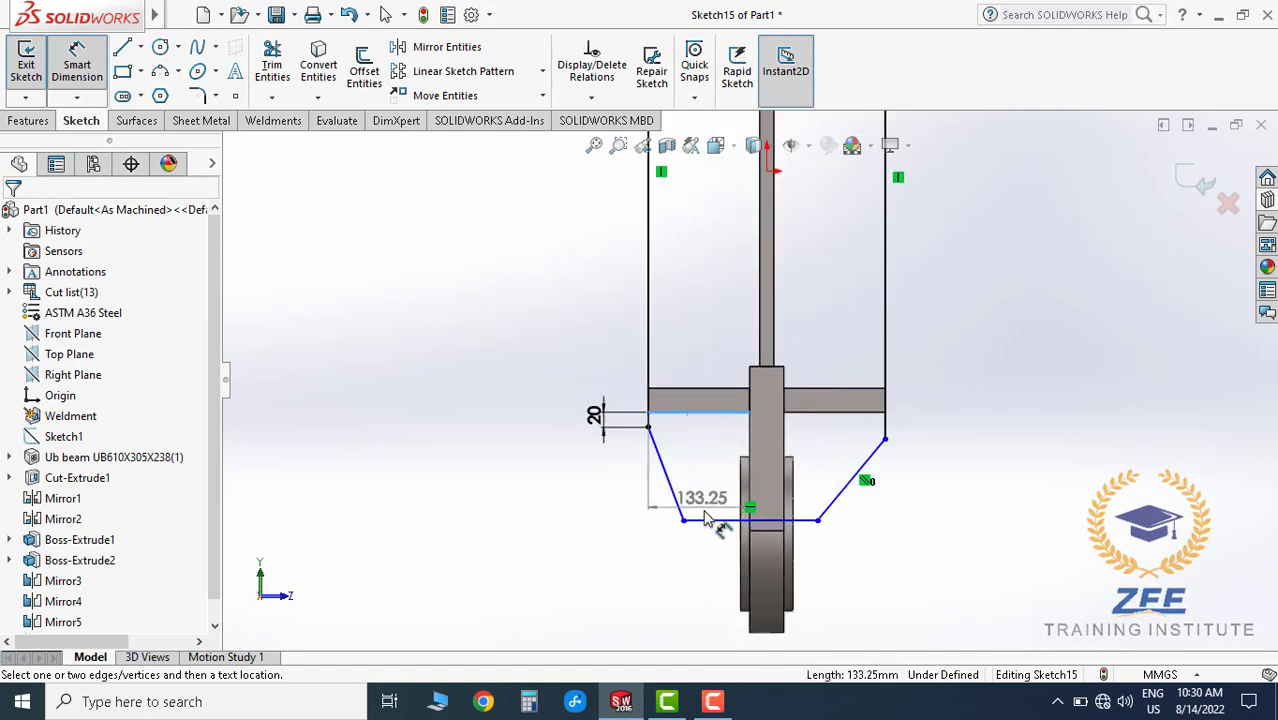
- Give the lower profile's bottom line a 120 mm overall height
{"action": "left_click", "coordinate": [705, 520]}
{"action": "left_click", "coordinate": [550, 473]}
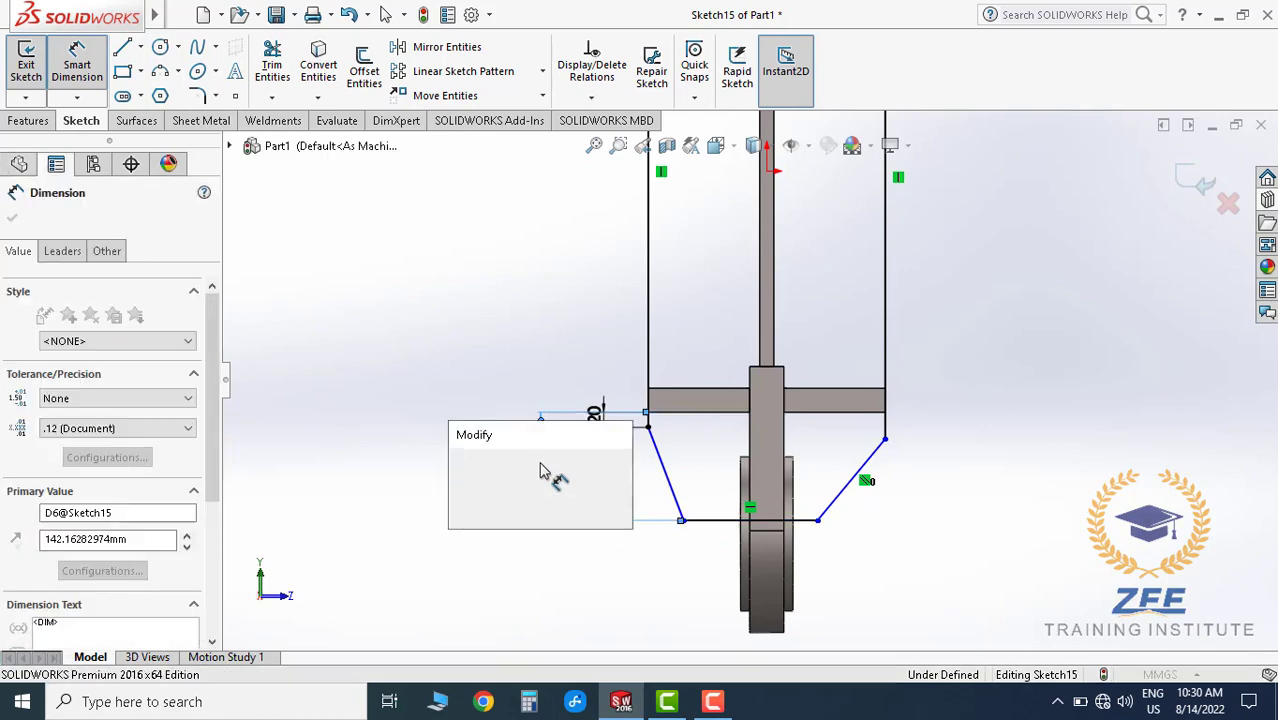
{"action": "type", "text": "120"}
{"action": "key", "text": "Return"}
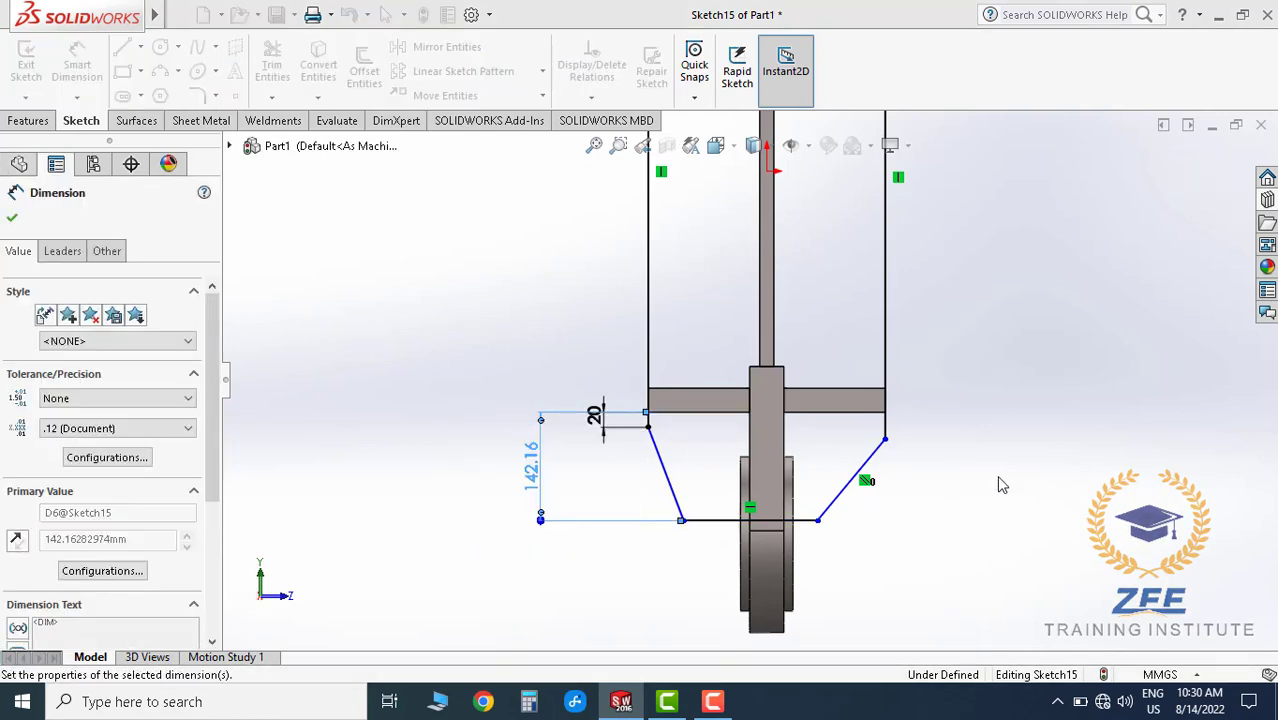
{"action": "scroll", "coordinate": [757, 483], "scroll_direction": "down", "scroll_amount": 3}
{"action": "scroll", "coordinate": [715, 478], "scroll_direction": "up", "scroll_amount": 5}
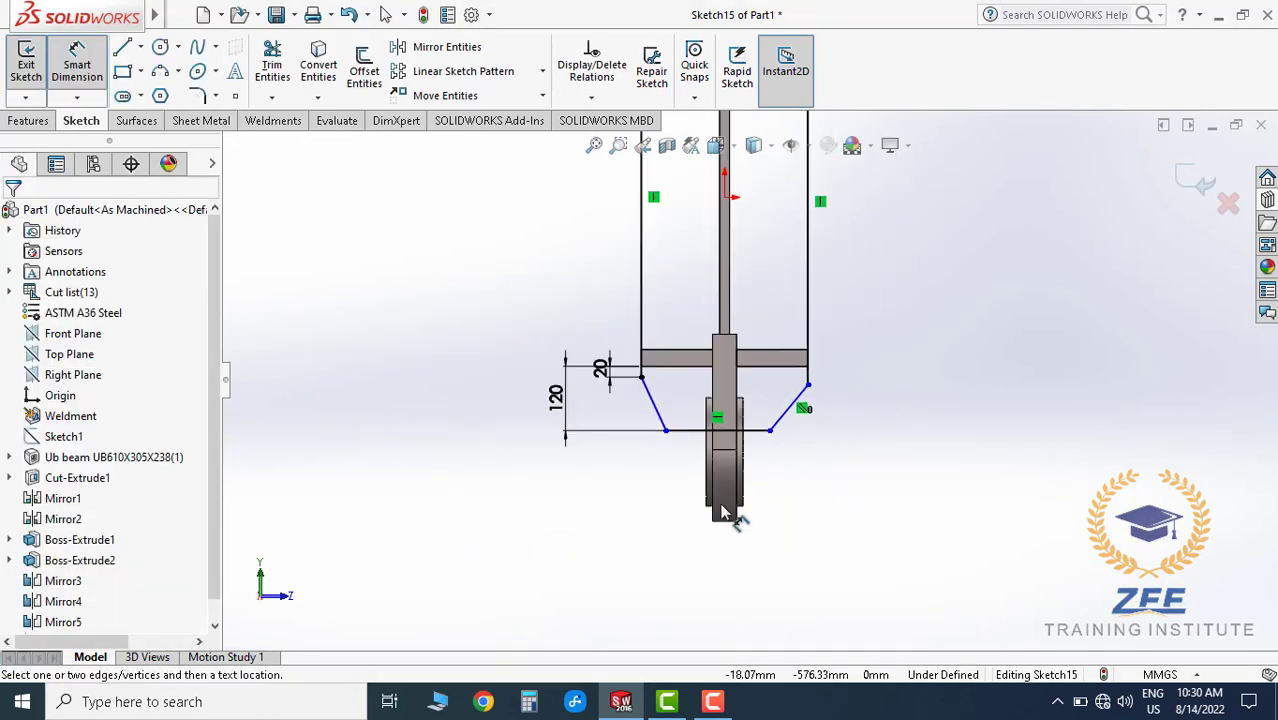
{"action": "scroll", "coordinate": [645, 405], "scroll_direction": "down", "scroll_amount": 3}
- Set both lower chamfer corner points 50 mm horizontally from the web
{"action": "left_click", "coordinate": [631, 365]}
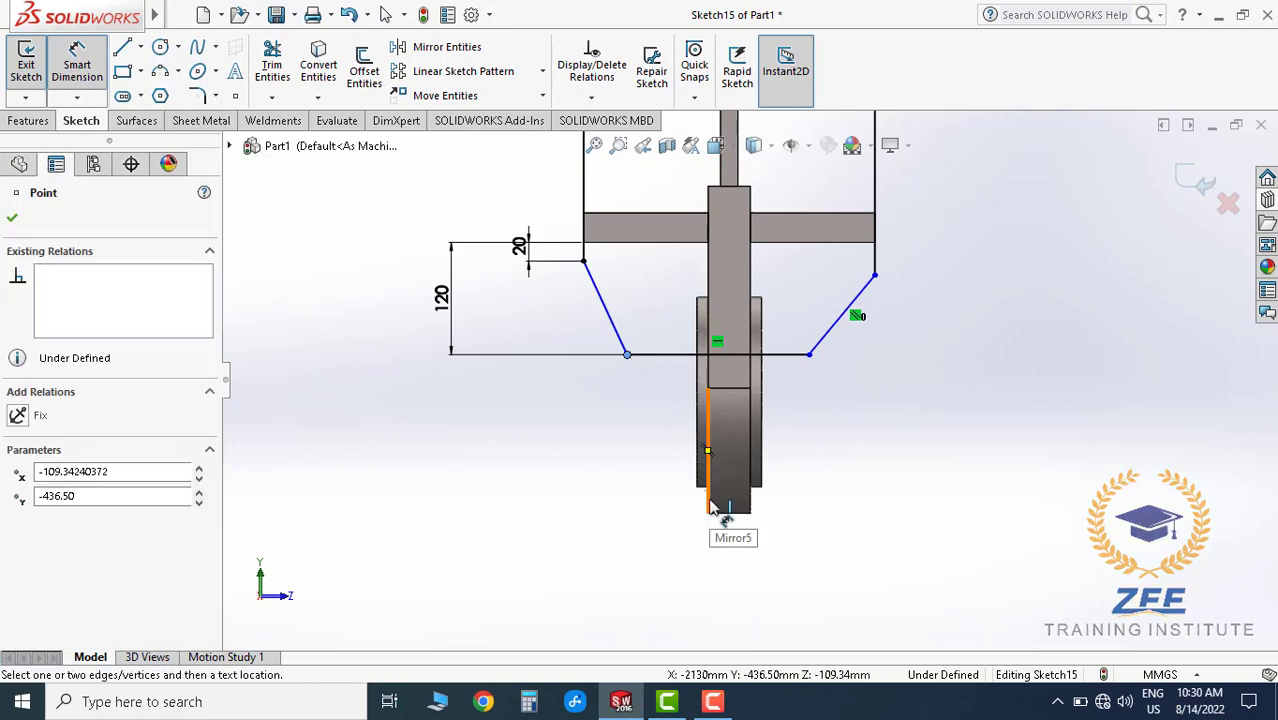
{"action": "left_click", "coordinate": [690, 577]}
{"action": "type", "text": "5"}
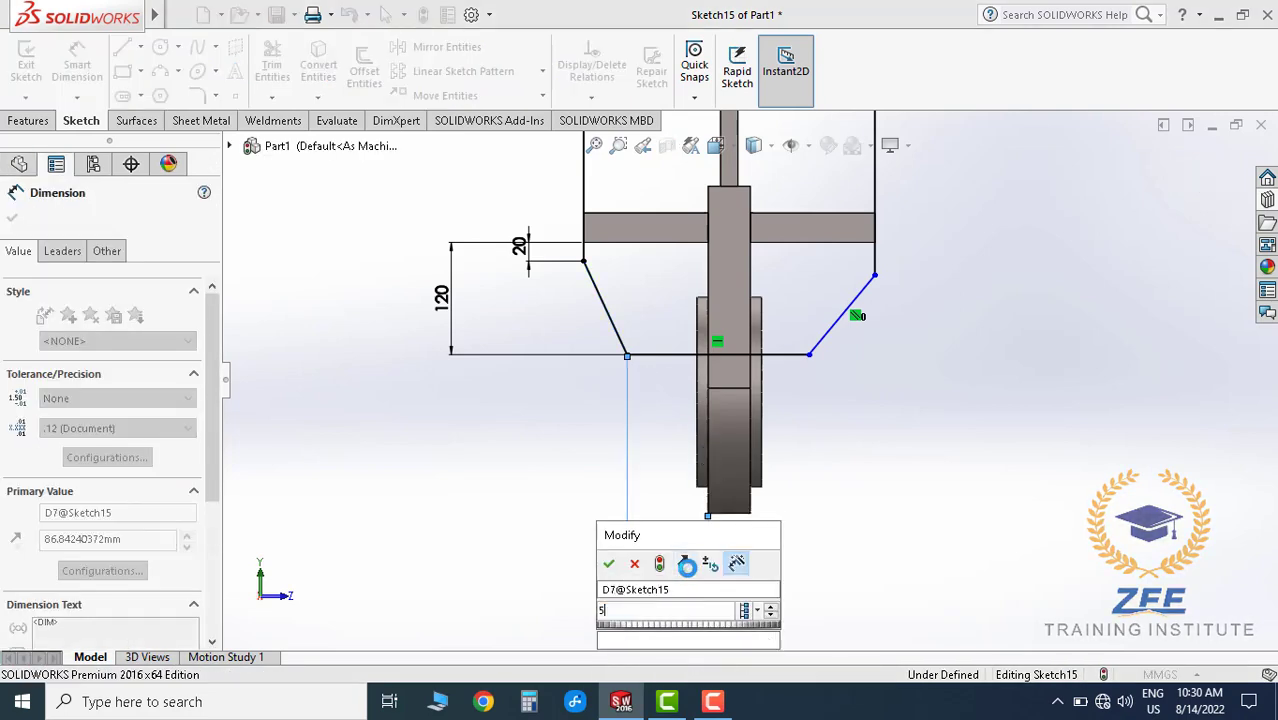
{"action": "type", "text": "0"}
{"action": "key", "text": "Return"}
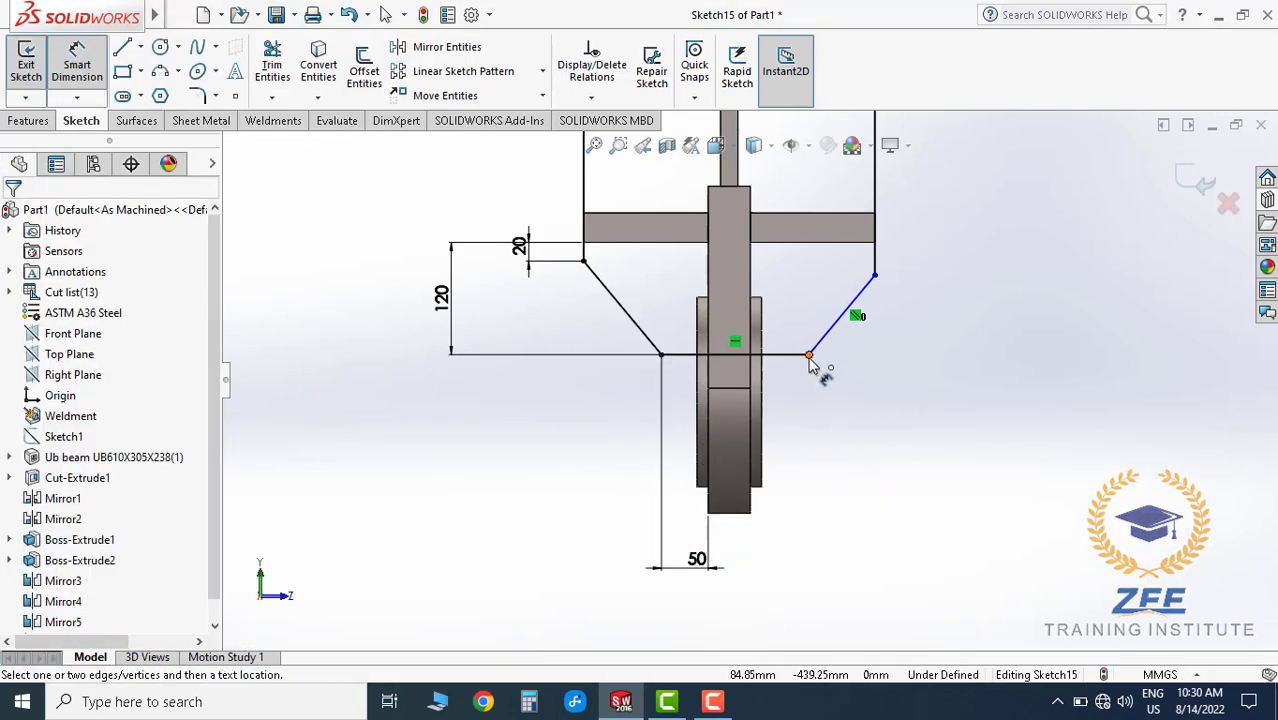
{"action": "left_click", "coordinate": [810, 360]}
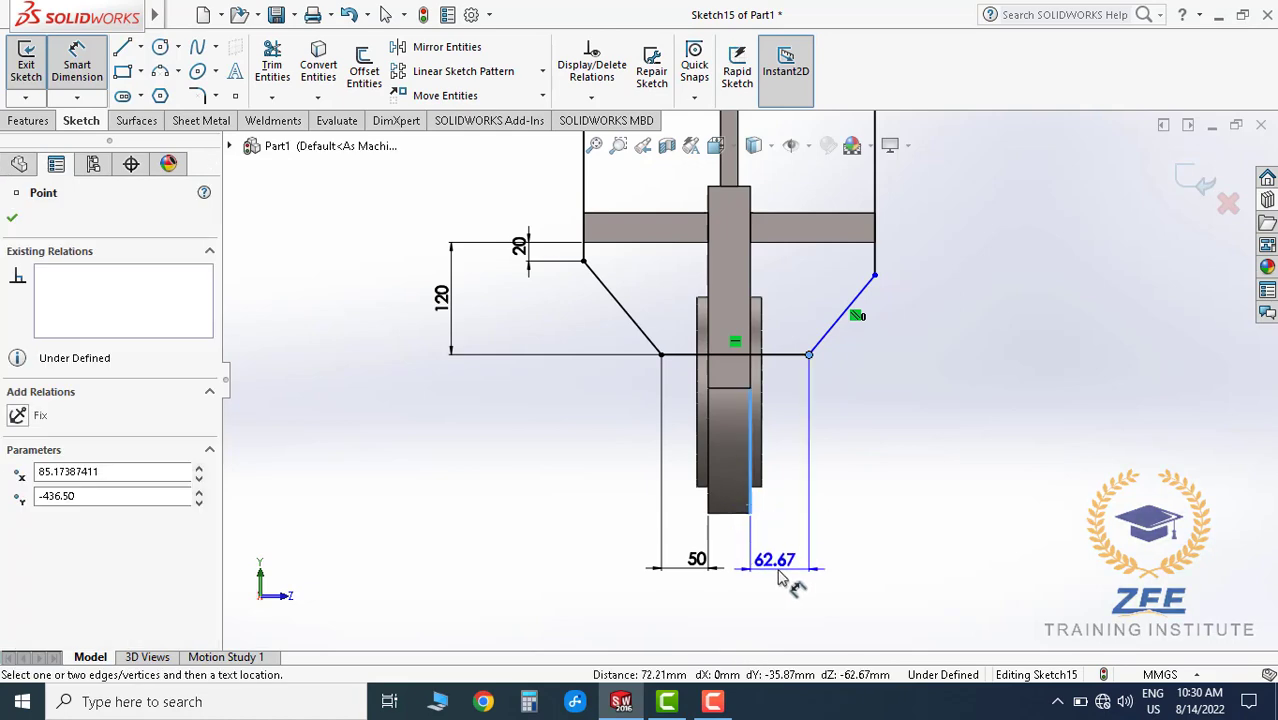
{"action": "left_click", "coordinate": [785, 577]}
{"action": "type", "text": "50"}
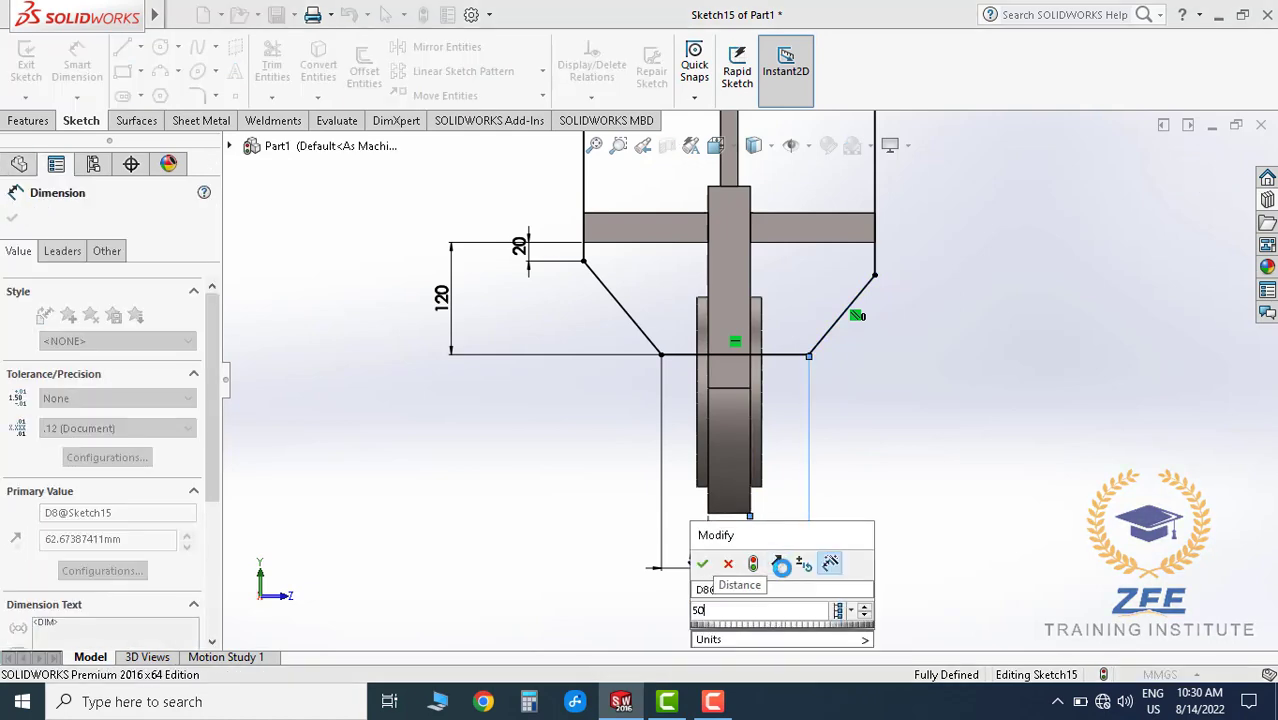
{"action": "key", "text": "Return"}
{"action": "scroll", "coordinate": [840, 368], "scroll_direction": "up", "scroll_amount": 5}
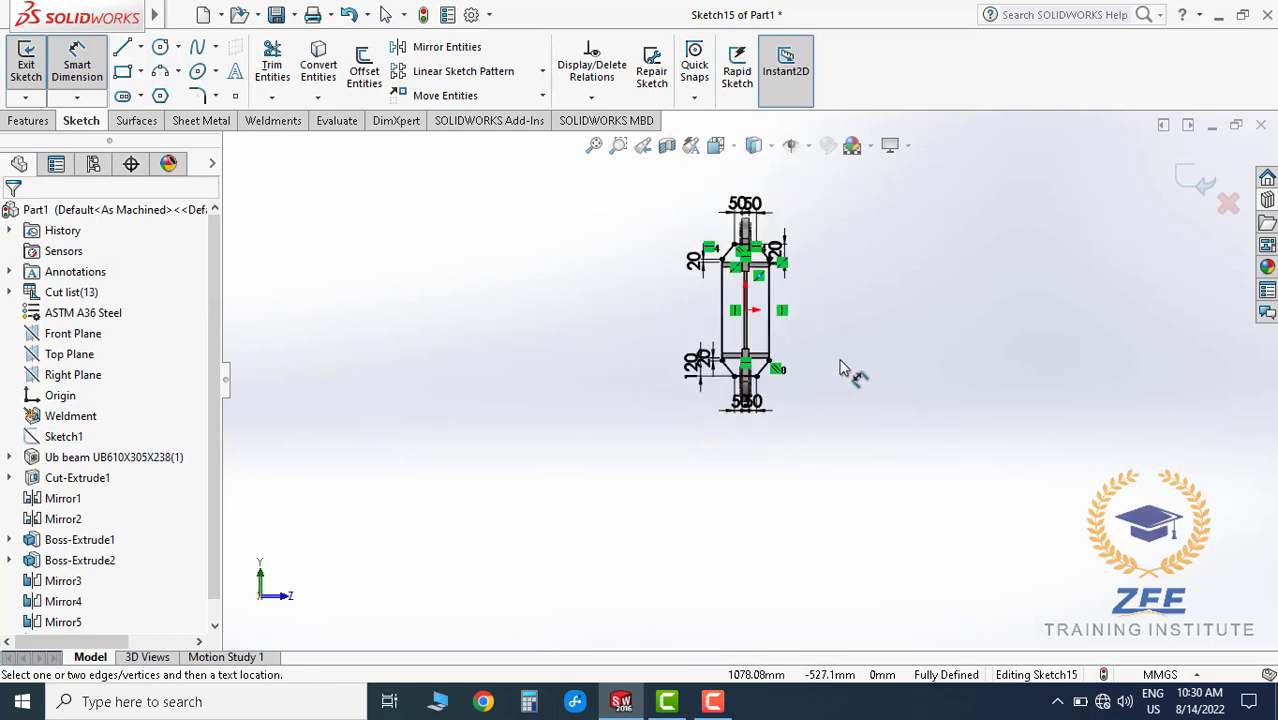
- Rotate to a 3-D view of the beam end and start a 12 mm blind Boss-Extrude of Sketch15
{"action": "scroll", "coordinate": [808, 340], "scroll_direction": "down", "scroll_amount": 1}
{"action": "scroll", "coordinate": [790, 346], "scroll_direction": "down", "scroll_amount": 2}
{"action": "mouse_move", "coordinate": [727, 355]}
{"action": "middle_mouse_down"}
{"action": "mouse_move", "coordinate": [556, 365]}
{"action": "mouse_move", "coordinate": [309, 259]}
{"action": "middle_mouse_up"}
{"action": "scroll", "coordinate": [550, 350], "scroll_direction": "down", "scroll_amount": 3}
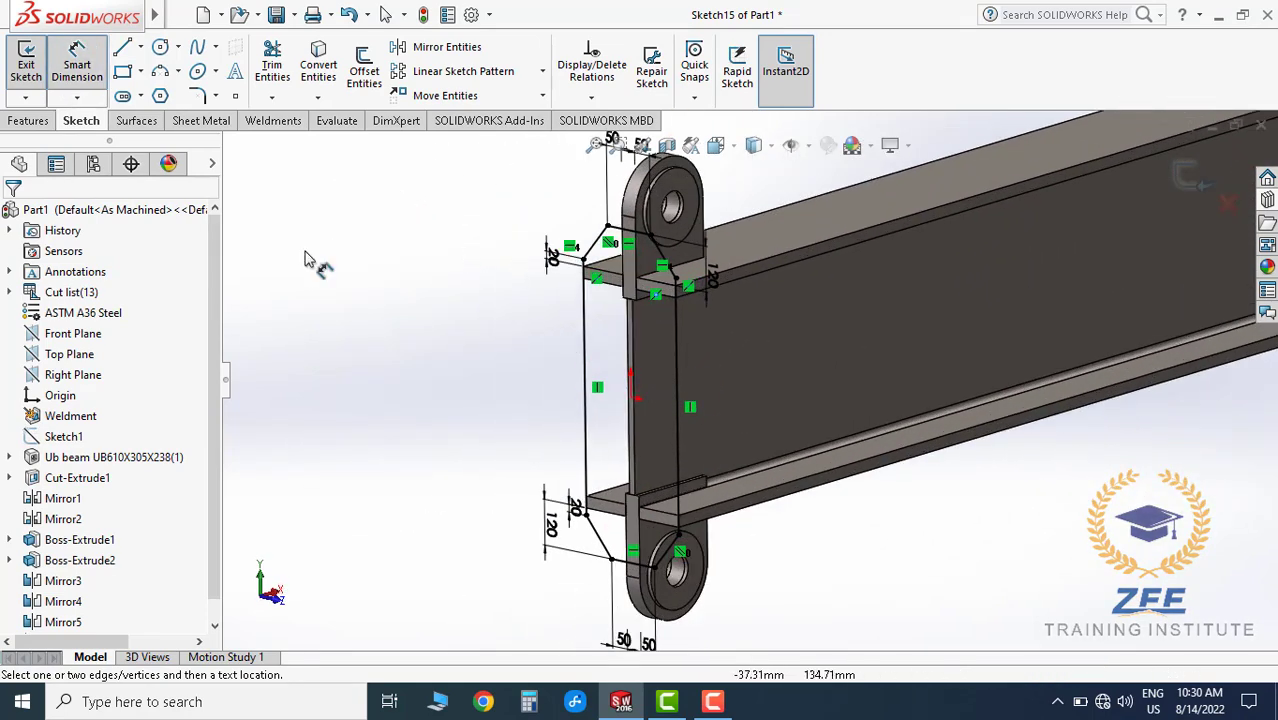
{"action": "left_click", "coordinate": [28, 120]}
{"action": "left_click", "coordinate": [33, 65]}
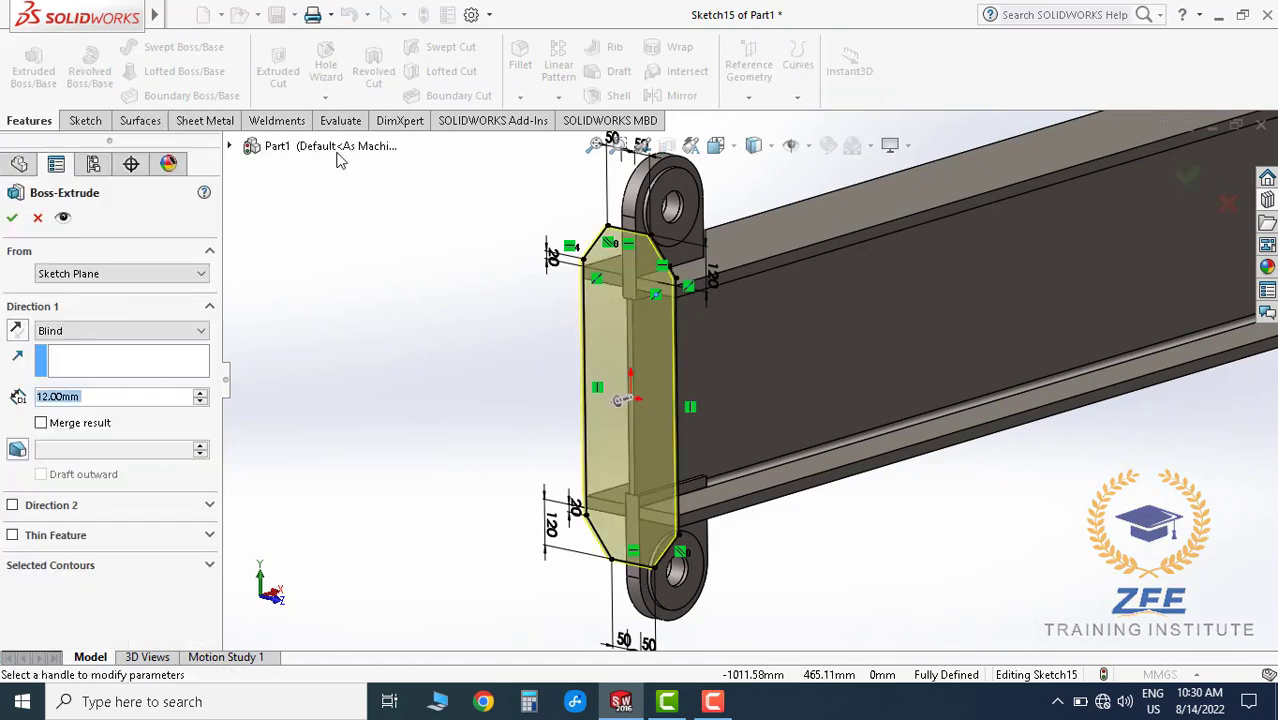
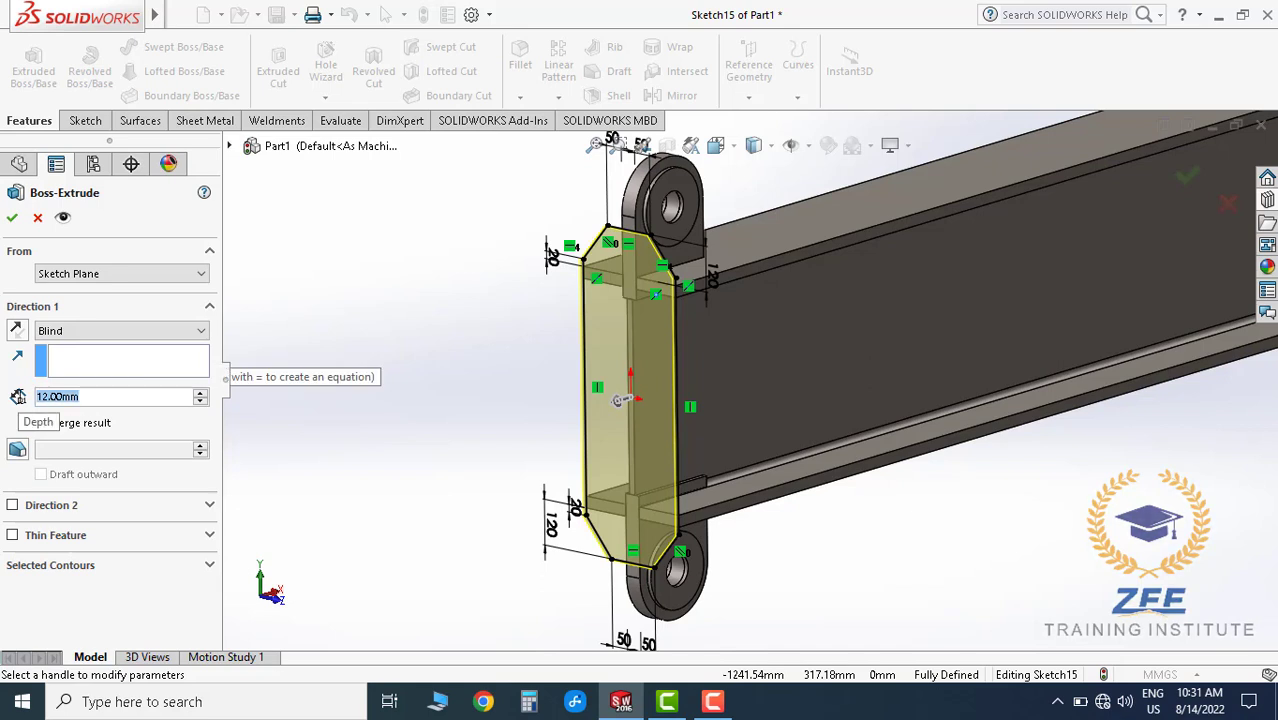
- Extrude the chamfered end plate to a 20 mm depth and finish the feature
{"action": "type", "text": "20"}
{"action": "key", "text": "Return"}
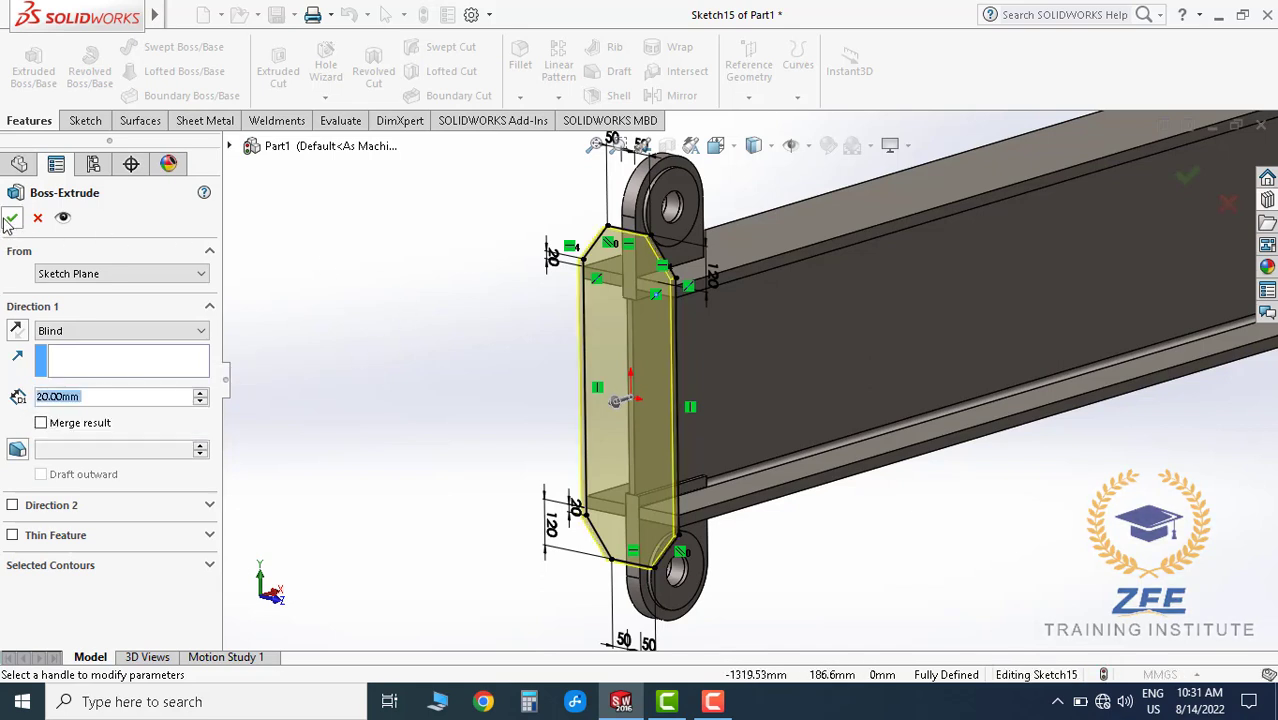
{"action": "key", "text": "Return"}
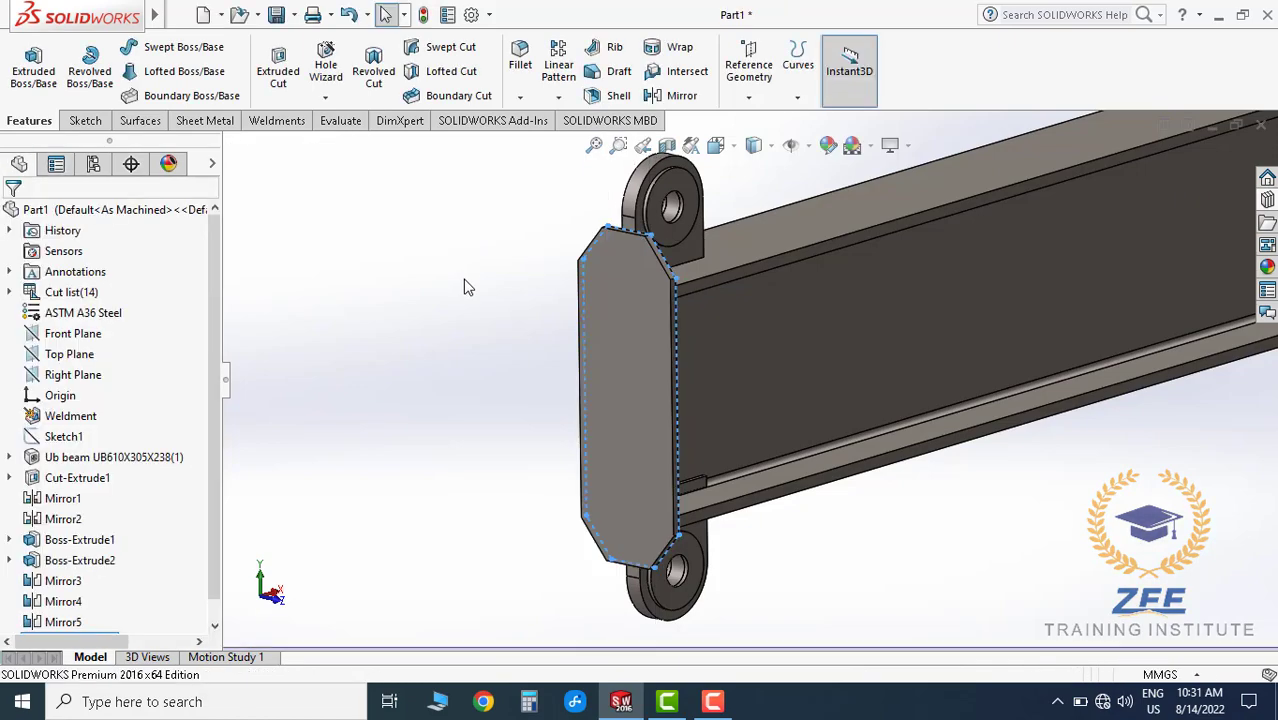
- Orbit the beam and switch to a preset view to inspect its side
{"action": "mouse_move", "coordinate": [465, 285]}
{"action": "middle_mouse_down"}
{"action": "mouse_move", "coordinate": [713, 420]}
{"action": "mouse_move", "coordinate": [756, 401]}
{"action": "mouse_move", "coordinate": [612, 373]}
{"action": "mouse_move", "coordinate": [613, 408]}
{"action": "middle_mouse_up"}
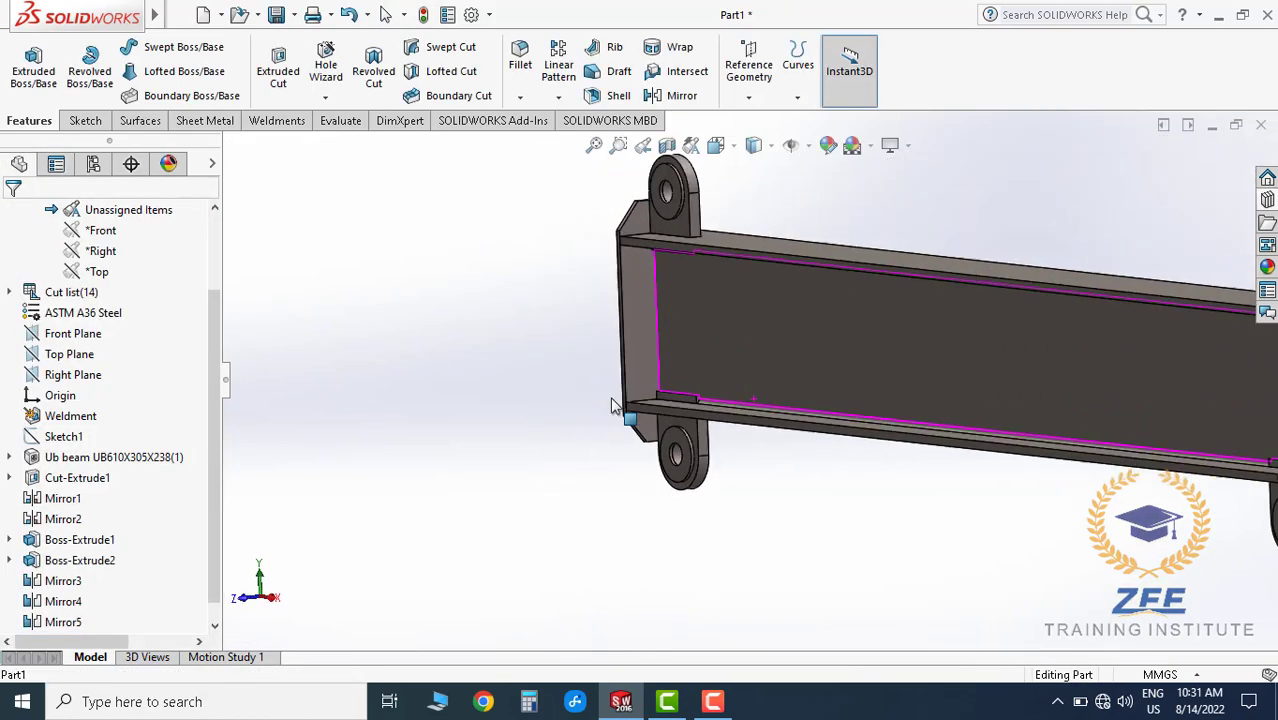
{"action": "scroll", "coordinate": [763, 356], "scroll_direction": "up", "scroll_amount": 5}
{"action": "scroll", "coordinate": [637, 358], "scroll_direction": "down", "scroll_amount": 6}
{"action": "mouse_move", "coordinate": [637, 358]}
{"action": "middle_mouse_down"}
{"action": "mouse_move", "coordinate": [708, 359]}
{"action": "mouse_move", "coordinate": [756, 322]}
{"action": "mouse_move", "coordinate": [842, 374]}
{"action": "mouse_move", "coordinate": [480, 395]}
{"action": "middle_mouse_up"}
{"action": "scroll", "coordinate": [842, 374], "scroll_direction": "up", "scroll_amount": 5}
{"action": "scroll", "coordinate": [705, 383], "scroll_direction": "down", "scroll_amount": 5}
{"action": "scroll", "coordinate": [546, 381], "scroll_direction": "down", "scroll_amount": 3}
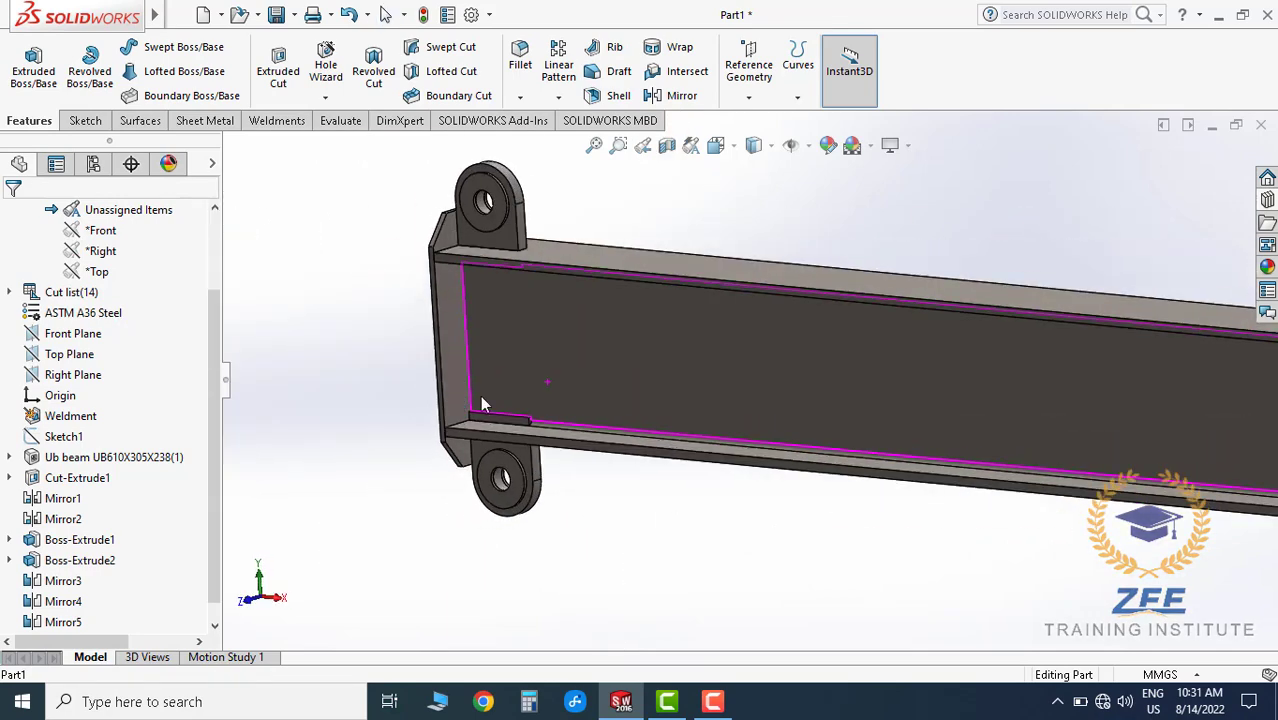
{"action": "scroll", "coordinate": [480, 395], "scroll_direction": "up", "scroll_amount": 3}
{"action": "left_click", "coordinate": [715, 145]}
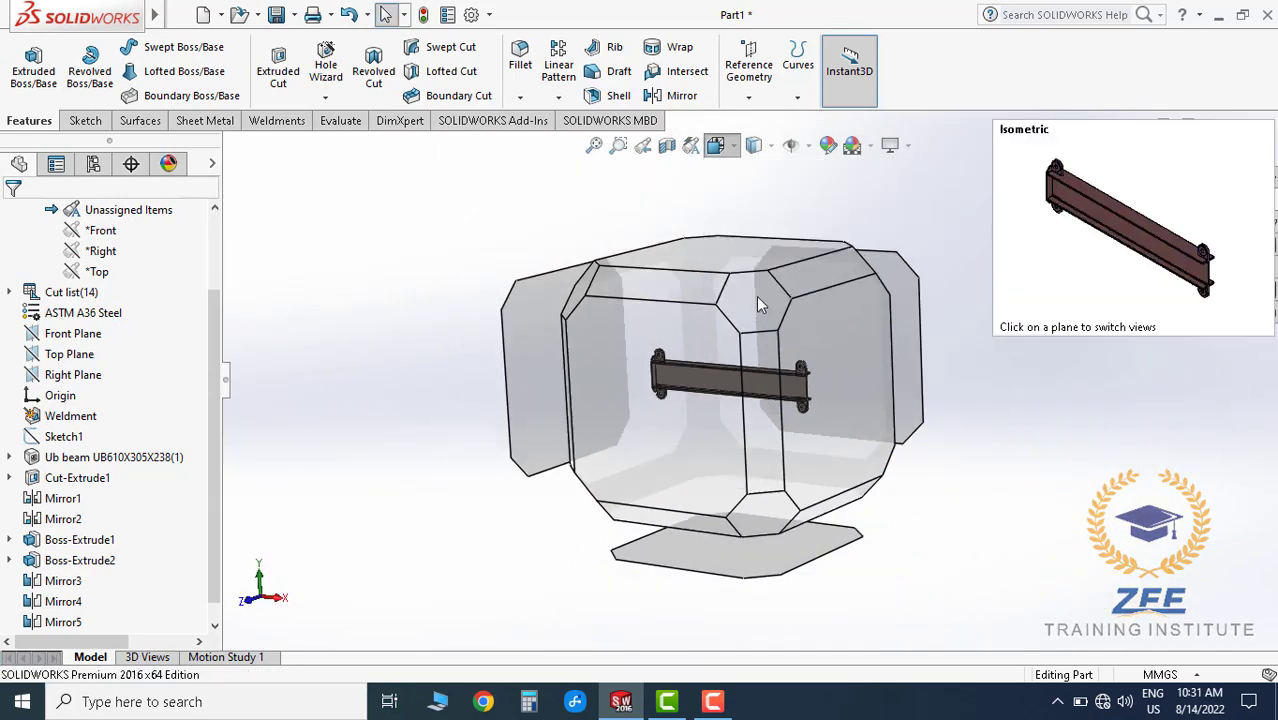
{"action": "left_click", "coordinate": [756, 296]}
- Turn the view along the lower flange and select its edge
{"action": "mouse_move", "coordinate": [659, 361]}
{"action": "middle_mouse_down"}
{"action": "mouse_move", "coordinate": [608, 299]}
{"action": "mouse_move", "coordinate": [658, 257]}
{"action": "mouse_move", "coordinate": [727, 254]}
{"action": "mouse_move", "coordinate": [607, 356]}
{"action": "middle_mouse_up"}
{"action": "scroll", "coordinate": [607, 356], "scroll_direction": "up", "scroll_amount": 3}
{"action": "scroll", "coordinate": [620, 390], "scroll_direction": "down", "scroll_amount": 4}
{"action": "scroll", "coordinate": [688, 418], "scroll_direction": "down", "scroll_amount": 3}
{"action": "middle_click_drag", "start_coordinate": [688, 417], "coordinate": [617, 385]}
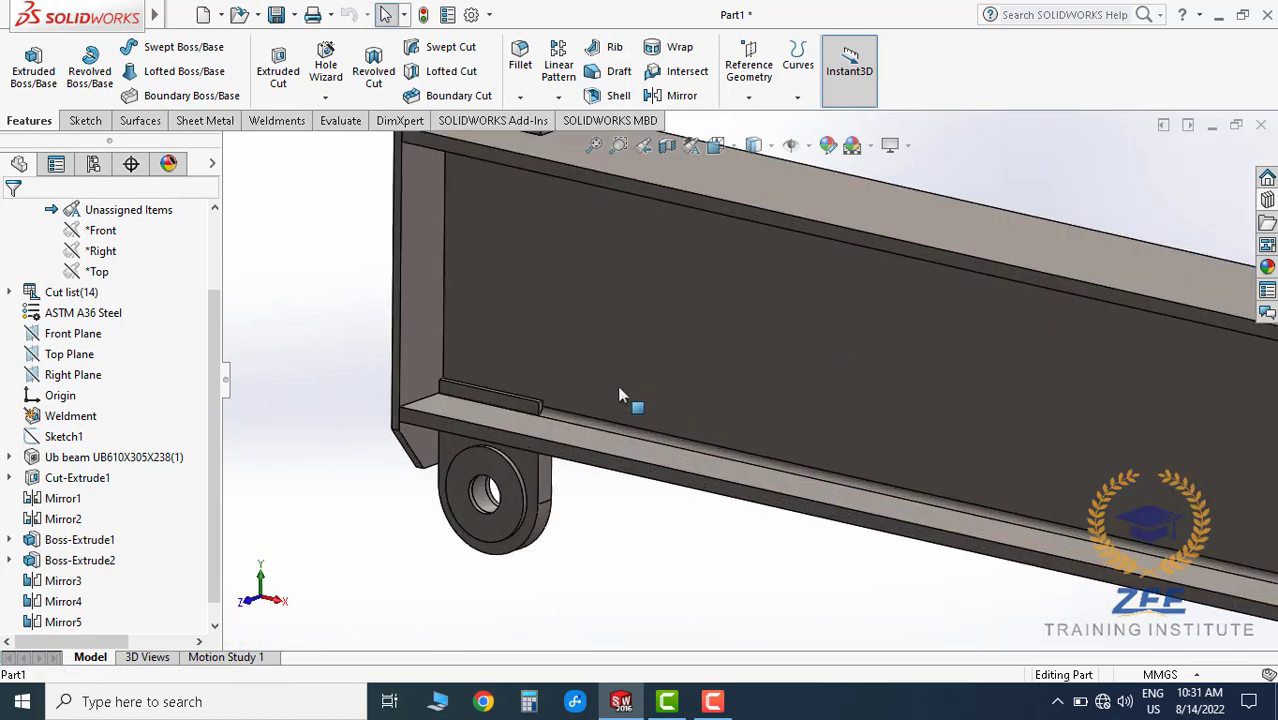
{"action": "left_click", "coordinate": [614, 402]}
{"action": "scroll", "coordinate": [616, 383], "scroll_direction": "down", "scroll_amount": 3}
{"action": "scroll", "coordinate": [616, 383], "scroll_direction": "down", "scroll_amount": 2}
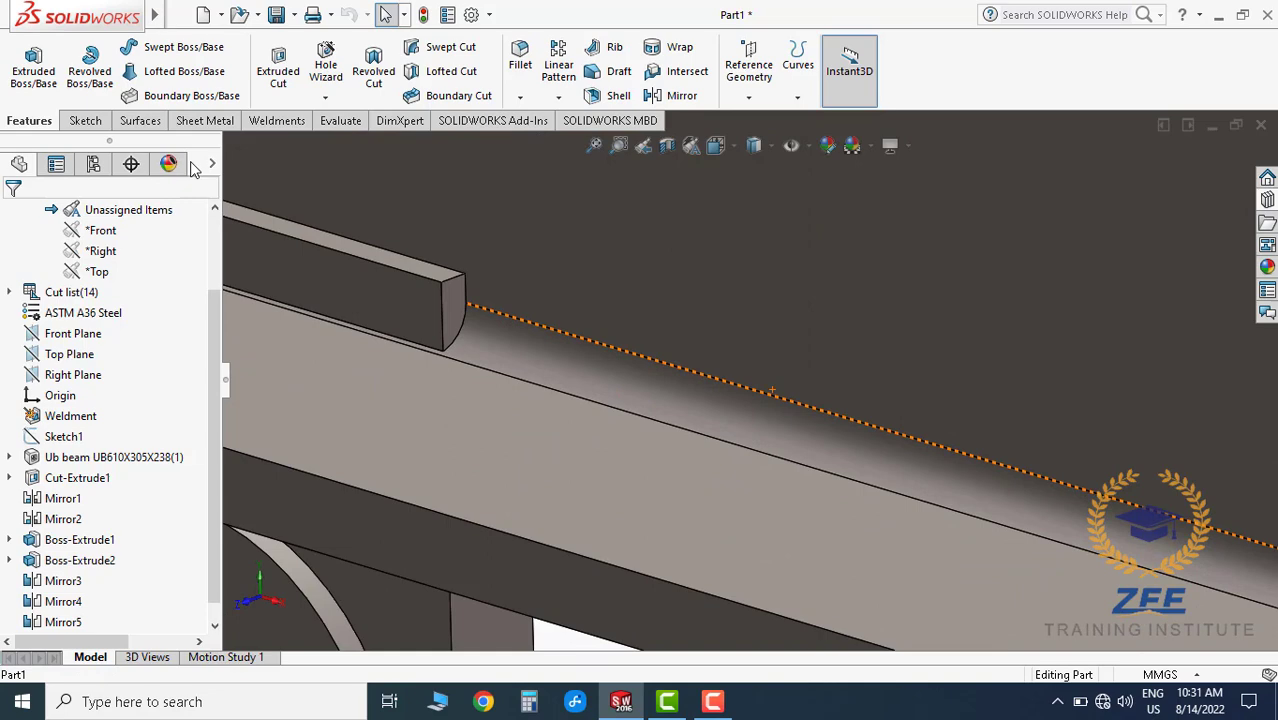
{"action": "left_click", "coordinate": [88, 122]}
- Start a new sketch on the Mirror5 plane and view it Normal To
{"action": "left_click", "coordinate": [26, 60]}
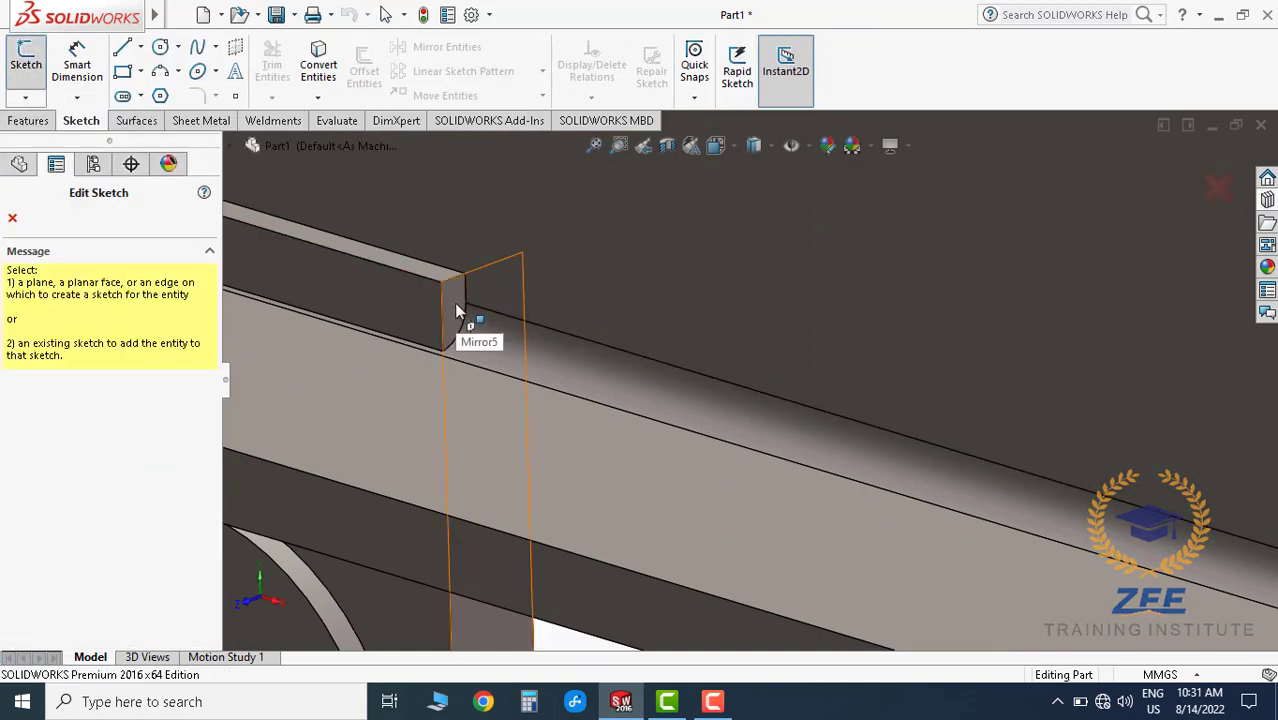
{"action": "left_click", "coordinate": [457, 312]}
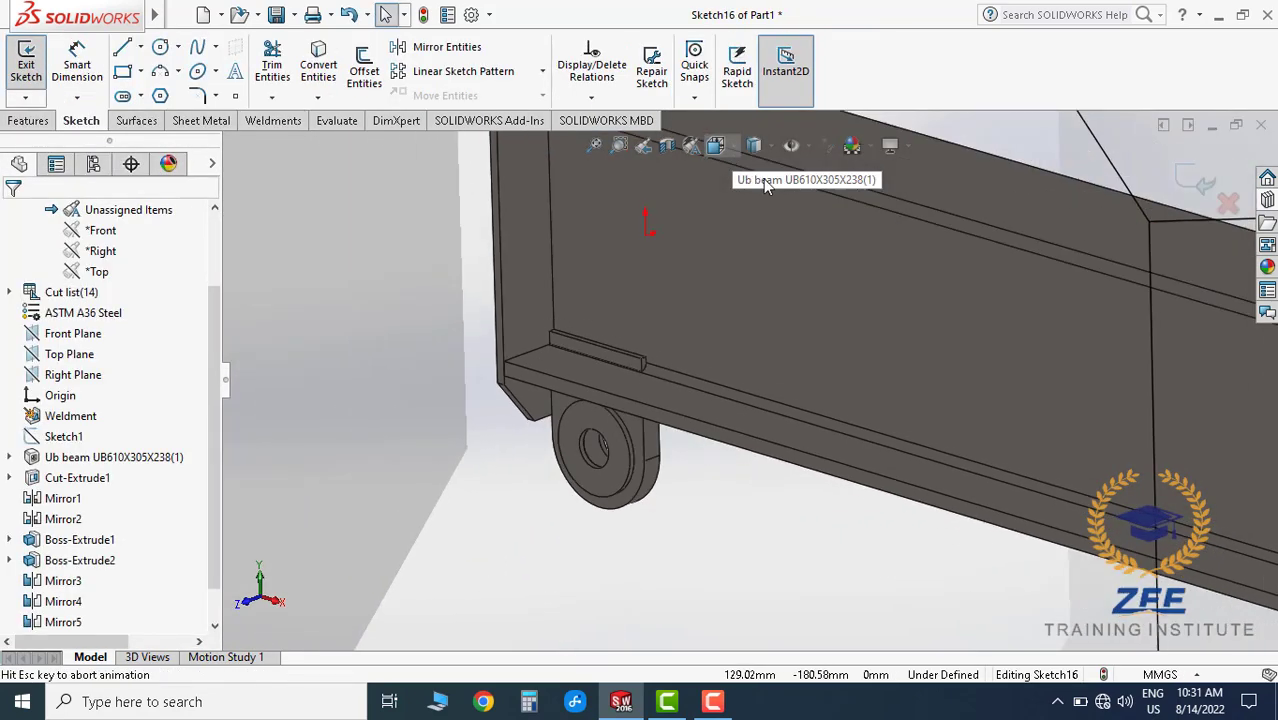
{"action": "left_click", "coordinate": [716, 146]}
{"action": "left_click", "coordinate": [819, 251]}
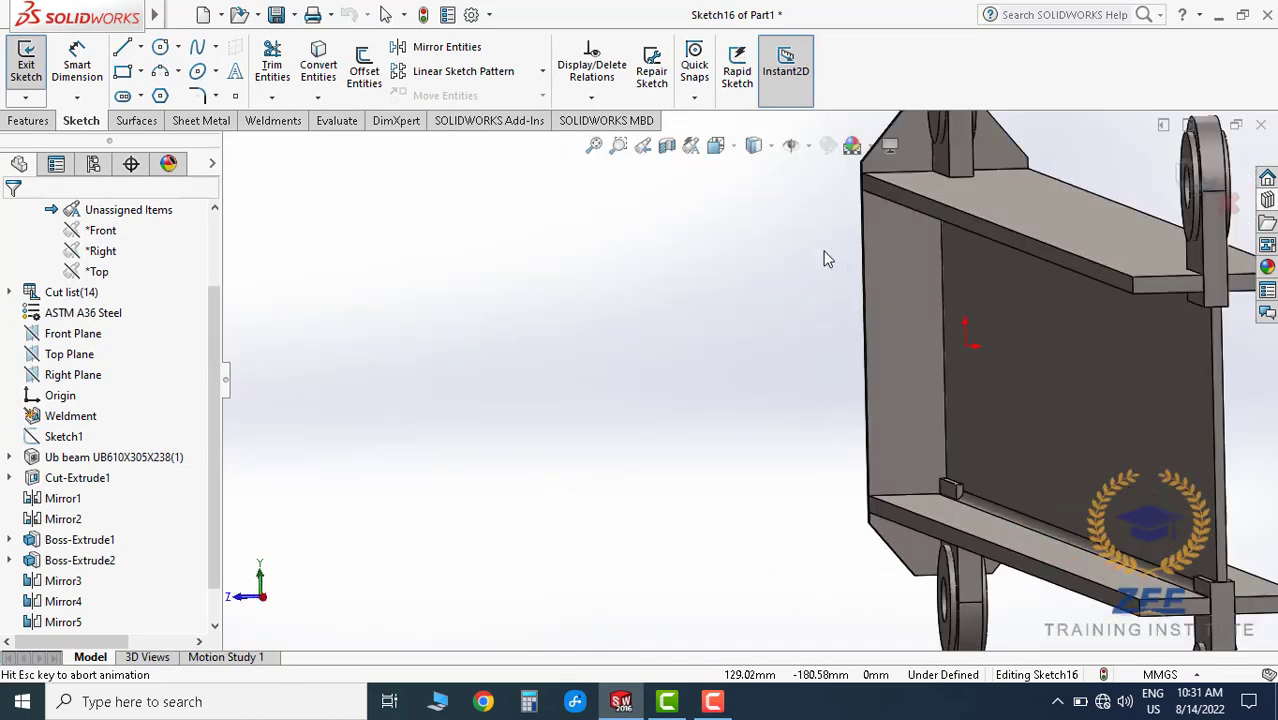
- Set the display style to Hidden Lines Visible
{"action": "scroll", "coordinate": [781, 333], "scroll_direction": "down", "scroll_amount": 3}
{"action": "left_click", "coordinate": [754, 145]}
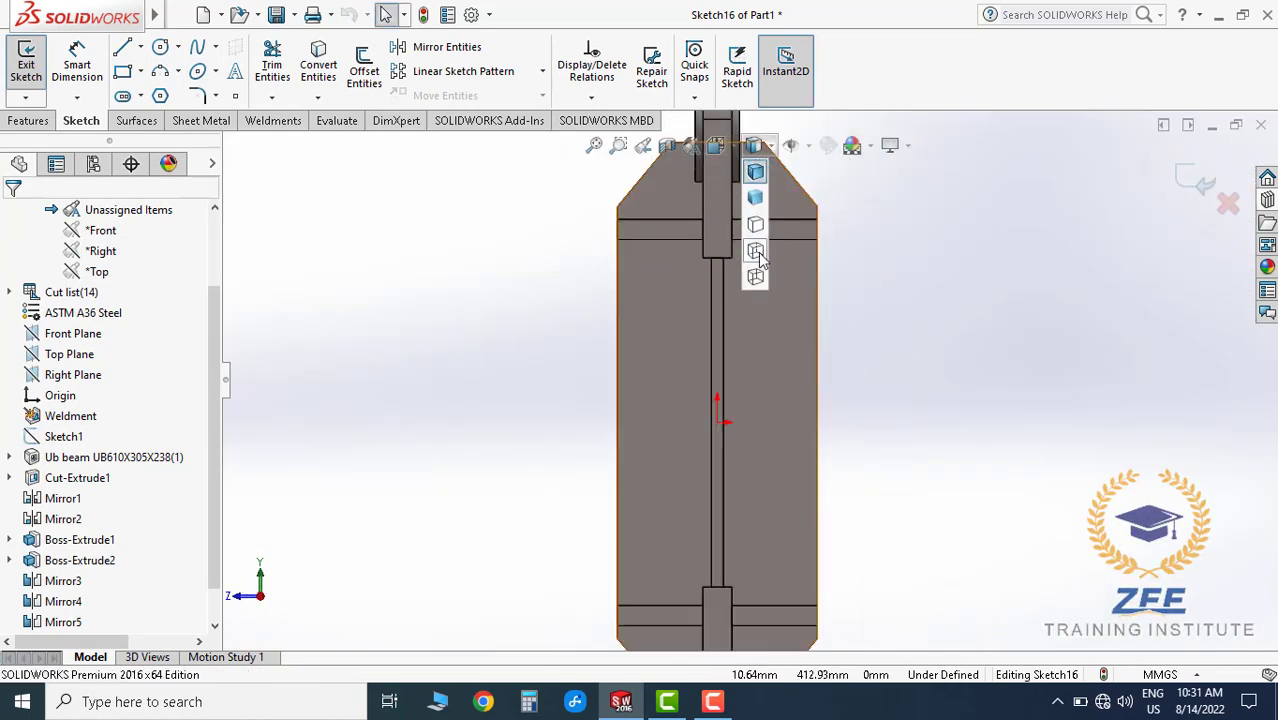
{"action": "left_click", "coordinate": [758, 255]}
{"action": "scroll", "coordinate": [758, 265], "scroll_direction": "down", "scroll_amount": 3}
{"action": "scroll", "coordinate": [748, 275], "scroll_direction": "down", "scroll_amount": 3}
{"action": "scroll", "coordinate": [705, 276], "scroll_direction": "down", "scroll_amount": 3}
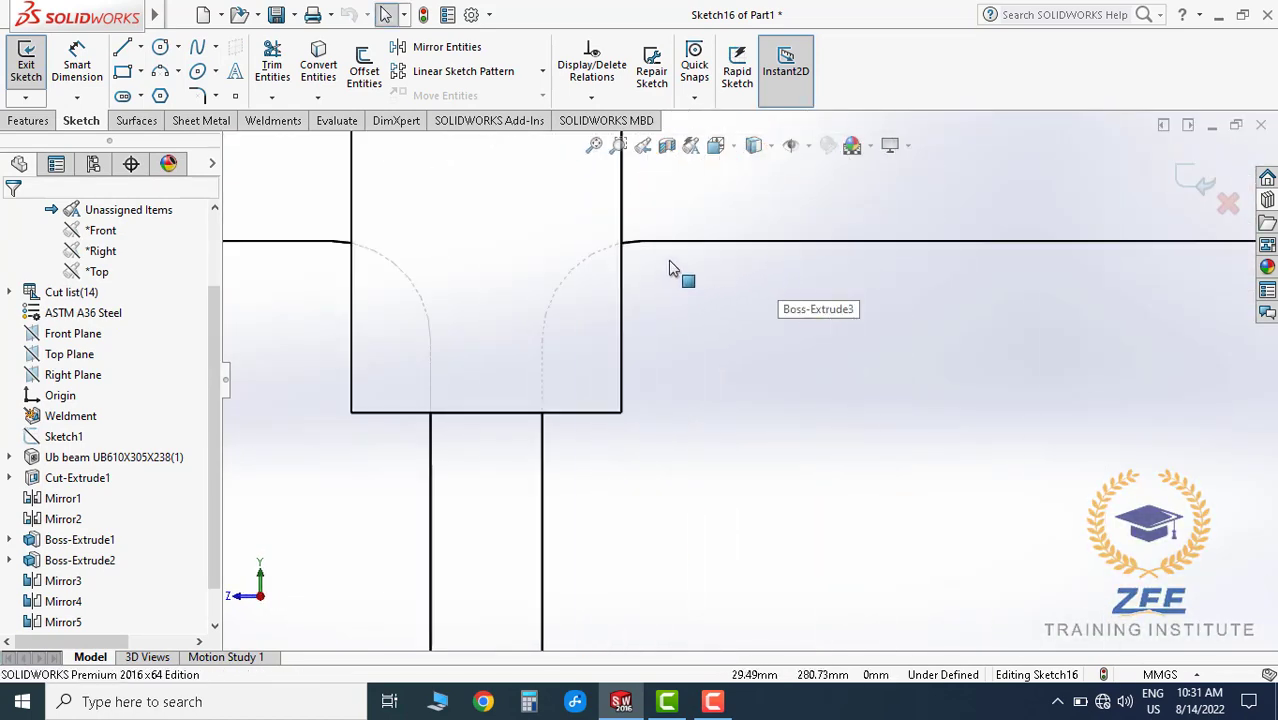
- Select the straight flange edge and the curved fillet edge at the joint
{"action": "left_click", "coordinate": [697, 244]}
{"action": "scroll", "coordinate": [566, 287], "scroll_direction": "down", "scroll_amount": 3}
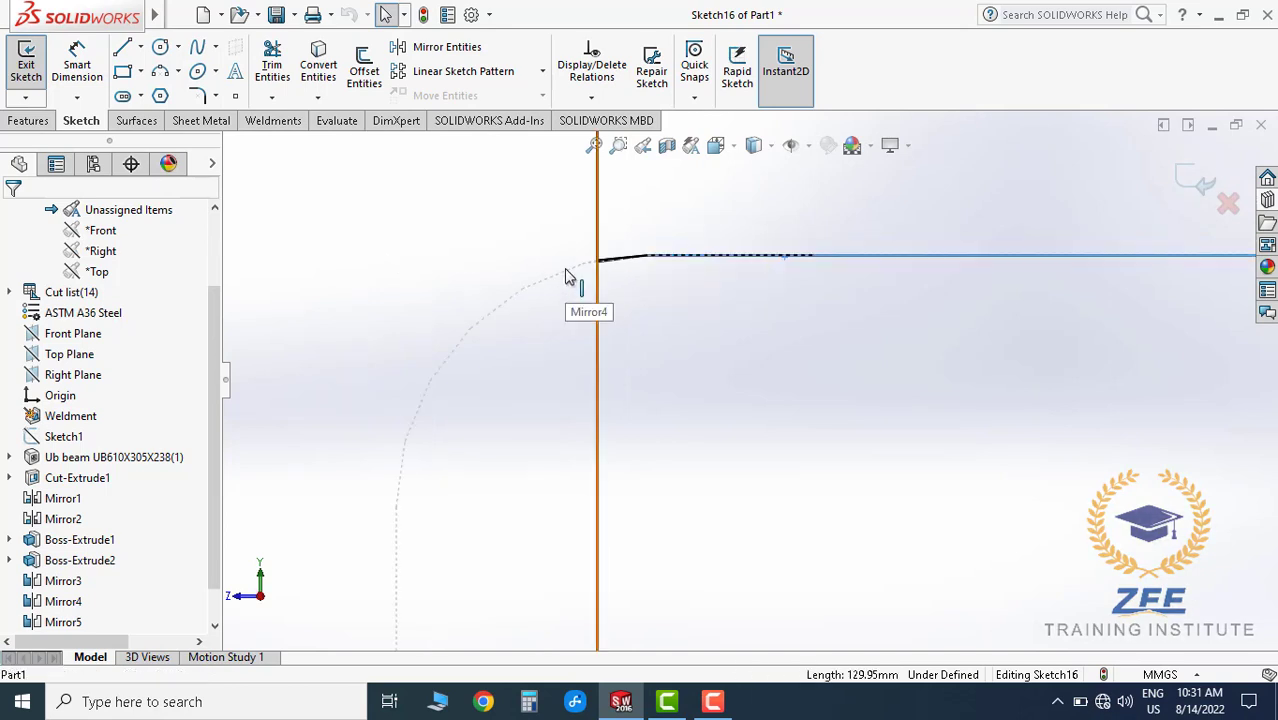
{"action": "left_click", "coordinate": [566, 278]}
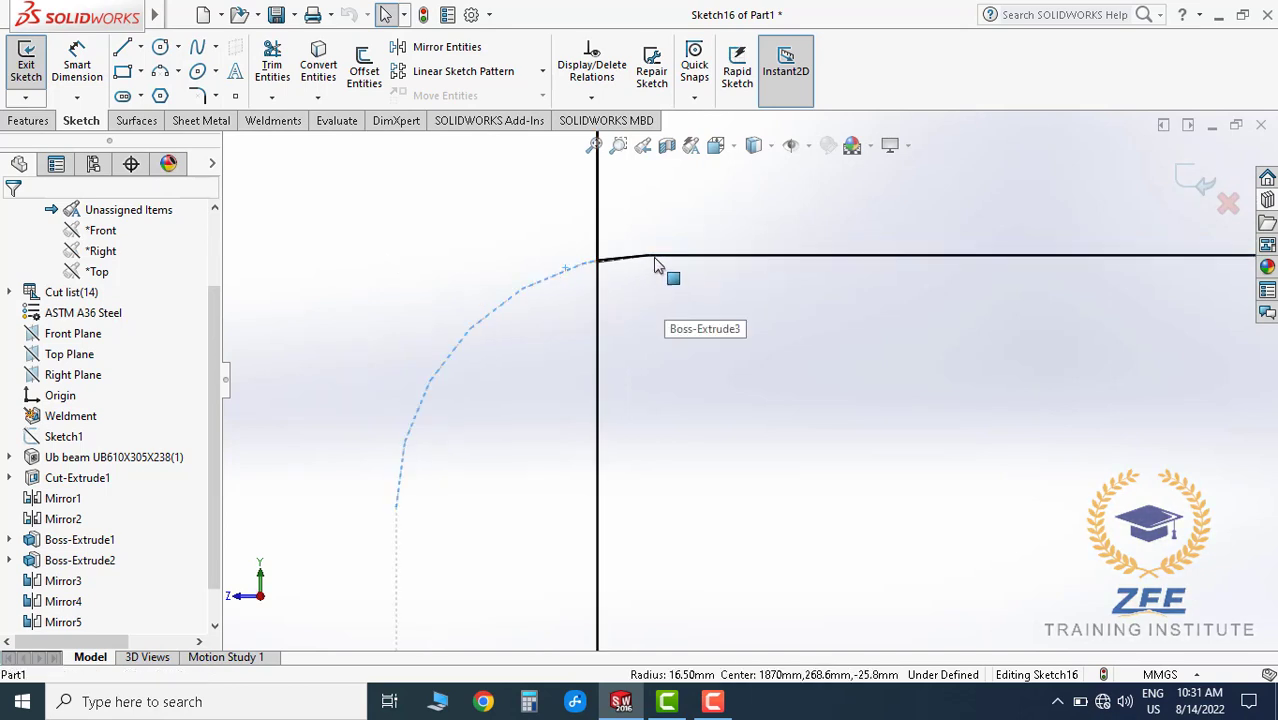
{"action": "scroll", "coordinate": [651, 277], "scroll_direction": "down", "scroll_amount": 2}
{"action": "scroll", "coordinate": [613, 320], "scroll_direction": "down", "scroll_amount": 2}
{"action": "scroll", "coordinate": [607, 333], "scroll_direction": "up", "scroll_amount": 3}
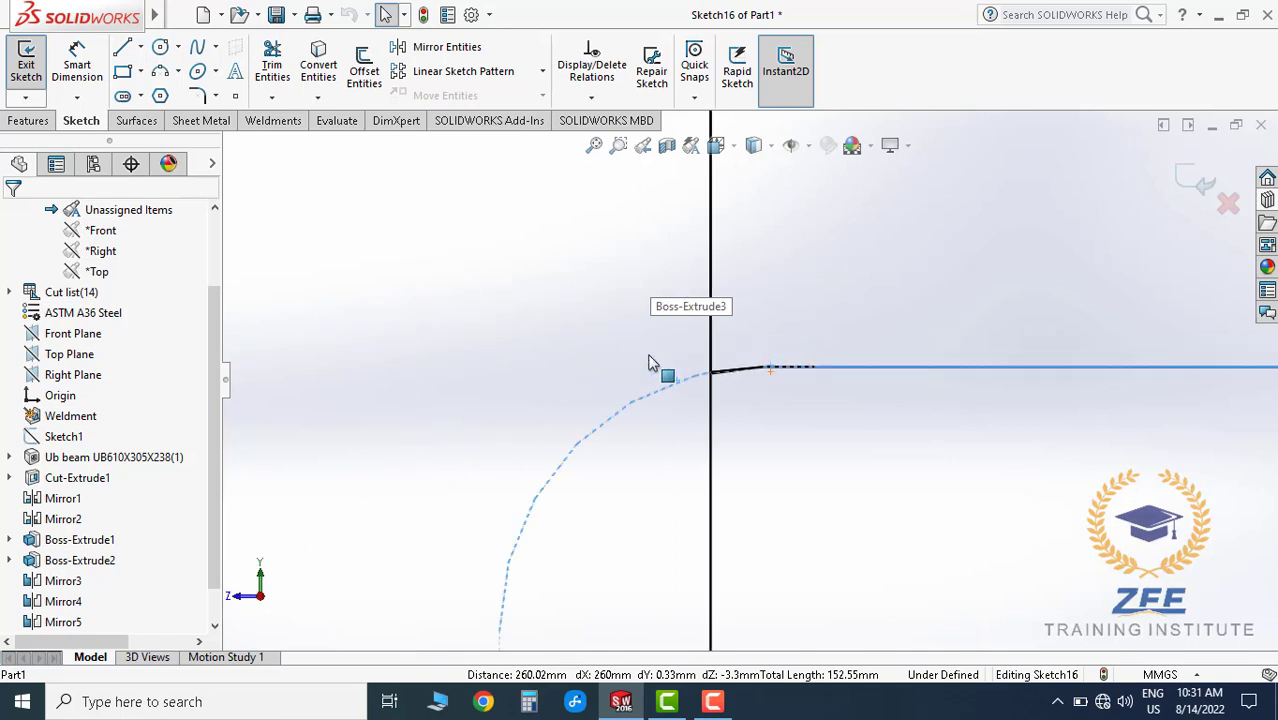
{"action": "scroll", "coordinate": [653, 365], "scroll_direction": "up", "scroll_amount": 3}
{"action": "scroll", "coordinate": [921, 386], "scroll_direction": "up", "scroll_amount": 3}
{"action": "scroll", "coordinate": [925, 385], "scroll_direction": "up", "scroll_amount": 2}
{"action": "scroll", "coordinate": [807, 456], "scroll_direction": "up", "scroll_amount": 2}
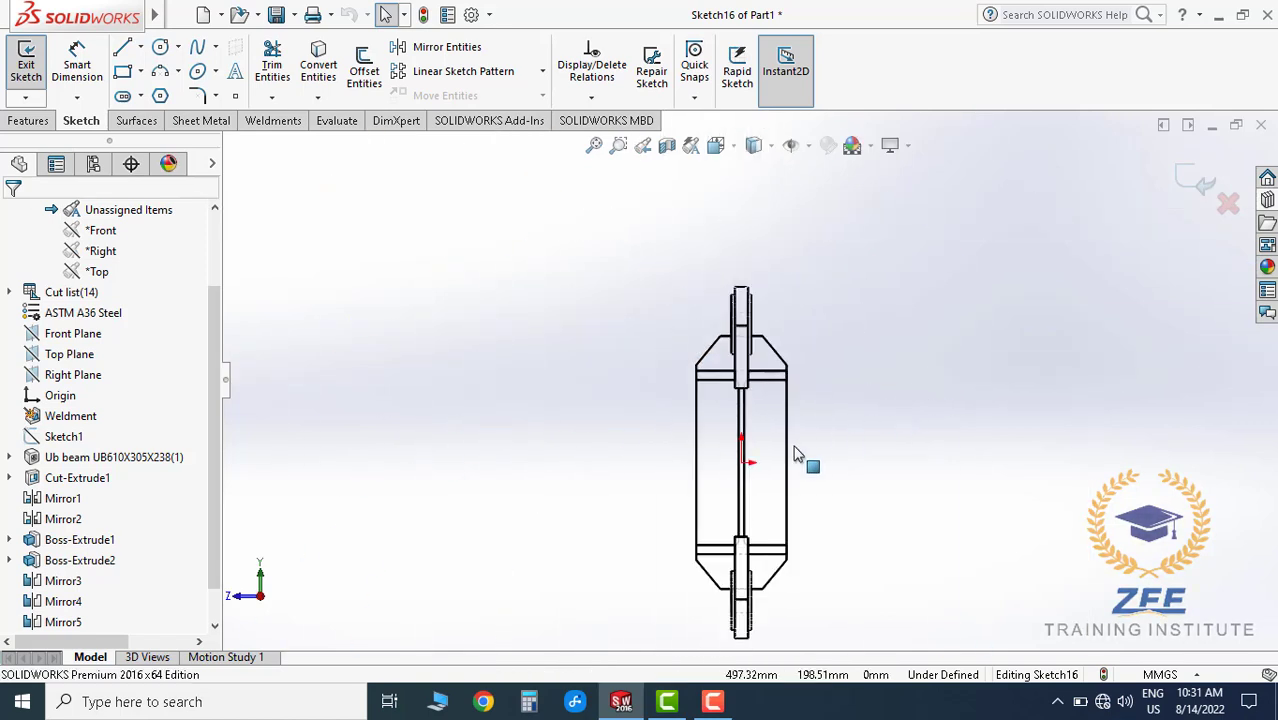
{"action": "scroll", "coordinate": [991, 276], "scroll_direction": "down", "scroll_amount": 2}
{"action": "scroll", "coordinate": [707, 293], "scroll_direction": "down", "scroll_amount": 2}
{"action": "scroll", "coordinate": [715, 296], "scroll_direction": "down", "scroll_amount": 2}
{"action": "scroll", "coordinate": [673, 285], "scroll_direction": "down", "scroll_amount": 2}
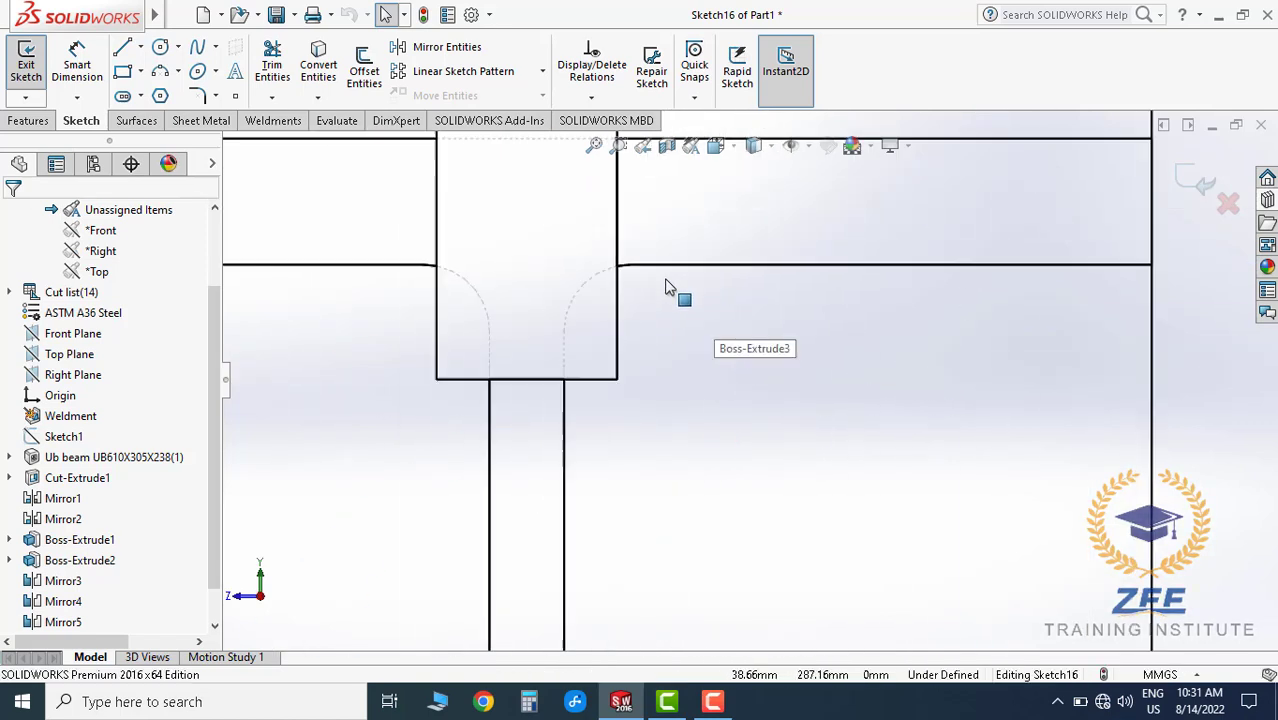
{"action": "scroll", "coordinate": [548, 312], "scroll_direction": "down", "scroll_amount": 2}
- Orbit and zoom around the joint so the slanted edge runs level
{"action": "mouse_move", "coordinate": [599, 308]}
{"action": "middle_mouse_down"}
{"action": "mouse_move", "coordinate": [642, 342]}
{"action": "mouse_move", "coordinate": [630, 295]}
{"action": "middle_mouse_up"}
{"action": "middle_click_drag", "start_coordinate": [793, 320], "coordinate": [831, 390]}
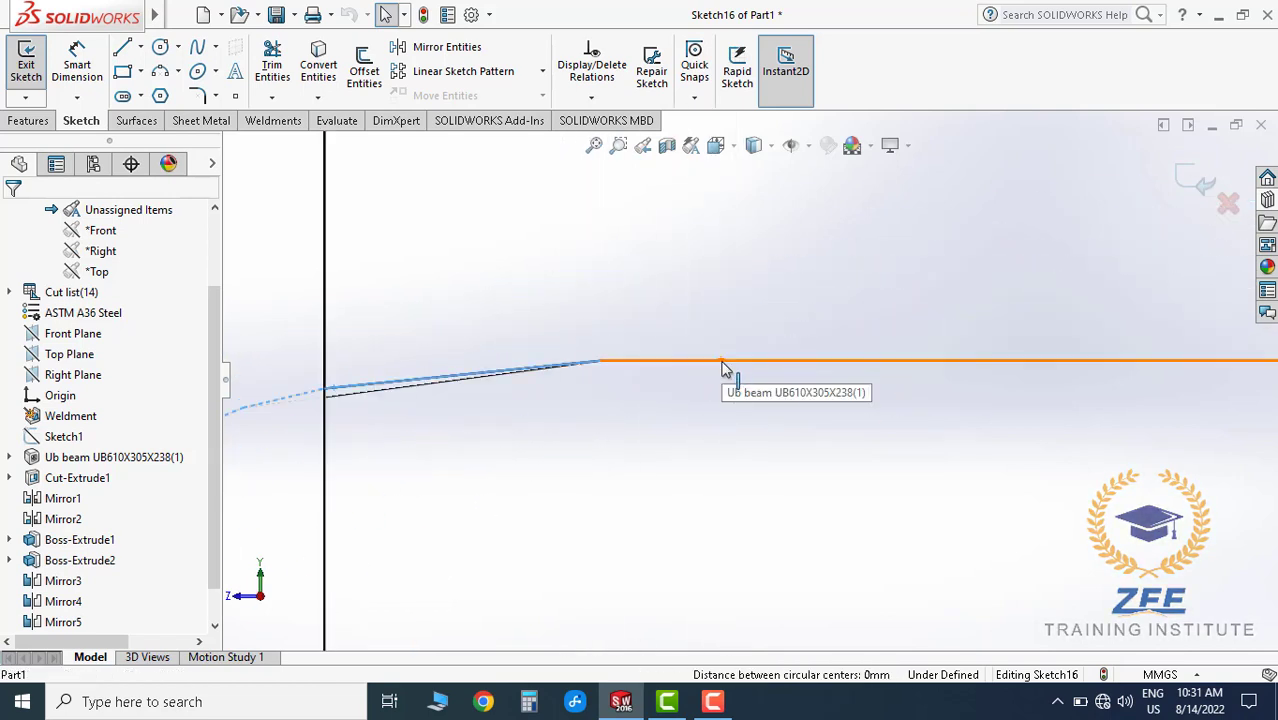
{"action": "scroll", "coordinate": [805, 460], "scroll_direction": "up", "scroll_amount": 1}
{"action": "scroll", "coordinate": [810, 470], "scroll_direction": "up", "scroll_amount": 2}
{"action": "scroll", "coordinate": [830, 485], "scroll_direction": "up", "scroll_amount": 2}
{"action": "scroll", "coordinate": [800, 500], "scroll_direction": "up", "scroll_amount": 2}
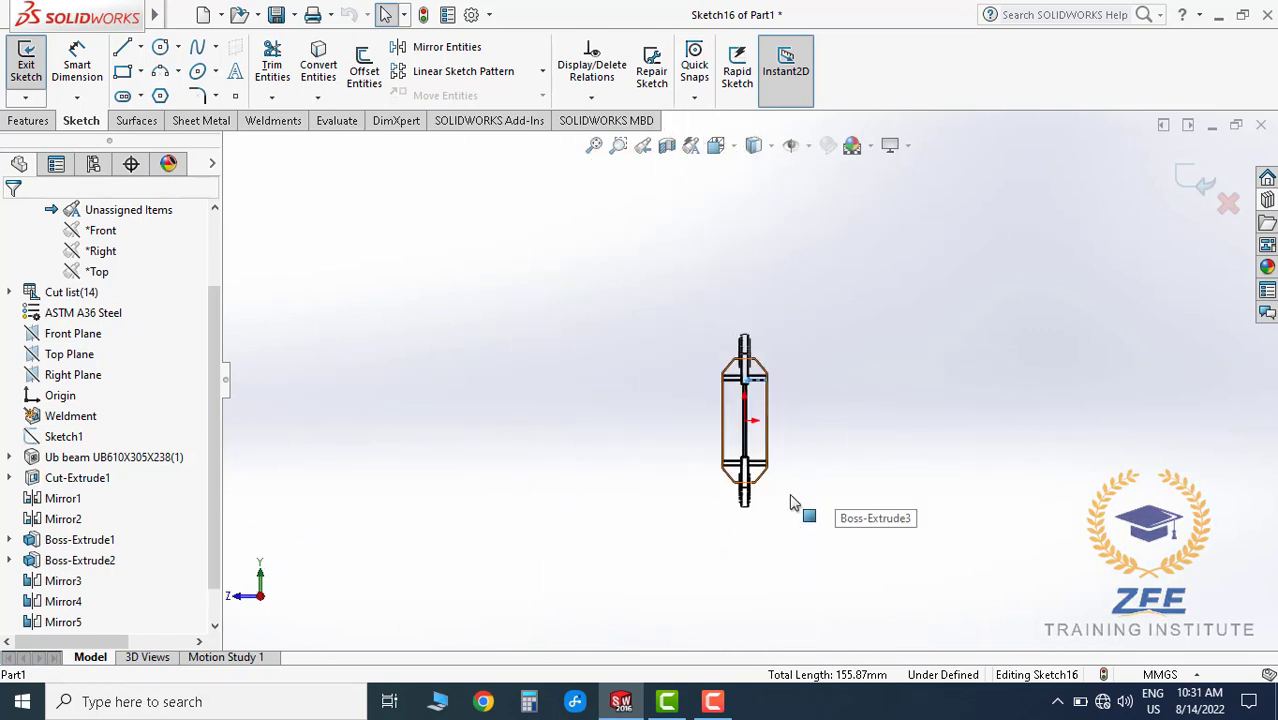
{"action": "scroll", "coordinate": [725, 380], "scroll_direction": "down", "scroll_amount": 2}
{"action": "scroll", "coordinate": [673, 308], "scroll_direction": "down", "scroll_amount": 3}
{"action": "scroll", "coordinate": [673, 410], "scroll_direction": "down", "scroll_amount": 2}
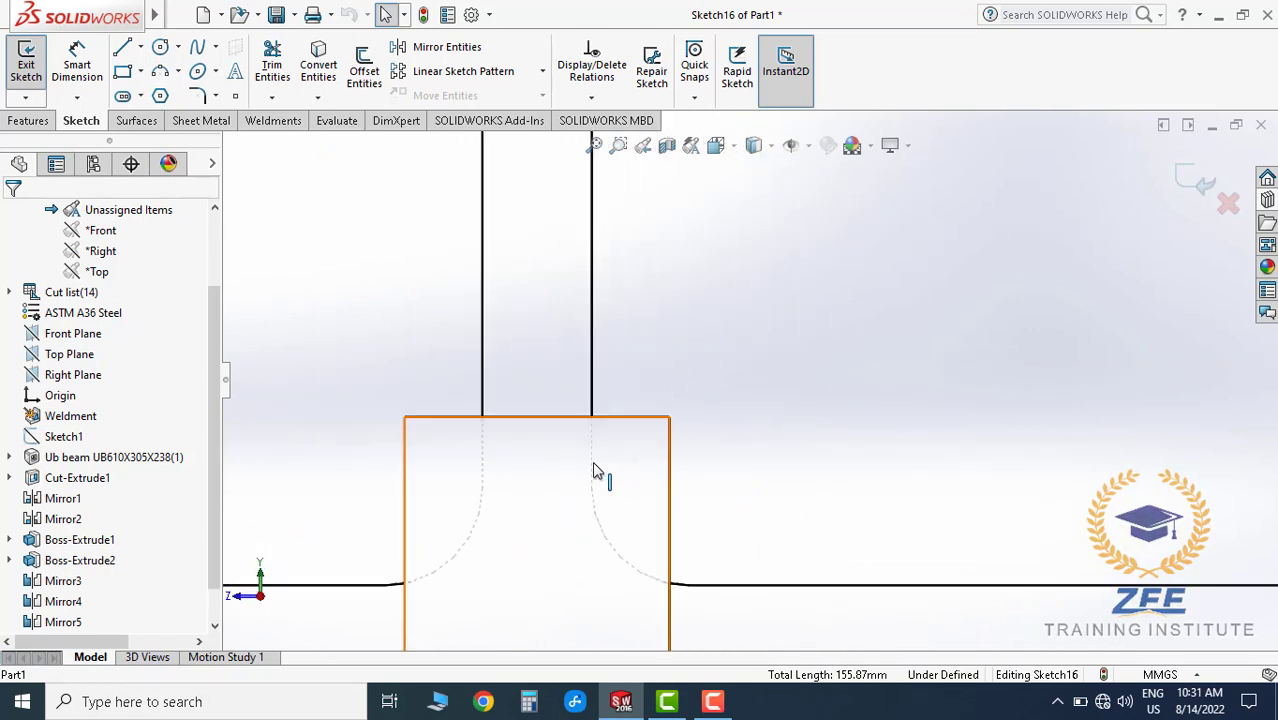
{"action": "scroll", "coordinate": [764, 551], "scroll_direction": "down", "scroll_amount": 2}
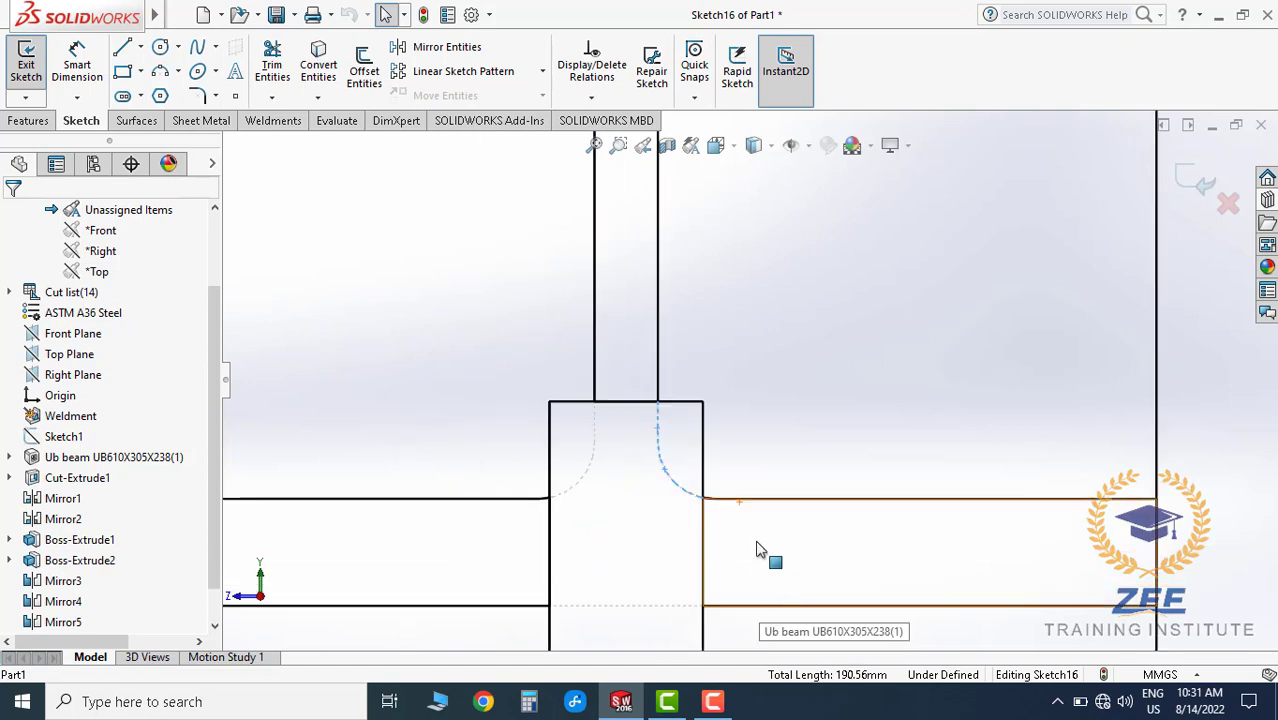
{"action": "scroll", "coordinate": [662, 428], "scroll_direction": "down", "scroll_amount": 2}
{"action": "scroll", "coordinate": [639, 354], "scroll_direction": "down", "scroll_amount": 2}
{"action": "scroll", "coordinate": [610, 320], "scroll_direction": "down", "scroll_amount": 2}
{"action": "scroll", "coordinate": [600, 307], "scroll_direction": "down", "scroll_amount": 2}
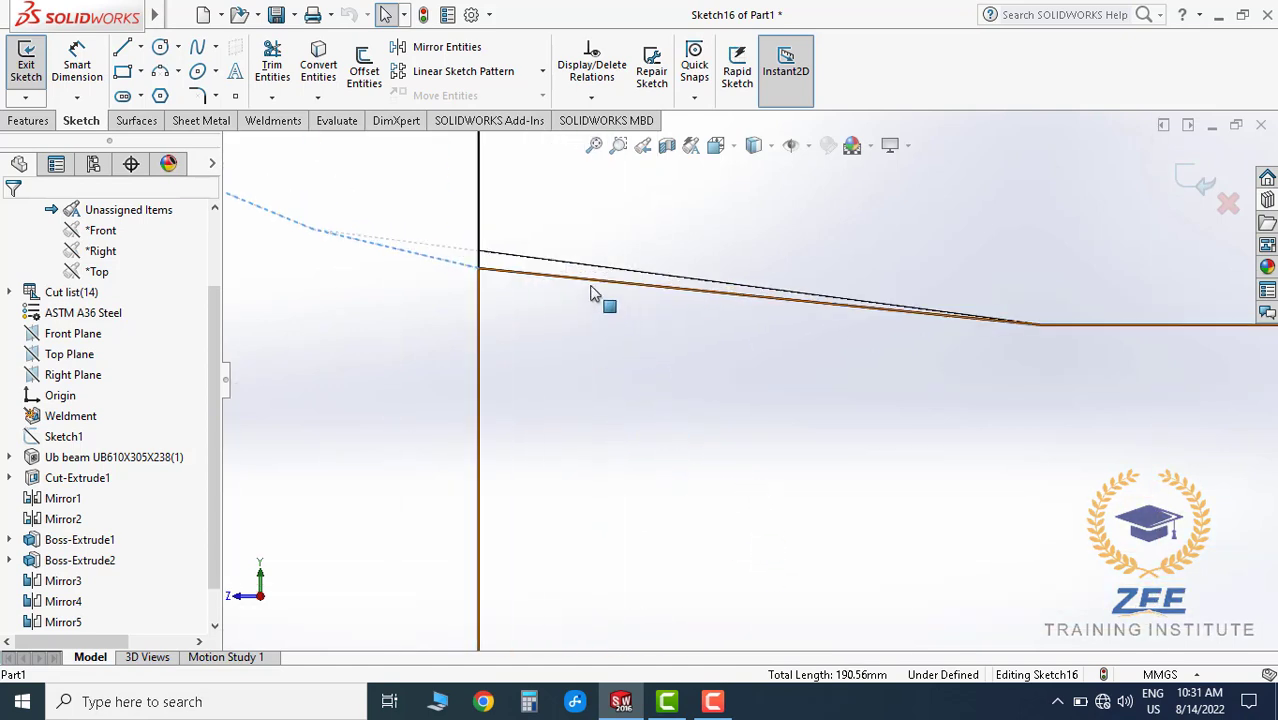
- Convert the end plate's vertical edge and the beam edges into Sketch16 with Convert Entities
{"action": "left_click", "coordinate": [590, 287]}
{"action": "scroll", "coordinate": [700, 330], "scroll_direction": "up", "scroll_amount": 2}
{"action": "scroll", "coordinate": [900, 390], "scroll_direction": "down", "scroll_amount": 2}
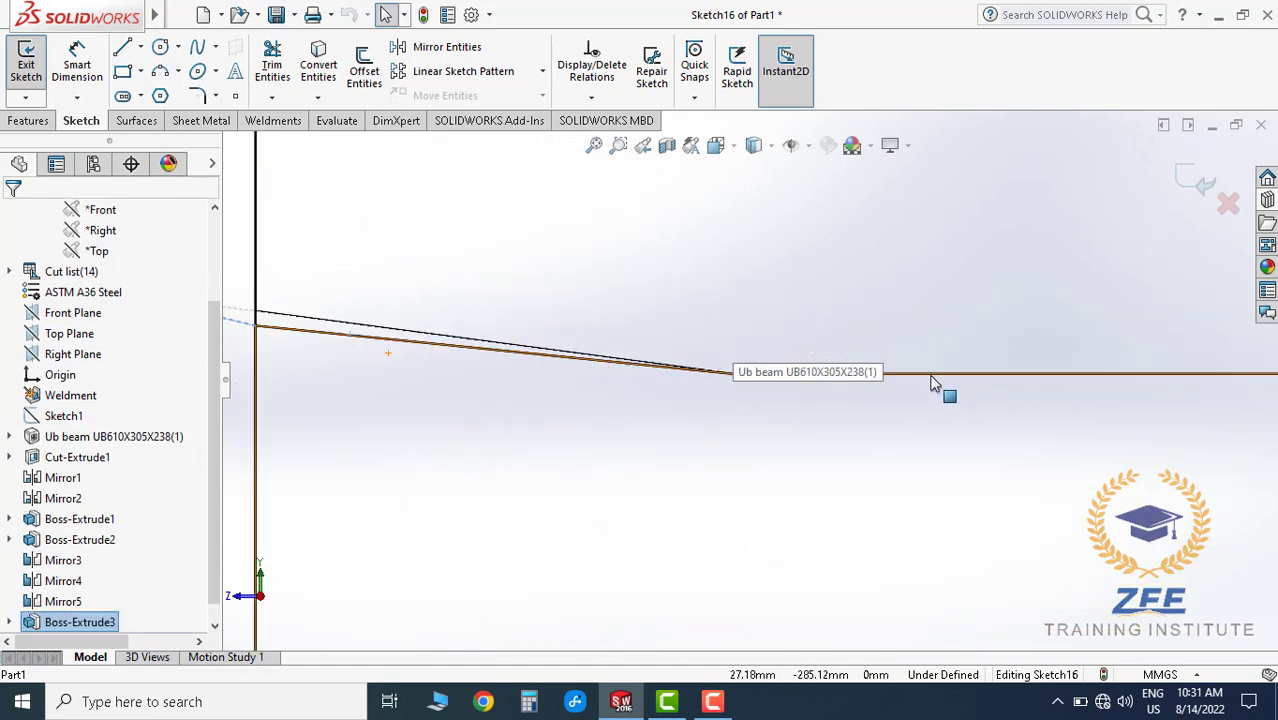
{"action": "scroll", "coordinate": [850, 422], "scroll_direction": "up", "scroll_amount": 1}
{"action": "scroll", "coordinate": [720, 425], "scroll_direction": "up", "scroll_amount": 1}
{"action": "scroll", "coordinate": [635, 400], "scroll_direction": "down", "scroll_amount": 2}
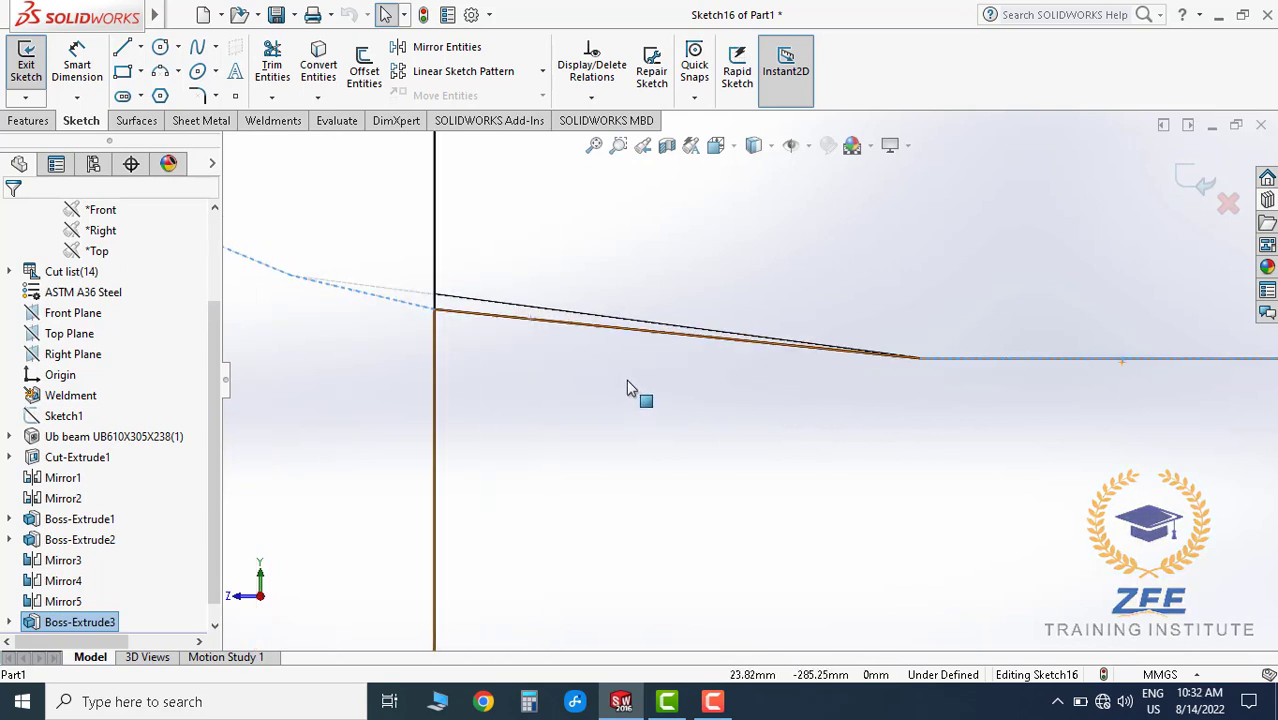
{"action": "scroll", "coordinate": [577, 333], "scroll_direction": "up", "scroll_amount": 1}
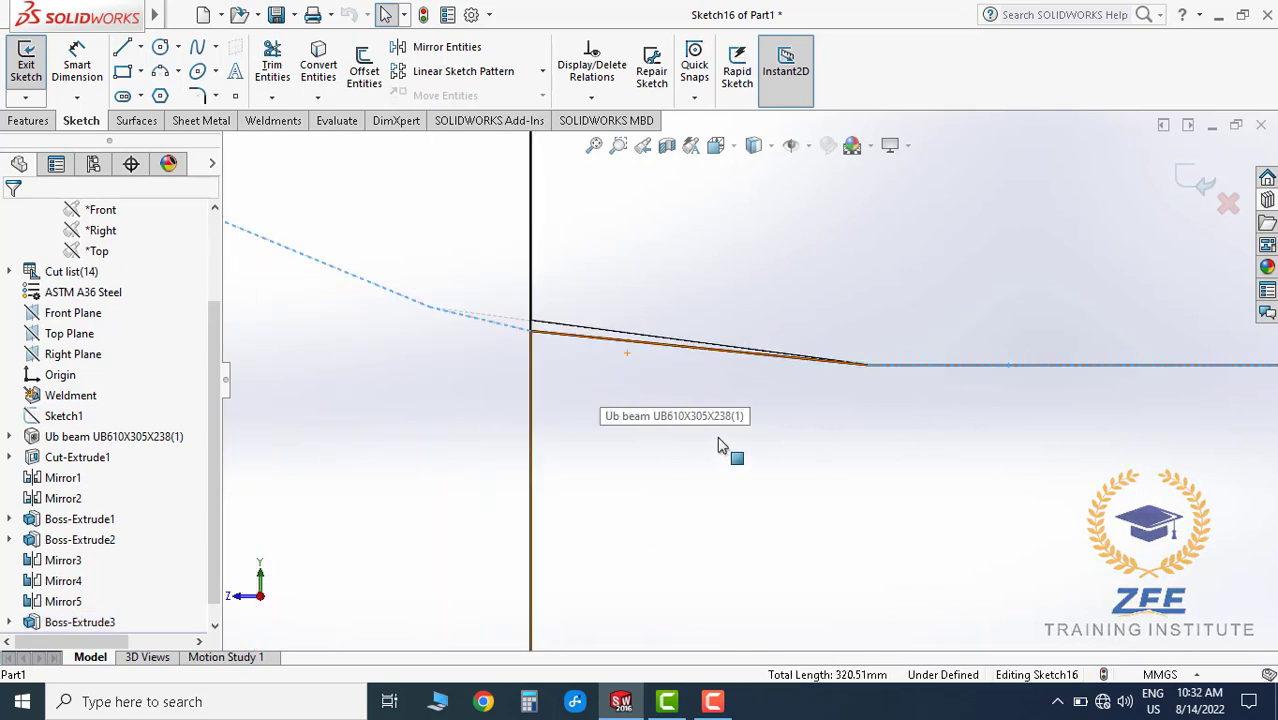
{"action": "scroll", "coordinate": [733, 448], "scroll_direction": "up", "scroll_amount": 2}
{"action": "scroll", "coordinate": [730, 422], "scroll_direction": "up", "scroll_amount": 2}
{"action": "scroll", "coordinate": [685, 307], "scroll_direction": "down", "scroll_amount": 1}
{"action": "scroll", "coordinate": [675, 322], "scroll_direction": "down", "scroll_amount": 1}
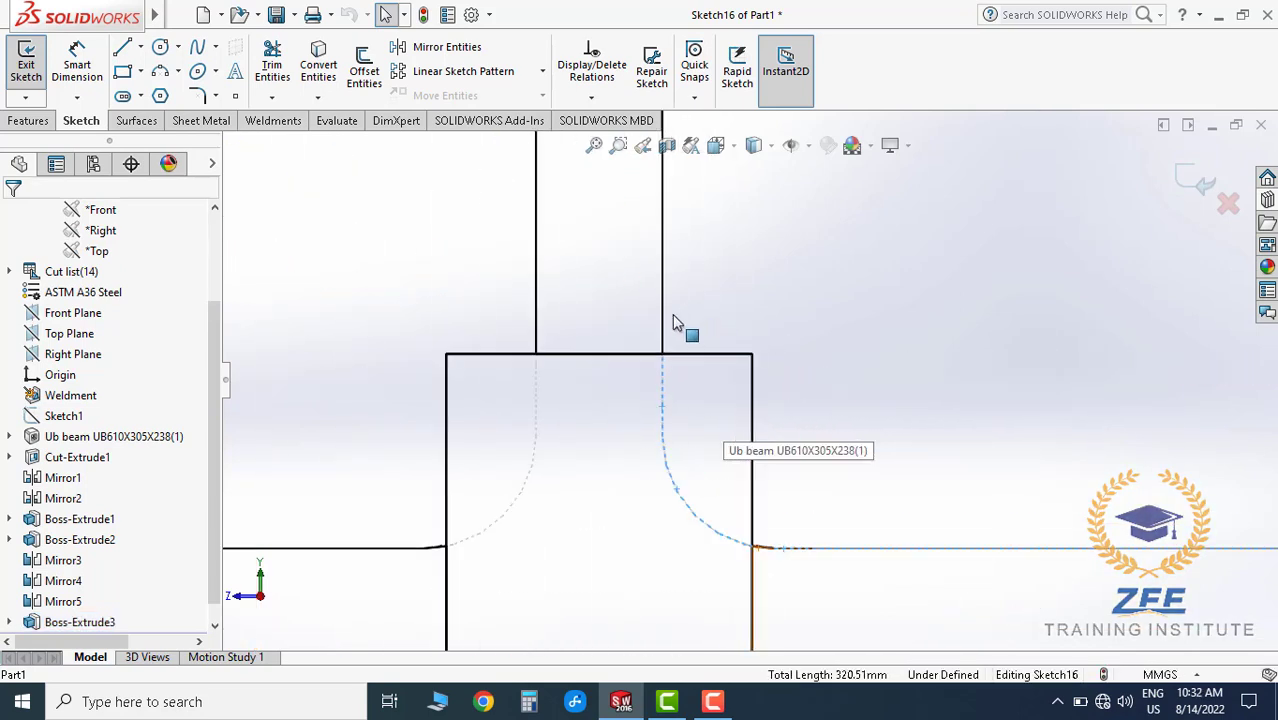
{"action": "scroll", "coordinate": [826, 393], "scroll_direction": "up", "scroll_amount": 2}
{"action": "scroll", "coordinate": [880, 393], "scroll_direction": "up", "scroll_amount": 1}
{"action": "scroll", "coordinate": [851, 427], "scroll_direction": "up", "scroll_amount": 1}
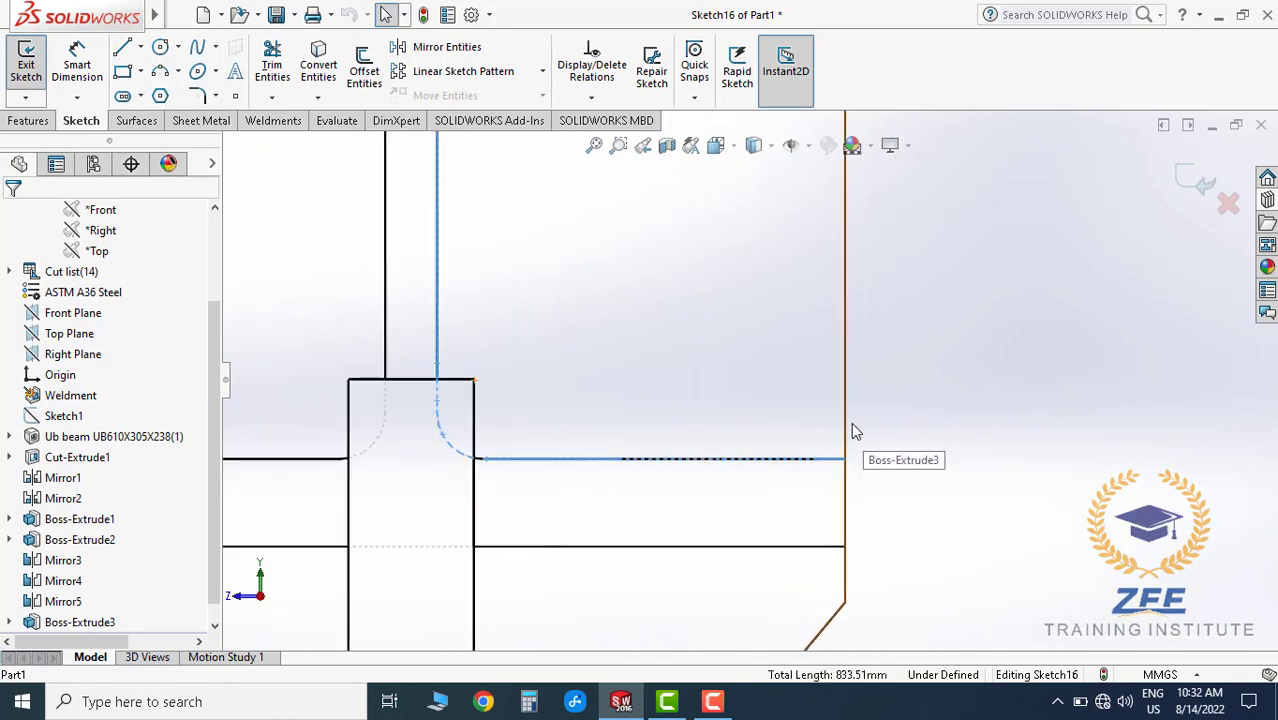
{"action": "left_click", "coordinate": [845, 418]}
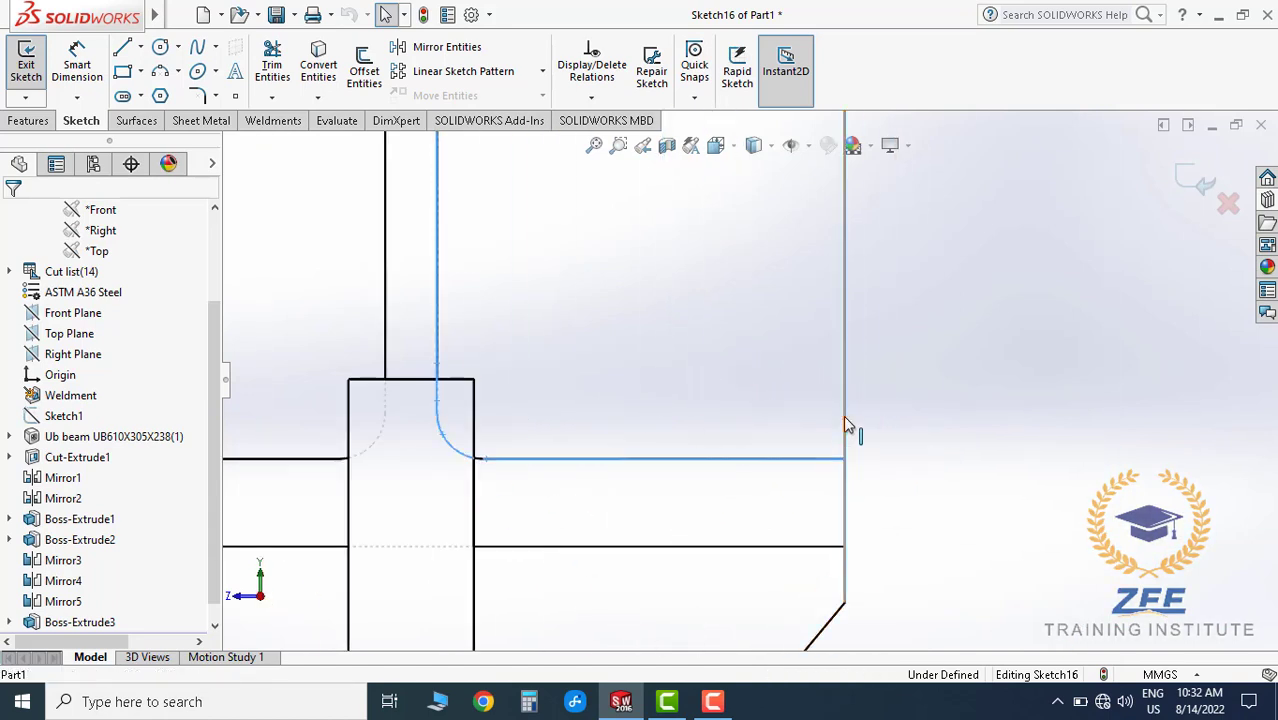
{"action": "left_click", "coordinate": [318, 68]}
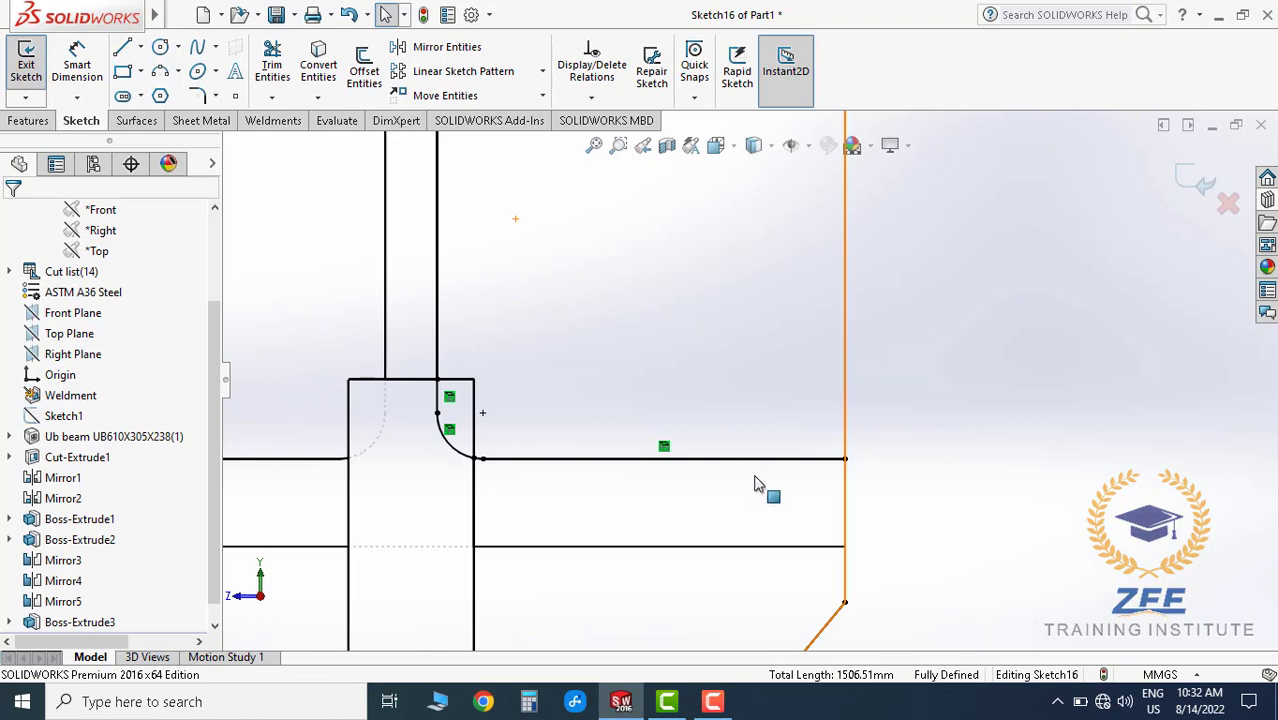
{"action": "left_click", "coordinate": [272, 65]}
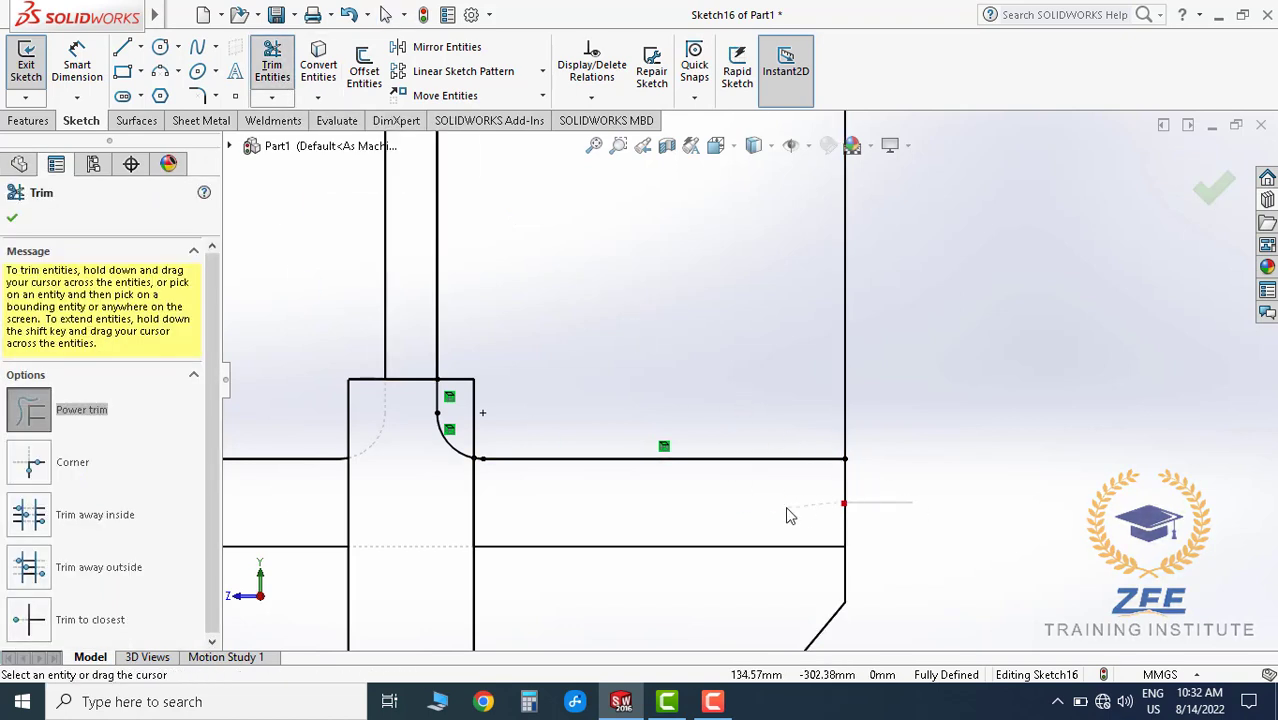
{"action": "scroll", "coordinate": [736, 513], "scroll_direction": "up", "scroll_amount": 5}
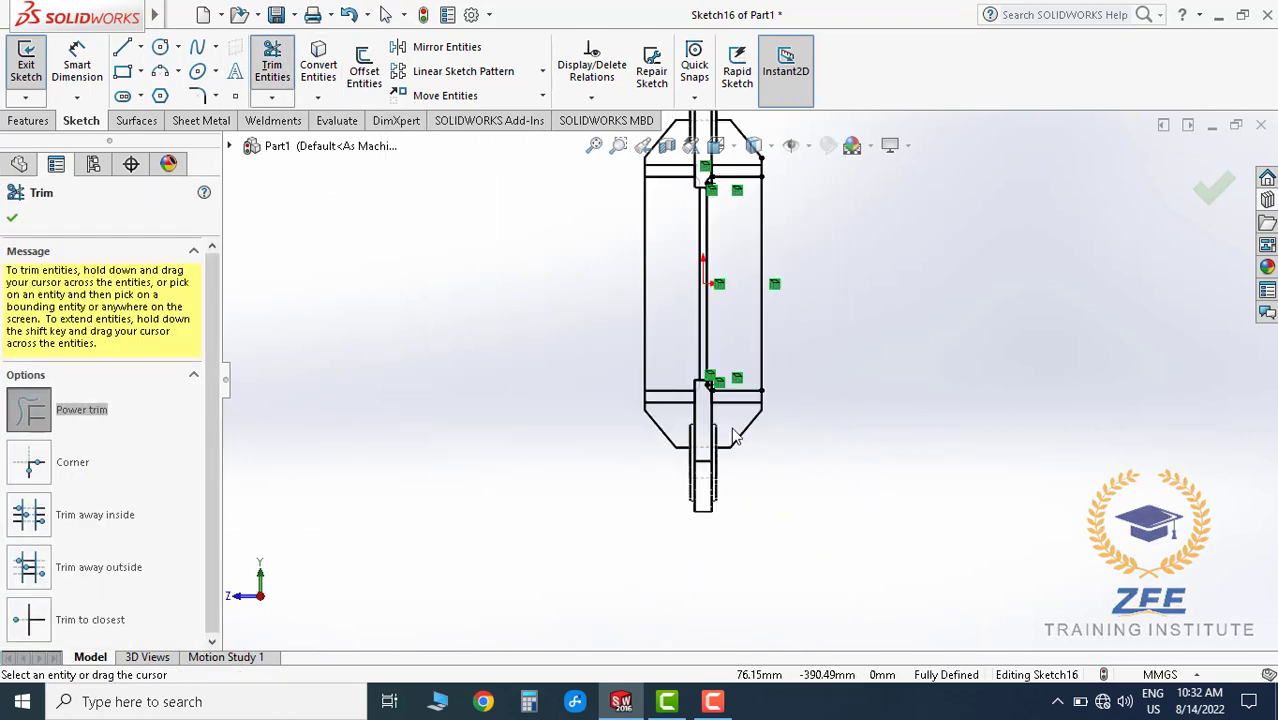
{"action": "scroll", "coordinate": [745, 292], "scroll_direction": "down", "scroll_amount": 3}
{"action": "scroll", "coordinate": [842, 268], "scroll_direction": "down", "scroll_amount": 2}
{"action": "scroll", "coordinate": [843, 276], "scroll_direction": "down", "scroll_amount": 2}
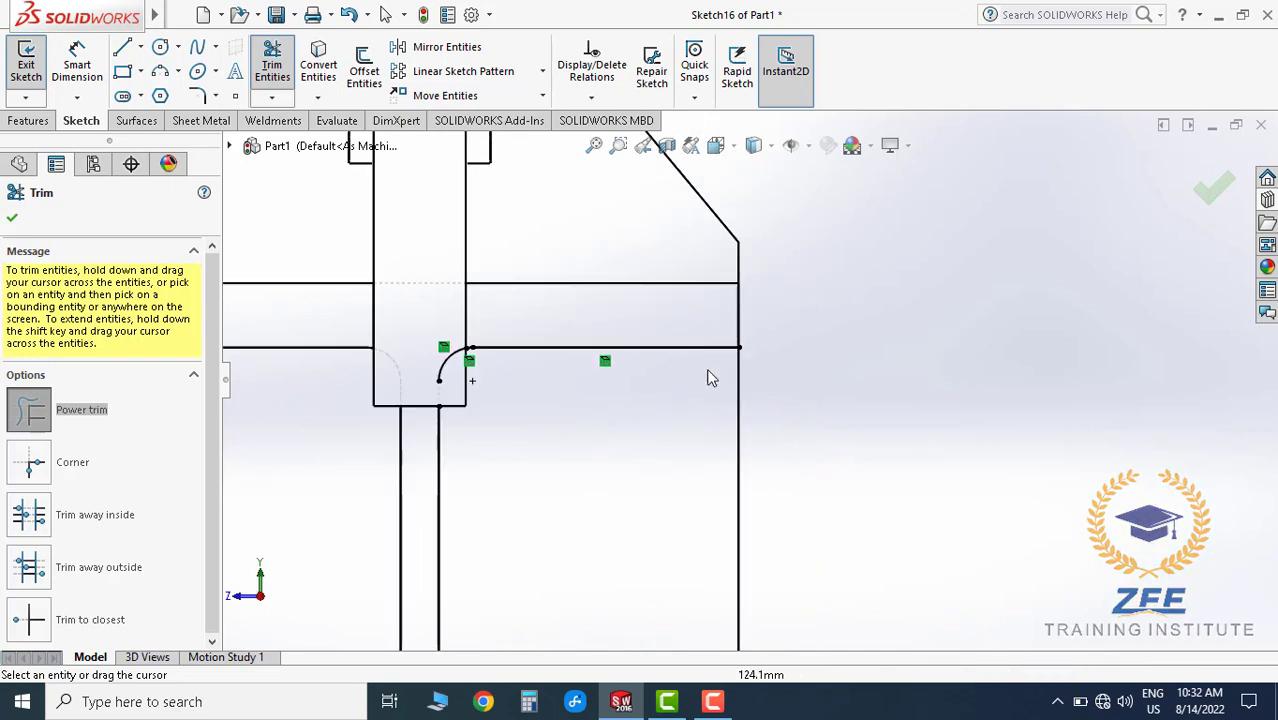
{"action": "scroll", "coordinate": [690, 410], "scroll_direction": "up", "scroll_amount": 2}
{"action": "scroll", "coordinate": [648, 377], "scroll_direction": "down", "scroll_amount": 3}
{"action": "scroll", "coordinate": [693, 362], "scroll_direction": "down", "scroll_amount": 1}
{"action": "key", "text": "Escape"}
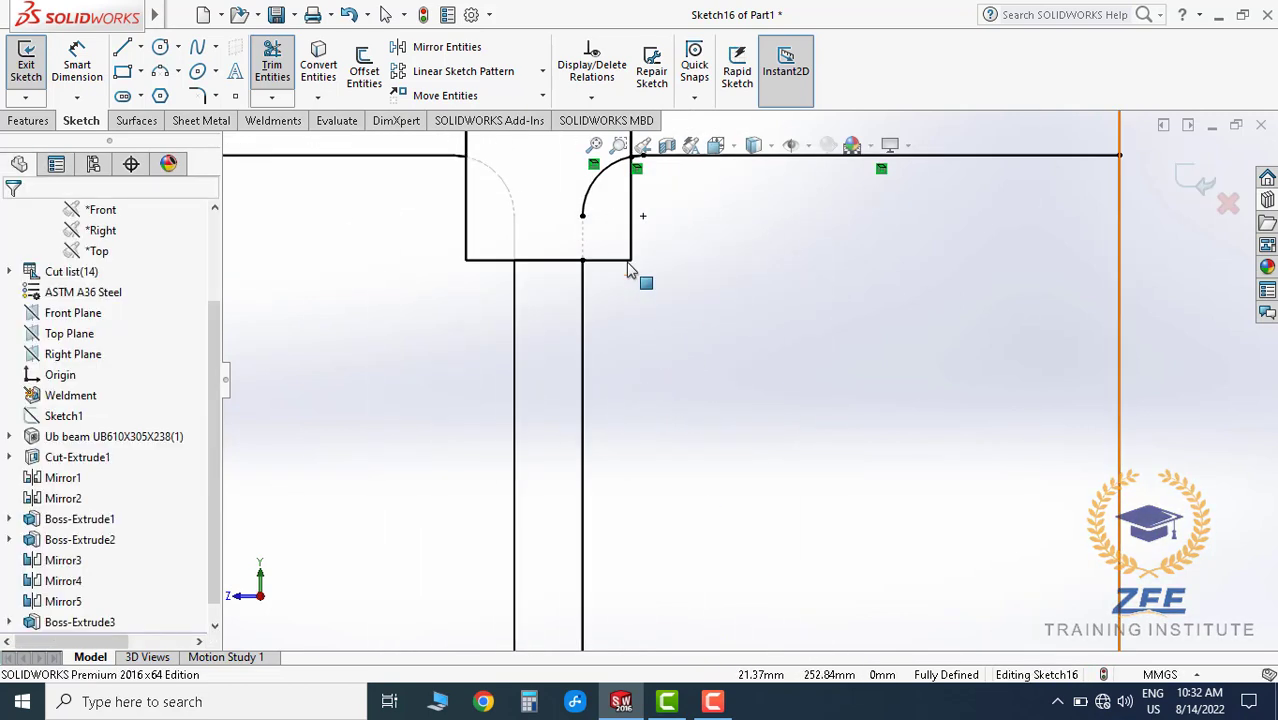
{"action": "left_click", "coordinate": [582, 238]}
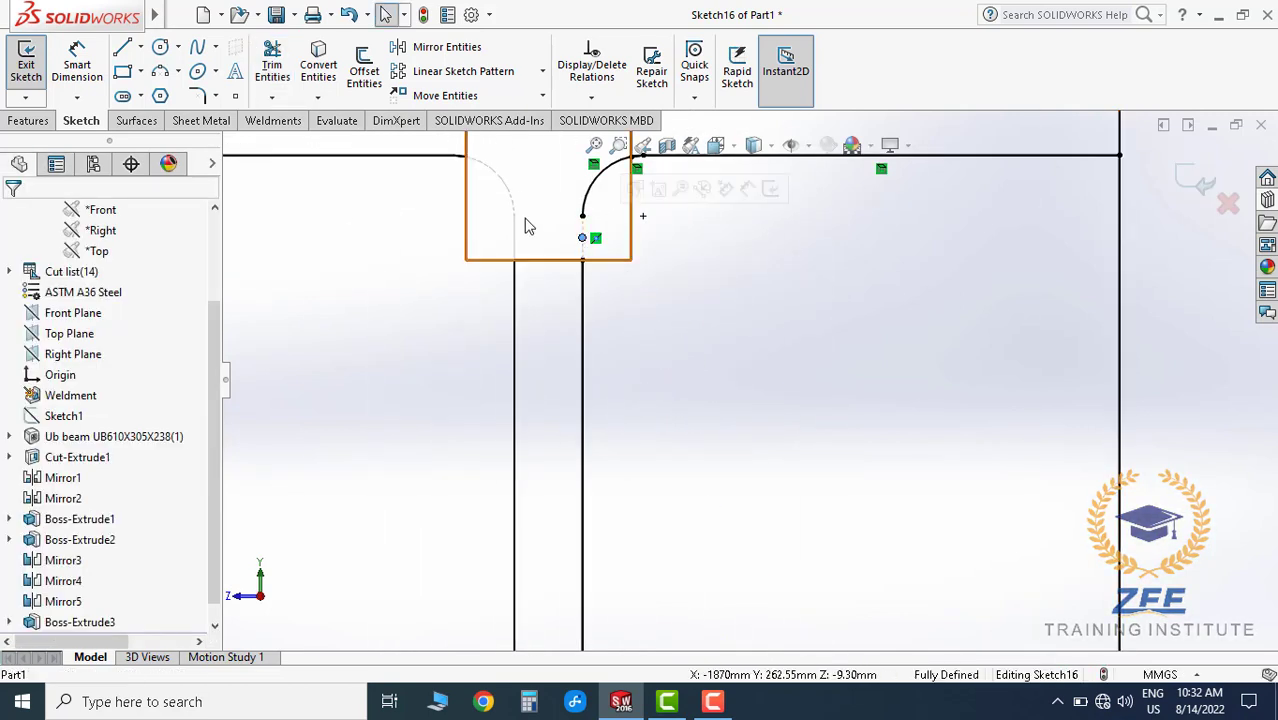
{"action": "scroll", "coordinate": [615, 270], "scroll_direction": "down", "scroll_amount": 1}
{"action": "scroll", "coordinate": [590, 248], "scroll_direction": "down", "scroll_amount": 1}
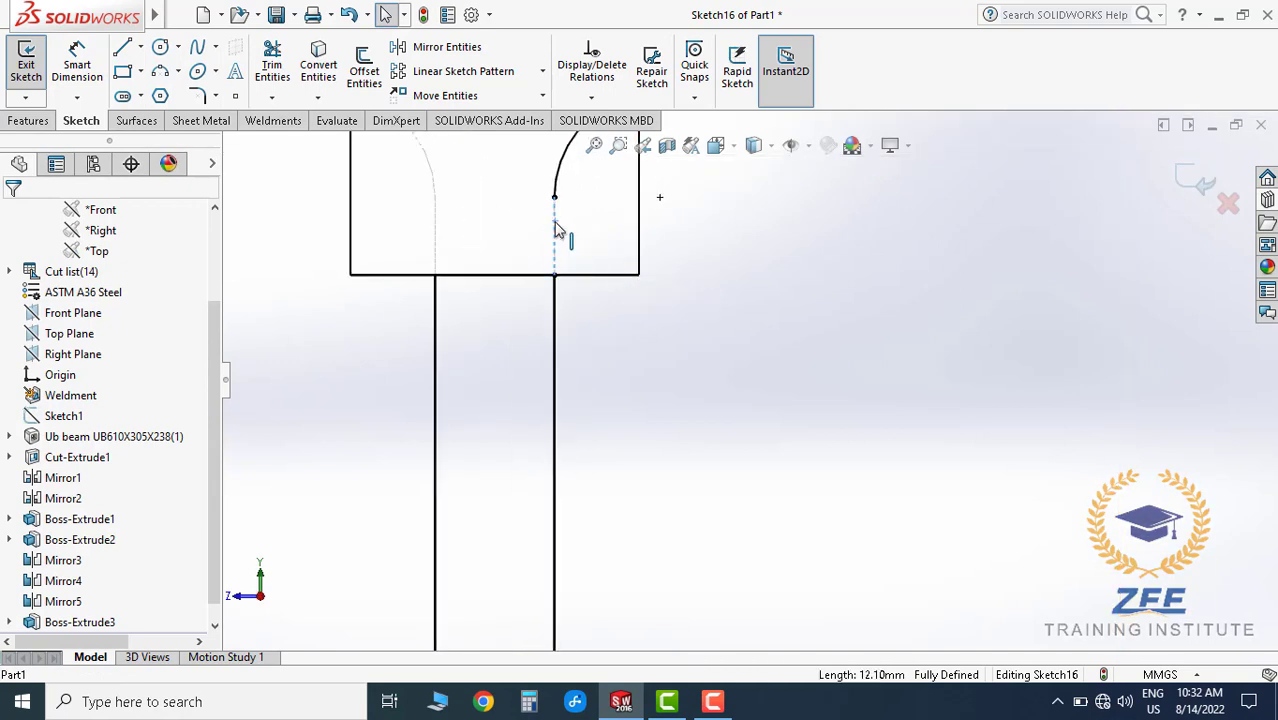
{"action": "scroll", "coordinate": [770, 398], "scroll_direction": "up", "scroll_amount": 3}
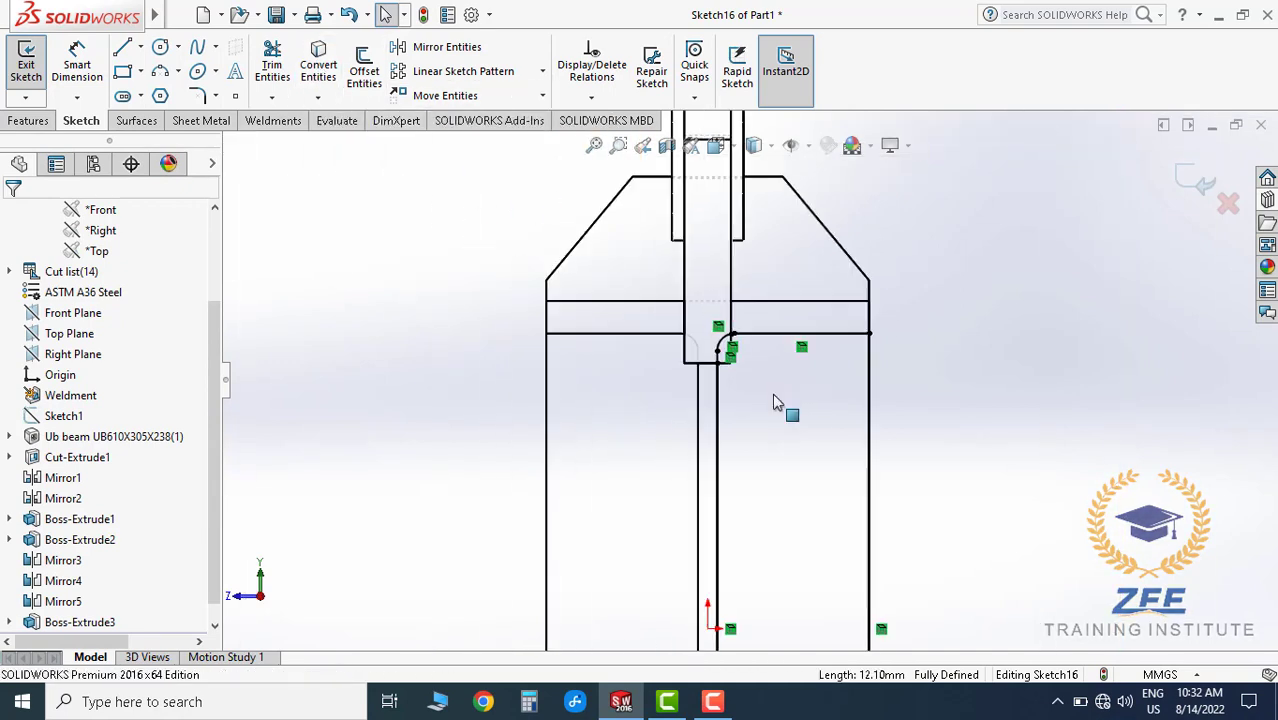
{"action": "scroll", "coordinate": [812, 392], "scroll_direction": "up", "scroll_amount": 2}
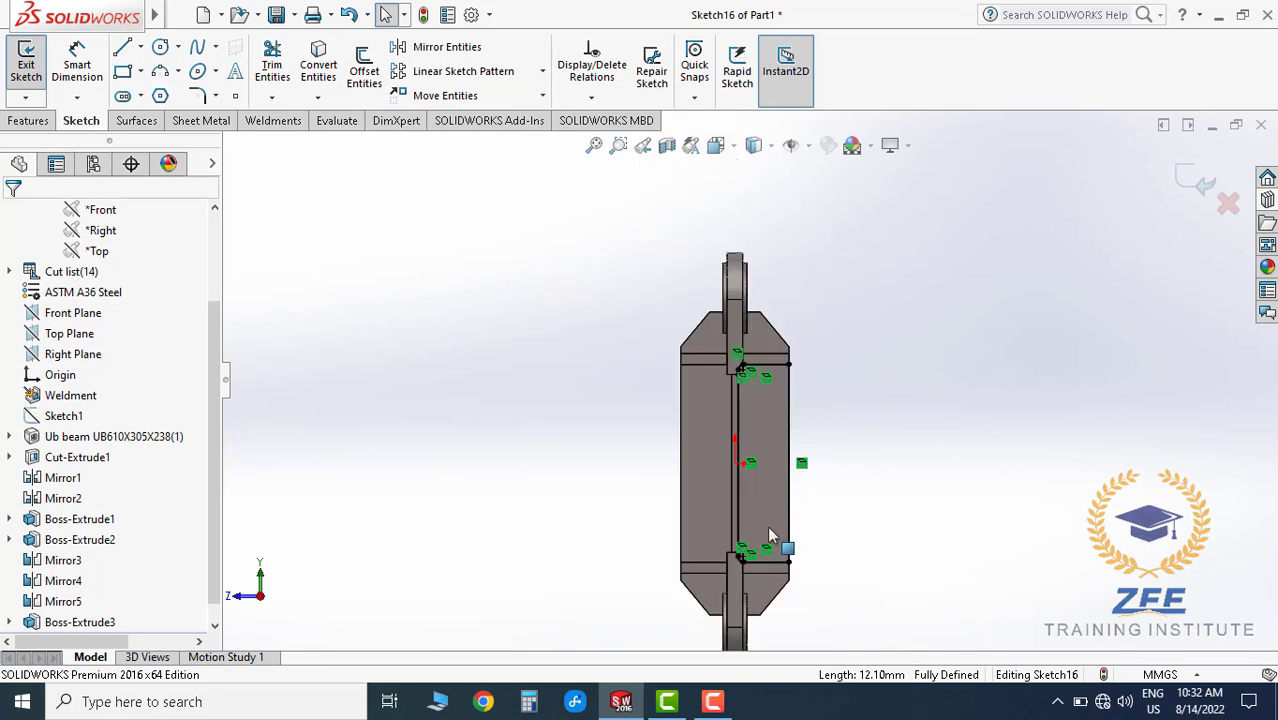
{"action": "scroll", "coordinate": [680, 520], "scroll_direction": "down", "scroll_amount": 5}
{"action": "scroll", "coordinate": [665, 516], "scroll_direction": "down", "scroll_amount": 2}
{"action": "scroll", "coordinate": [795, 456], "scroll_direction": "up", "scroll_amount": 3}
{"action": "scroll", "coordinate": [870, 410], "scroll_direction": "up", "scroll_amount": 2}
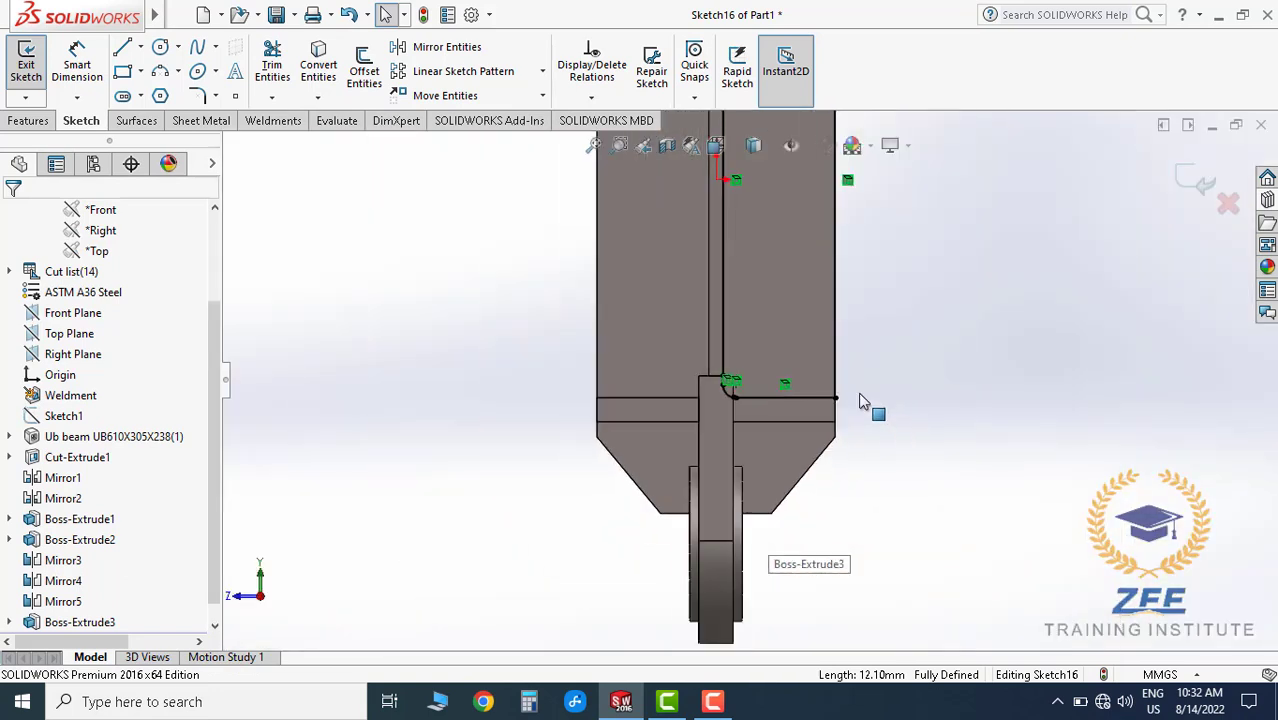
{"action": "scroll", "coordinate": [779, 282], "scroll_direction": "up", "scroll_amount": 1}
{"action": "scroll", "coordinate": [810, 288], "scroll_direction": "down", "scroll_amount": 2}
{"action": "scroll", "coordinate": [770, 362], "scroll_direction": "up", "scroll_amount": 2}
{"action": "scroll", "coordinate": [770, 413], "scroll_direction": "up", "scroll_amount": 1}
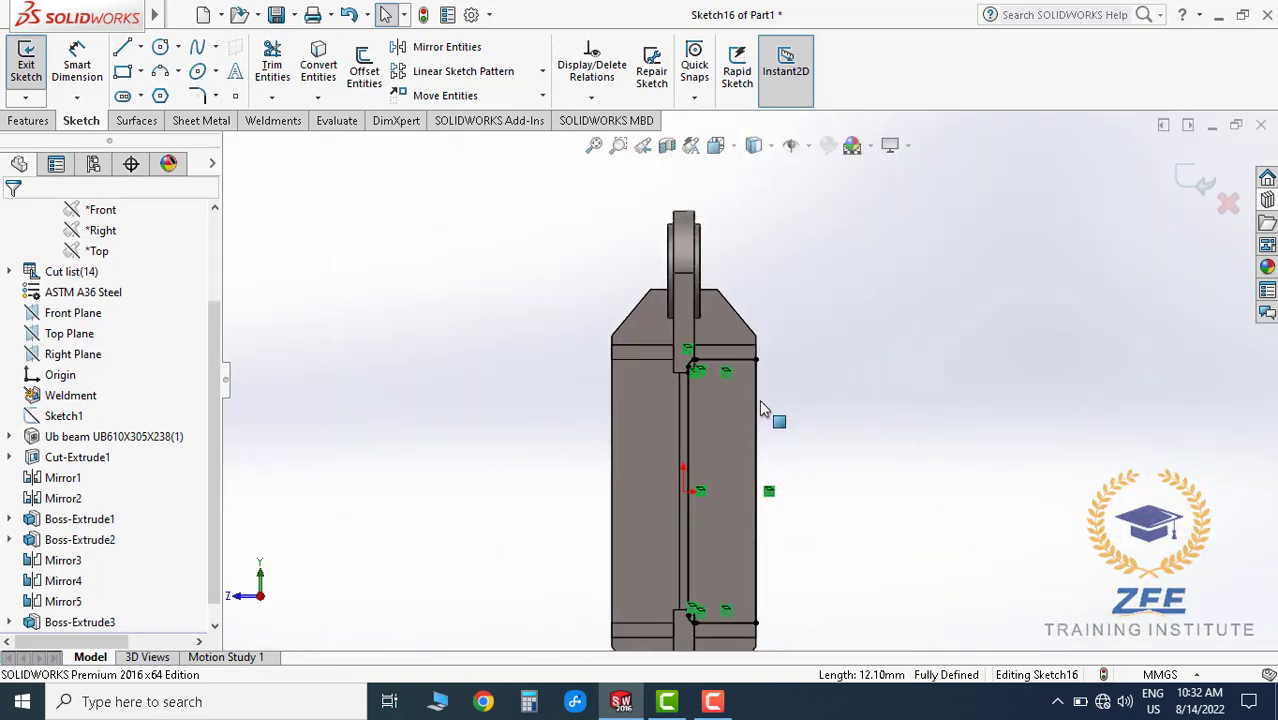
{"action": "middle_click_drag", "start_coordinate": [770, 413], "coordinate": [690, 422]}
{"action": "key", "text": "ctrl+8"}
{"action": "scroll", "coordinate": [724, 253], "scroll_direction": "down", "scroll_amount": 3}
{"action": "scroll", "coordinate": [747, 231], "scroll_direction": "down", "scroll_amount": 2}
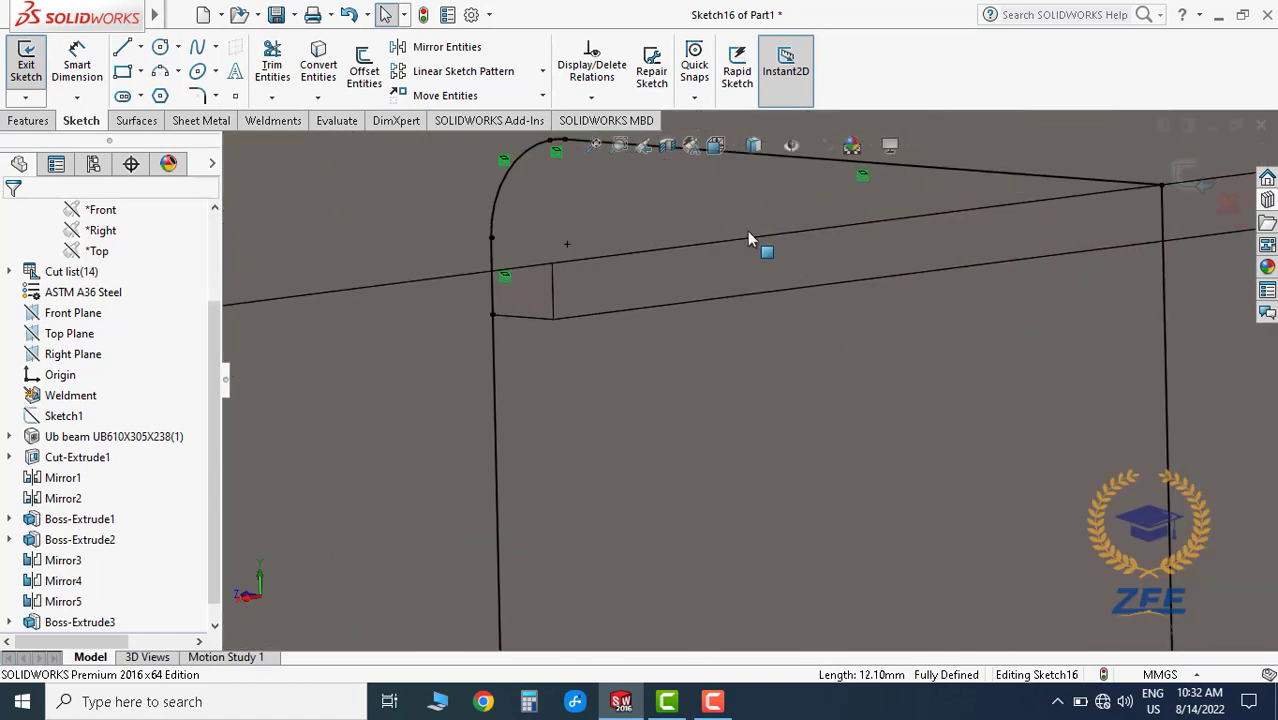
{"action": "scroll", "coordinate": [697, 330], "scroll_direction": "up", "scroll_amount": 3}
{"action": "middle_click_drag", "start_coordinate": [790, 360], "coordinate": [748, 385]}
{"action": "scroll", "coordinate": [748, 385], "scroll_direction": "down", "scroll_amount": 3}
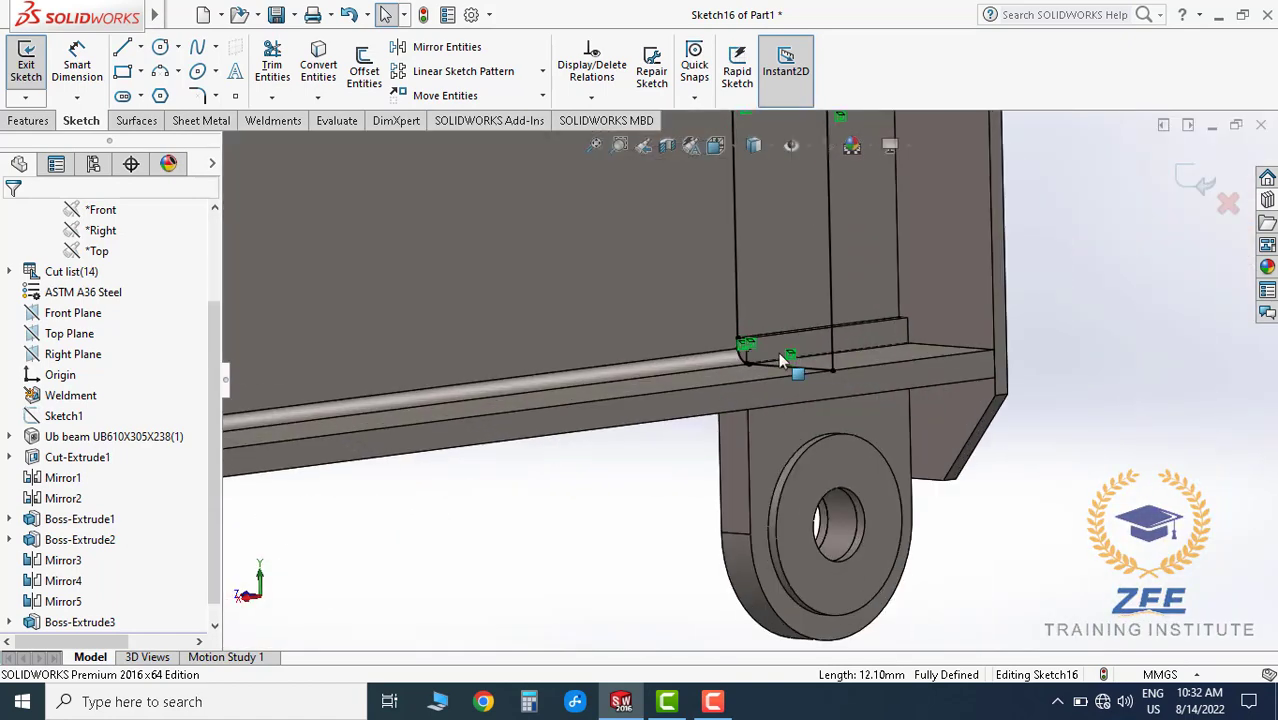
{"action": "scroll", "coordinate": [773, 371], "scroll_direction": "down", "scroll_amount": 2}
{"action": "scroll", "coordinate": [773, 371], "scroll_direction": "up", "scroll_amount": 3}
{"action": "scroll", "coordinate": [750, 380], "scroll_direction": "down", "scroll_amount": 2}
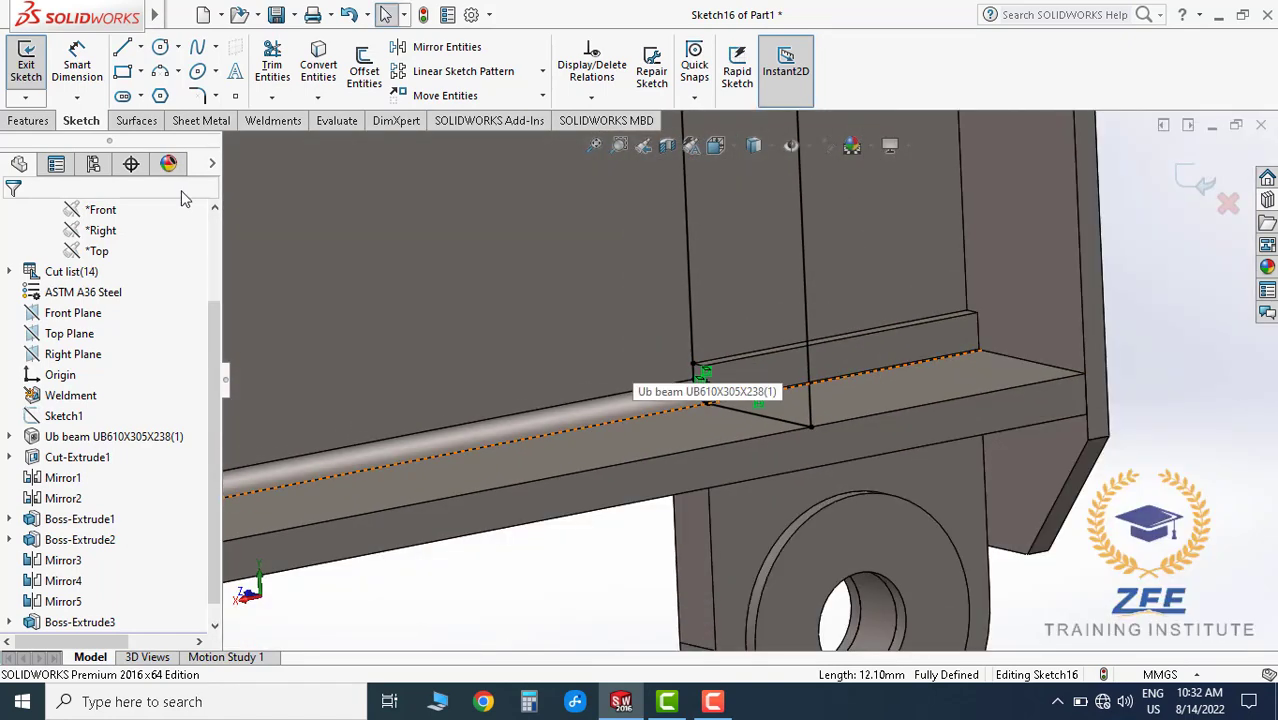
{"action": "left_click", "coordinate": [18, 121]}
{"action": "left_click", "coordinate": [33, 65]}
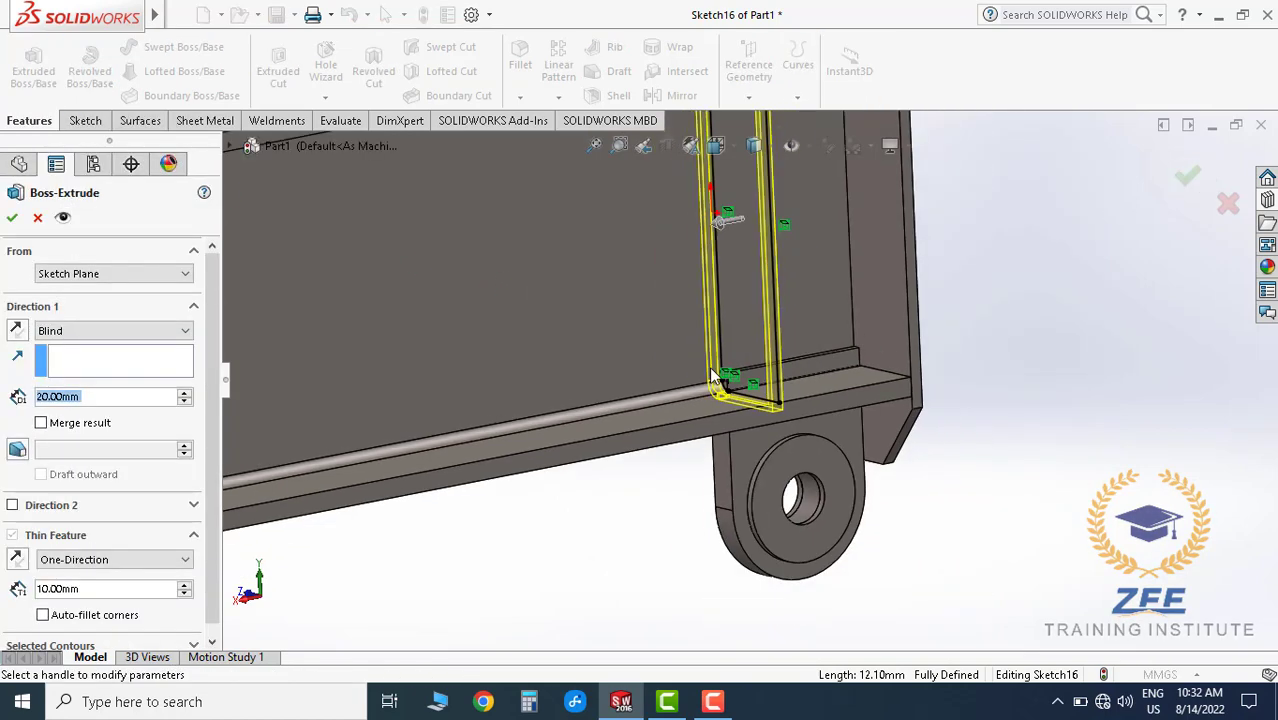
{"action": "scroll", "coordinate": [713, 376], "scroll_direction": "up", "scroll_amount": 3}
{"action": "scroll", "coordinate": [574, 213], "scroll_direction": "down", "scroll_amount": 3}
{"action": "scroll", "coordinate": [574, 213], "scroll_direction": "down", "scroll_amount": 2}
{"action": "scroll", "coordinate": [717, 273], "scroll_direction": "down", "scroll_amount": 2}
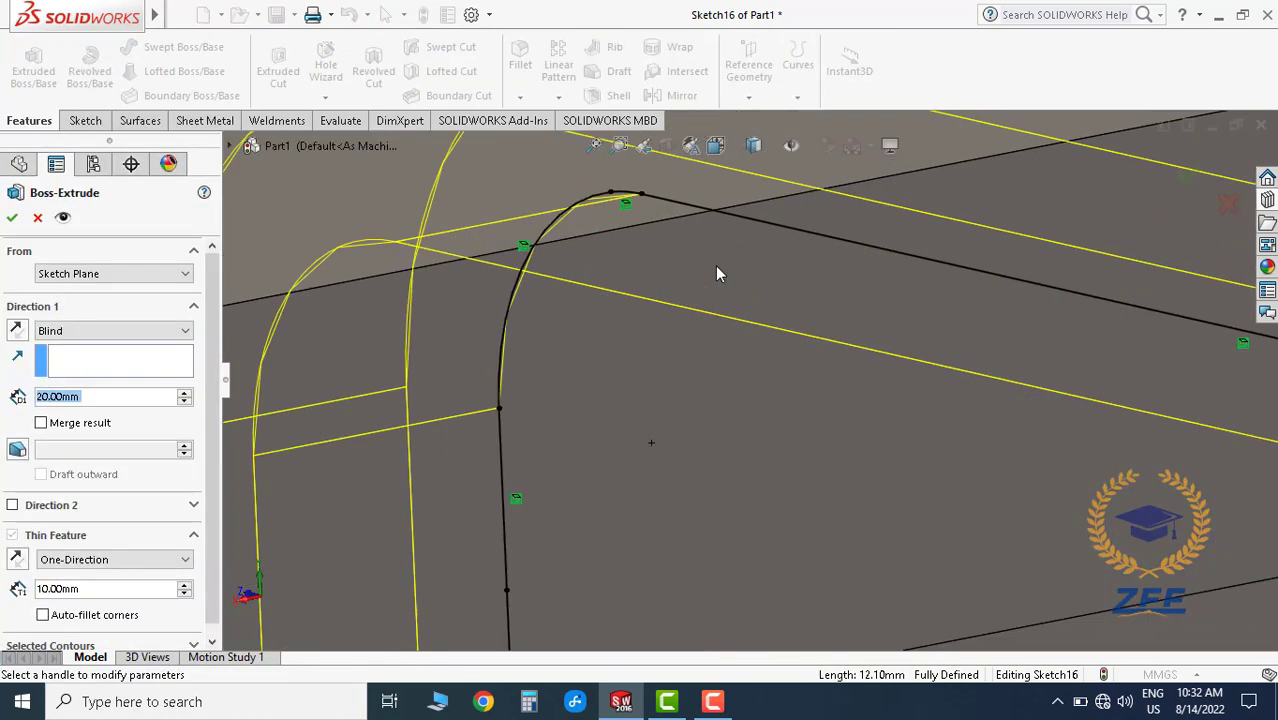
{"action": "scroll", "coordinate": [705, 250], "scroll_direction": "down", "scroll_amount": 1}
{"action": "scroll", "coordinate": [715, 280], "scroll_direction": "up", "scroll_amount": 3}
{"action": "scroll", "coordinate": [780, 330], "scroll_direction": "up", "scroll_amount": 2}
- Cancel the extrude and turn the view normal to the sketch plane
{"action": "key", "text": "Escape"}
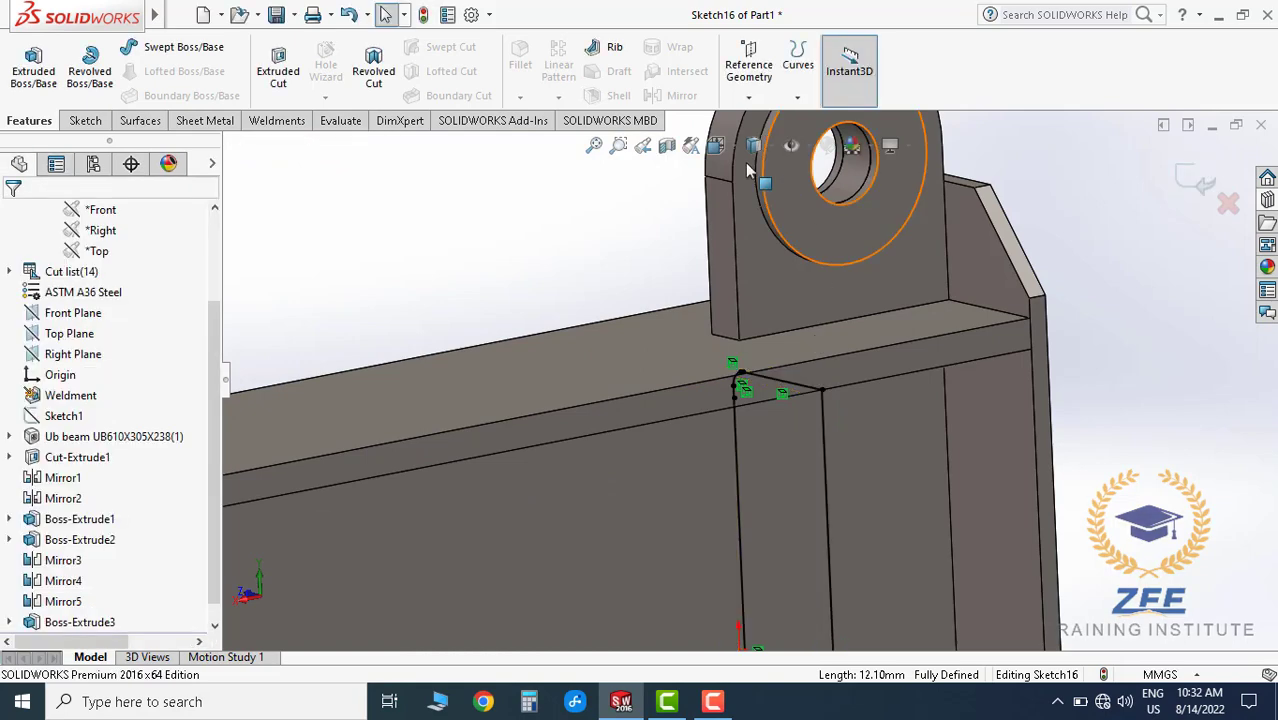
{"action": "left_click", "coordinate": [754, 146]}
{"action": "left_click", "coordinate": [812, 171]}
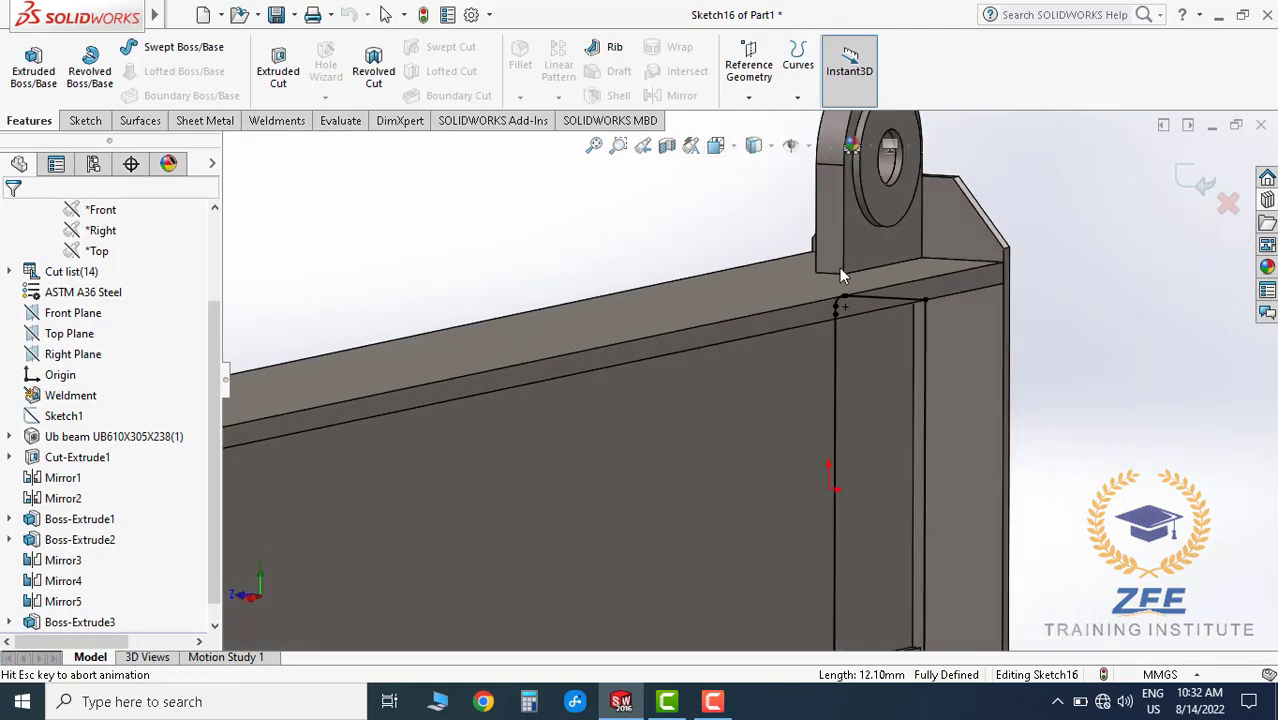
{"action": "scroll", "coordinate": [713, 279], "scroll_direction": "down", "scroll_amount": 4}
{"action": "scroll", "coordinate": [655, 330], "scroll_direction": "down", "scroll_amount": 2}
{"action": "scroll", "coordinate": [698, 283], "scroll_direction": "down", "scroll_amount": 3}
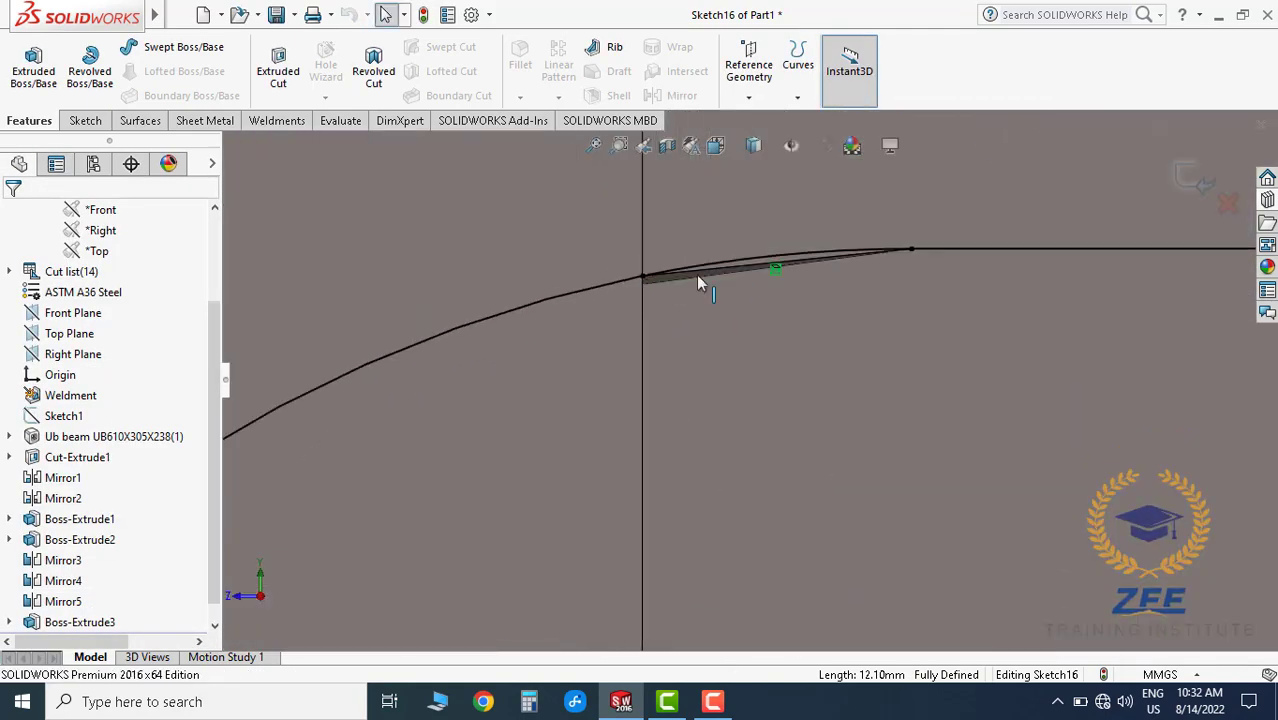
{"action": "scroll", "coordinate": [755, 273], "scroll_direction": "down", "scroll_amount": 2}
{"action": "scroll", "coordinate": [586, 349], "scroll_direction": "up", "scroll_amount": 1}
{"action": "scroll", "coordinate": [947, 392], "scroll_direction": "up", "scroll_amount": 2}
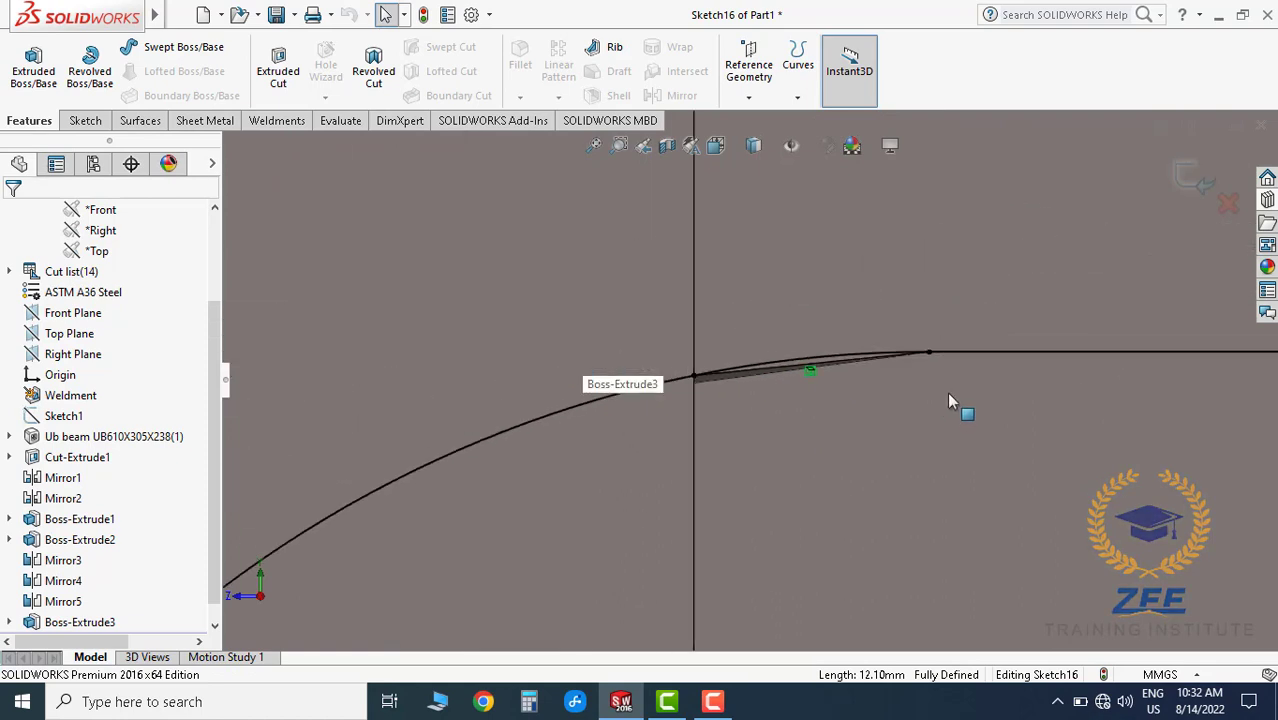
{"action": "scroll", "coordinate": [840, 360], "scroll_direction": "down", "scroll_amount": 2}
{"action": "scroll", "coordinate": [760, 330], "scroll_direction": "down", "scroll_amount": 1}
{"action": "scroll", "coordinate": [880, 420], "scroll_direction": "up", "scroll_amount": 3}
{"action": "scroll", "coordinate": [880, 430], "scroll_direction": "up", "scroll_amount": 2}
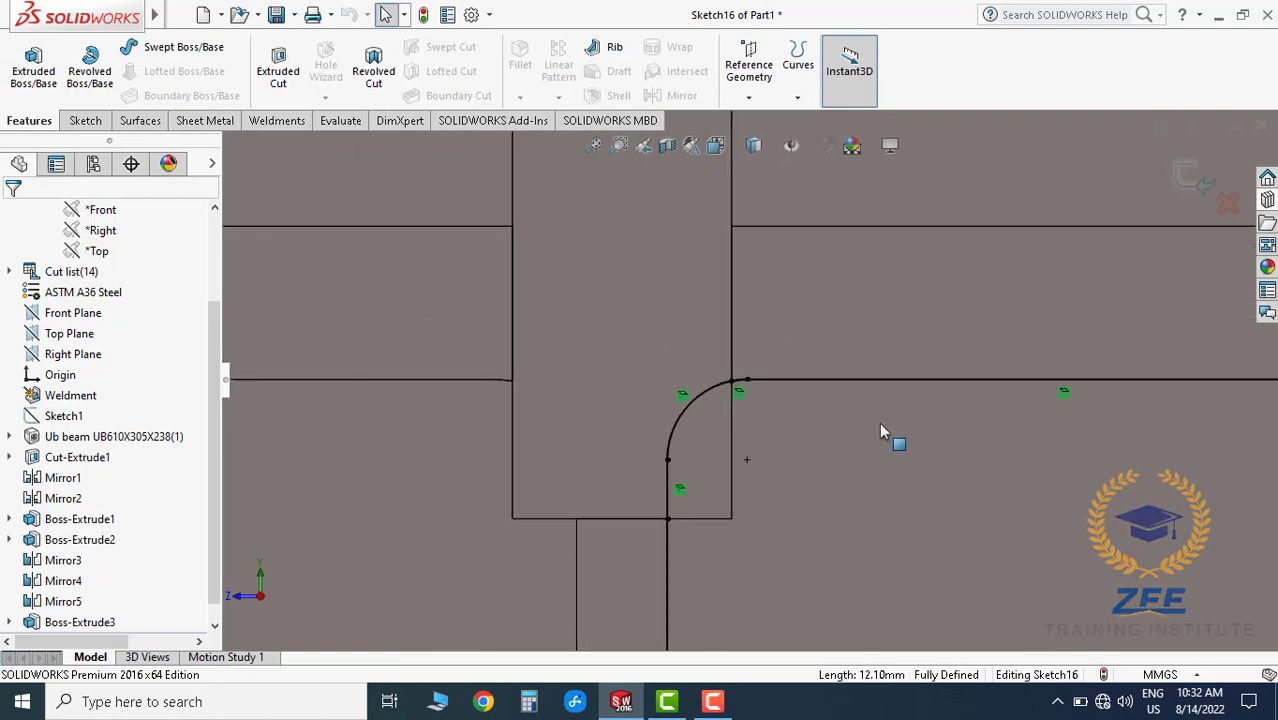
{"action": "scroll", "coordinate": [885, 415], "scroll_direction": "up", "scroll_amount": 2}
{"action": "scroll", "coordinate": [1150, 335], "scroll_direction": "down", "scroll_amount": 5}
{"action": "scroll", "coordinate": [1100, 320], "scroll_direction": "down", "scroll_amount": 2}
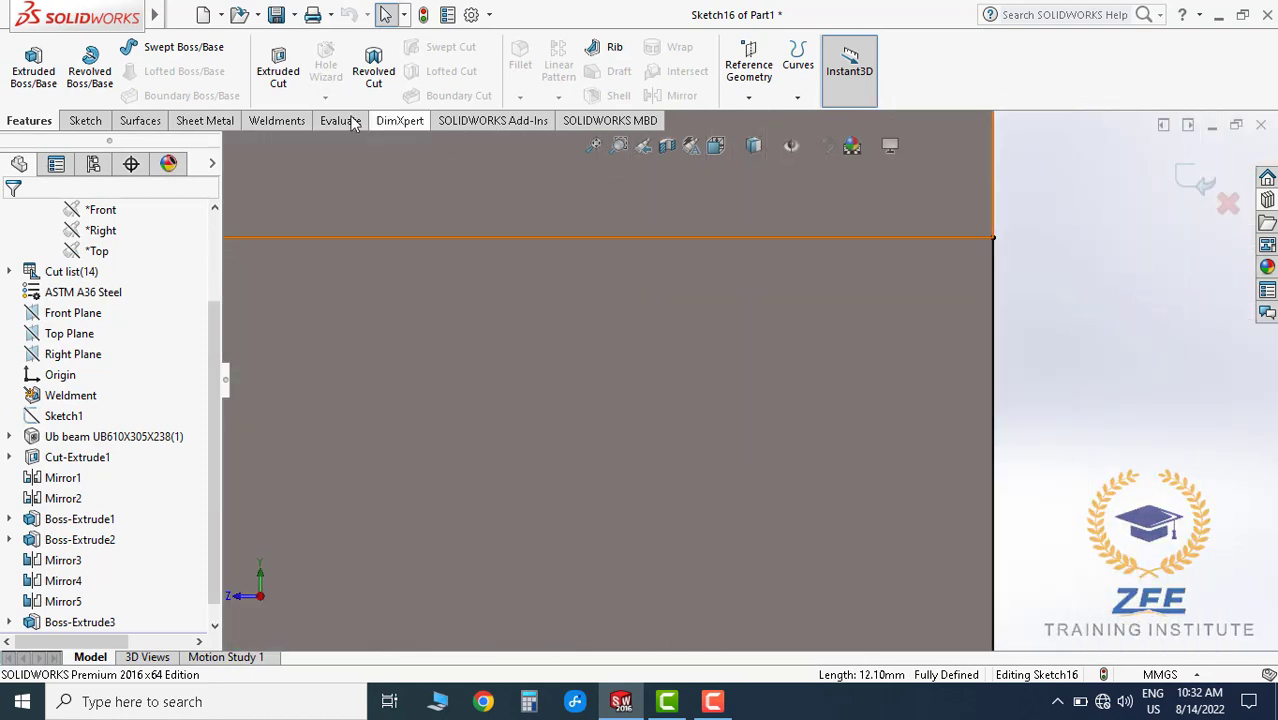
{"action": "scroll", "coordinate": [785, 445], "scroll_direction": "up", "scroll_amount": 1}
{"action": "scroll", "coordinate": [795, 470], "scroll_direction": "up", "scroll_amount": 2}
{"action": "scroll", "coordinate": [799, 488], "scroll_direction": "up", "scroll_amount": 2}
{"action": "scroll", "coordinate": [799, 490], "scroll_direction": "up", "scroll_amount": 2}
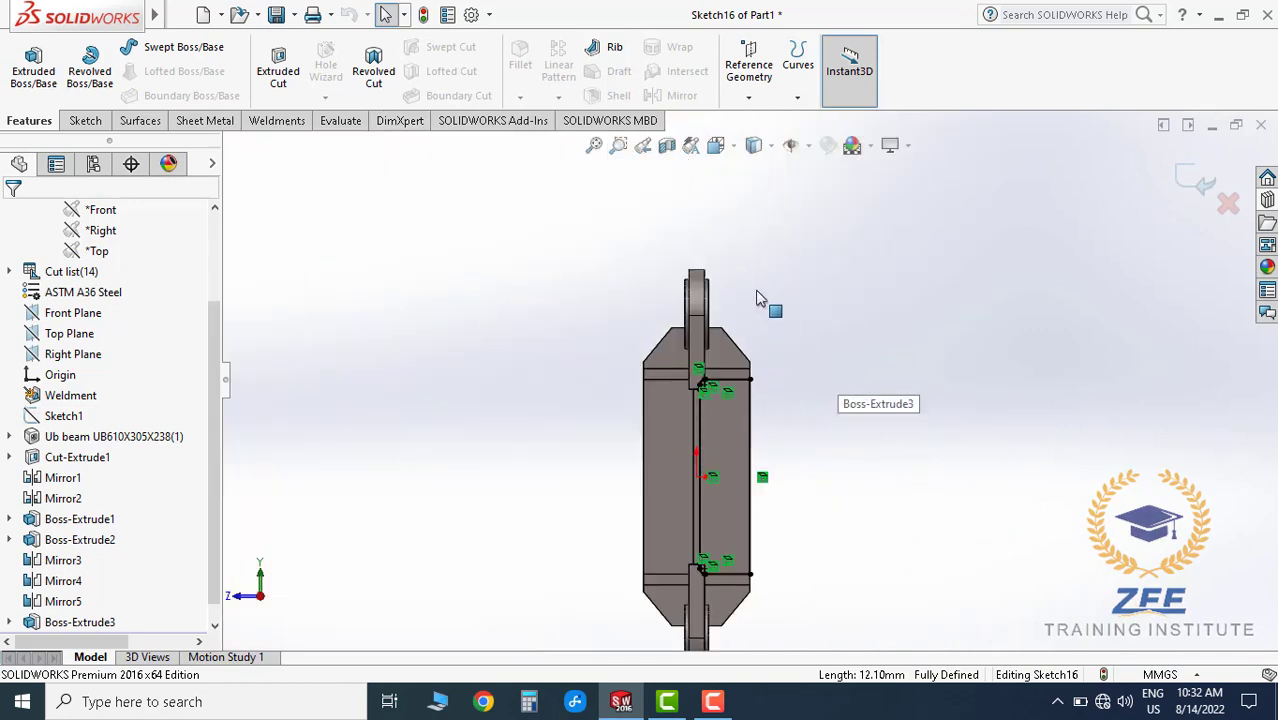
- Check the vertical sketch line at the plate edge and the nearby plate face
{"action": "left_click_drag", "start_coordinate": [790, 447], "coordinate": [812, 597]}
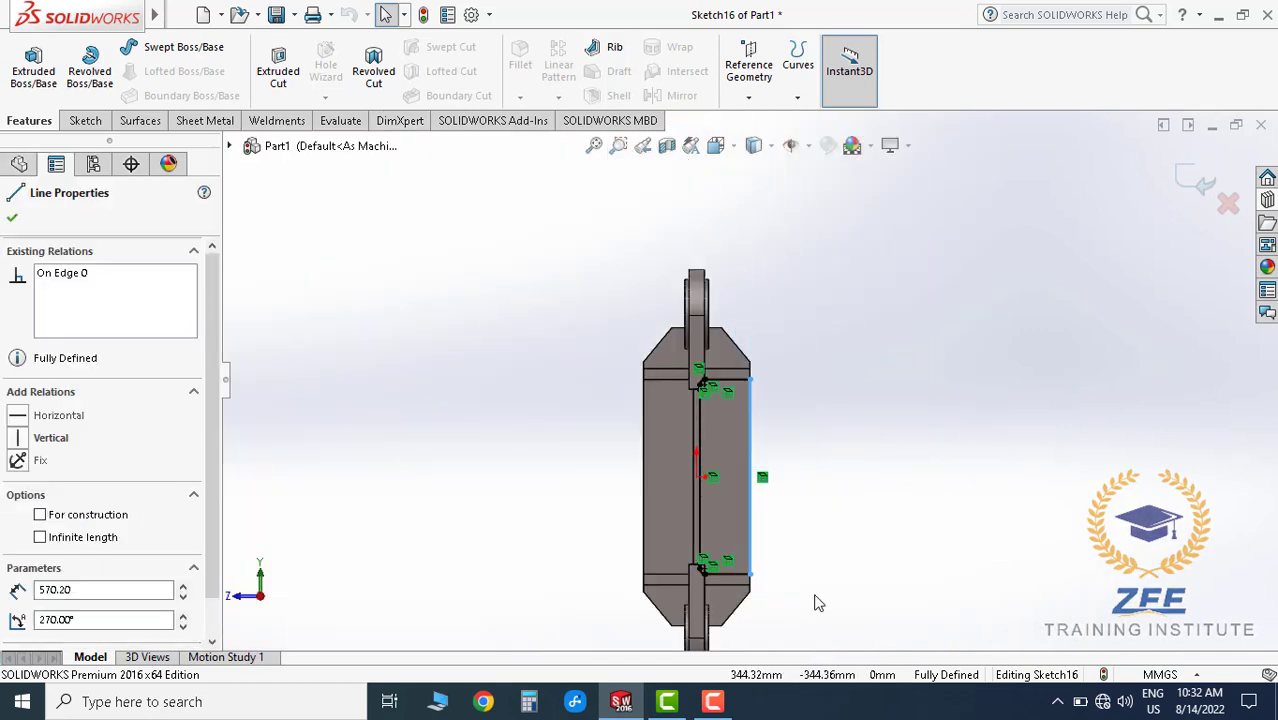
{"action": "left_click", "coordinate": [817, 602]}
{"action": "scroll", "coordinate": [725, 497], "scroll_direction": "down", "scroll_amount": 3}
{"action": "scroll", "coordinate": [710, 493], "scroll_direction": "down", "scroll_amount": 3}
{"action": "scroll", "coordinate": [679, 246], "scroll_direction": "down", "scroll_amount": 5}
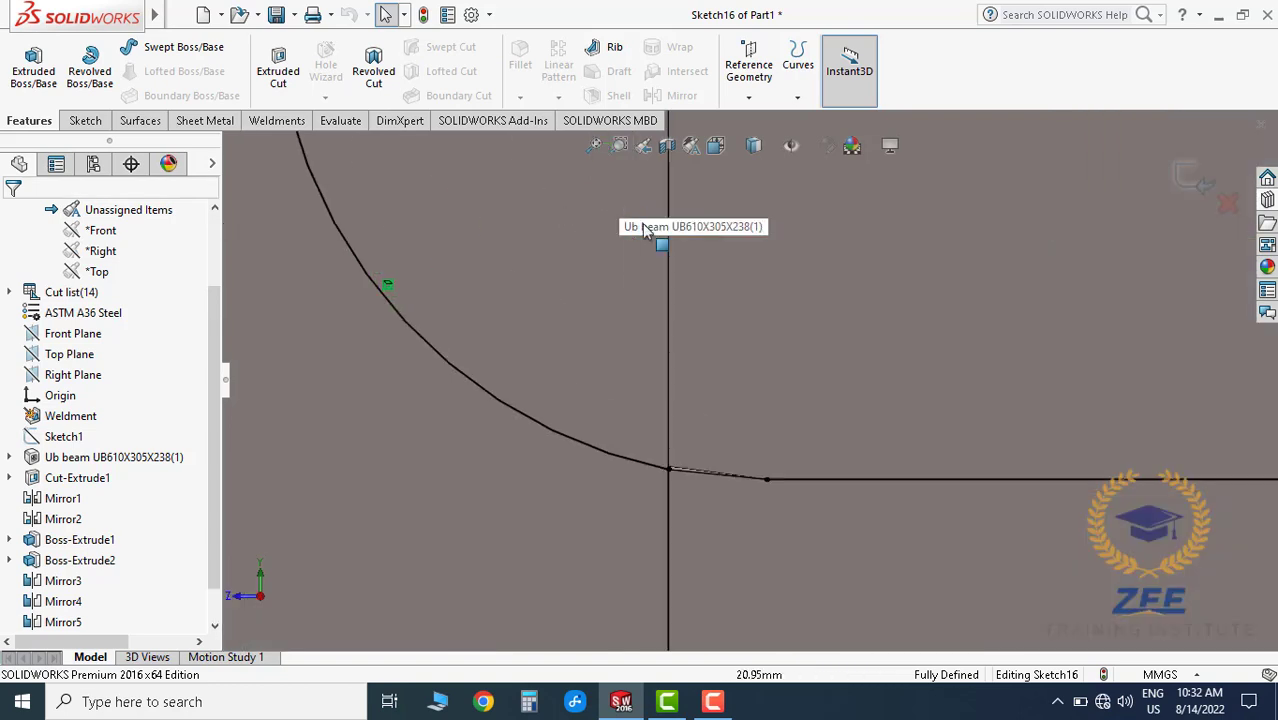
{"action": "scroll", "coordinate": [661, 242], "scroll_direction": "up", "scroll_amount": 5}
{"action": "scroll", "coordinate": [743, 558], "scroll_direction": "down", "scroll_amount": 2}
{"action": "scroll", "coordinate": [684, 467], "scroll_direction": "down", "scroll_amount": 3}
{"action": "left_click", "coordinate": [578, 426]}
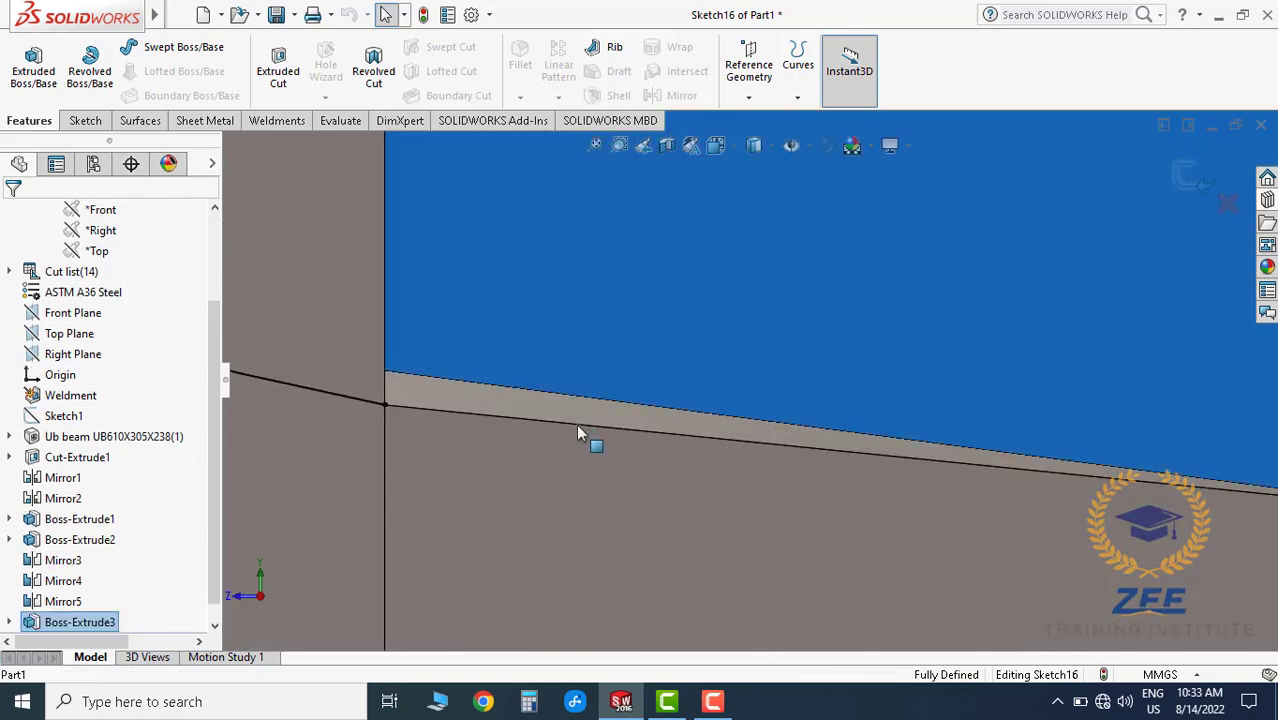
{"action": "scroll", "coordinate": [620, 430], "scroll_direction": "up", "scroll_amount": 2}
{"action": "left_click", "coordinate": [650, 432]}
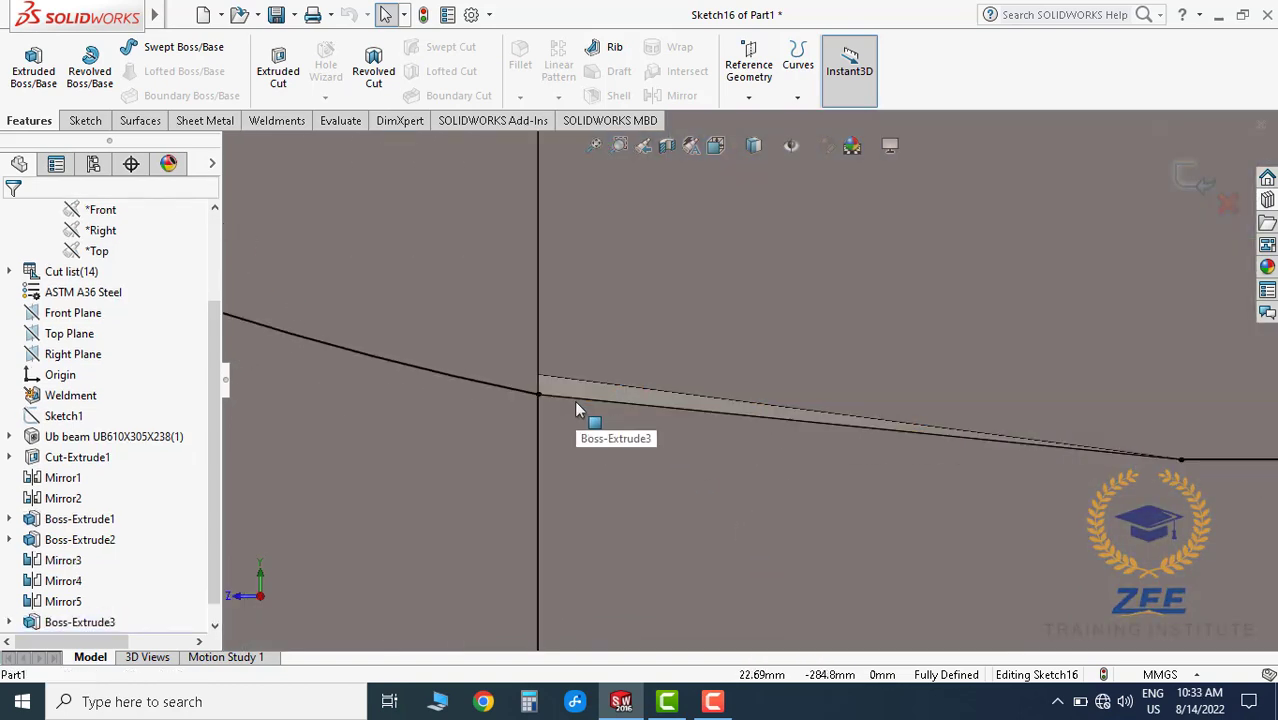
- Under Hidden Lines Visible, convert the beam's curved fillet edge into Sketch16
{"action": "left_click", "coordinate": [754, 150]}
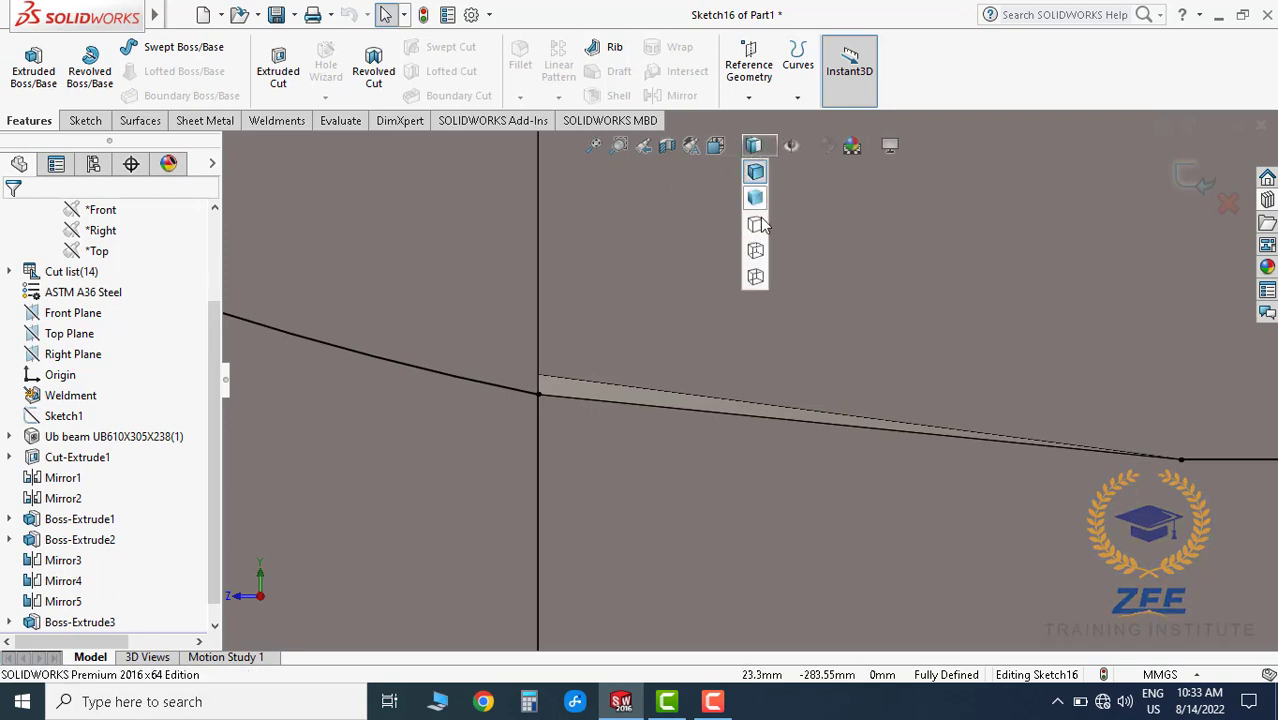
{"action": "left_click", "coordinate": [756, 251]}
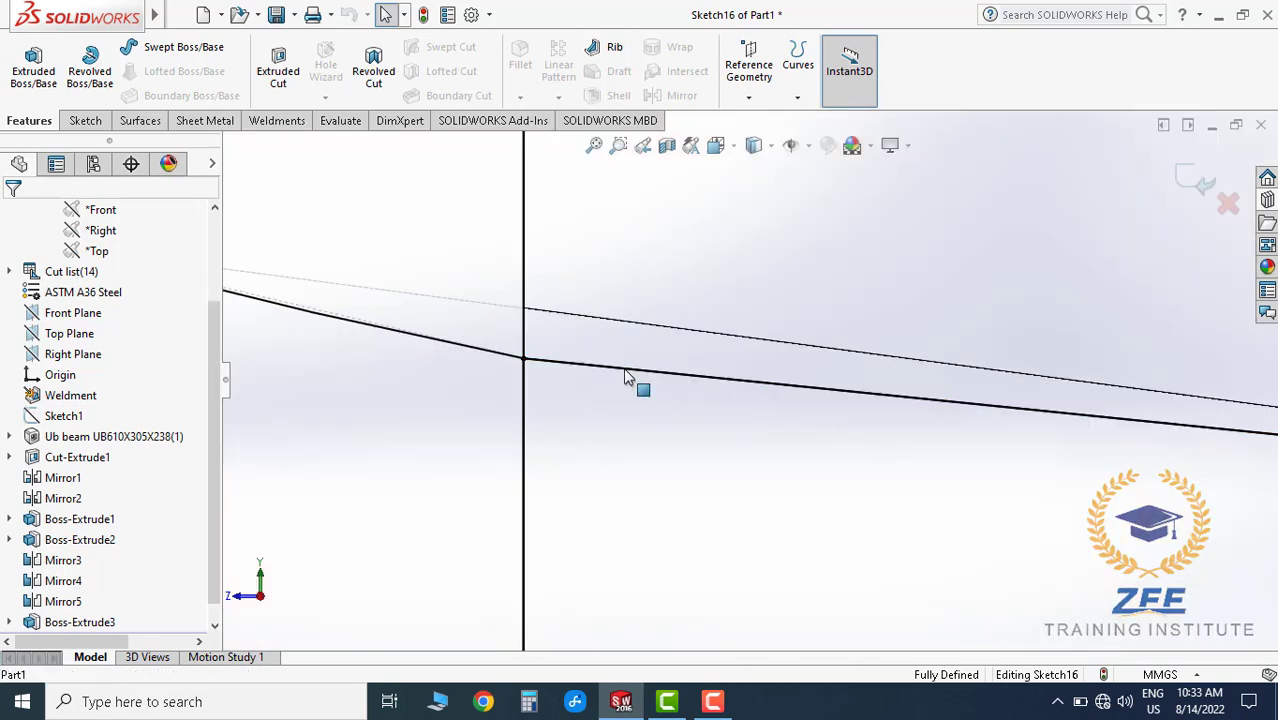
{"action": "middle_click_drag", "start_coordinate": [639, 382], "coordinate": [921, 417]}
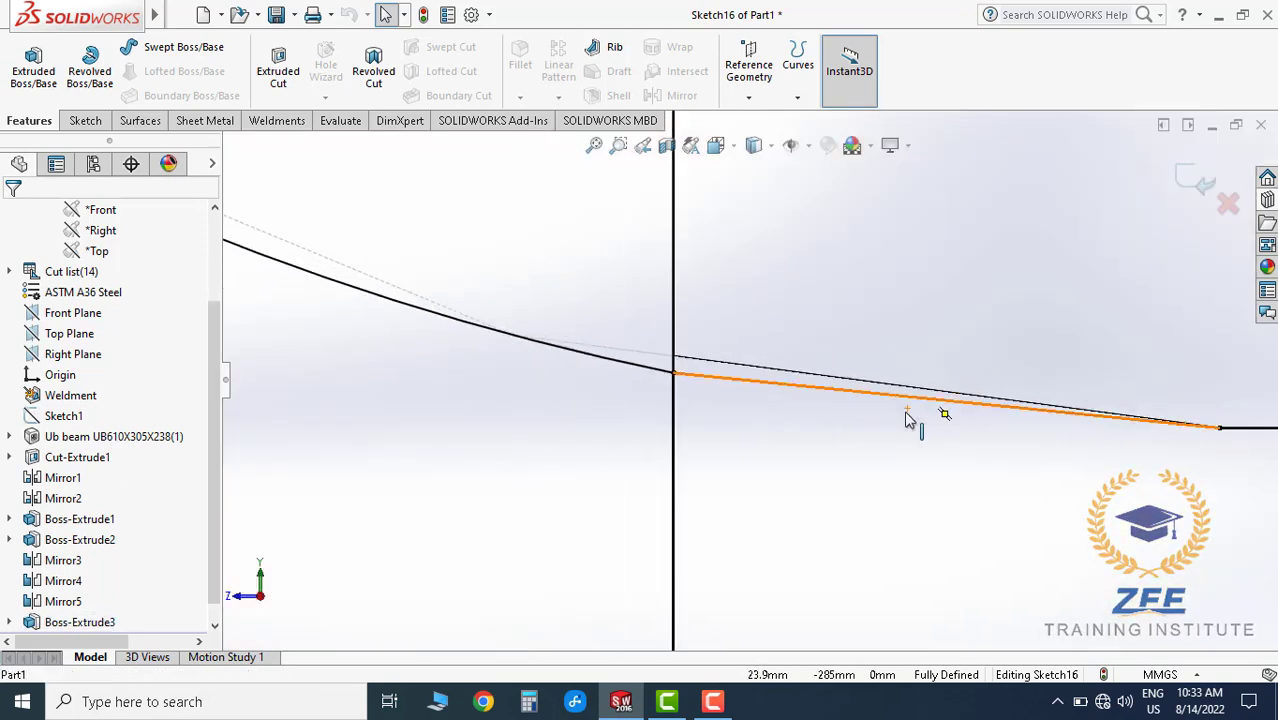
{"action": "left_click", "coordinate": [962, 424]}
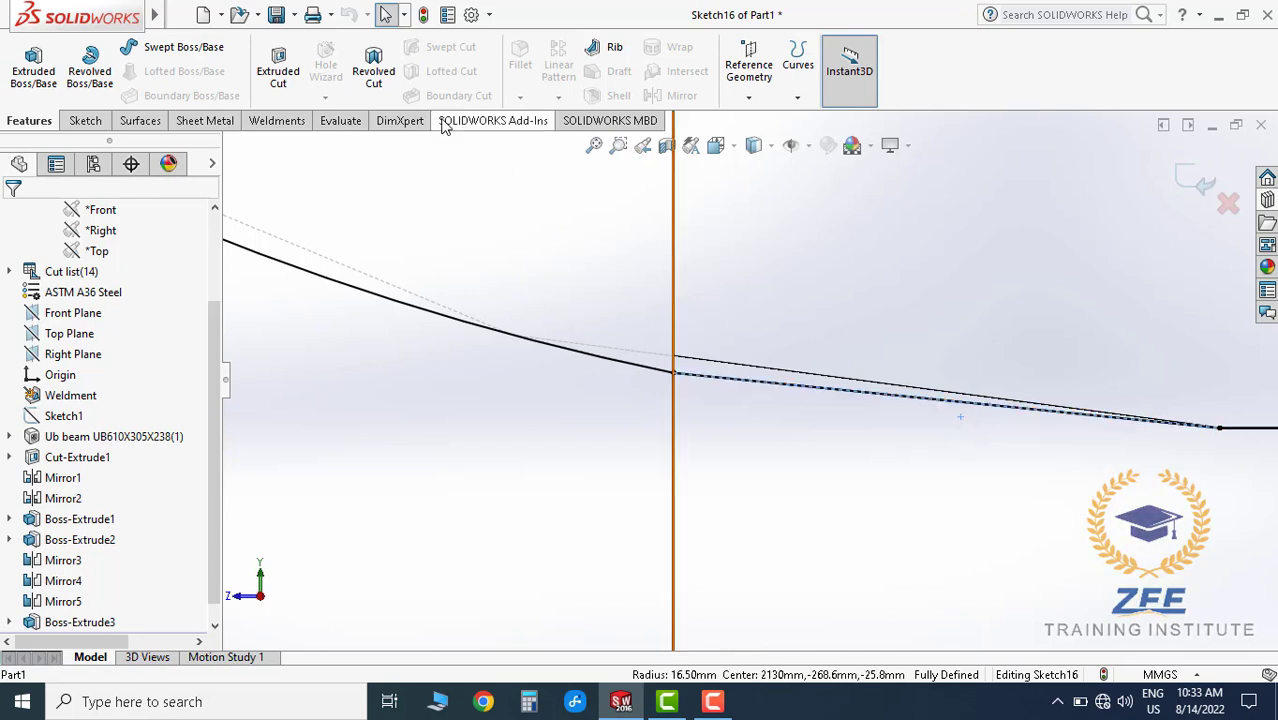
{"action": "left_click", "coordinate": [85, 120]}
{"action": "left_click", "coordinate": [318, 70]}
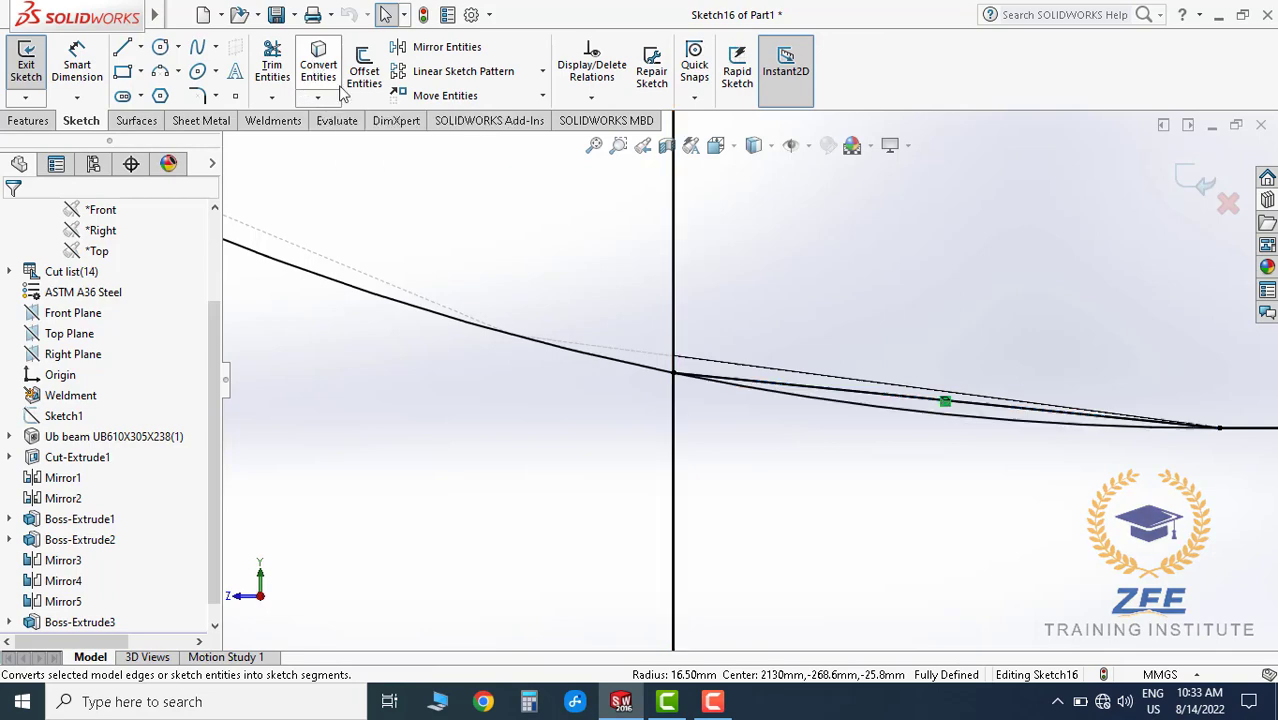
{"action": "scroll", "coordinate": [936, 271], "scroll_direction": "down", "scroll_amount": 3}
{"action": "scroll", "coordinate": [884, 305], "scroll_direction": "down", "scroll_amount": 2}
{"action": "scroll", "coordinate": [810, 282], "scroll_direction": "up", "scroll_amount": 4}
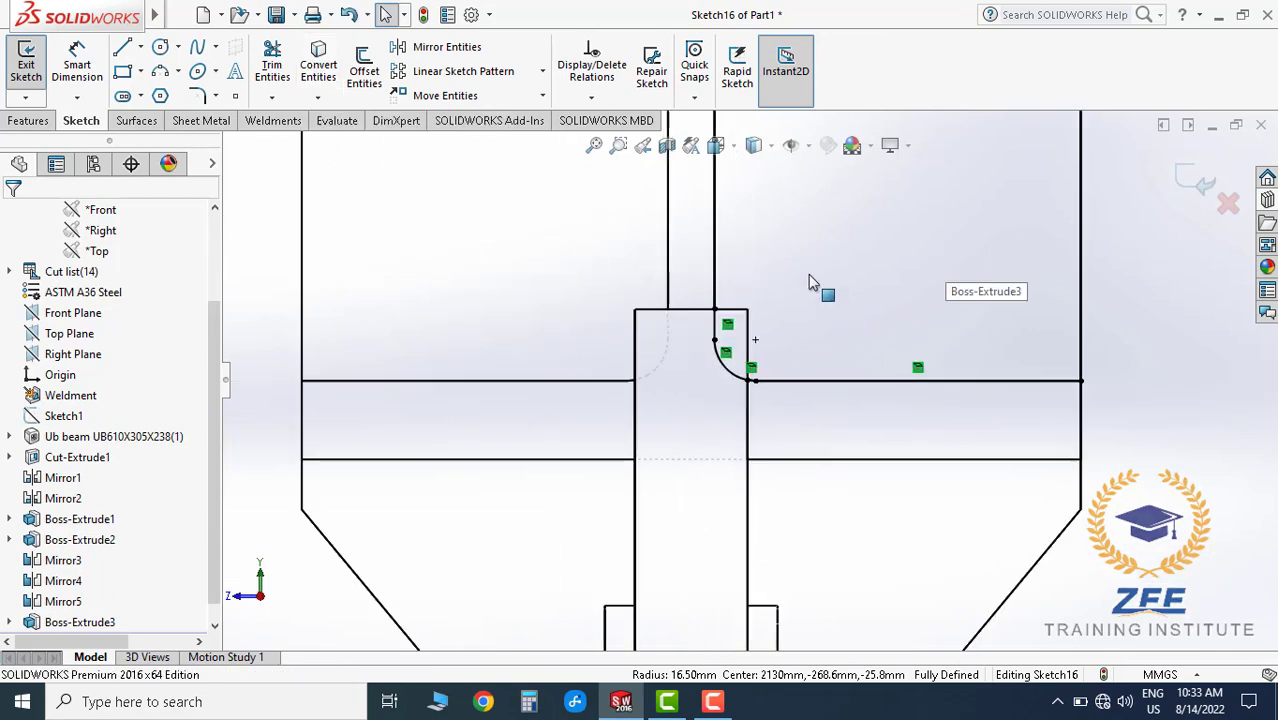
- Return the model to Shaded display and orbit to see the whole beam
{"action": "left_click", "coordinate": [757, 148]}
{"action": "left_click", "coordinate": [759, 205]}
{"action": "scroll", "coordinate": [759, 205], "scroll_direction": "up", "scroll_amount": 5}
{"action": "middle_click_drag", "start_coordinate": [807, 322], "coordinate": [800, 375]}
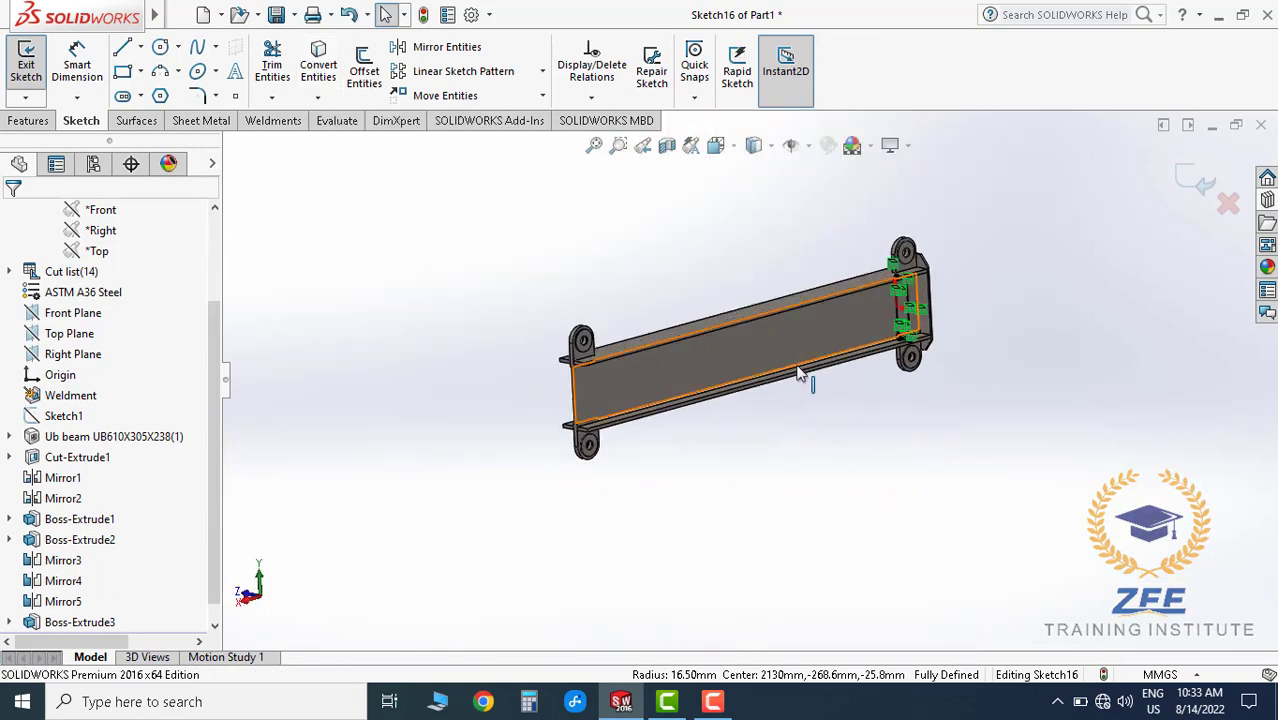
{"action": "scroll", "coordinate": [800, 375], "scroll_direction": "down", "scroll_amount": 5}
{"action": "scroll", "coordinate": [840, 380], "scroll_direction": "up", "scroll_amount": 3}
{"action": "scroll", "coordinate": [840, 380], "scroll_direction": "down", "scroll_amount": 4}
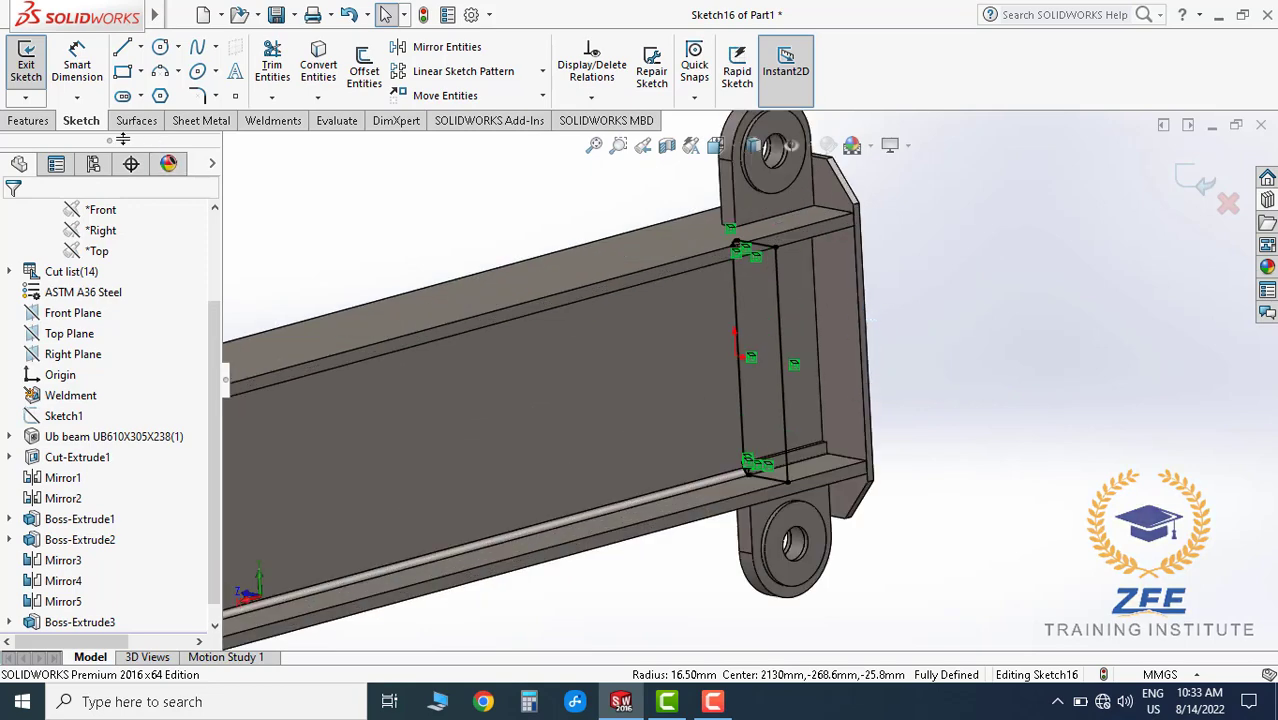
{"action": "left_click", "coordinate": [36, 122]}
- Extrude Sketch16 Blind 20.00 mm with Merge result off to create Boss-Extrude4
{"action": "left_click", "coordinate": [33, 65]}
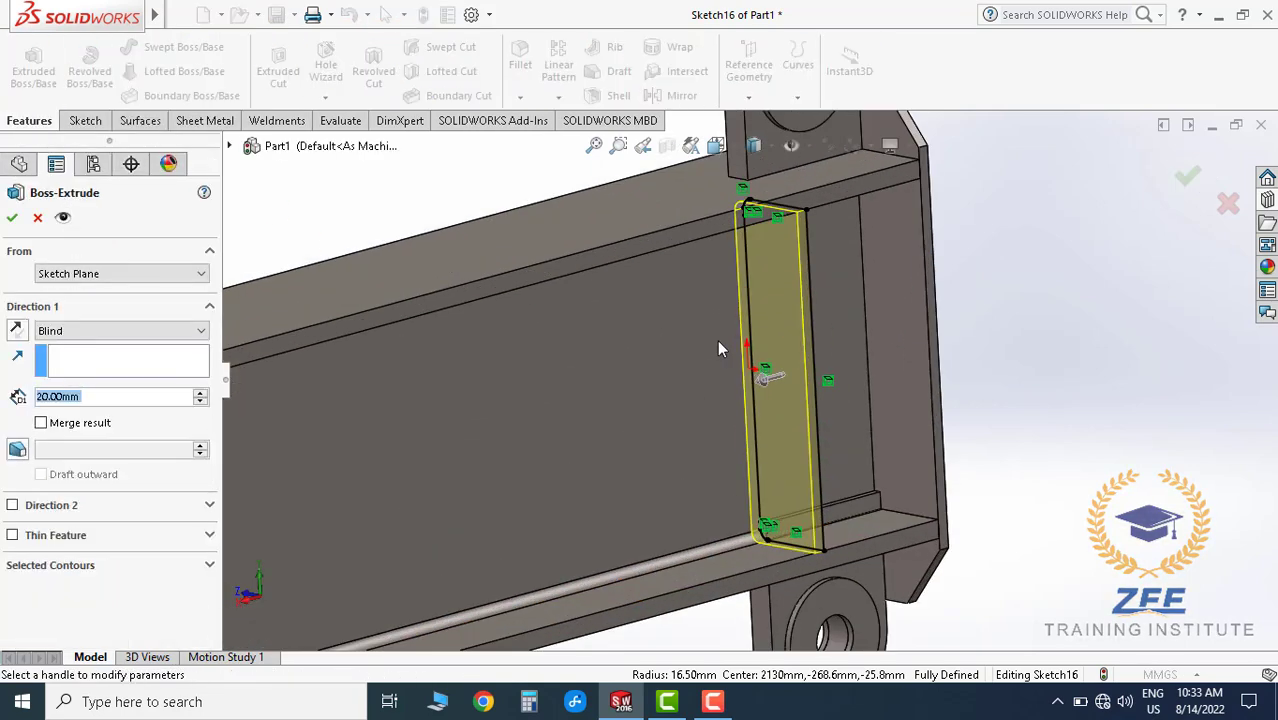
{"action": "scroll", "coordinate": [790, 540], "scroll_direction": "down", "scroll_amount": 2}
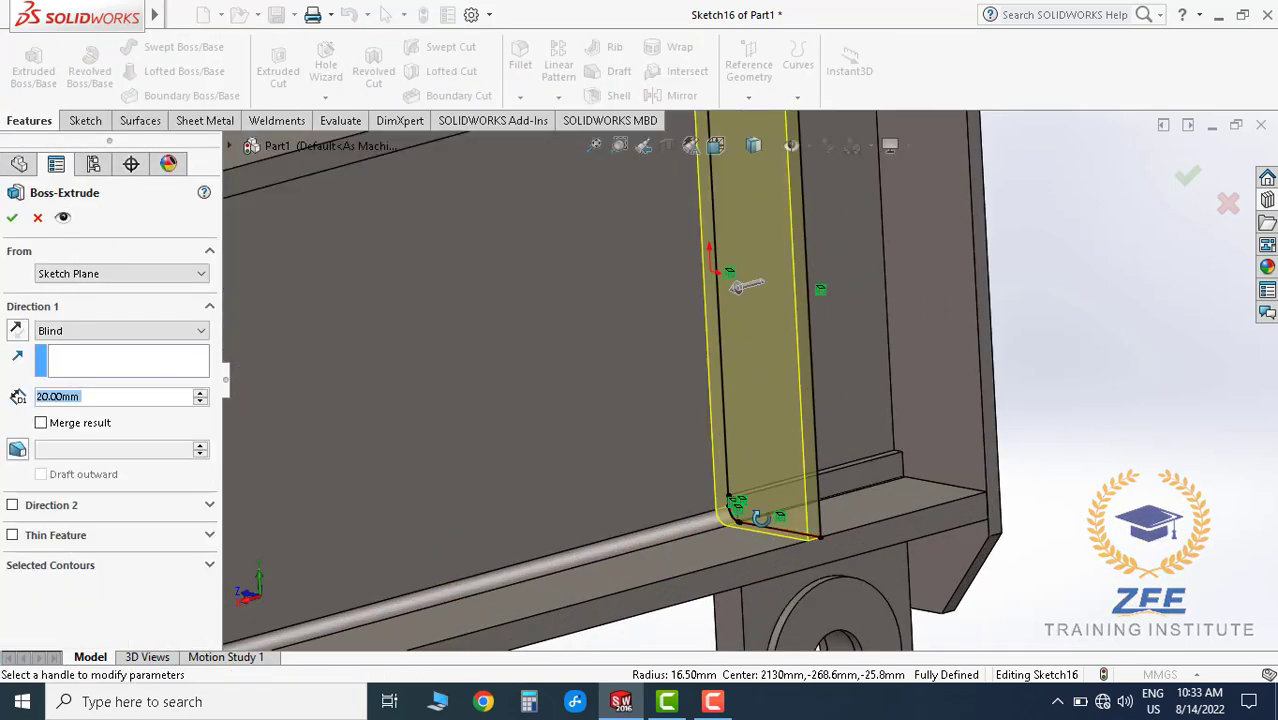
{"action": "middle_click_drag", "start_coordinate": [760, 517], "coordinate": [707, 533]}
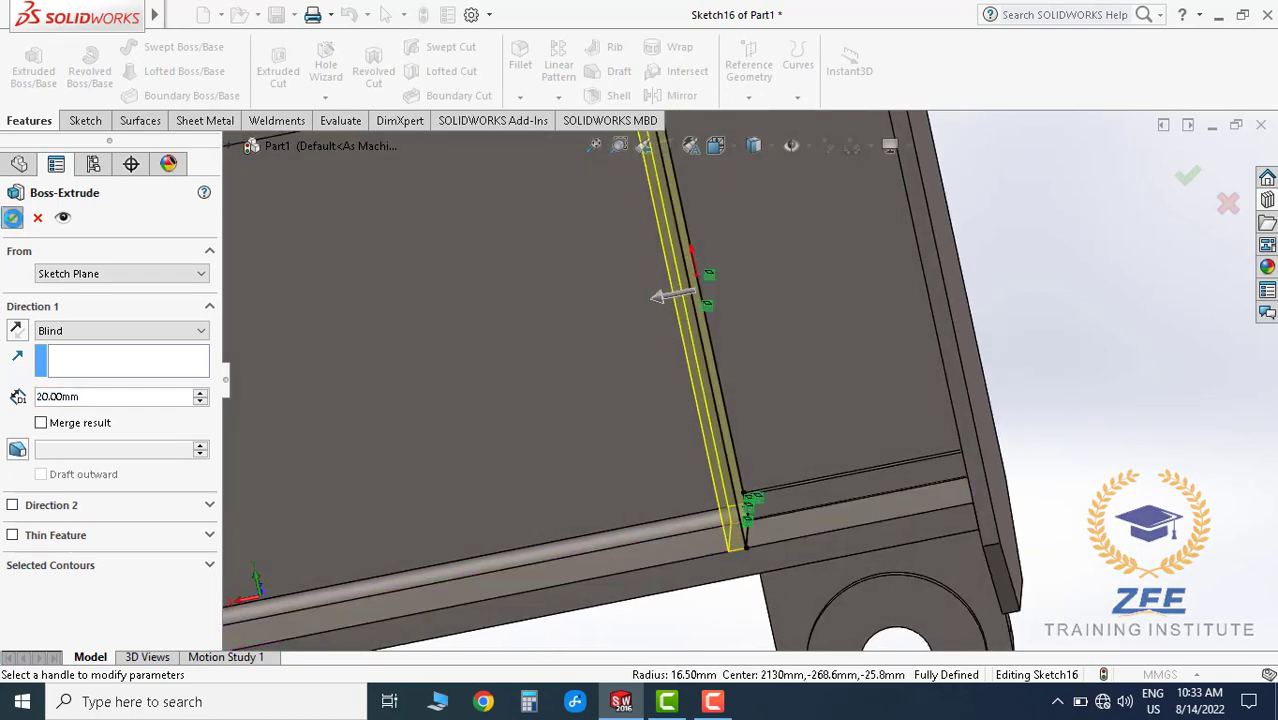
{"action": "scroll", "coordinate": [789, 443], "scroll_direction": "up", "scroll_amount": 3}
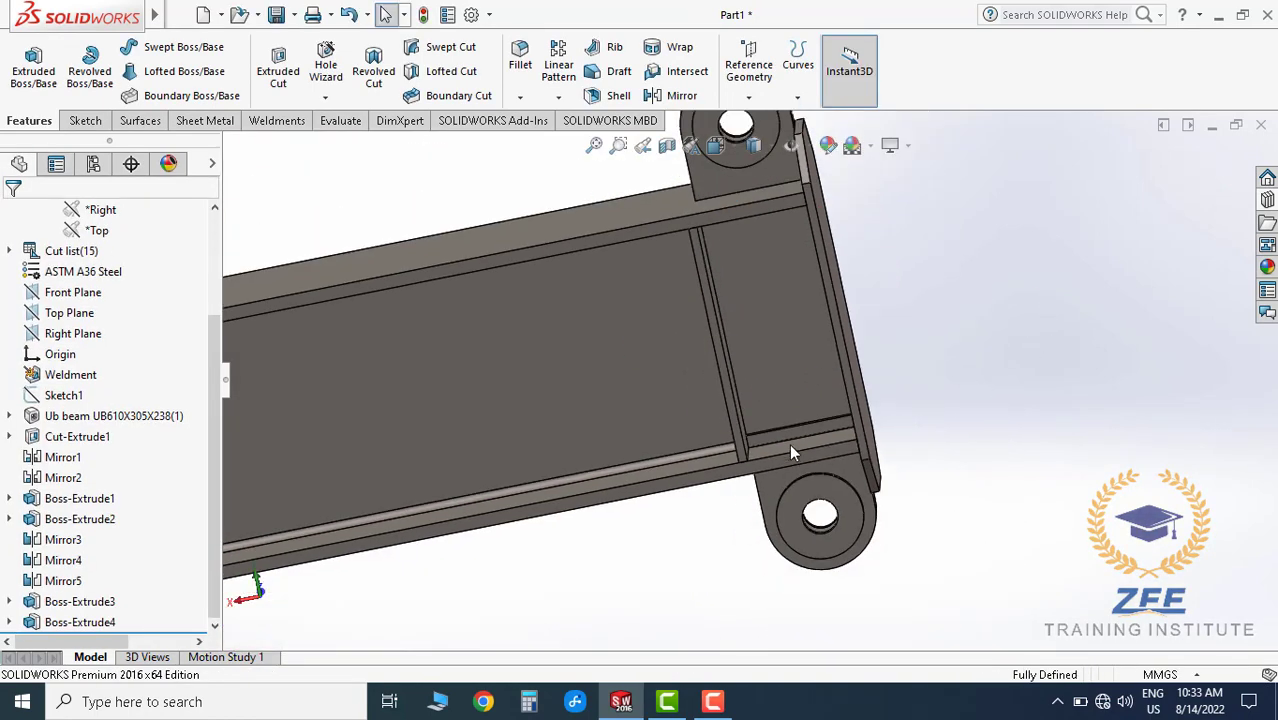
{"action": "scroll", "coordinate": [760, 447], "scroll_direction": "down", "scroll_amount": 2}
{"action": "mouse_move", "coordinate": [725, 440]}
{"action": "middle_mouse_down"}
{"action": "mouse_move", "coordinate": [672, 437]}
{"action": "mouse_move", "coordinate": [725, 362]}
{"action": "mouse_move", "coordinate": [815, 396]}
{"action": "mouse_move", "coordinate": [864, 362]}
{"action": "mouse_move", "coordinate": [737, 389]}
{"action": "middle_mouse_up"}
{"action": "scroll", "coordinate": [672, 437], "scroll_direction": "up", "scroll_amount": 4}
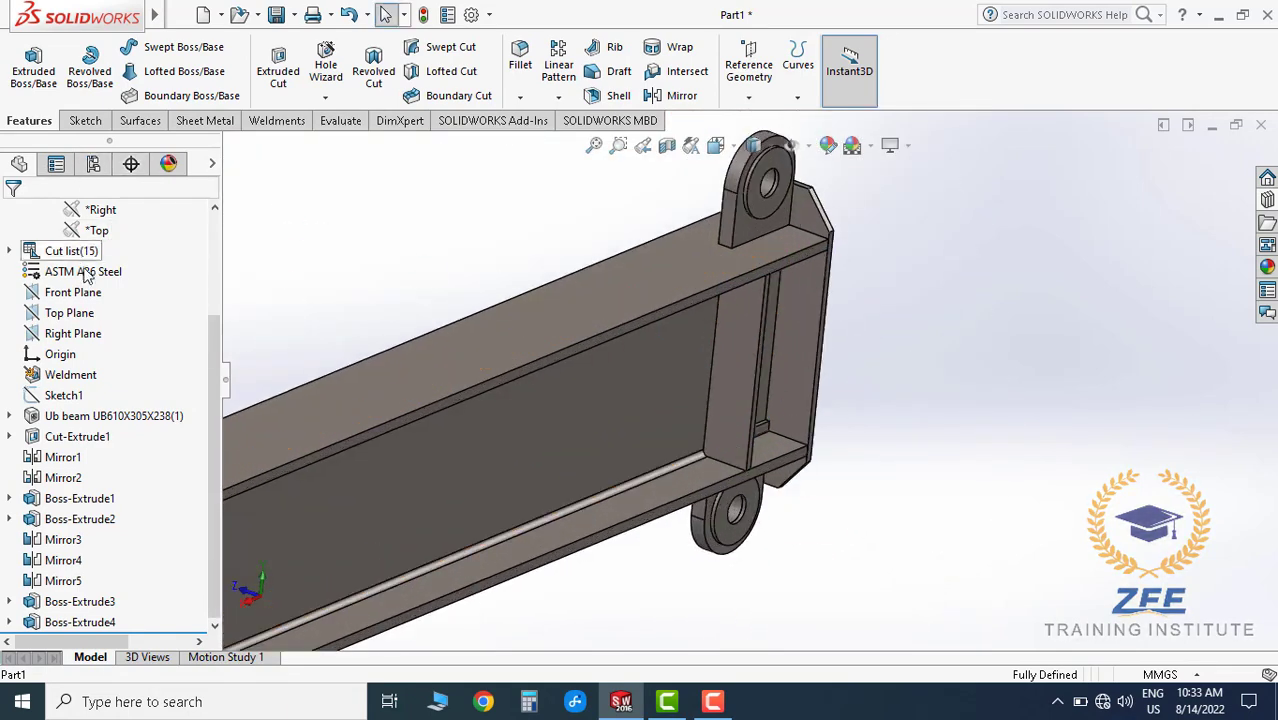
- Mirror the new stiffener plate body about the Front Plane
{"action": "left_click", "coordinate": [72, 292]}
{"action": "key", "text": "f"}
{"action": "scroll", "coordinate": [730, 367], "scroll_direction": "down", "scroll_amount": 2}
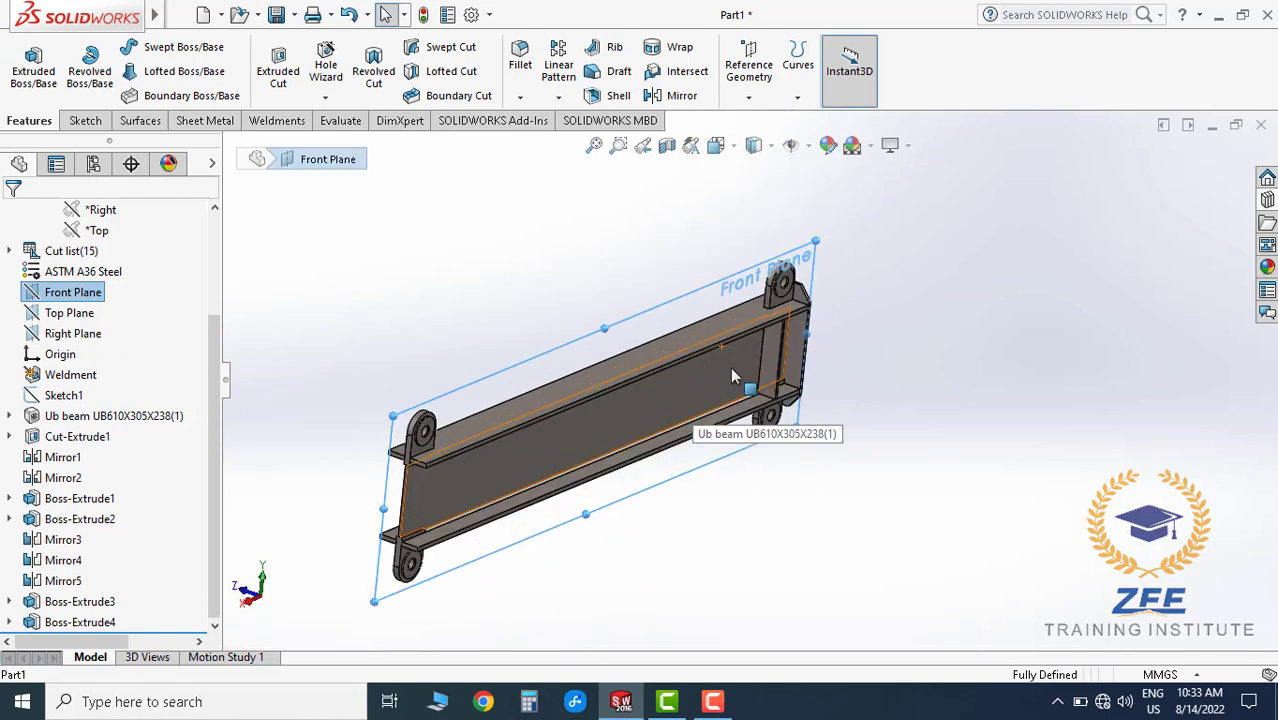
{"action": "left_click", "coordinate": [676, 95]}
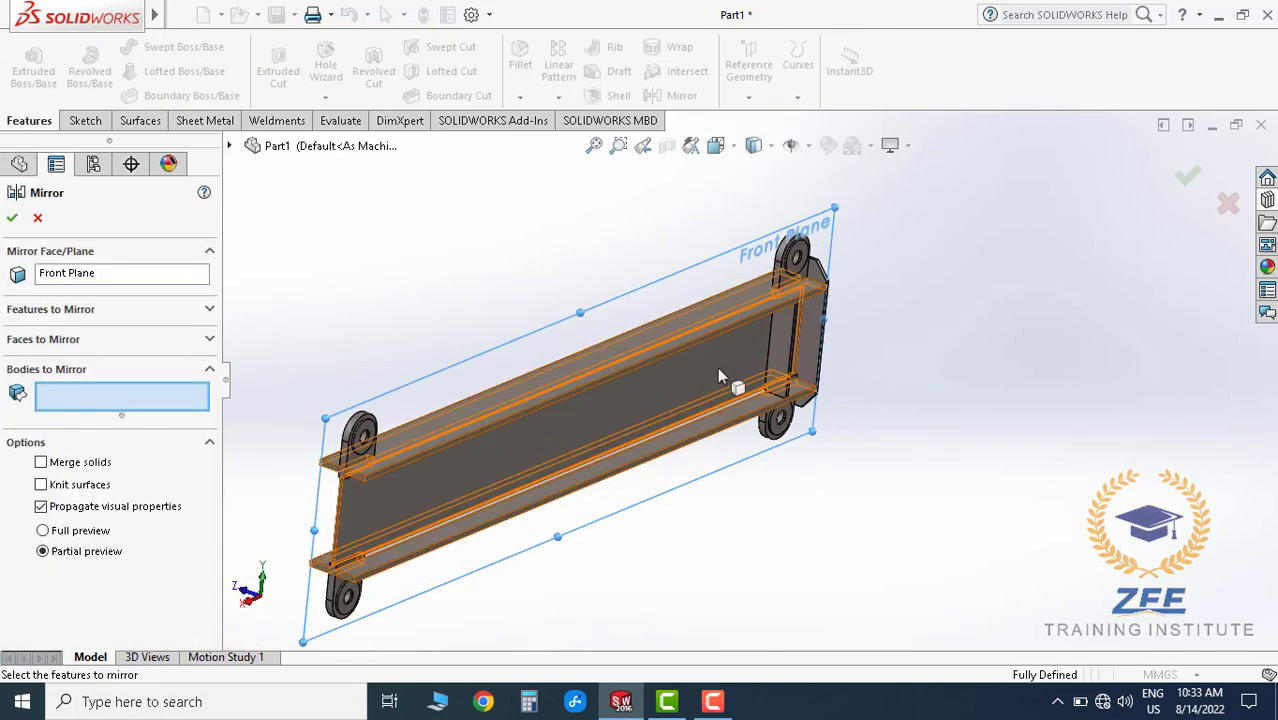
{"action": "scroll", "coordinate": [717, 367], "scroll_direction": "down", "scroll_amount": 4}
{"action": "left_click", "coordinate": [781, 331]}
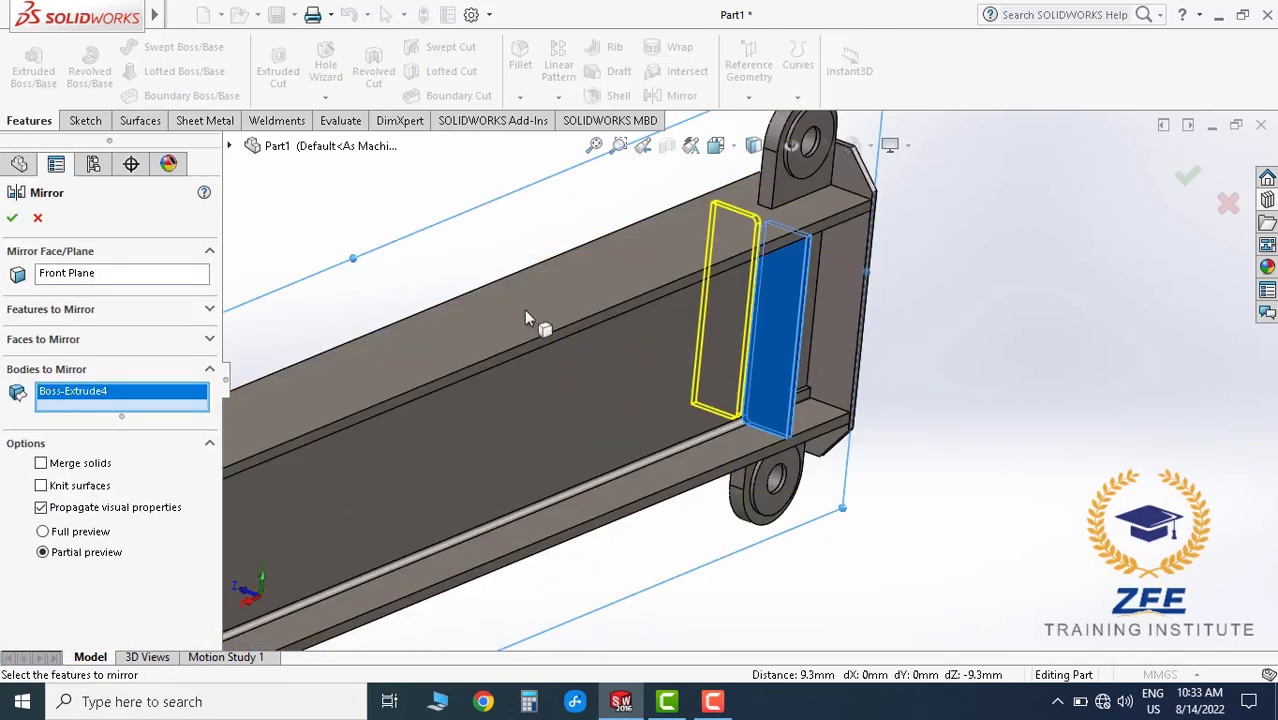
{"action": "left_click", "coordinate": [13, 219]}
- Start a second body mirror using the Right Plane as the mirror plane
{"action": "key", "text": "f"}
{"action": "scroll", "coordinate": [873, 357], "scroll_direction": "down", "scroll_amount": 4}
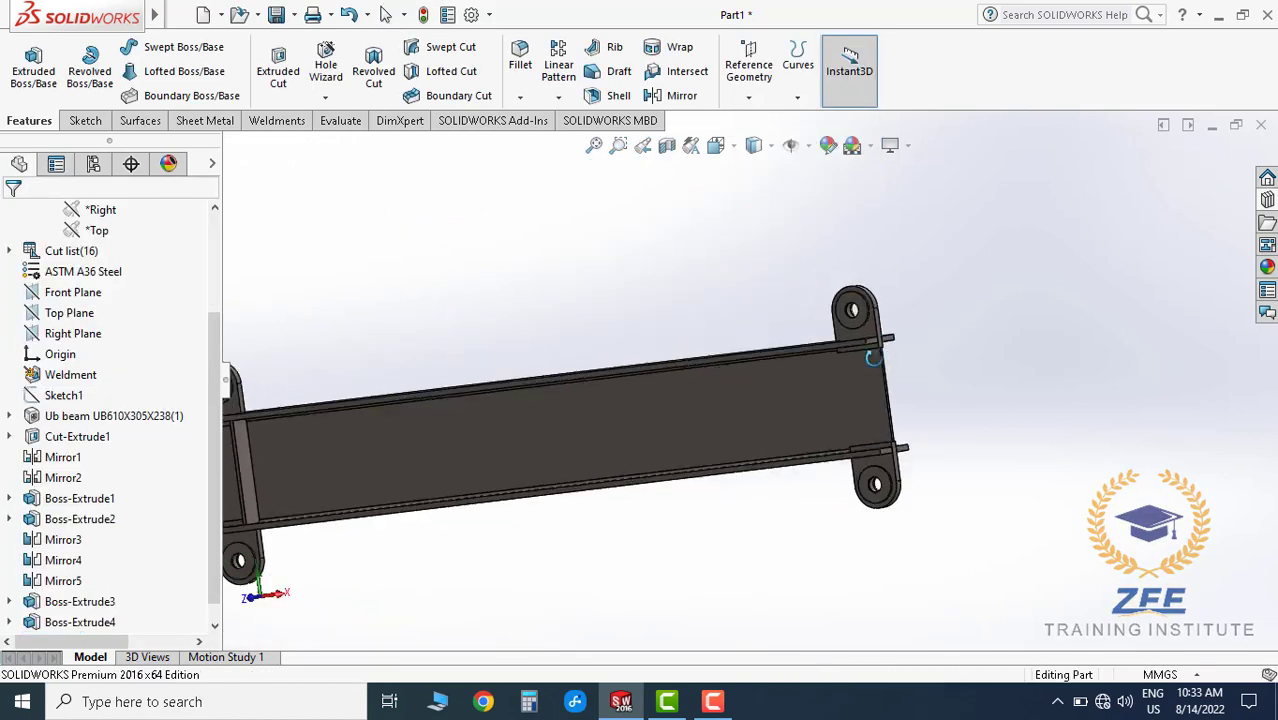
{"action": "scroll", "coordinate": [585, 428], "scroll_direction": "up", "scroll_amount": 4}
{"action": "scroll", "coordinate": [553, 366], "scroll_direction": "down", "scroll_amount": 5}
{"action": "scroll", "coordinate": [843, 422], "scroll_direction": "up", "scroll_amount": 5}
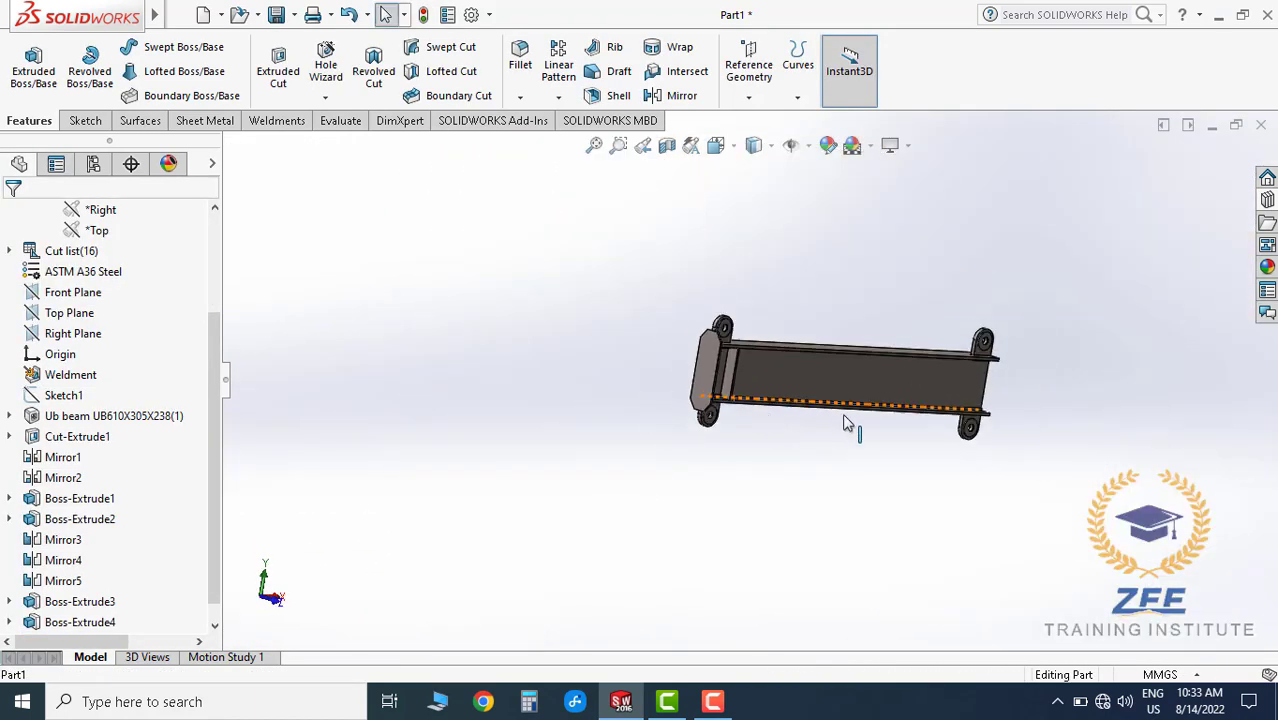
{"action": "middle_click_drag", "start_coordinate": [843, 422], "coordinate": [713, 399]}
{"action": "key", "text": "f"}
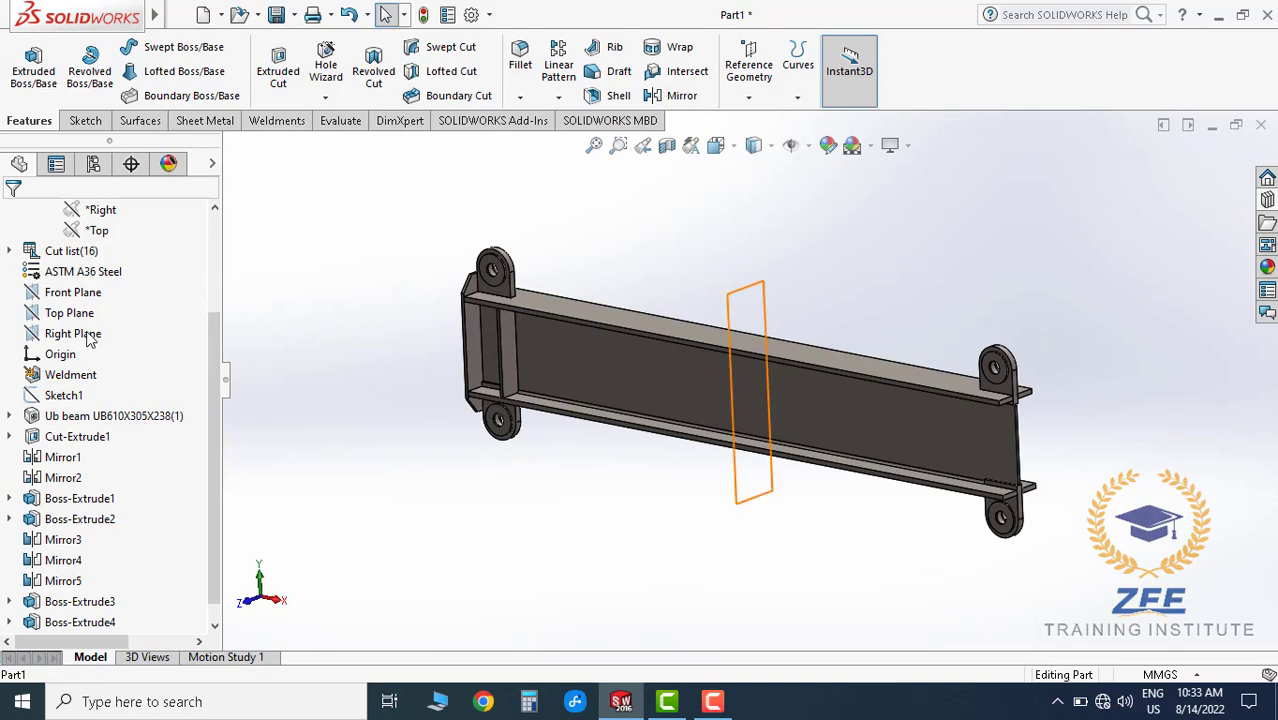
{"action": "left_click", "coordinate": [73, 333]}
{"action": "scroll", "coordinate": [22, 325], "scroll_direction": "up", "scroll_amount": 3}
{"action": "scroll", "coordinate": [10, 285], "scroll_direction": "up", "scroll_amount": 2}
{"action": "left_click", "coordinate": [9, 272]}
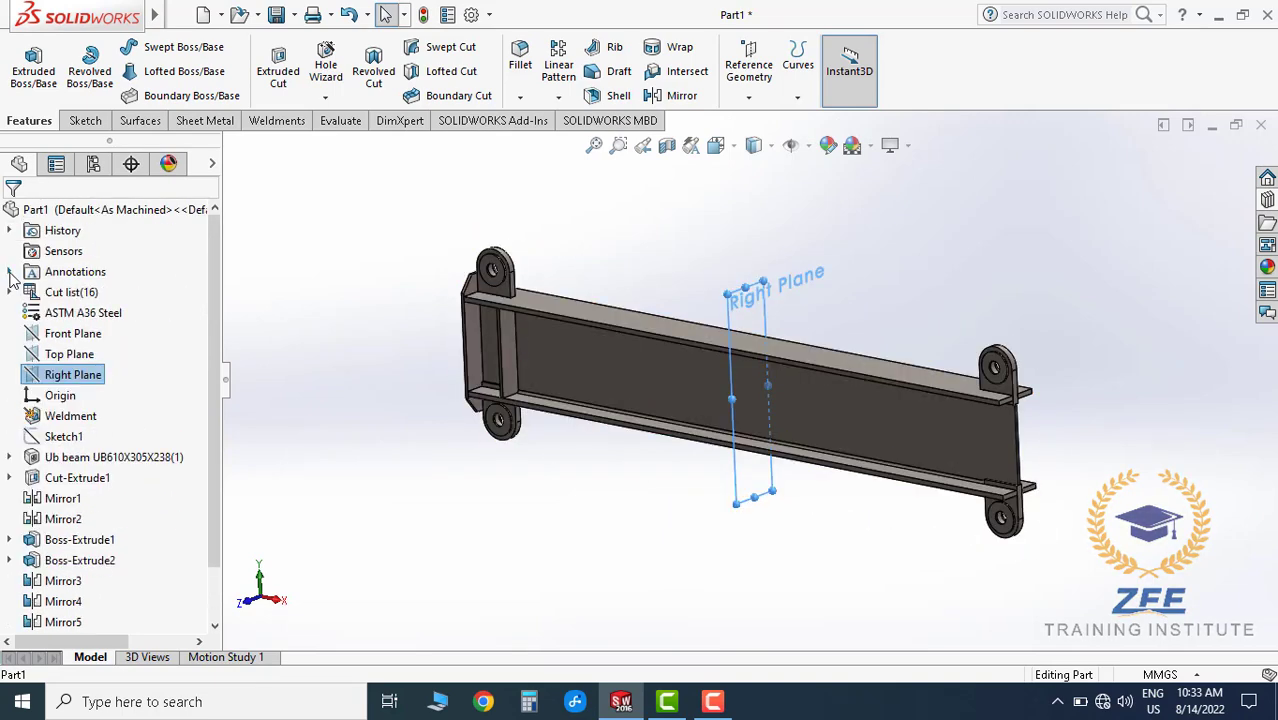
{"action": "left_click", "coordinate": [682, 96]}
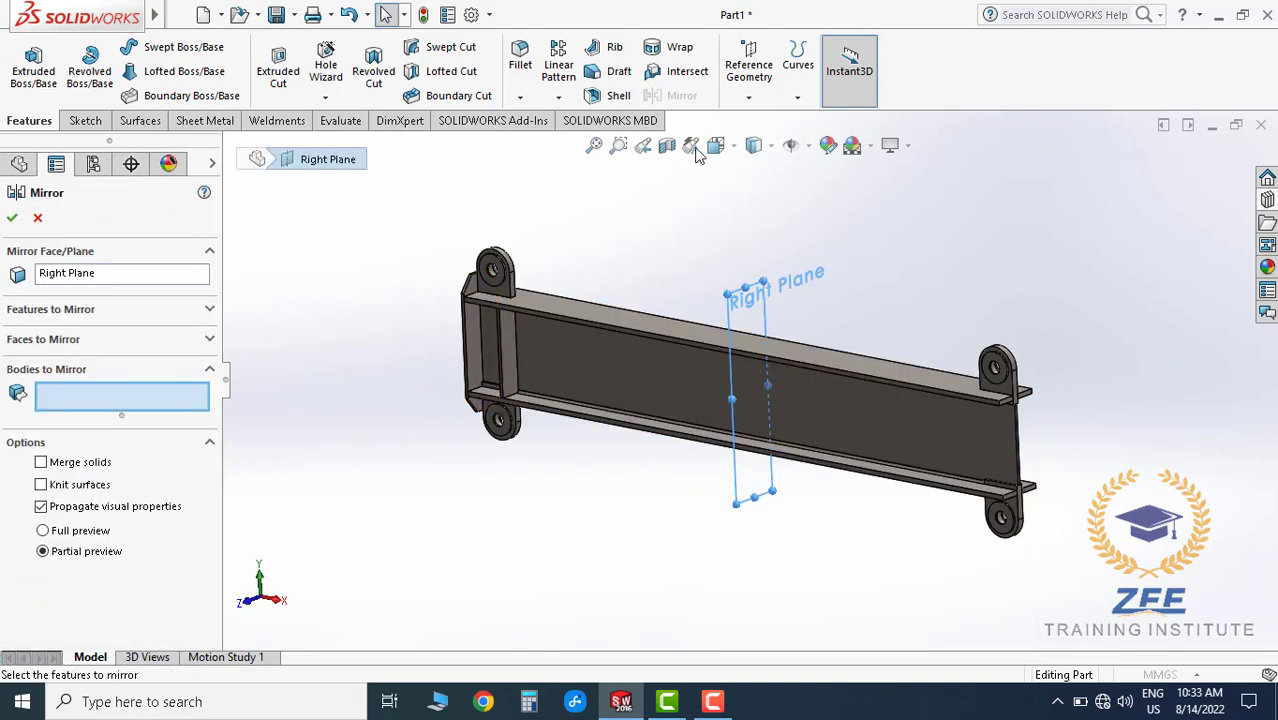
{"action": "scroll", "coordinate": [600, 326], "scroll_direction": "down", "scroll_amount": 2}
{"action": "scroll", "coordinate": [566, 320], "scroll_direction": "down", "scroll_amount": 2}
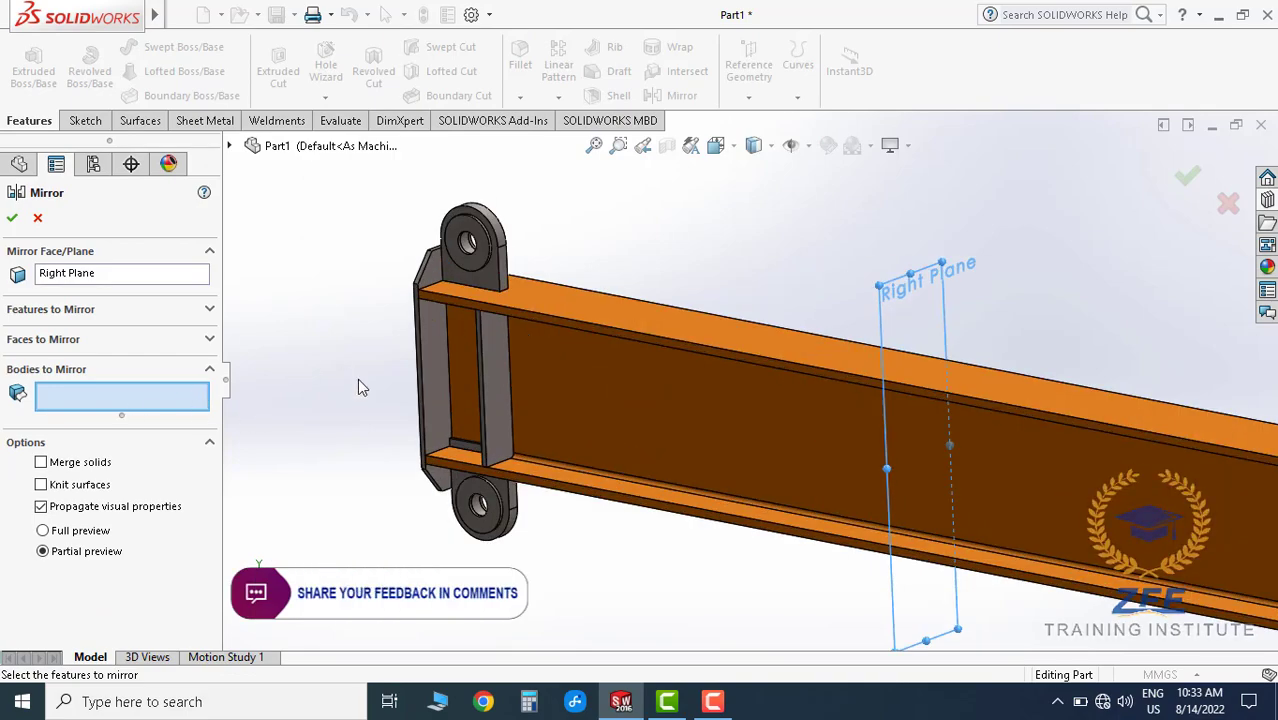
{"action": "scroll", "coordinate": [530, 258], "scroll_direction": "down", "scroll_amount": 2}
{"action": "scroll", "coordinate": [612, 307], "scroll_direction": "up", "scroll_amount": 5}
{"action": "scroll", "coordinate": [680, 422], "scroll_direction": "down", "scroll_amount": 2}
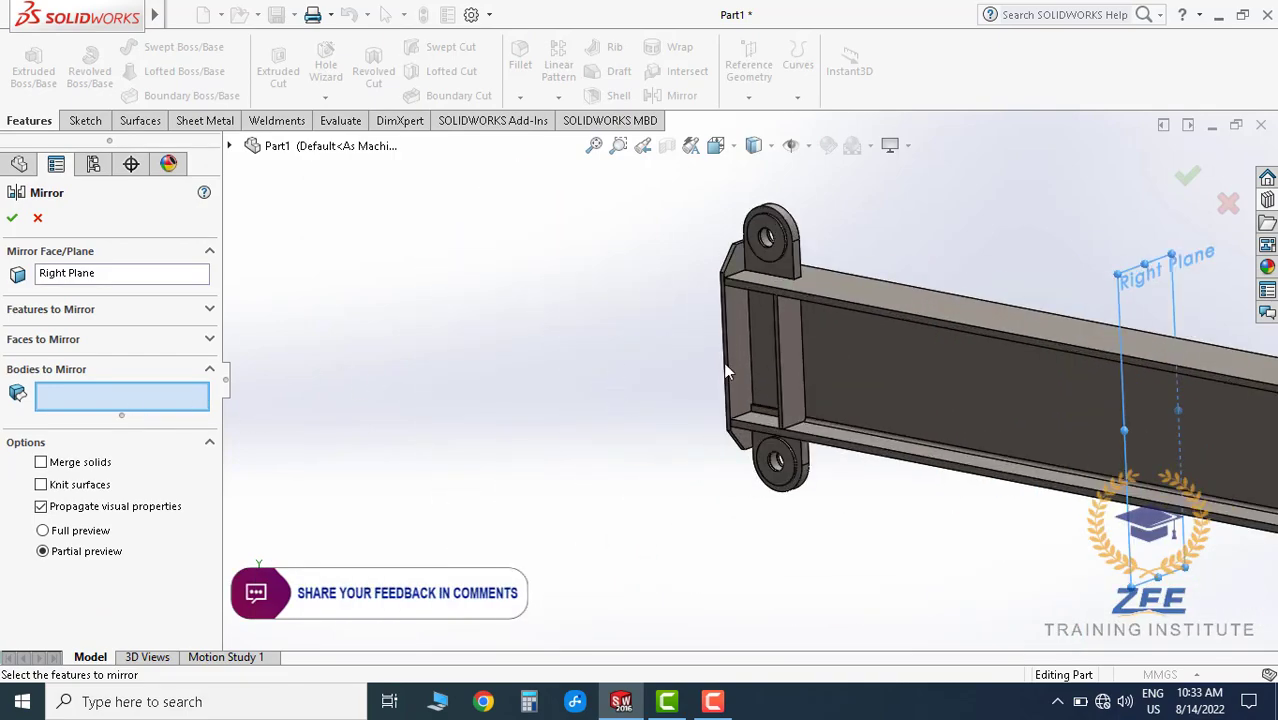
{"action": "scroll", "coordinate": [680, 330], "scroll_direction": "down", "scroll_amount": 2}
- Mirror Boss-Extrude3, Mirror6 and Boss-Extrude4 plates to the beam's far end
{"action": "left_click", "coordinate": [656, 308]}
{"action": "left_click", "coordinate": [800, 365]}
{"action": "scroll", "coordinate": [792, 340], "scroll_direction": "up", "scroll_amount": 2}
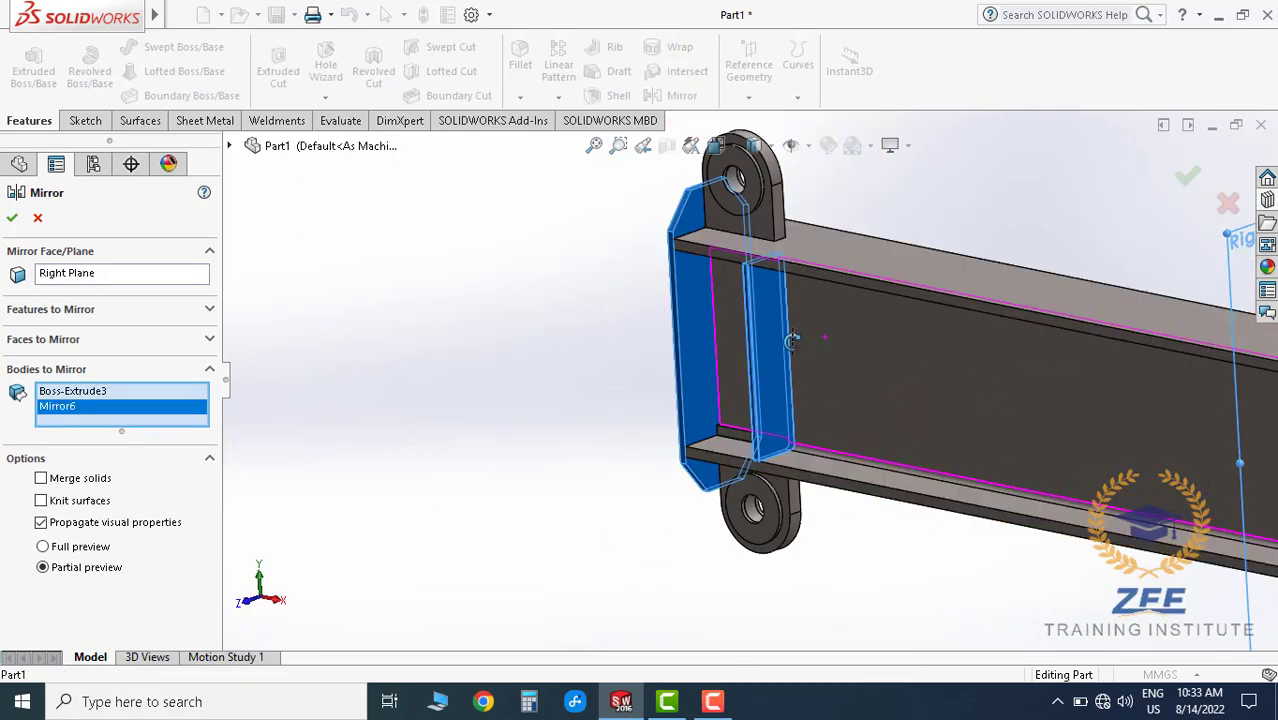
{"action": "middle_click_drag", "start_coordinate": [792, 340], "coordinate": [910, 365]}
{"action": "left_click", "coordinate": [904, 362]}
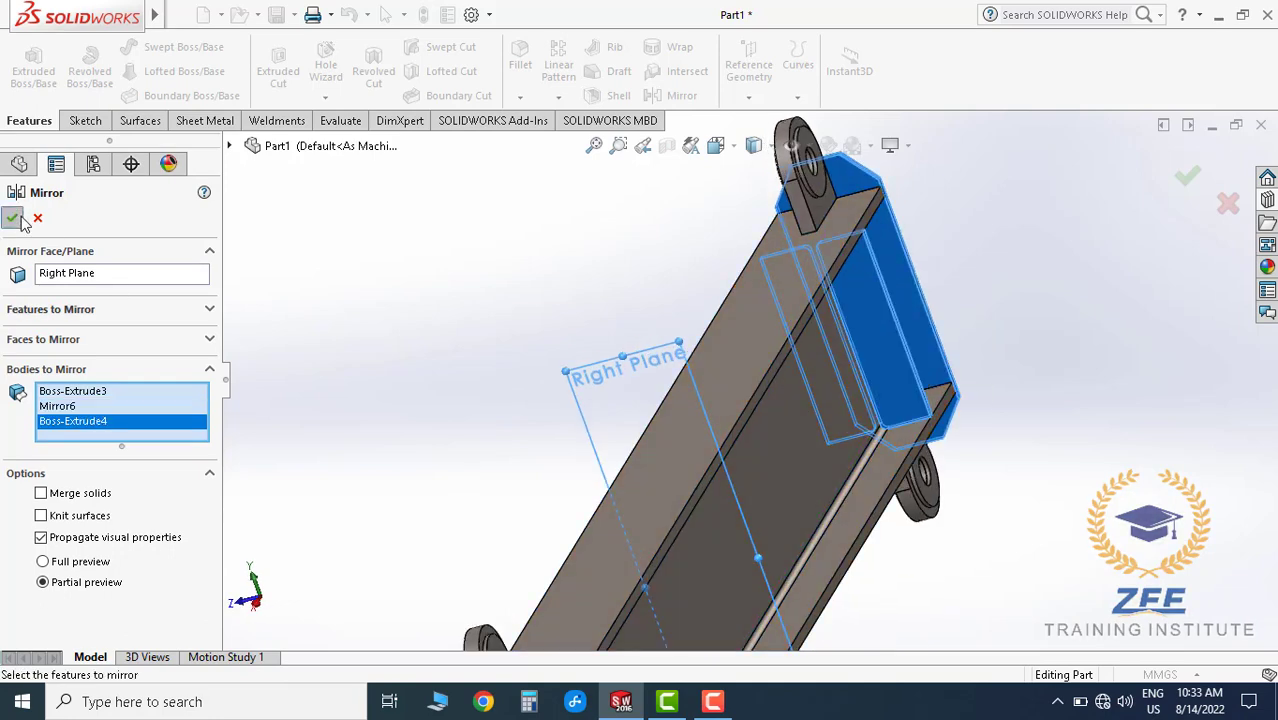
{"action": "left_click", "coordinate": [12, 218]}
{"action": "scroll", "coordinate": [783, 369], "scroll_direction": "up", "scroll_amount": 5}
{"action": "mouse_move", "coordinate": [783, 369]}
{"action": "middle_mouse_down"}
{"action": "mouse_move", "coordinate": [800, 385]}
{"action": "mouse_move", "coordinate": [790, 405]}
{"action": "mouse_move", "coordinate": [659, 337]}
{"action": "mouse_move", "coordinate": [783, 345]}
{"action": "middle_mouse_up"}
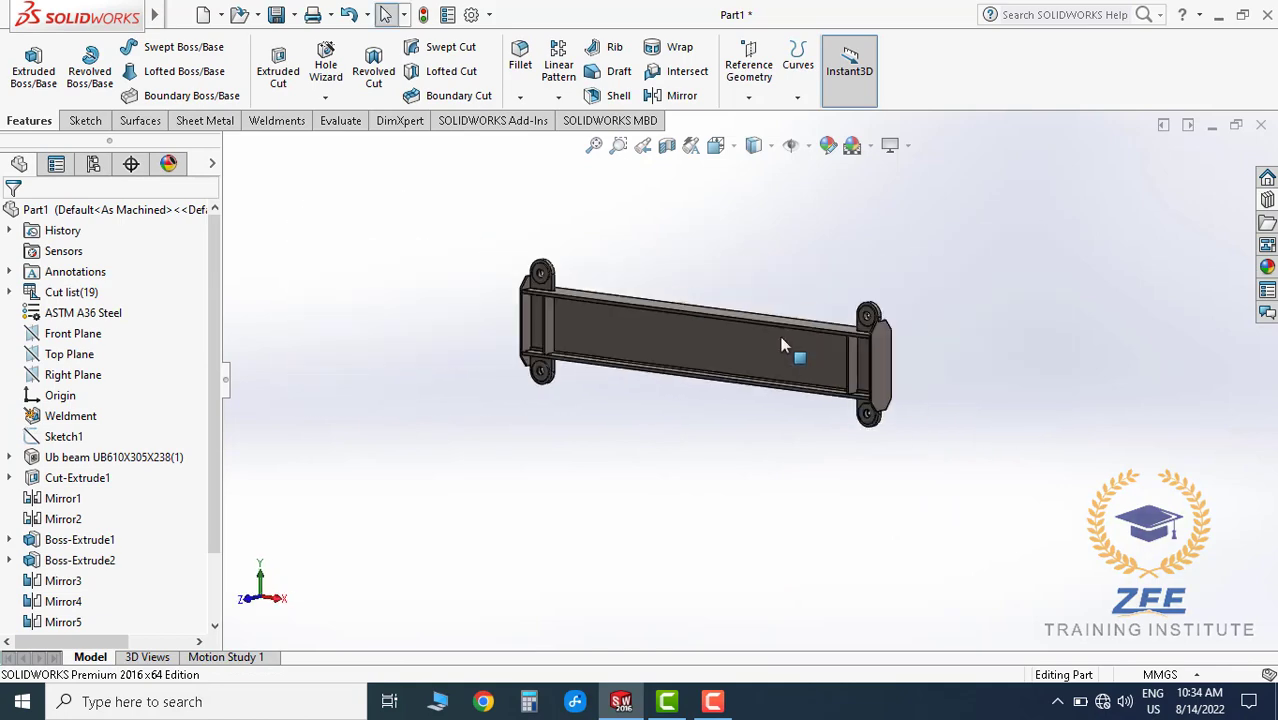
- Set the frame to Front view, then orbit it into an angled 3D view with the left end raised
{"action": "left_click", "coordinate": [715, 150]}
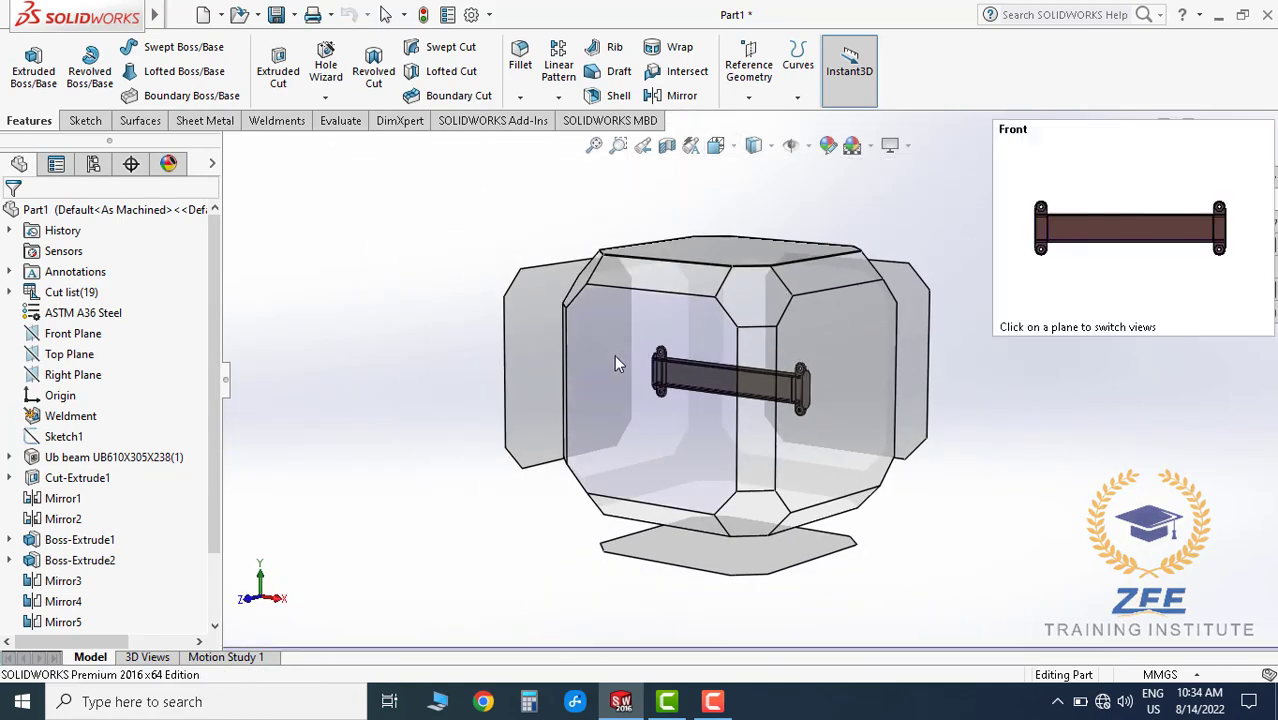
{"action": "left_click", "coordinate": [614, 355]}
{"action": "scroll", "coordinate": [773, 419], "scroll_direction": "down", "scroll_amount": 2}
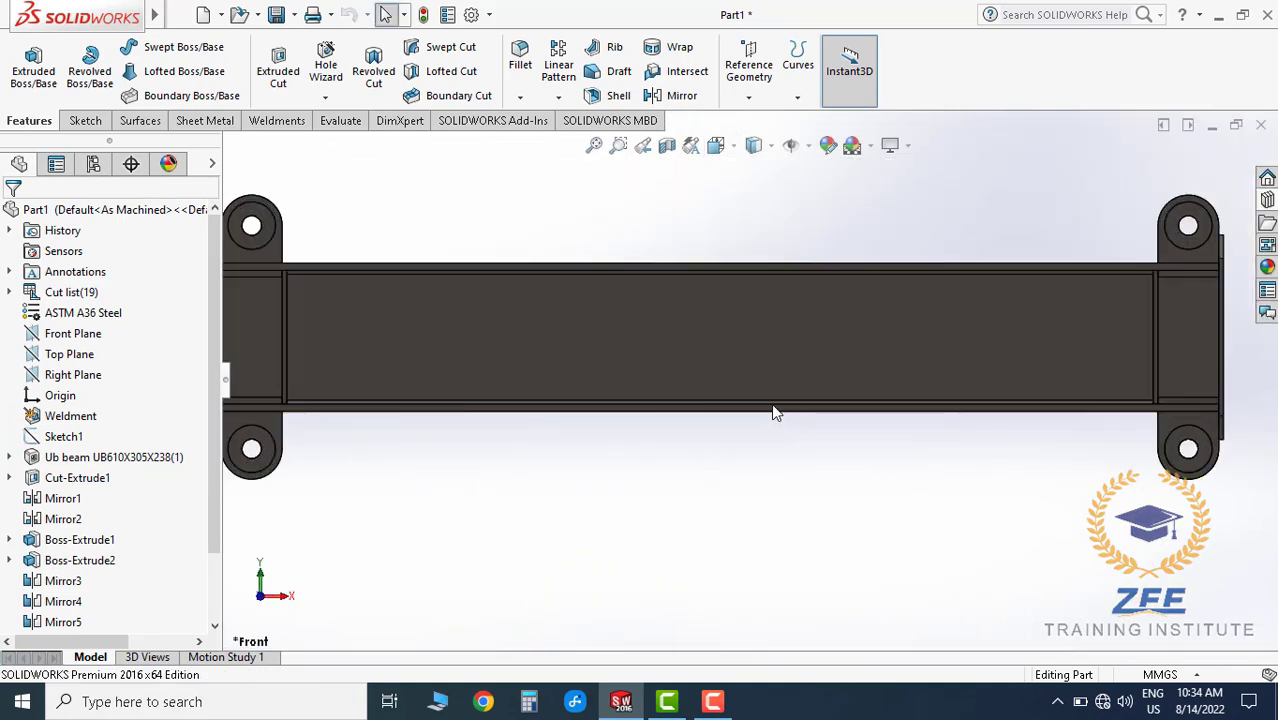
{"action": "scroll", "coordinate": [820, 390], "scroll_direction": "up", "scroll_amount": 1}
{"action": "middle_click_drag", "start_coordinate": [880, 371], "coordinate": [914, 409]}
{"action": "scroll", "coordinate": [843, 424], "scroll_direction": "down", "scroll_amount": 3}
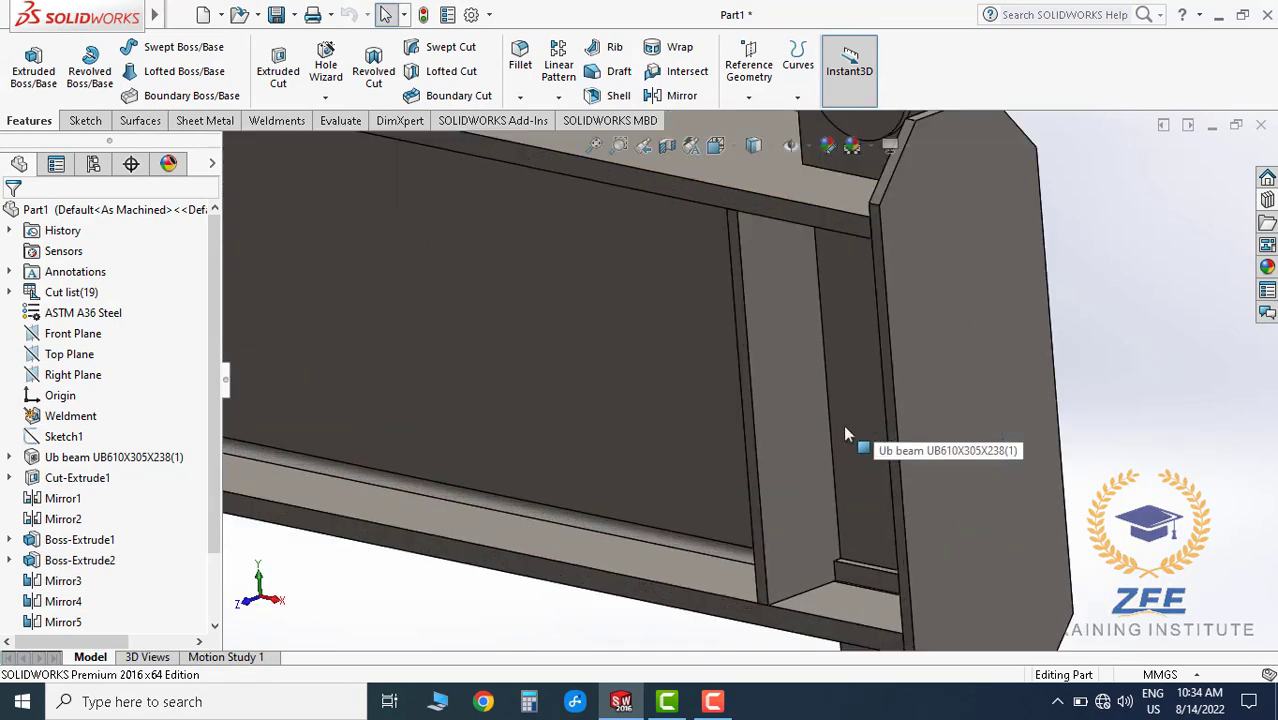
{"action": "scroll", "coordinate": [820, 448], "scroll_direction": "down", "scroll_amount": 2}
{"action": "scroll", "coordinate": [712, 380], "scroll_direction": "up", "scroll_amount": 5}
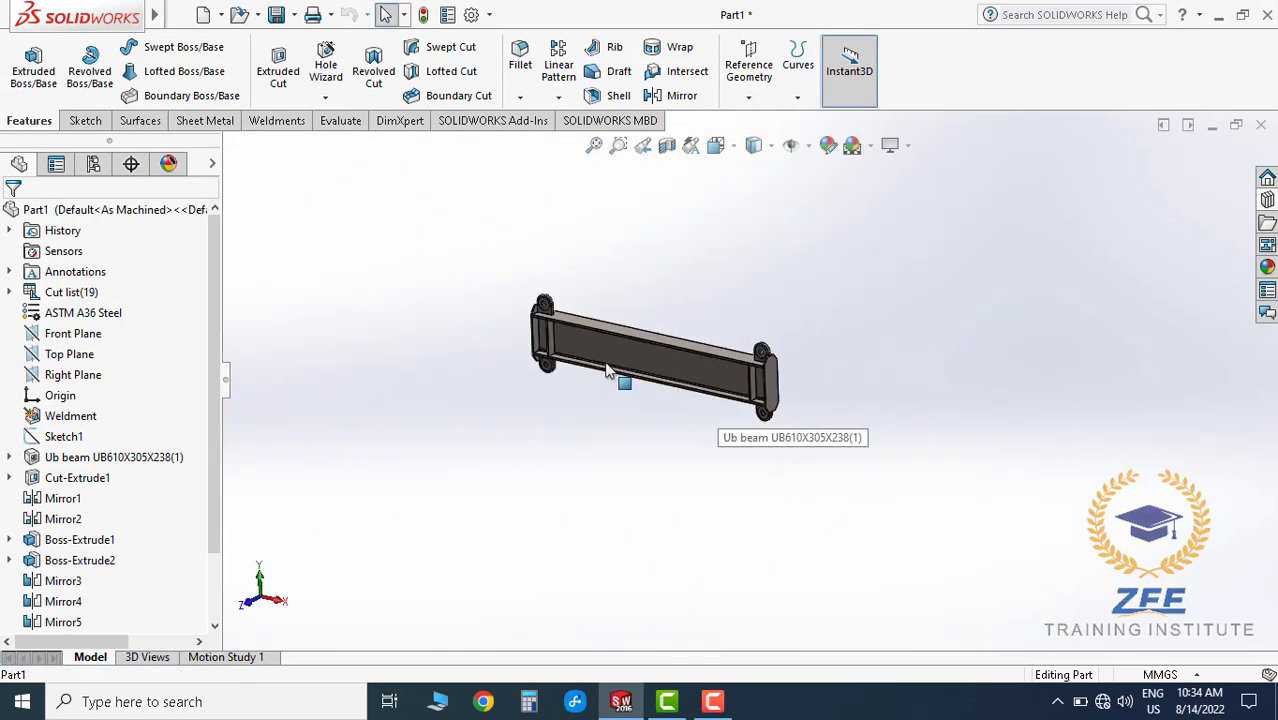
{"action": "scroll", "coordinate": [717, 363], "scroll_direction": "down", "scroll_amount": 2}
{"action": "middle_click_drag", "start_coordinate": [717, 363], "coordinate": [358, 151]}
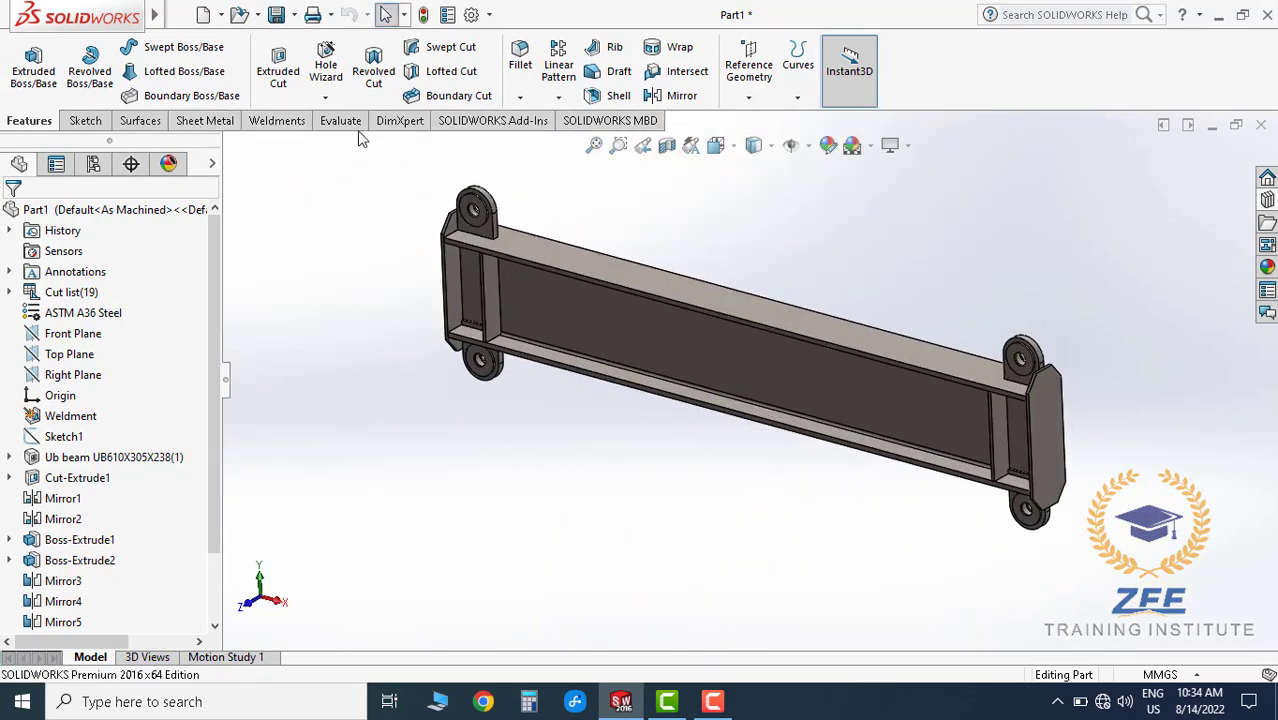
{"action": "left_click", "coordinate": [558, 97]}
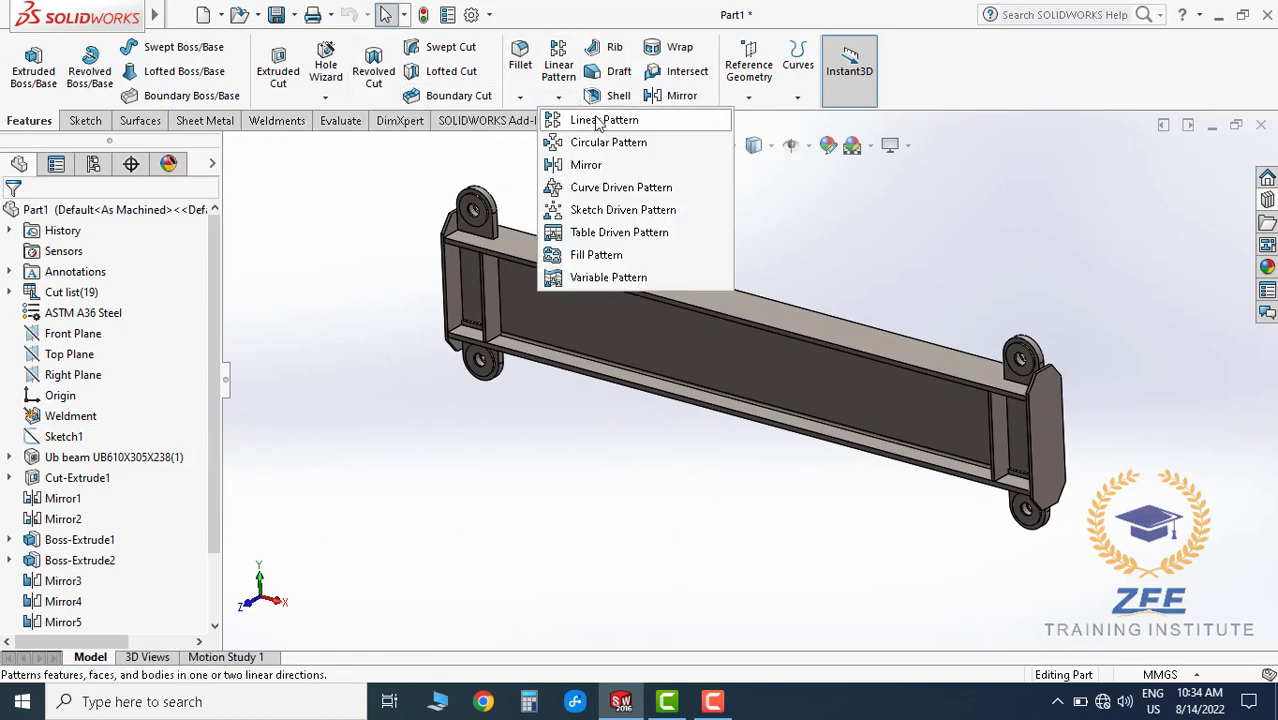
{"action": "left_click", "coordinate": [600, 120]}
{"action": "left_click", "coordinate": [925, 470]}
{"action": "scroll", "coordinate": [481, 456], "scroll_direction": "down", "scroll_amount": 3}
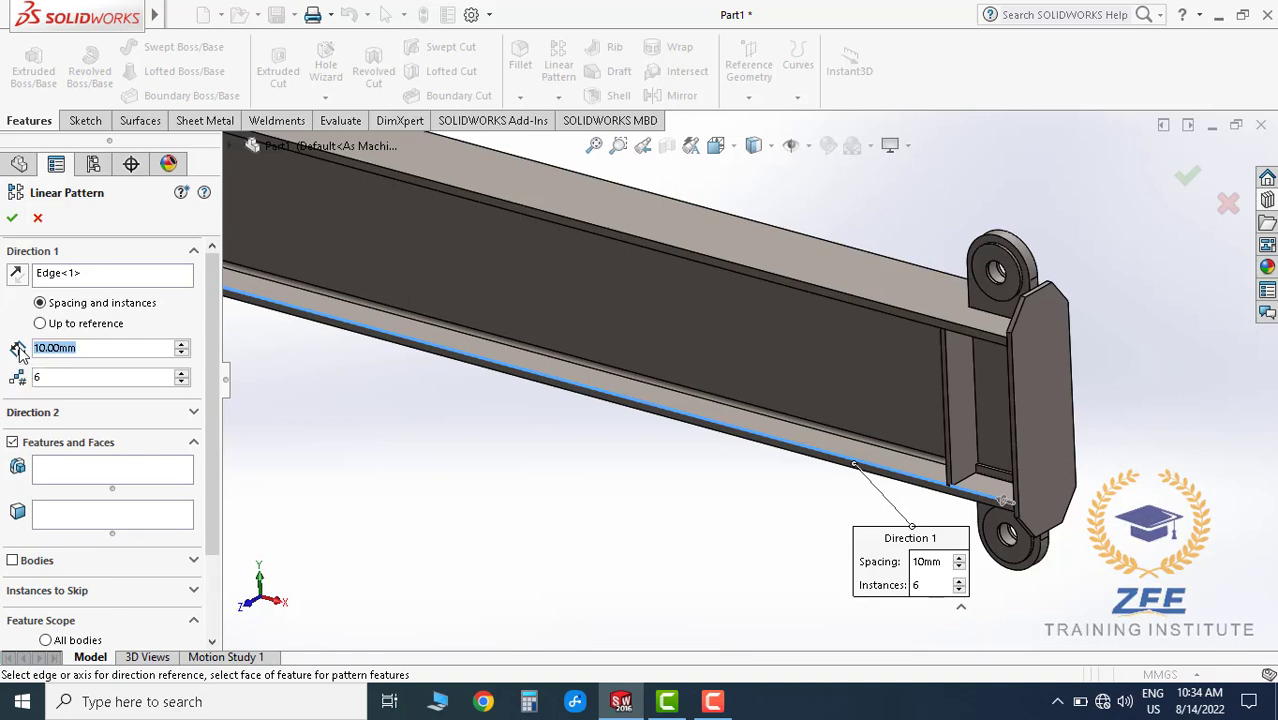
{"action": "type", "text": "1860"}
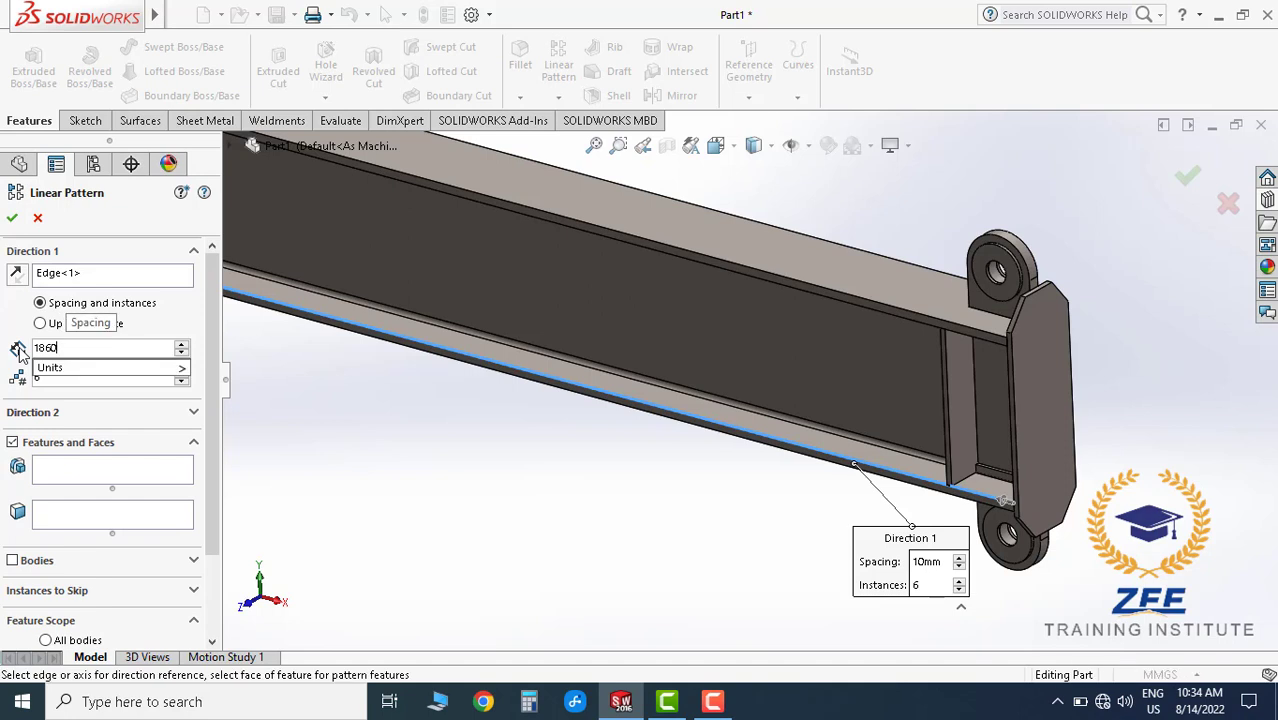
{"action": "key", "text": "Return"}
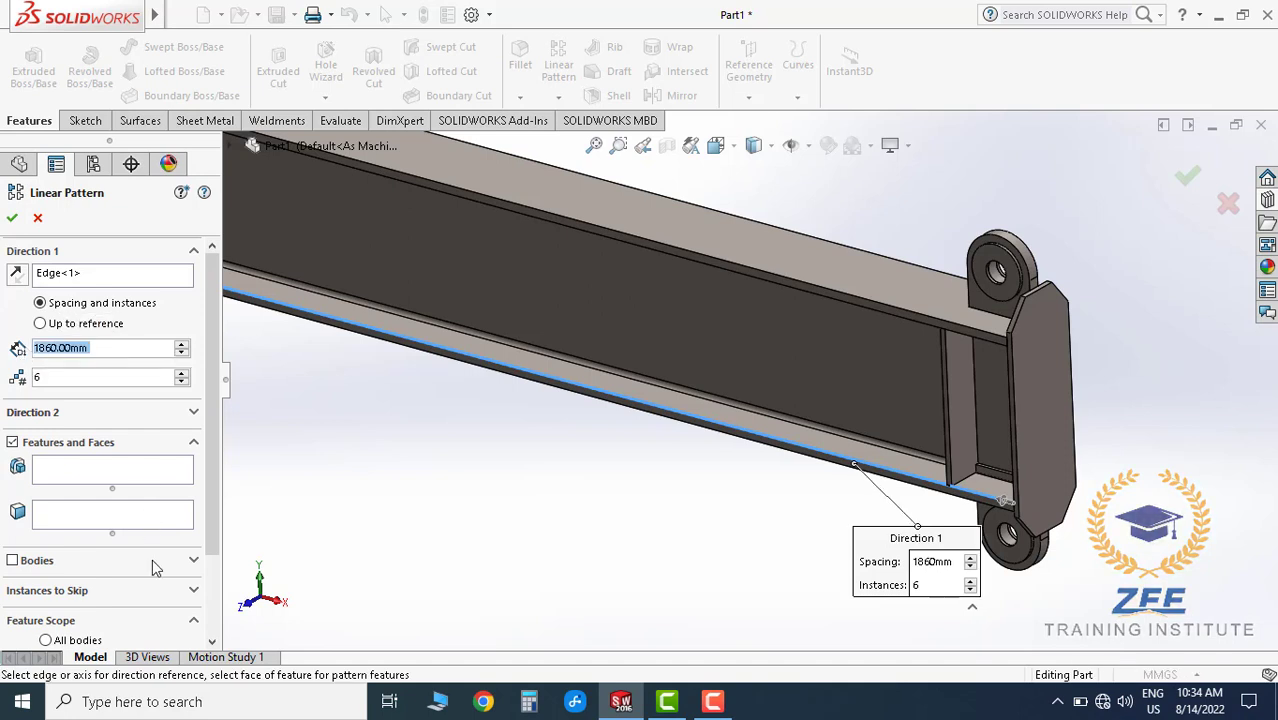
{"action": "left_click_drag", "start_coordinate": [207, 505], "coordinate": [218, 571]}
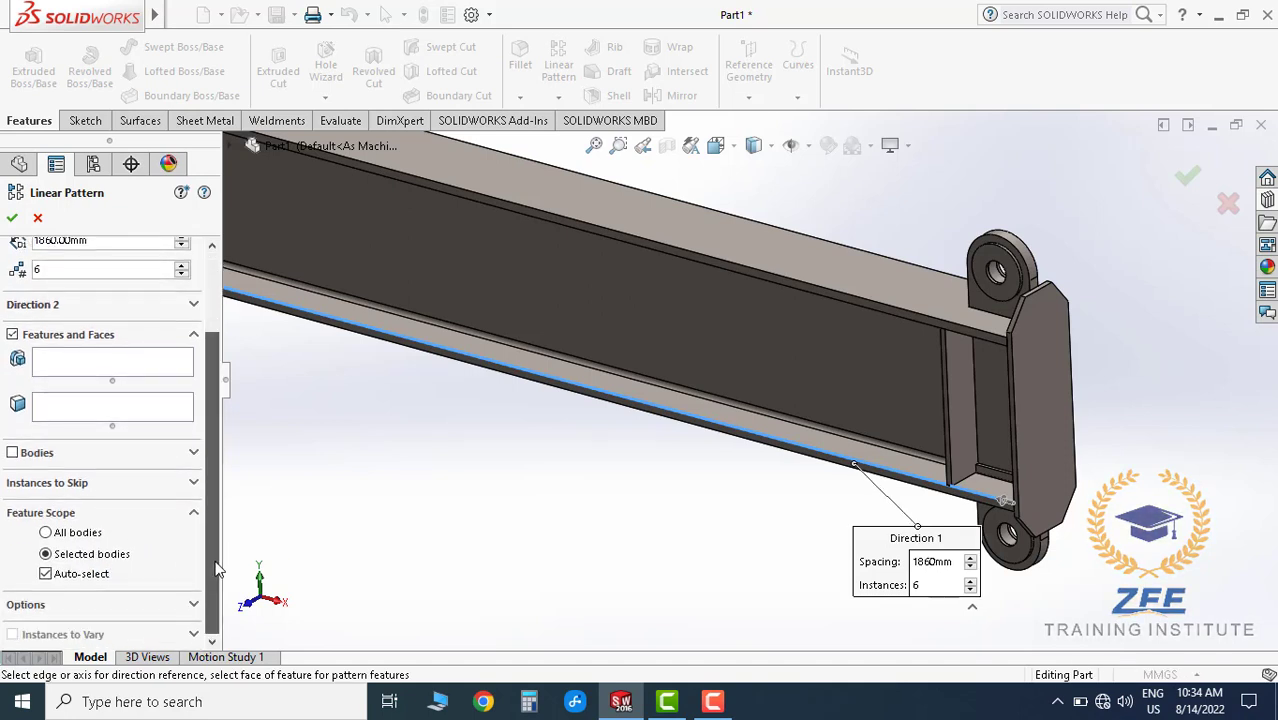
{"action": "left_click", "coordinate": [76, 460]}
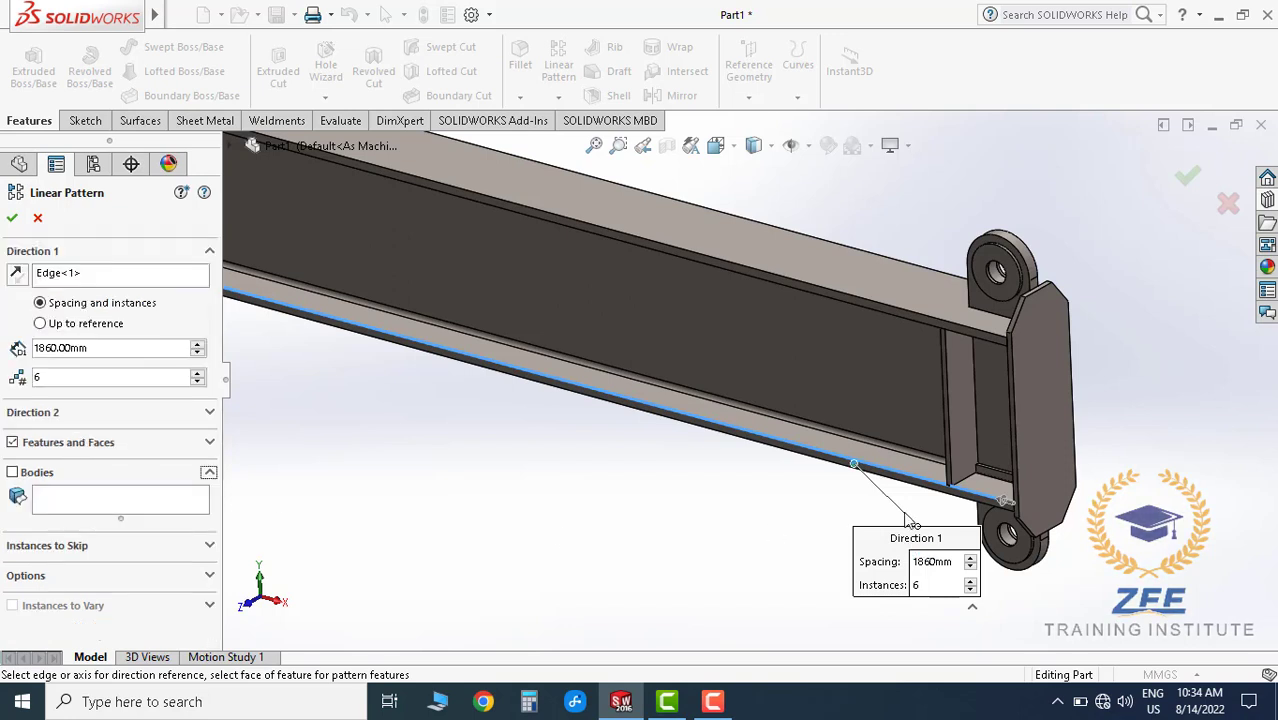
{"action": "left_click", "coordinate": [948, 390]}
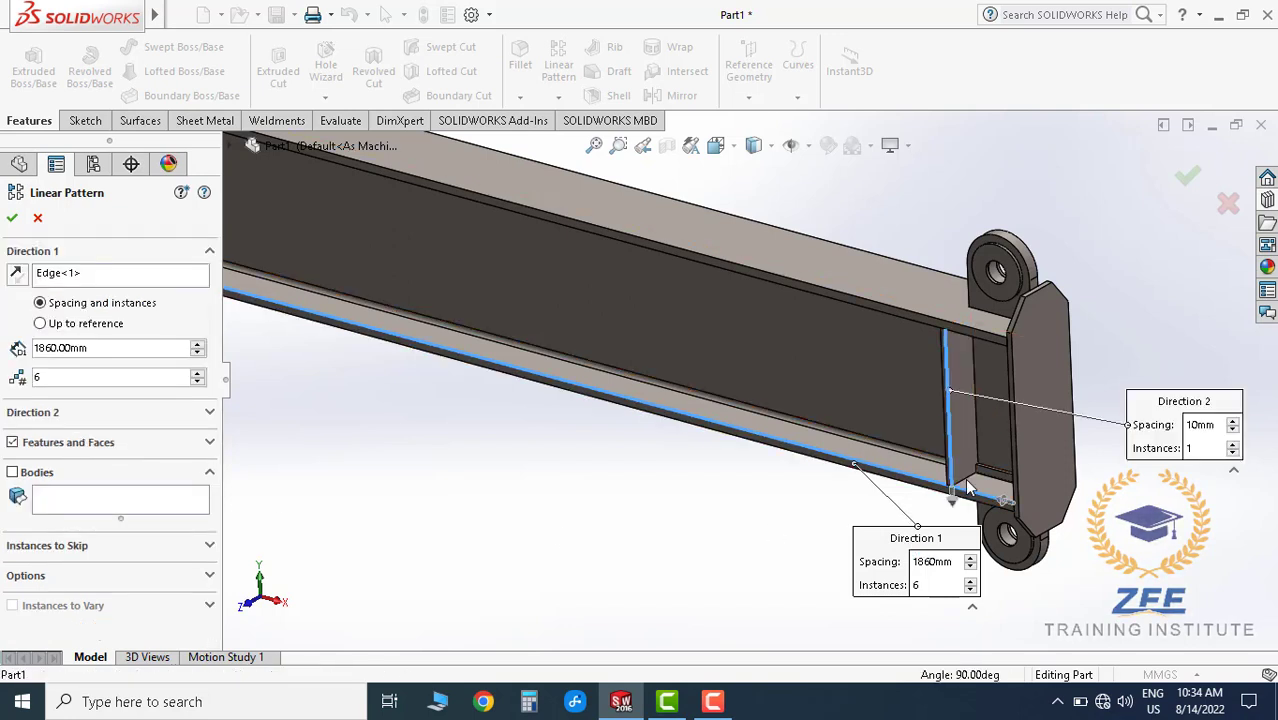
{"action": "key", "text": "Return"}
{"action": "key", "text": "Escape"}
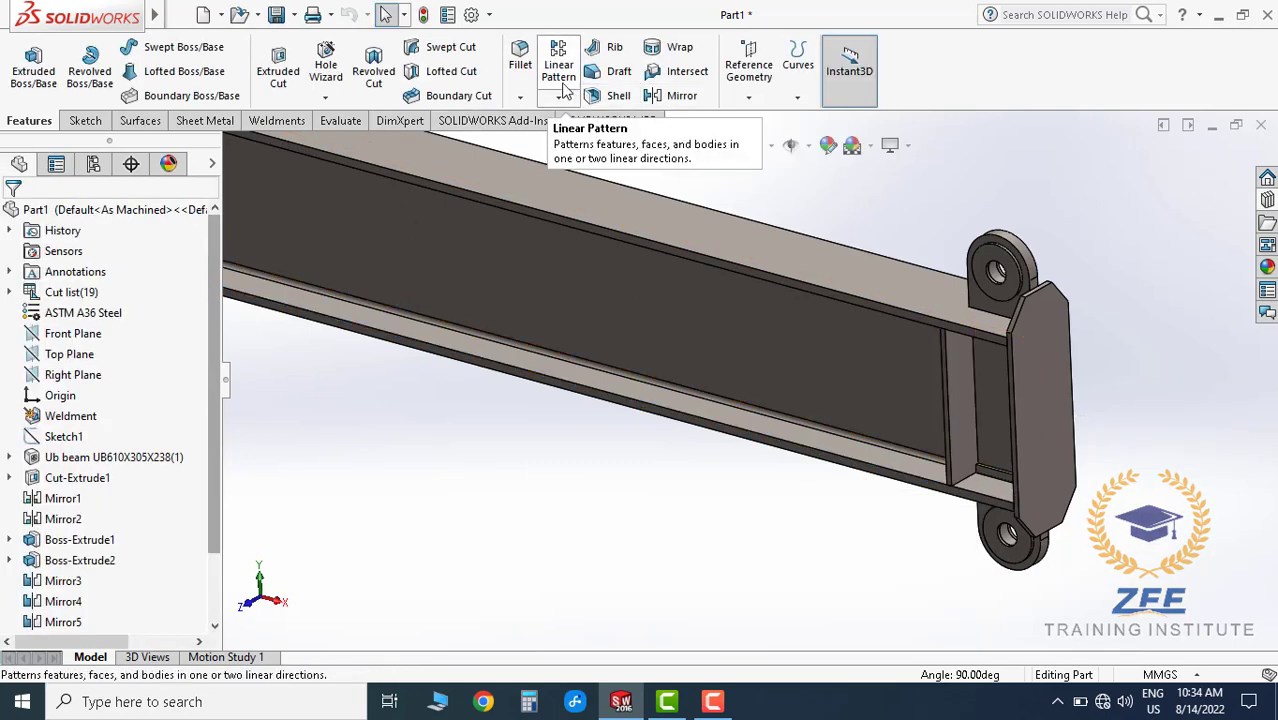
{"action": "left_click", "coordinate": [558, 64]}
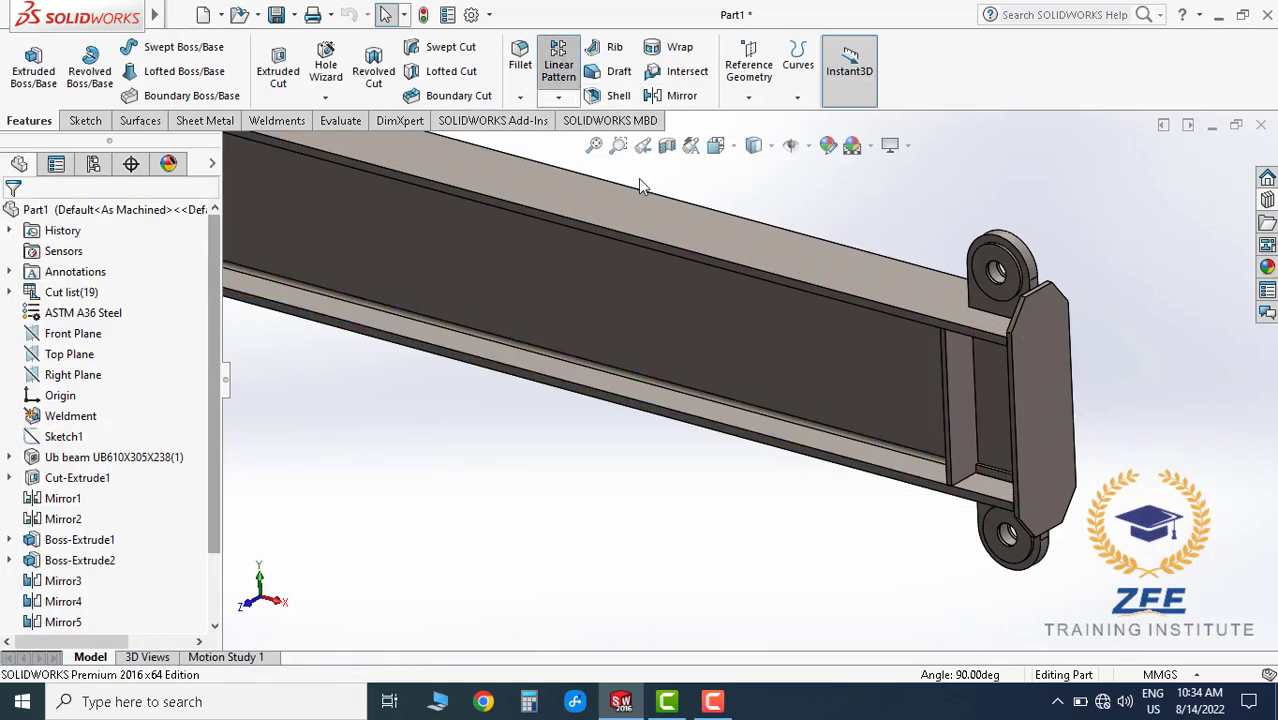
{"action": "left_click", "coordinate": [664, 244]}
{"action": "type", "text": "1680"}
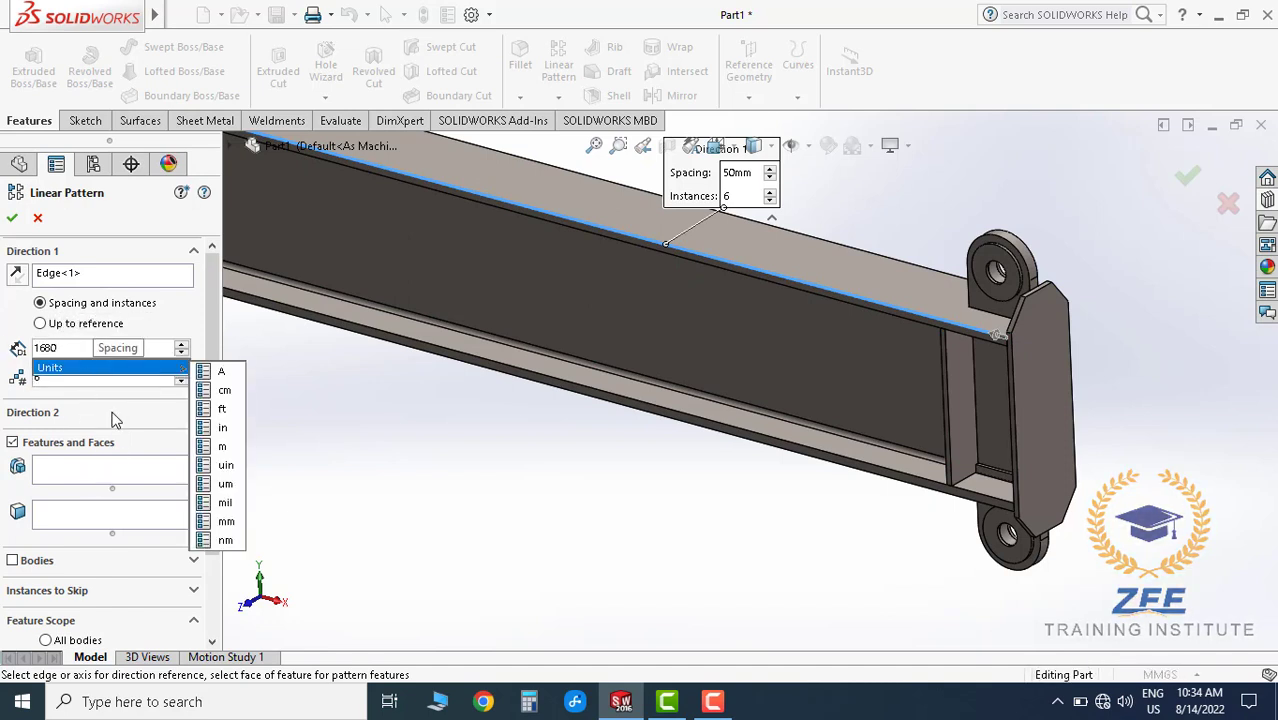
{"action": "left_click", "coordinate": [49, 378]}
{"action": "type", "text": "2"}
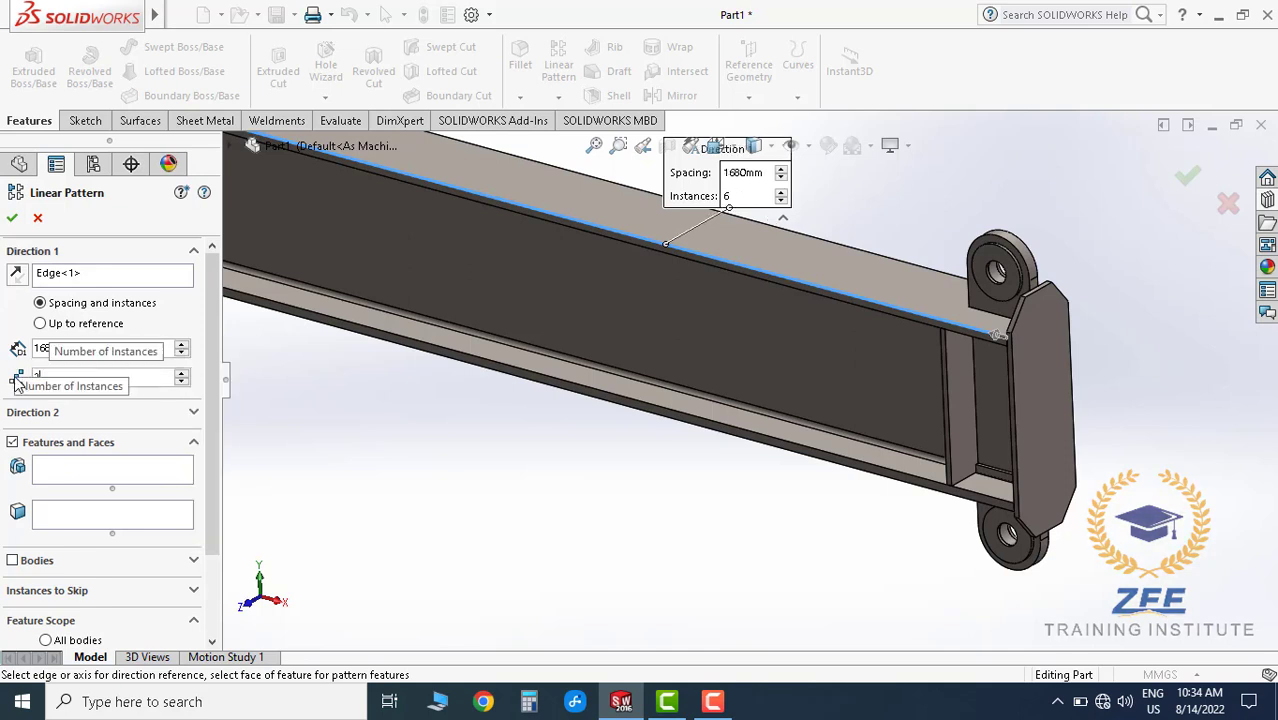
{"action": "left_click", "coordinate": [71, 563]}
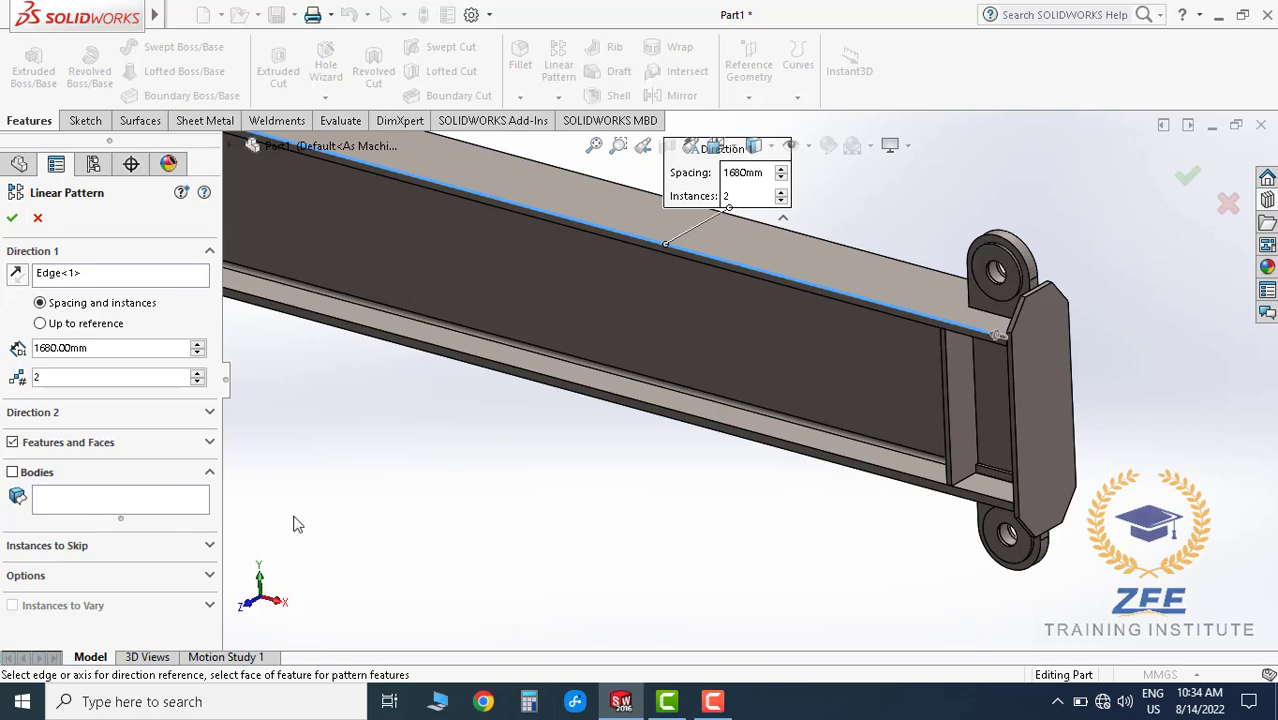
{"action": "left_click", "coordinate": [963, 378]}
{"action": "scroll", "coordinate": [900, 410], "scroll_direction": "up", "scroll_amount": 3}
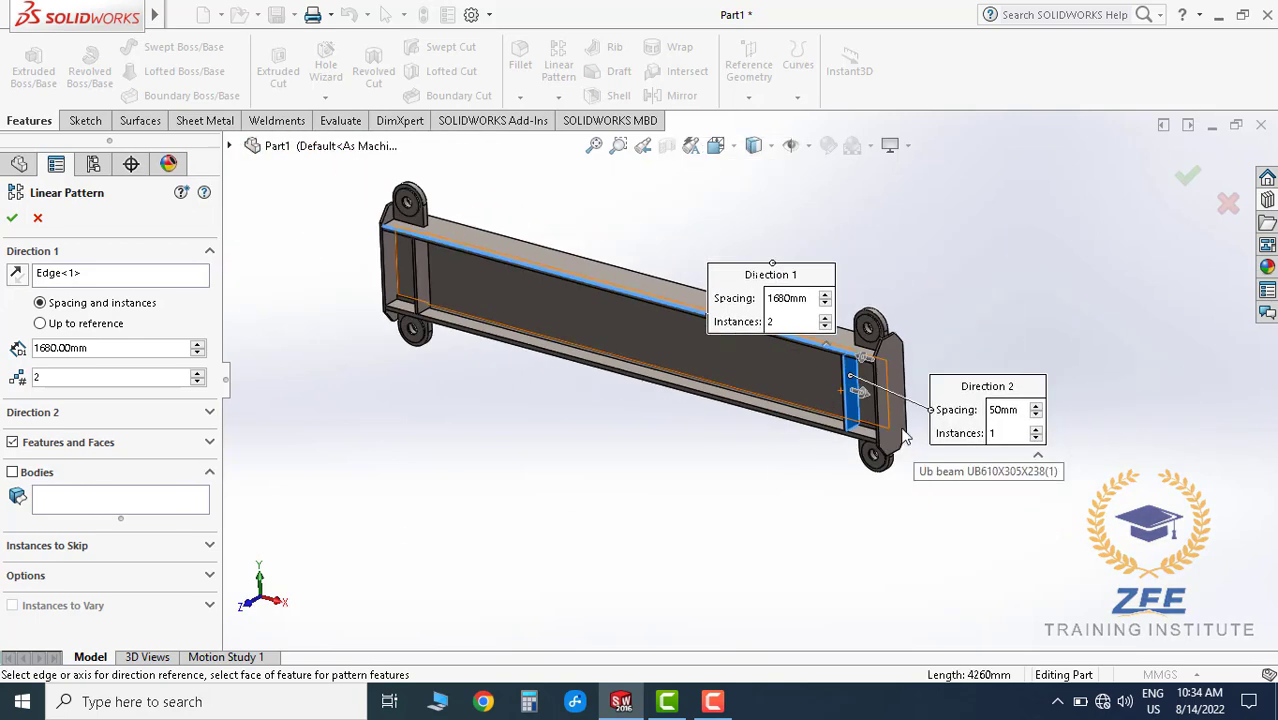
{"action": "scroll", "coordinate": [600, 390], "scroll_direction": "down", "scroll_amount": 2}
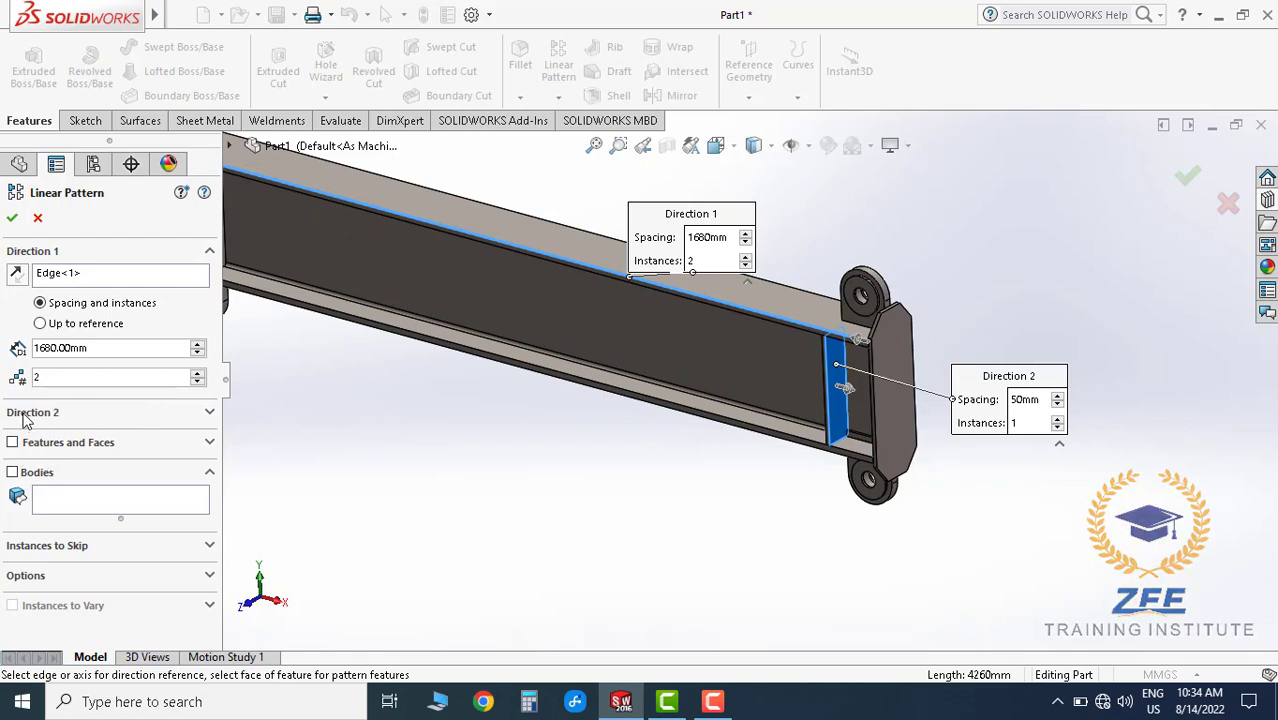
{"action": "left_click", "coordinate": [13, 473]}
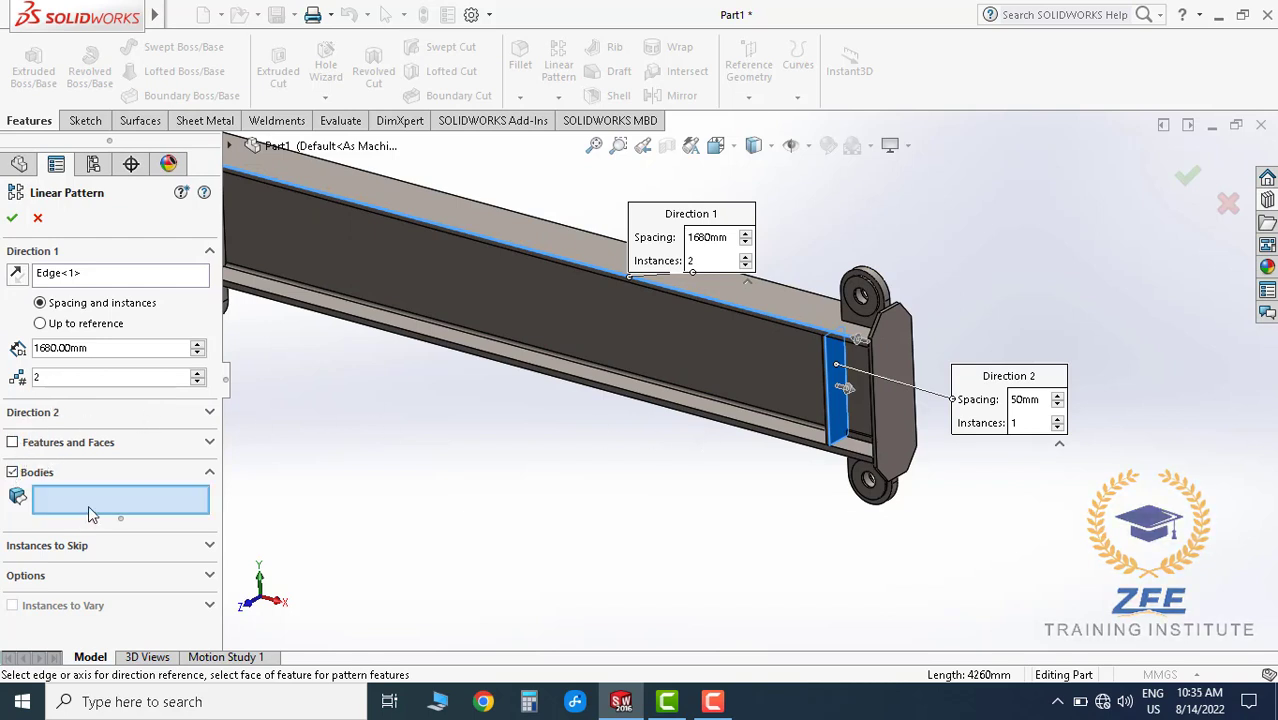
{"action": "left_click", "coordinate": [826, 370]}
{"action": "middle_click_drag", "start_coordinate": [826, 370], "coordinate": [614, 413]}
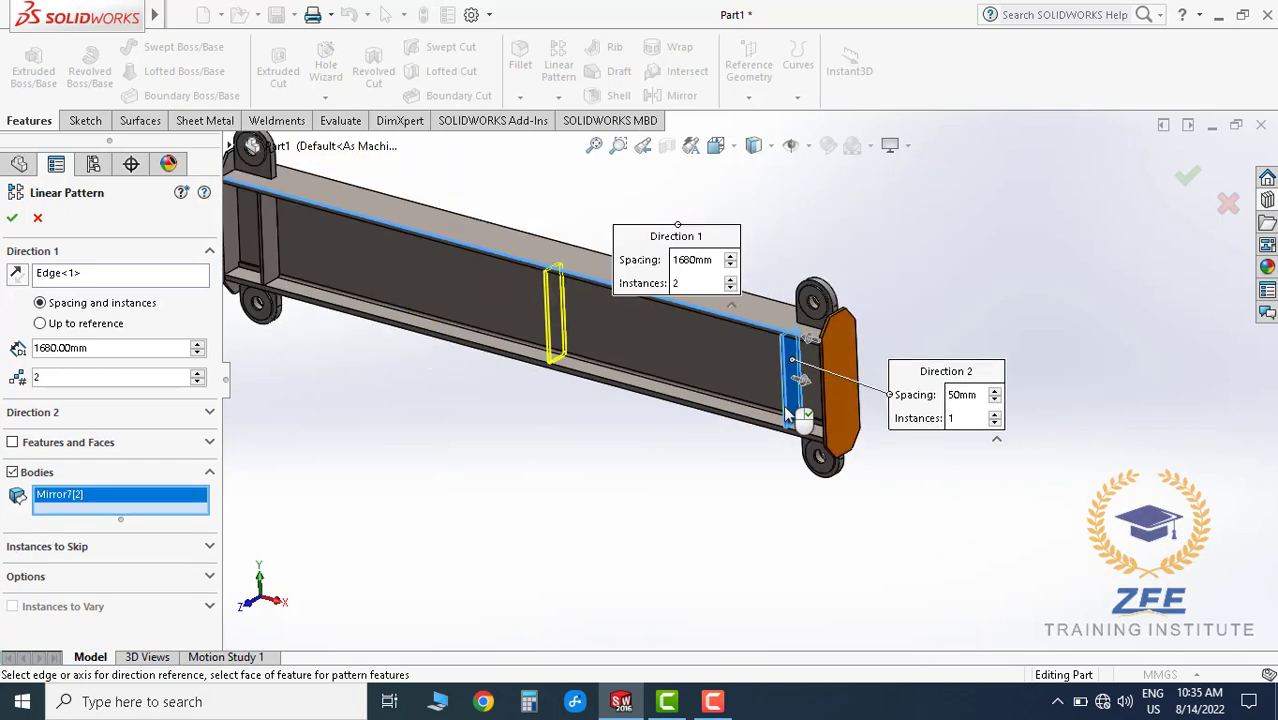
{"action": "scroll", "coordinate": [502, 331], "scroll_direction": "down", "scroll_amount": 3}
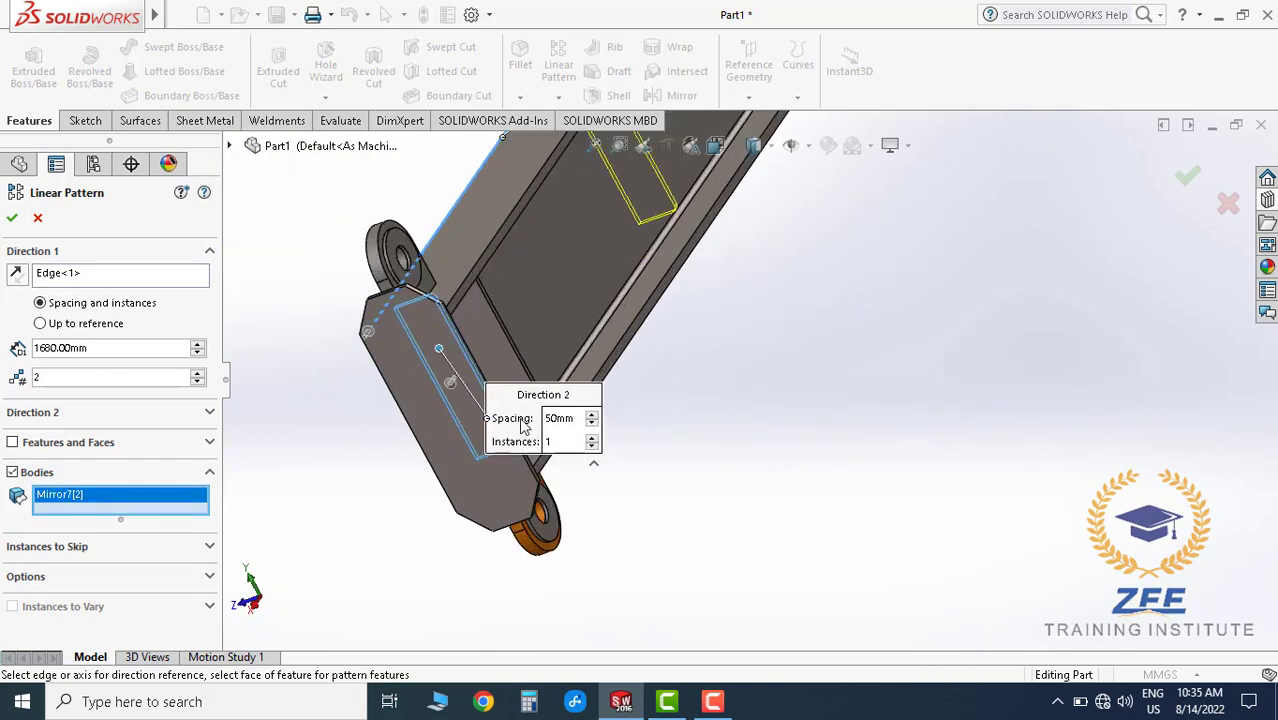
{"action": "left_click", "coordinate": [502, 331]}
{"action": "scroll", "coordinate": [697, 352], "scroll_direction": "up", "scroll_amount": 3}
{"action": "middle_click_drag", "start_coordinate": [697, 352], "coordinate": [792, 330]}
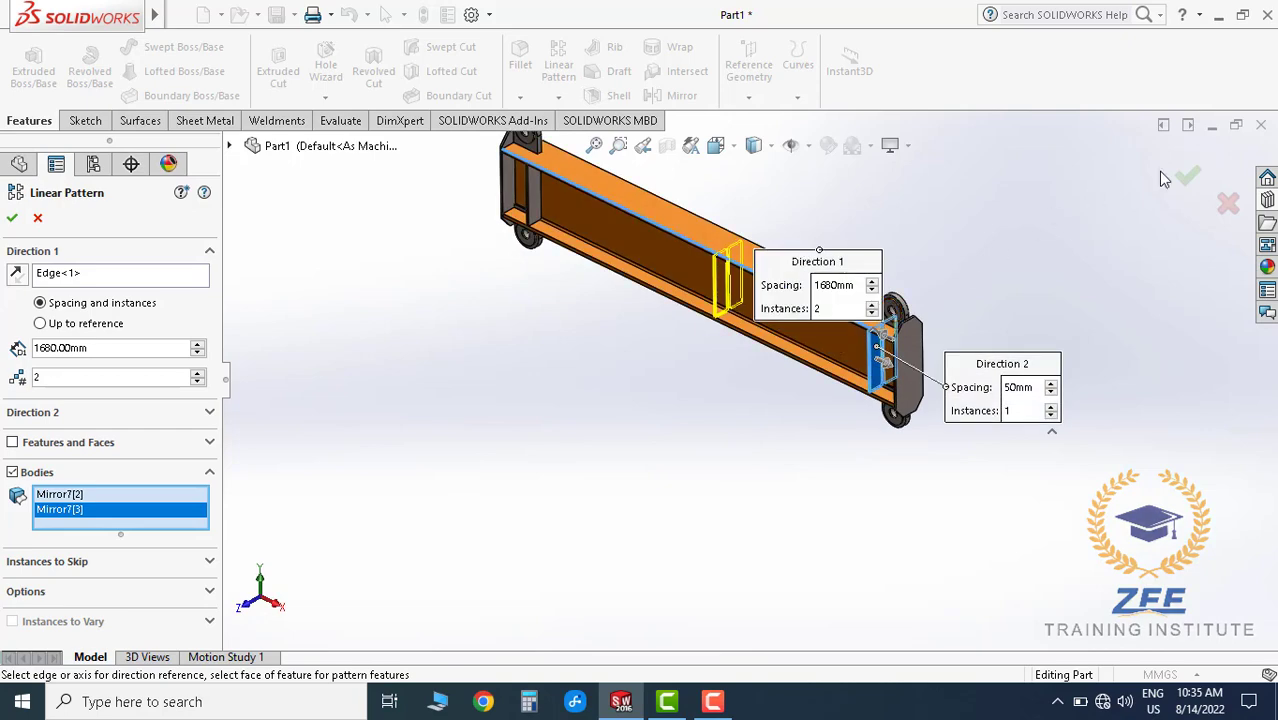
{"action": "left_click", "coordinate": [757, 362]}
{"action": "scroll", "coordinate": [895, 383], "scroll_direction": "down", "scroll_amount": 3}
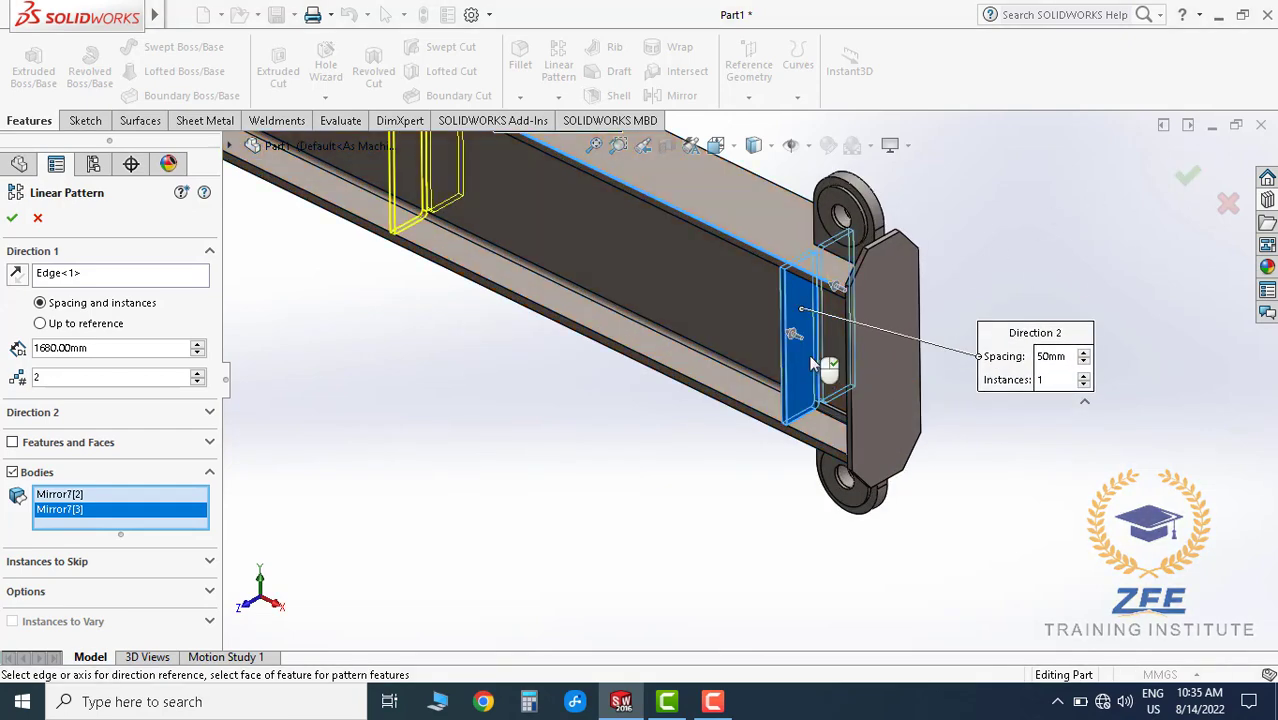
{"action": "scroll", "coordinate": [799, 389], "scroll_direction": "up", "scroll_amount": 3}
{"action": "scroll", "coordinate": [1030, 298], "scroll_direction": "down", "scroll_amount": 1}
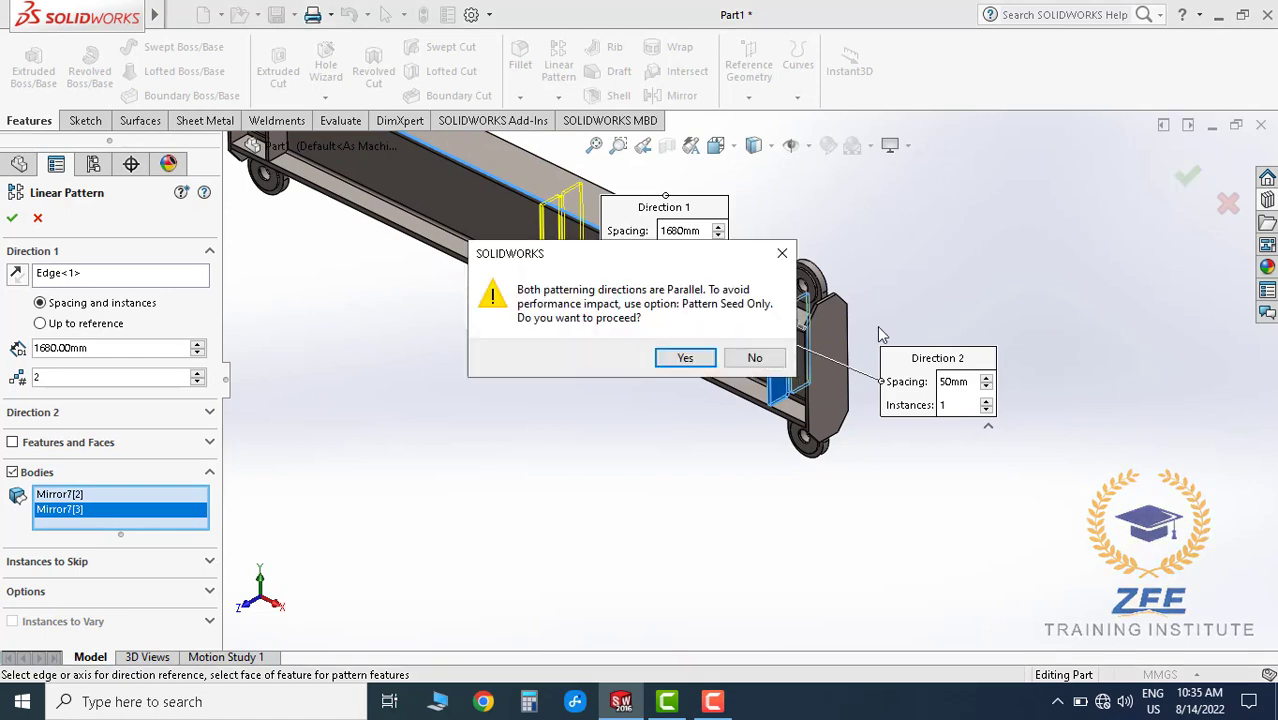
{"action": "left_click", "coordinate": [744, 366]}
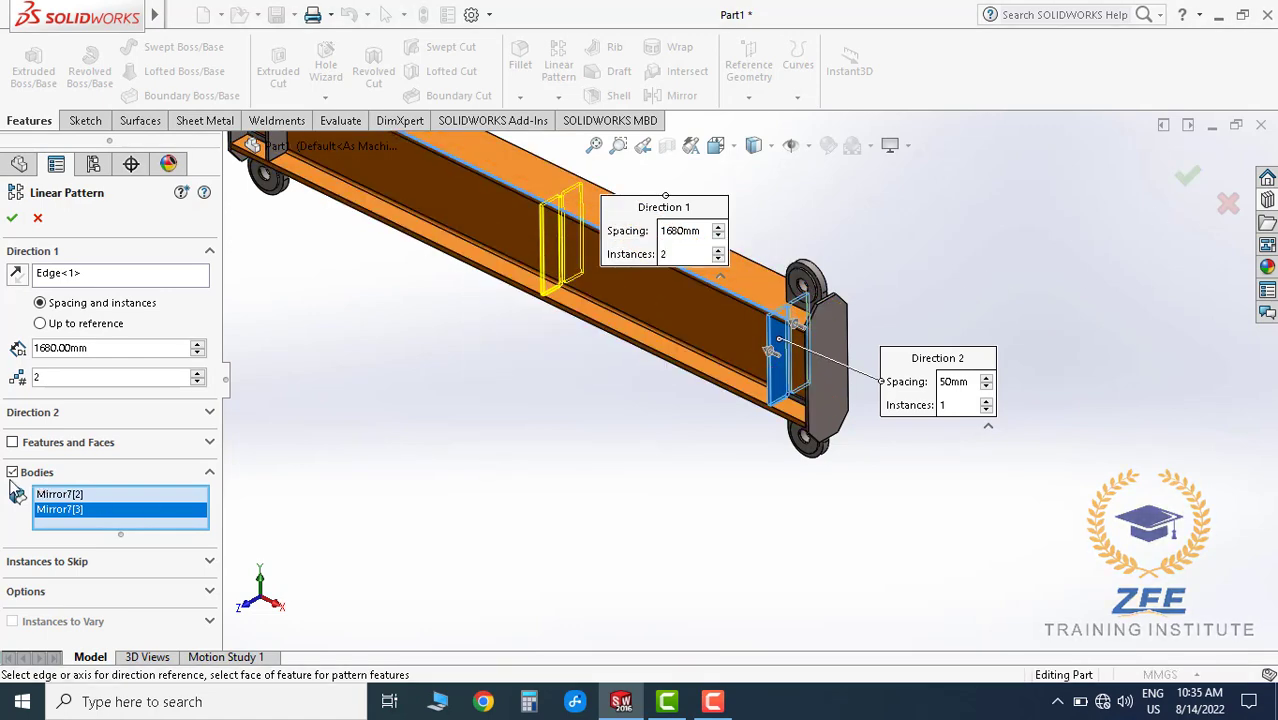
{"action": "left_click", "coordinate": [13, 276]}
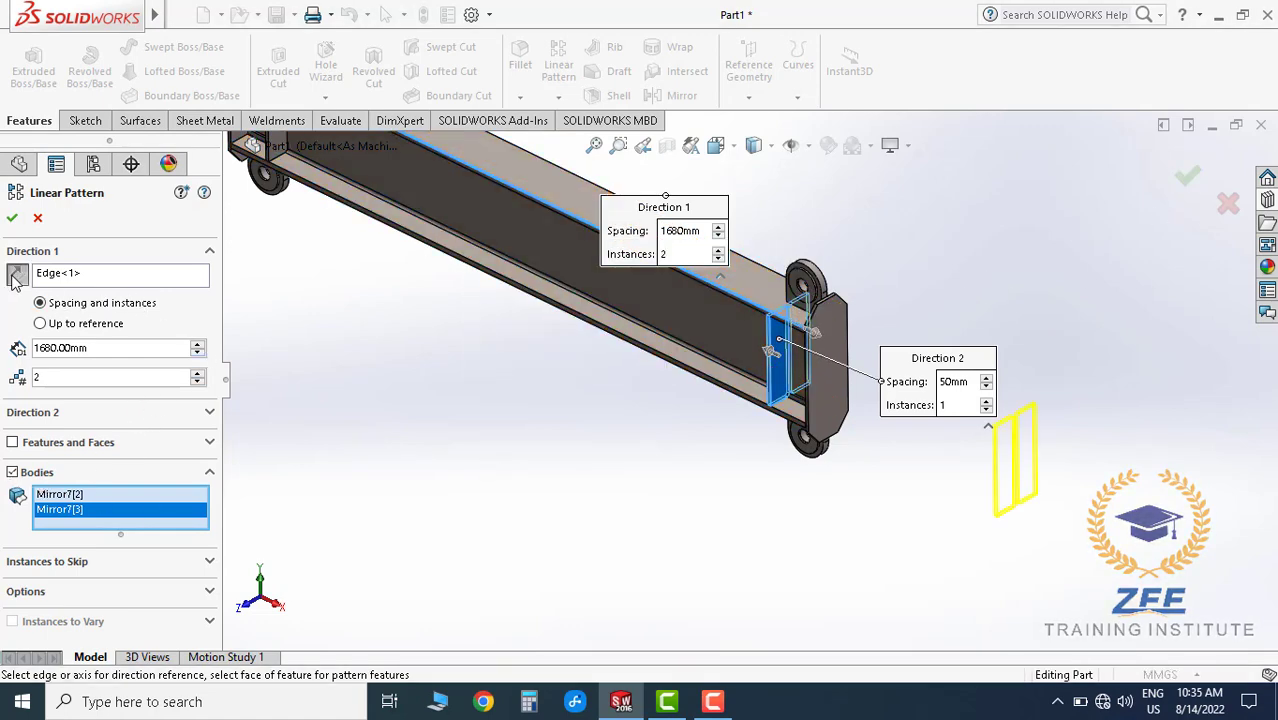
{"action": "left_click", "coordinate": [13, 276]}
{"action": "scroll", "coordinate": [586, 332], "scroll_direction": "up", "scroll_amount": 2}
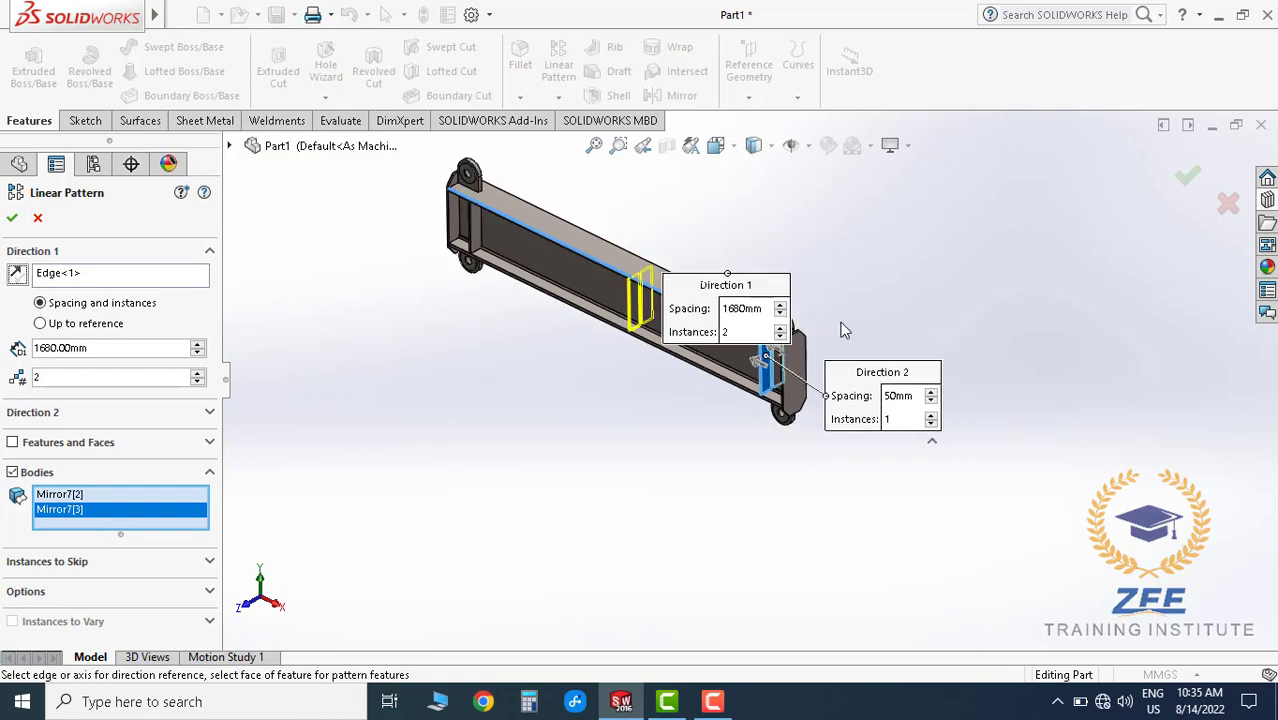
{"action": "key", "text": "Return"}
{"action": "scroll", "coordinate": [796, 384], "scroll_direction": "down", "scroll_amount": 3}
{"action": "scroll", "coordinate": [756, 402], "scroll_direction": "down", "scroll_amount": 2}
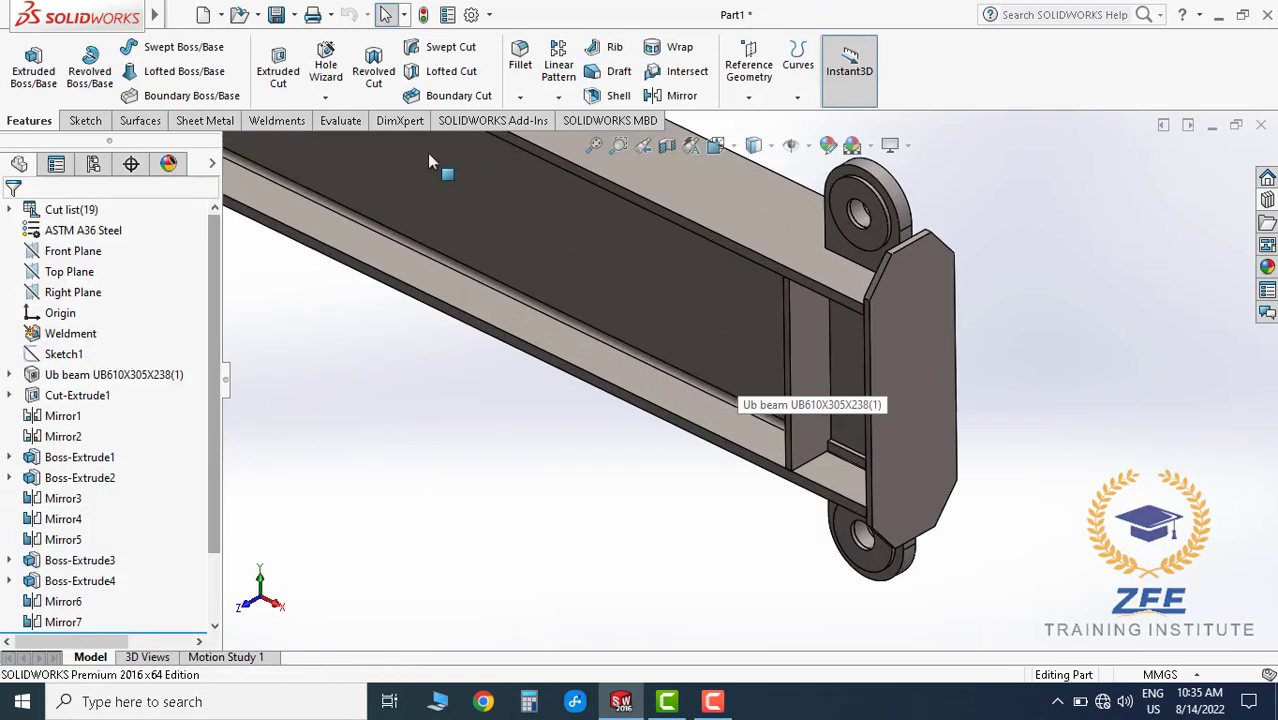
- Linear-pattern the two end stiffener plate bodies along the beam's top edge, 1860 mm spacing, 2 instances
{"action": "left_click", "coordinate": [558, 66]}
{"action": "left_click", "coordinate": [688, 244]}
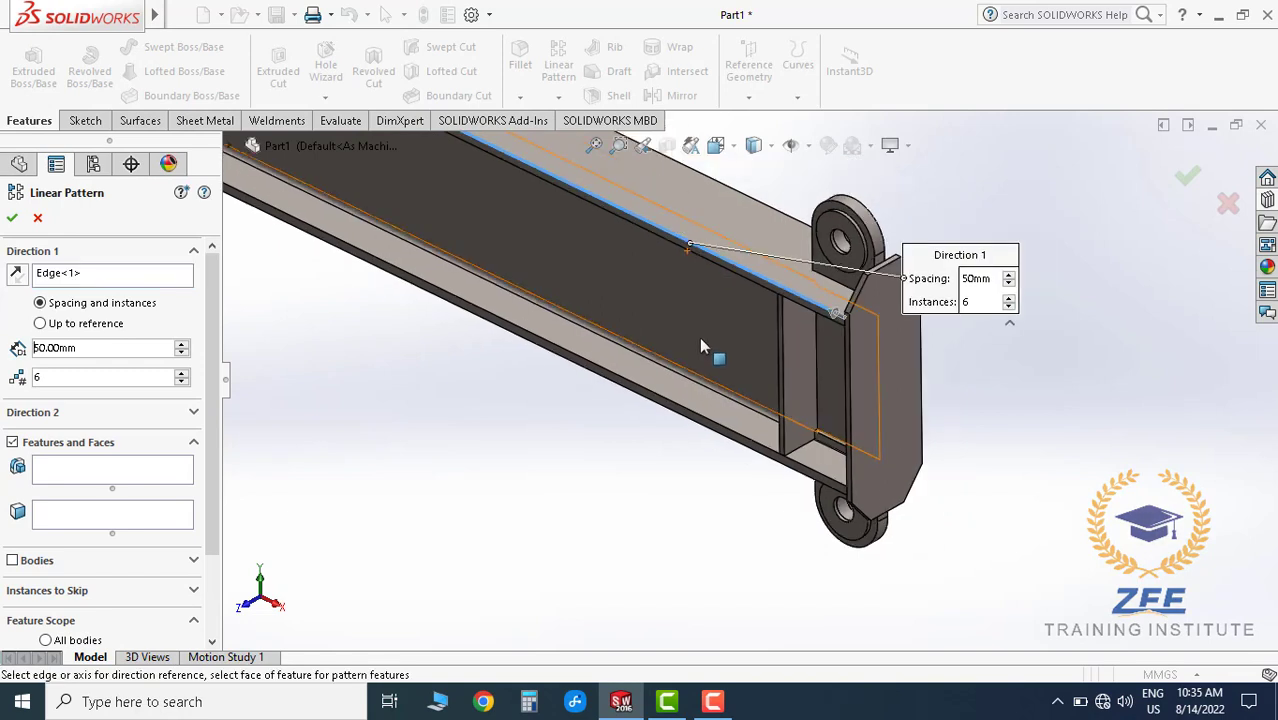
{"action": "scroll", "coordinate": [701, 347], "scroll_direction": "up", "scroll_amount": 2}
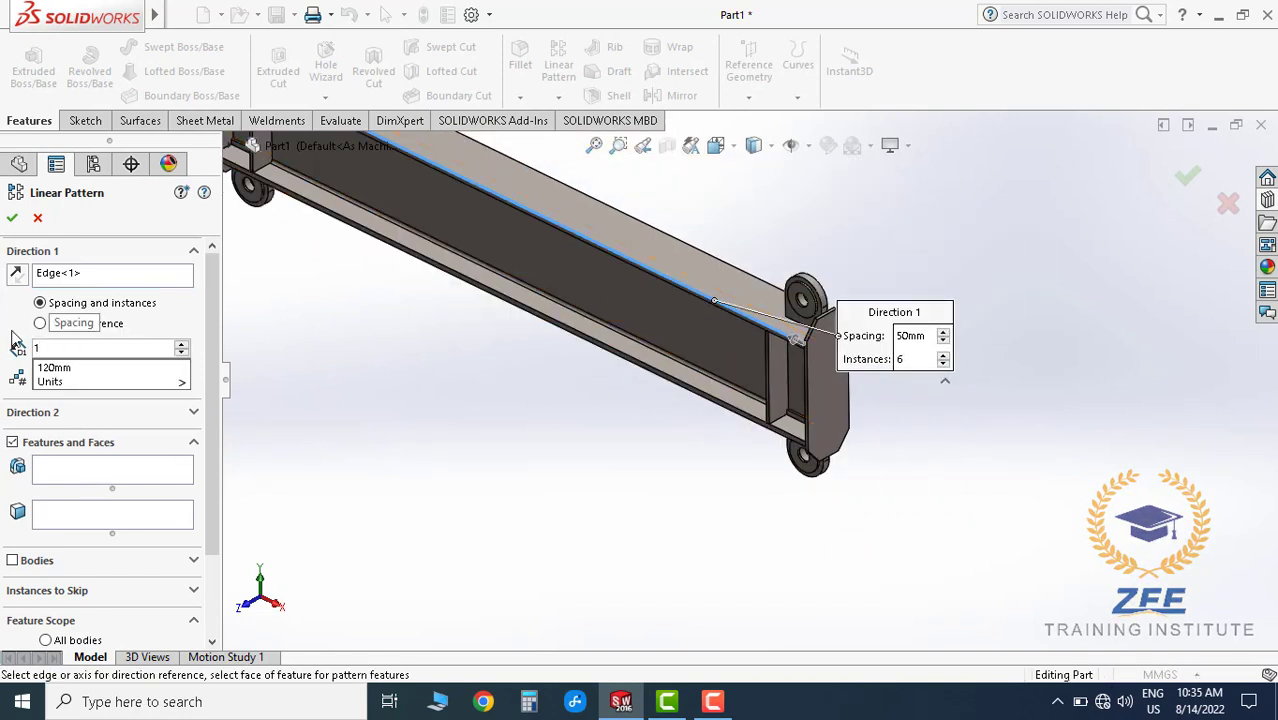
{"action": "key", "text": "Return"}
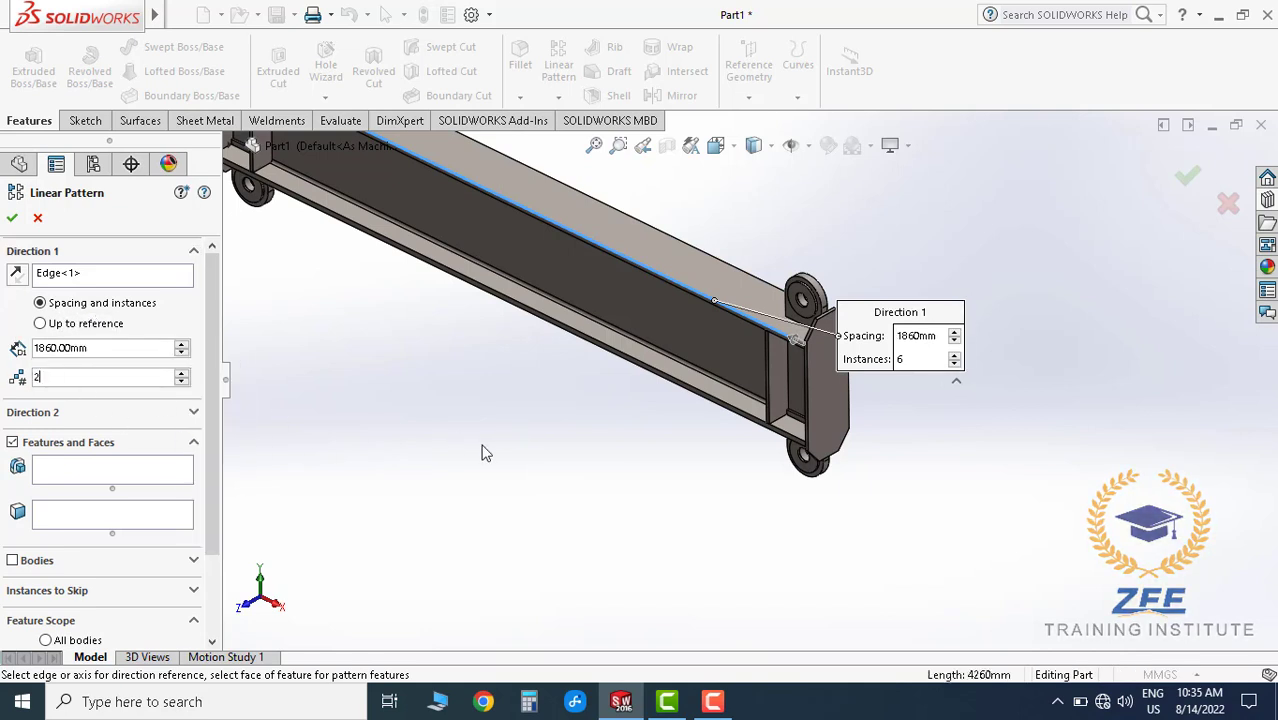
{"action": "scroll", "coordinate": [214, 487], "scroll_direction": "down", "scroll_amount": 3}
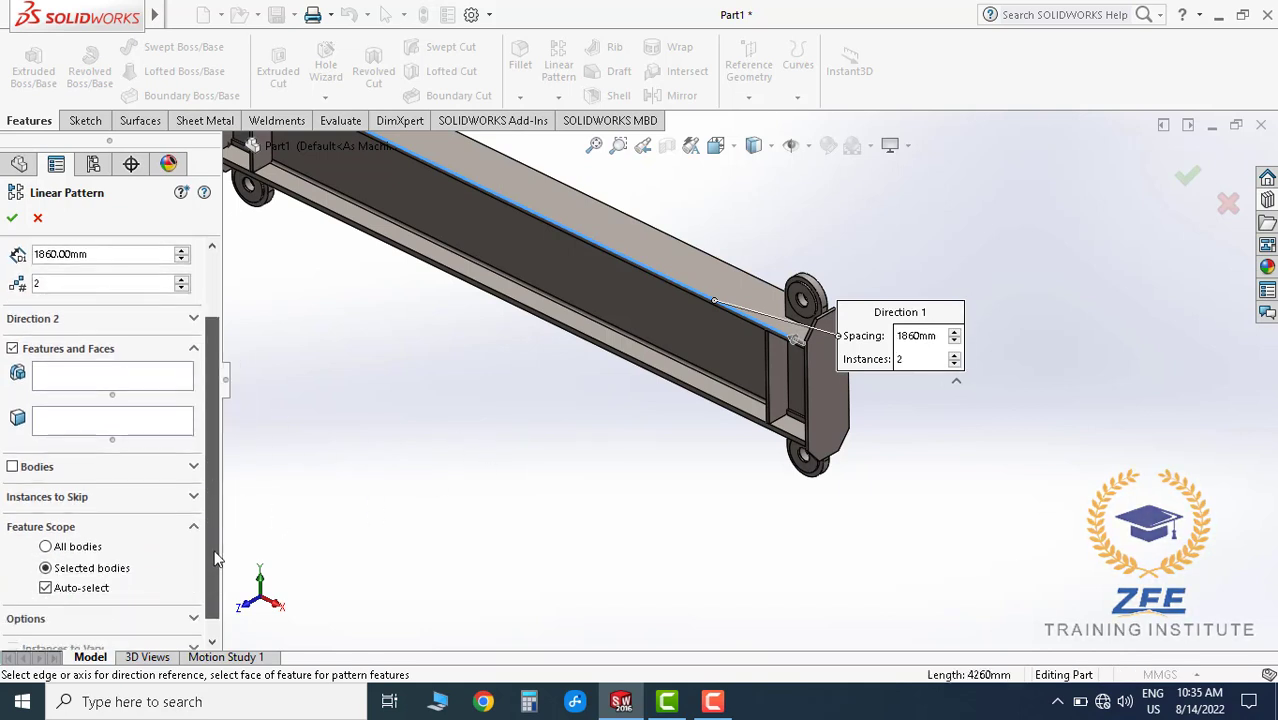
{"action": "left_click", "coordinate": [50, 463]}
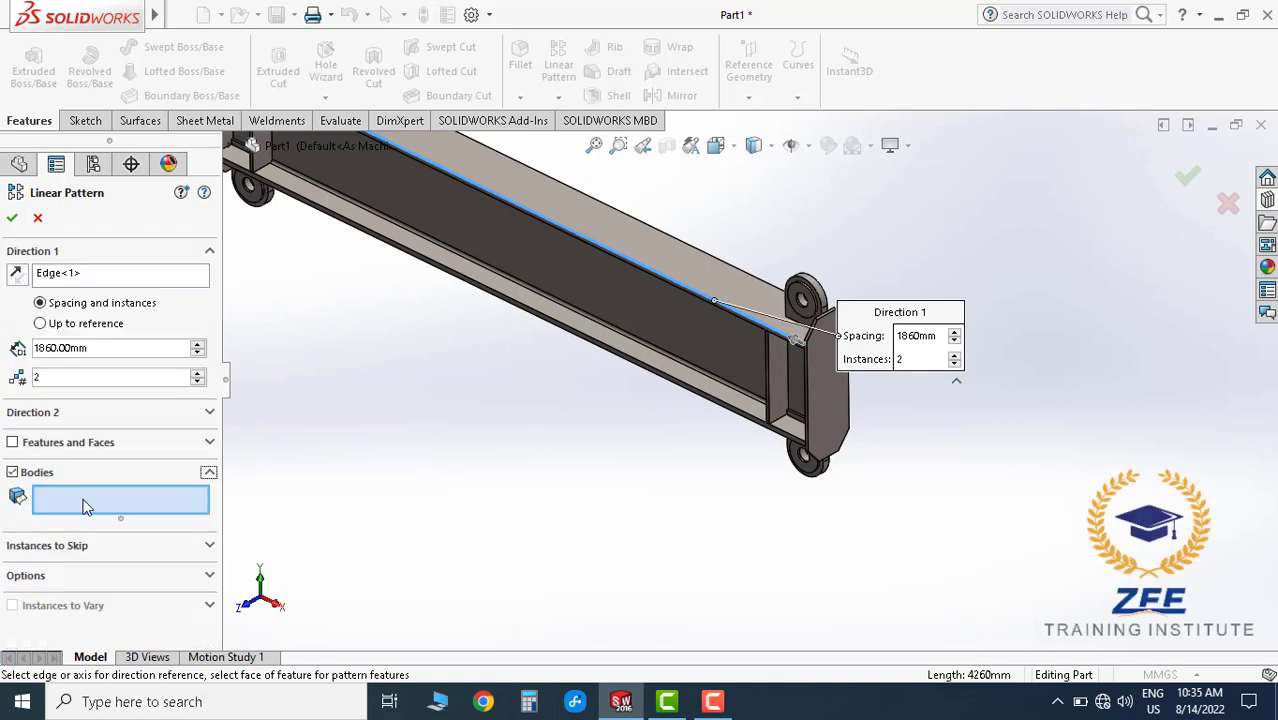
{"action": "left_click", "coordinate": [771, 392]}
{"action": "middle_click_drag", "start_coordinate": [771, 392], "coordinate": [827, 465]}
{"action": "scroll", "coordinate": [817, 373], "scroll_direction": "down", "scroll_amount": 3}
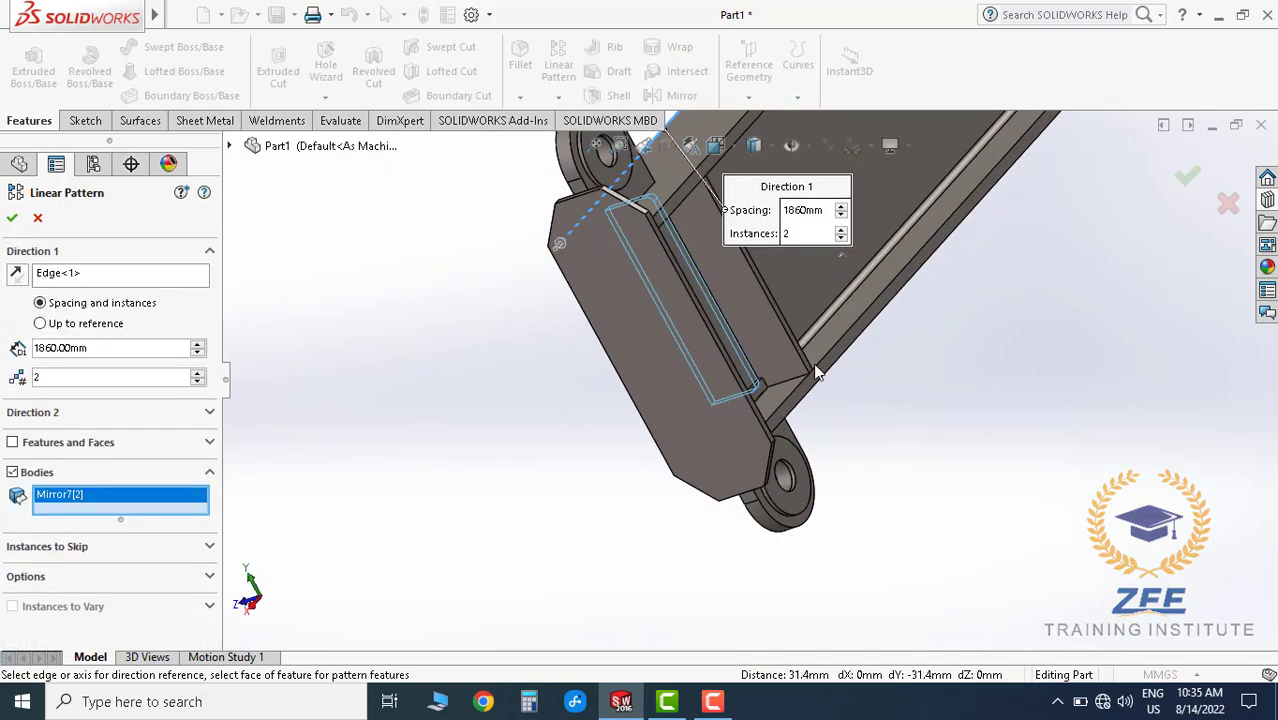
{"action": "left_click", "coordinate": [800, 365]}
{"action": "scroll", "coordinate": [848, 389], "scroll_direction": "up", "scroll_amount": 3}
{"action": "scroll", "coordinate": [941, 224], "scroll_direction": "up", "scroll_amount": 2}
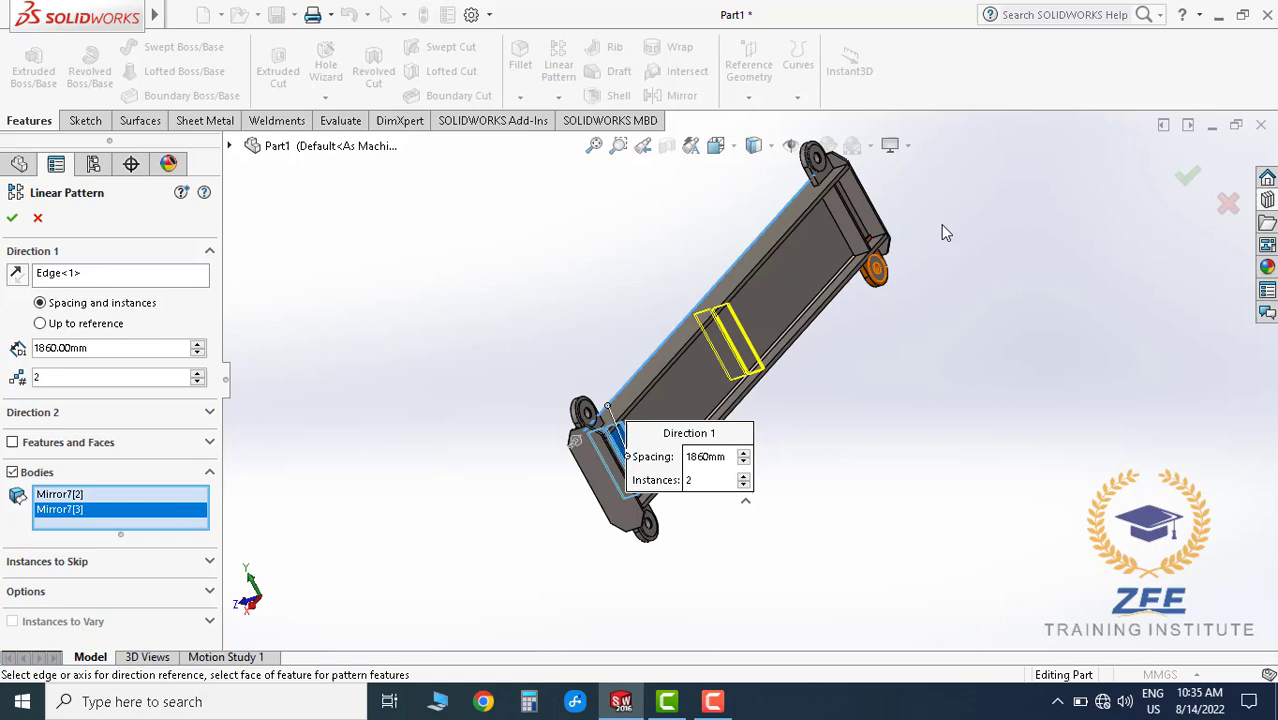
{"action": "left_click", "coordinate": [1187, 177]}
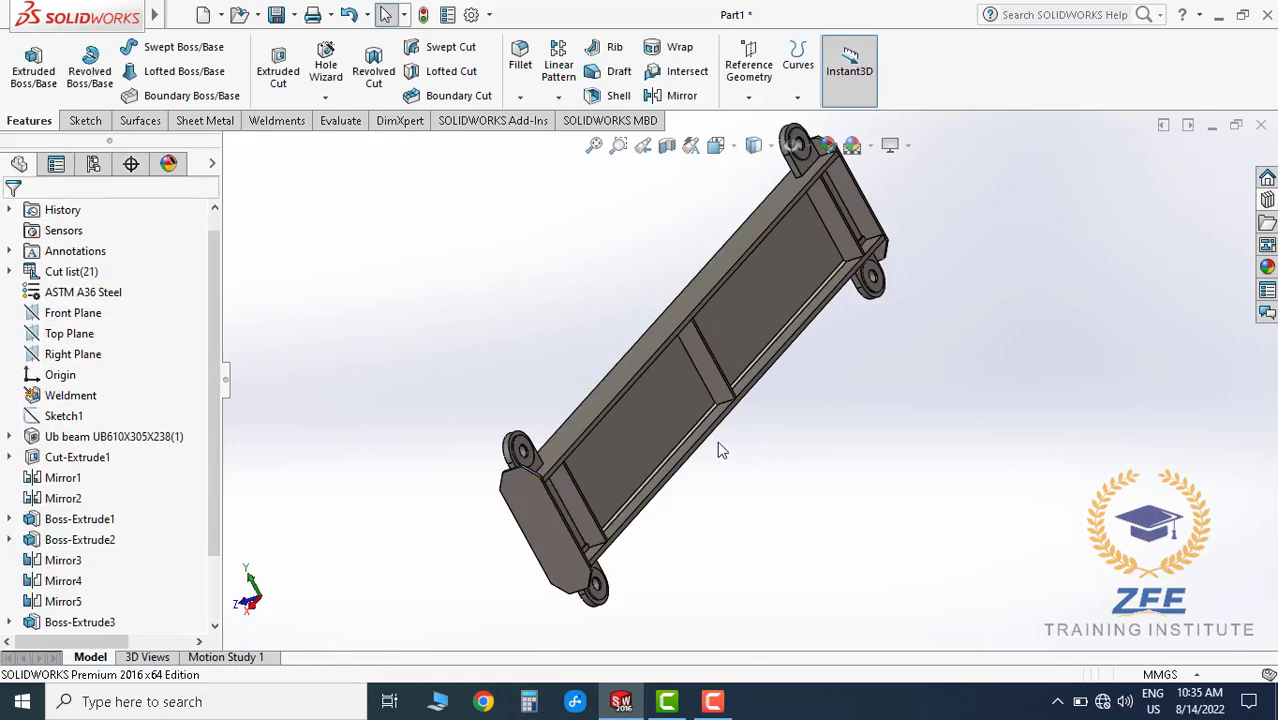
- Fit the beam, orbit it to check the new stiffeners, and switch to isometric view
{"action": "mouse_move", "coordinate": [716, 448]}
{"action": "middle_mouse_down"}
{"action": "mouse_move", "coordinate": [860, 291]}
{"action": "mouse_move", "coordinate": [746, 399]}
{"action": "middle_mouse_up"}
{"action": "scroll", "coordinate": [734, 386], "scroll_direction": "down", "scroll_amount": 5}
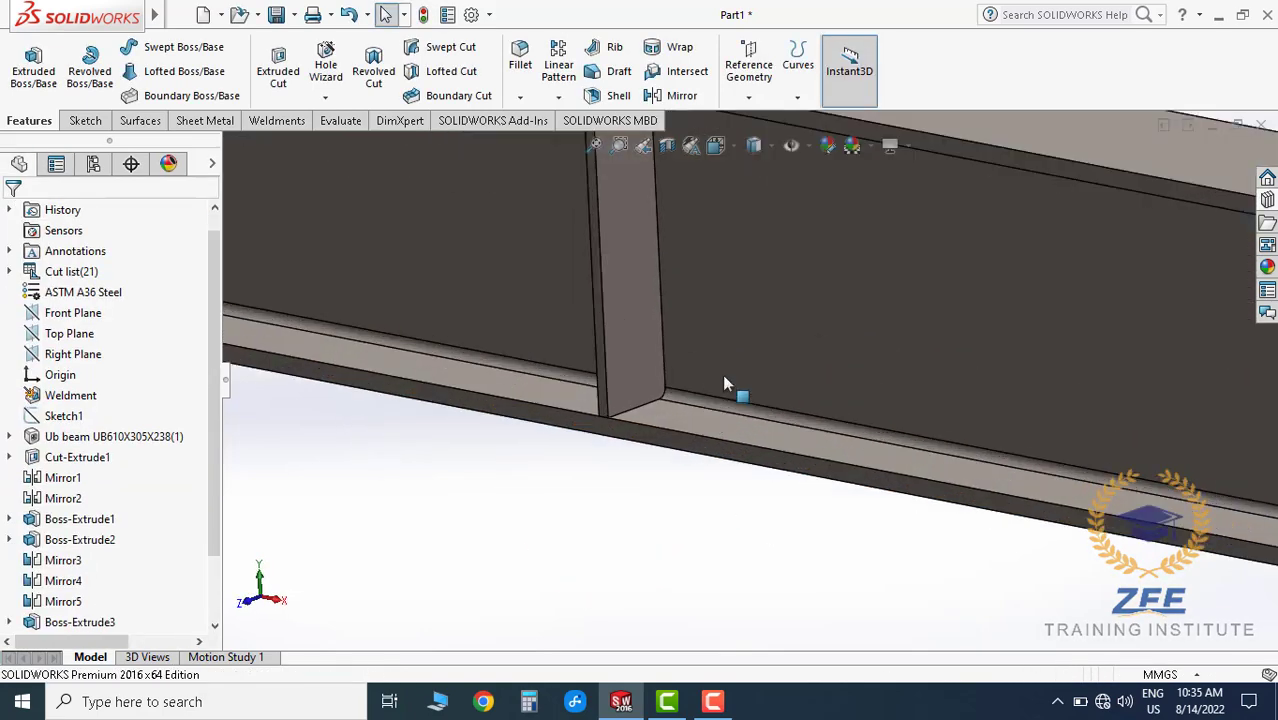
{"action": "key", "text": "f"}
{"action": "scroll", "coordinate": [857, 404], "scroll_direction": "down", "scroll_amount": 5}
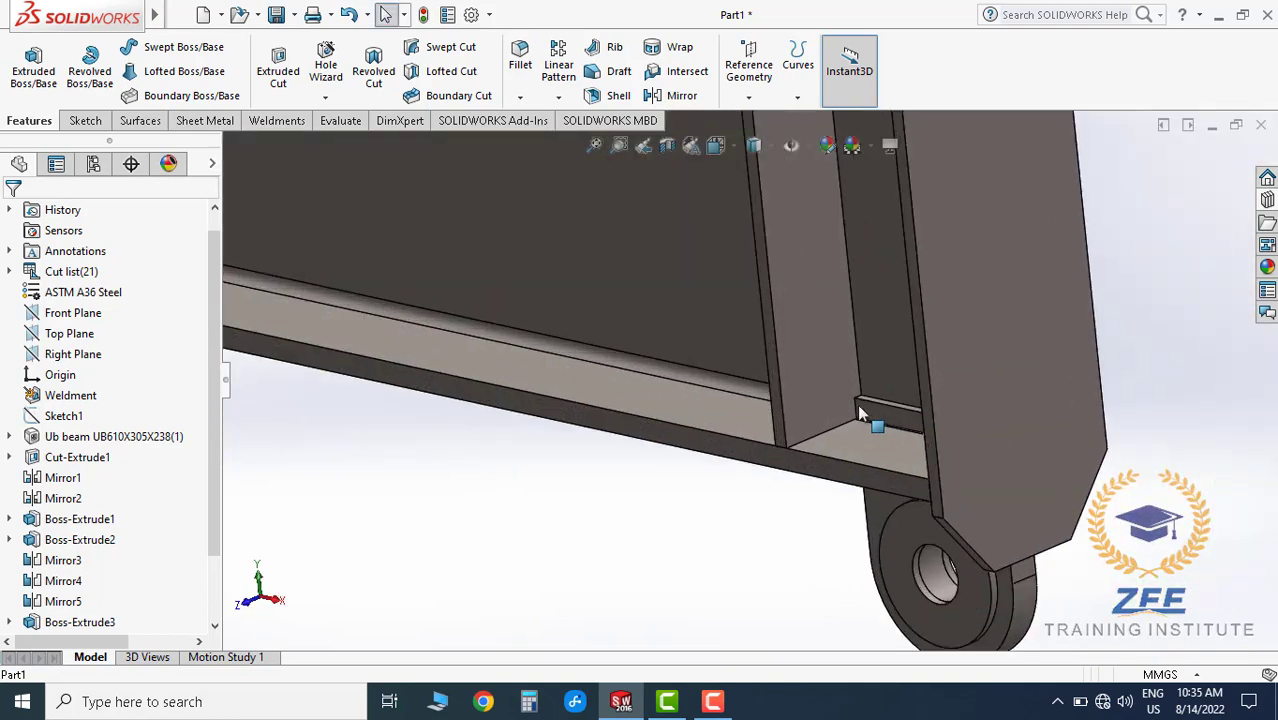
{"action": "scroll", "coordinate": [890, 390], "scroll_direction": "down", "scroll_amount": 2}
{"action": "scroll", "coordinate": [761, 386], "scroll_direction": "down", "scroll_amount": 2}
{"action": "scroll", "coordinate": [762, 390], "scroll_direction": "up", "scroll_amount": 5}
{"action": "middle_click_drag", "start_coordinate": [607, 348], "coordinate": [650, 368]}
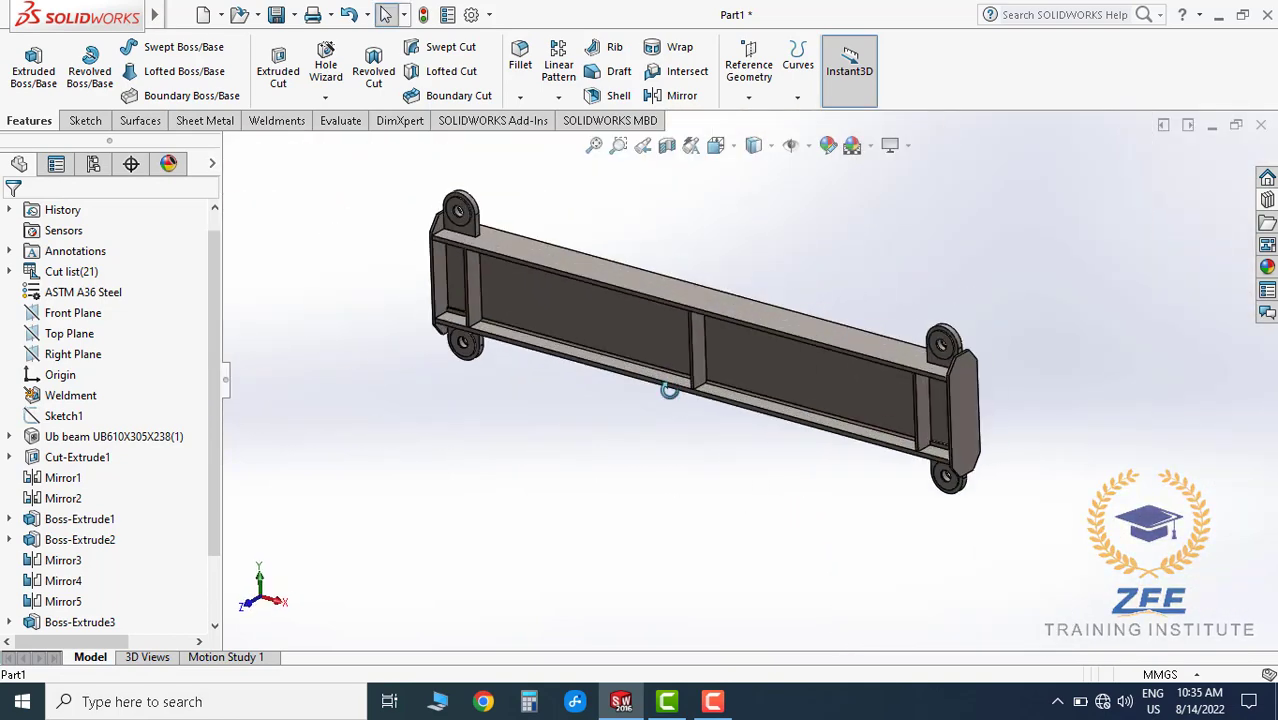
{"action": "left_click", "coordinate": [716, 147]}
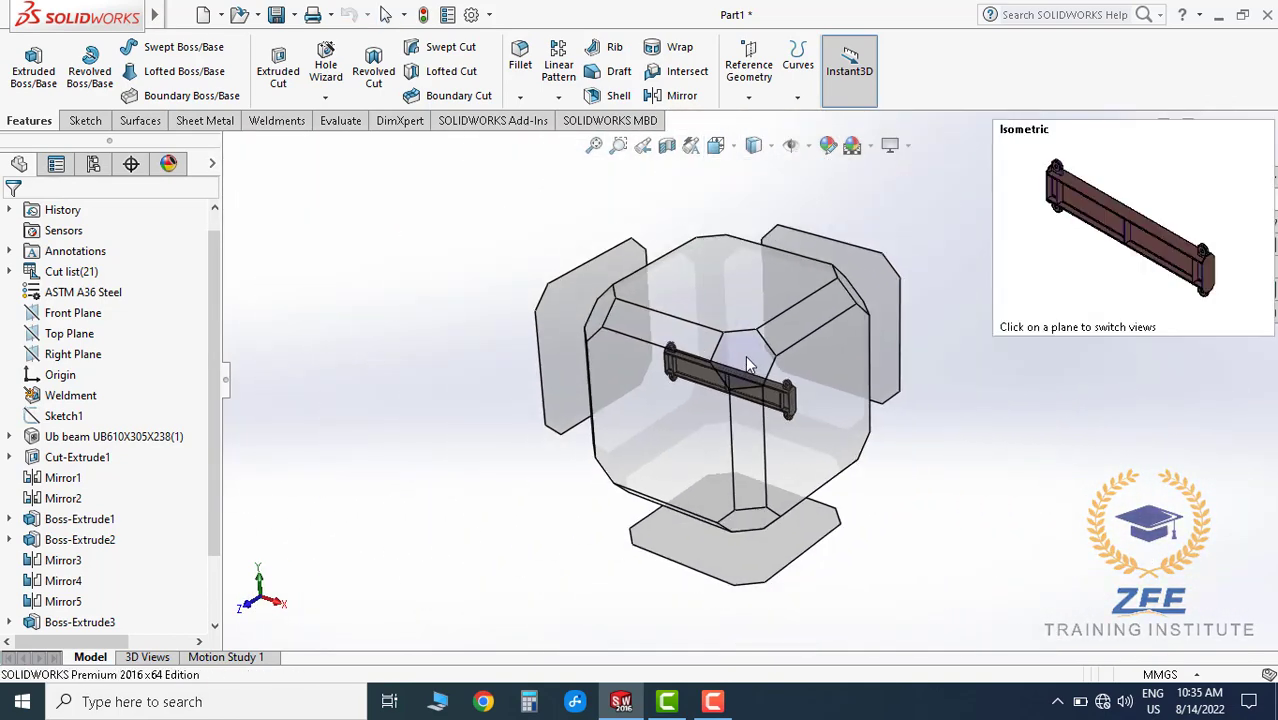
{"action": "left_click", "coordinate": [745, 355]}
- View the frame from the front and then from the top
{"action": "mouse_move", "coordinate": [767, 421]}
{"action": "middle_mouse_down"}
{"action": "mouse_move", "coordinate": [760, 384]}
{"action": "mouse_move", "coordinate": [813, 340]}
{"action": "mouse_move", "coordinate": [687, 365]}
{"action": "mouse_move", "coordinate": [752, 376]}
{"action": "mouse_move", "coordinate": [756, 400]}
{"action": "middle_mouse_up"}
{"action": "scroll", "coordinate": [861, 443], "scroll_direction": "up", "scroll_amount": 3}
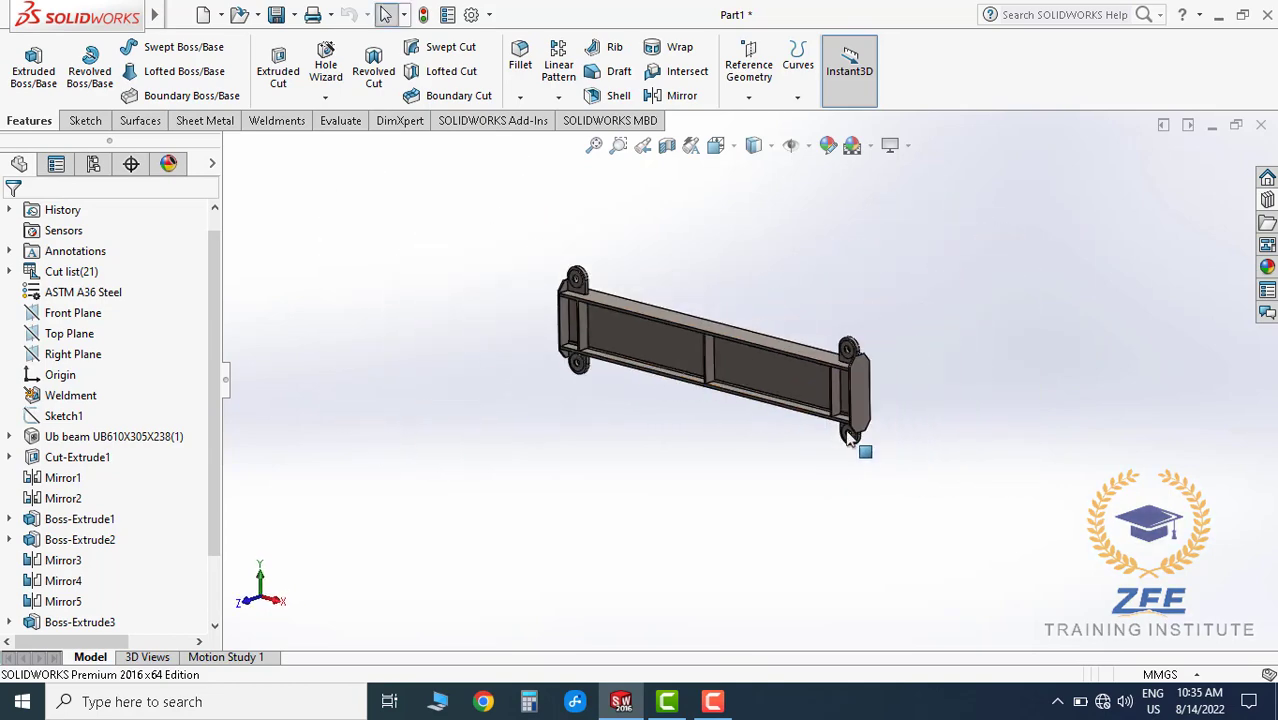
{"action": "scroll", "coordinate": [909, 433], "scroll_direction": "down", "scroll_amount": 3}
{"action": "scroll", "coordinate": [909, 433], "scroll_direction": "up", "scroll_amount": 1}
{"action": "scroll", "coordinate": [680, 340], "scroll_direction": "down", "scroll_amount": 1}
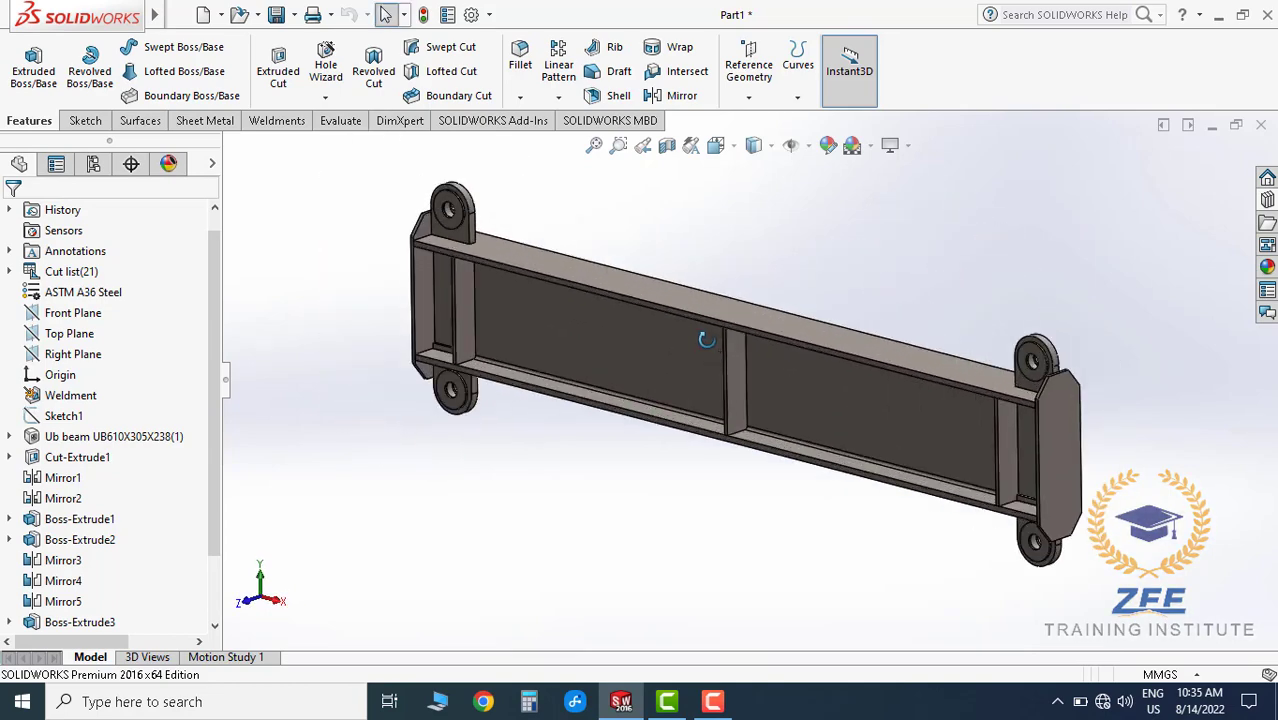
{"action": "scroll", "coordinate": [711, 345], "scroll_direction": "down", "scroll_amount": 2}
{"action": "left_click", "coordinate": [720, 156]}
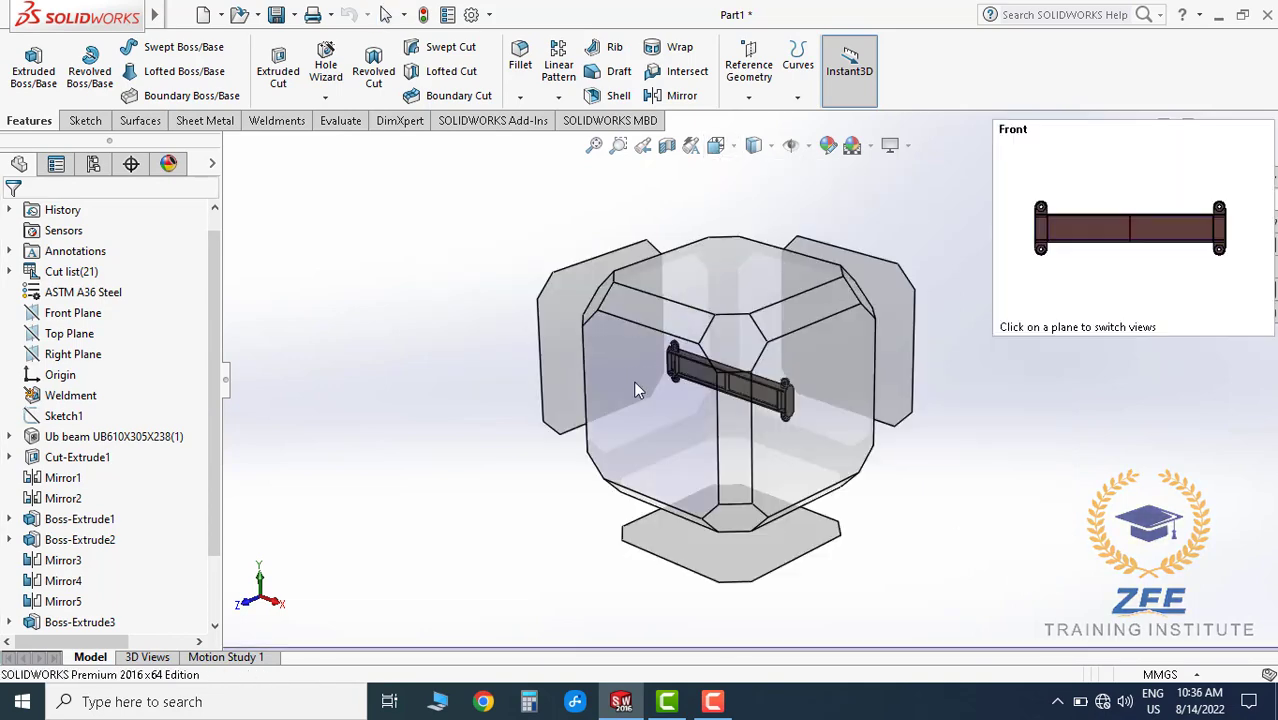
{"action": "left_click", "coordinate": [633, 380]}
{"action": "scroll", "coordinate": [750, 434], "scroll_direction": "down", "scroll_amount": 2}
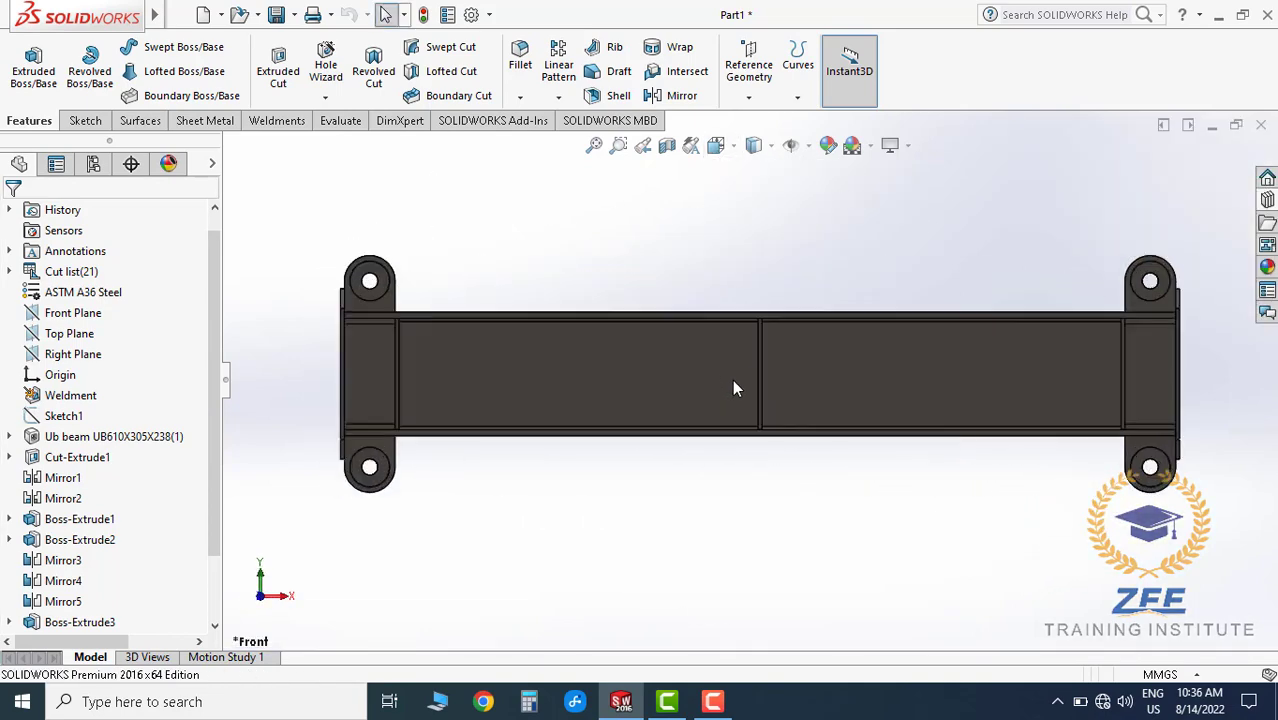
{"action": "scroll", "coordinate": [733, 385], "scroll_direction": "up", "scroll_amount": 2}
{"action": "left_click", "coordinate": [733, 150]}
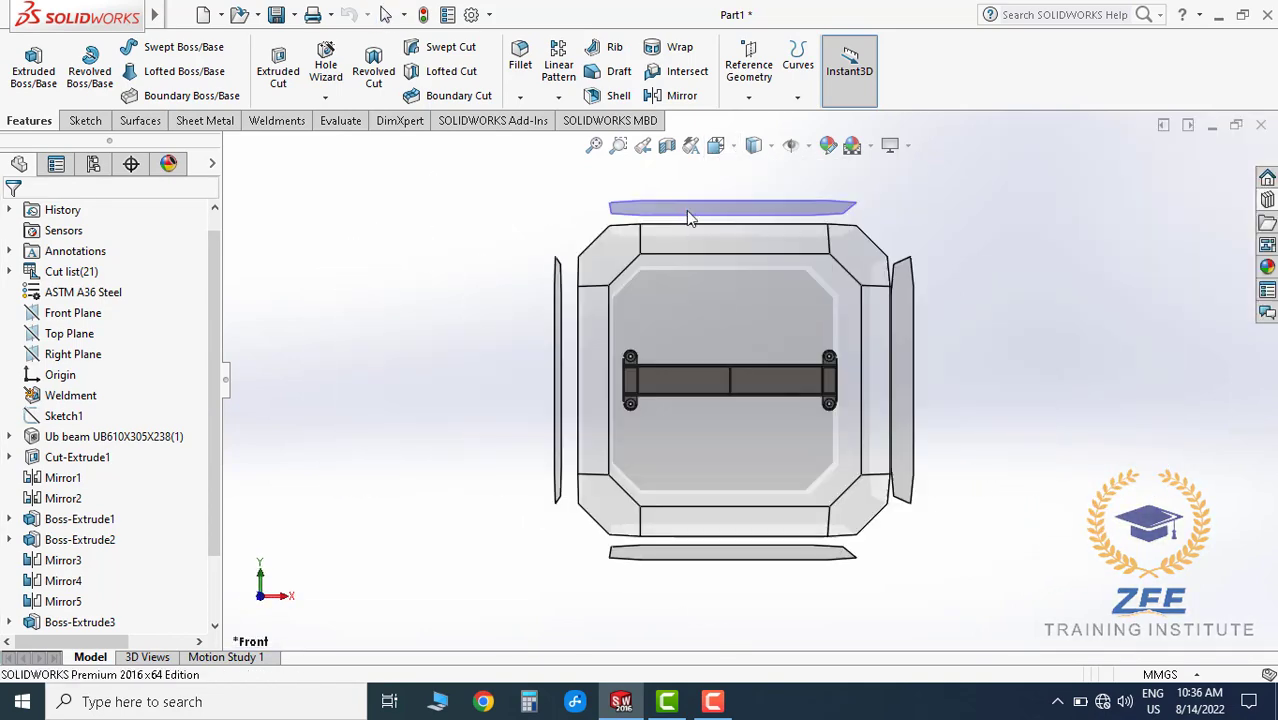
{"action": "left_click", "coordinate": [686, 210]}
- Display the frame with the Hidden Lines Visible style
{"action": "scroll", "coordinate": [727, 403], "scroll_direction": "down", "scroll_amount": 2}
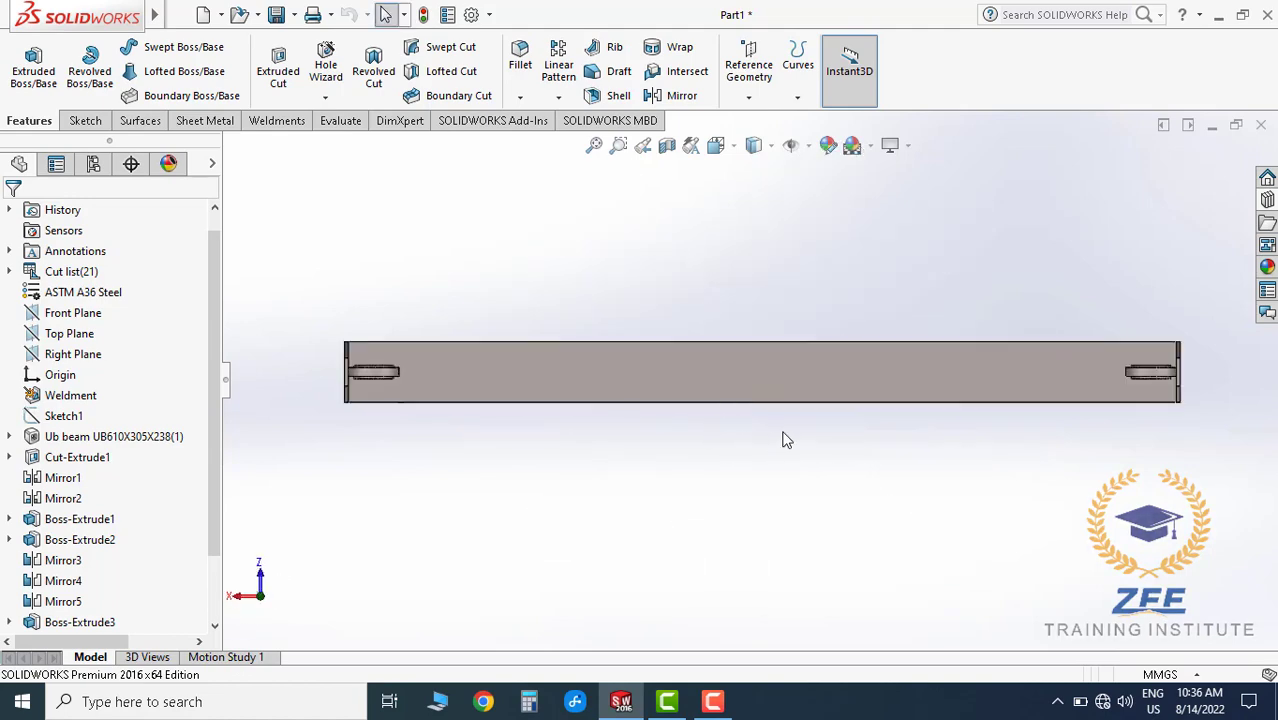
{"action": "left_click", "coordinate": [754, 145]}
{"action": "left_click", "coordinate": [761, 264]}
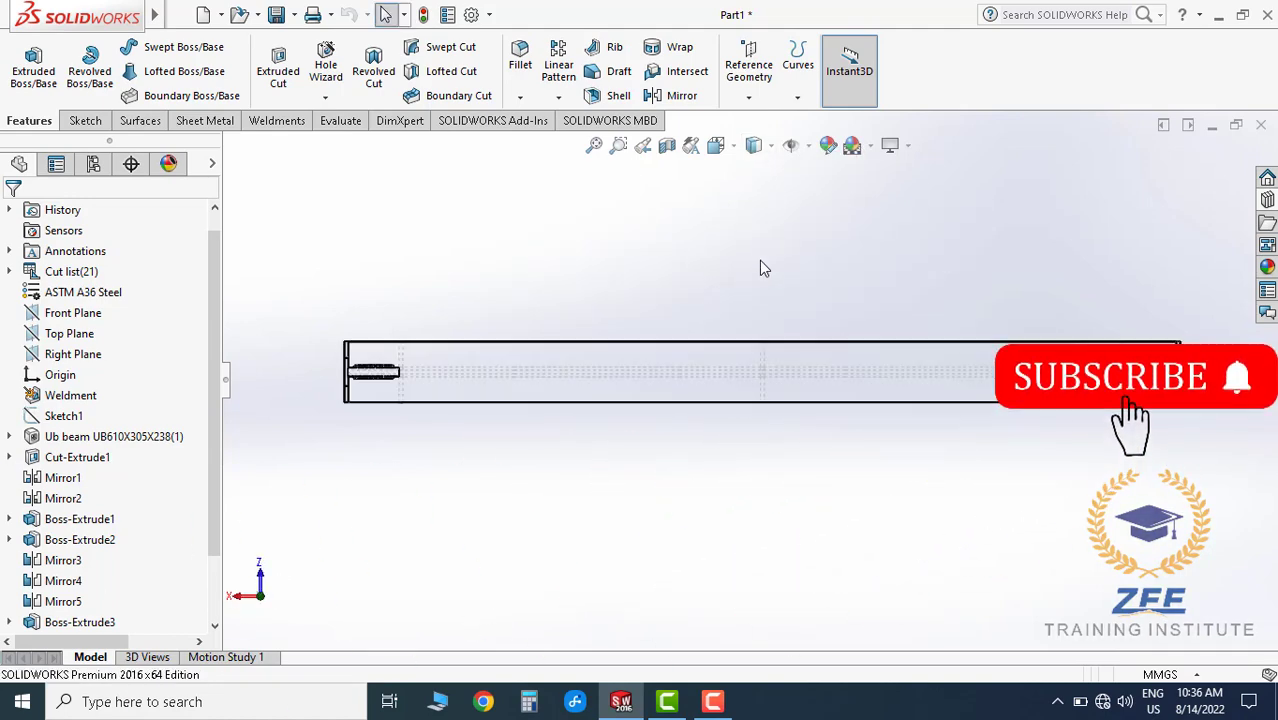
{"action": "scroll", "coordinate": [760, 268], "scroll_direction": "down", "scroll_amount": 2}
{"action": "scroll", "coordinate": [959, 305], "scroll_direction": "down", "scroll_amount": 2}
{"action": "scroll", "coordinate": [959, 305], "scroll_direction": "up", "scroll_amount": 2}
{"action": "scroll", "coordinate": [773, 408], "scroll_direction": "up", "scroll_amount": 1}
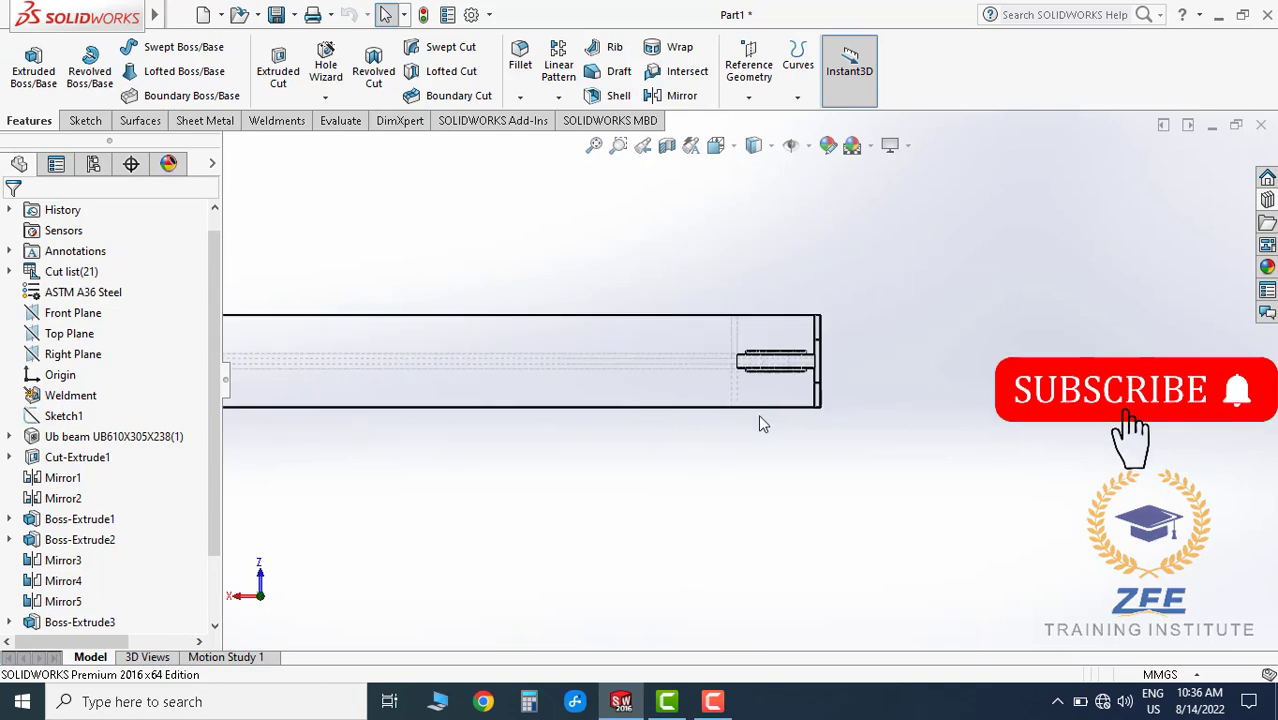
{"action": "scroll", "coordinate": [758, 424], "scroll_direction": "up", "scroll_amount": 2}
{"action": "scroll", "coordinate": [608, 433], "scroll_direction": "up", "scroll_amount": 2}
{"action": "scroll", "coordinate": [619, 334], "scroll_direction": "down", "scroll_amount": 3}
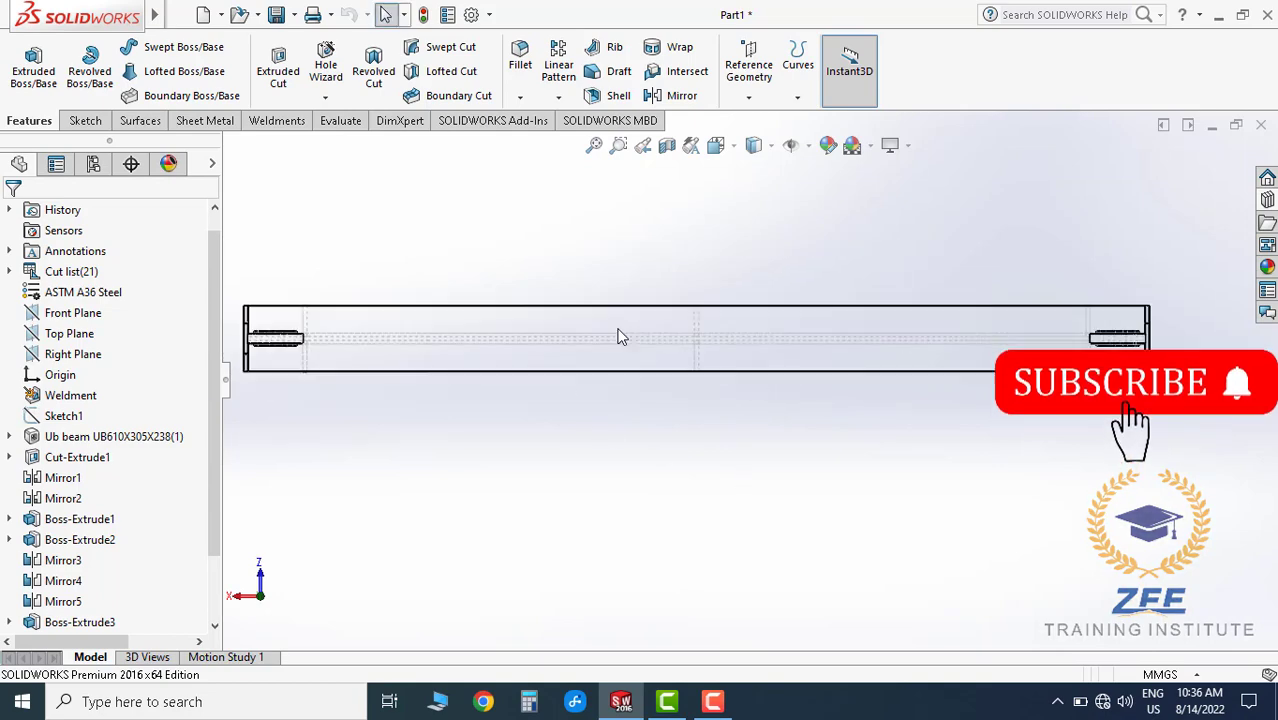
- Return the frame to the isometric view
{"action": "left_click", "coordinate": [716, 145]}
{"action": "left_click", "coordinate": [753, 181]}
{"action": "left_click", "coordinate": [716, 145]}
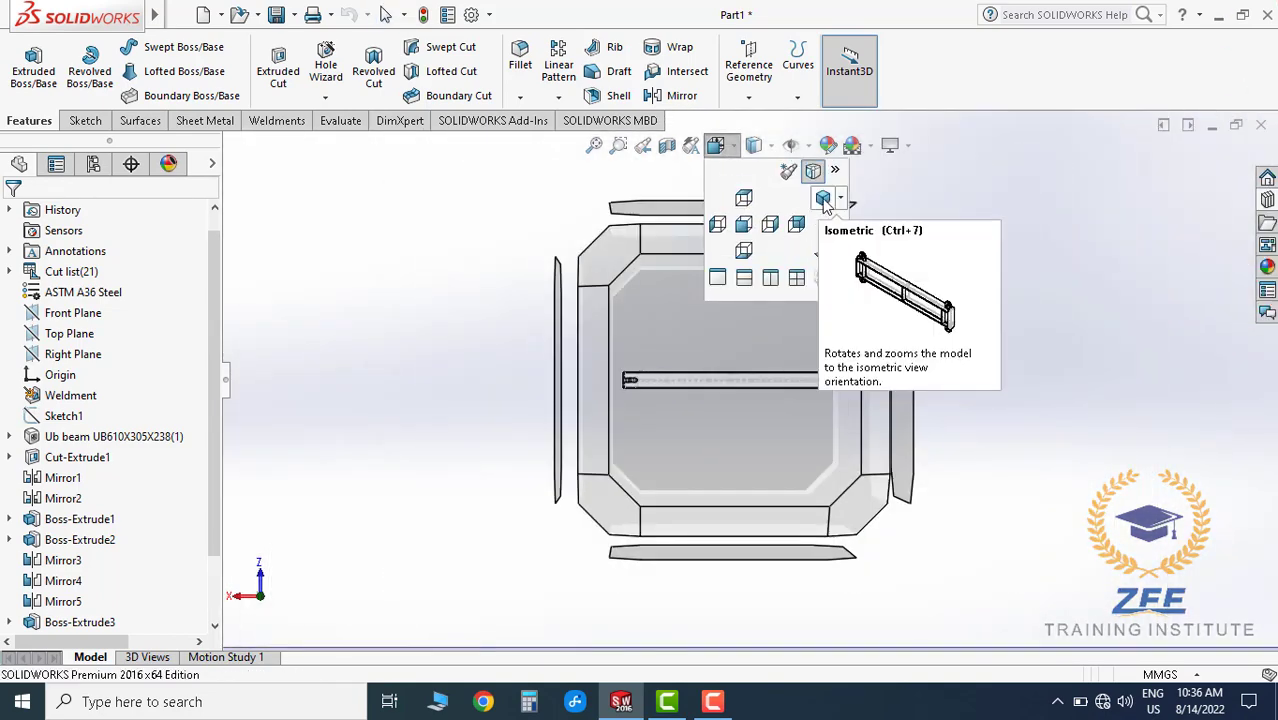
{"action": "left_click", "coordinate": [817, 200]}
{"action": "left_click", "coordinate": [756, 148]}
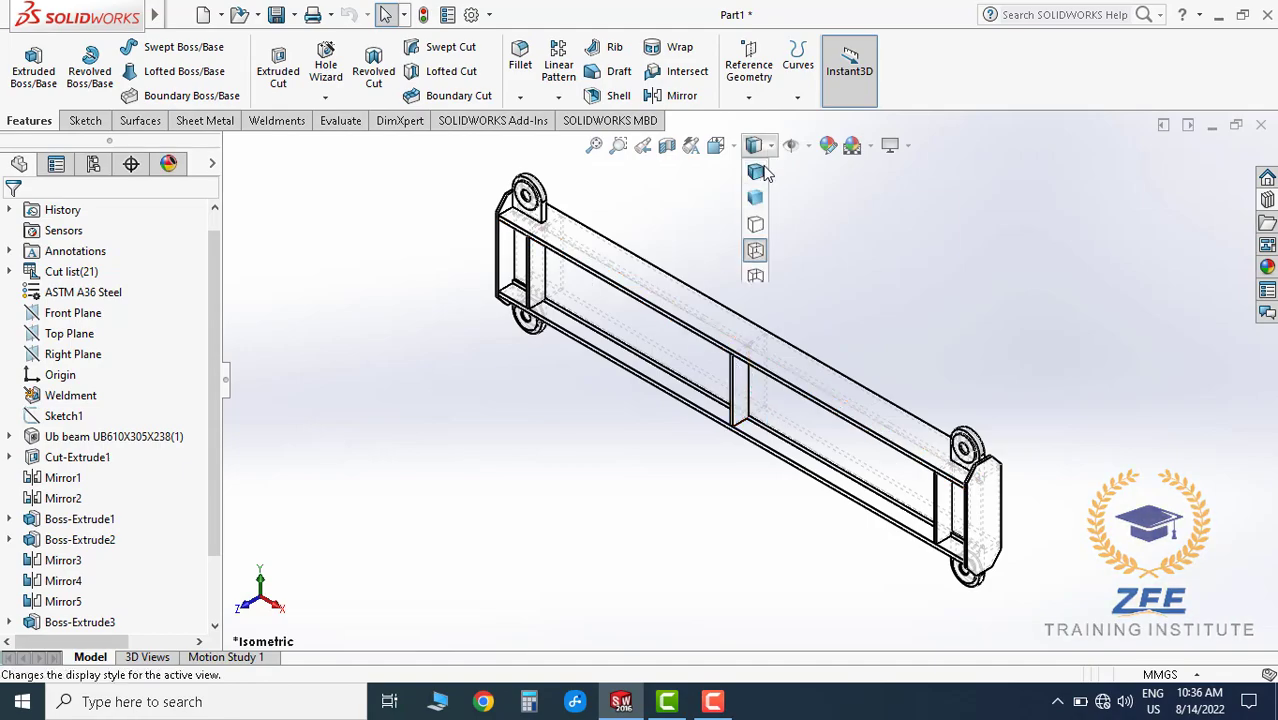